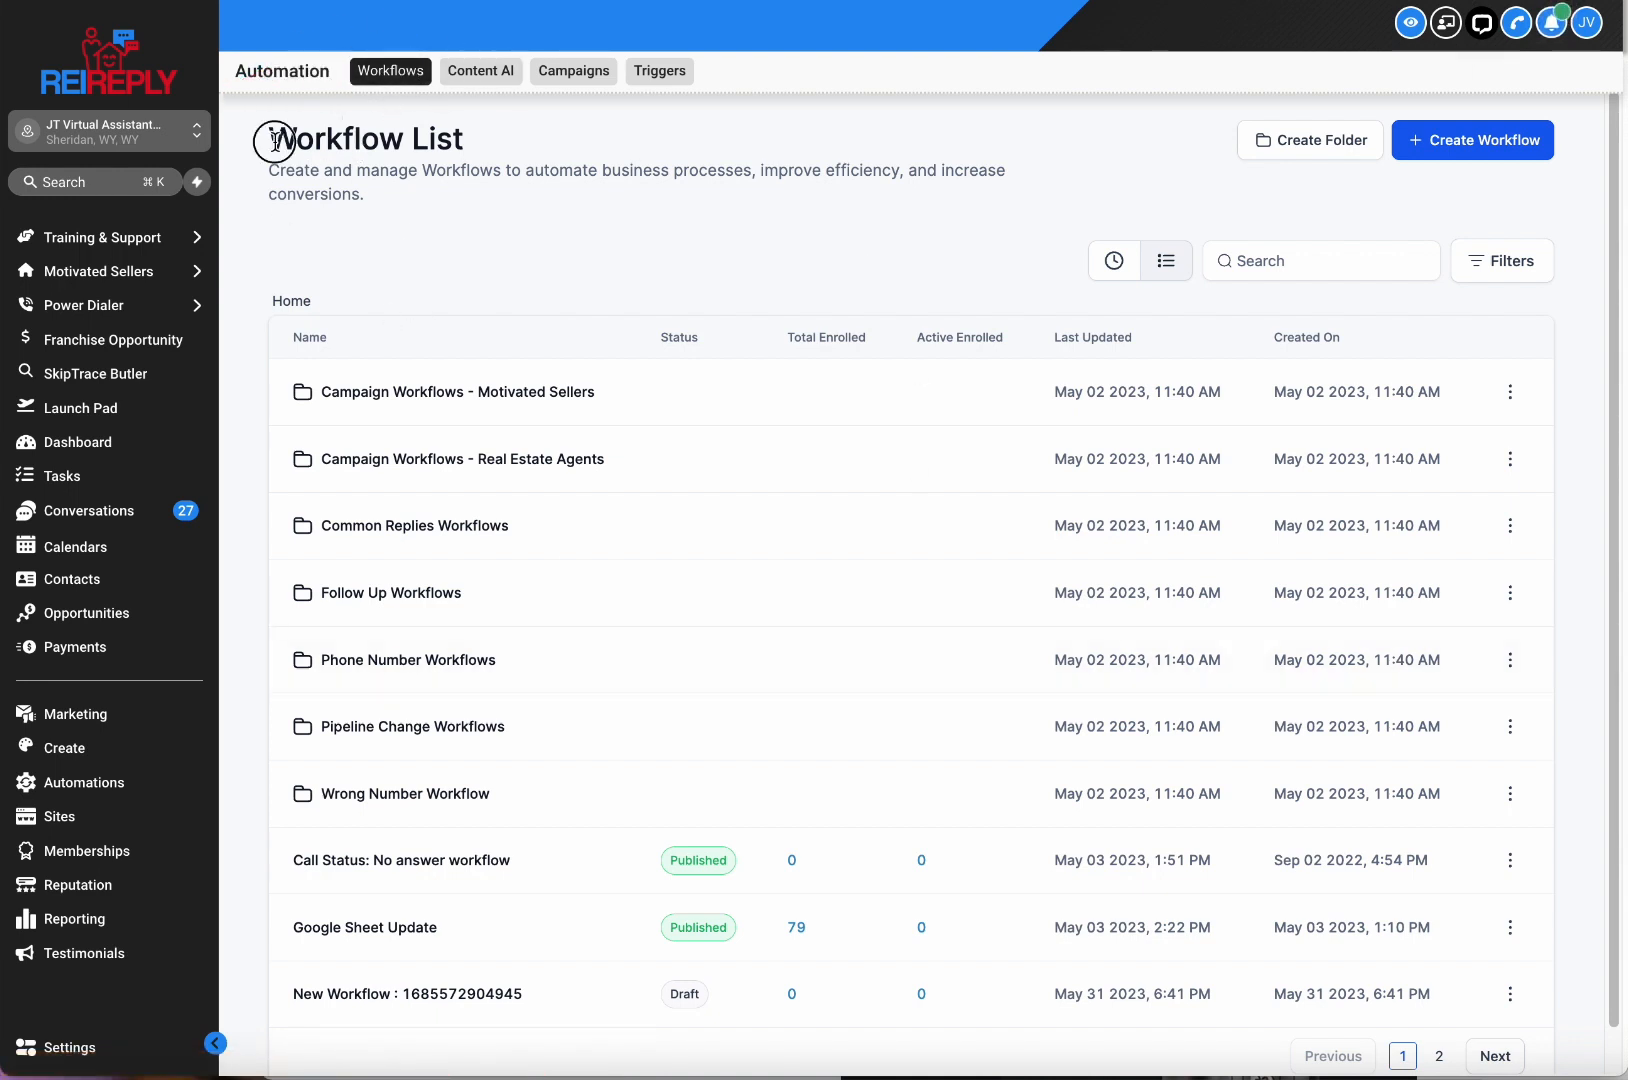
Look over the workflow list and the Campaign Workflows - Motivated Sellers folder.
drag(262, 130, 1565, 1000)
click(1565, 1000)
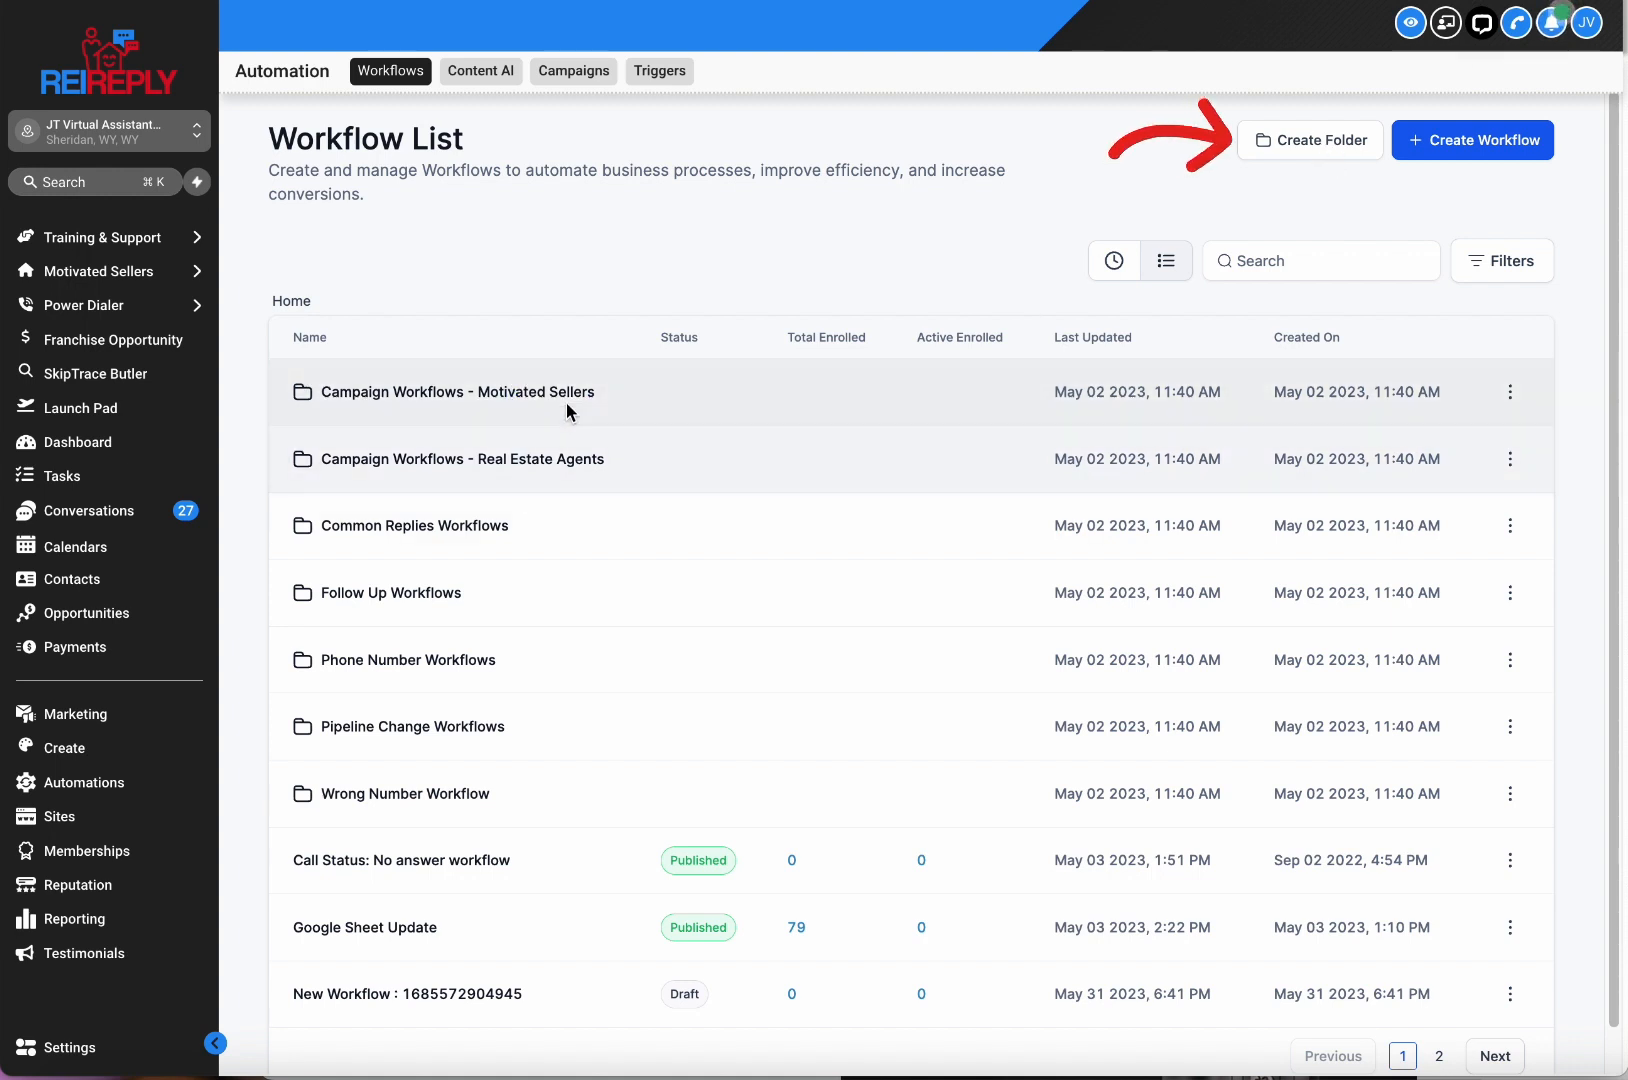
click(565, 398)
click(305, 303)
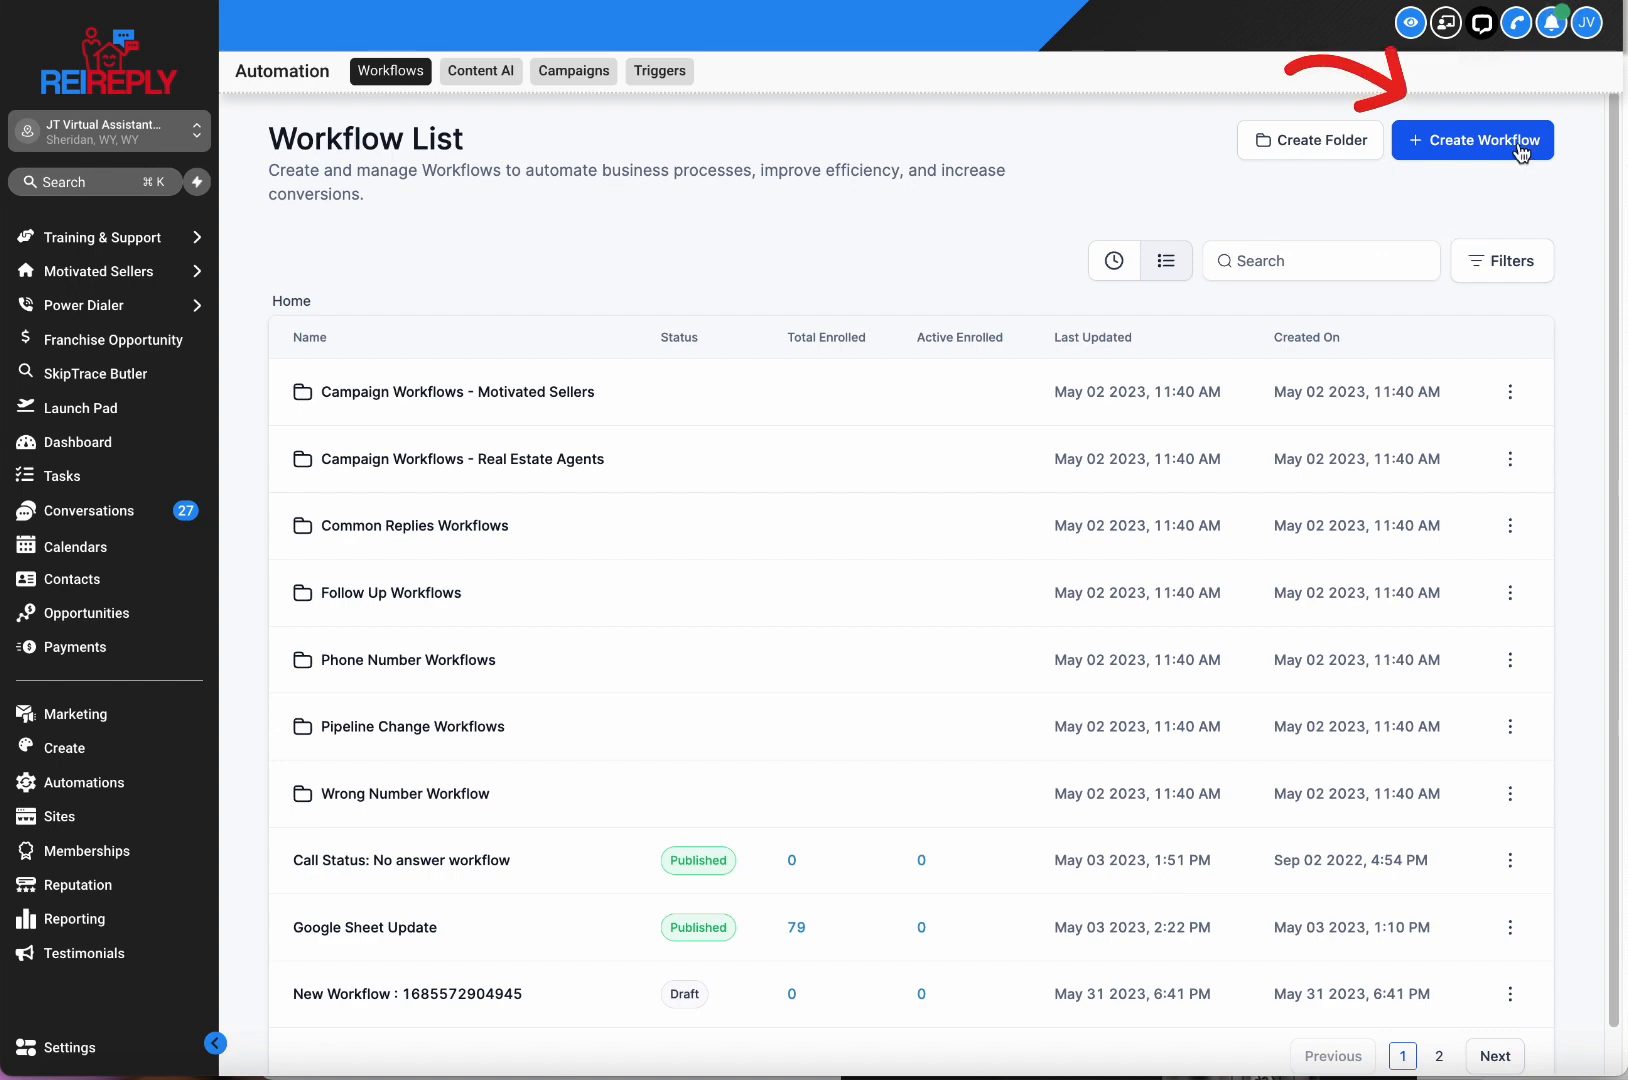
Create a new workflow and choose the Start from scratch option.
click(1494, 163)
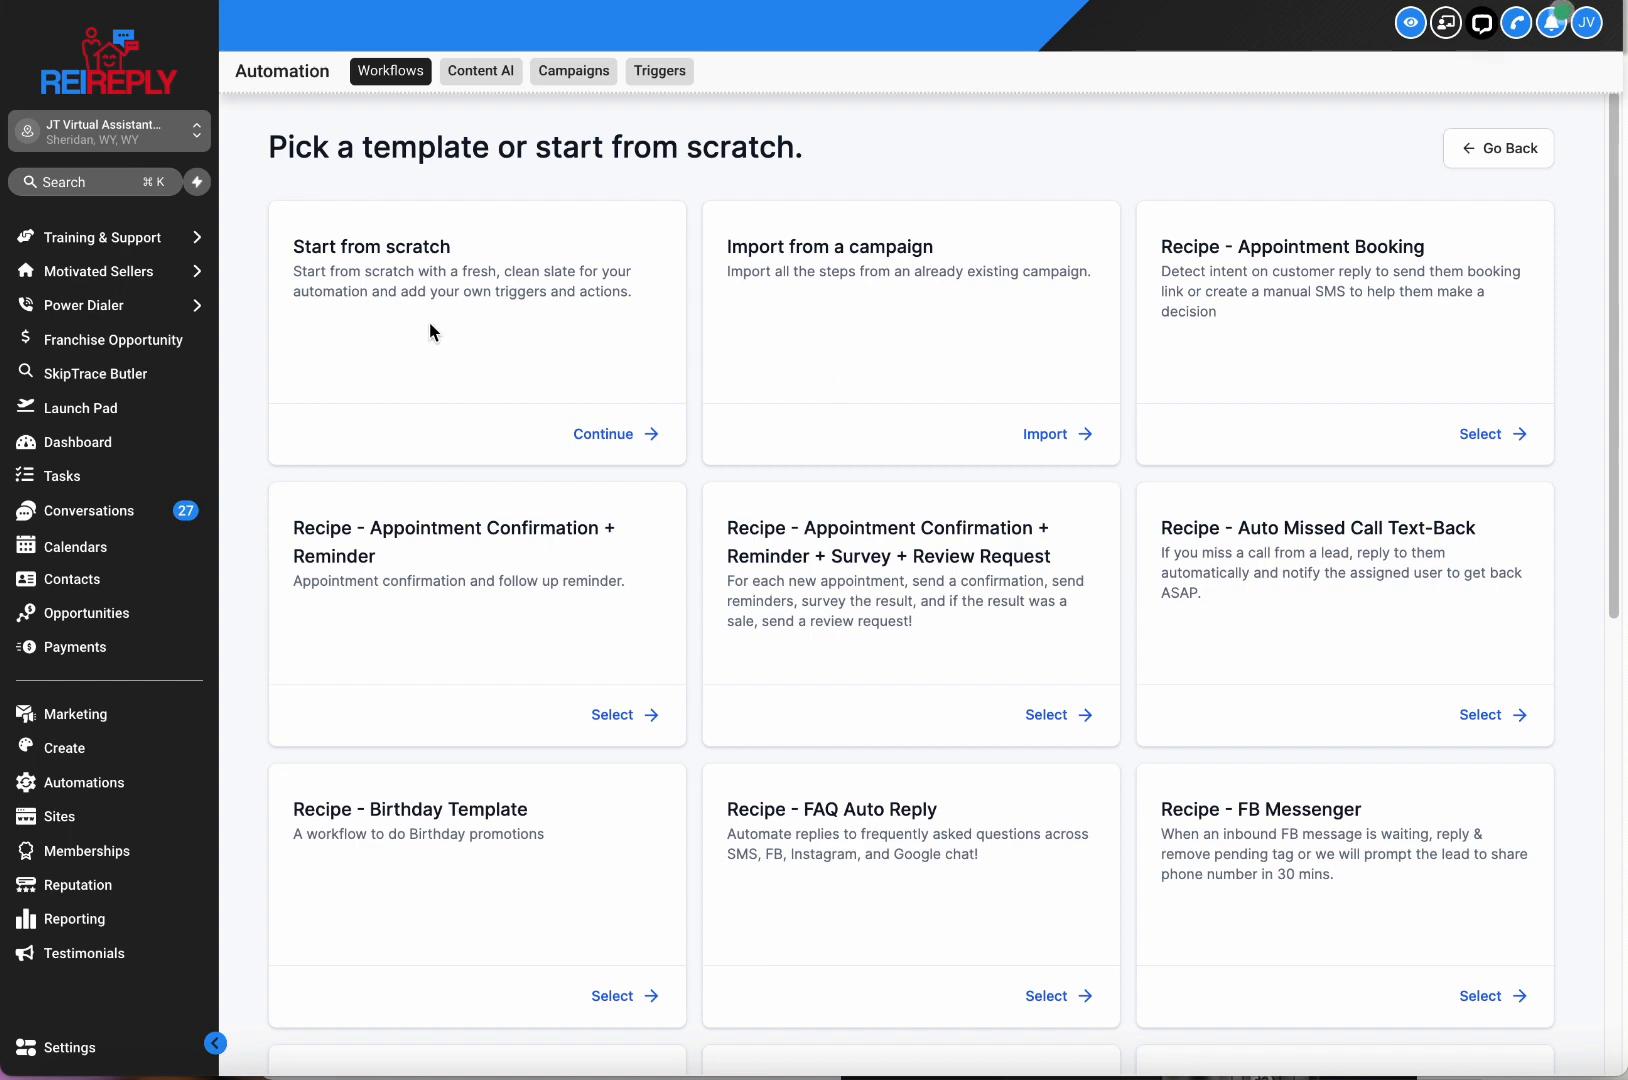
scroll(1278, 497, down, 7)
scroll(1281, 499, up, 7)
click(618, 438)
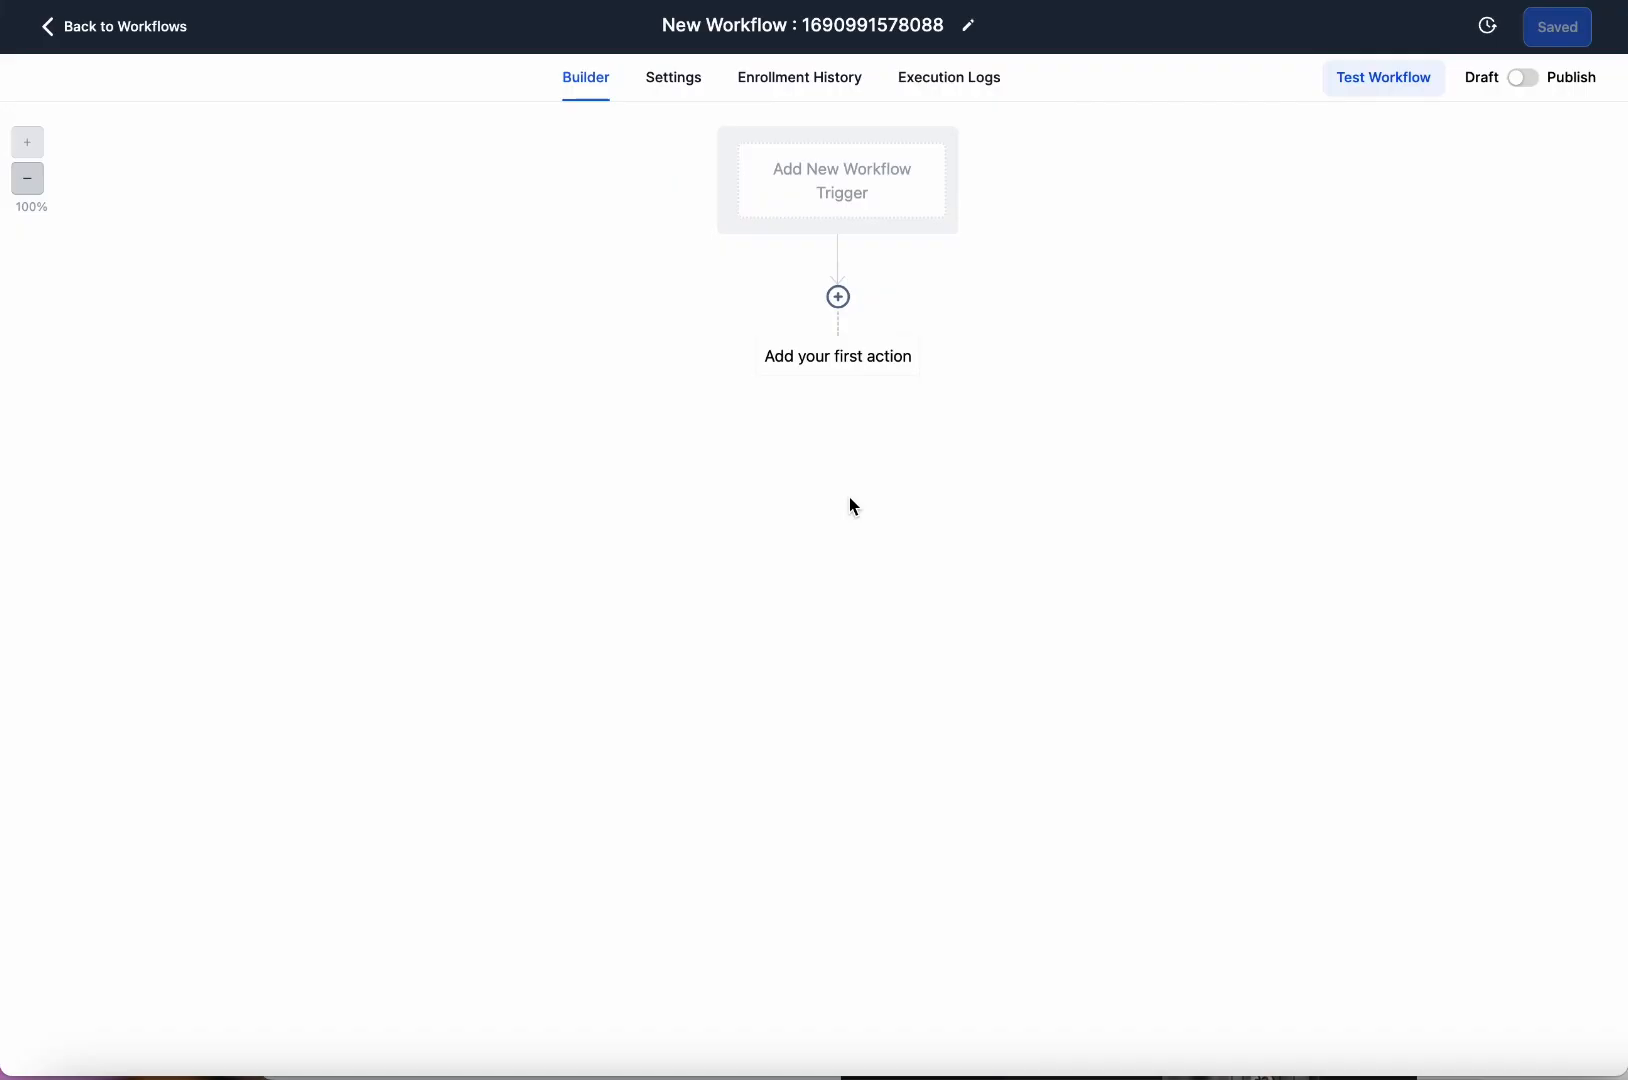
Replace the default workflow title with 'Move lead to DNC'.
click(826, 38)
triple_click(826, 38)
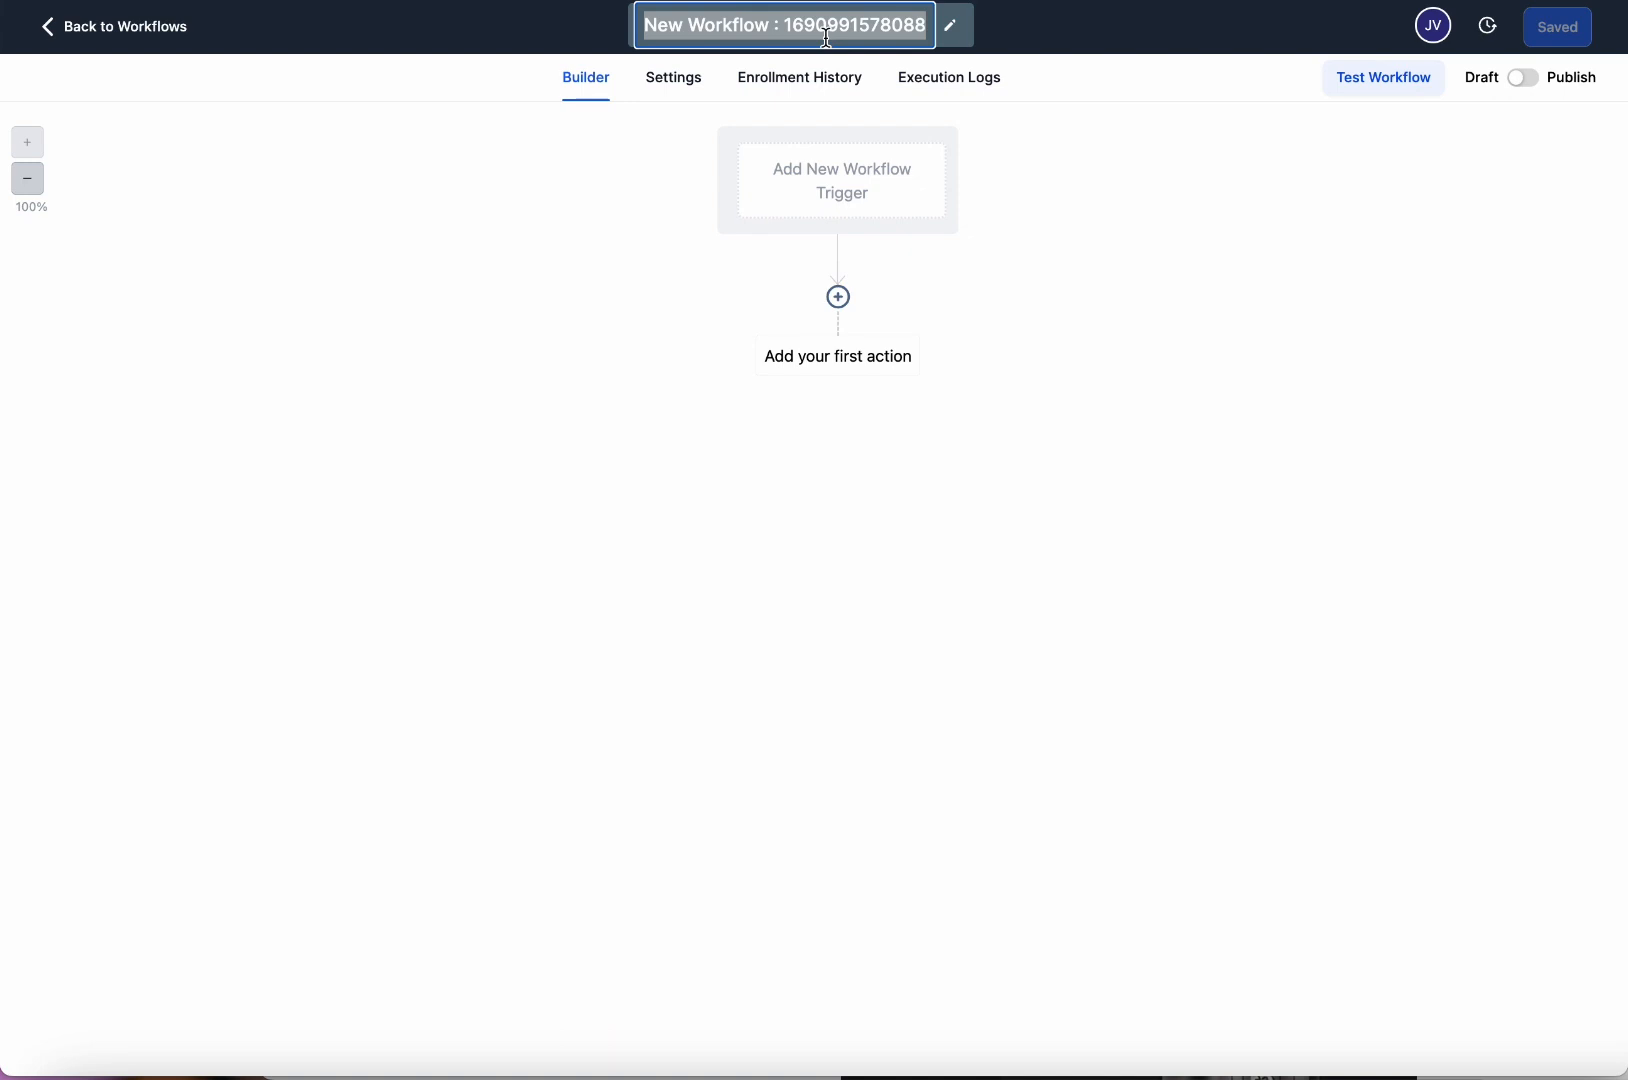
text(DNC)
key(alt+BackSpace)
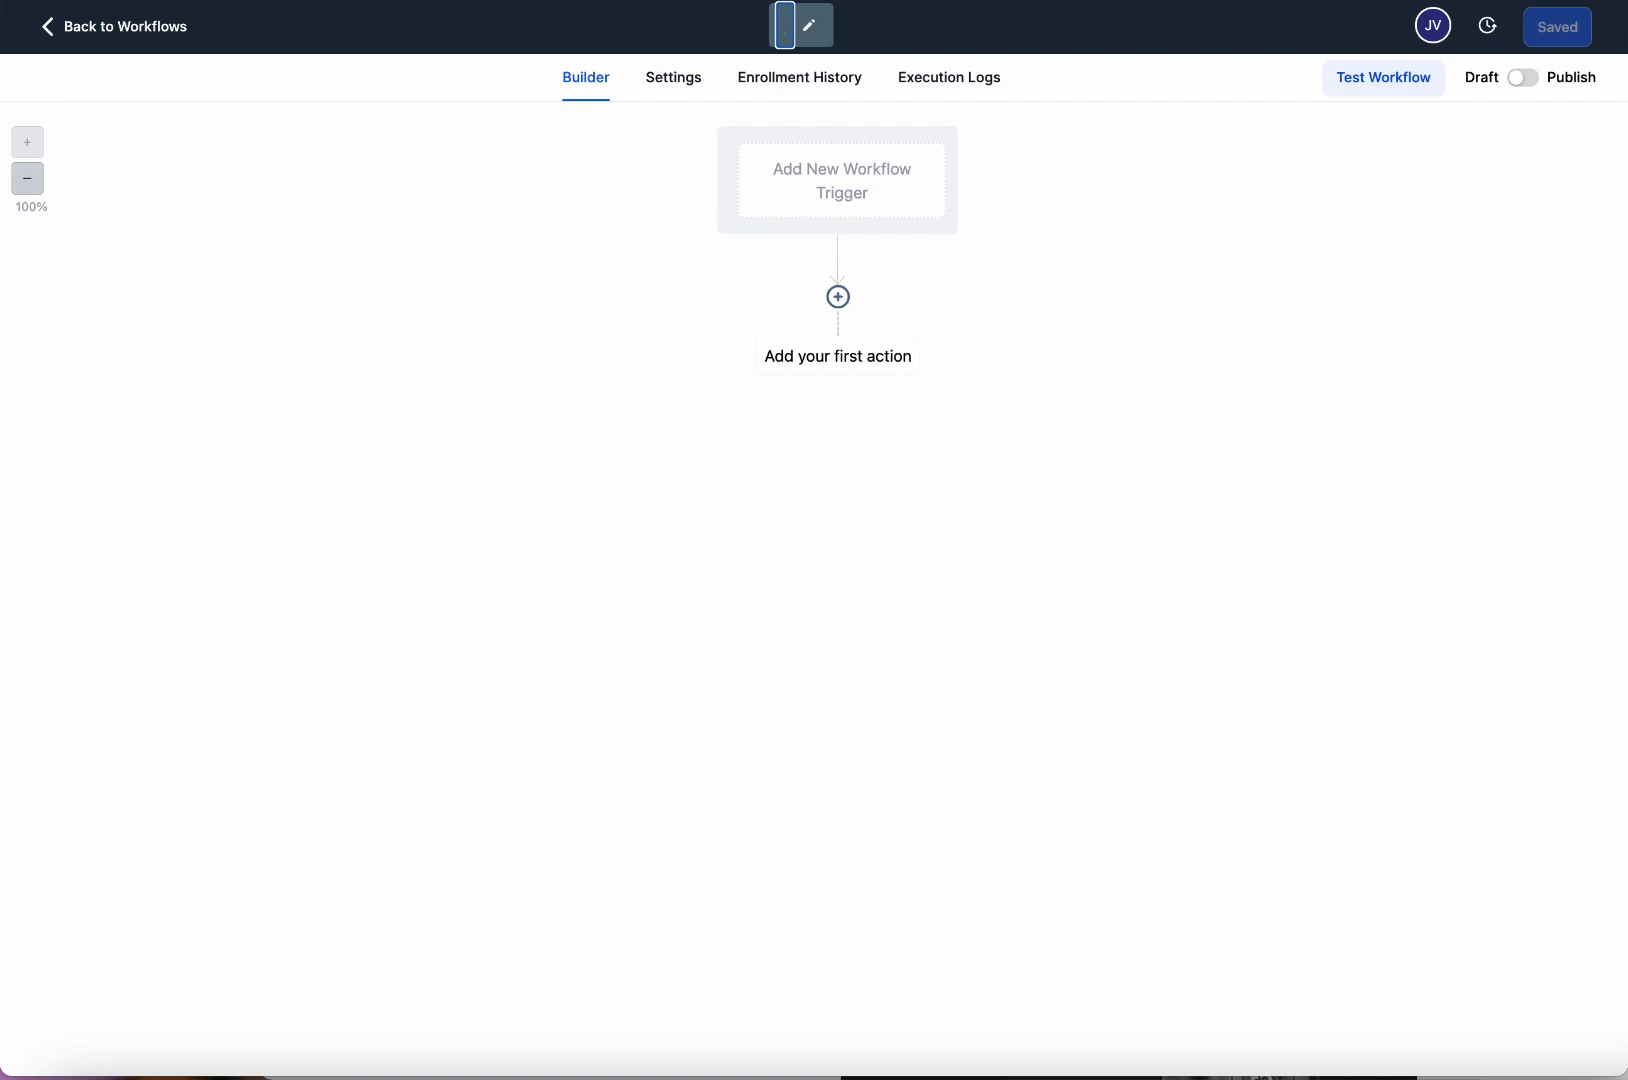
text(Moving)
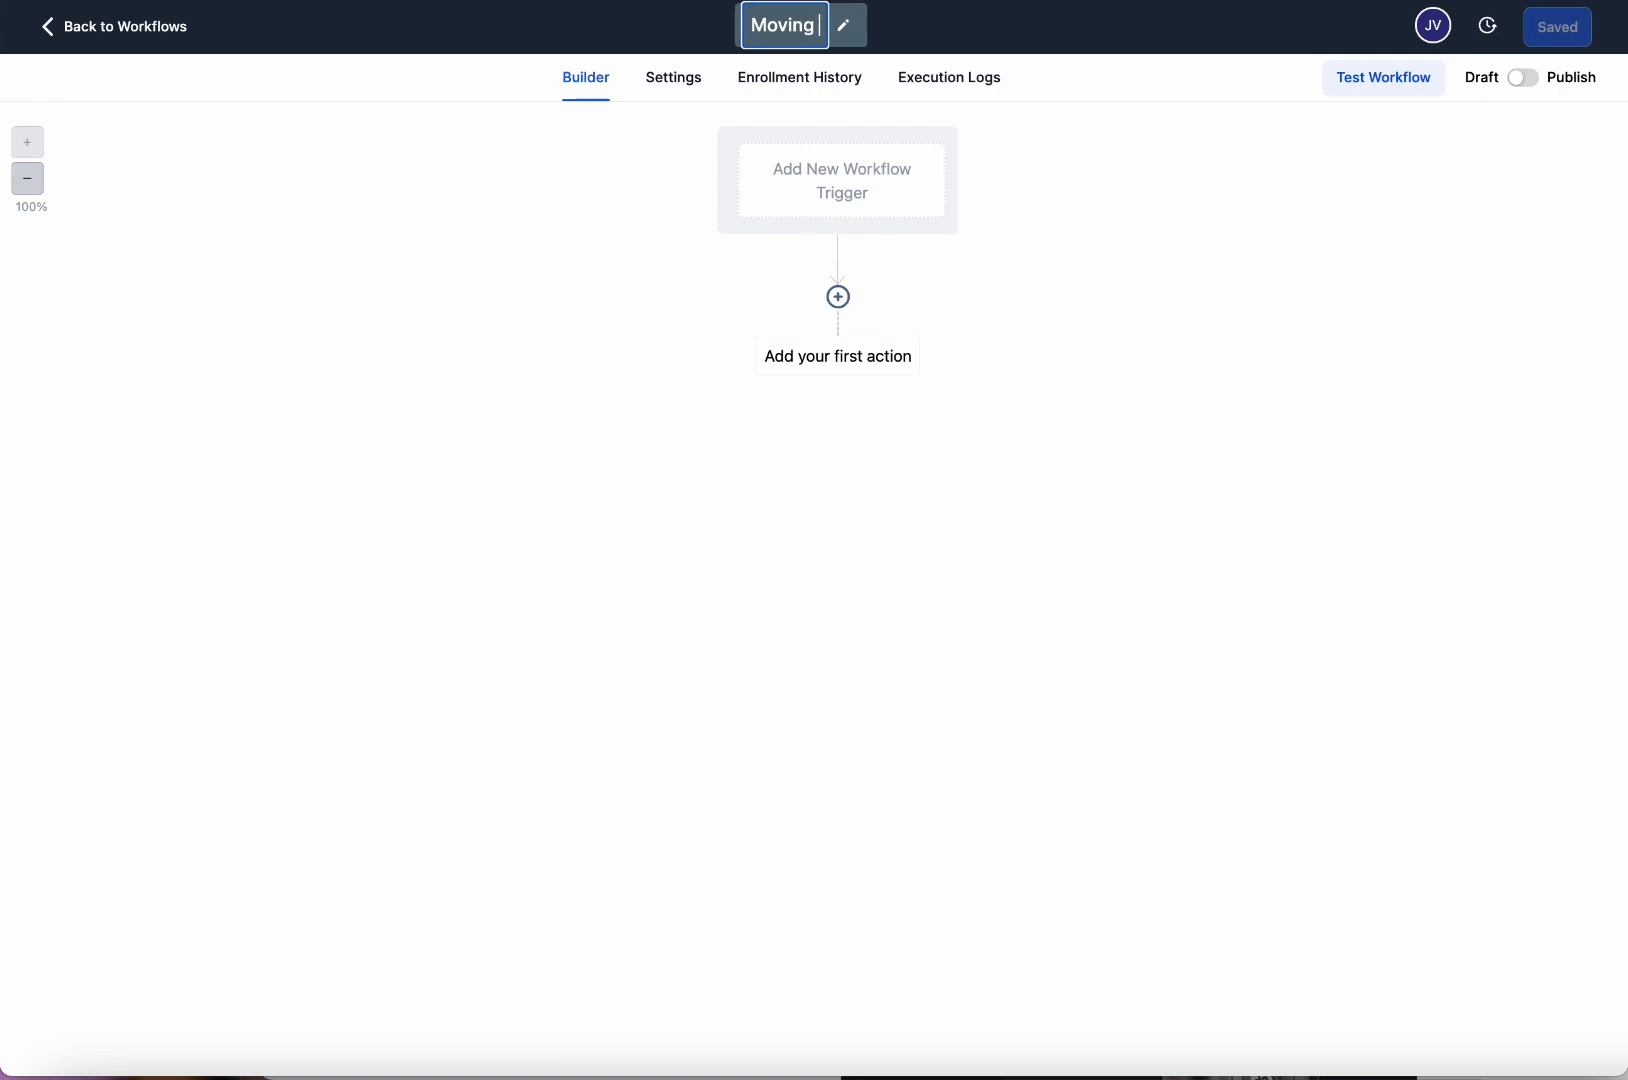
key(BackSpace)
key(BackSpace)
key(BackSpace)
key(BackSpace)
text(e lead t)
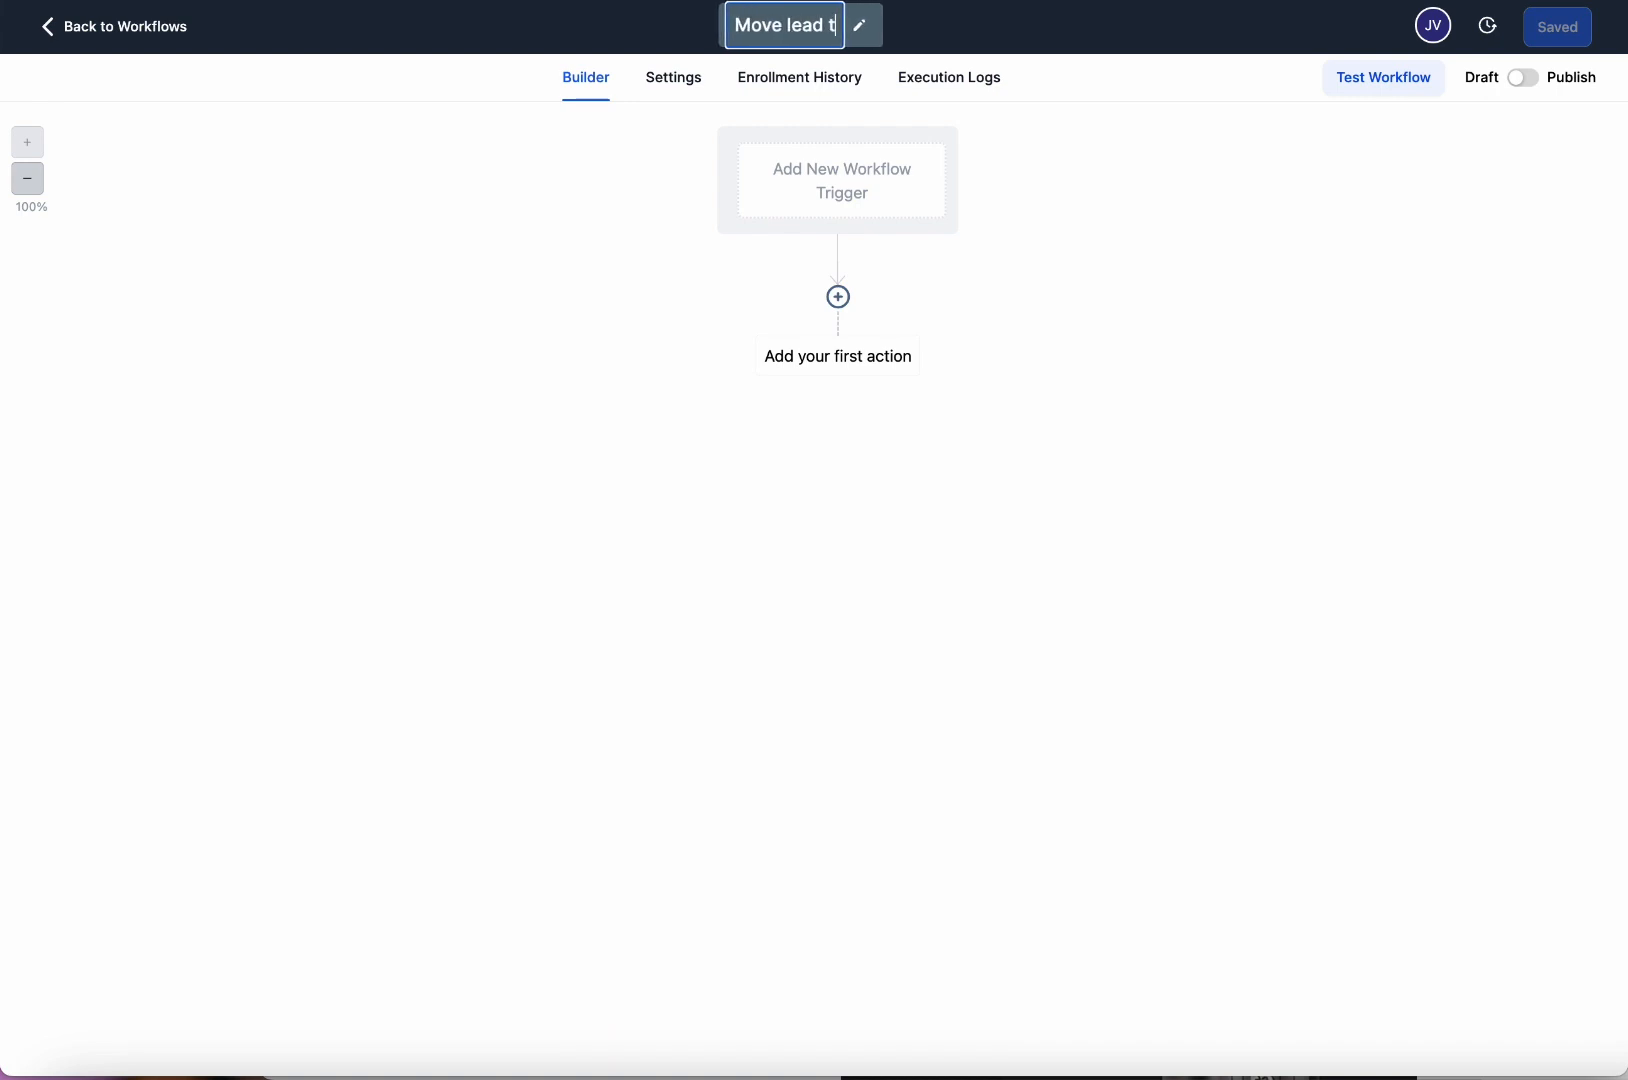
text(o DNC)
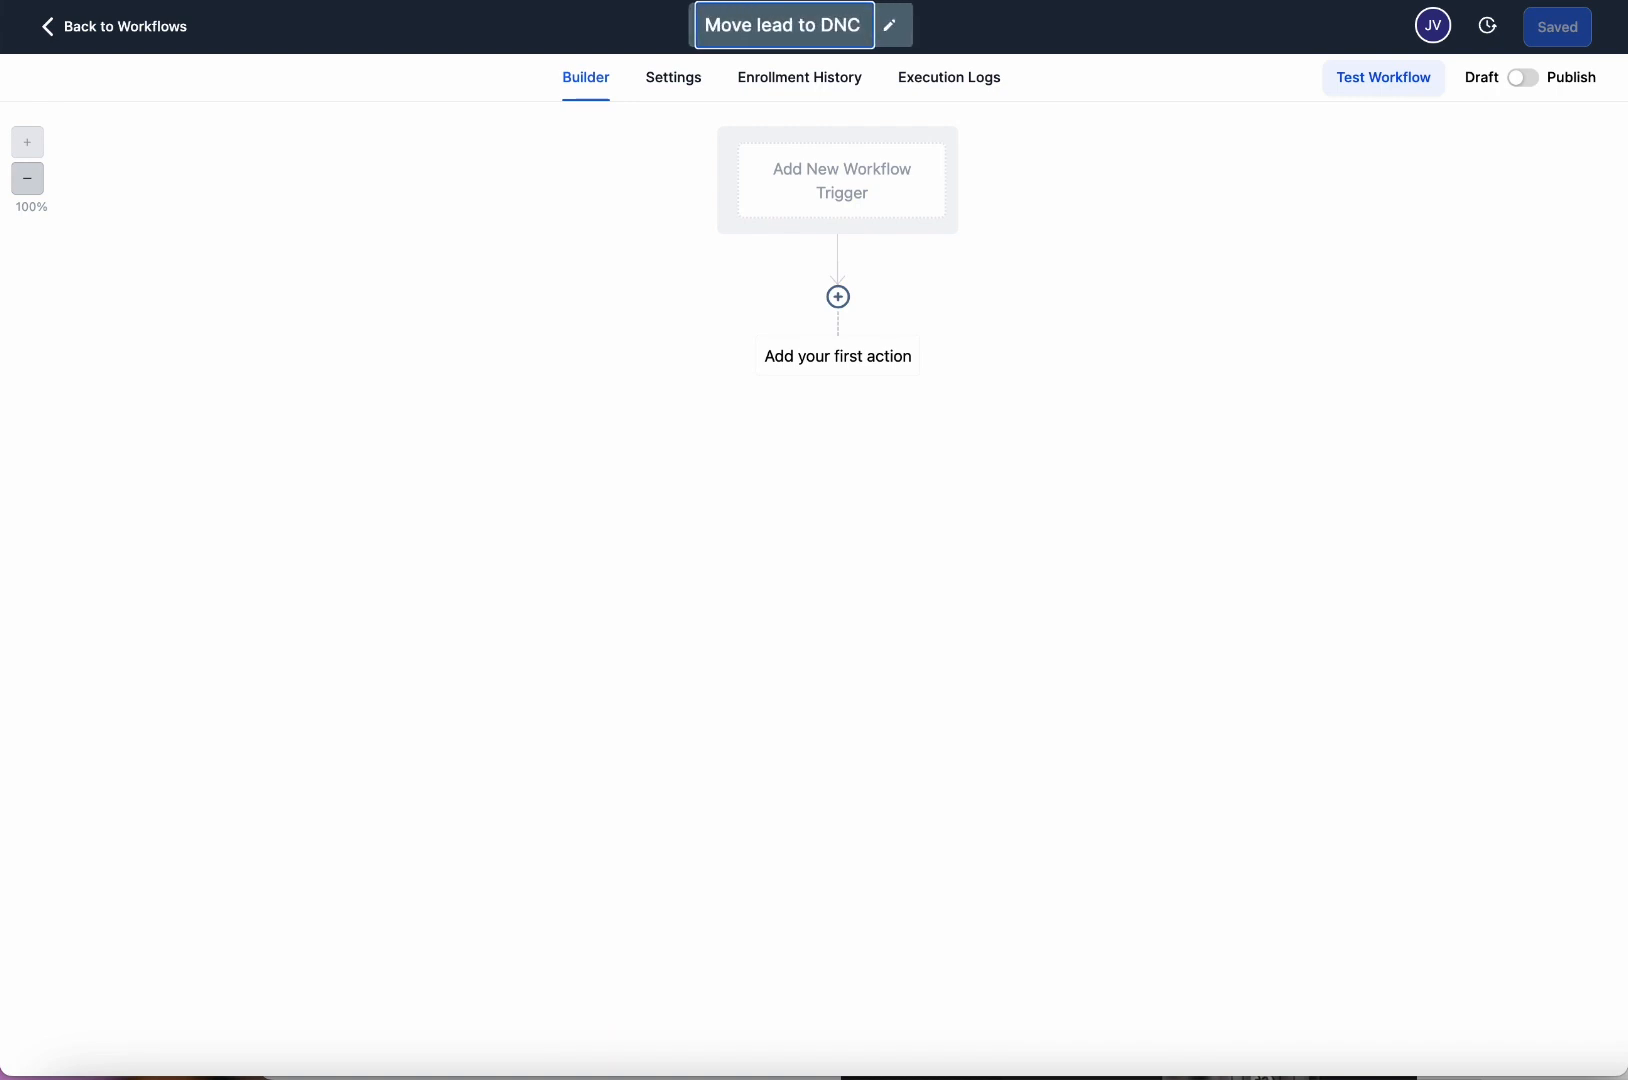
click(1049, 223)
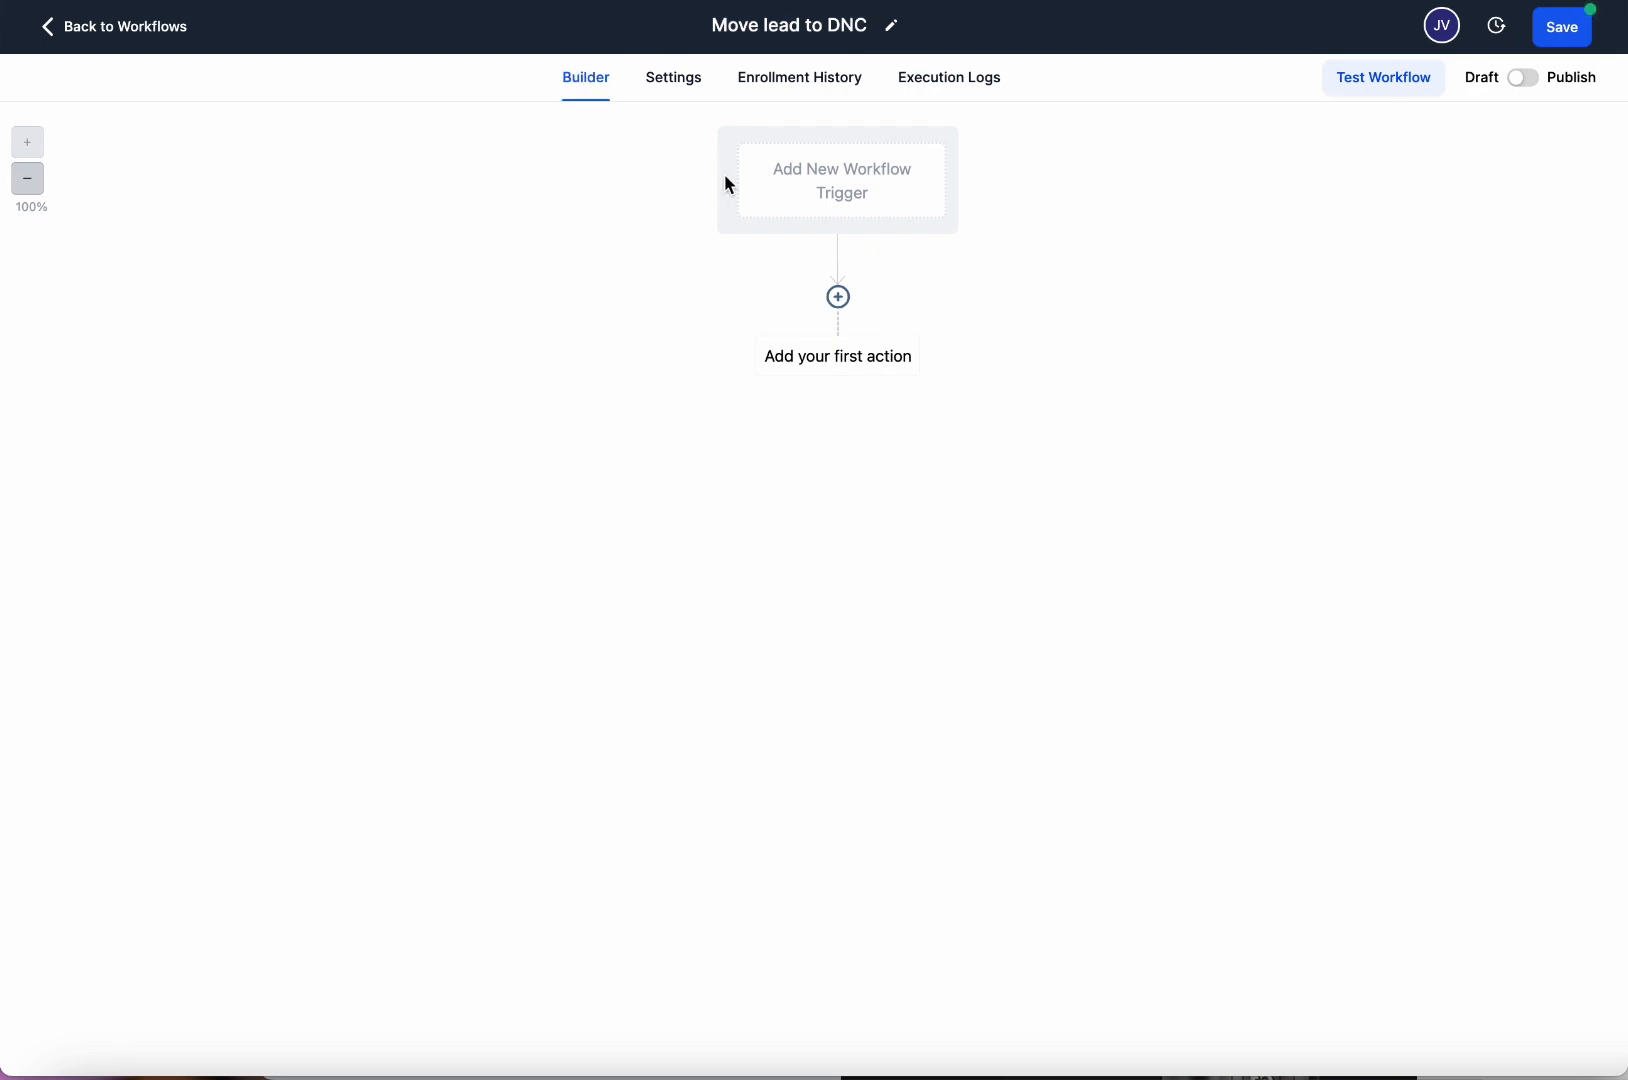
Zoom the canvas out to 40% and back to 100%, then go to Settings.
click(32, 180)
click(30, 180)
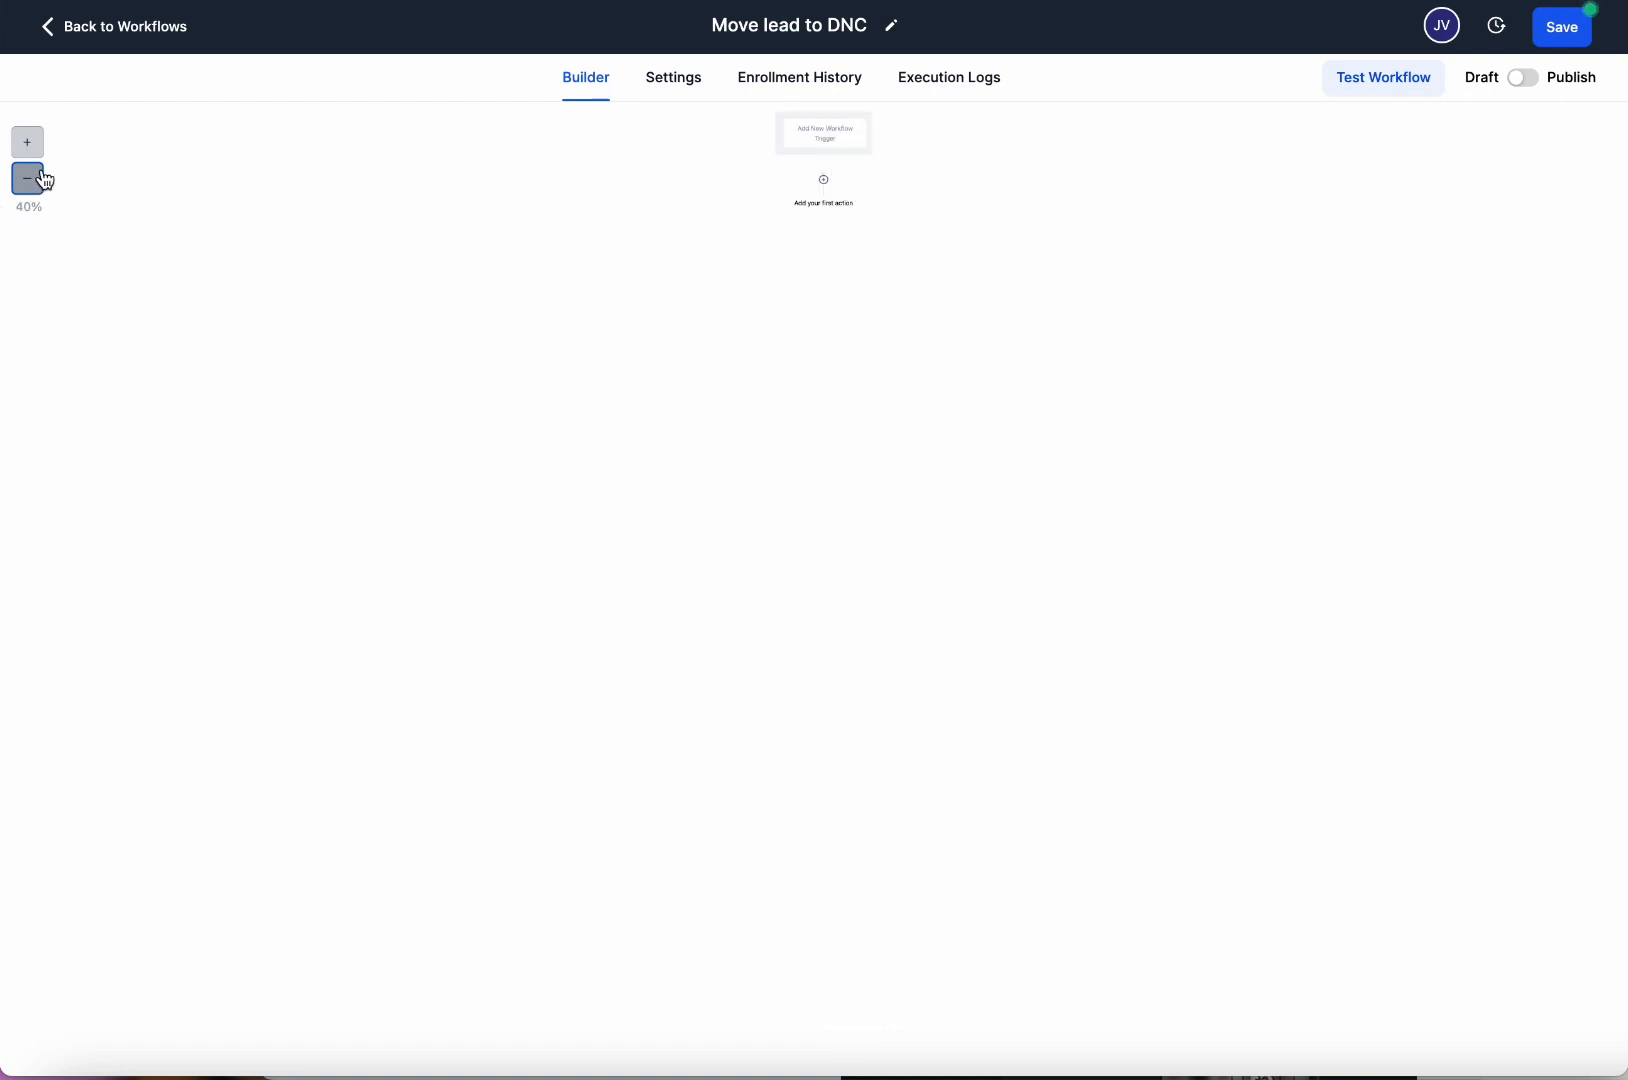
click(30, 152)
click(30, 152)
click(30, 152)
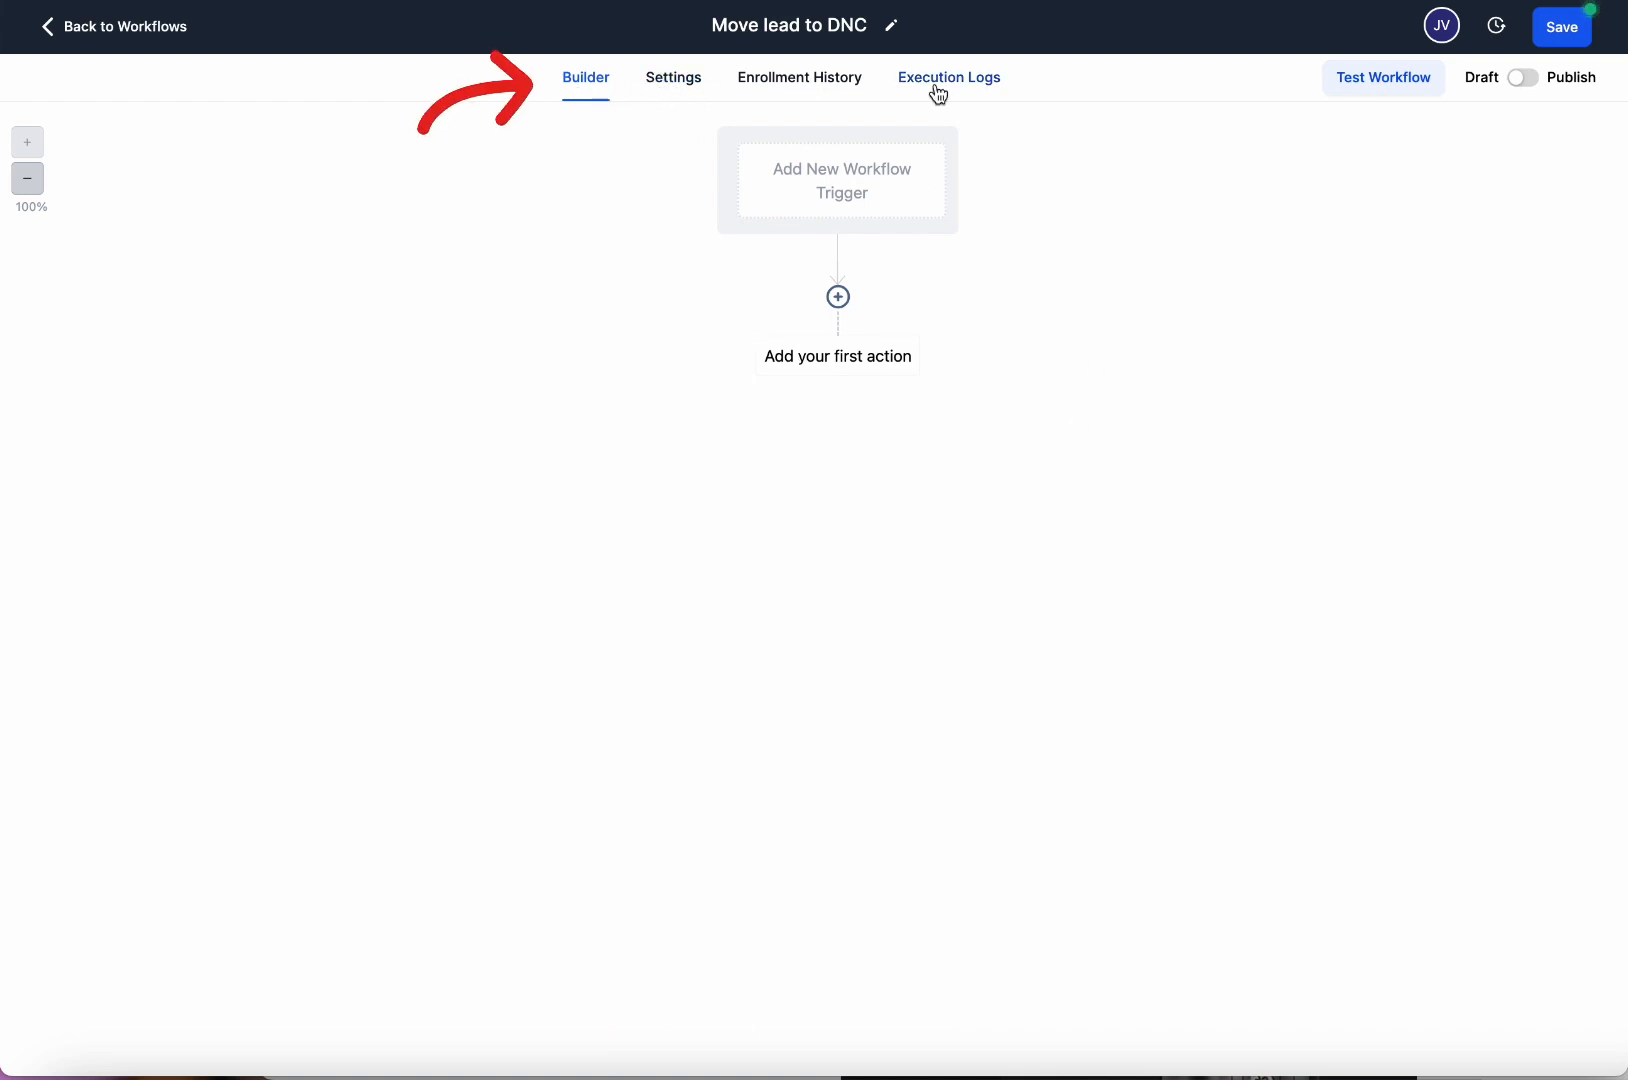
click(696, 88)
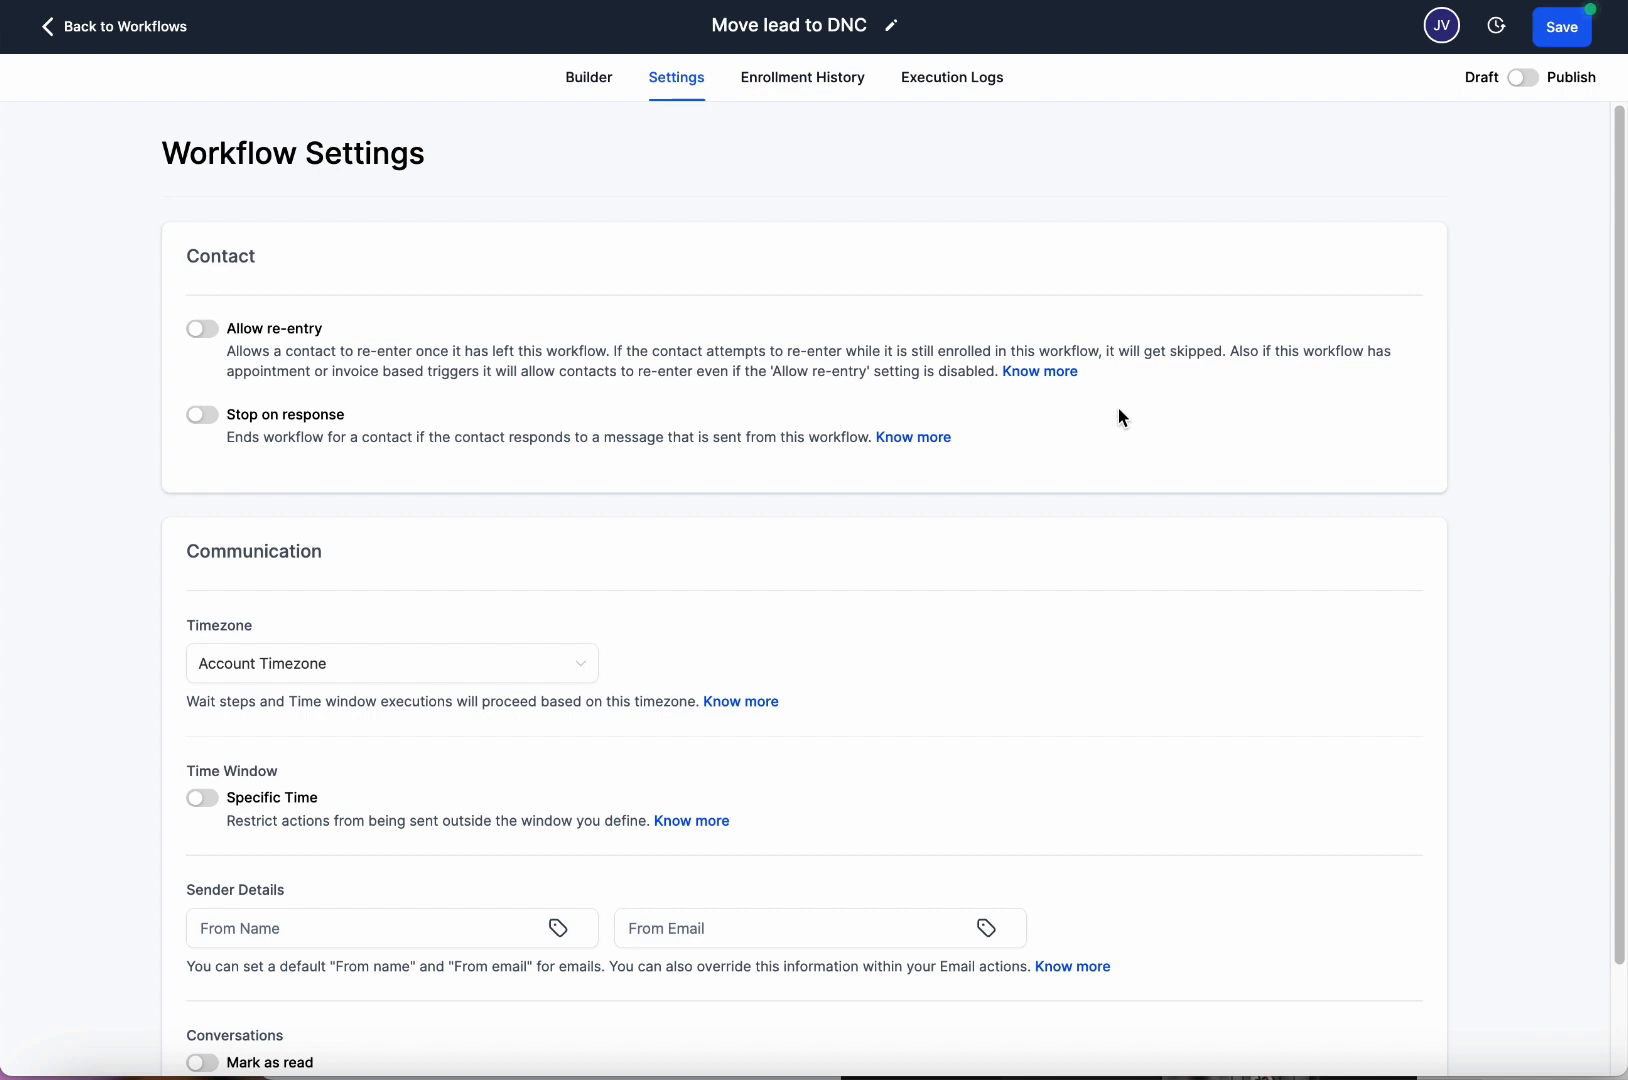
Enter the sender's name as From Name and their e-mail address as From Email.
click(578, 78)
click(678, 80)
scroll(532, 838, down, 1)
click(430, 819)
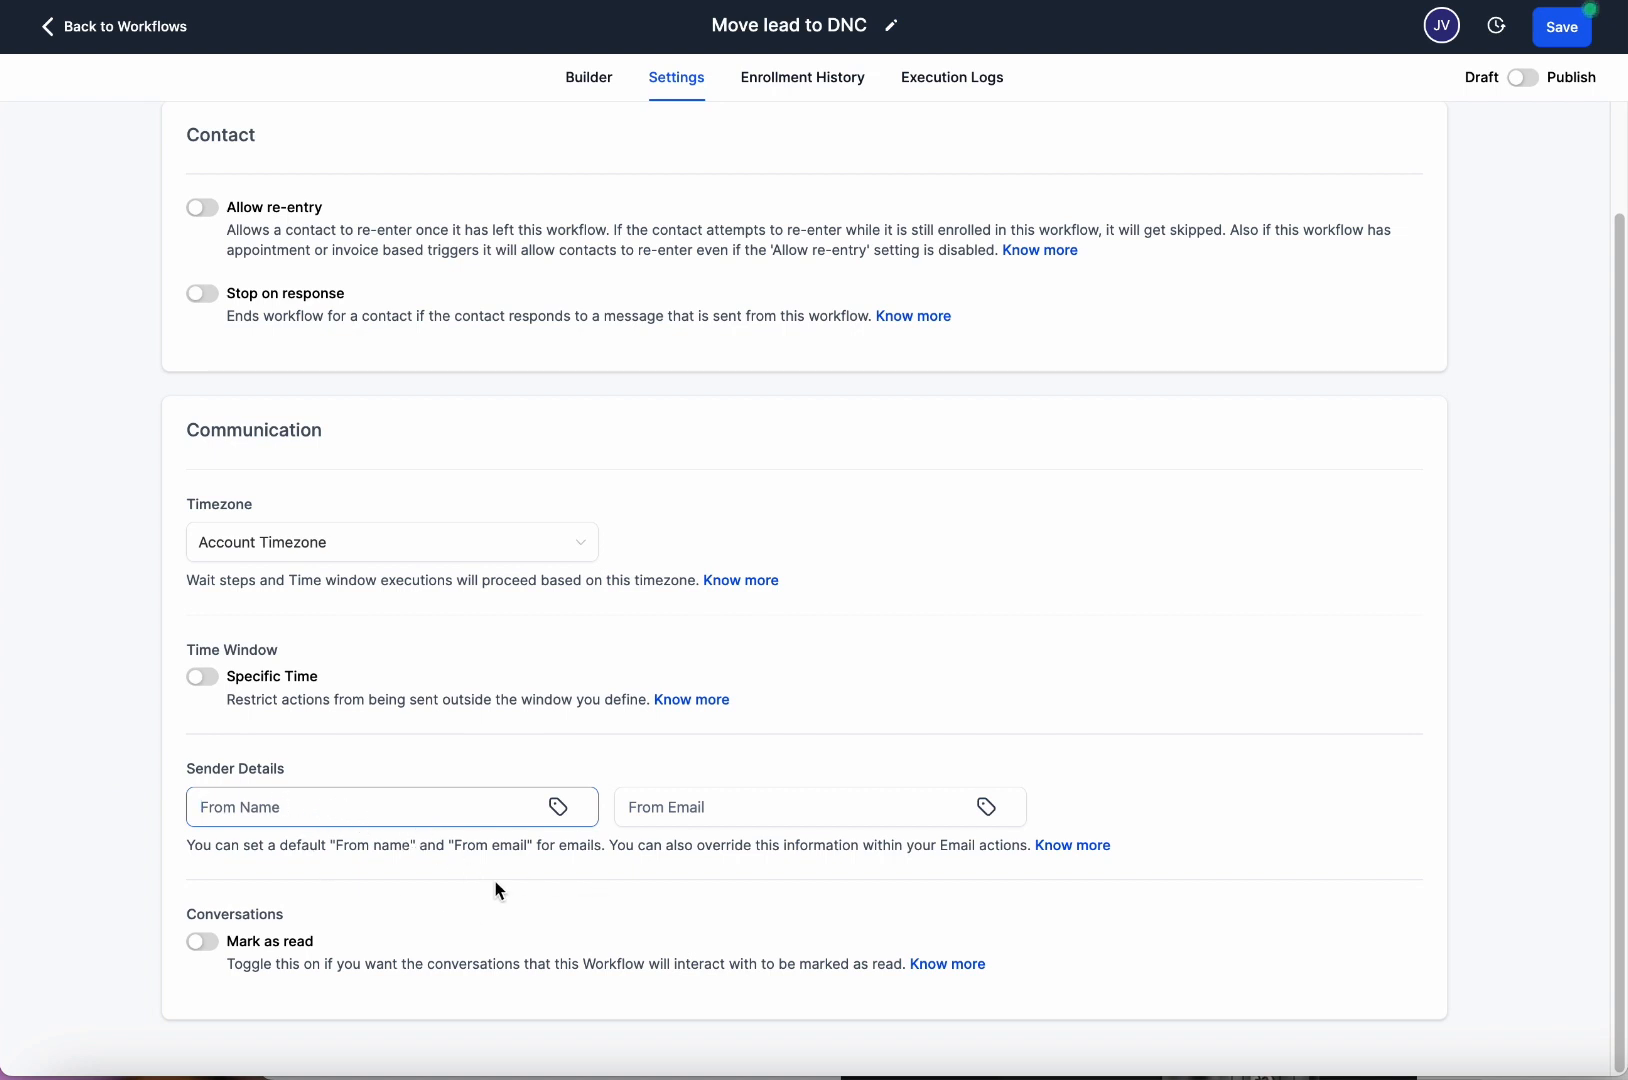
key(Tab)
key(Tab)
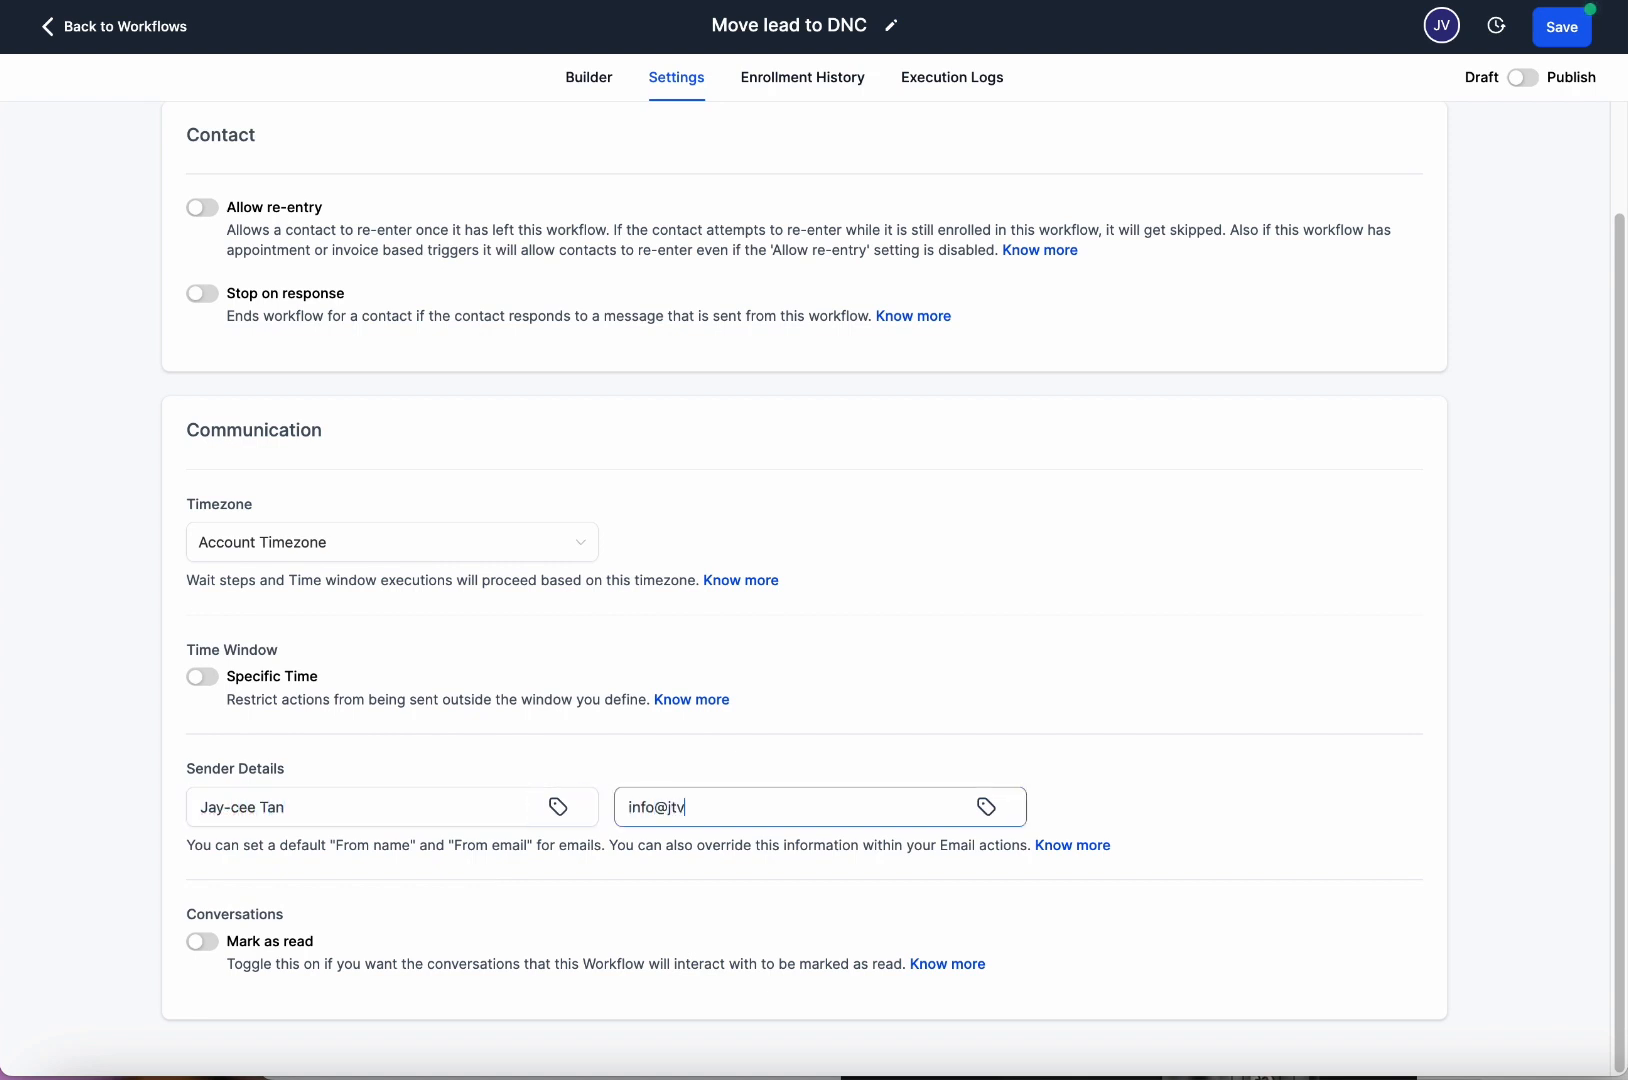
Highlight the default-sender note and the filled-in sender name and e-mail values.
drag(284, 847, 632, 862)
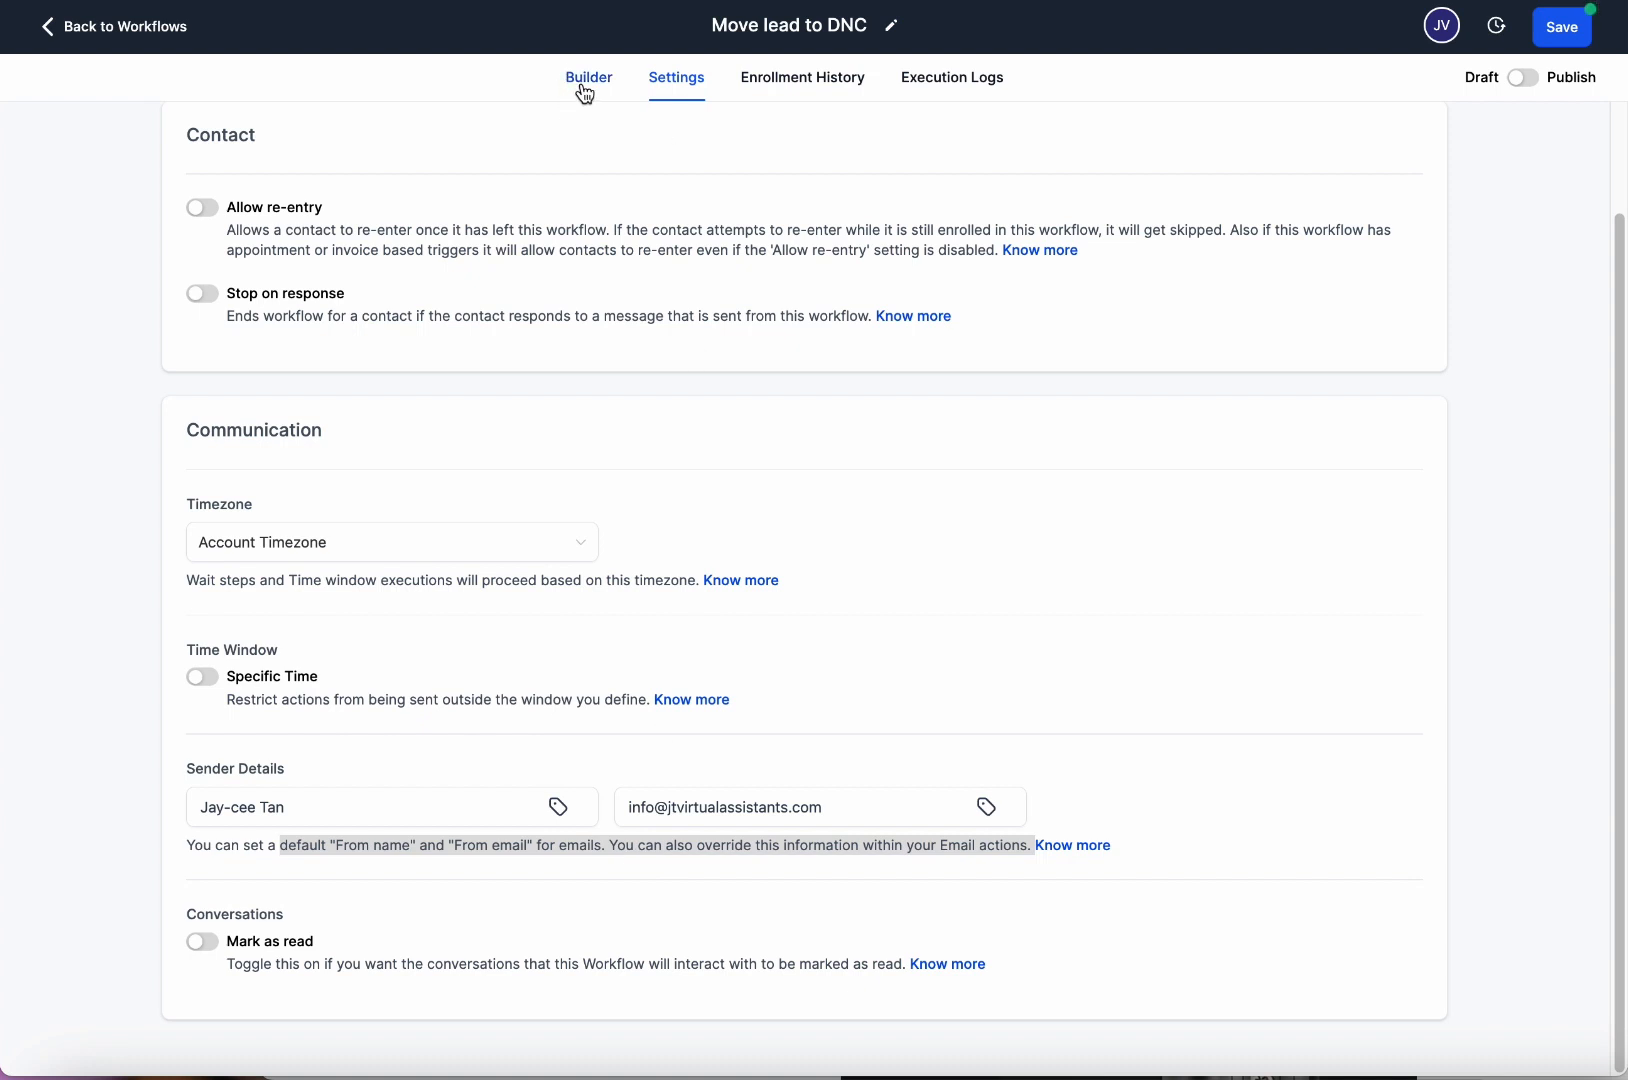
click(672, 864)
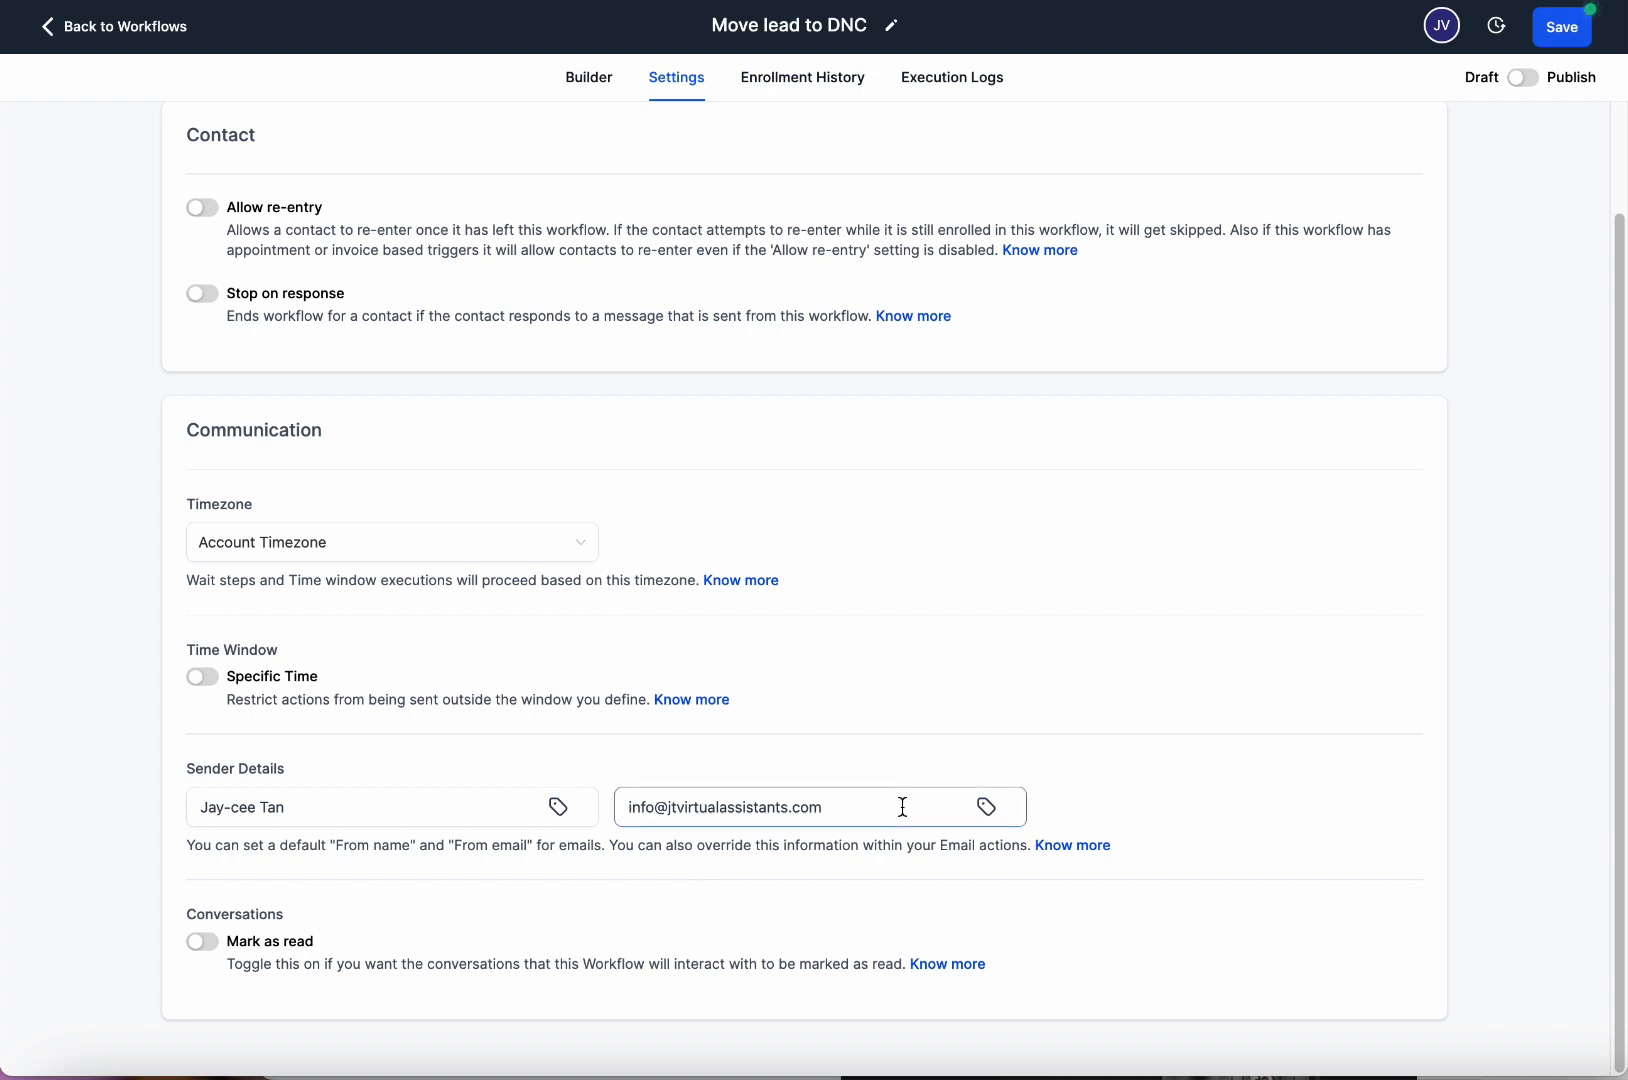
click(417, 798)
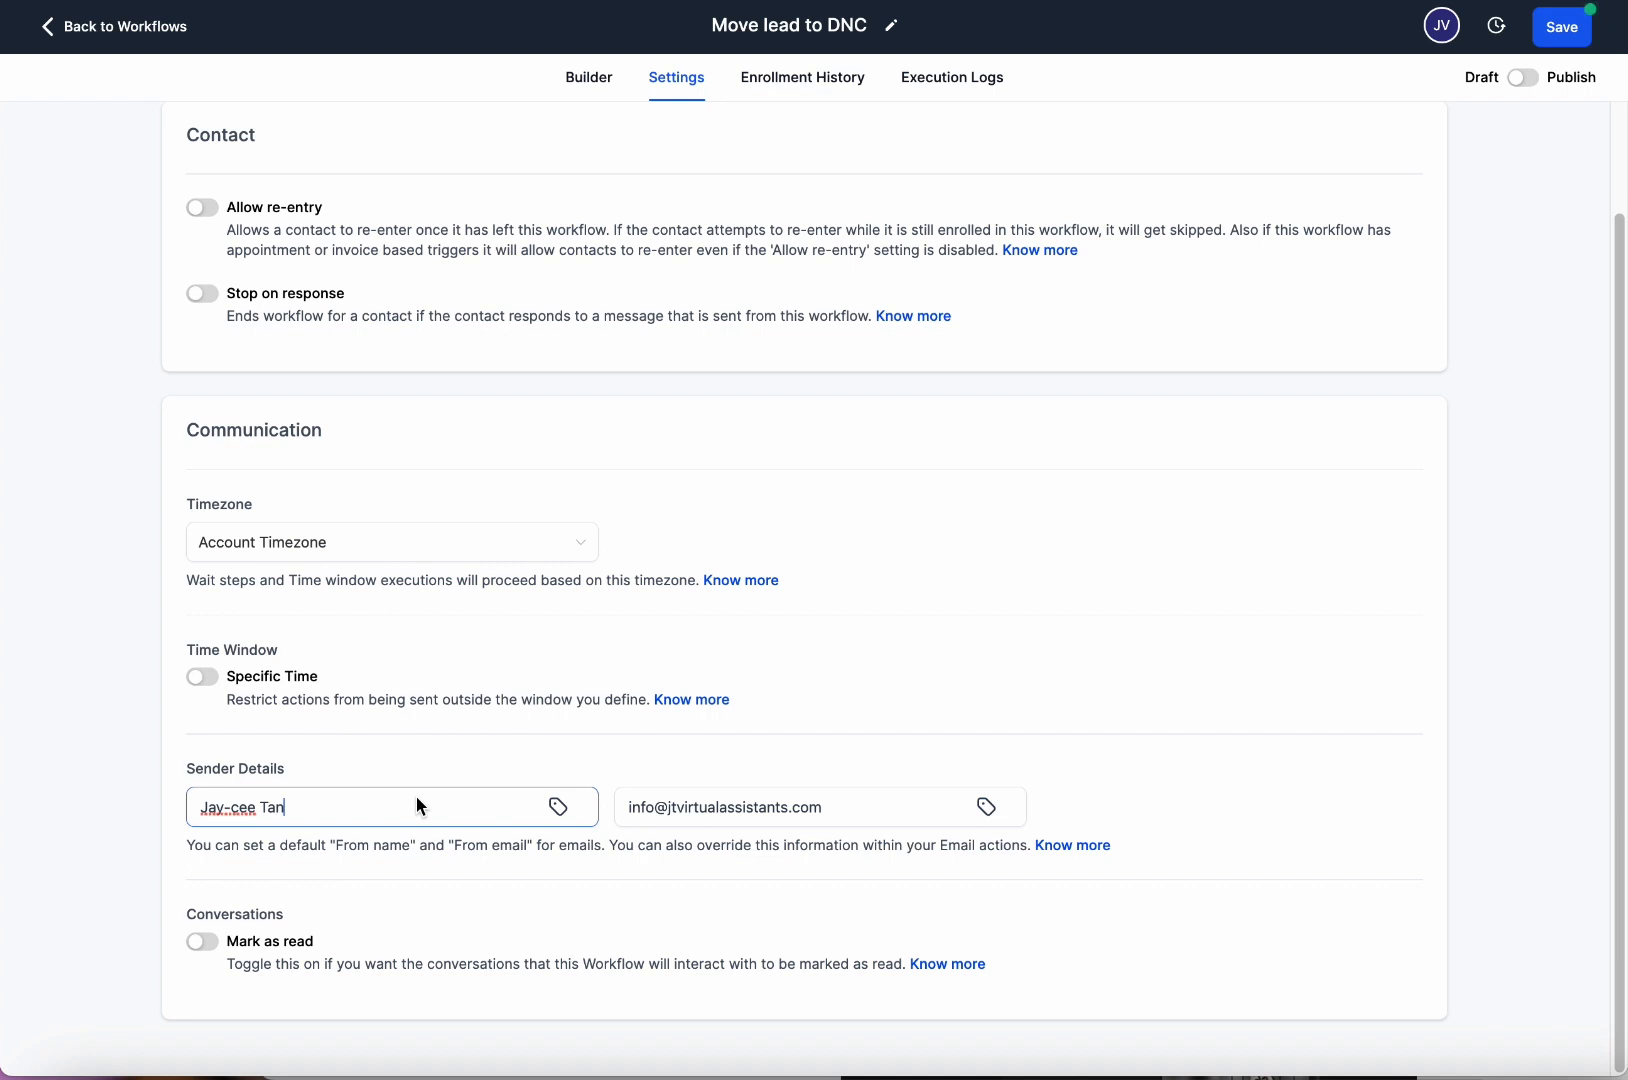
drag(896, 831, 417, 786)
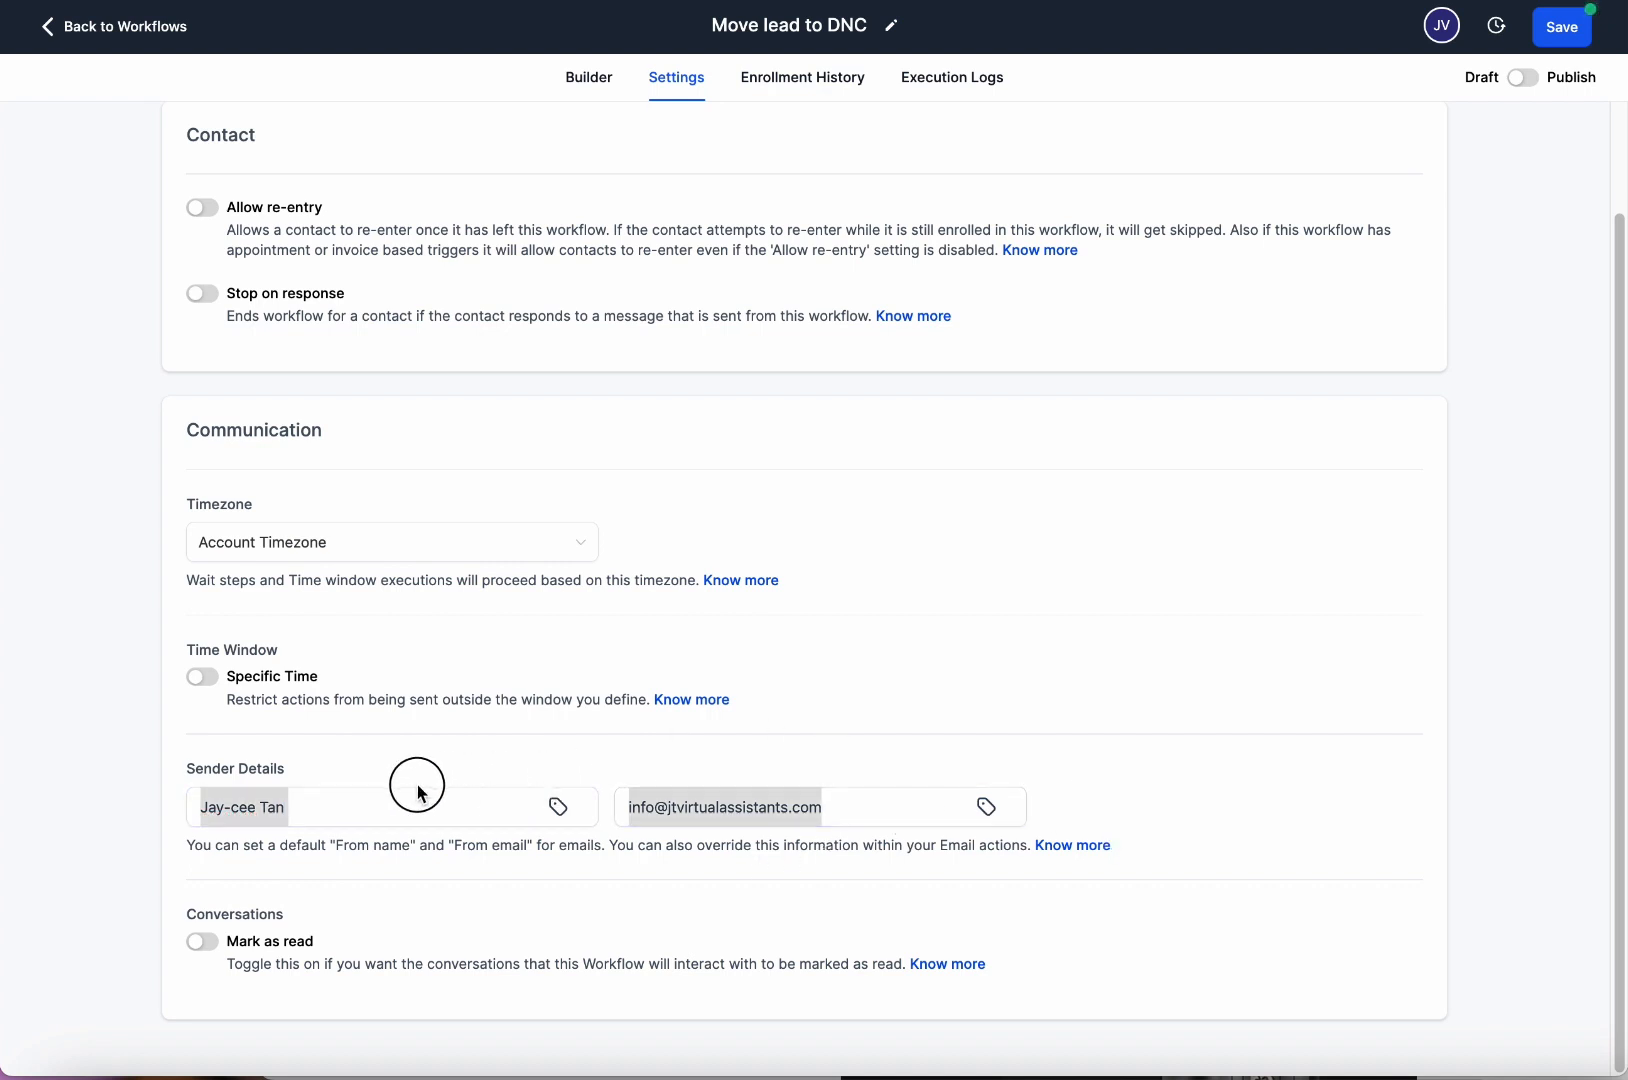
scroll(500, 680, up, 1)
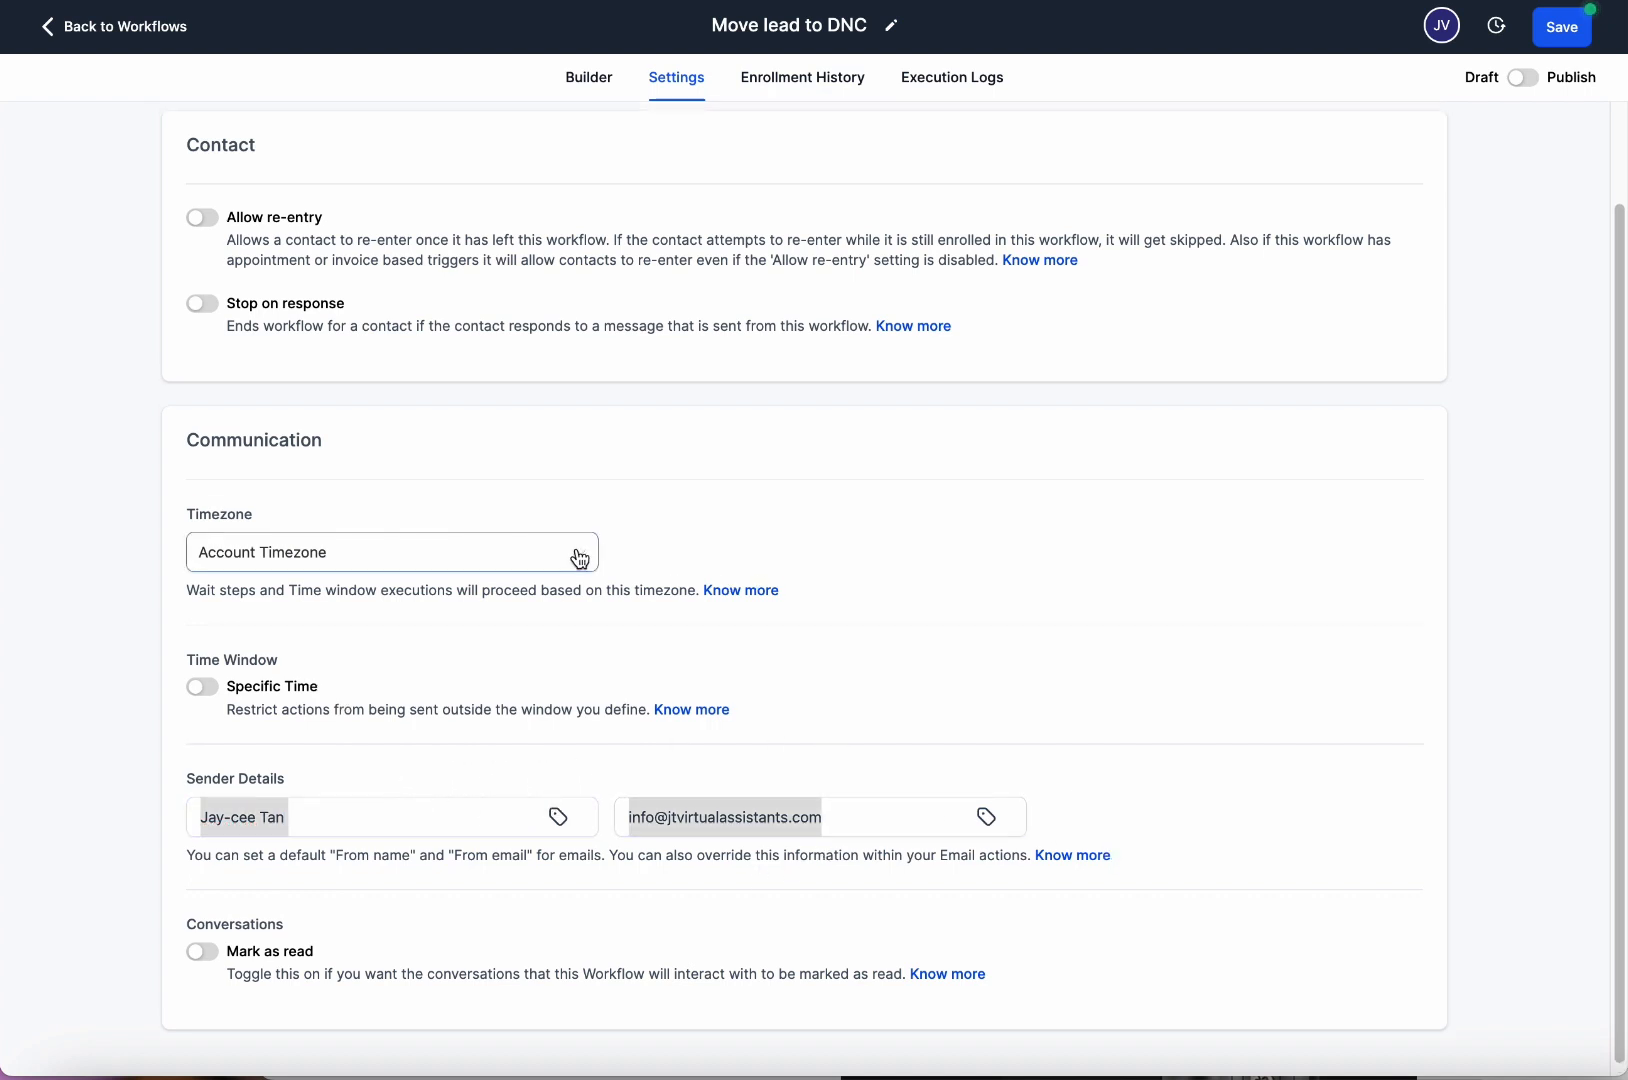
double_click(245, 148)
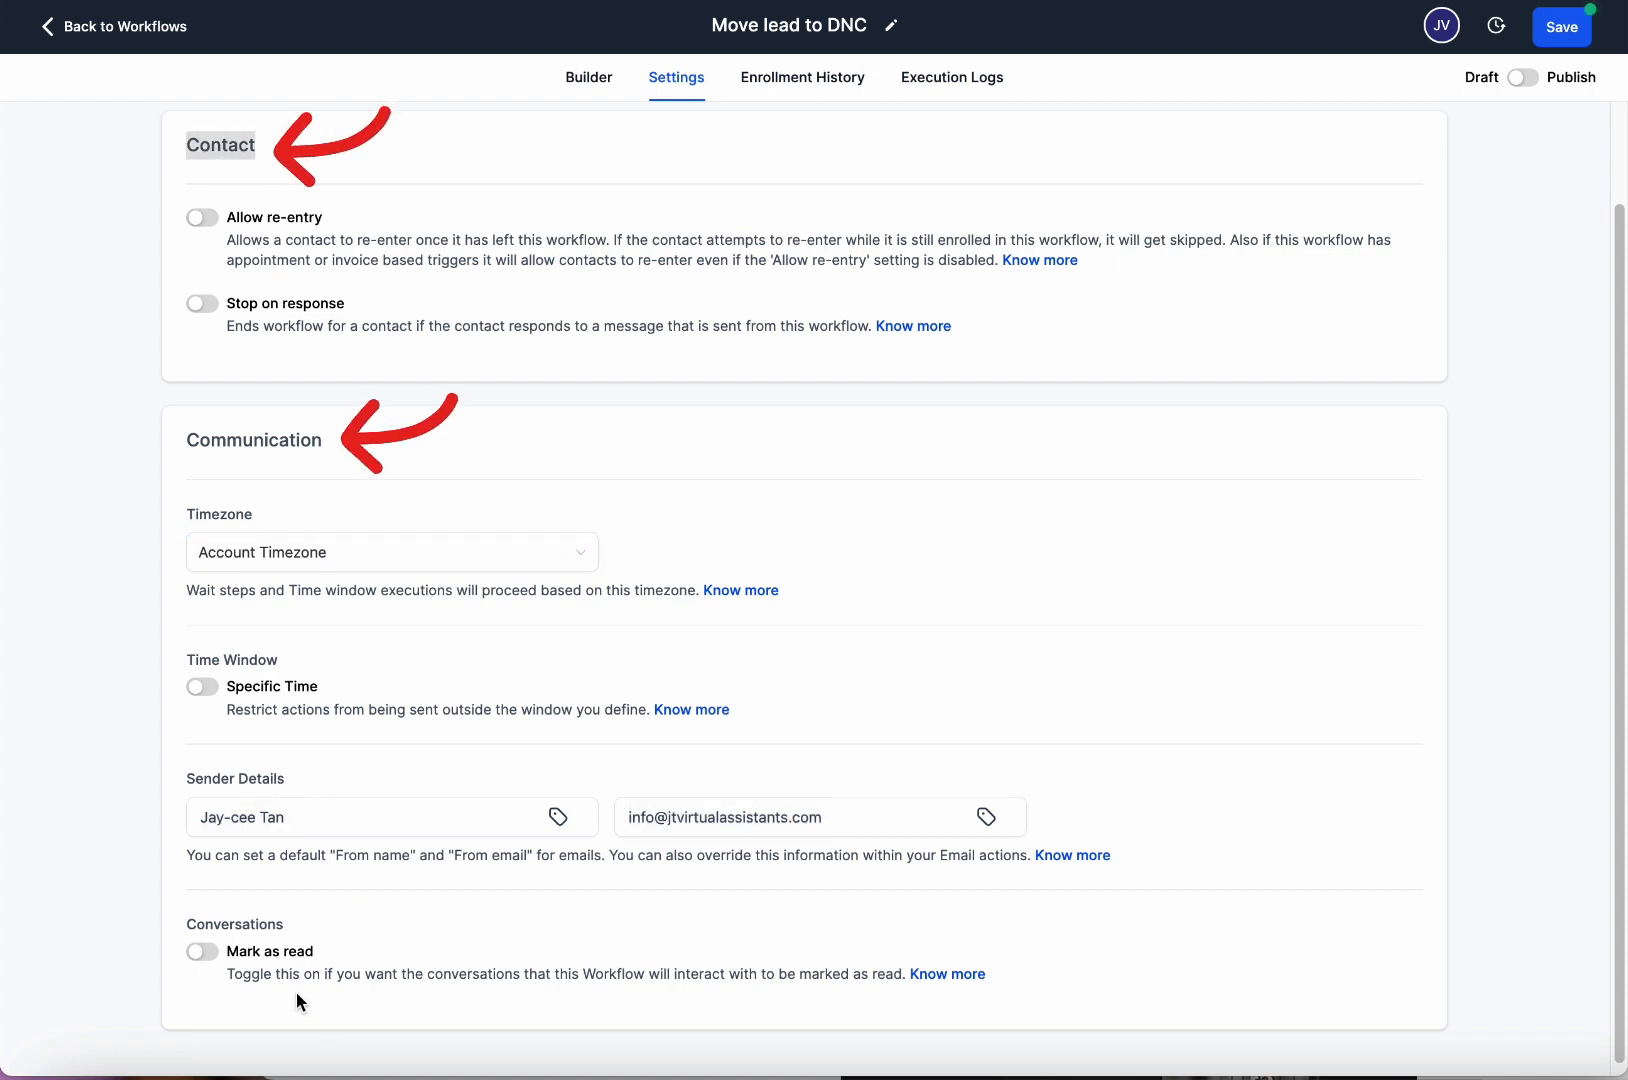
click(540, 556)
click(239, 179)
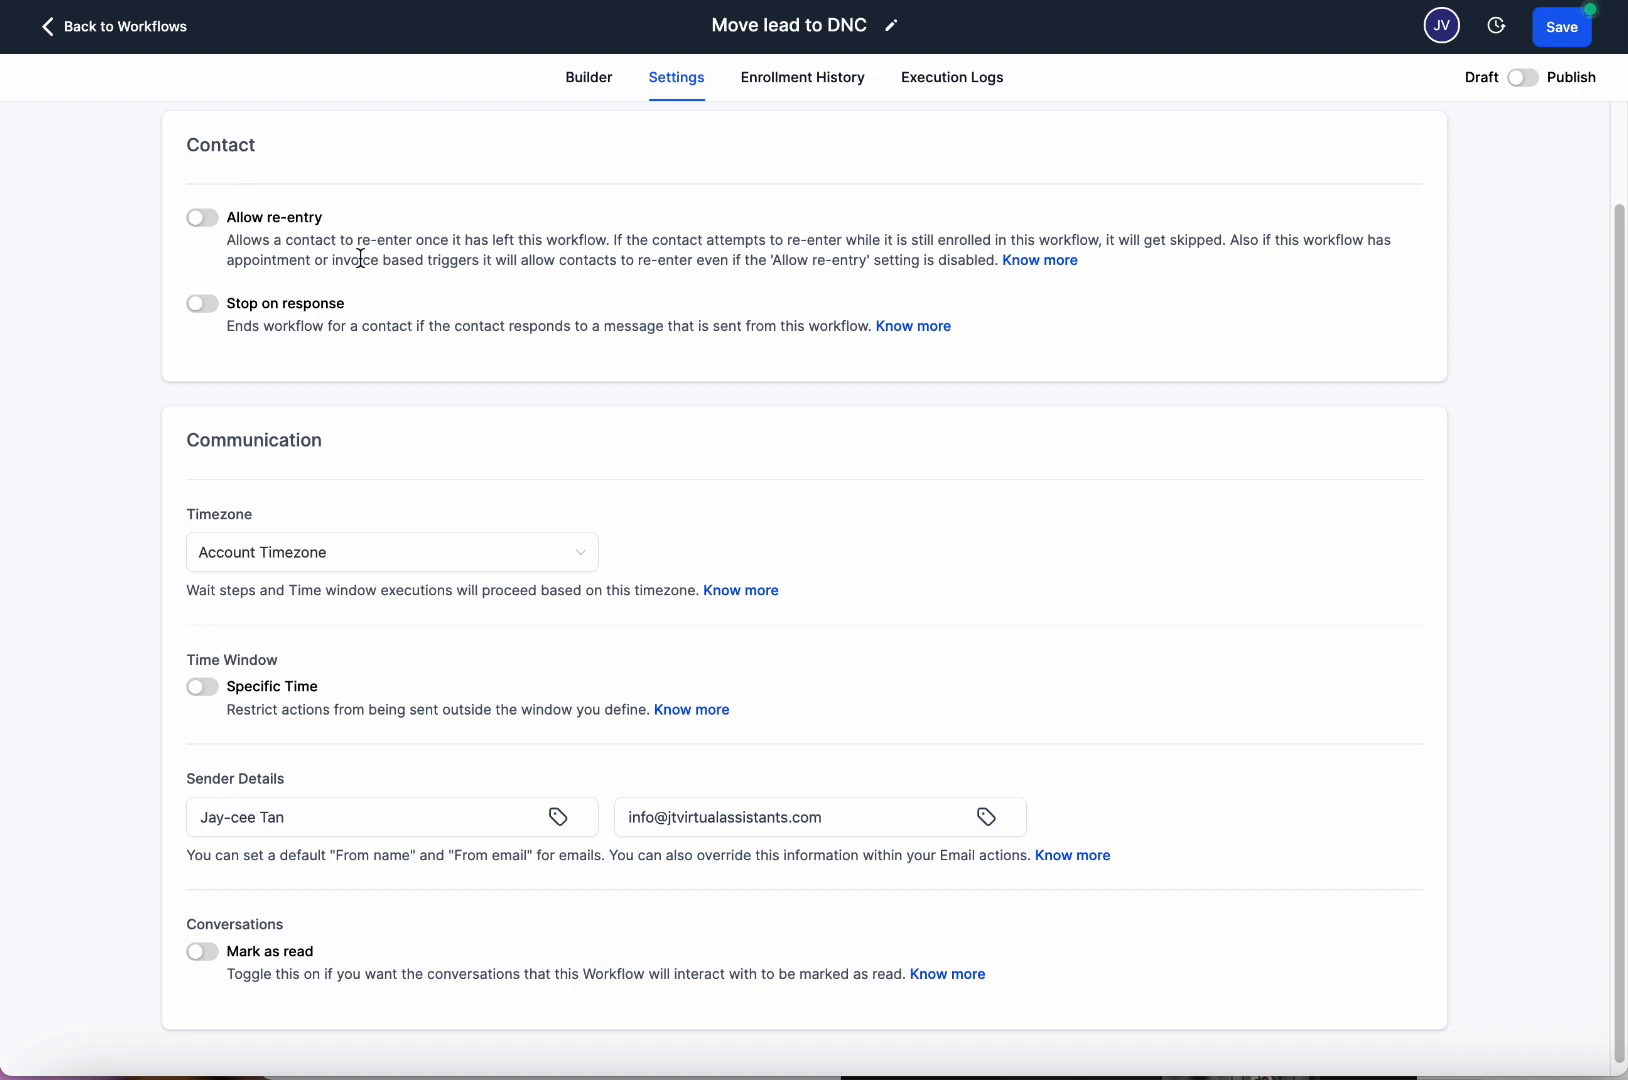
click(212, 220)
drag(1110, 268, 222, 250)
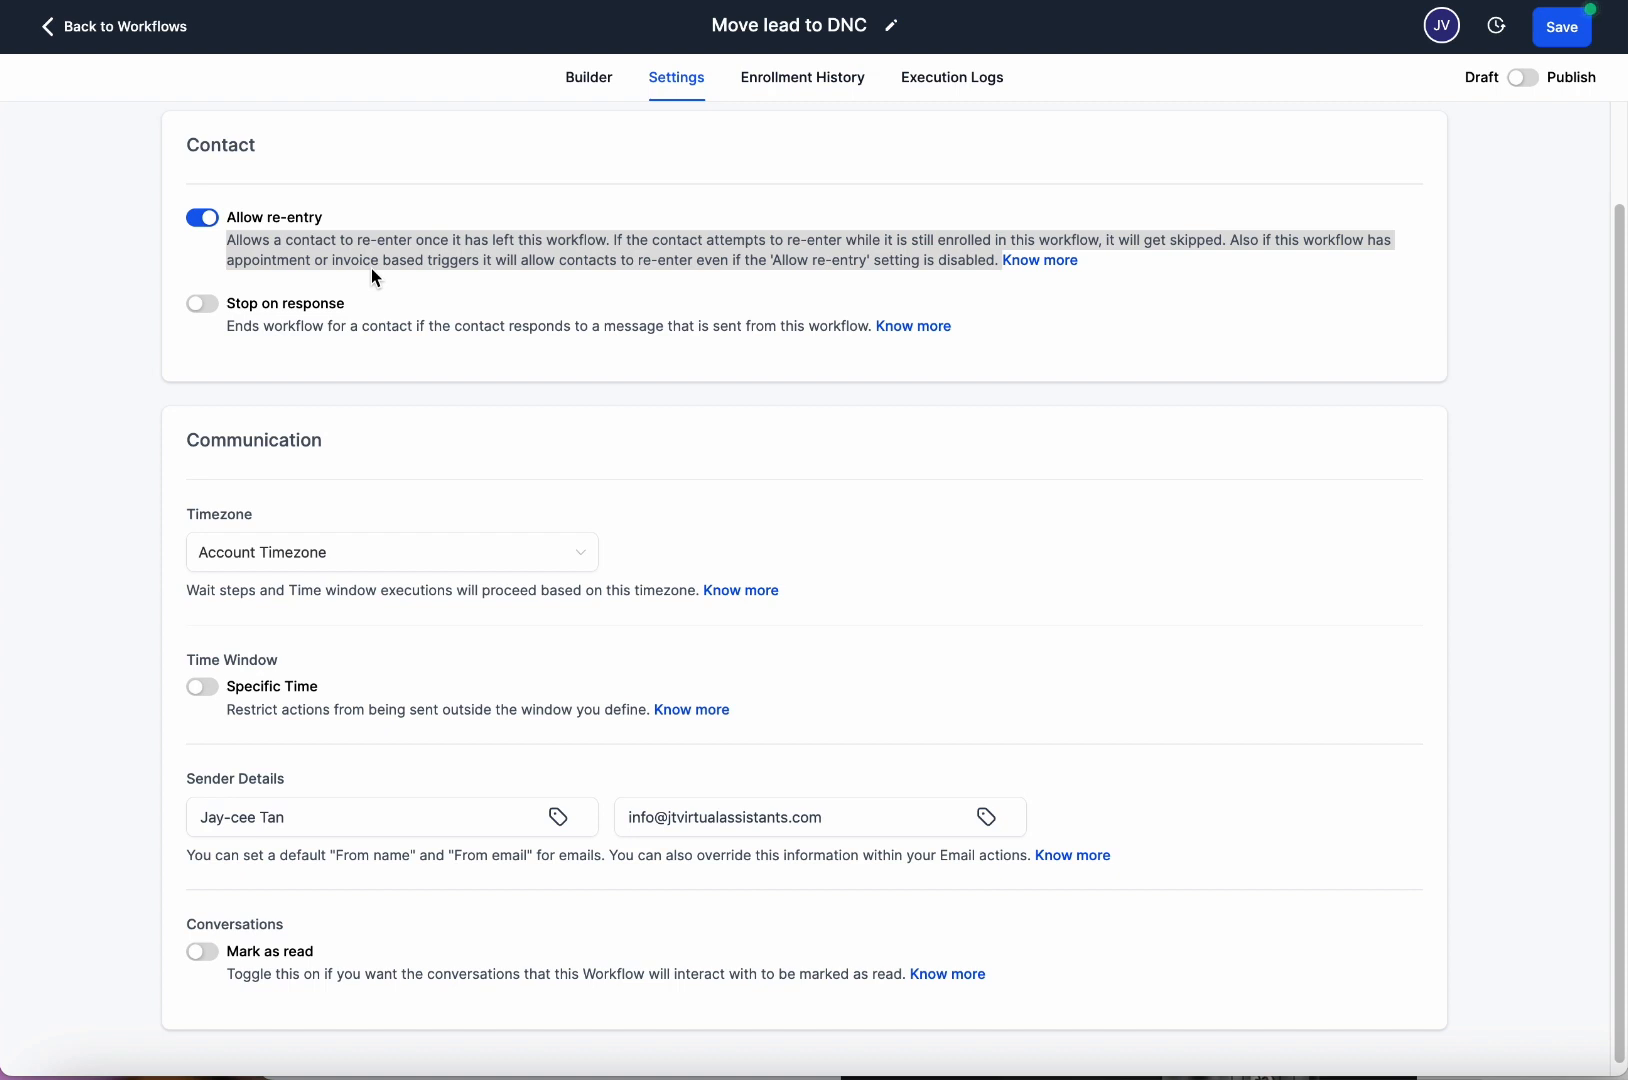
click(201, 222)
click(201, 222)
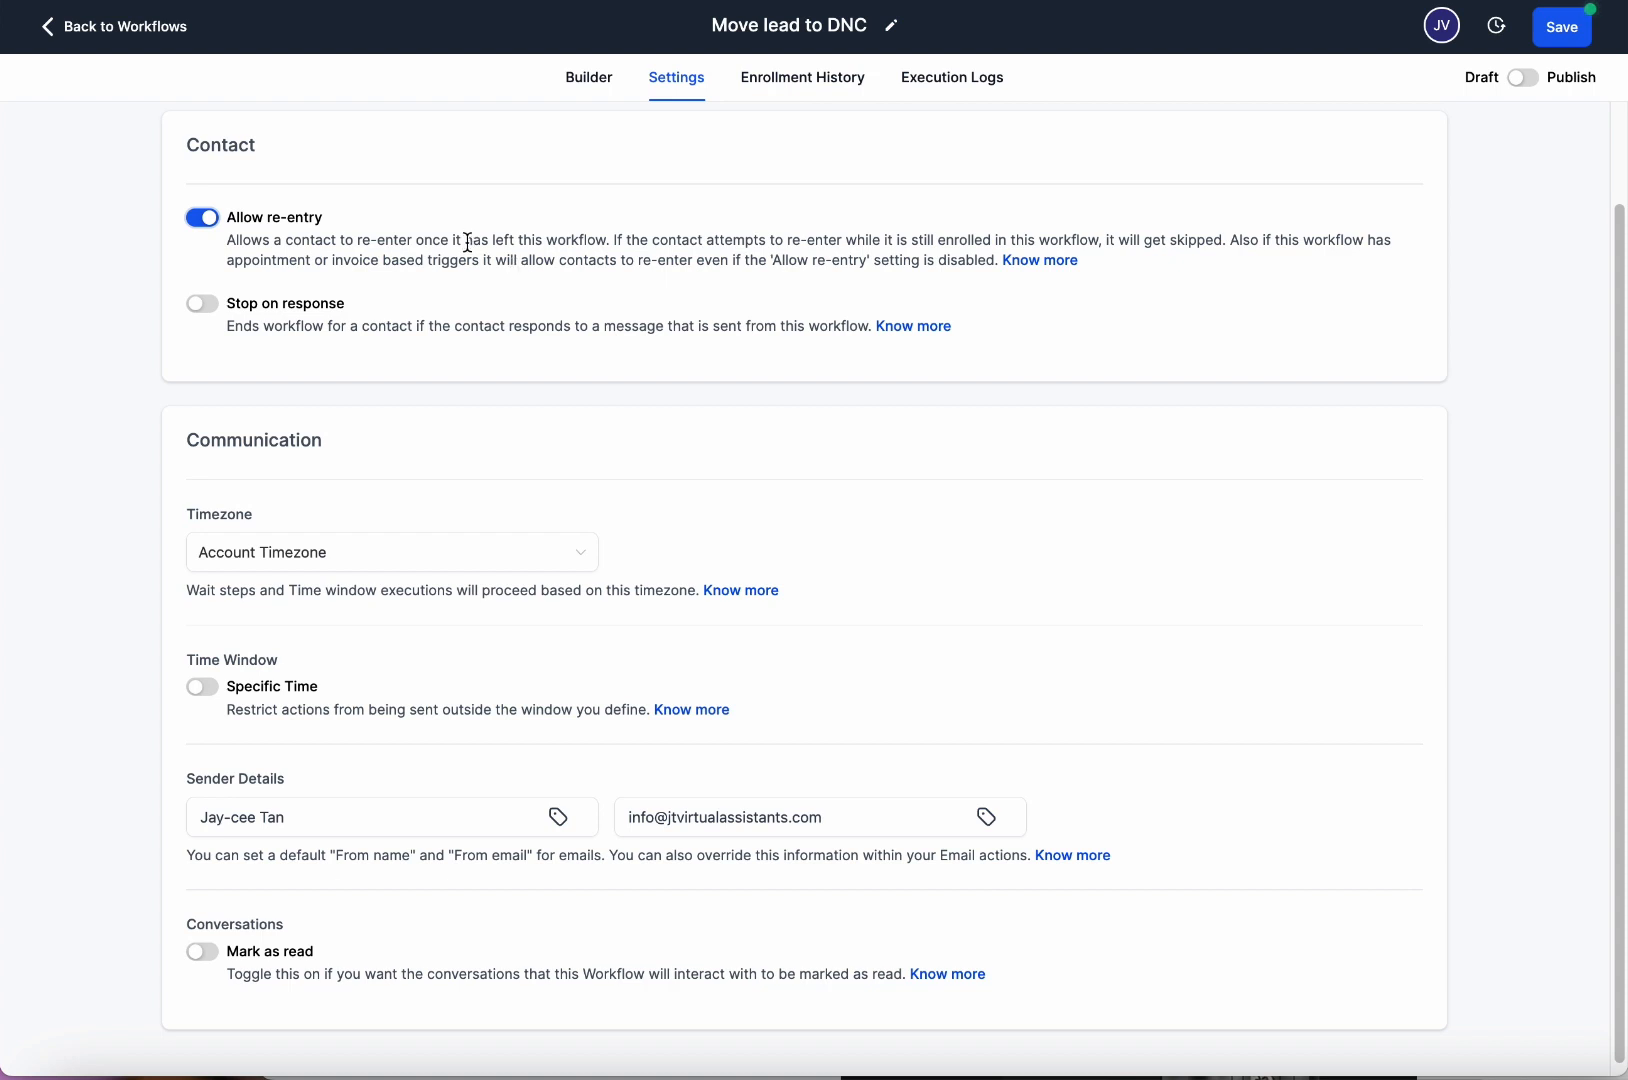
click(199, 219)
drag(230, 218, 787, 268)
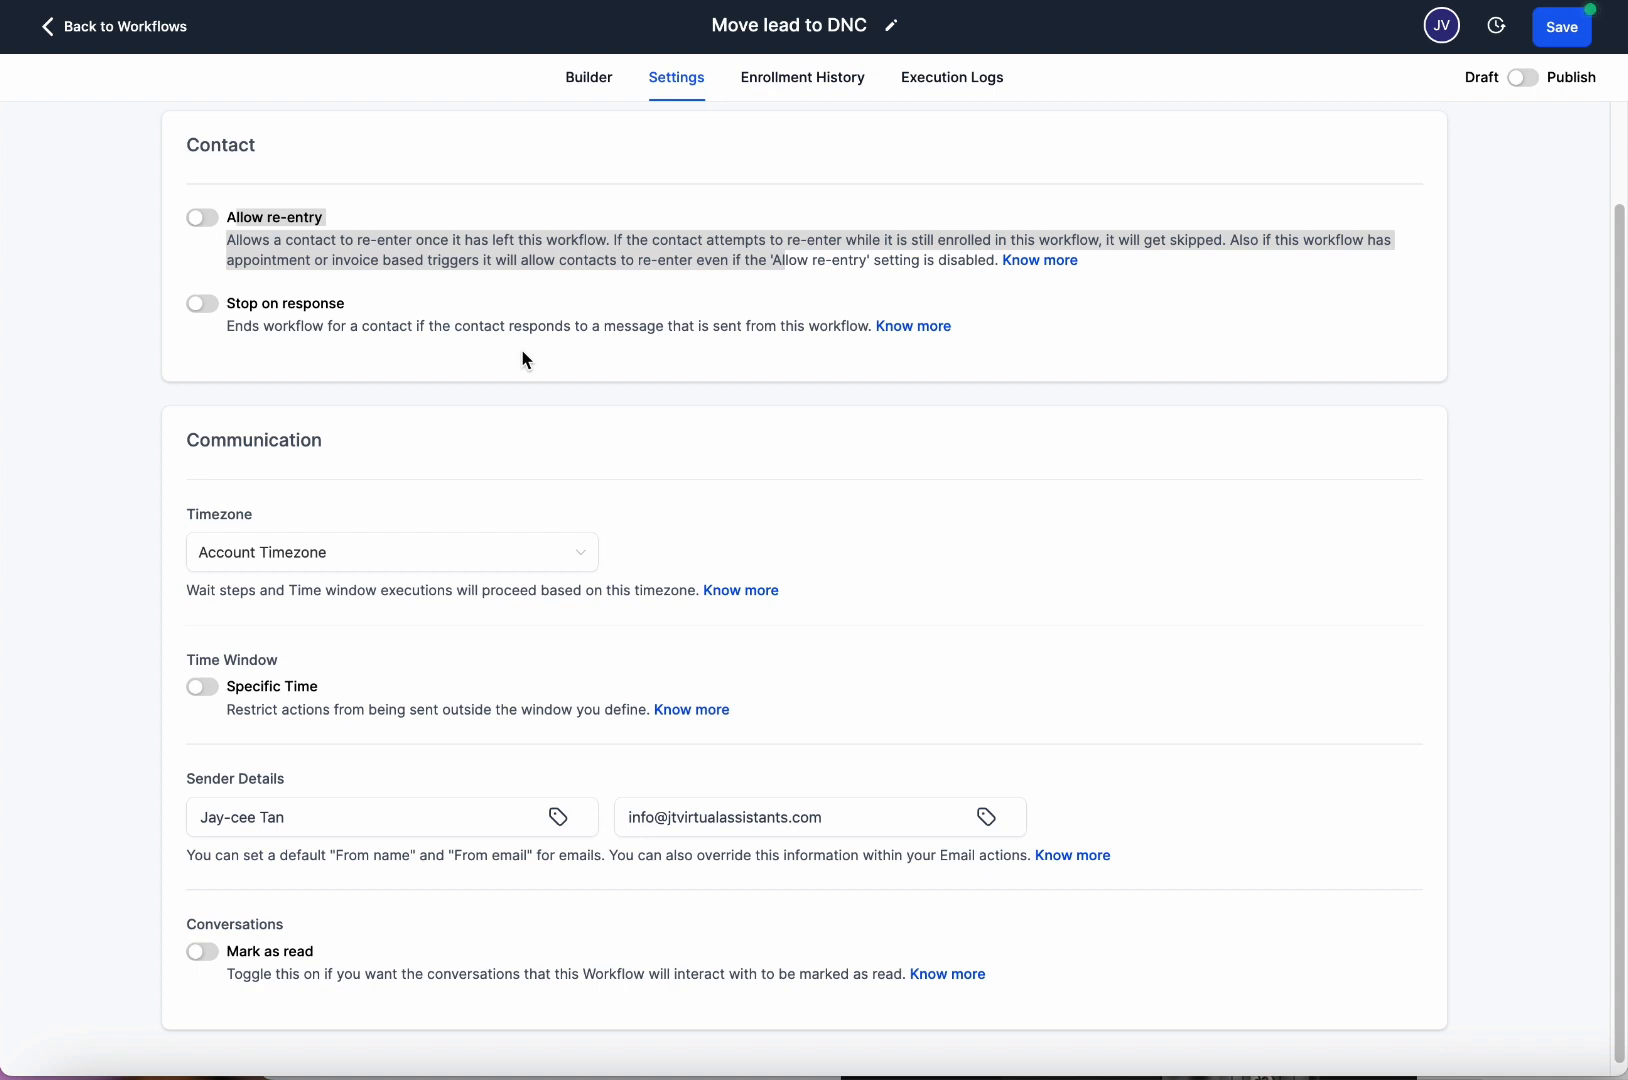
click(202, 217)
click(202, 217)
click(382, 210)
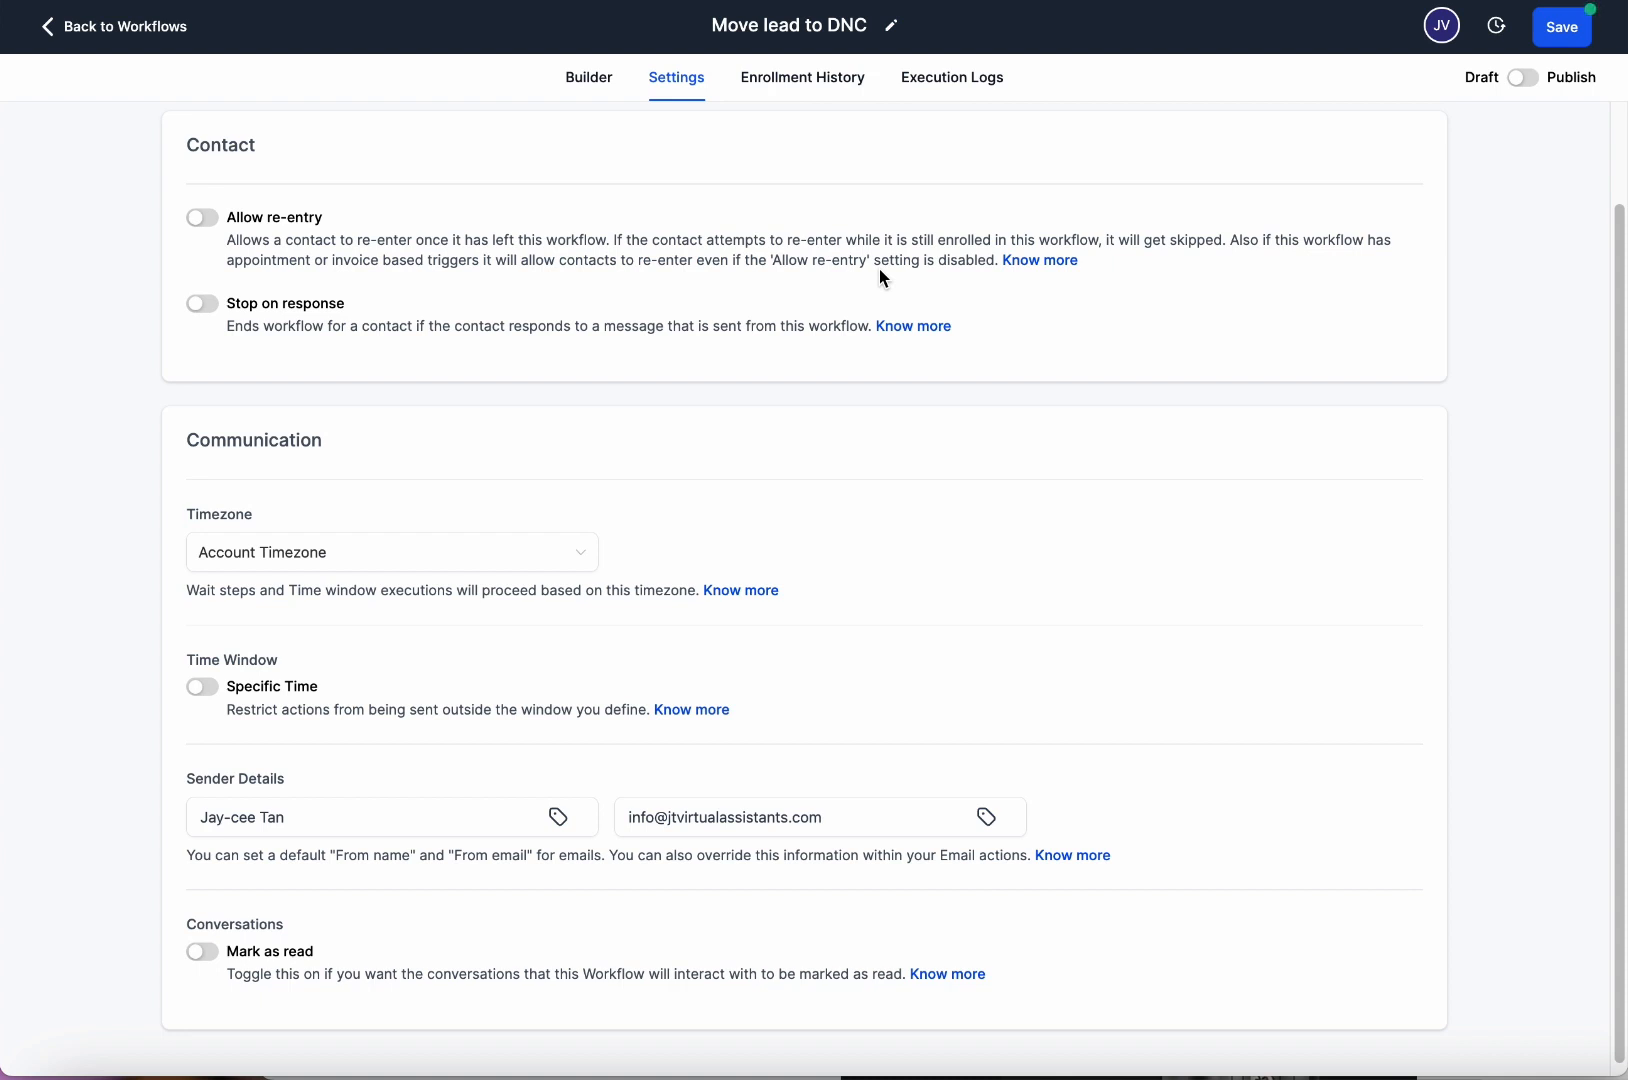
Switch on Allow re-entry and Stop on response in the Contact settings.
click(202, 217)
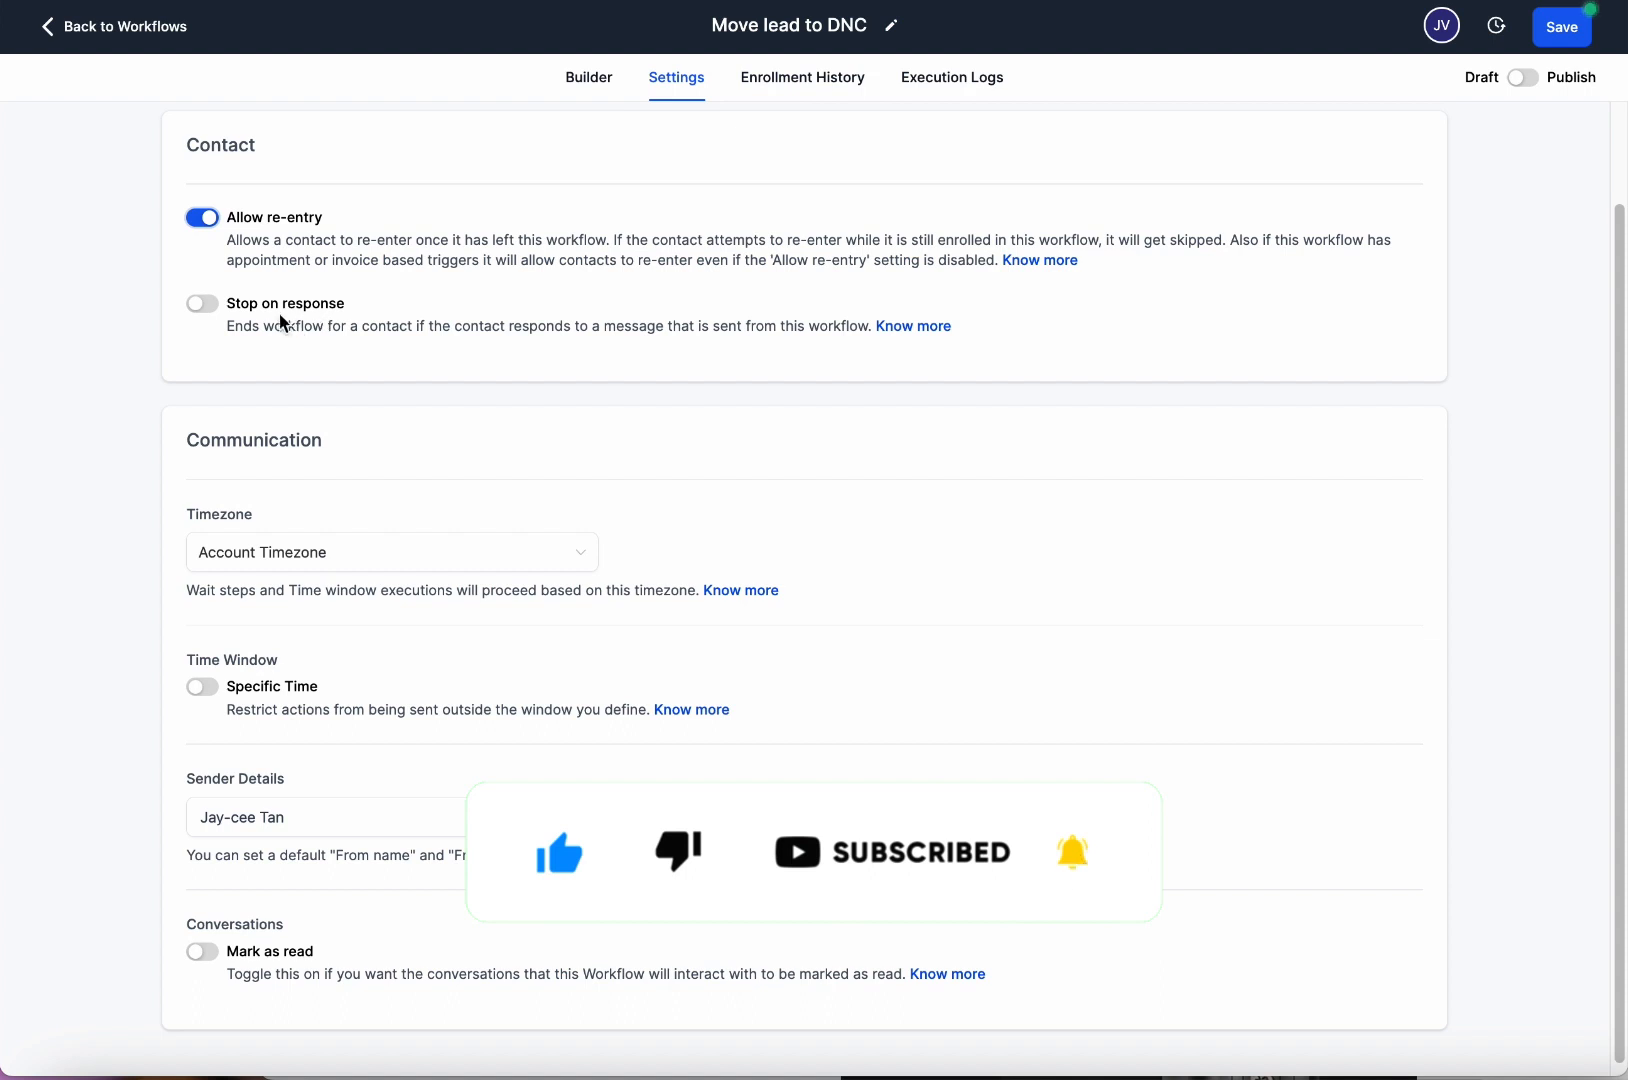
click(202, 303)
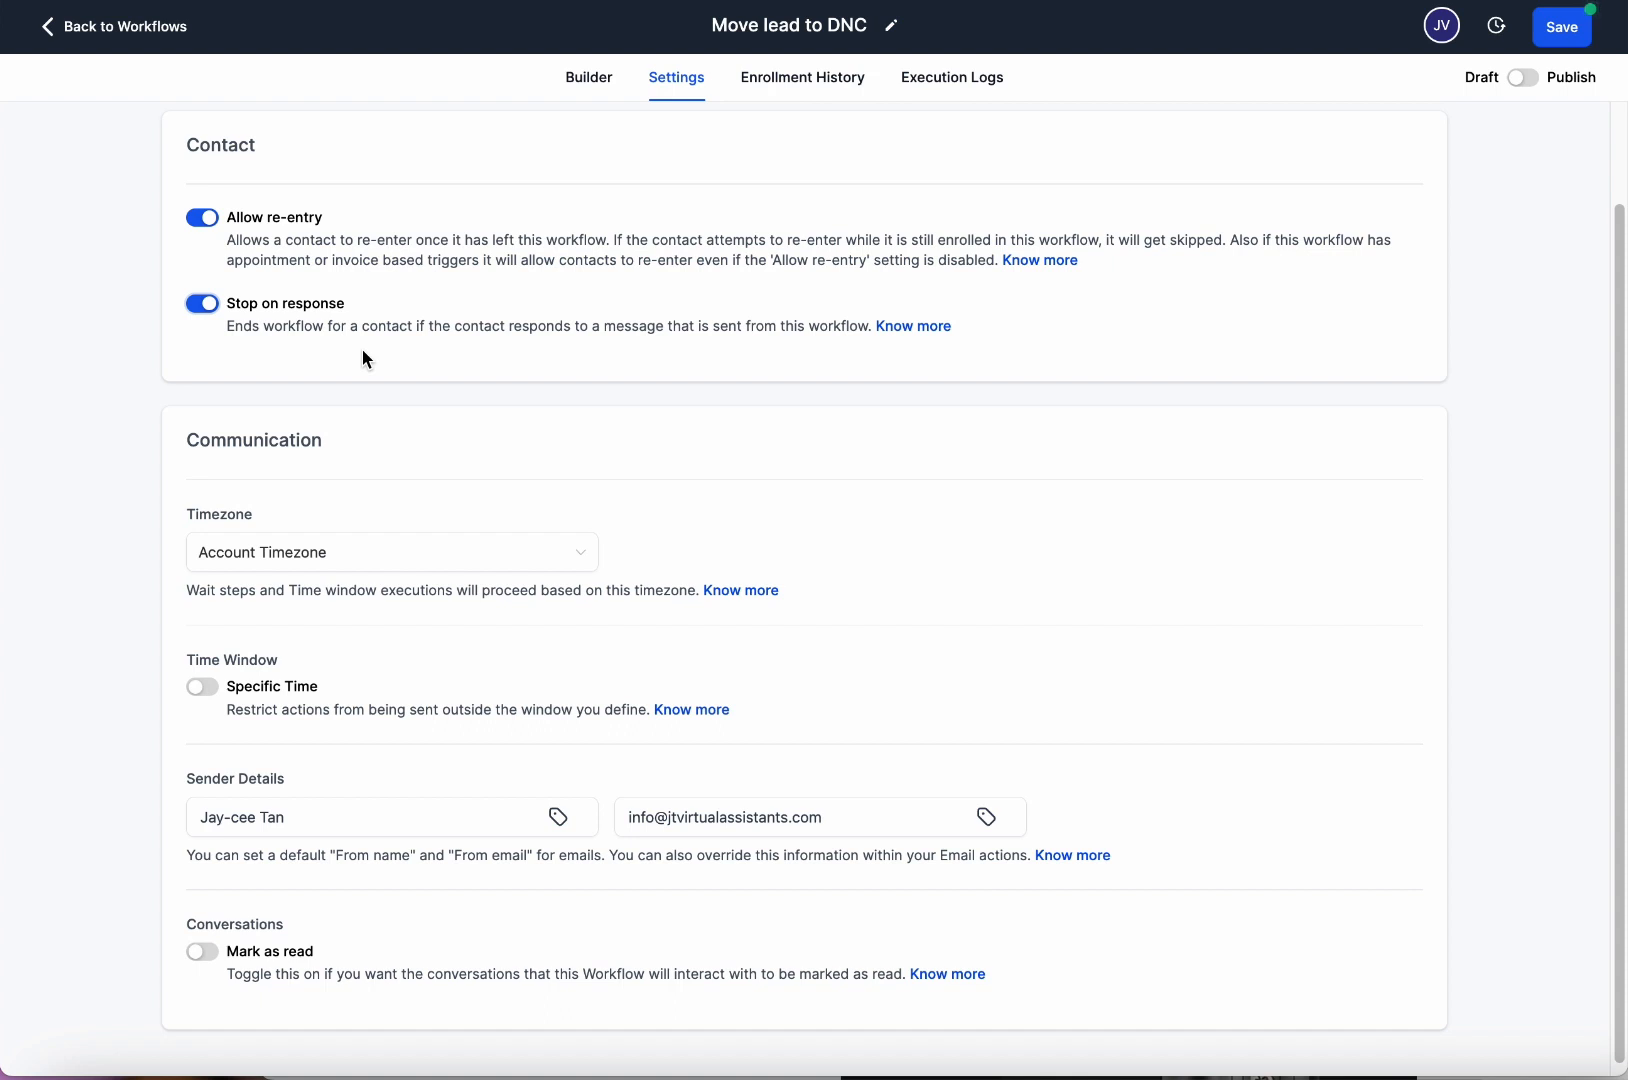
click(200, 304)
click(219, 302)
click(198, 302)
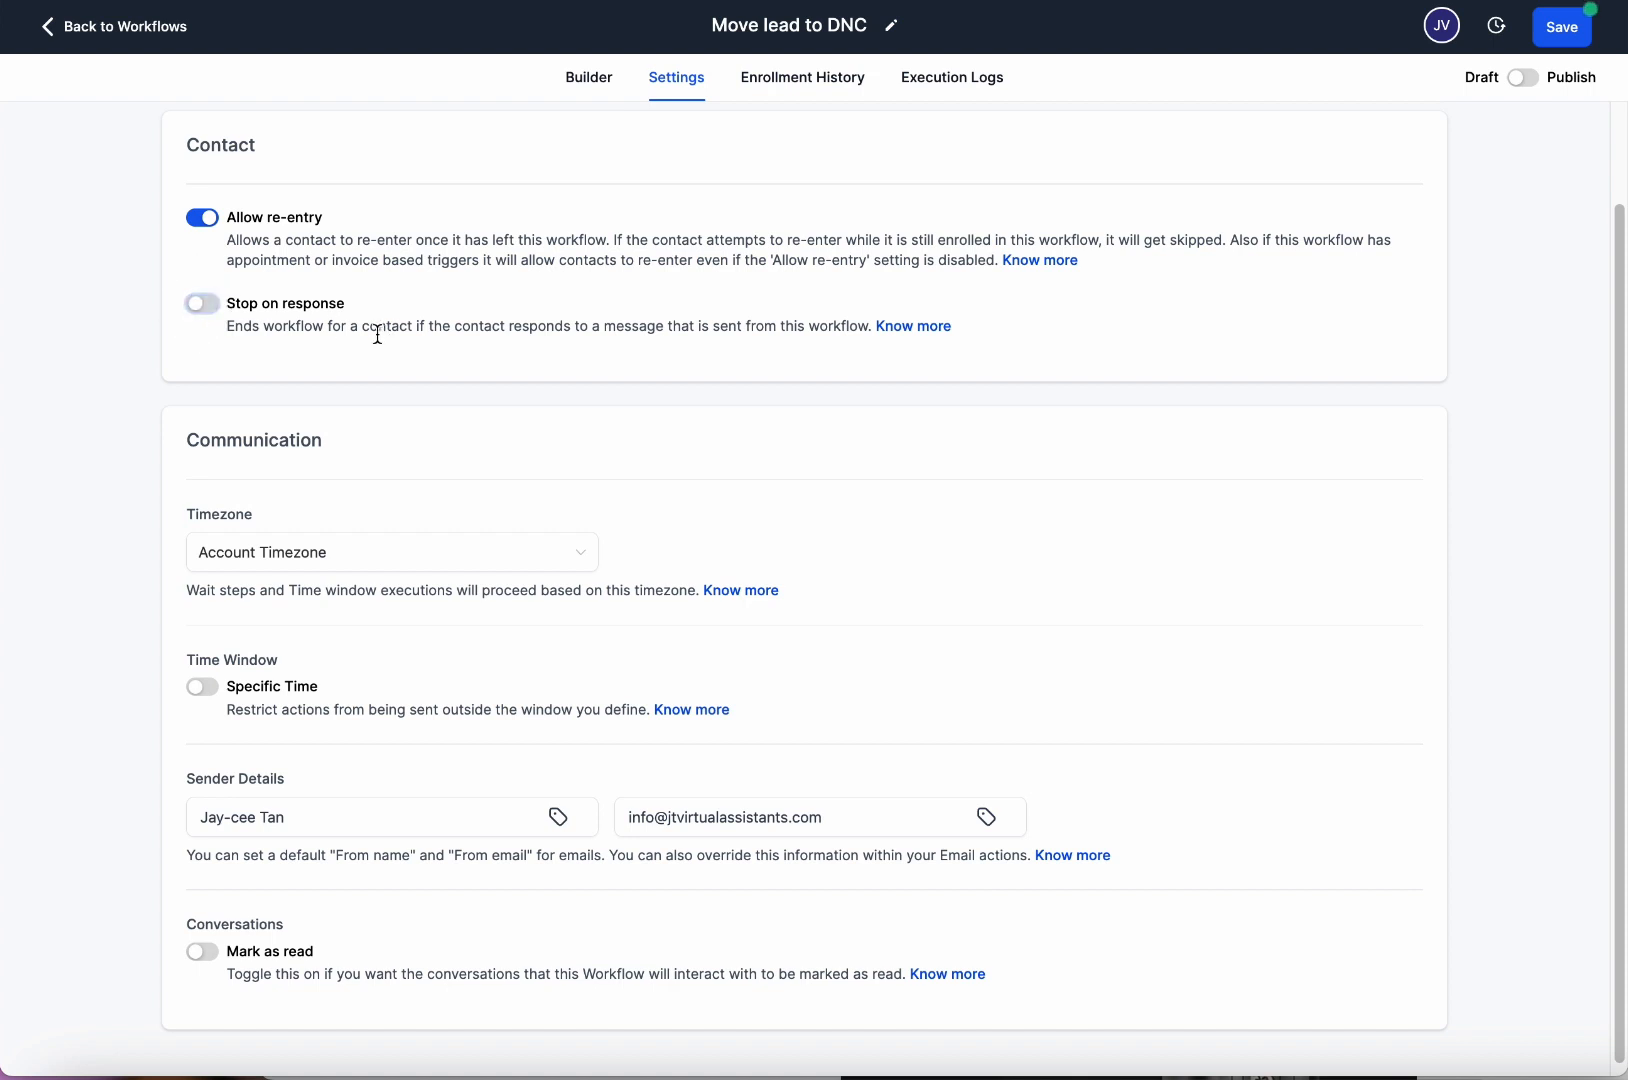
click(201, 305)
click(203, 305)
click(202, 304)
scroll(541, 447, down, 1)
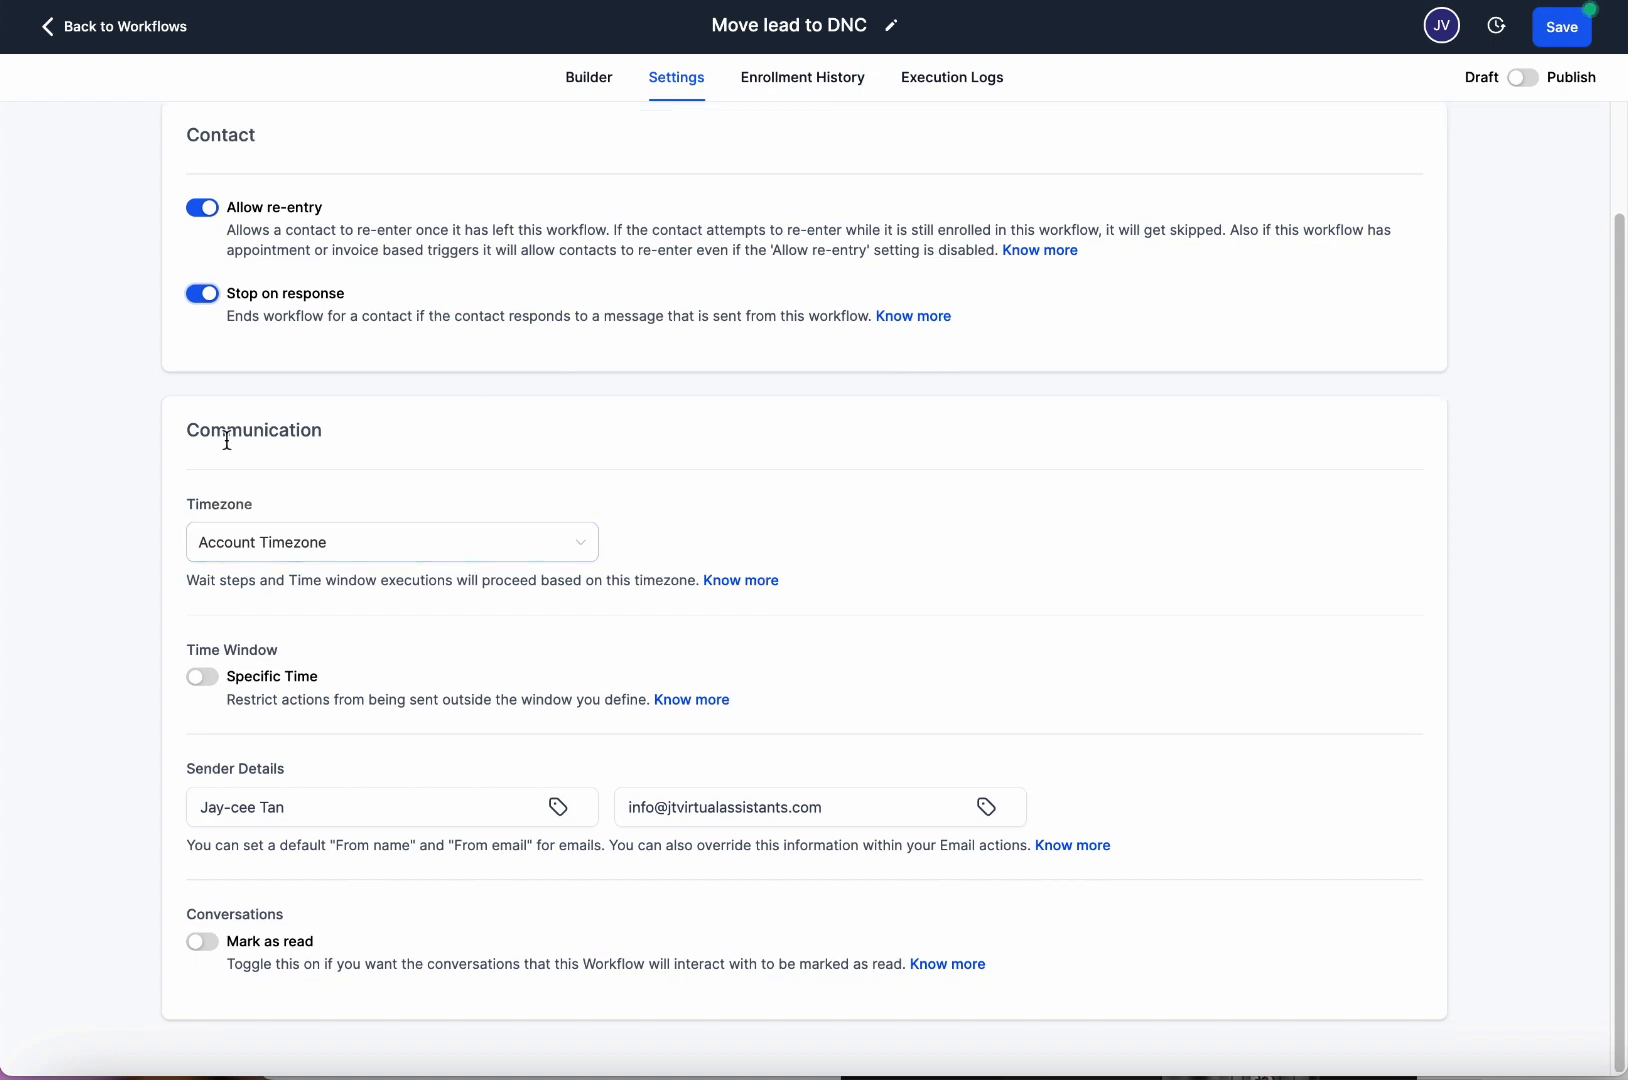
Set the workflow Timezone to Contact Timezone.
click(351, 568)
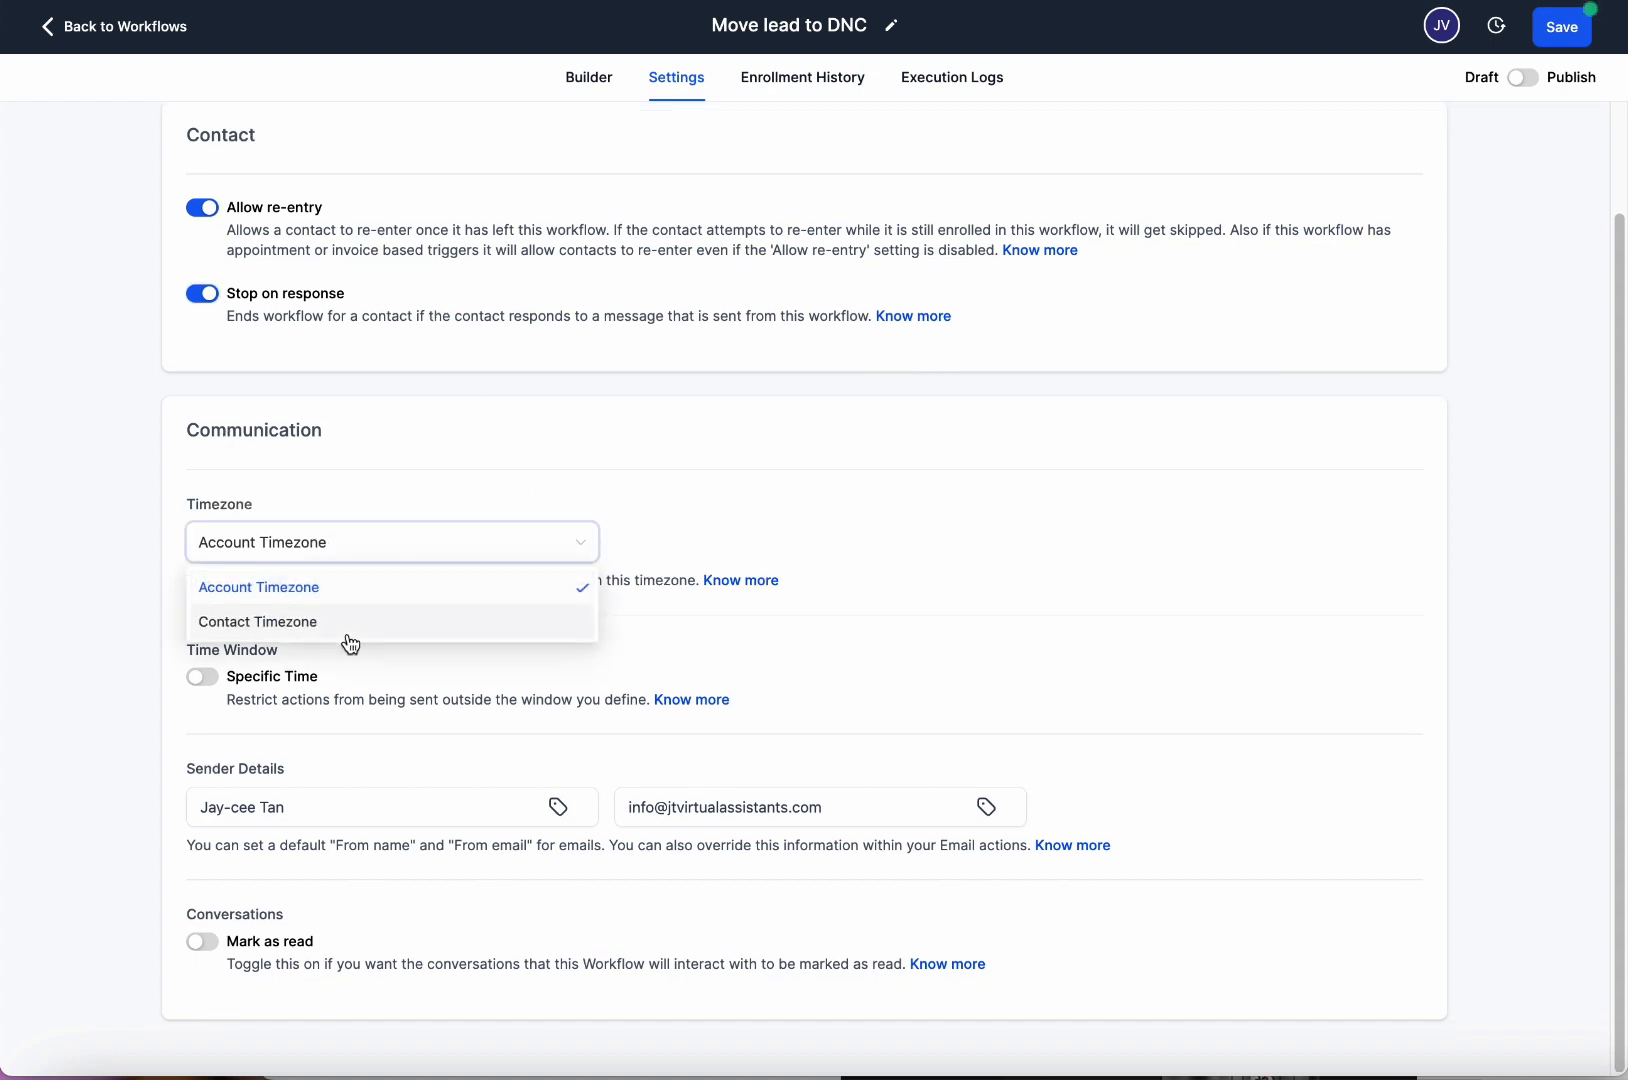
click(348, 634)
click(374, 563)
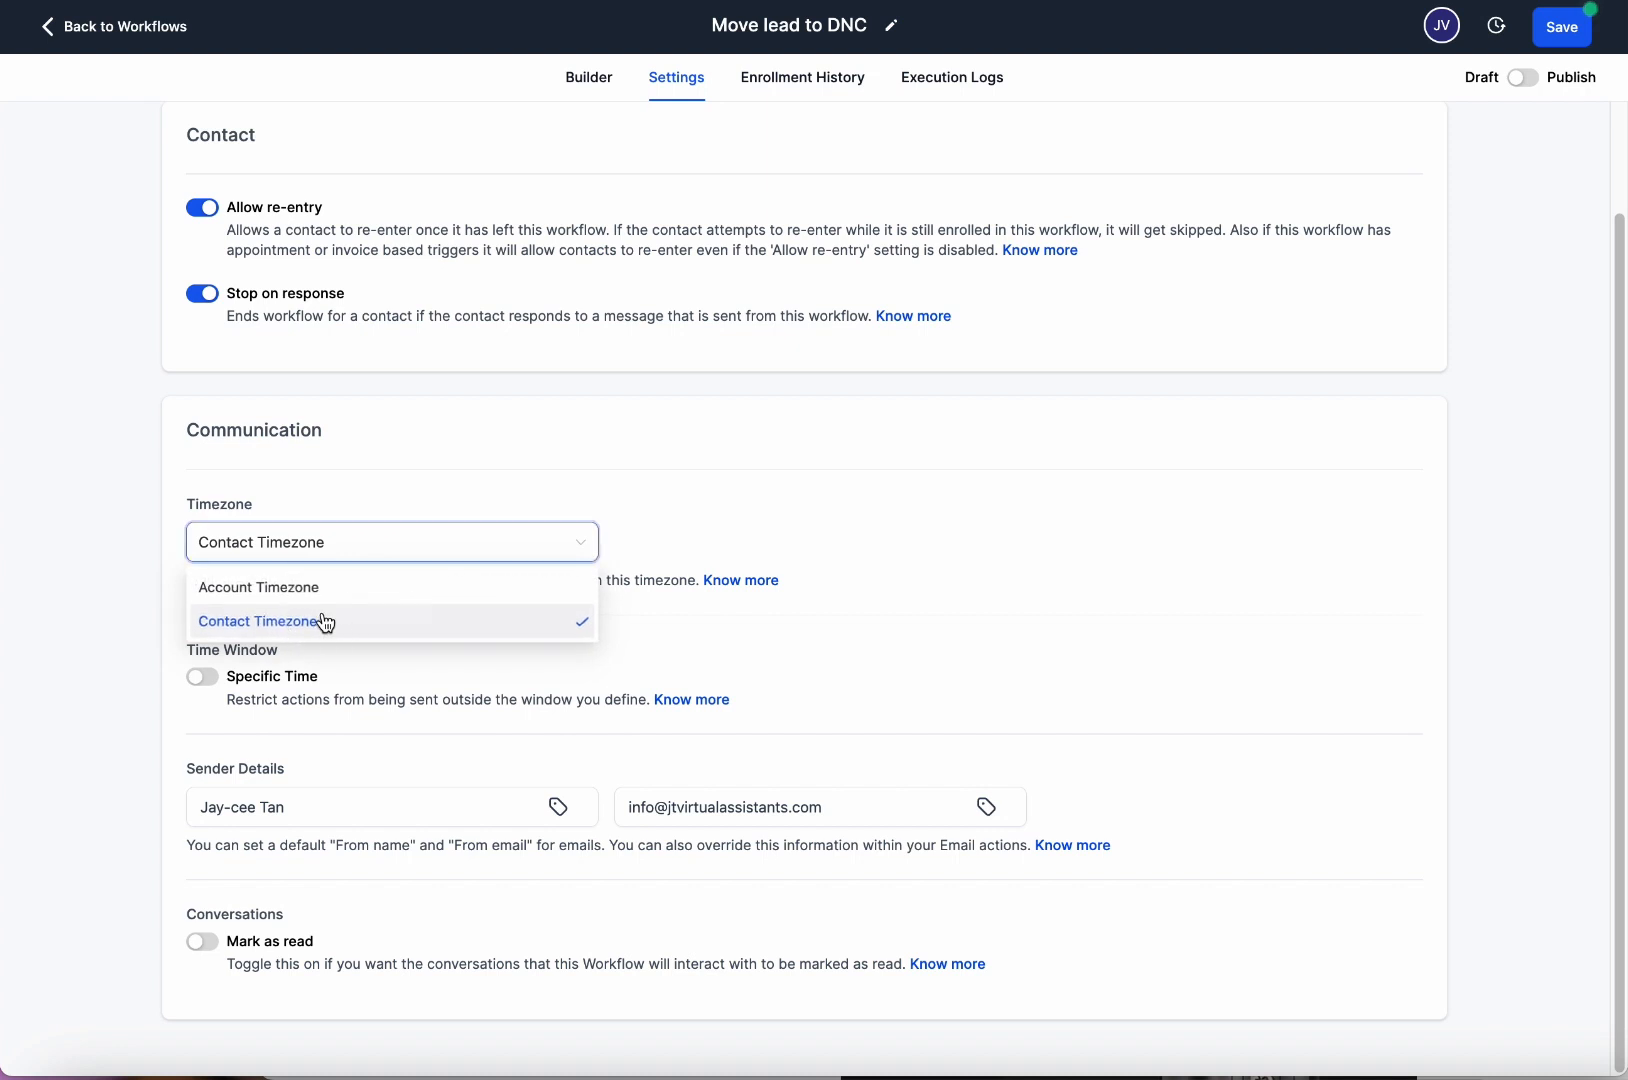
click(425, 620)
click(543, 561)
click(374, 583)
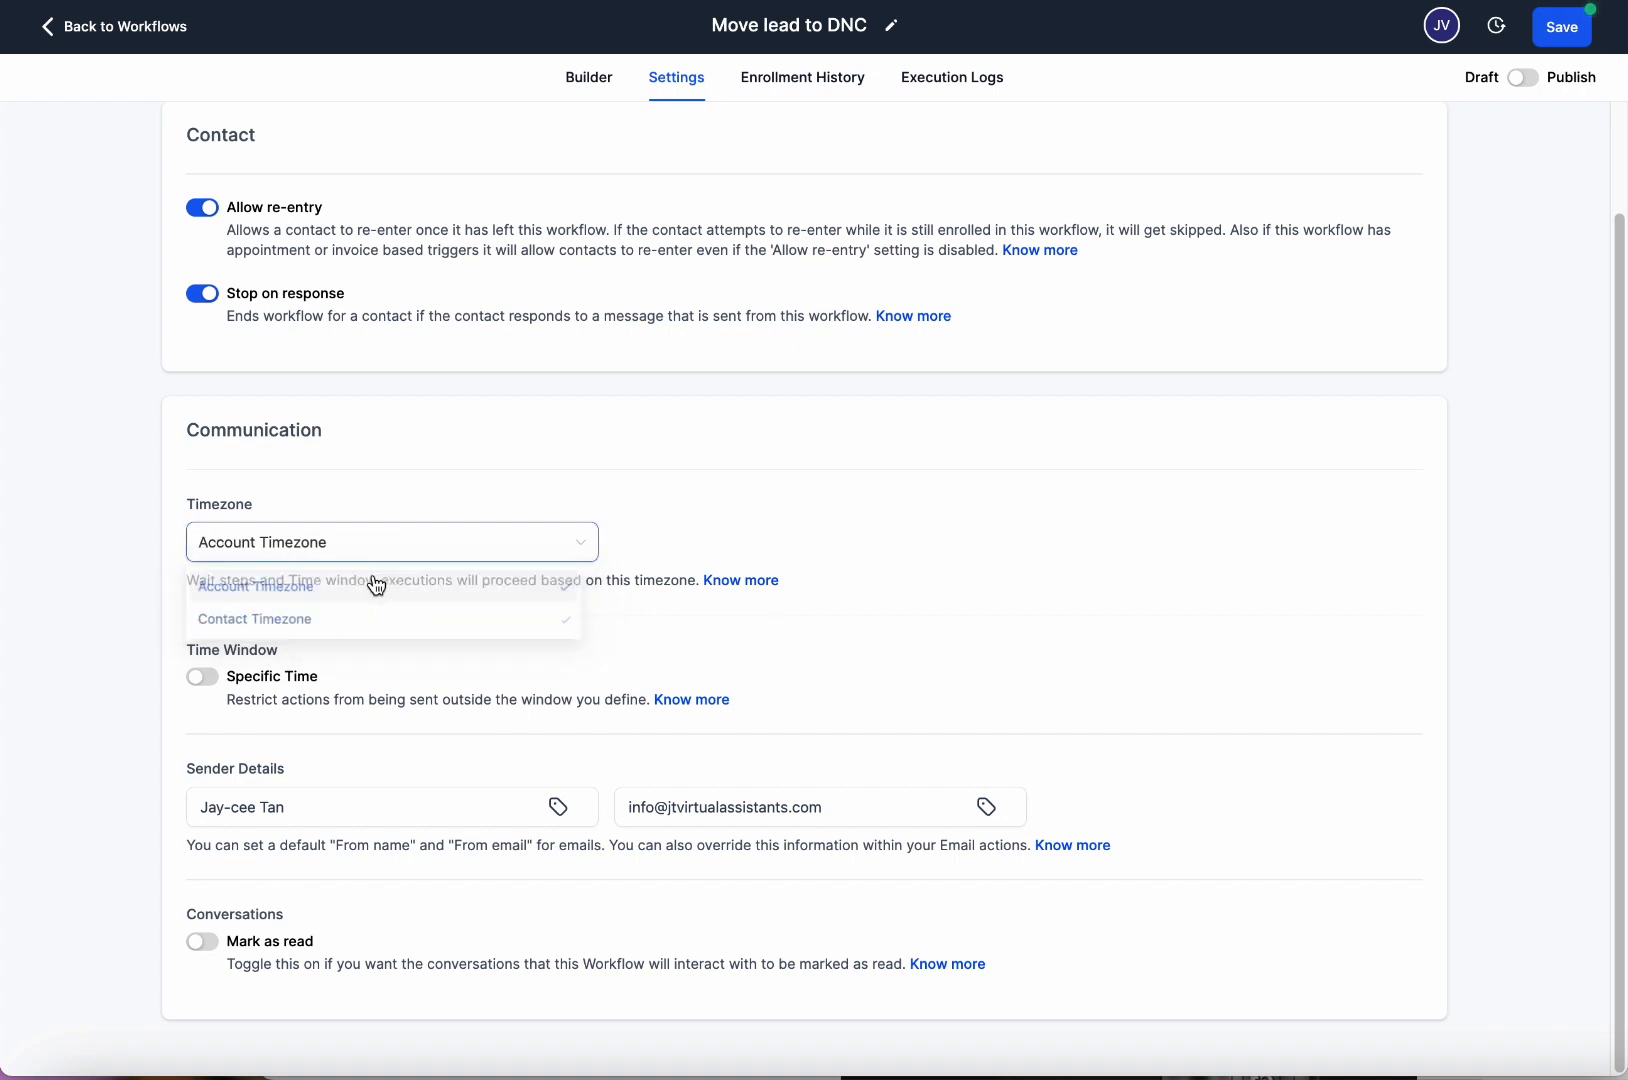
click(425, 553)
click(432, 618)
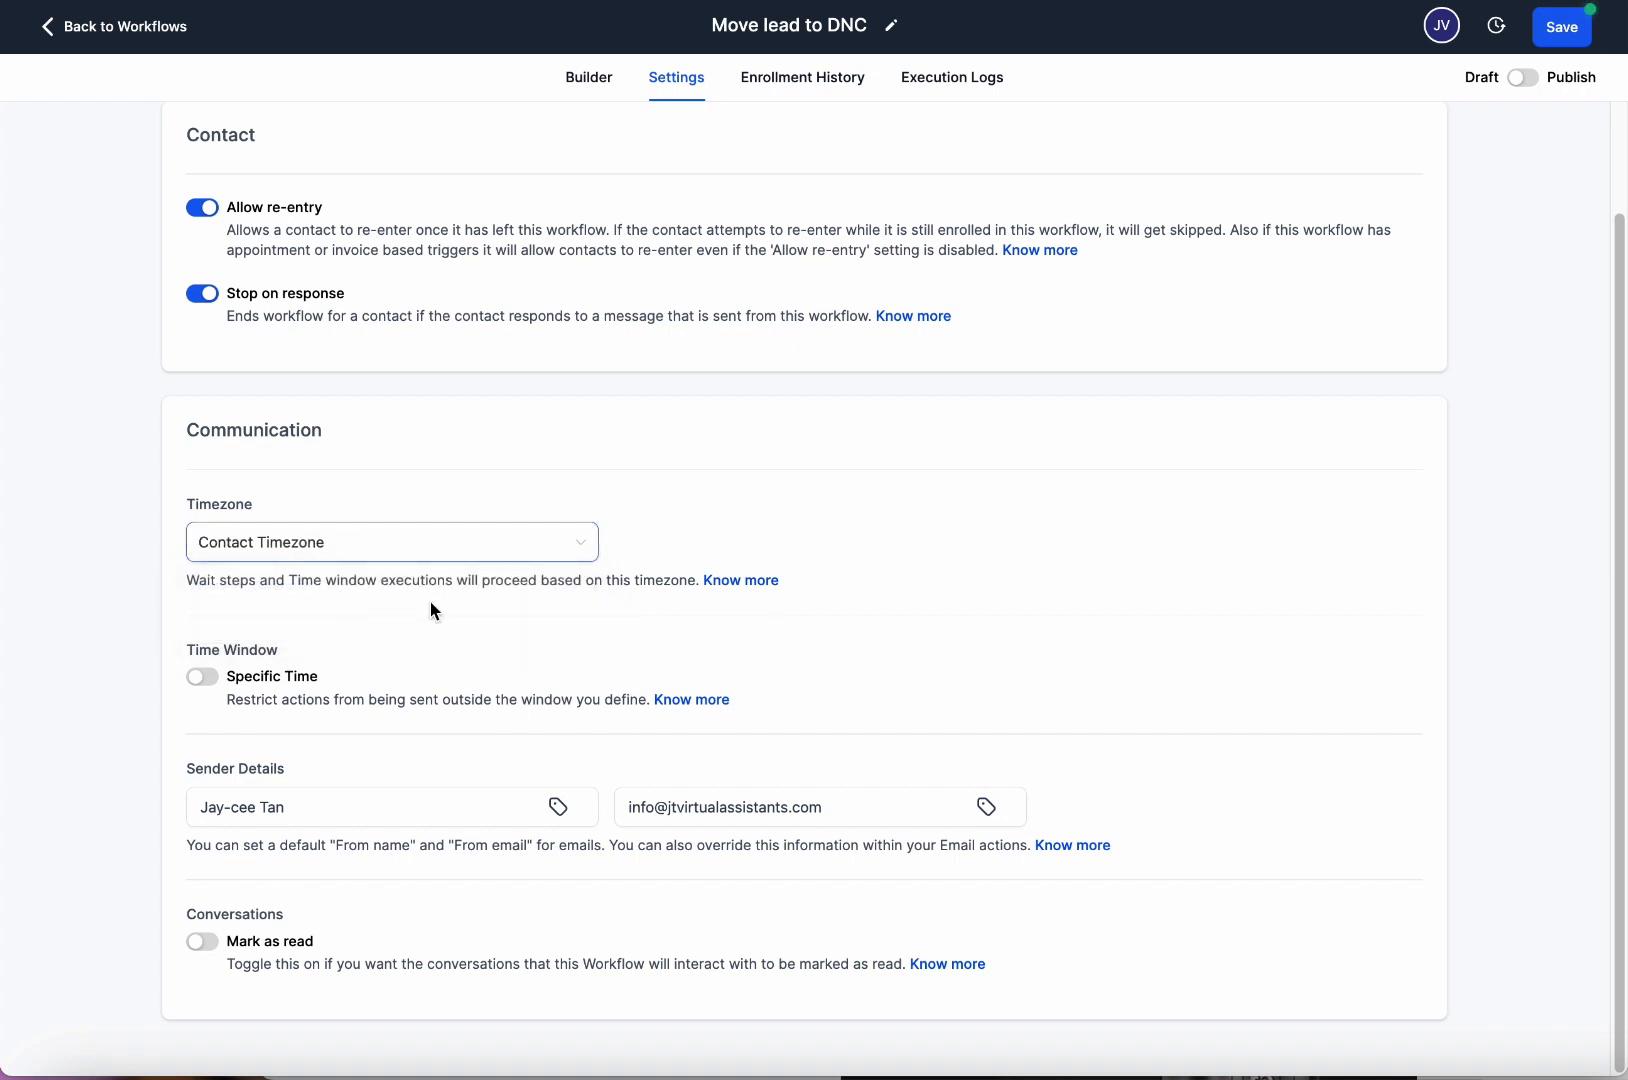
Turn on Specific Time with a 09:00 AM start and 7:00 PM end.
click(203, 676)
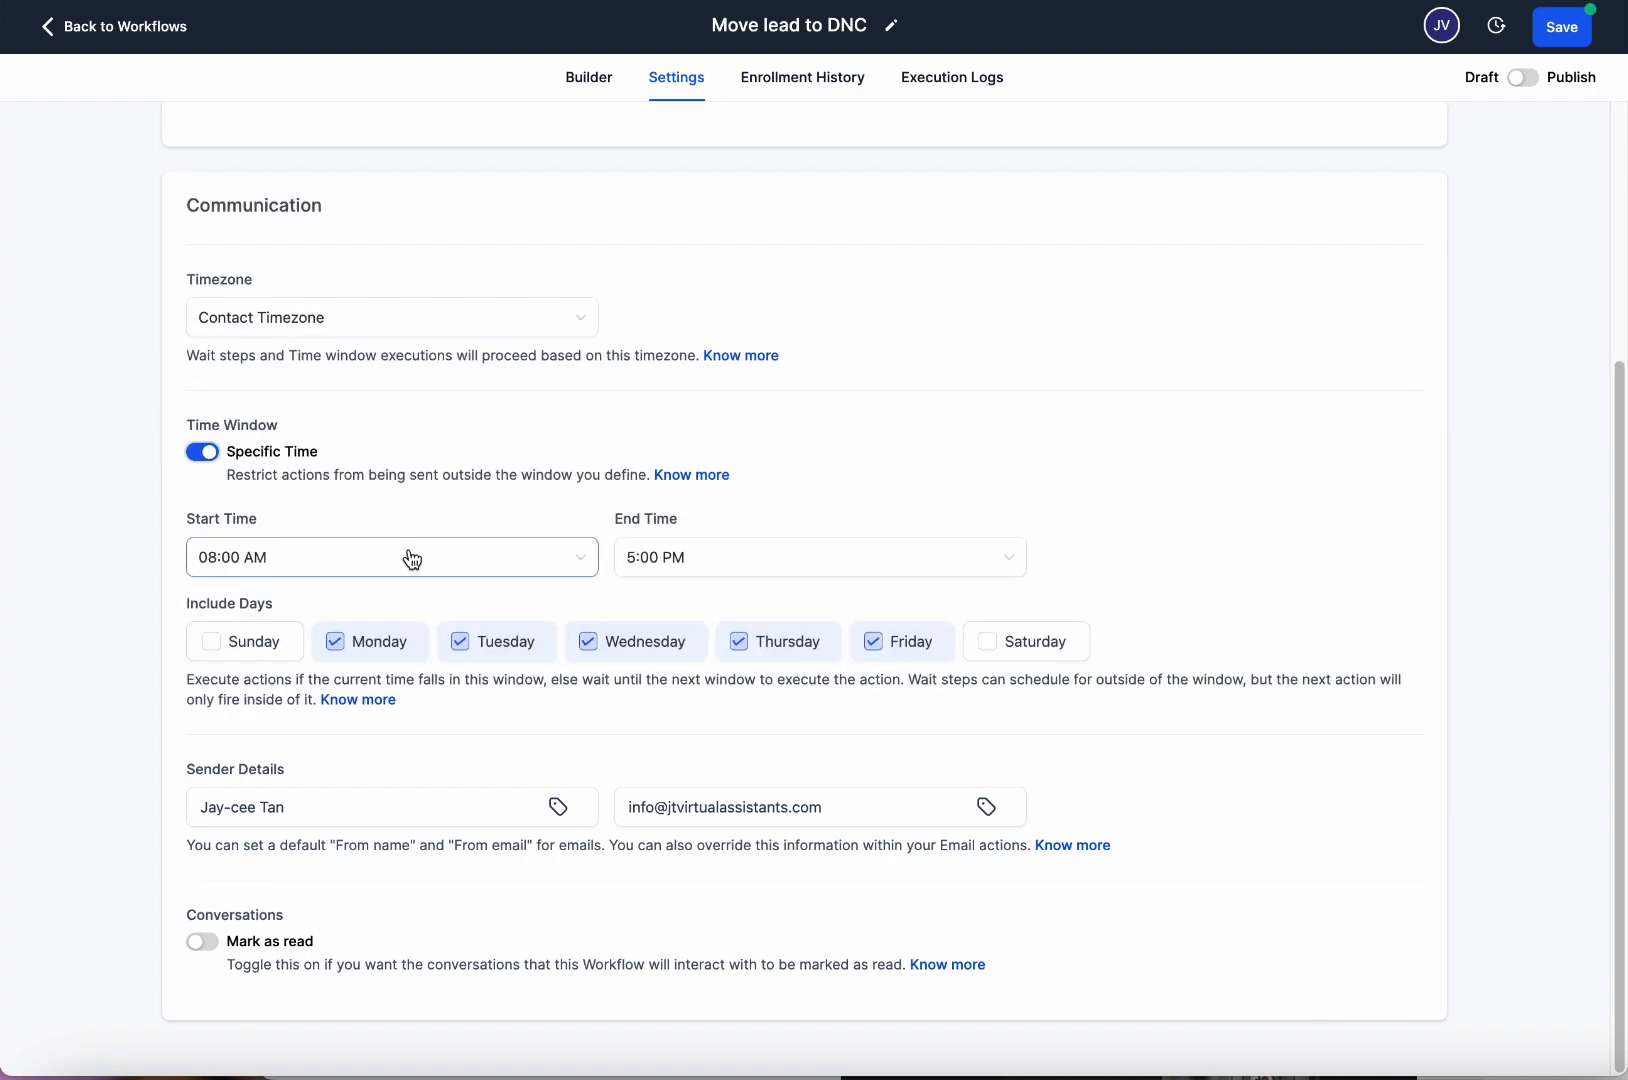
click(565, 562)
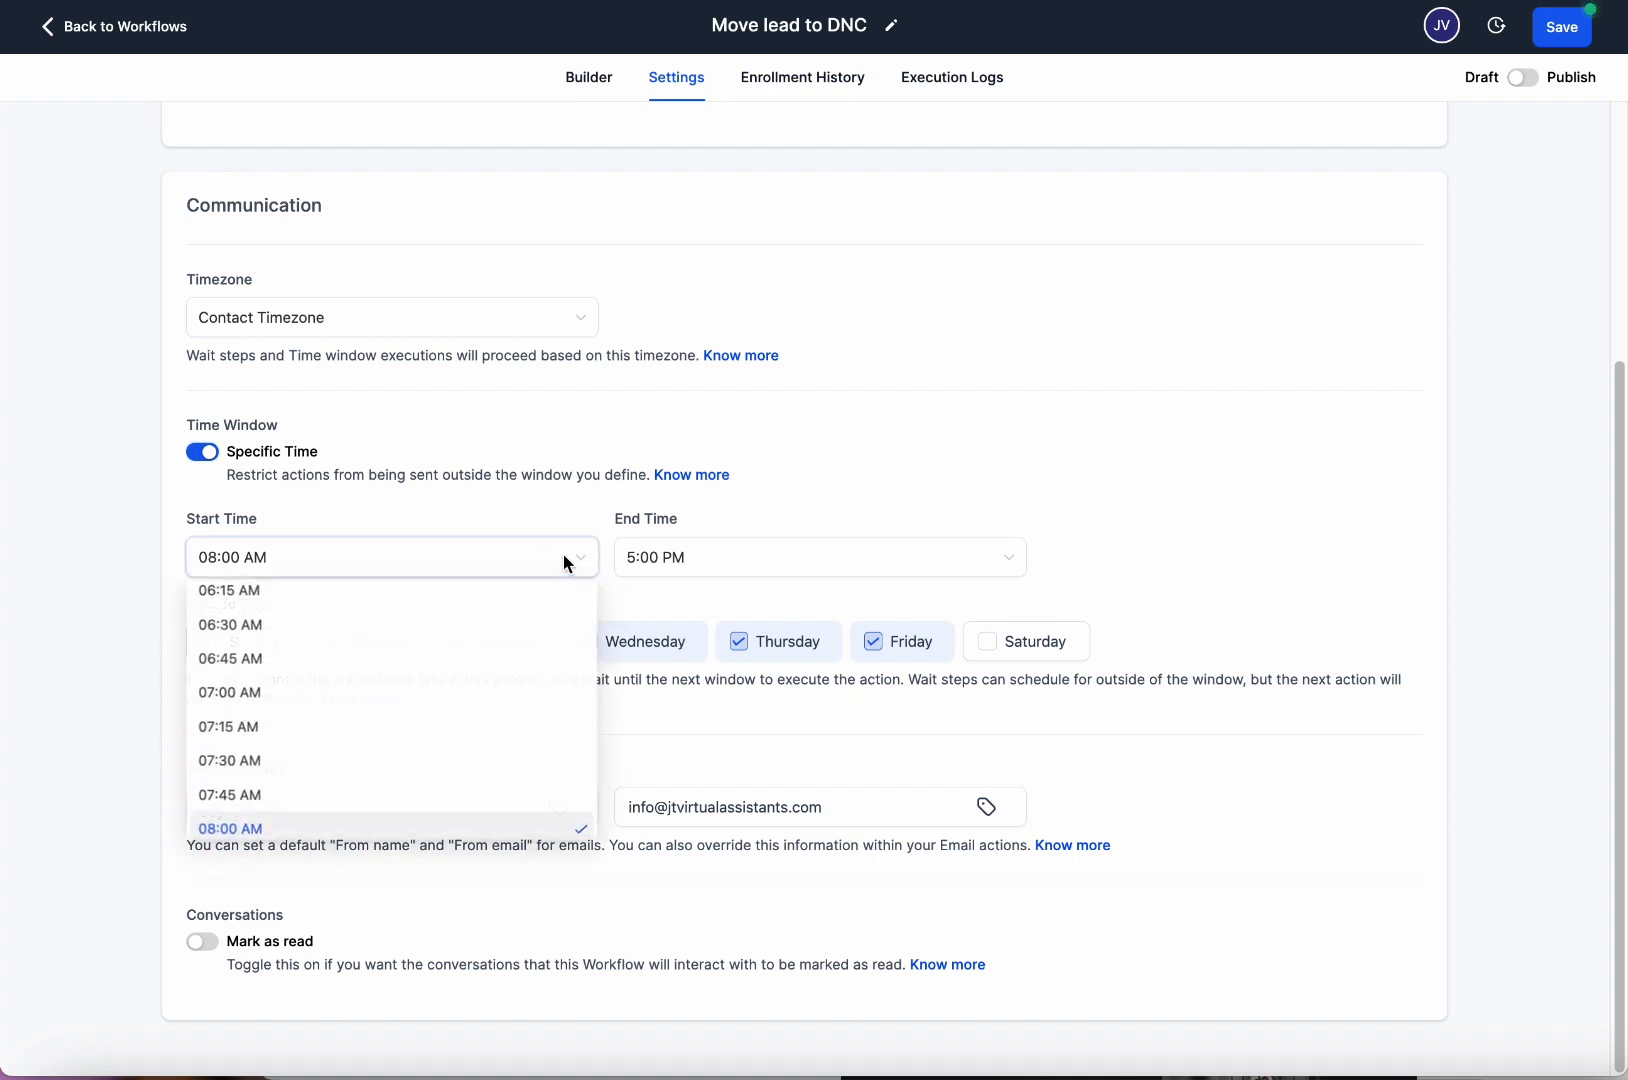
click(563, 560)
click(441, 572)
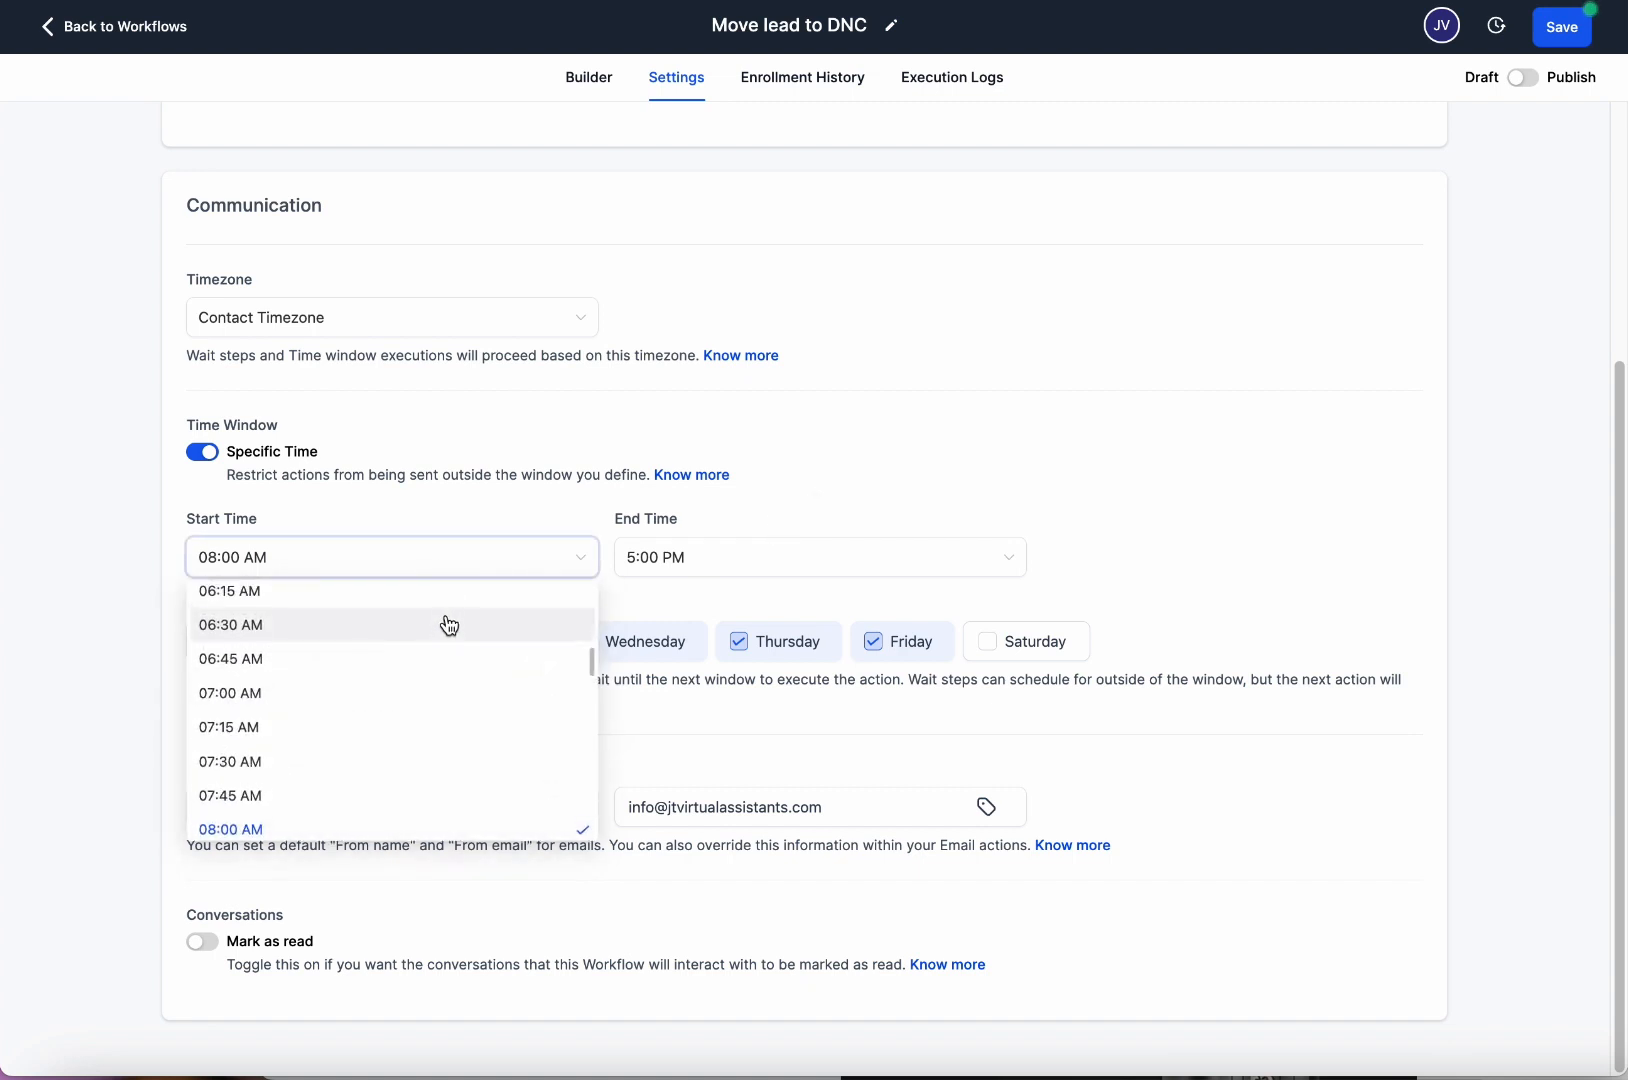
scroll(451, 625, down, 3)
click(501, 574)
click(504, 569)
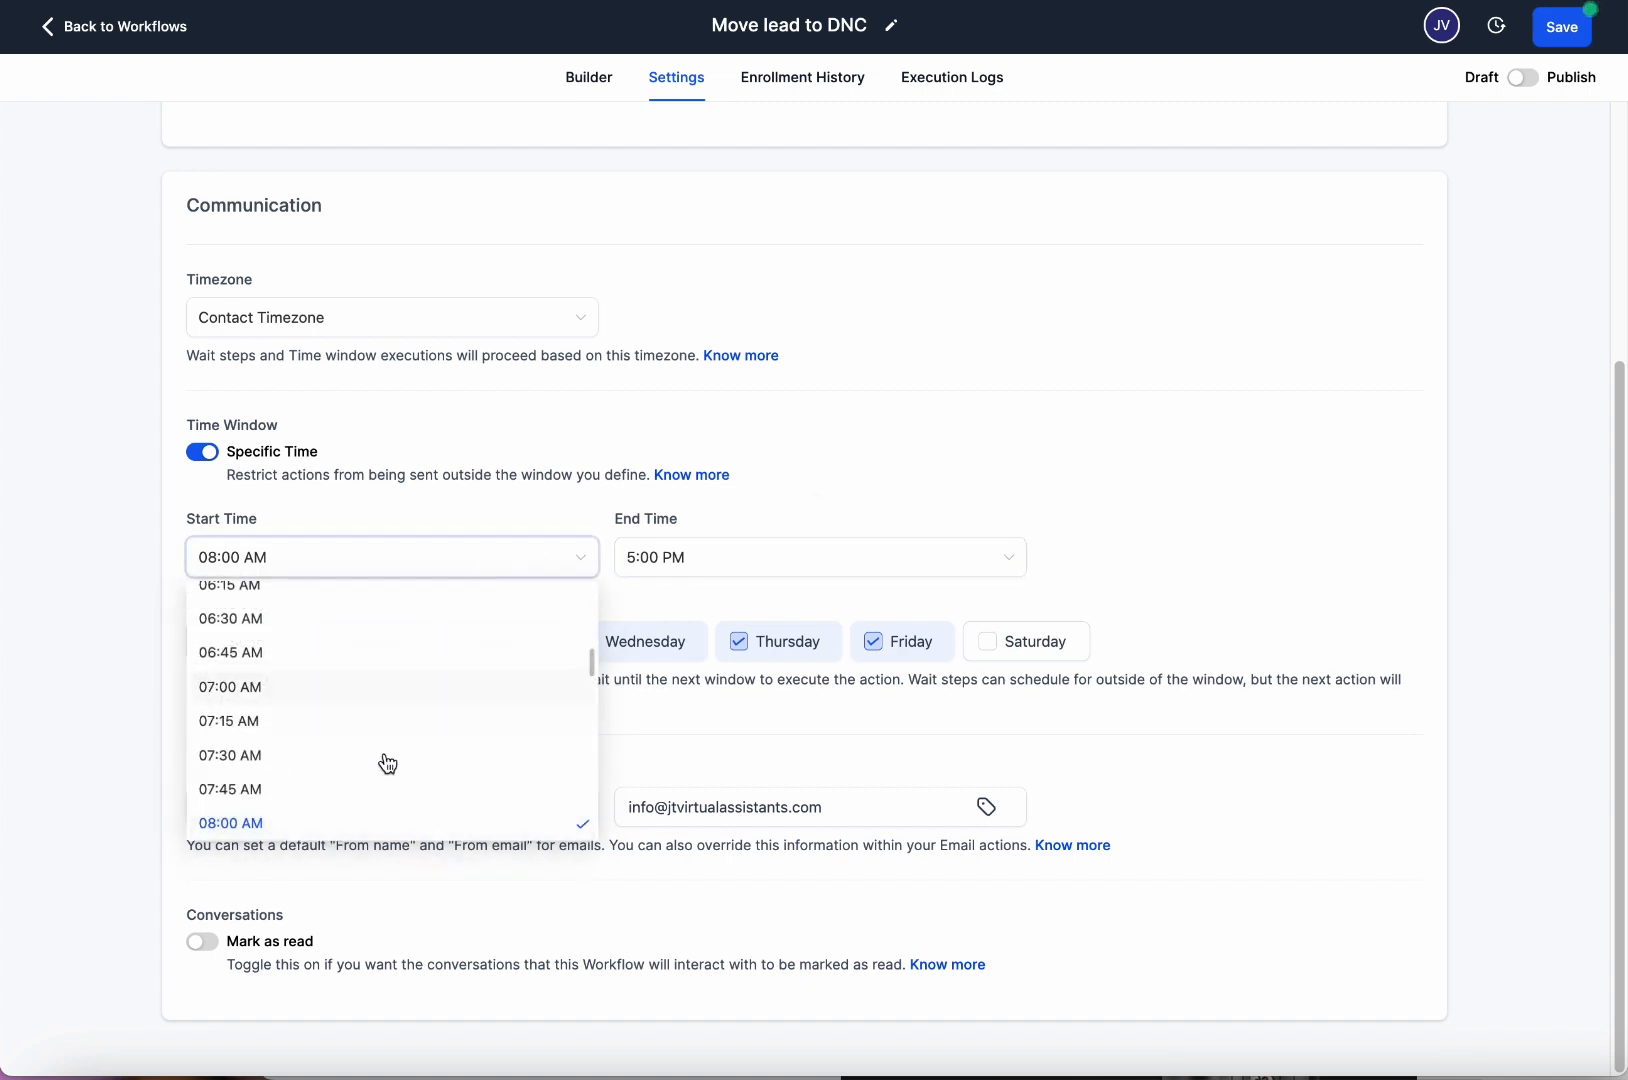
scroll(370, 775, down, 3)
click(338, 734)
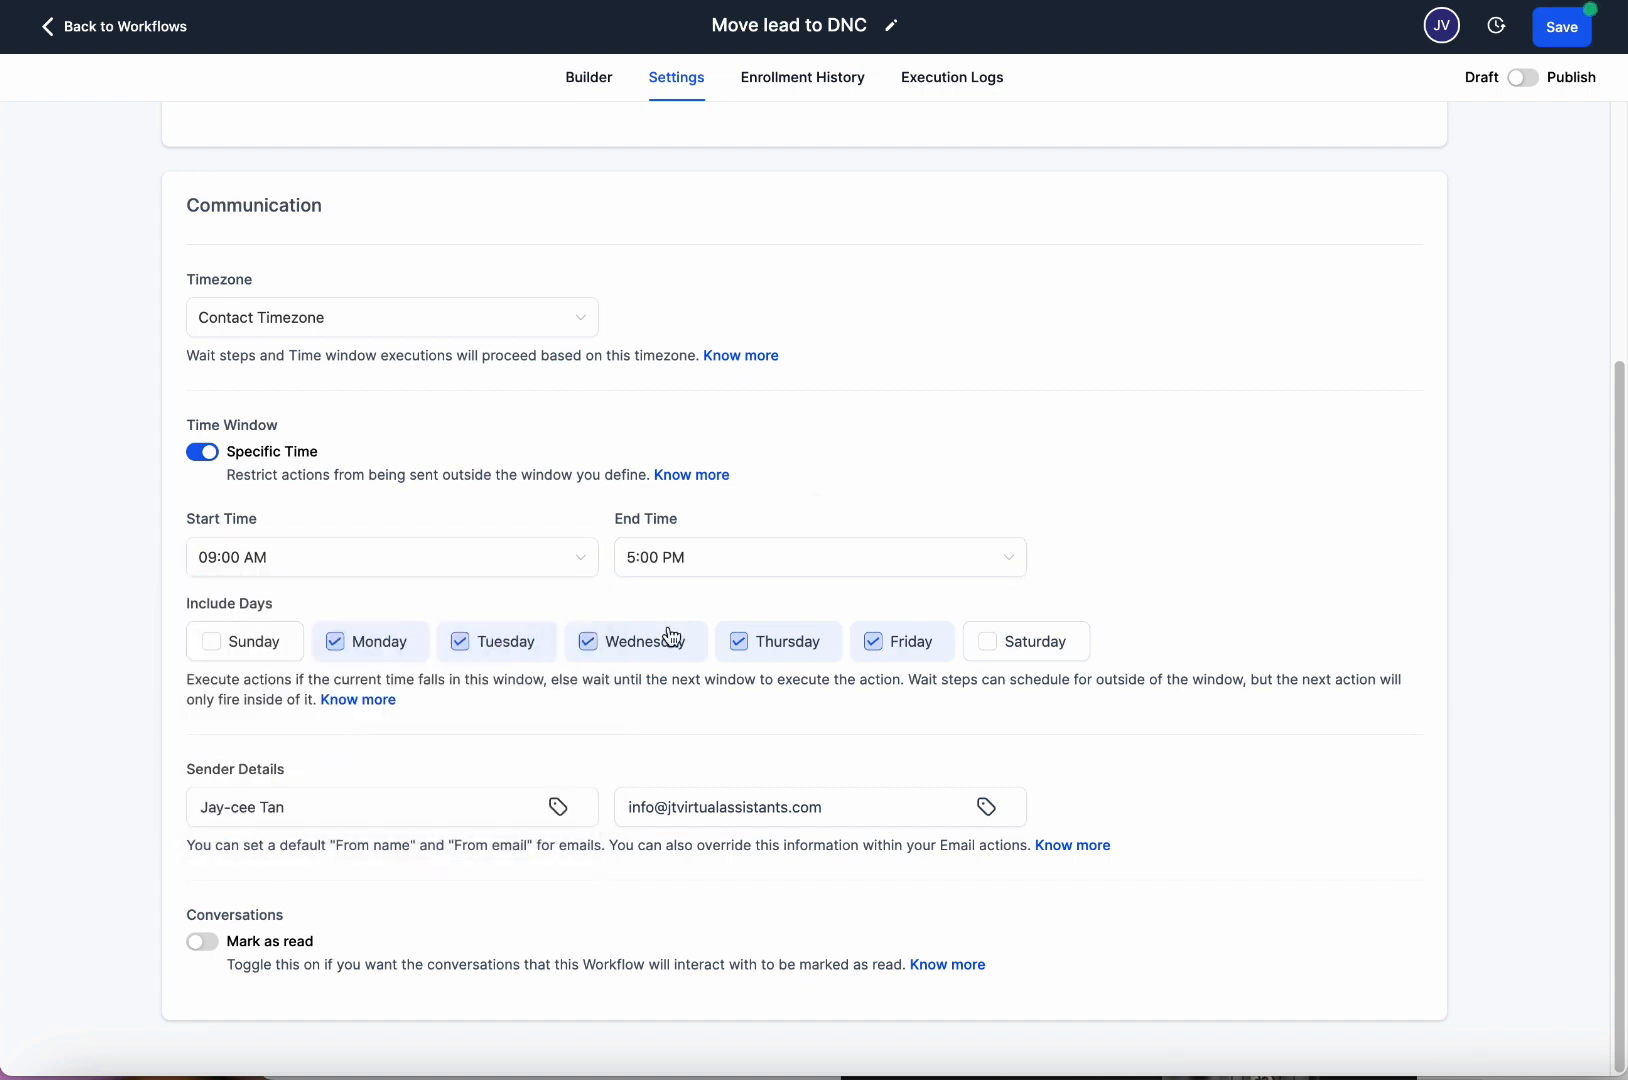
click(705, 562)
scroll(728, 700, down, 3)
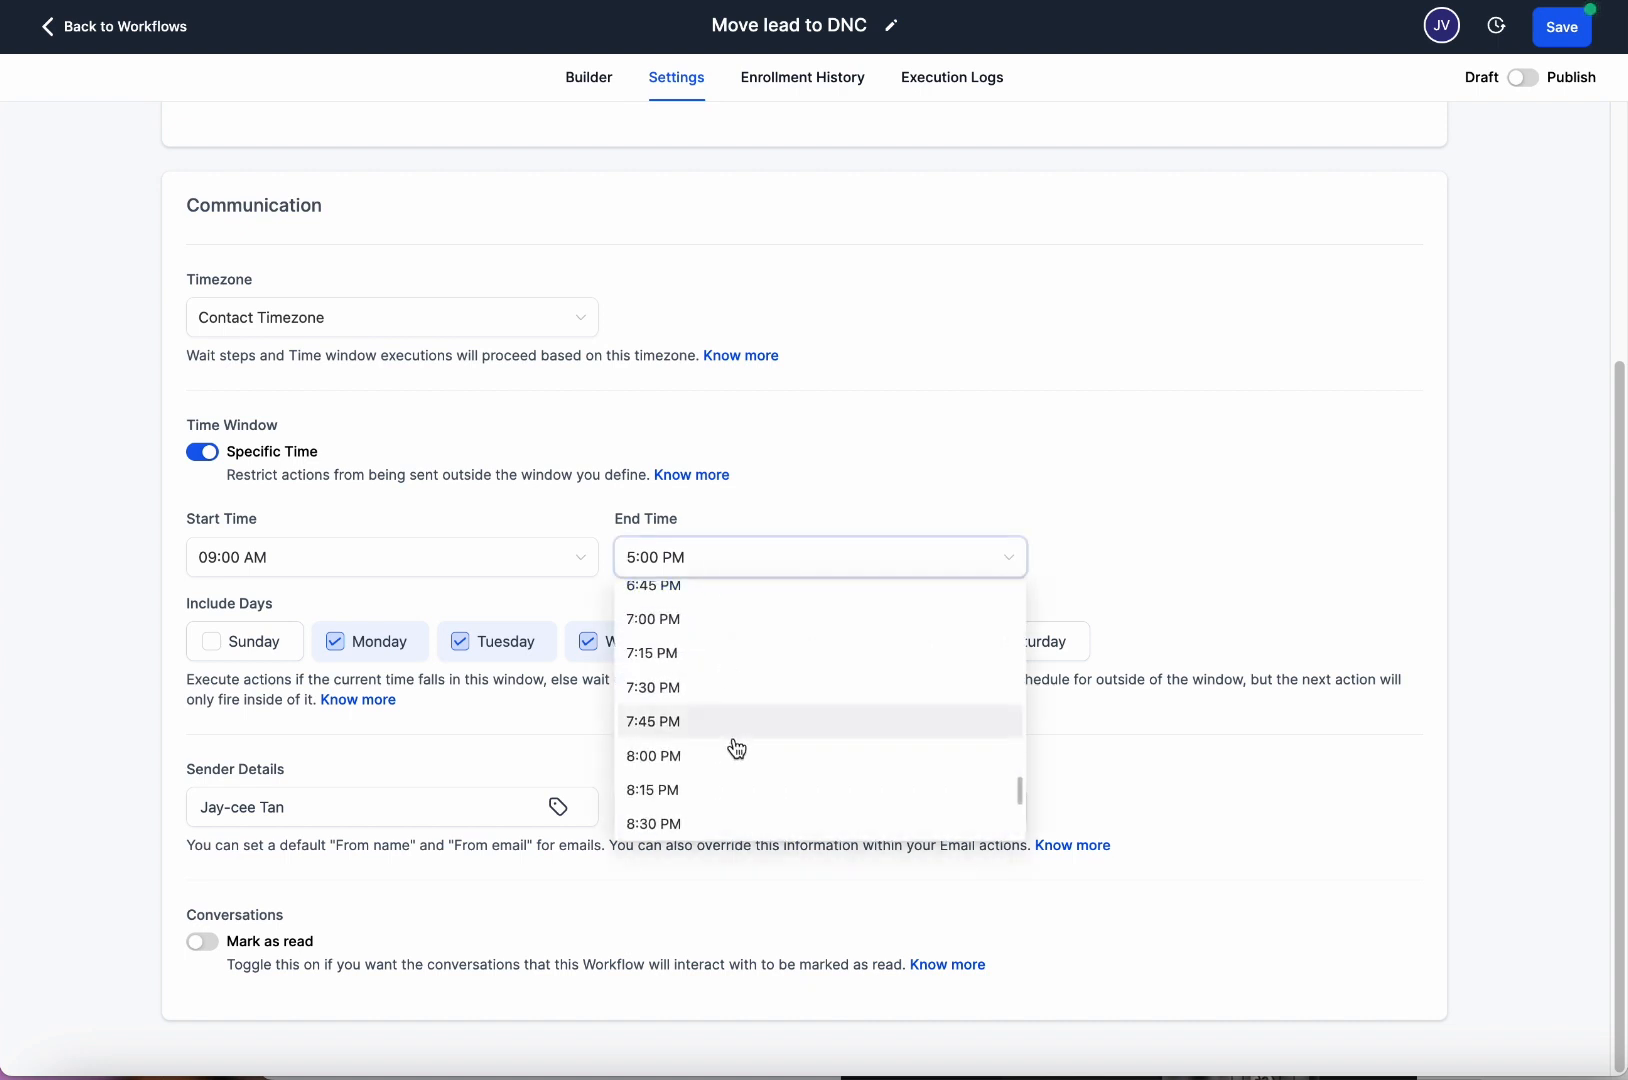
click(706, 620)
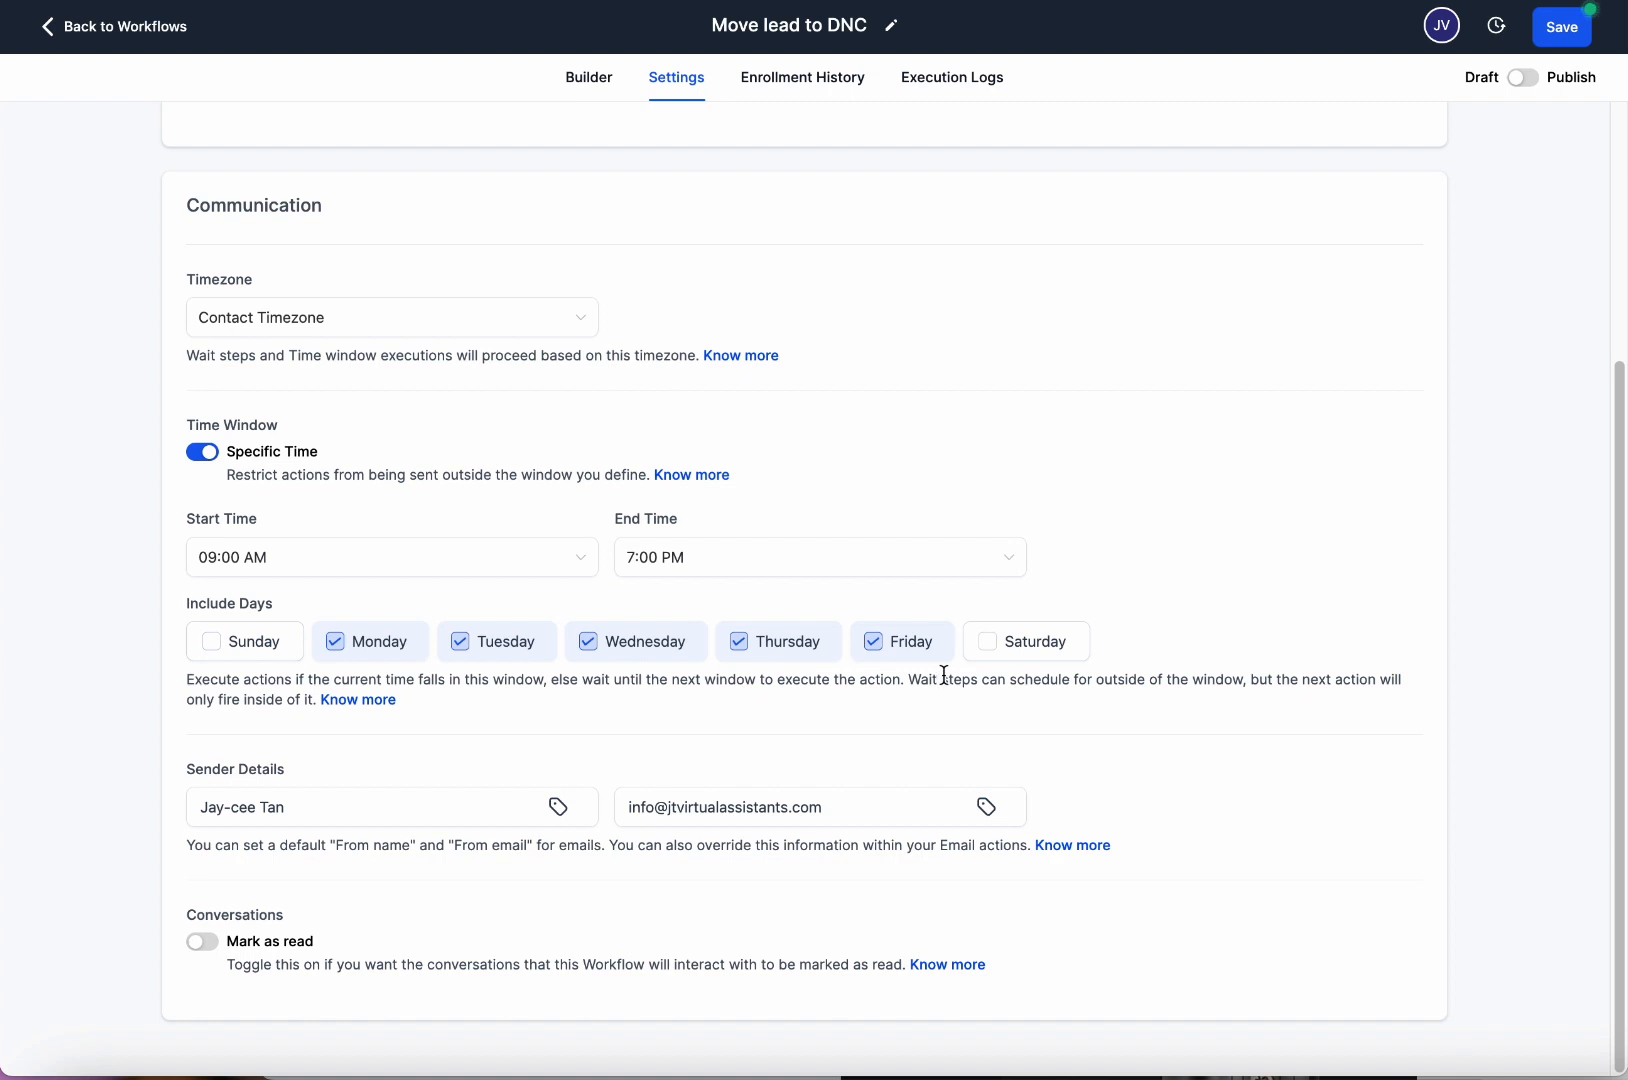
Try adding Sunday and Saturday, then keep only Monday–Friday as allowed days.
click(246, 660)
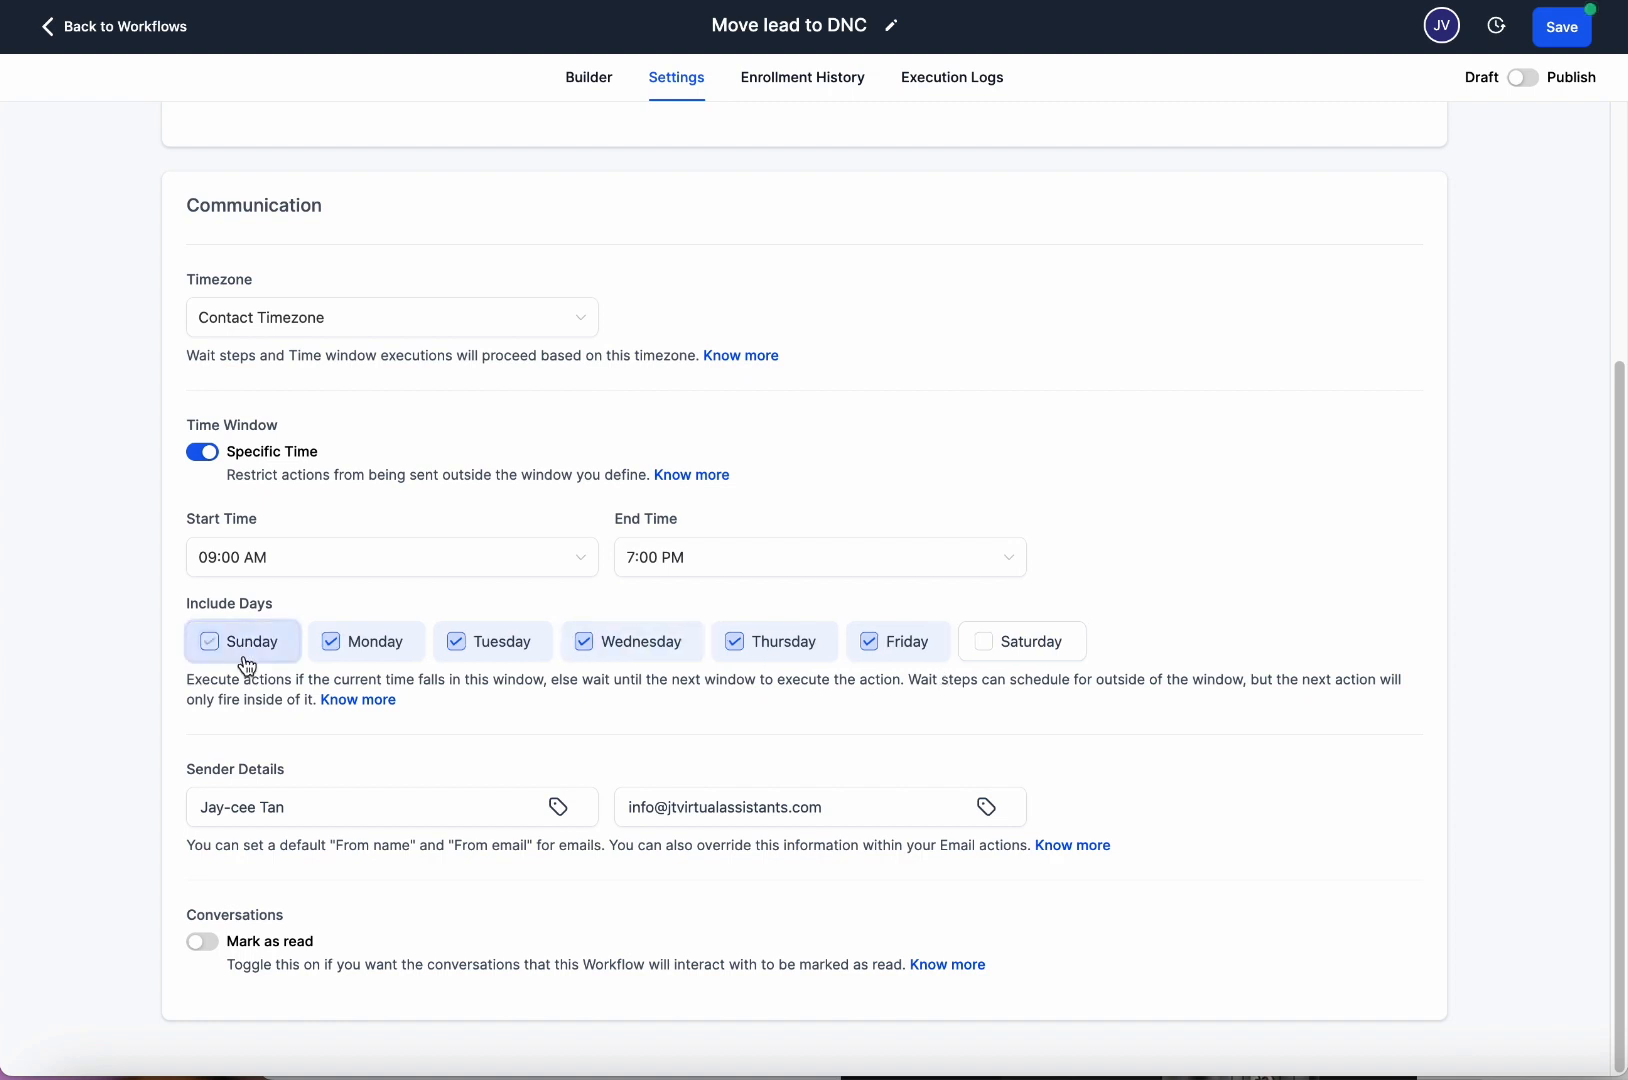
click(988, 664)
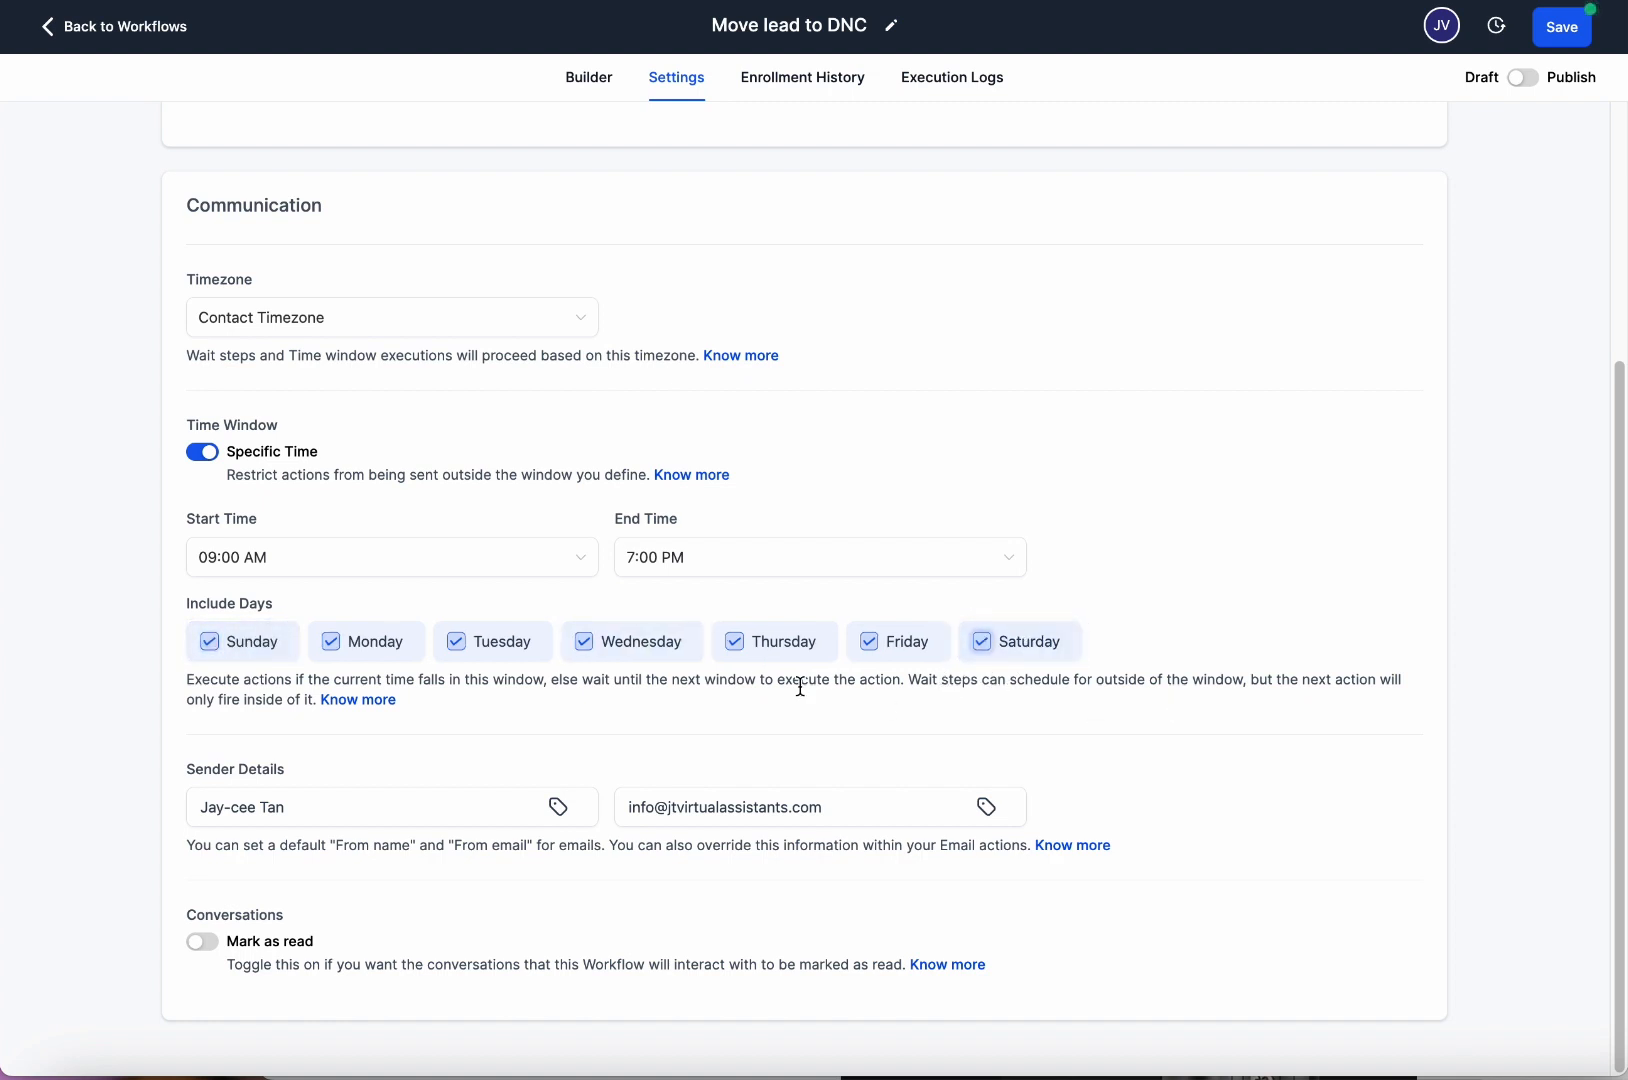
click(1058, 658)
click(228, 648)
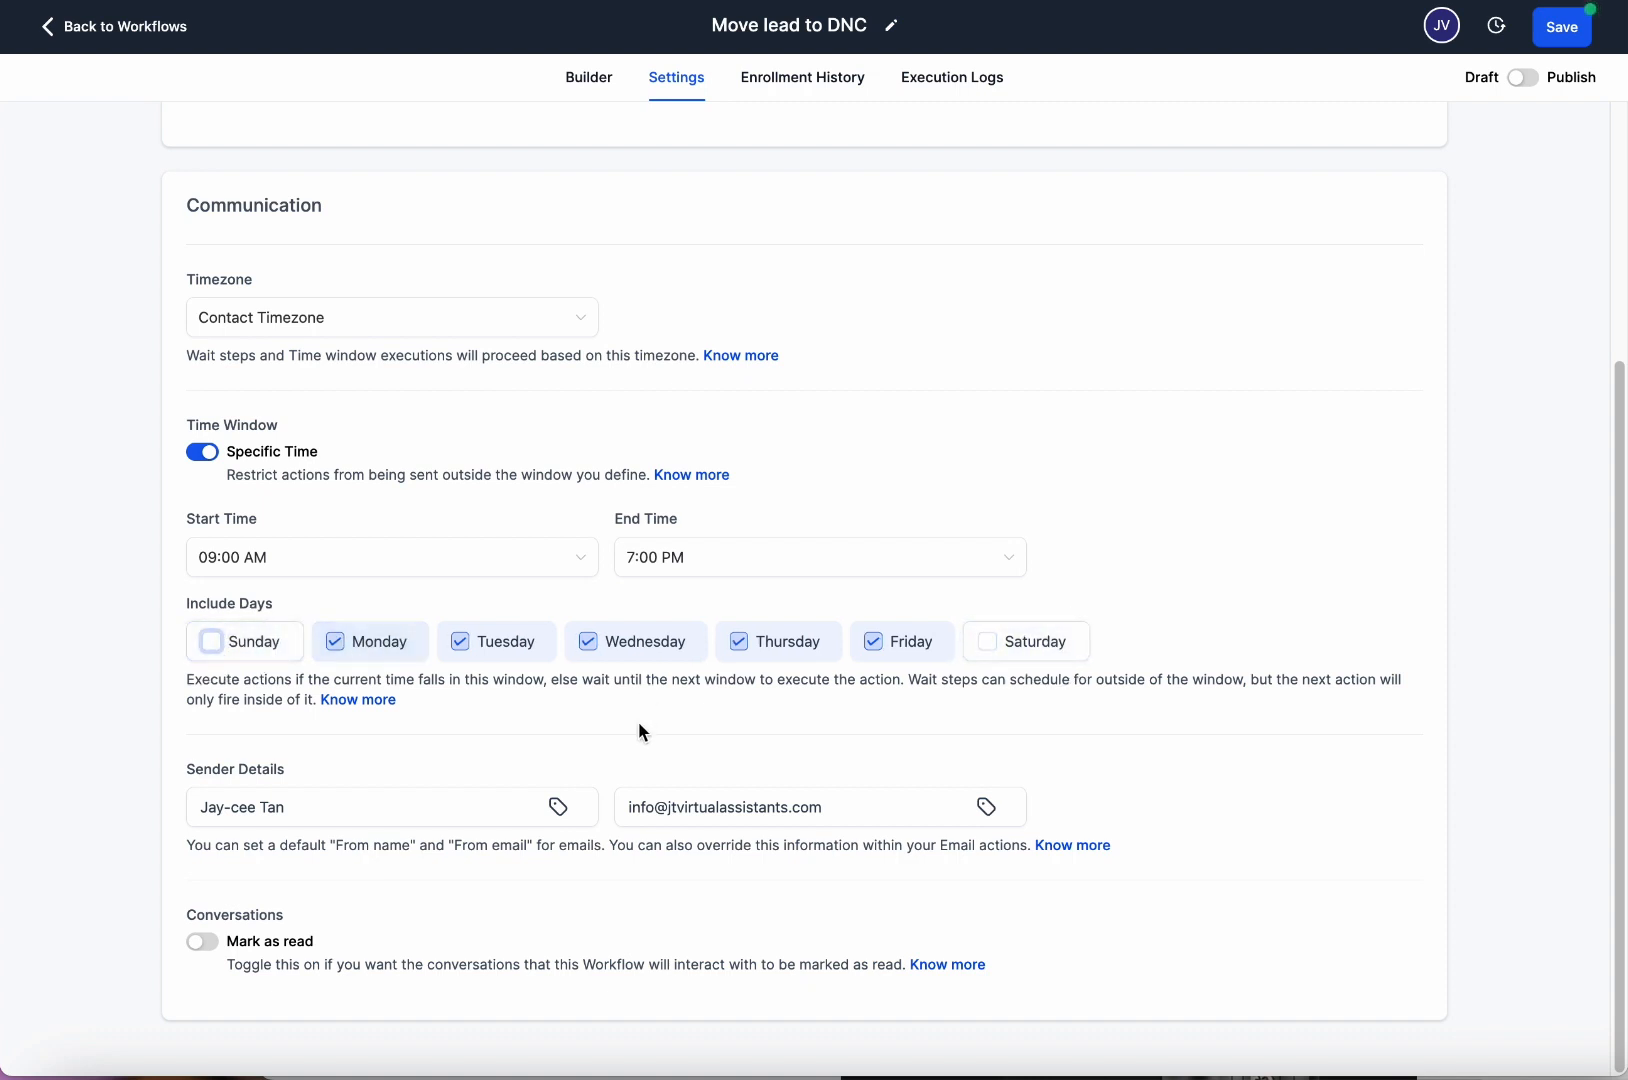
Highlight the Time Window settings and the Mark as read text.
drag(179, 429, 1010, 705)
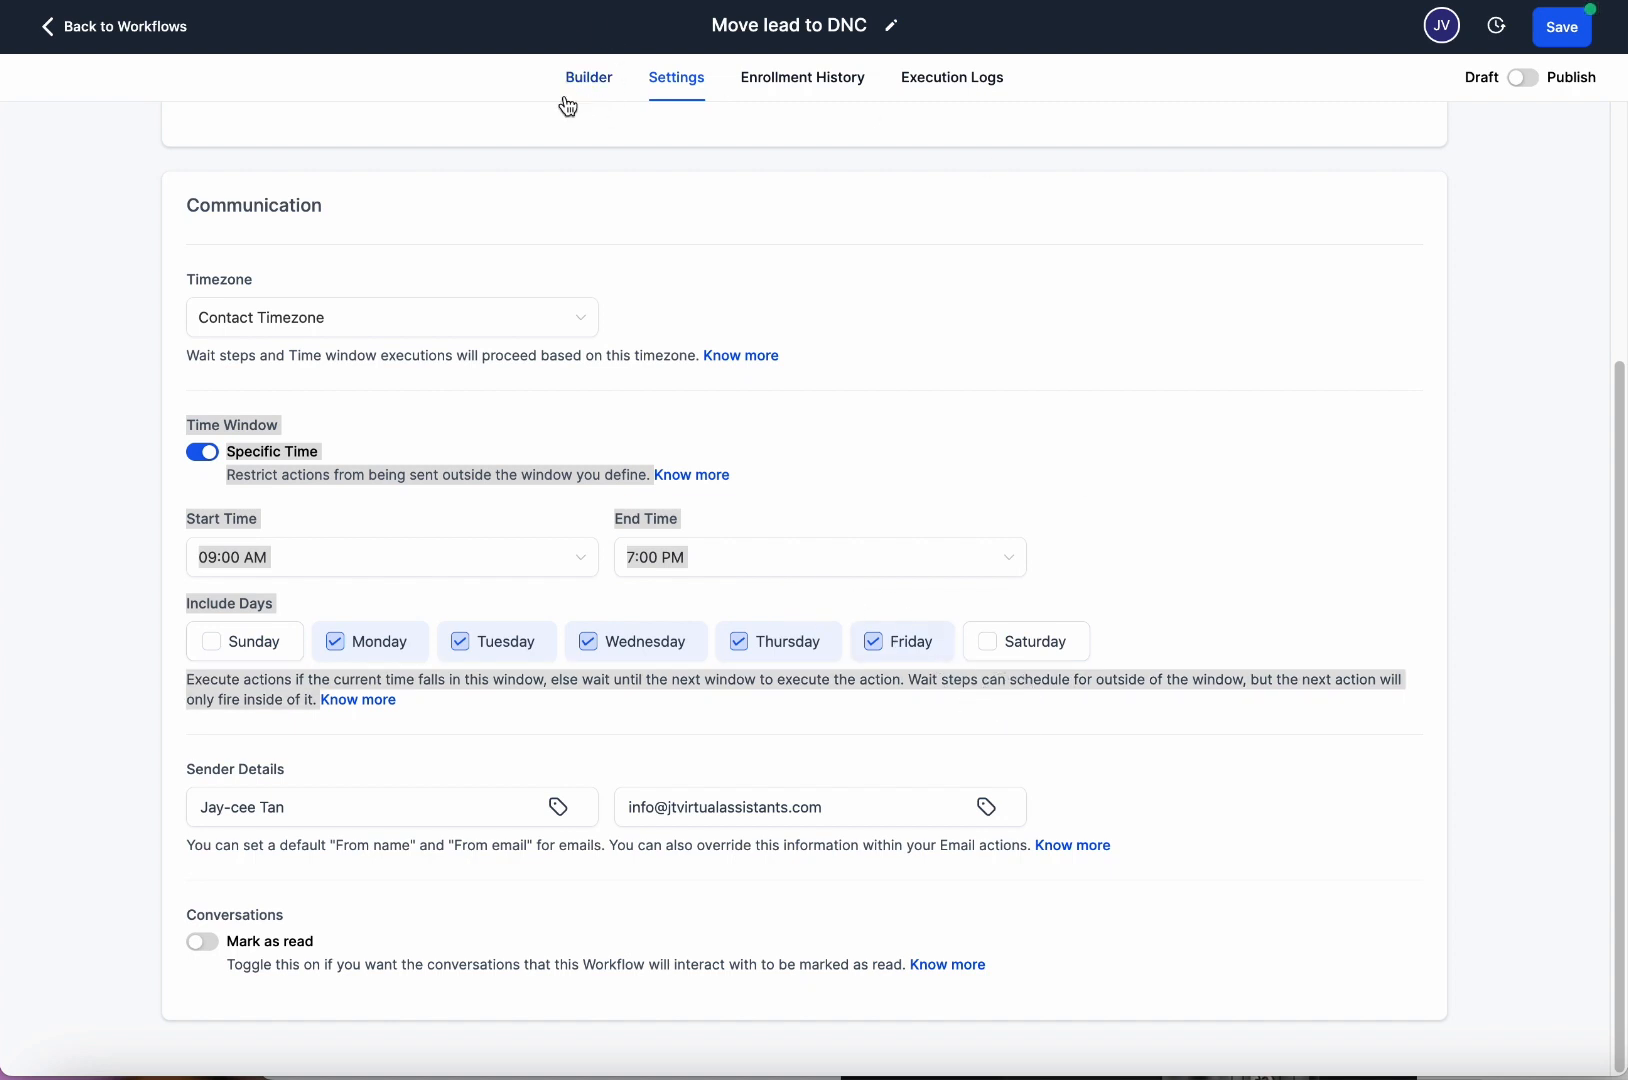
click(737, 422)
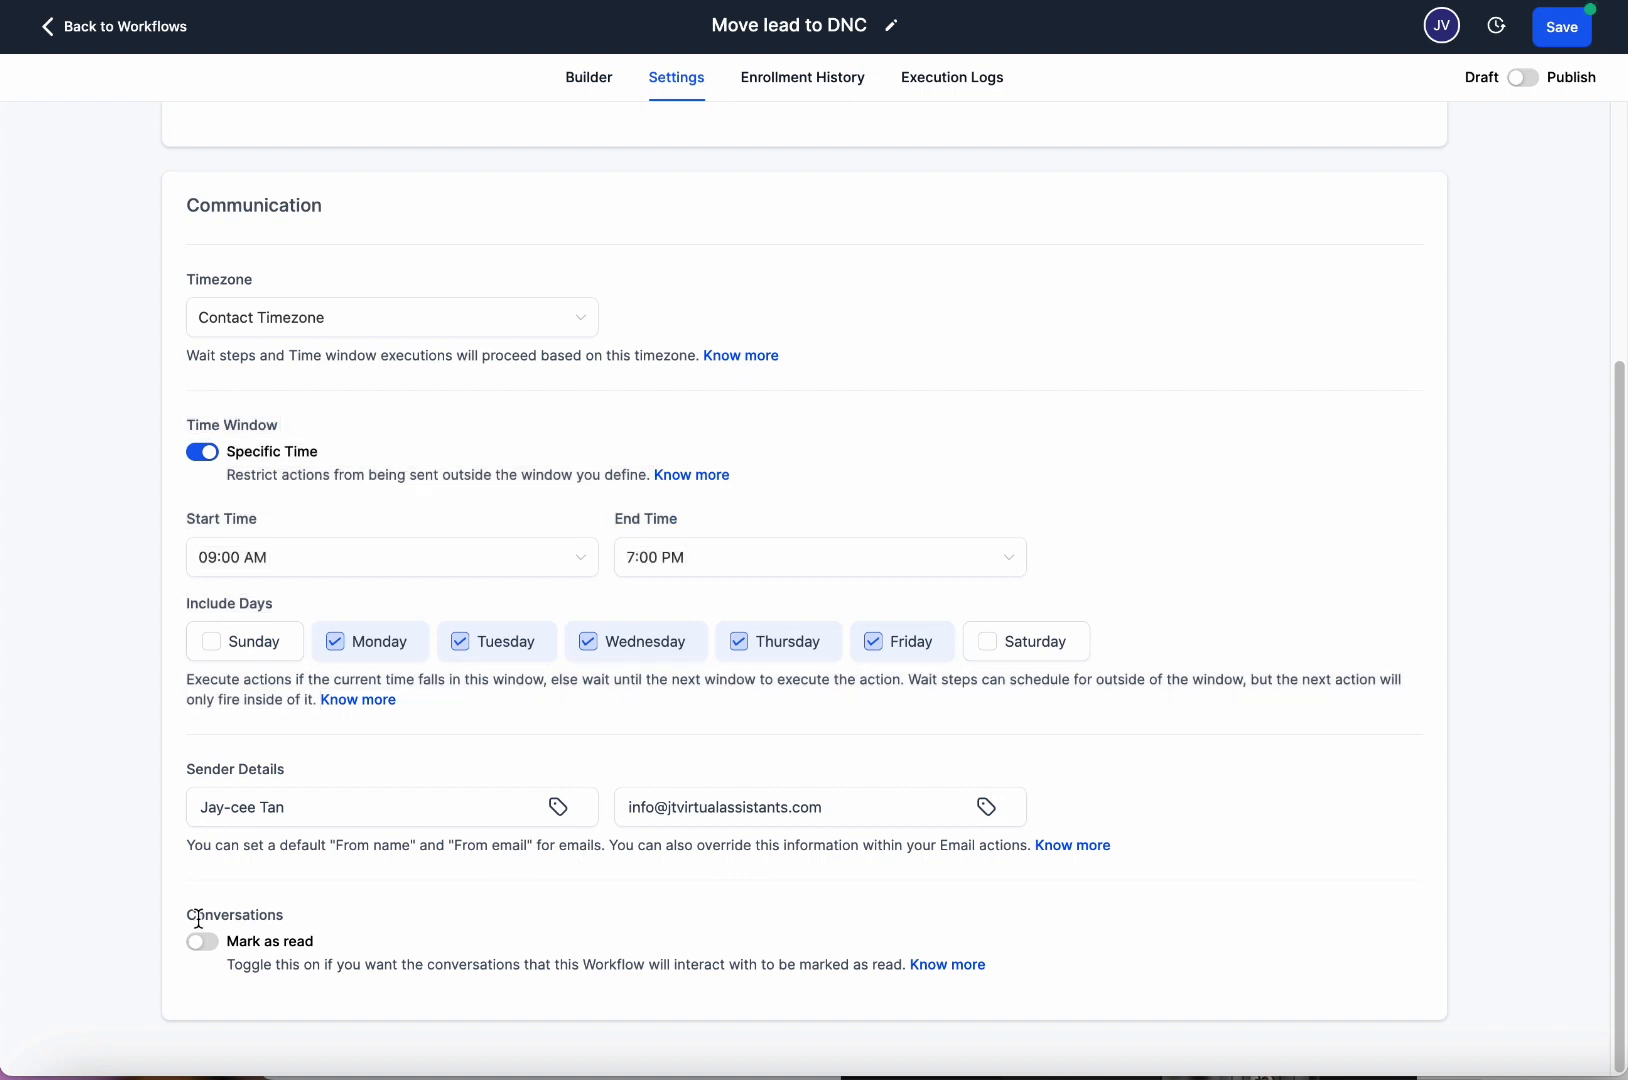
drag(193, 920, 343, 959)
click(354, 970)
drag(758, 23, 885, 22)
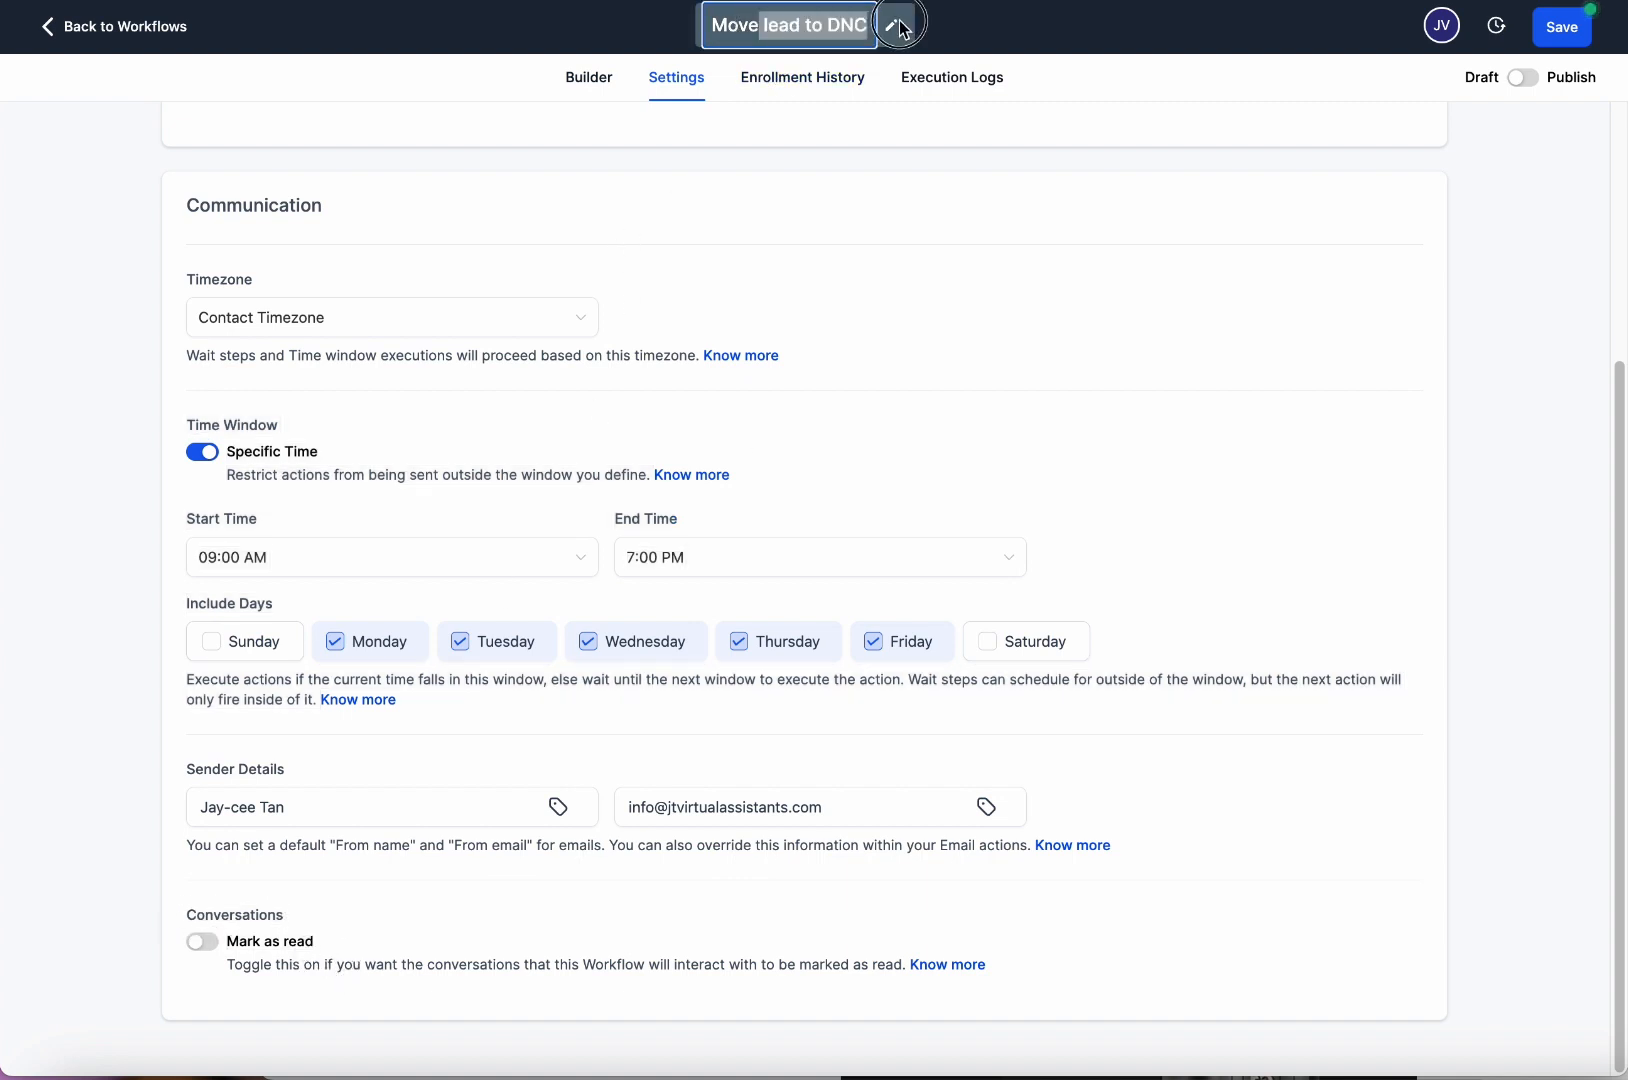
click(373, 938)
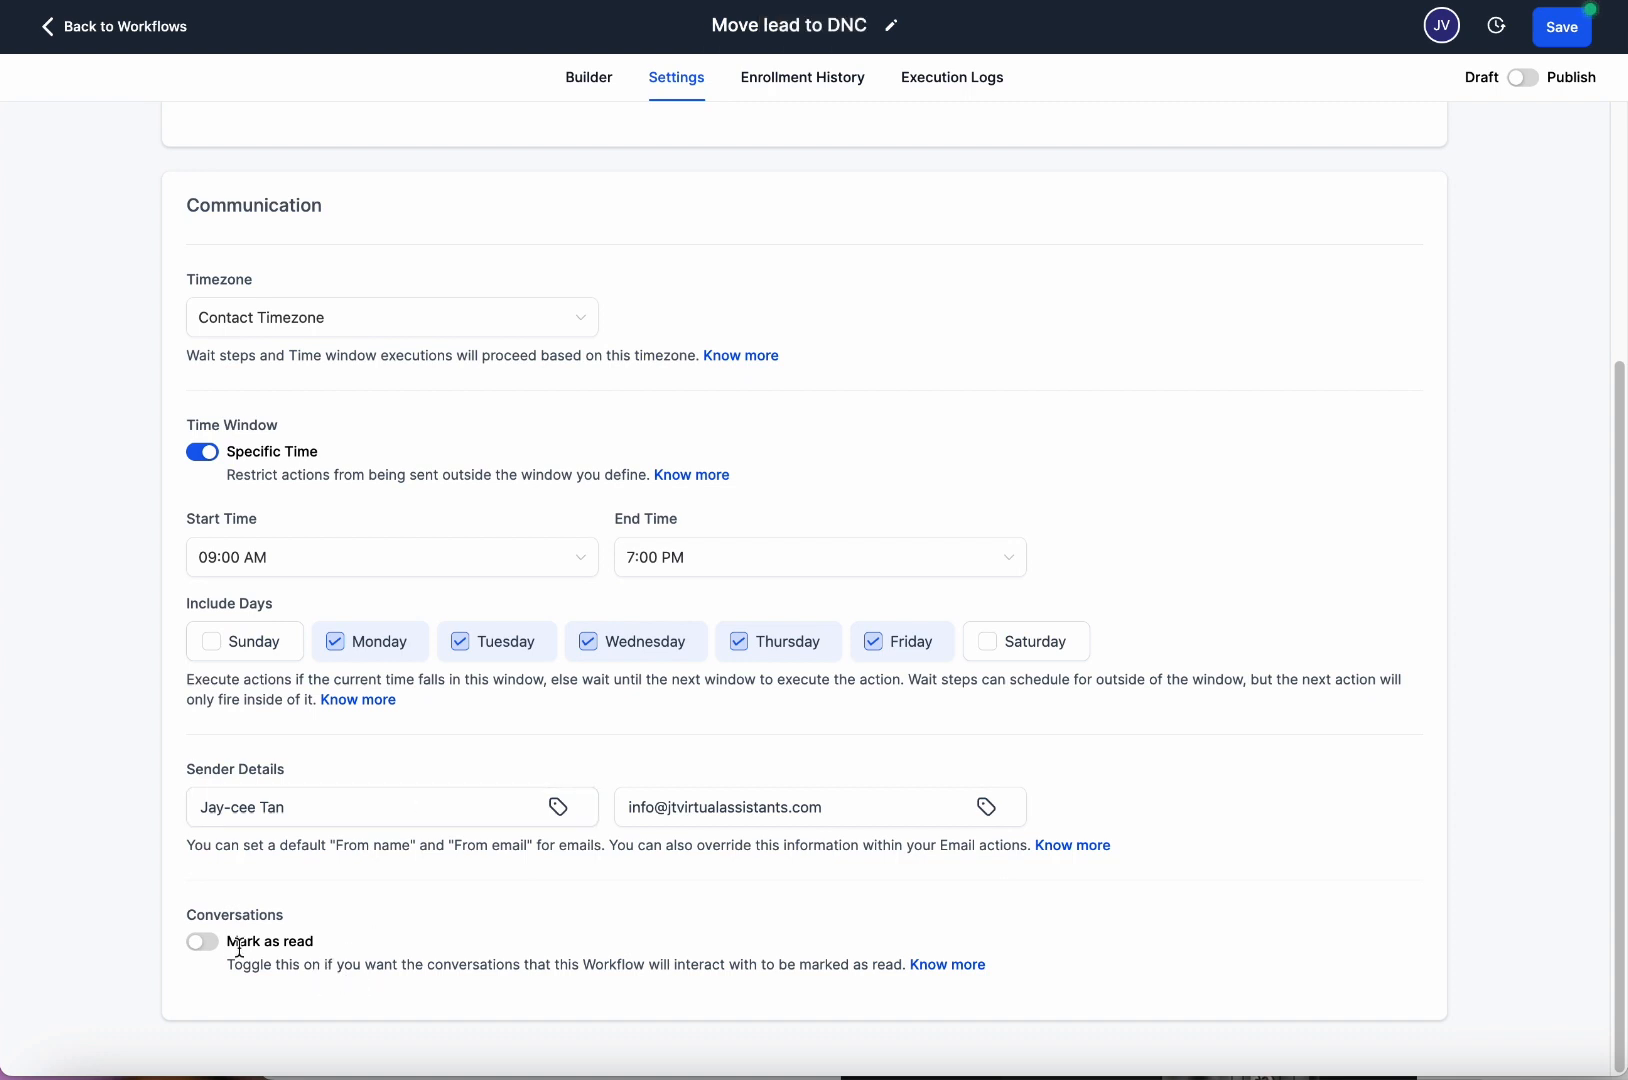
click(214, 942)
click(201, 941)
Turn on Mark as read, then view Enrollment History and Execution Logs.
click(204, 942)
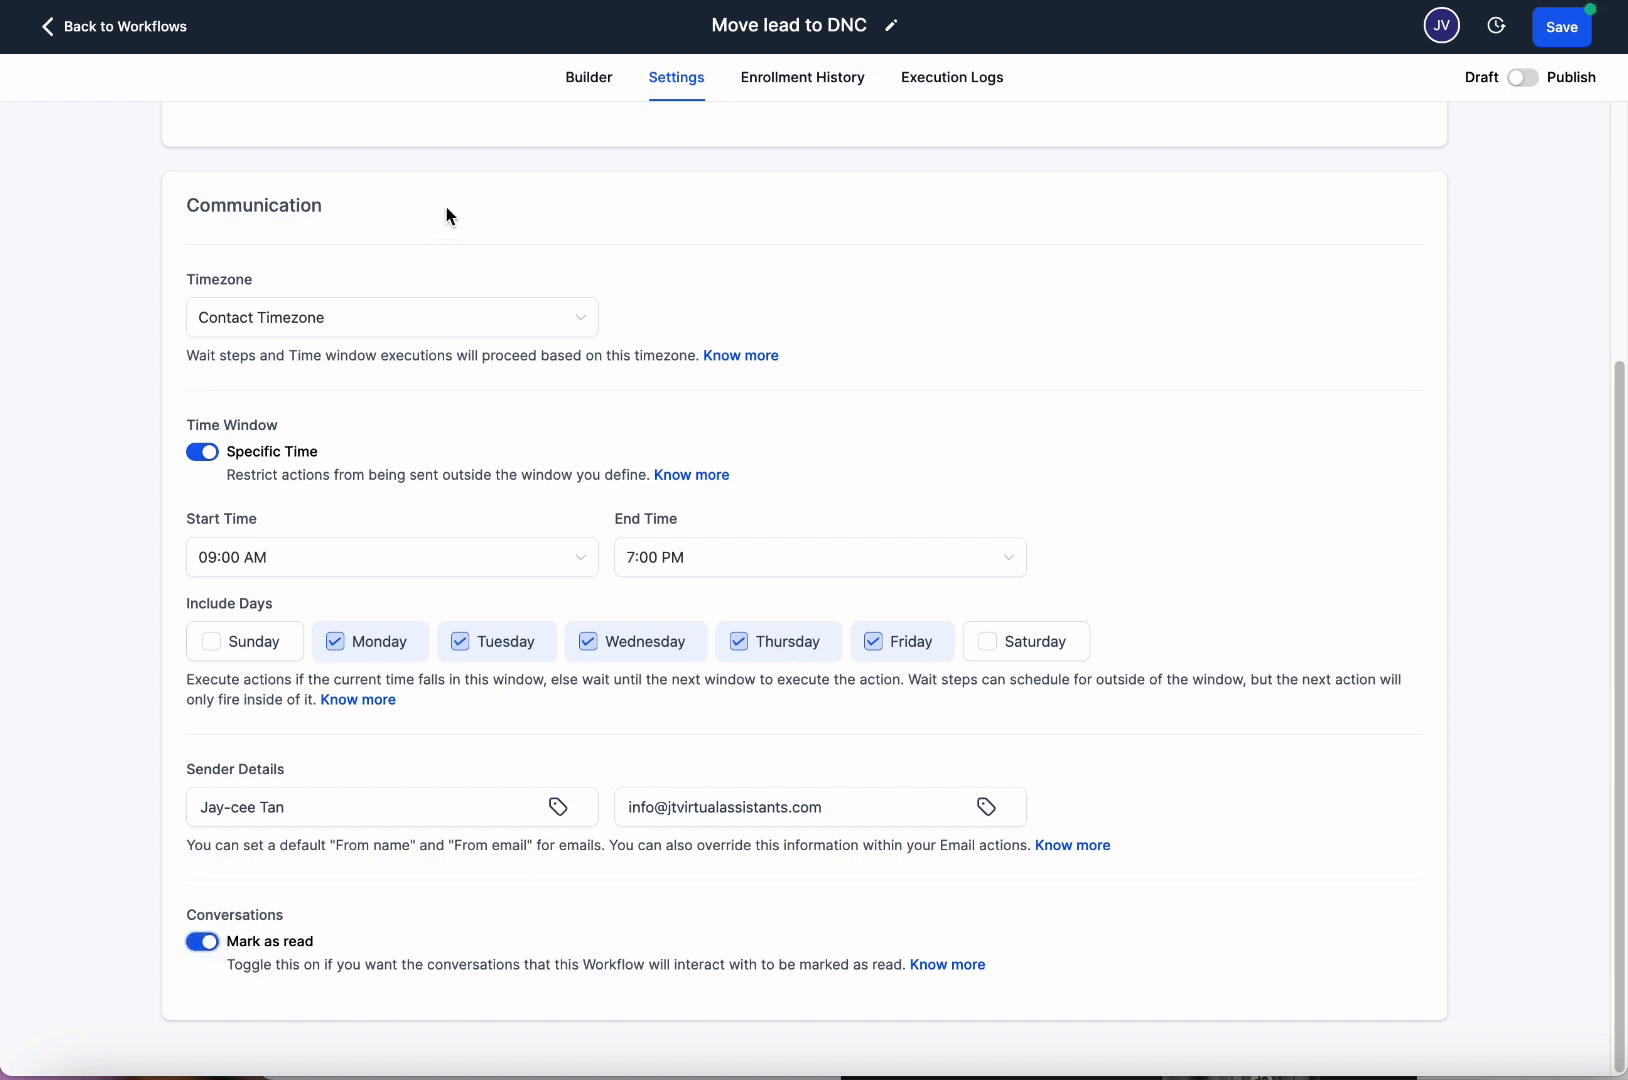
click(843, 80)
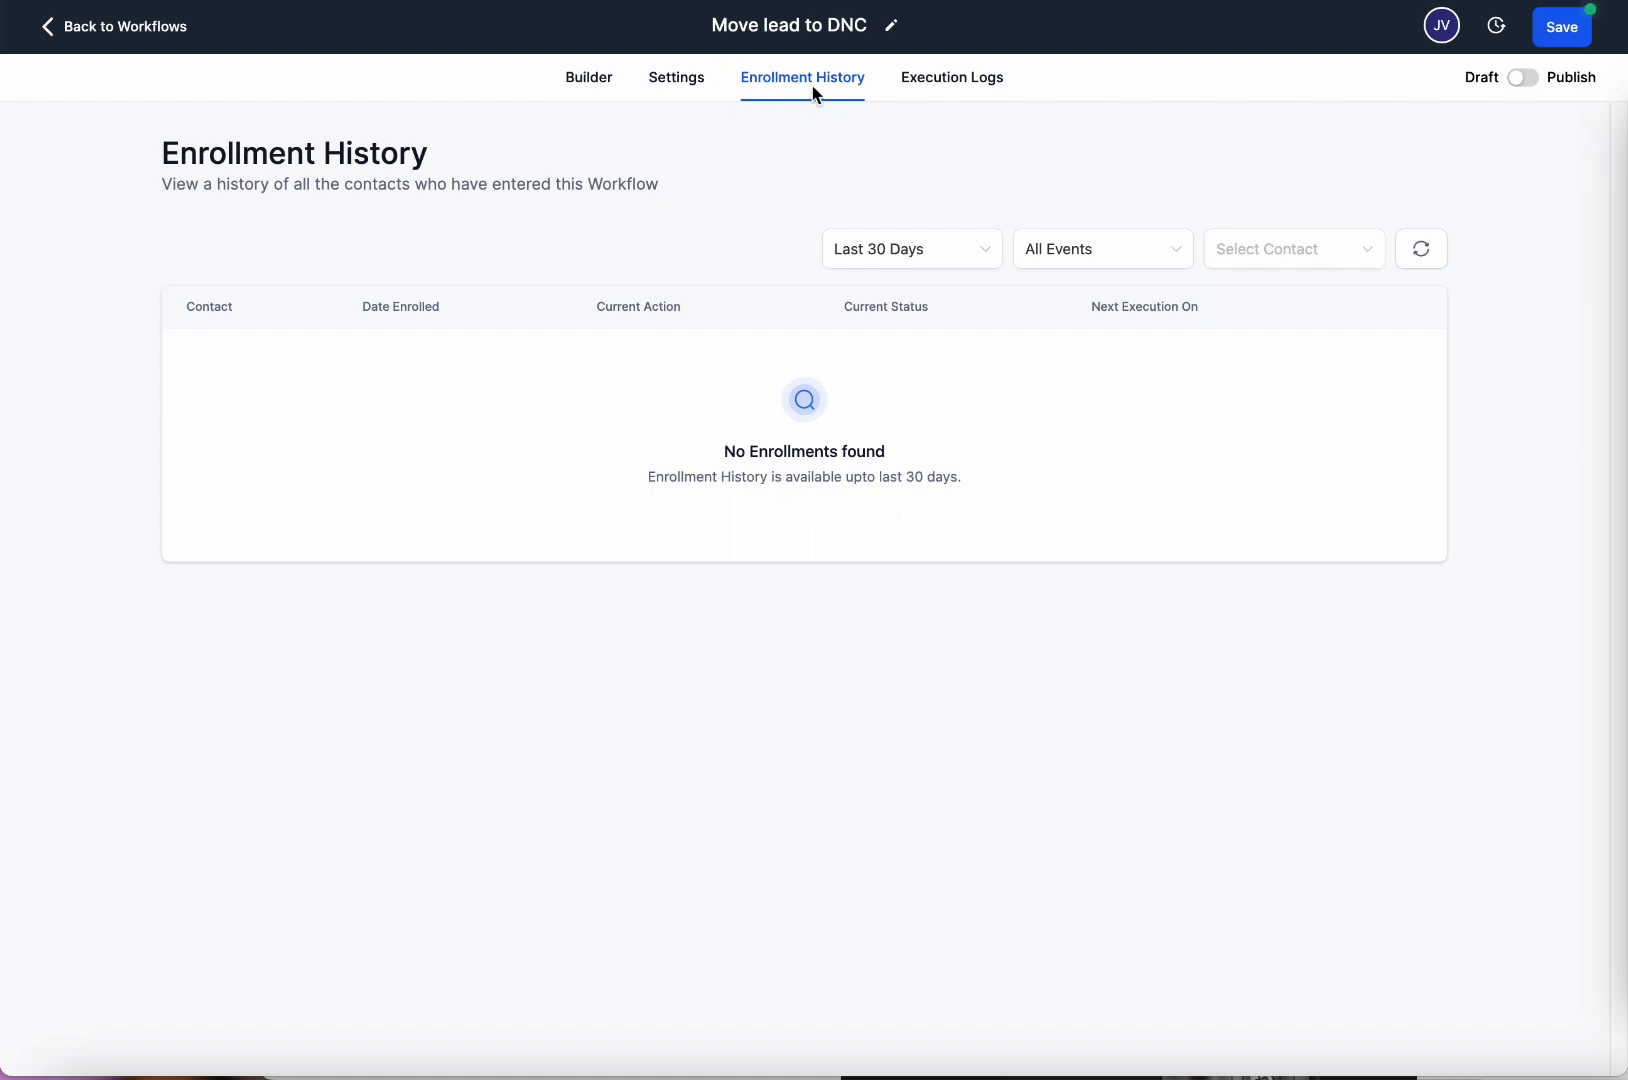
click(954, 84)
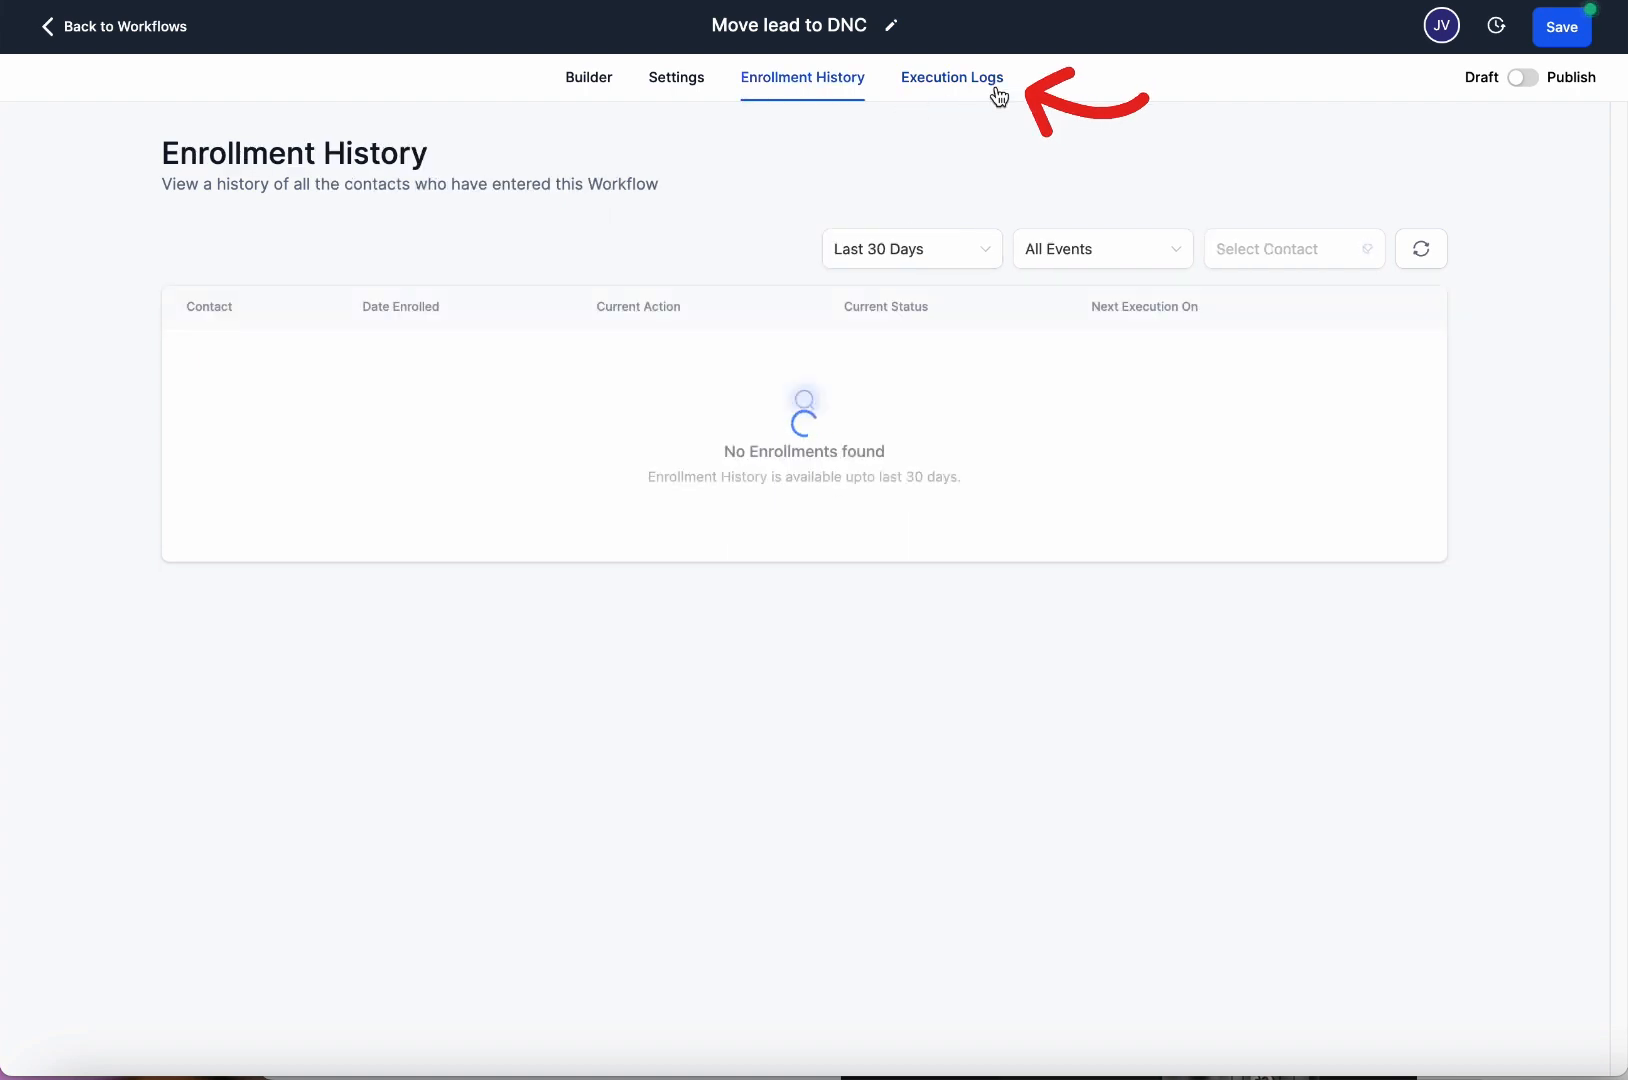
Reload Execution Logs and browse the date, action, status and contact filters without changing them.
click(981, 84)
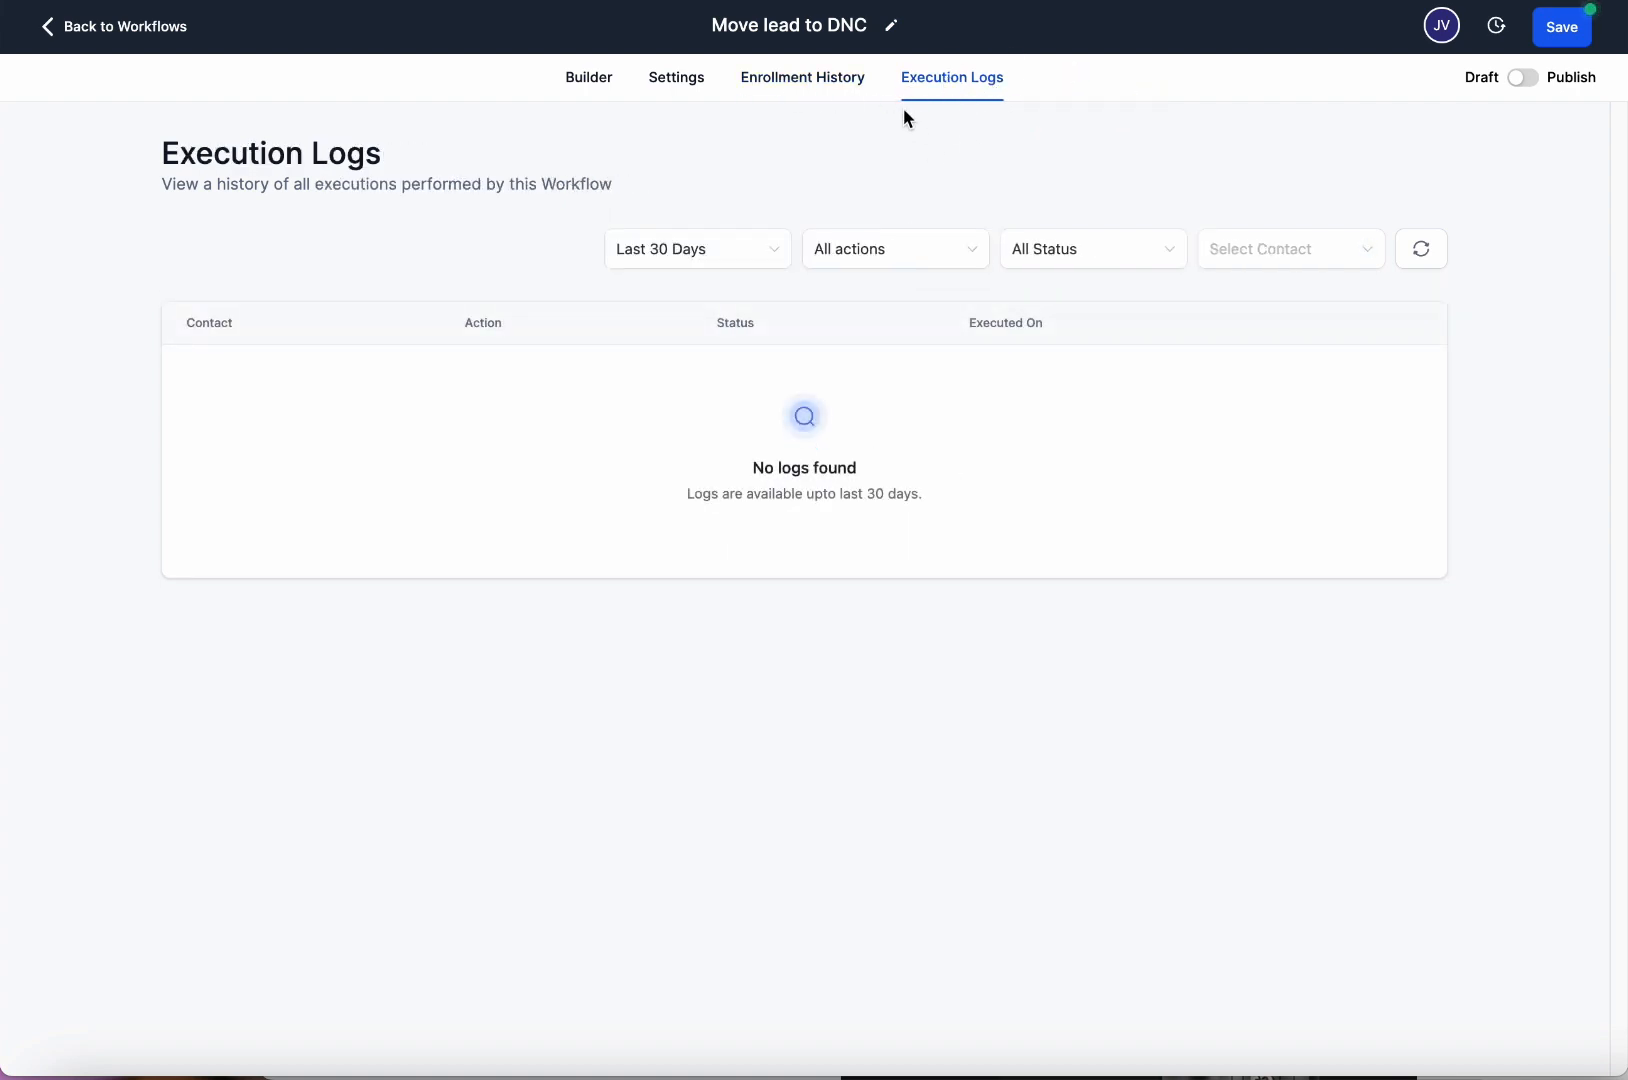
click(728, 256)
click(876, 254)
click(1123, 254)
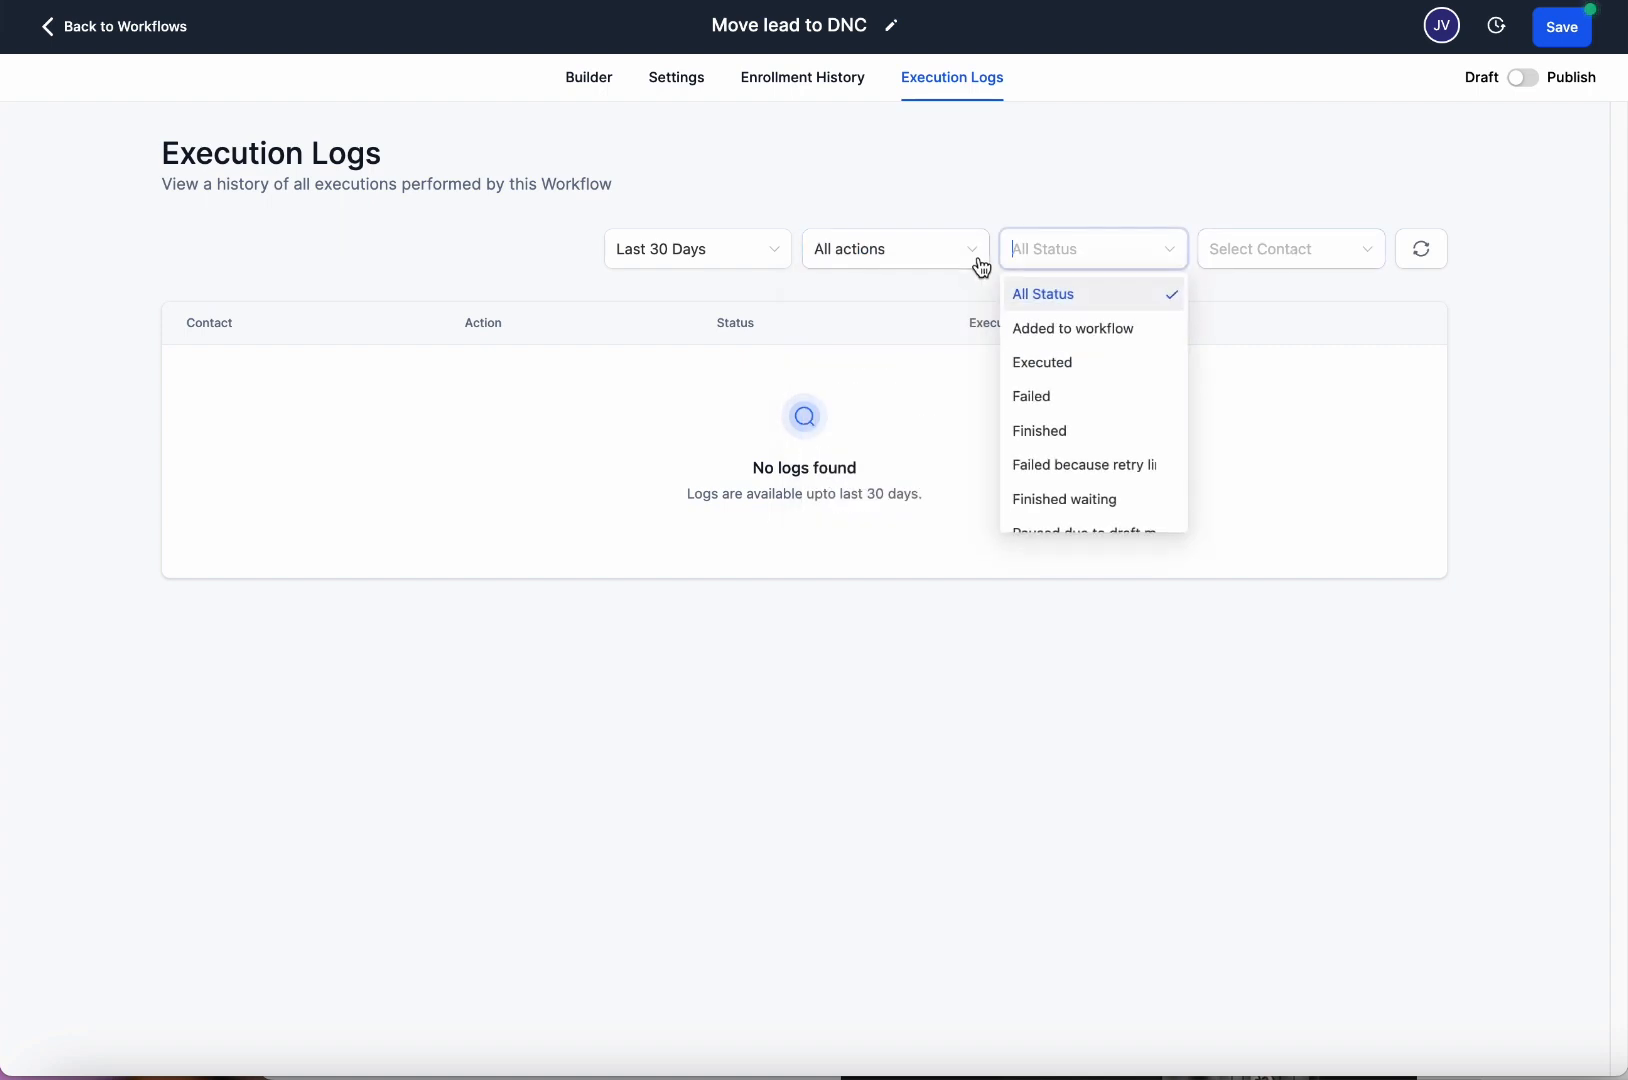
click(927, 254)
click(727, 256)
click(932, 257)
click(1083, 260)
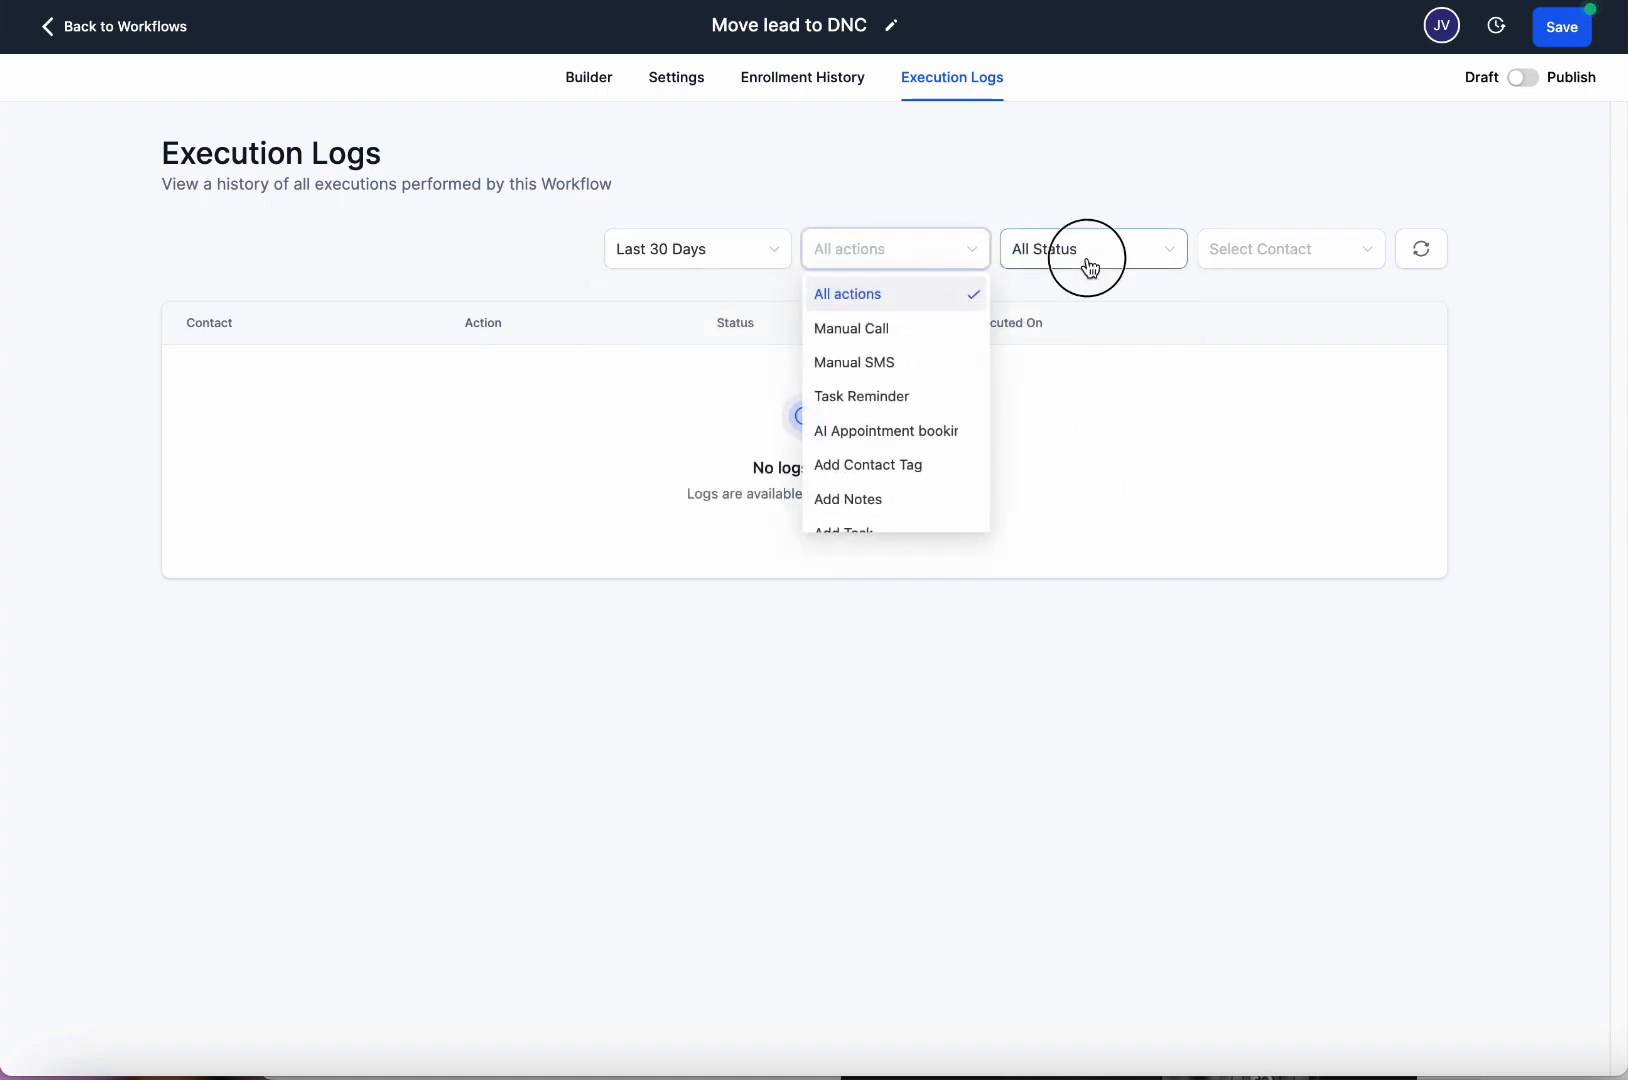
click(1326, 266)
scroll(1315, 432, down, 3)
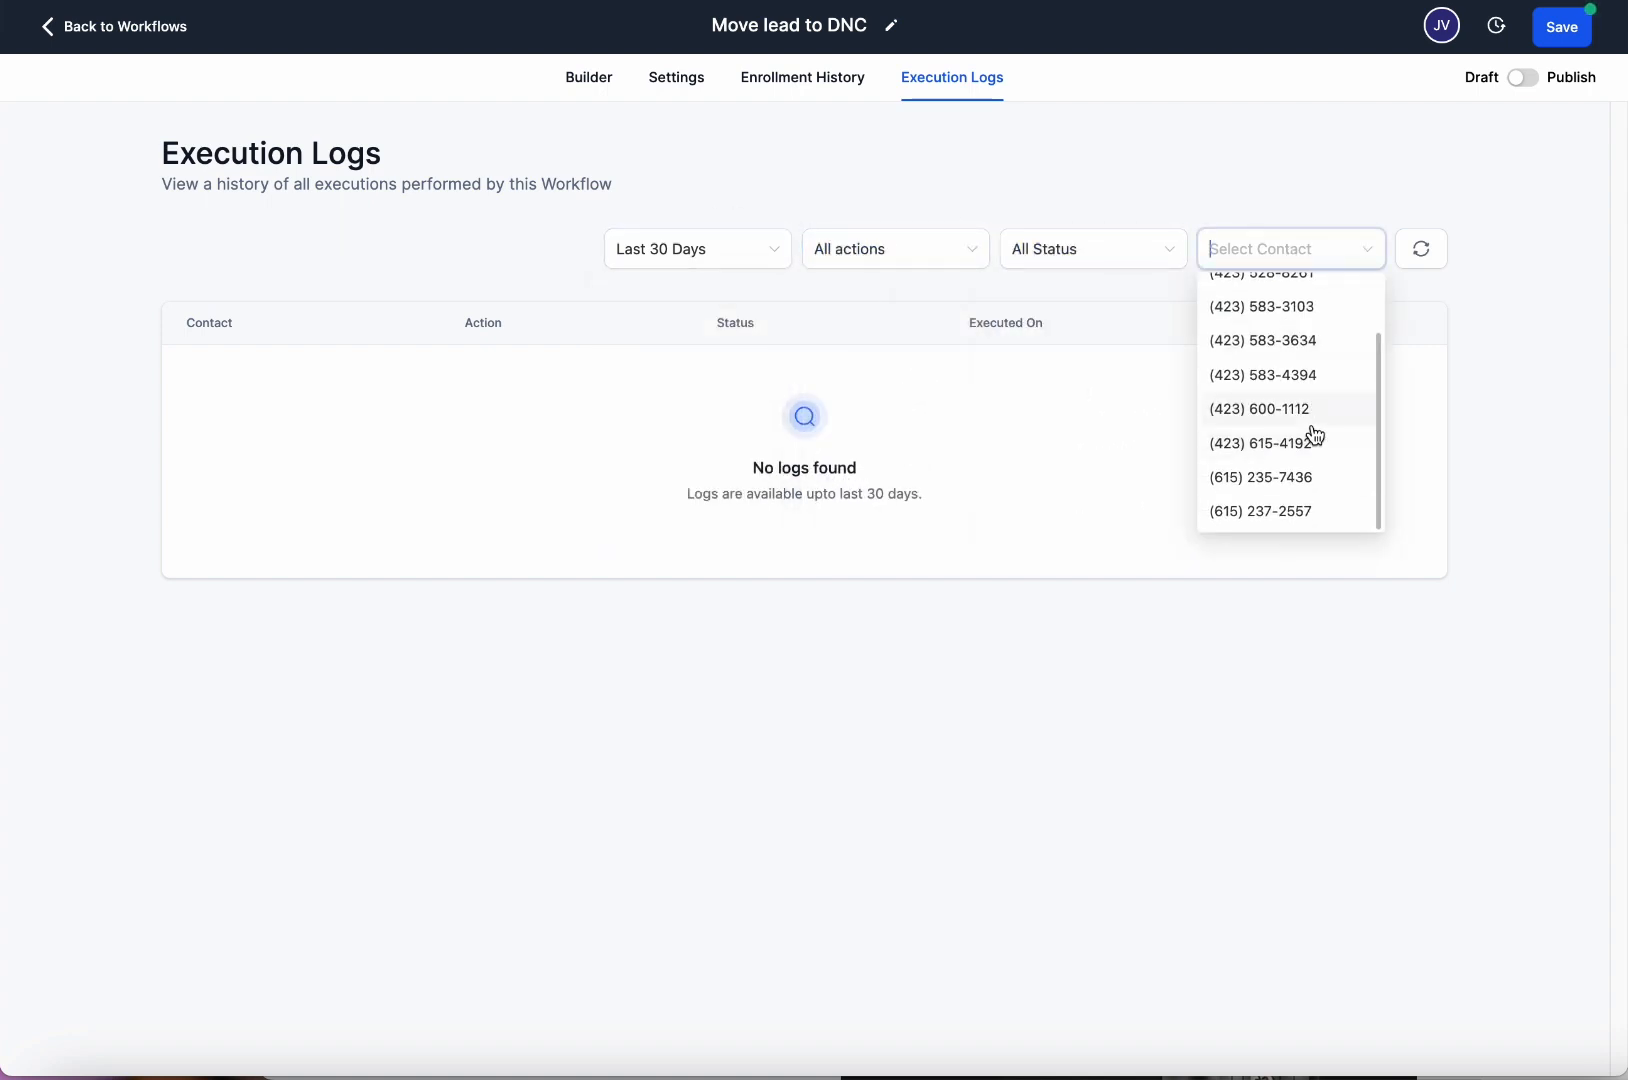
click(1099, 356)
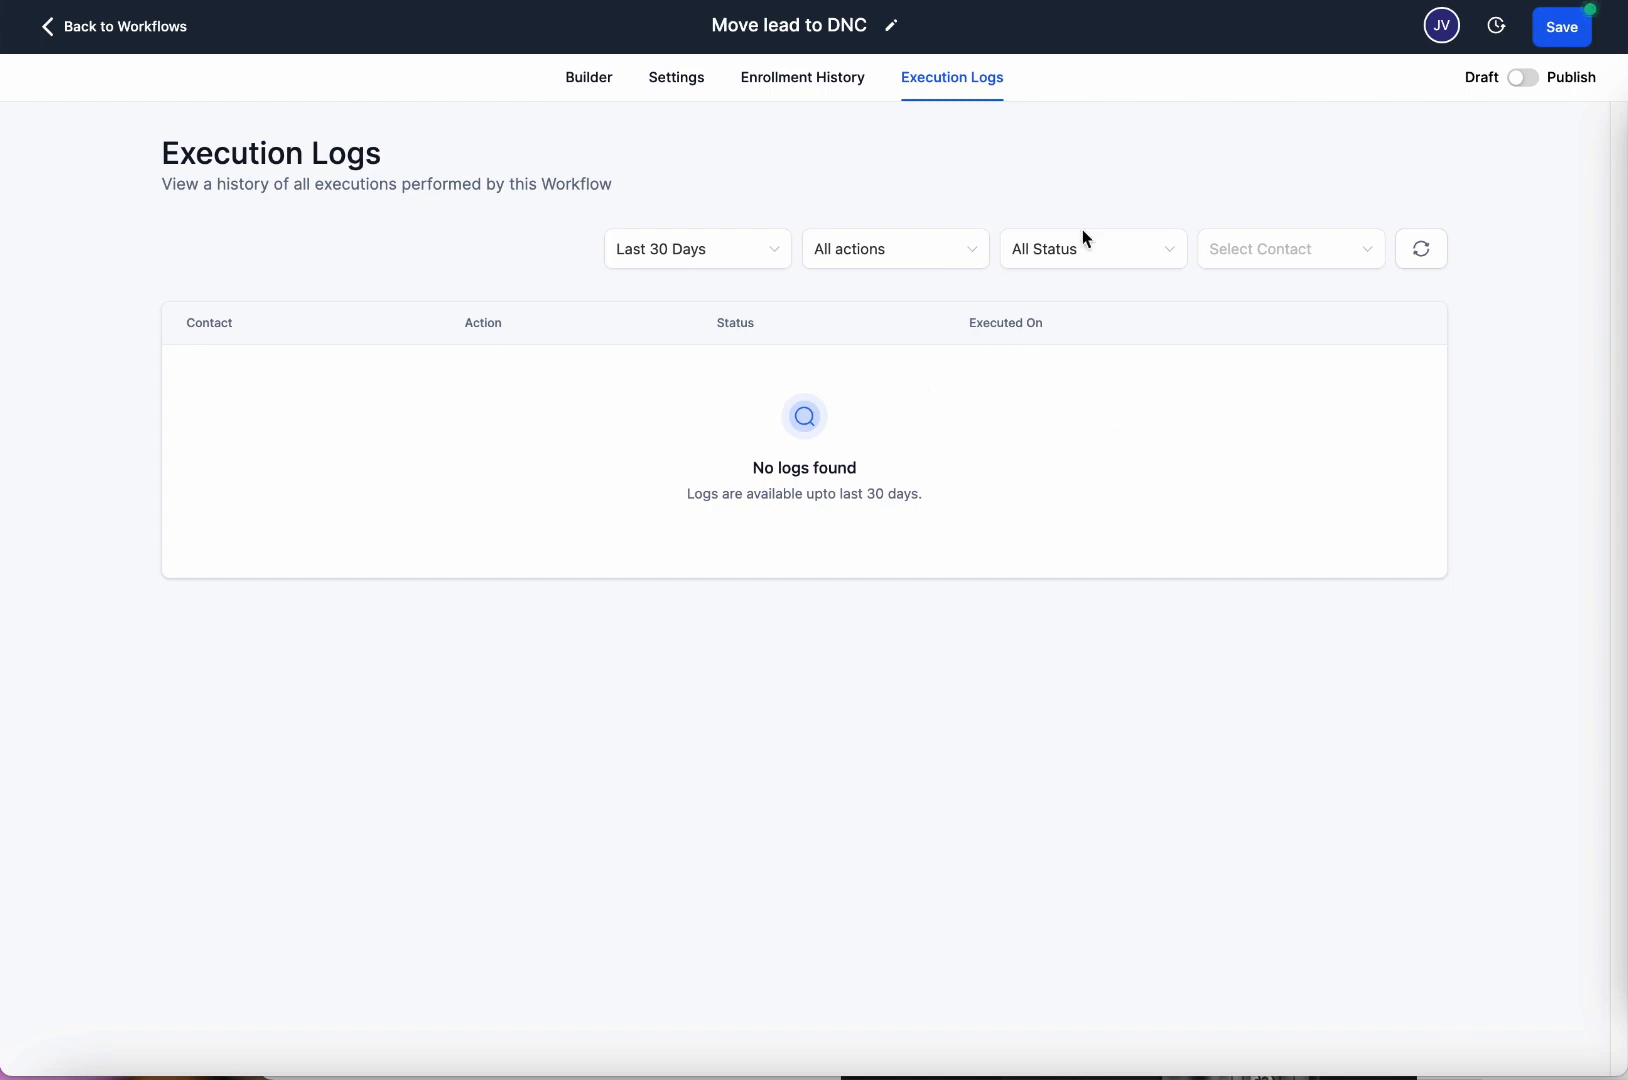
Return to the builder and save the workflow.
click(569, 76)
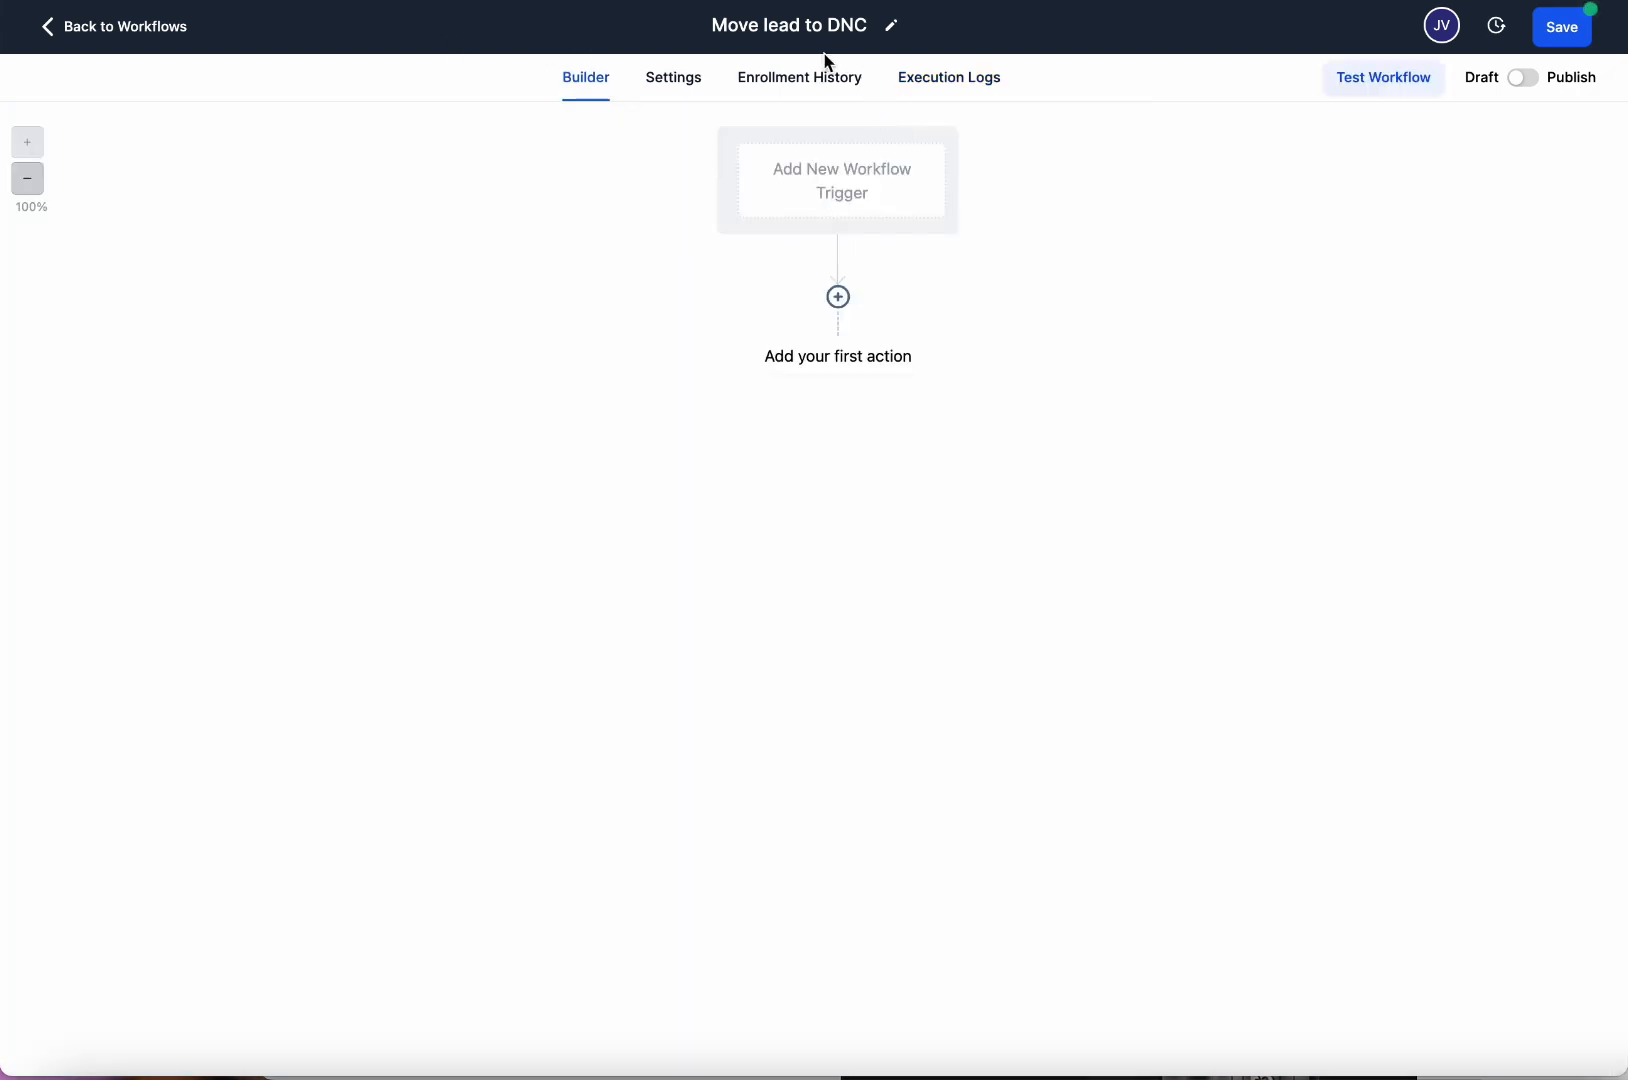
click(1572, 38)
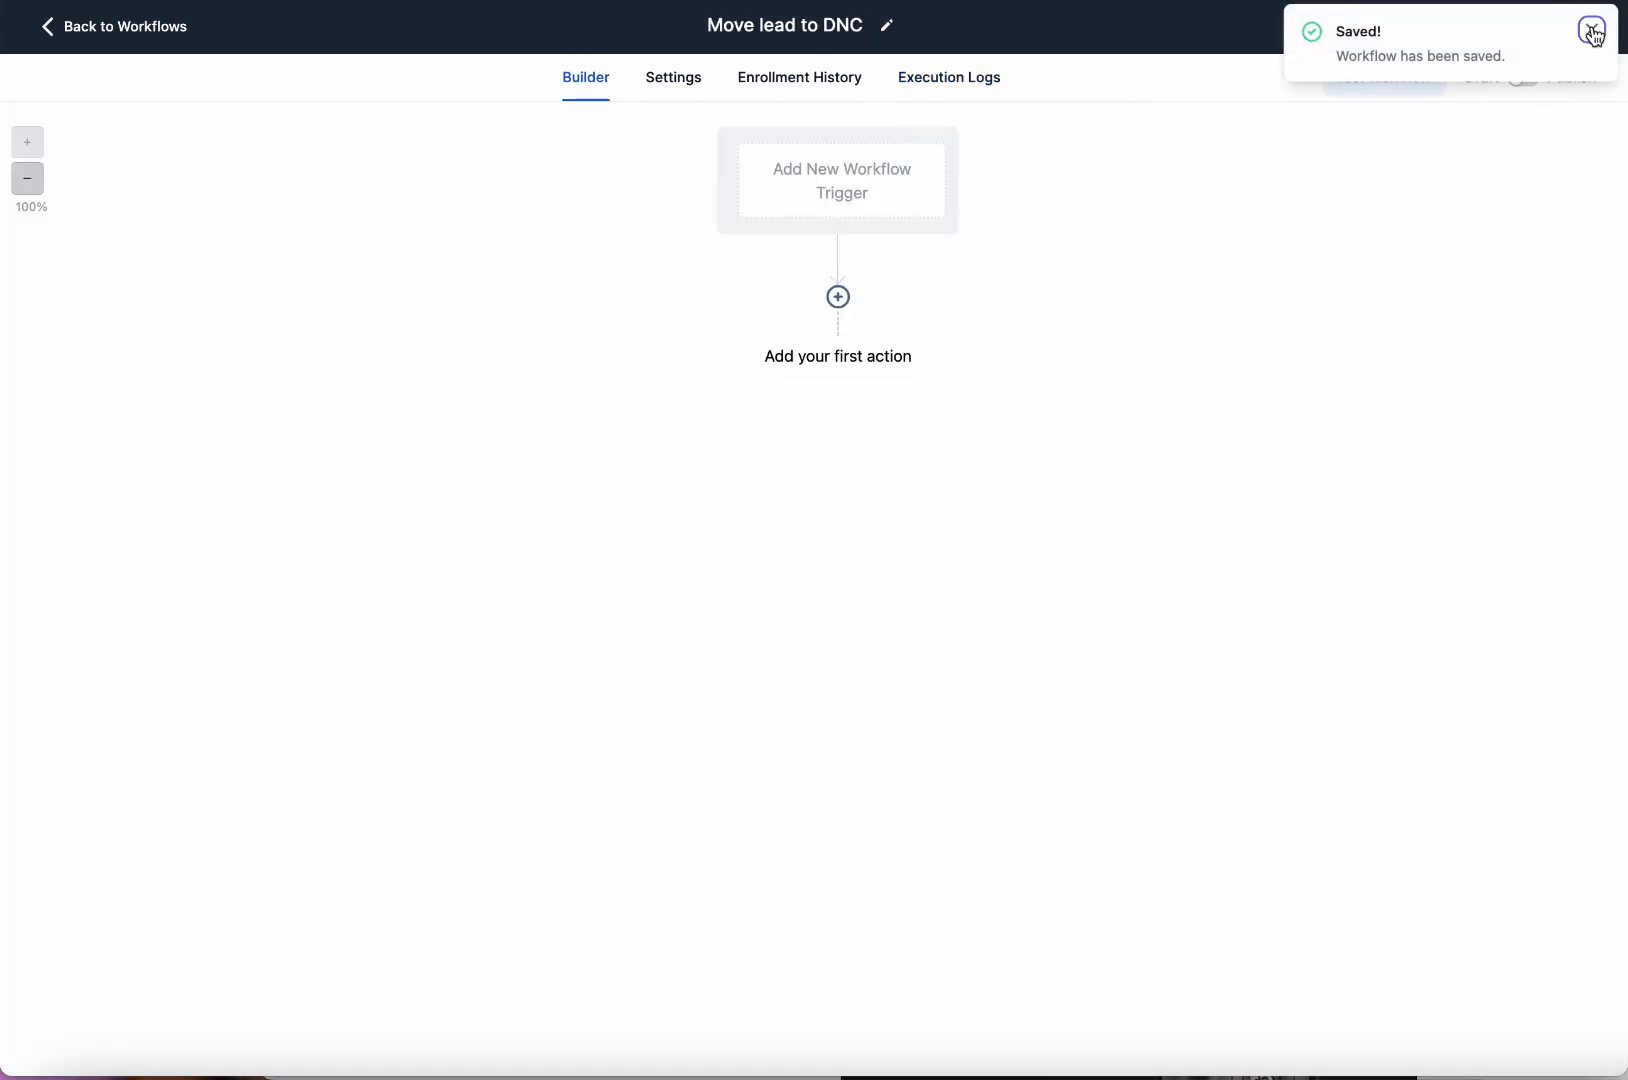
click(1588, 28)
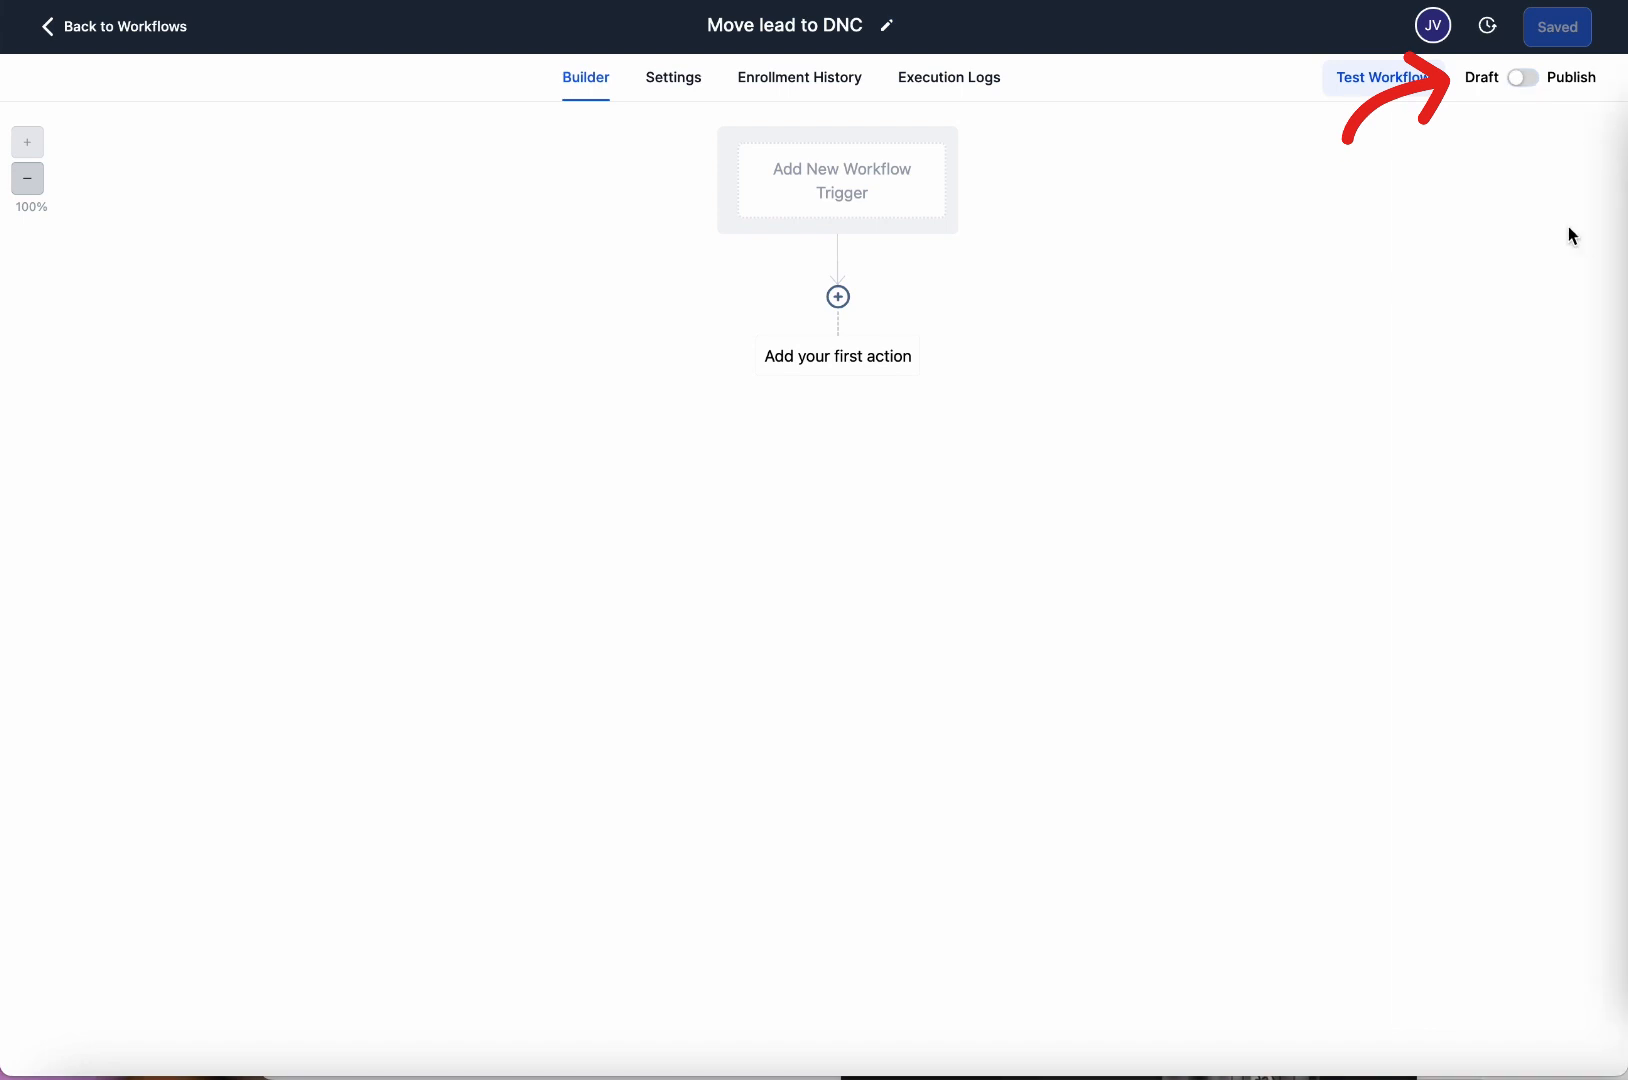
Toggle the workflow to Published and back to Draft, then open the trigger list.
click(1538, 88)
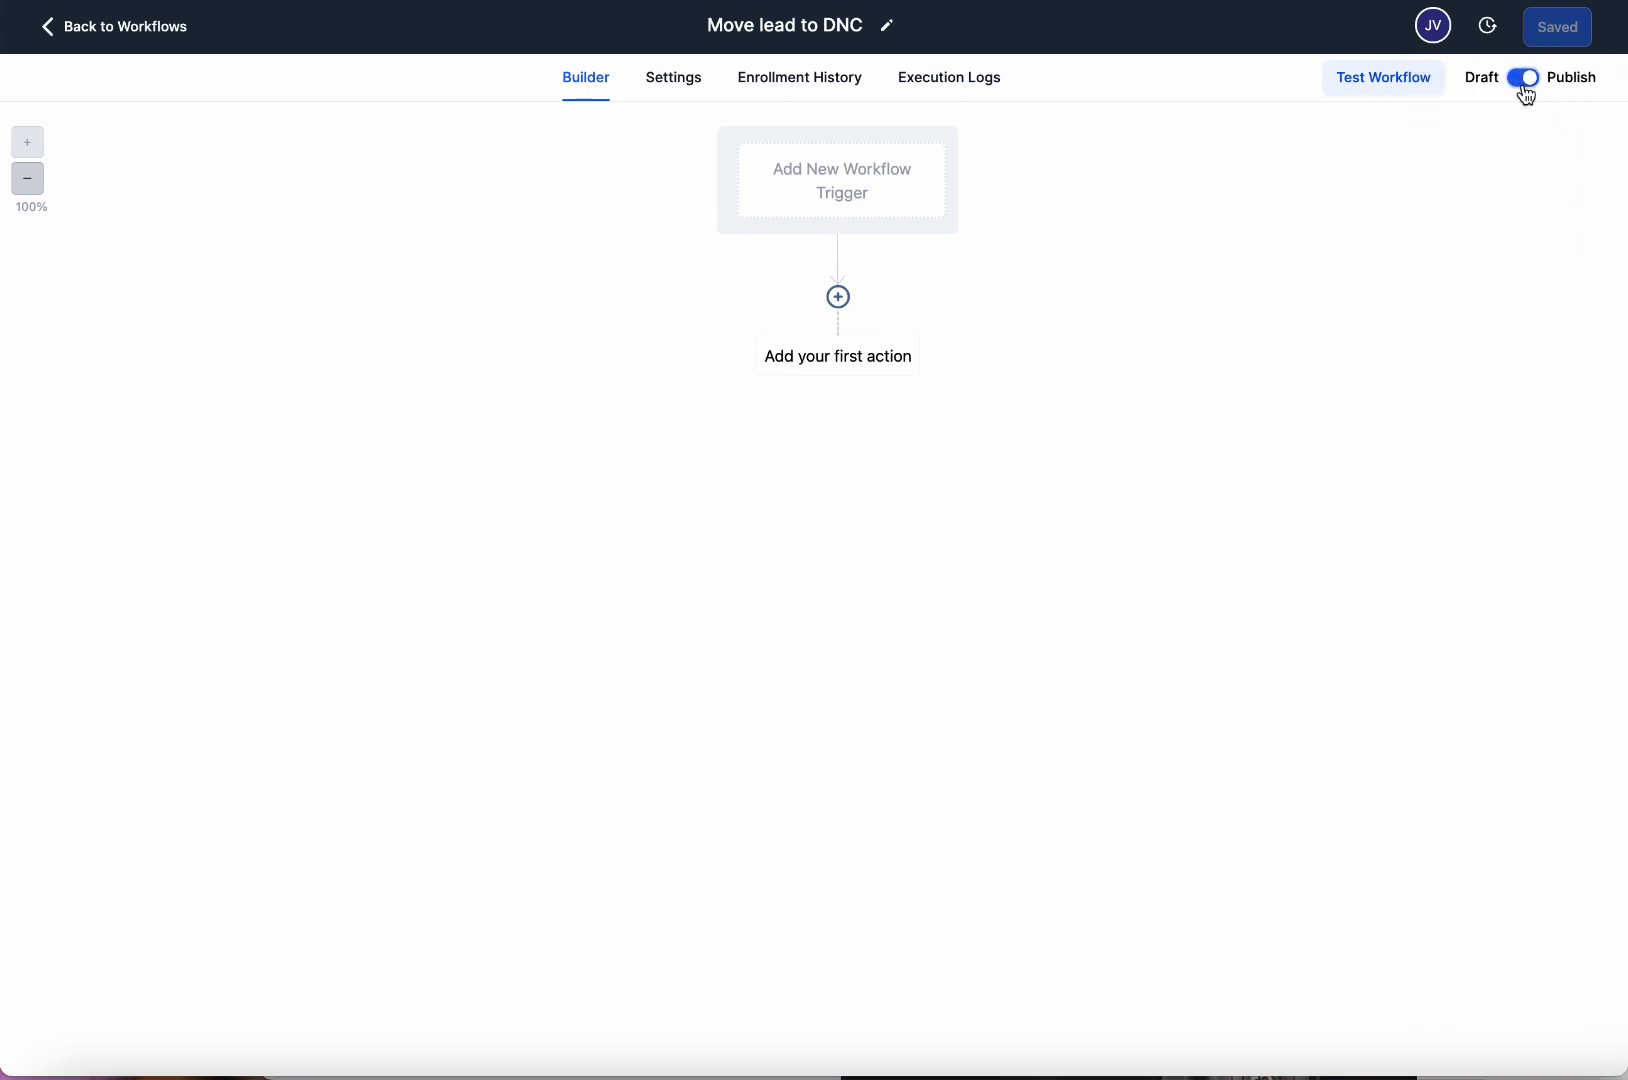
click(1522, 84)
click(1526, 86)
click(1530, 88)
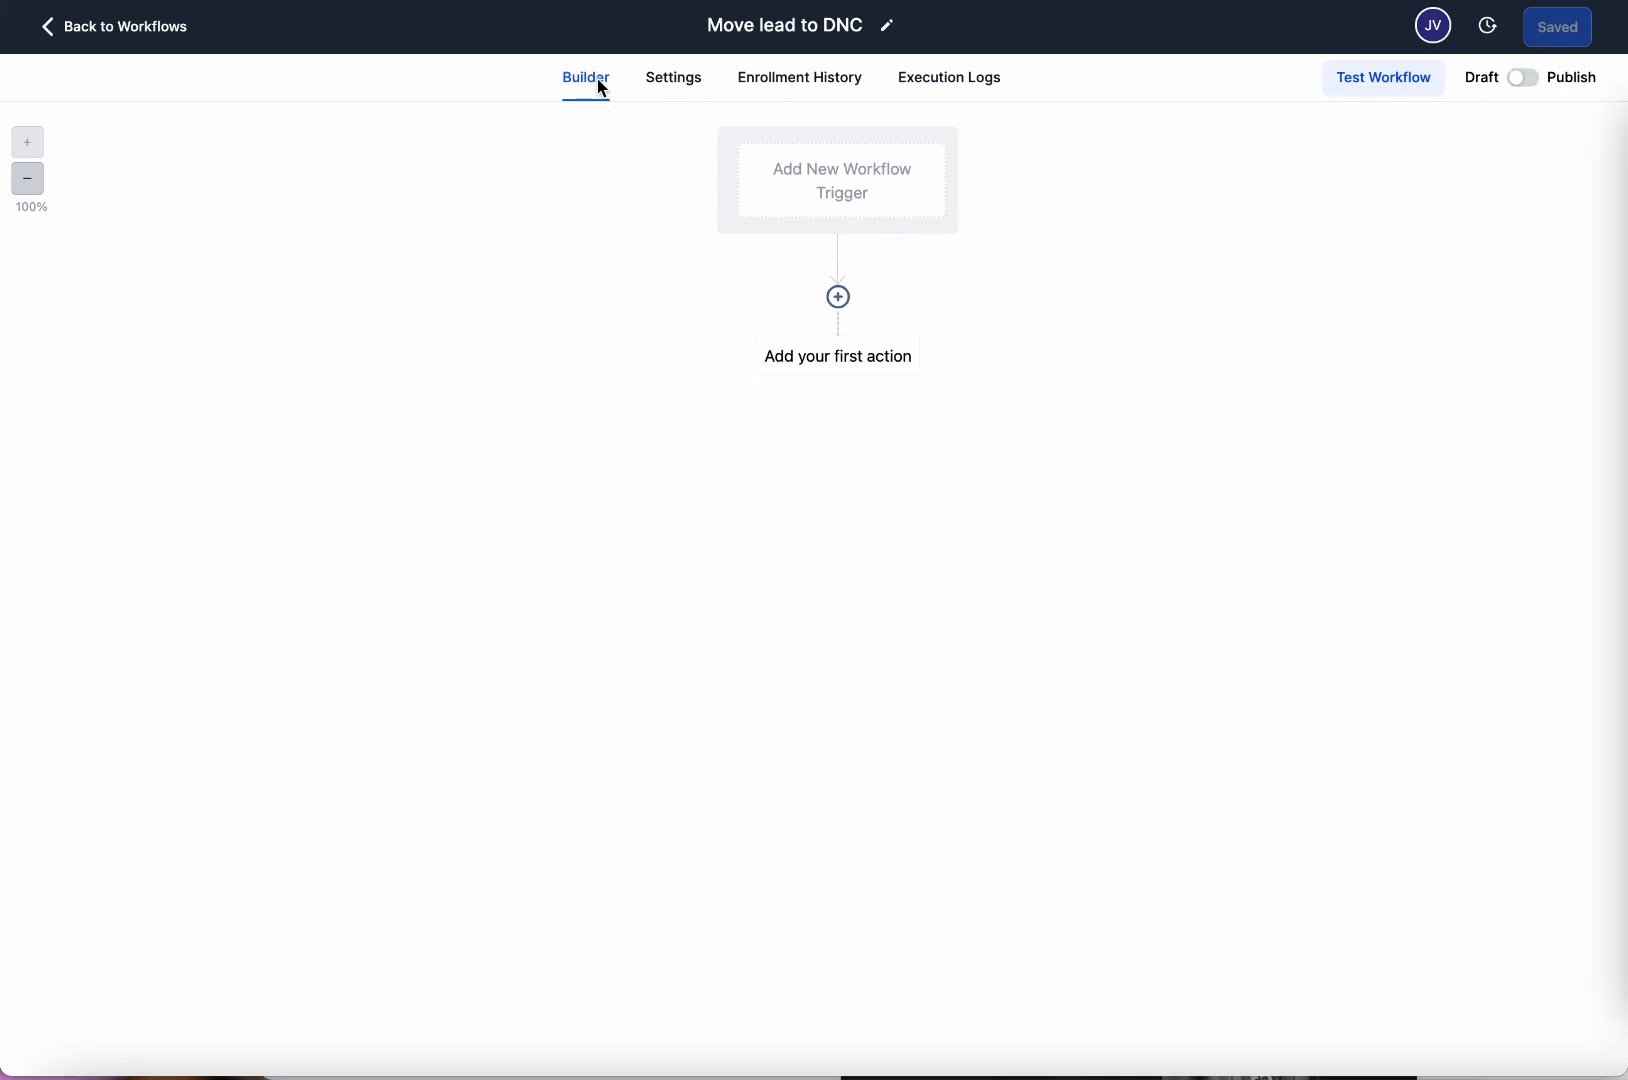
click(846, 208)
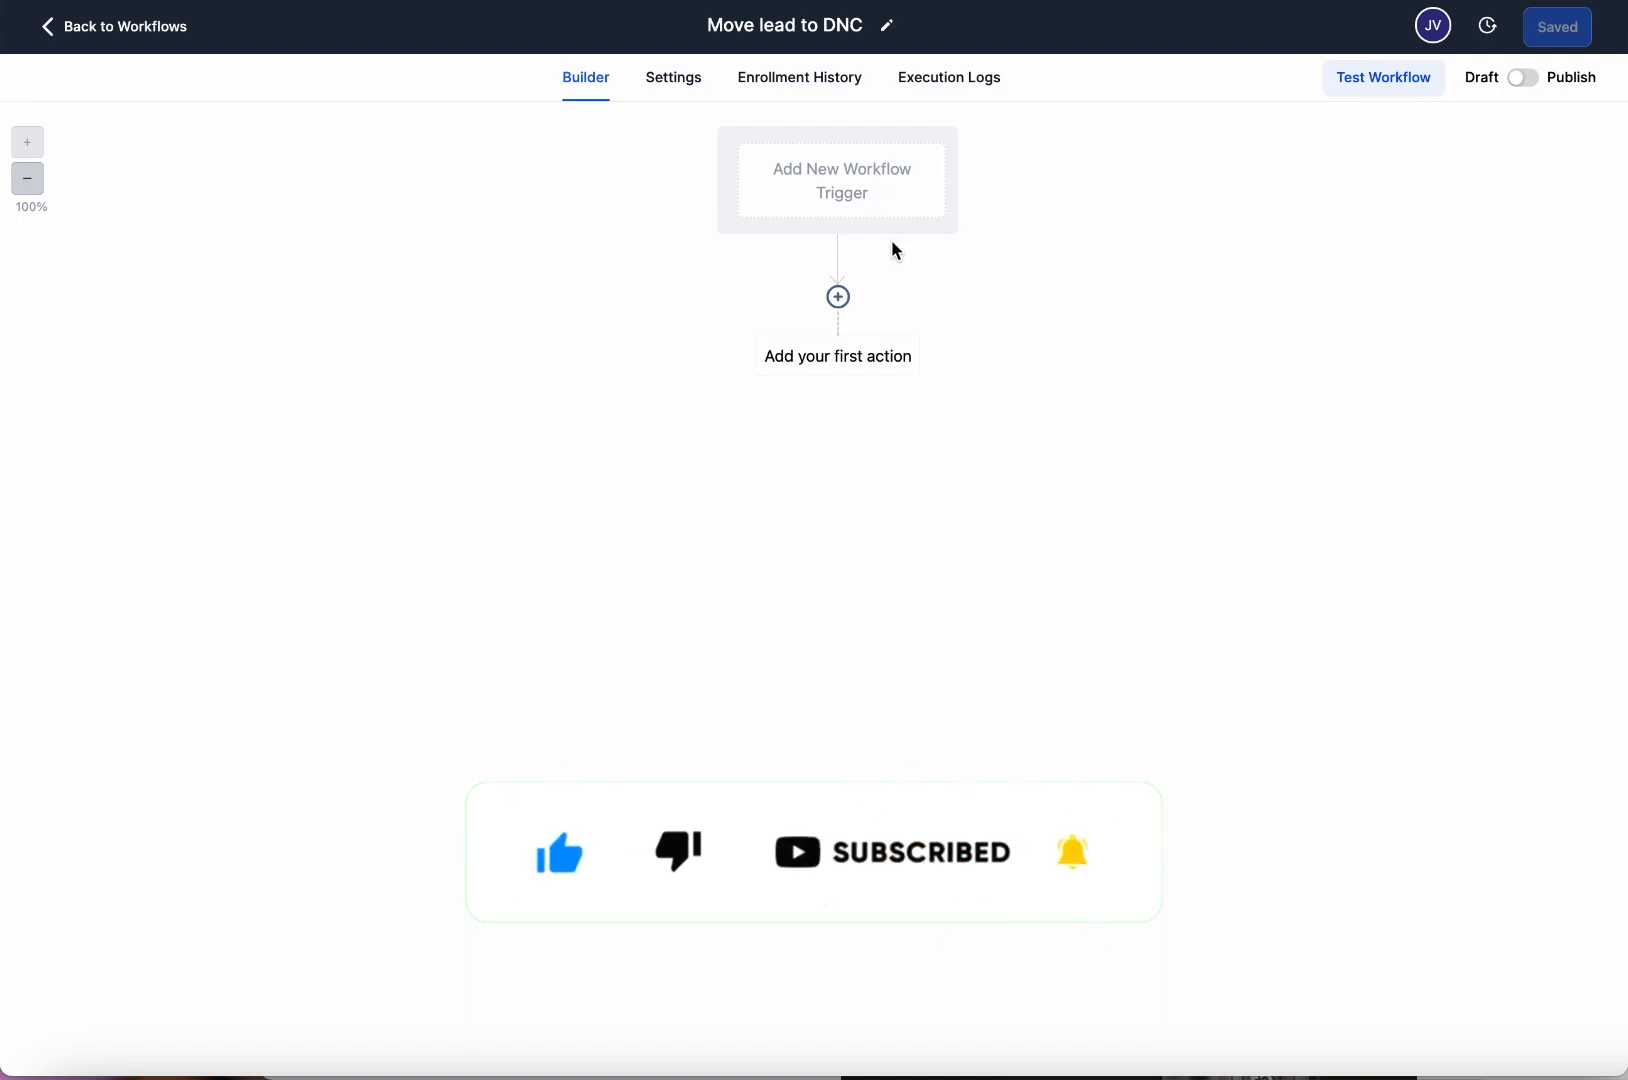
click(865, 192)
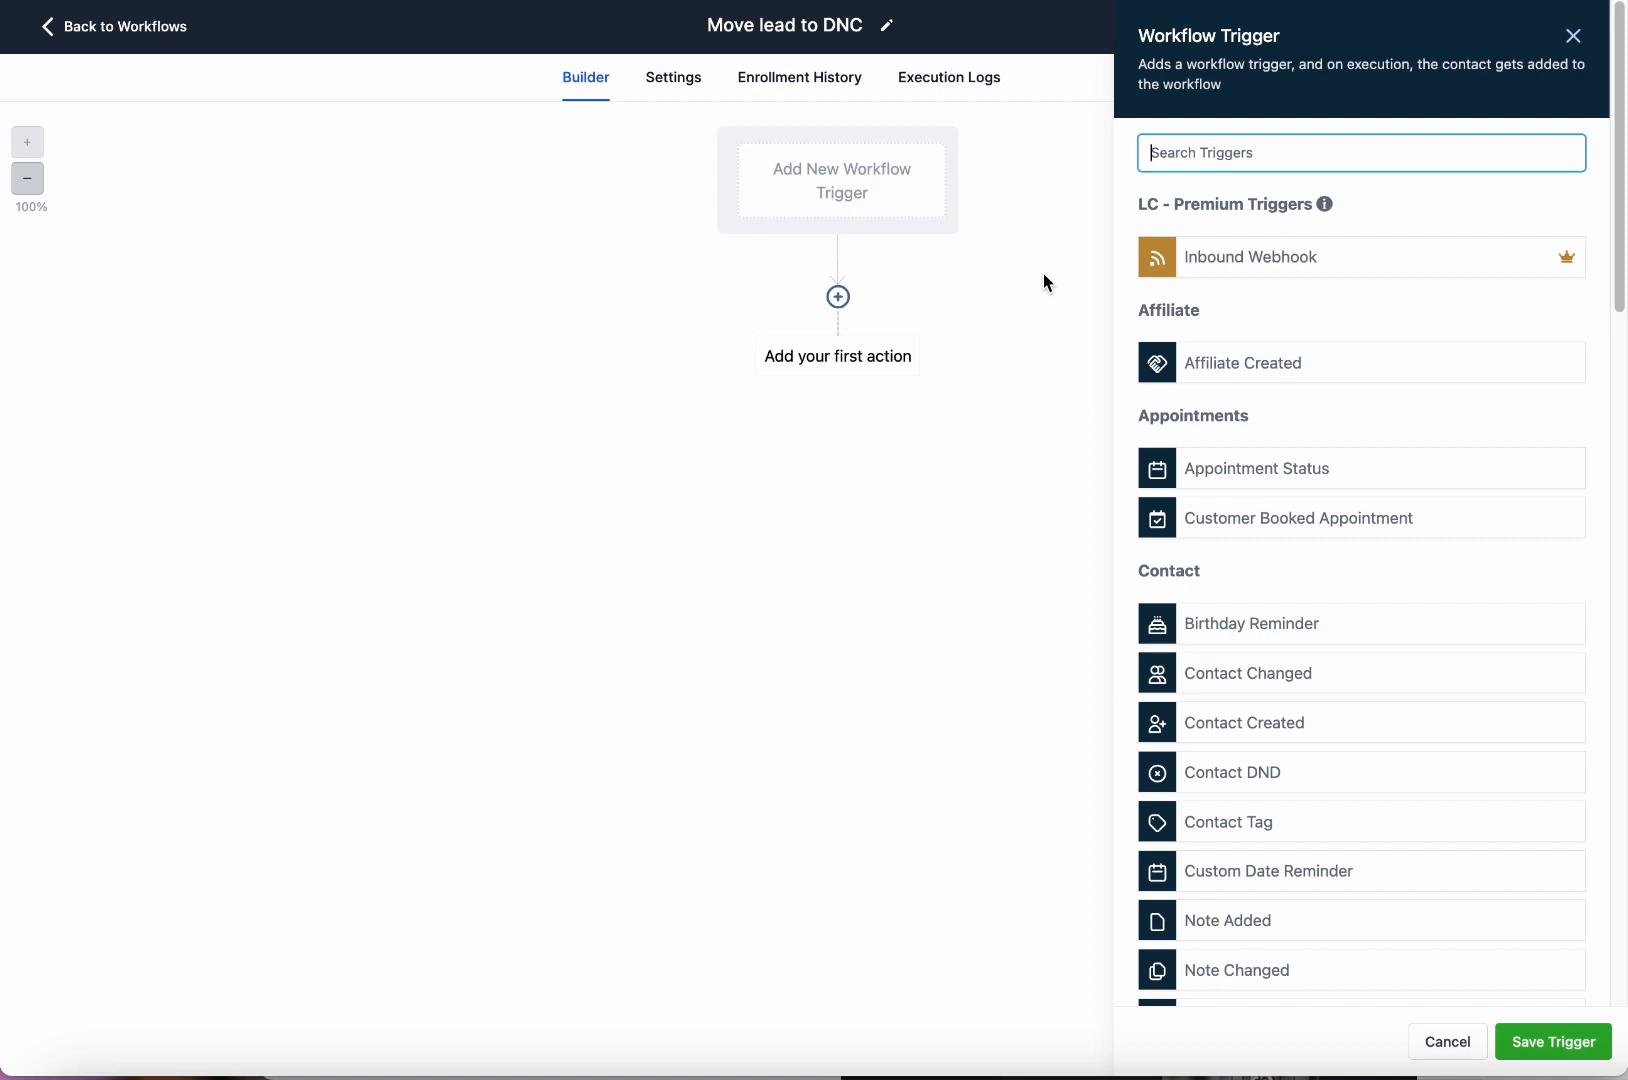
Open the Actions list and close it again without adding an action.
click(897, 184)
click(861, 364)
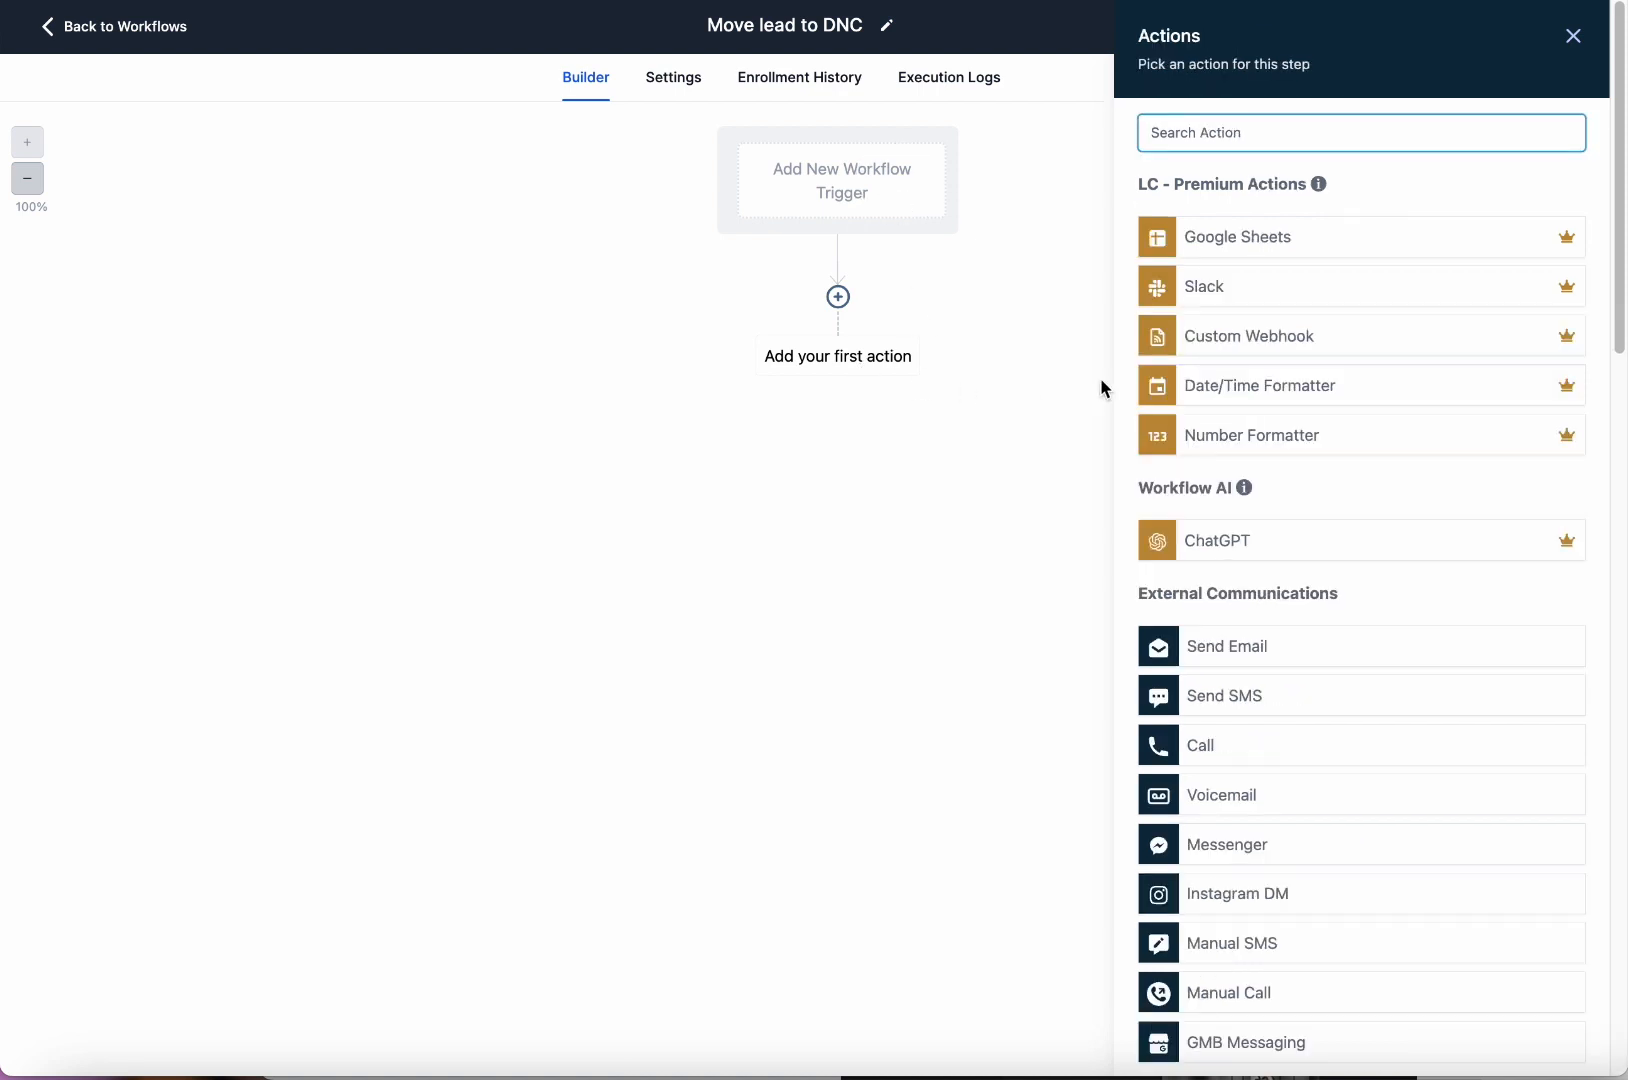
click(1573, 36)
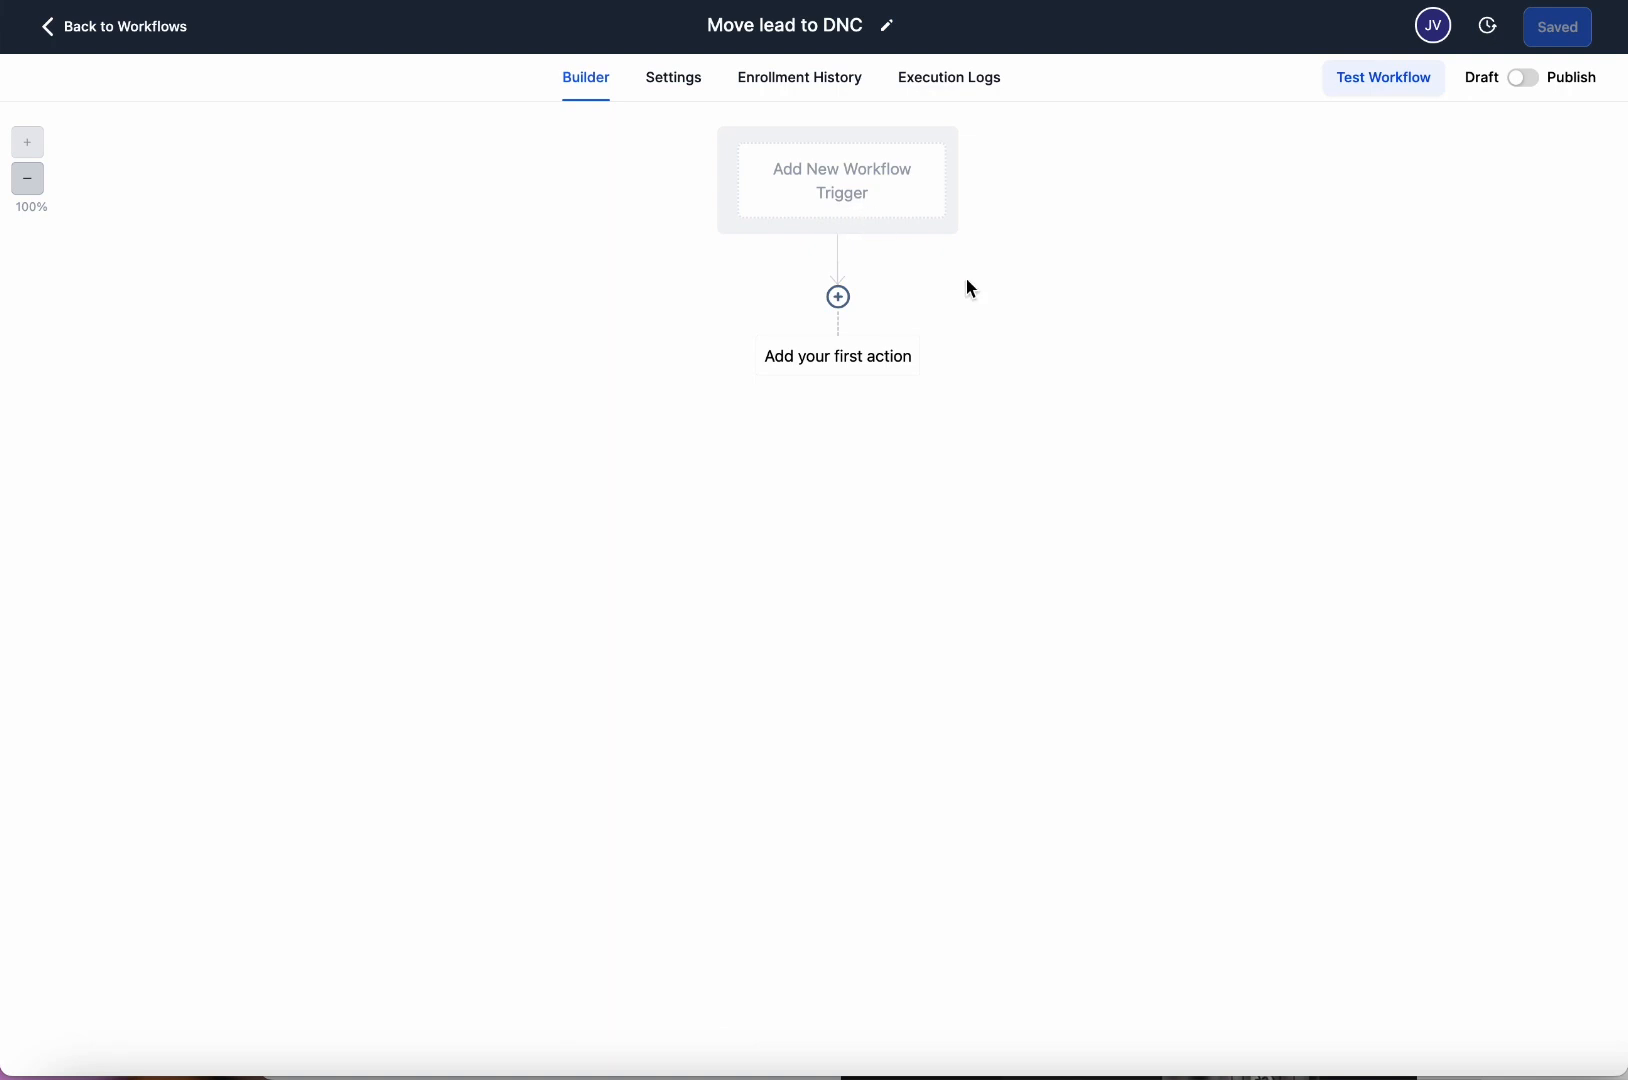
Browse the trigger list to Contact Actions and select Customer Replied.
click(881, 205)
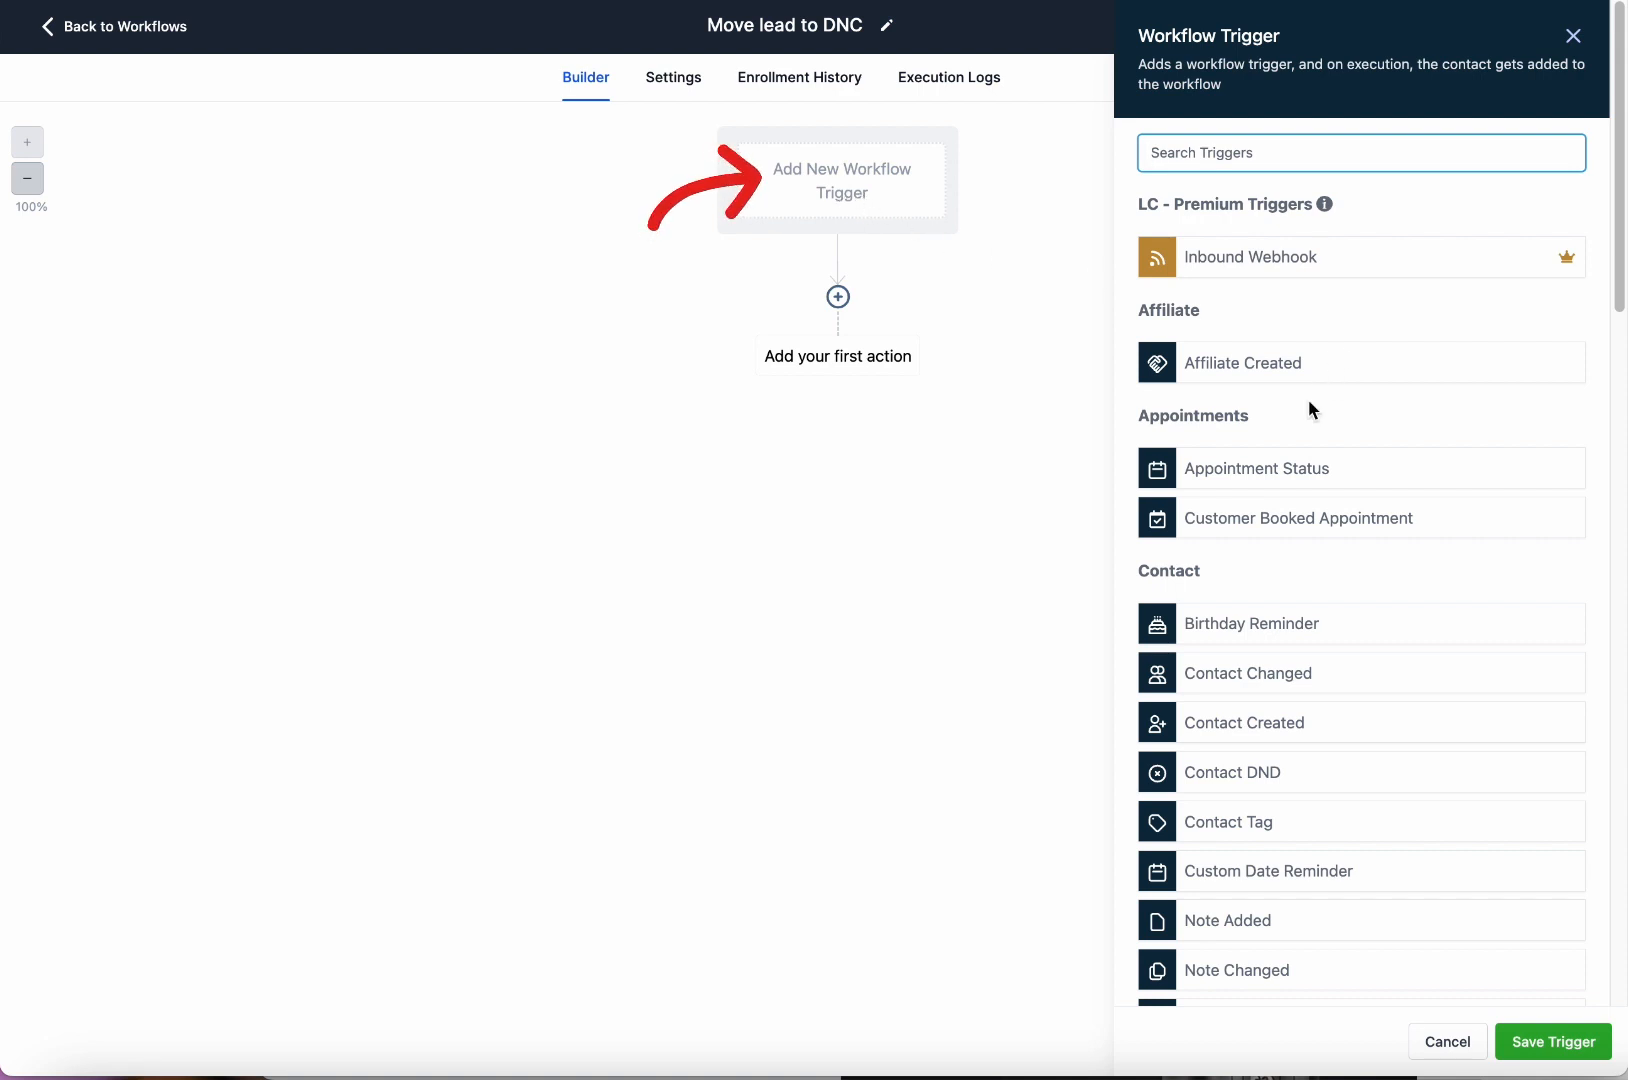
scroll(1374, 498, down, 3)
scroll(1370, 490, down, 10)
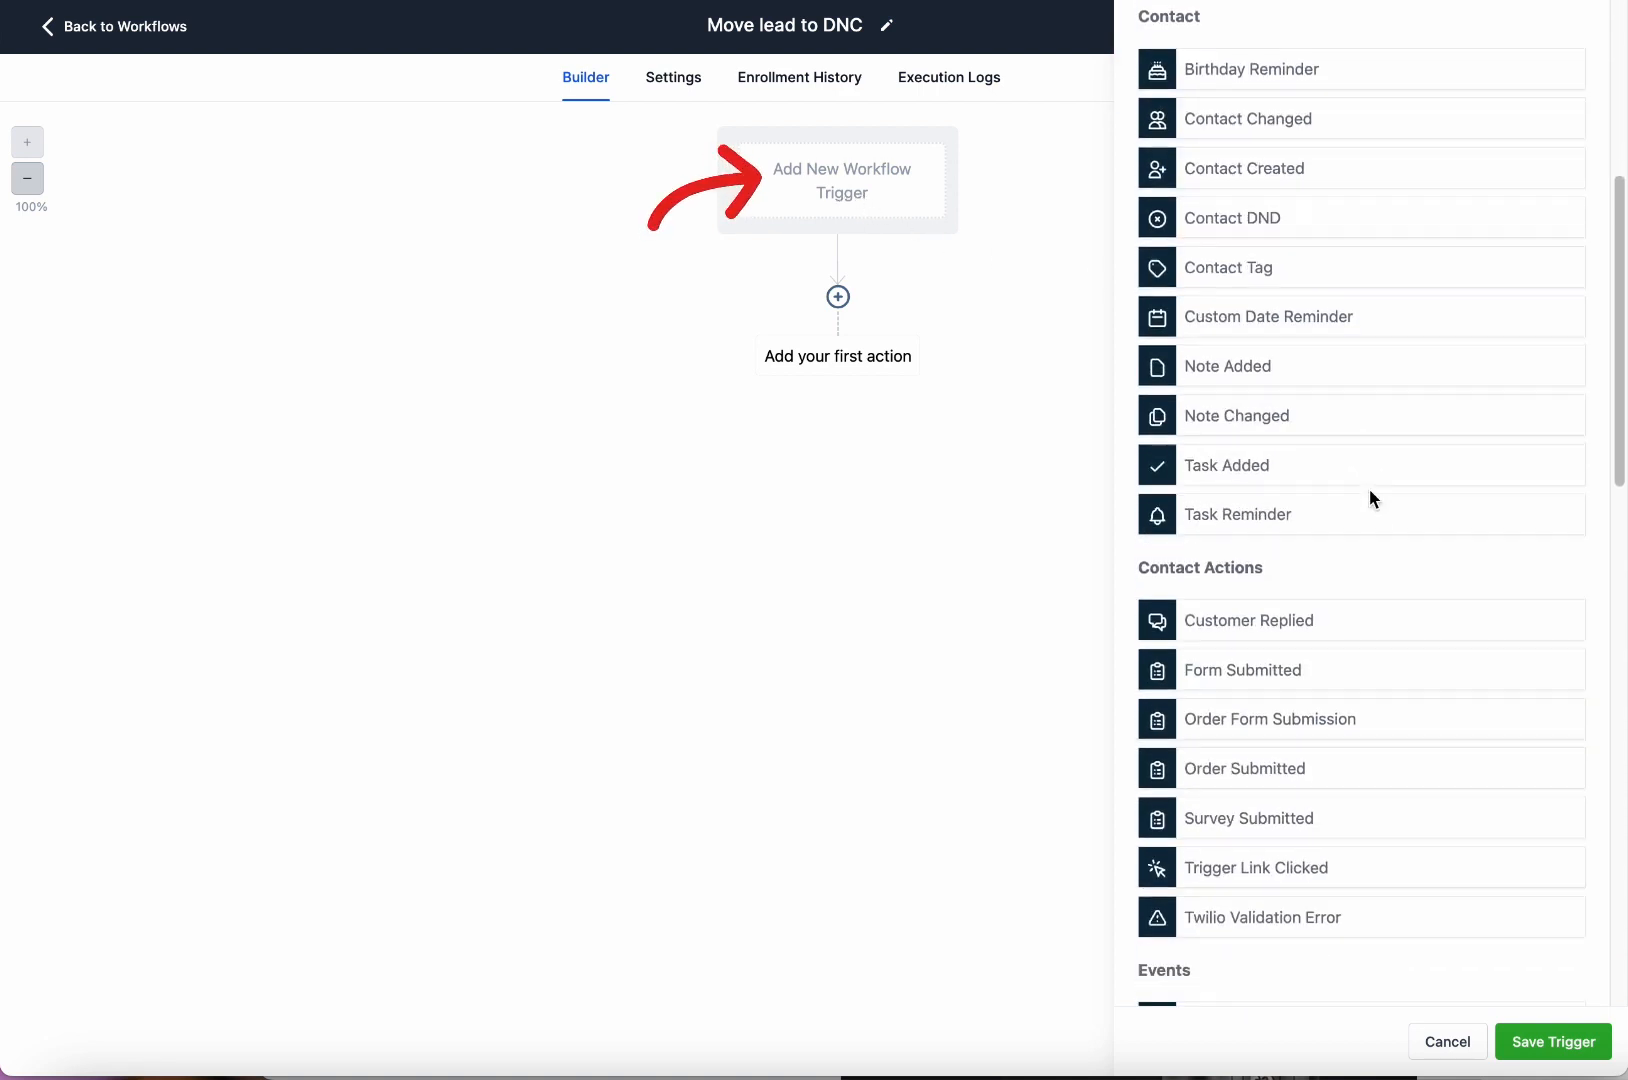
scroll(1346, 470, up, 6)
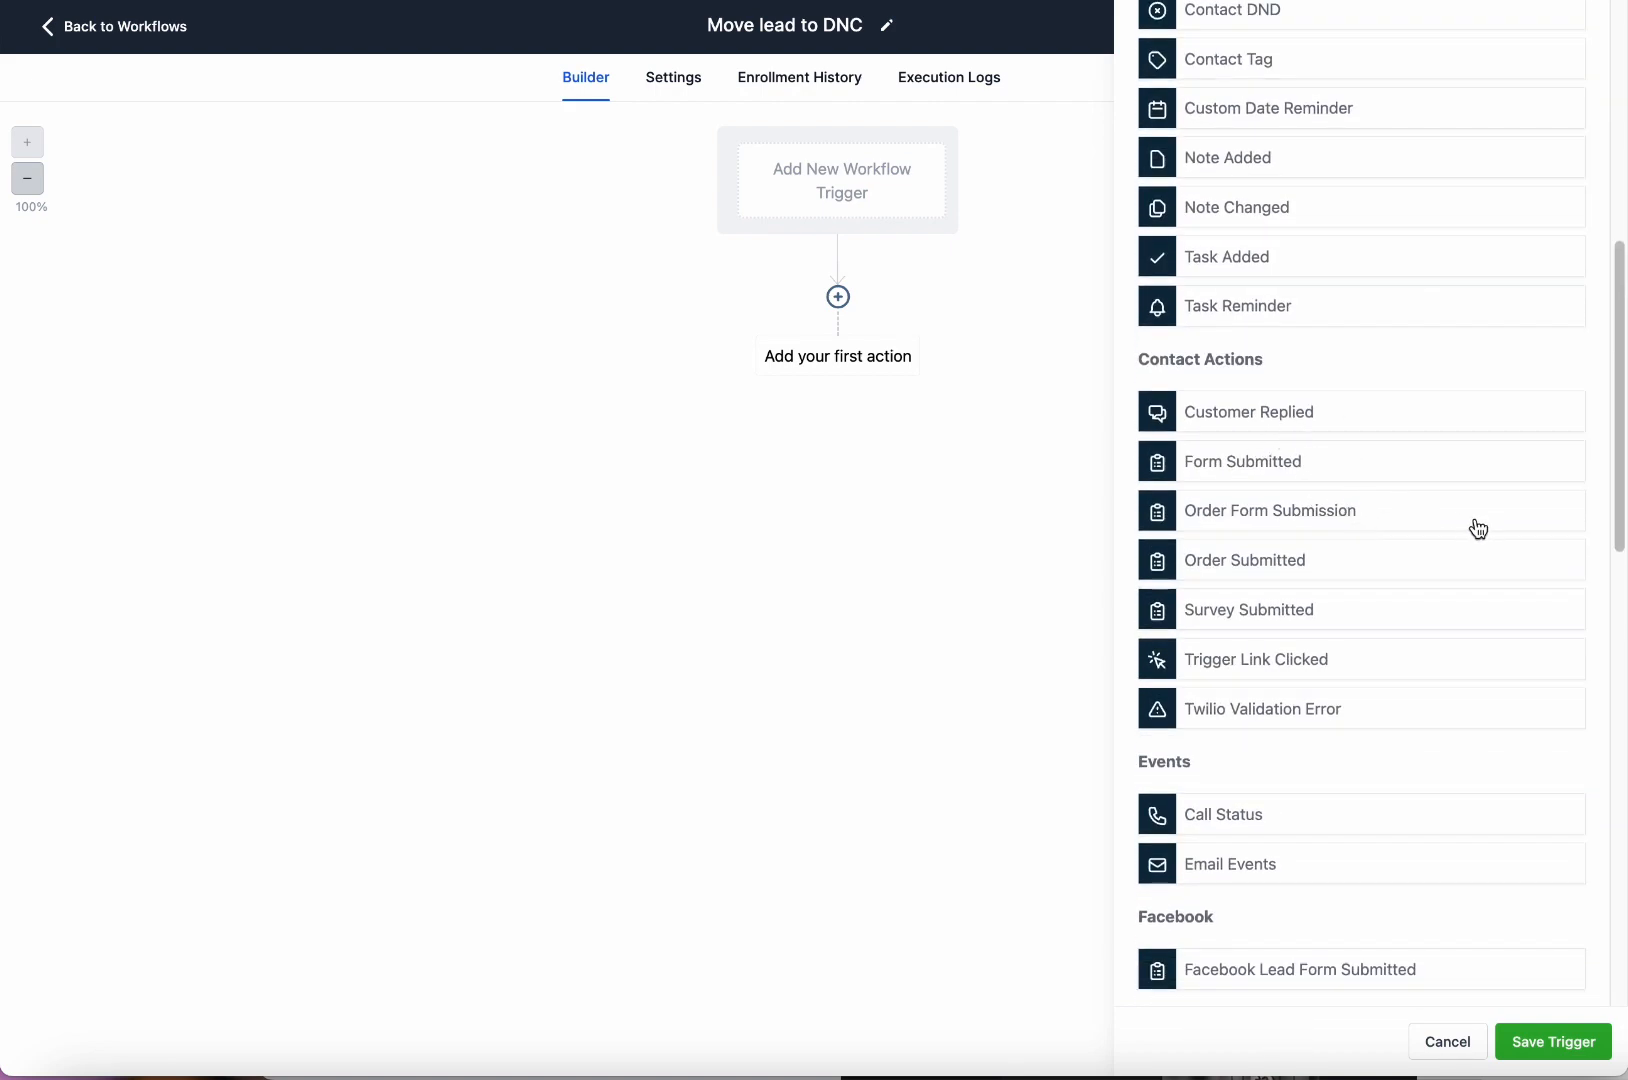
scroll(1353, 639, down, 1)
scroll(1353, 639, down, 4)
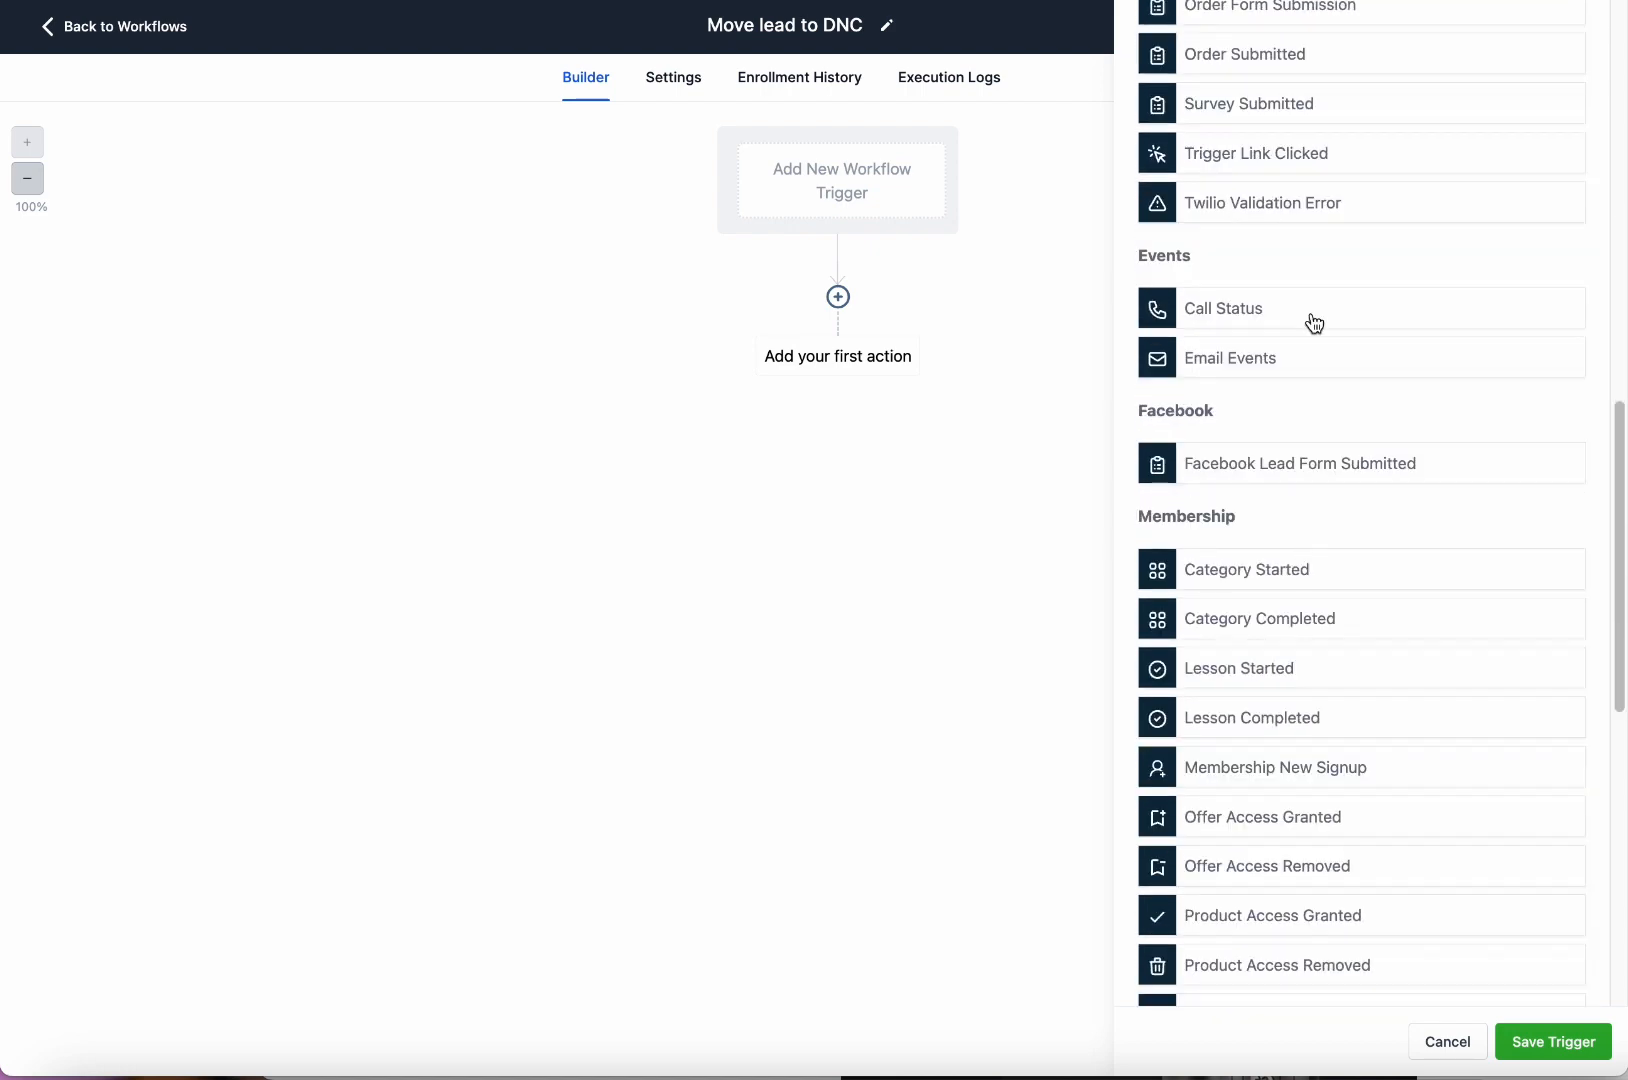
scroll(1420, 637, down, 3)
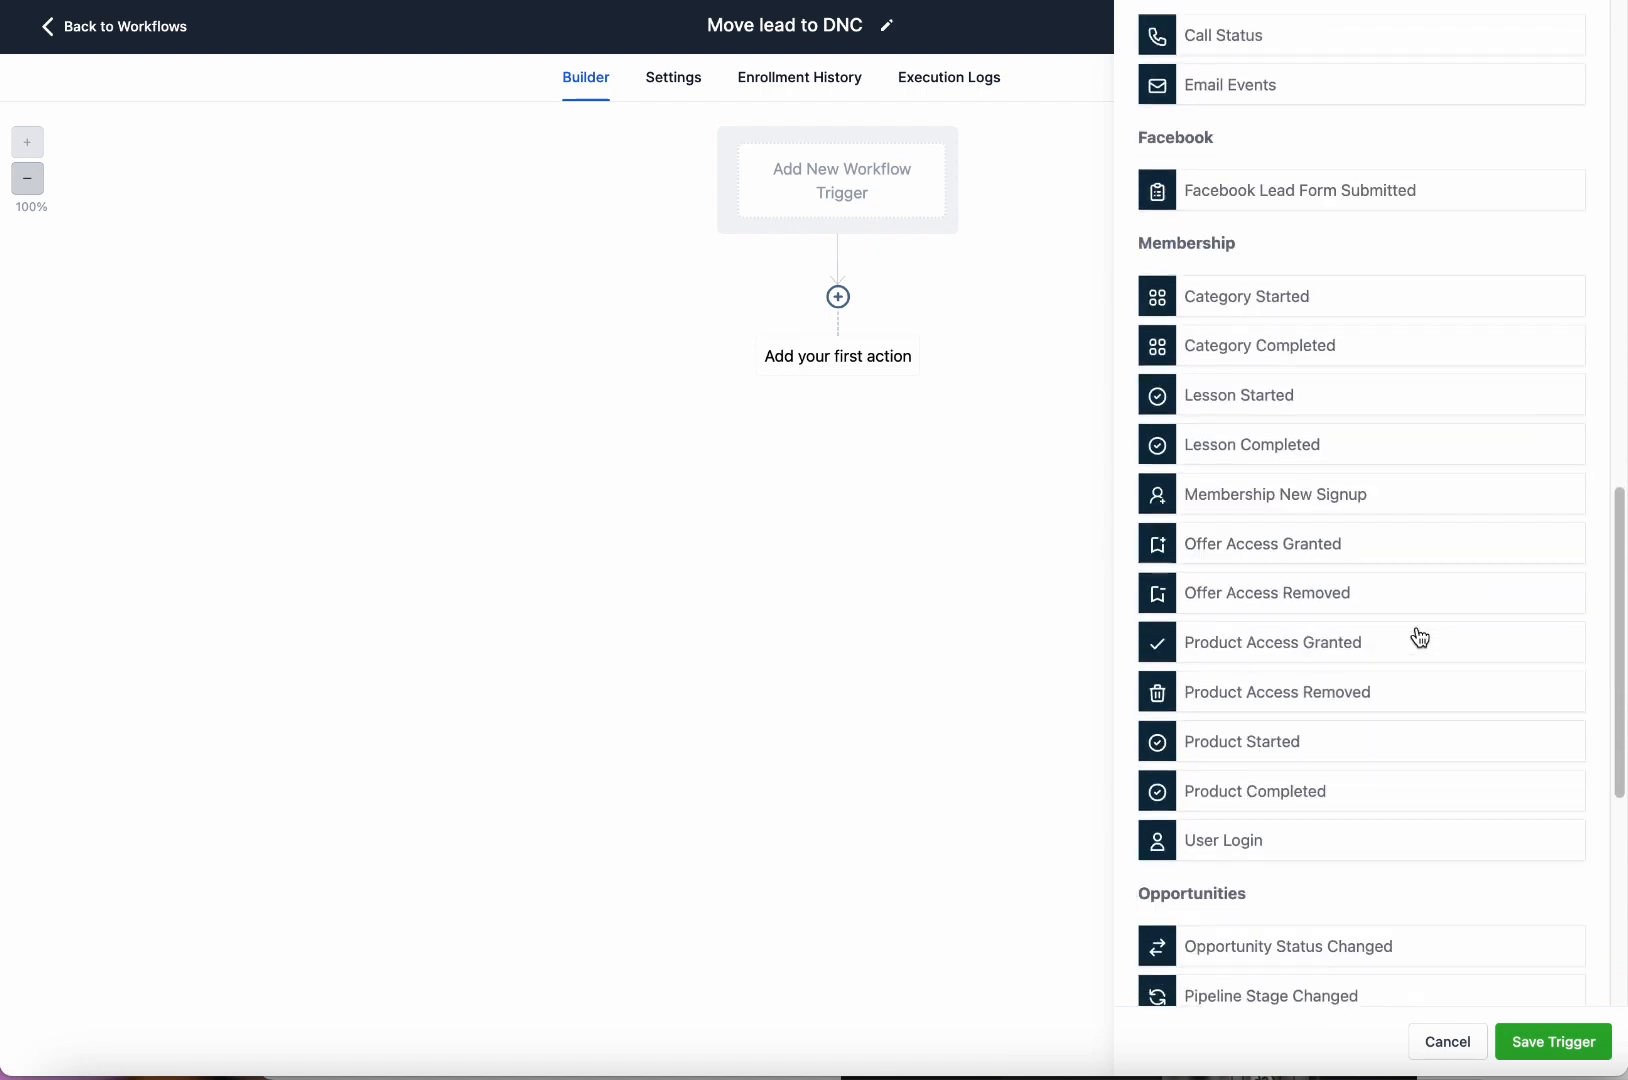
scroll(1432, 522, down, 6)
scroll(1435, 527, up, 11)
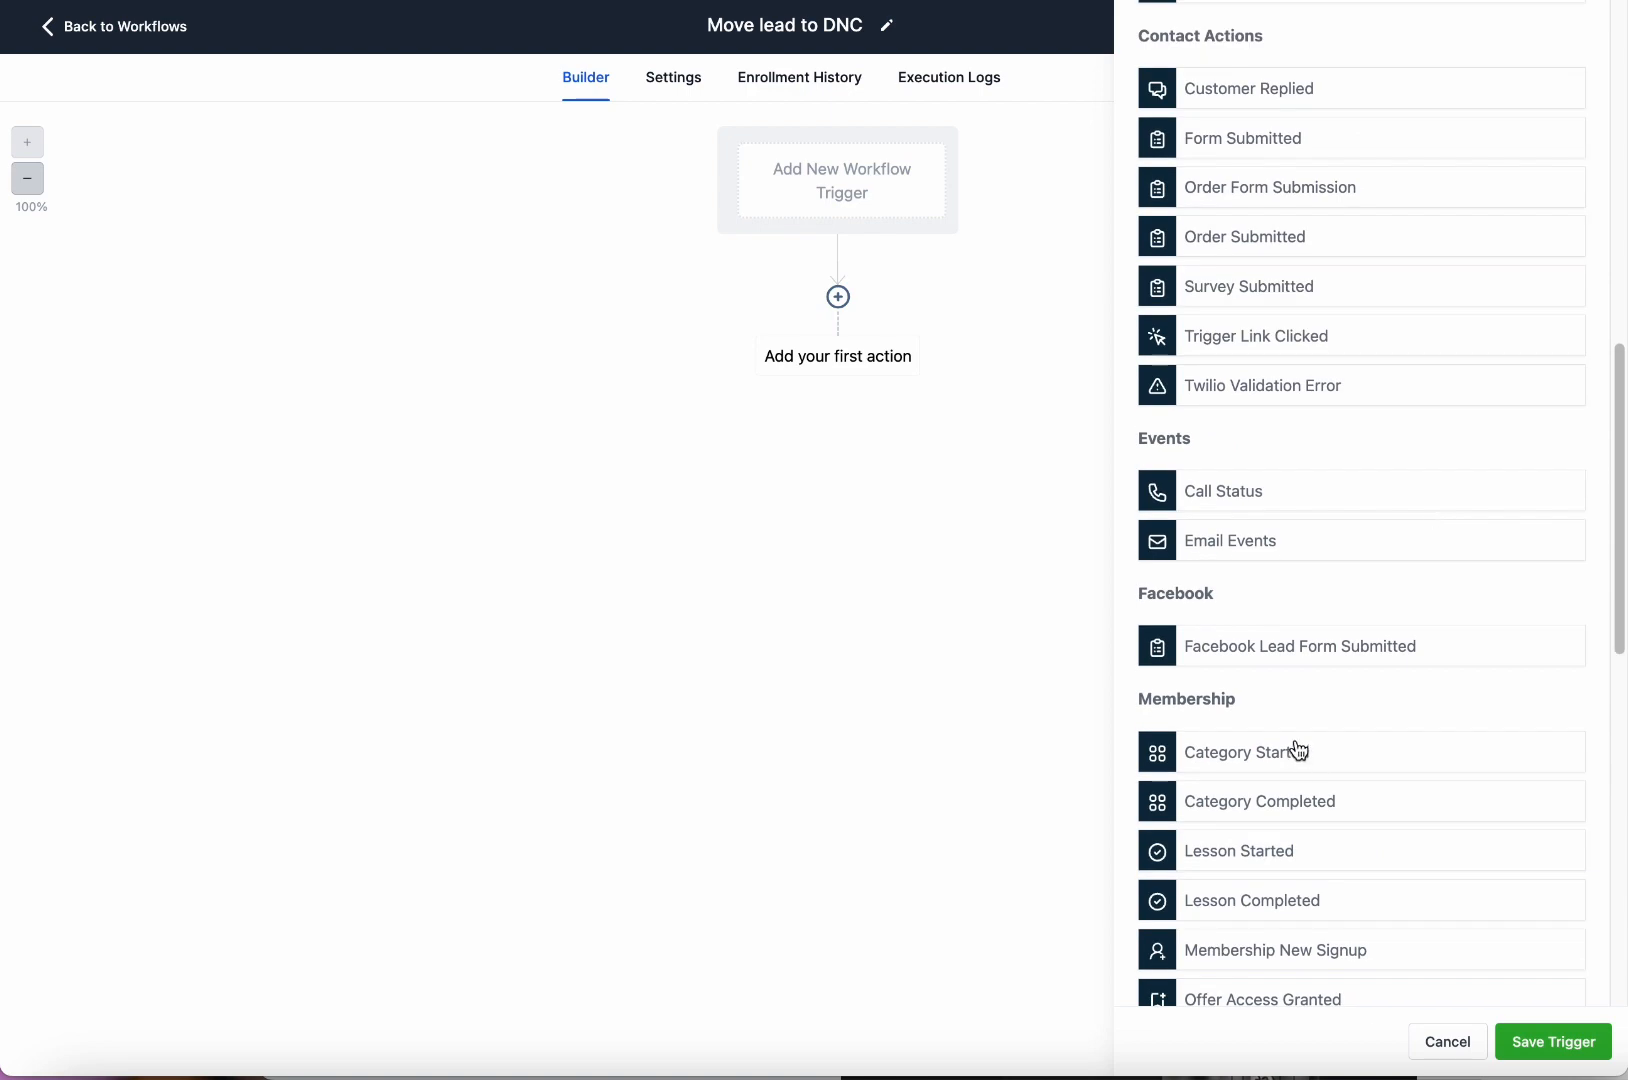
scroll(1290, 700, down, 3)
scroll(1319, 571, down, 4)
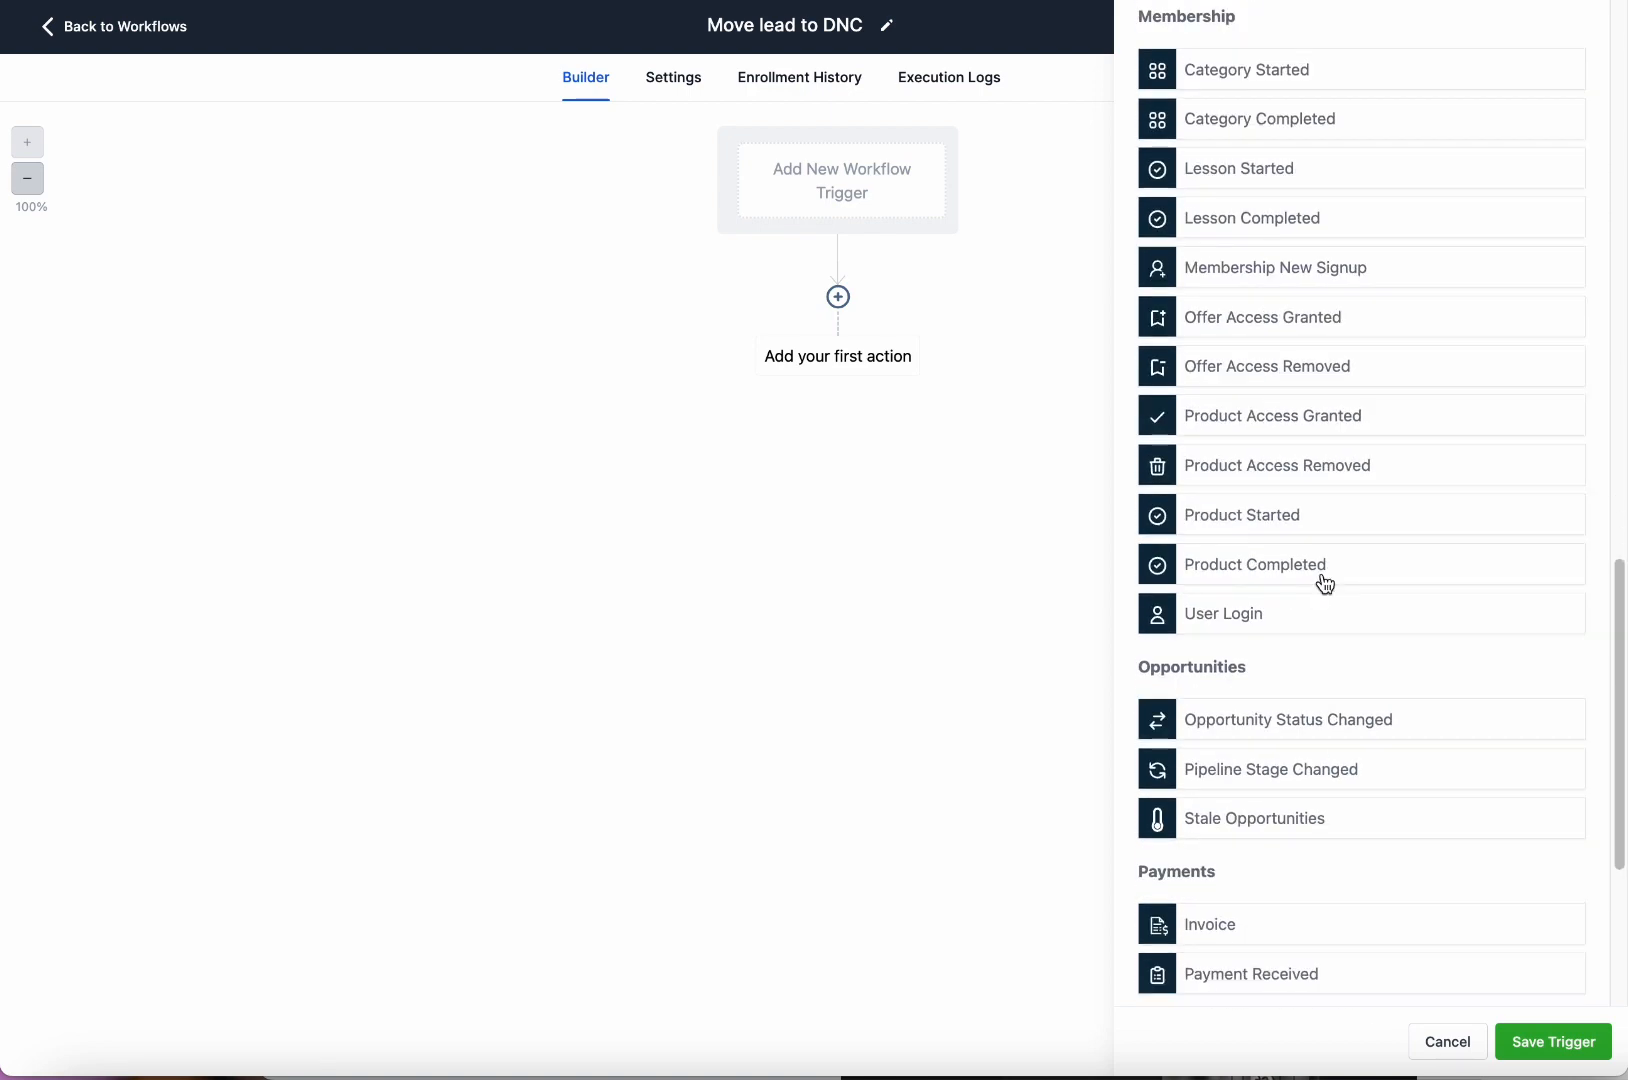
scroll(1367, 627, down, 3)
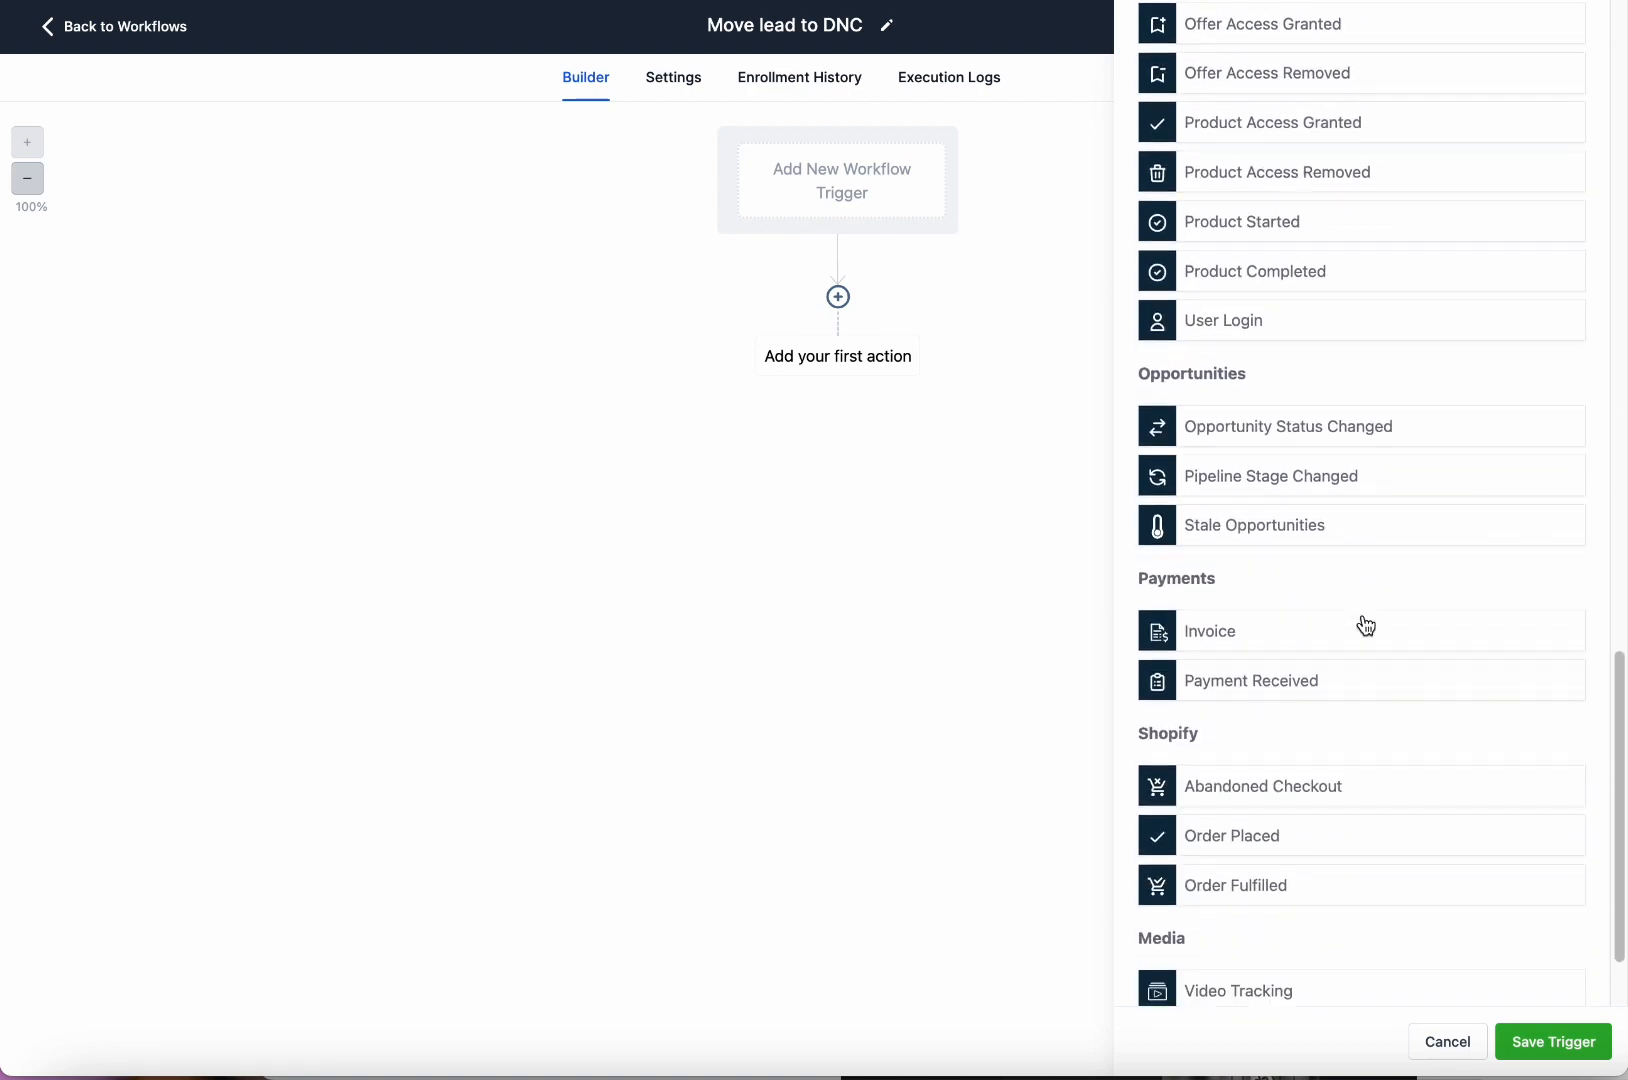
scroll(1365, 623, up, 12)
scroll(1367, 621, down, 2)
scroll(1367, 621, down, 5)
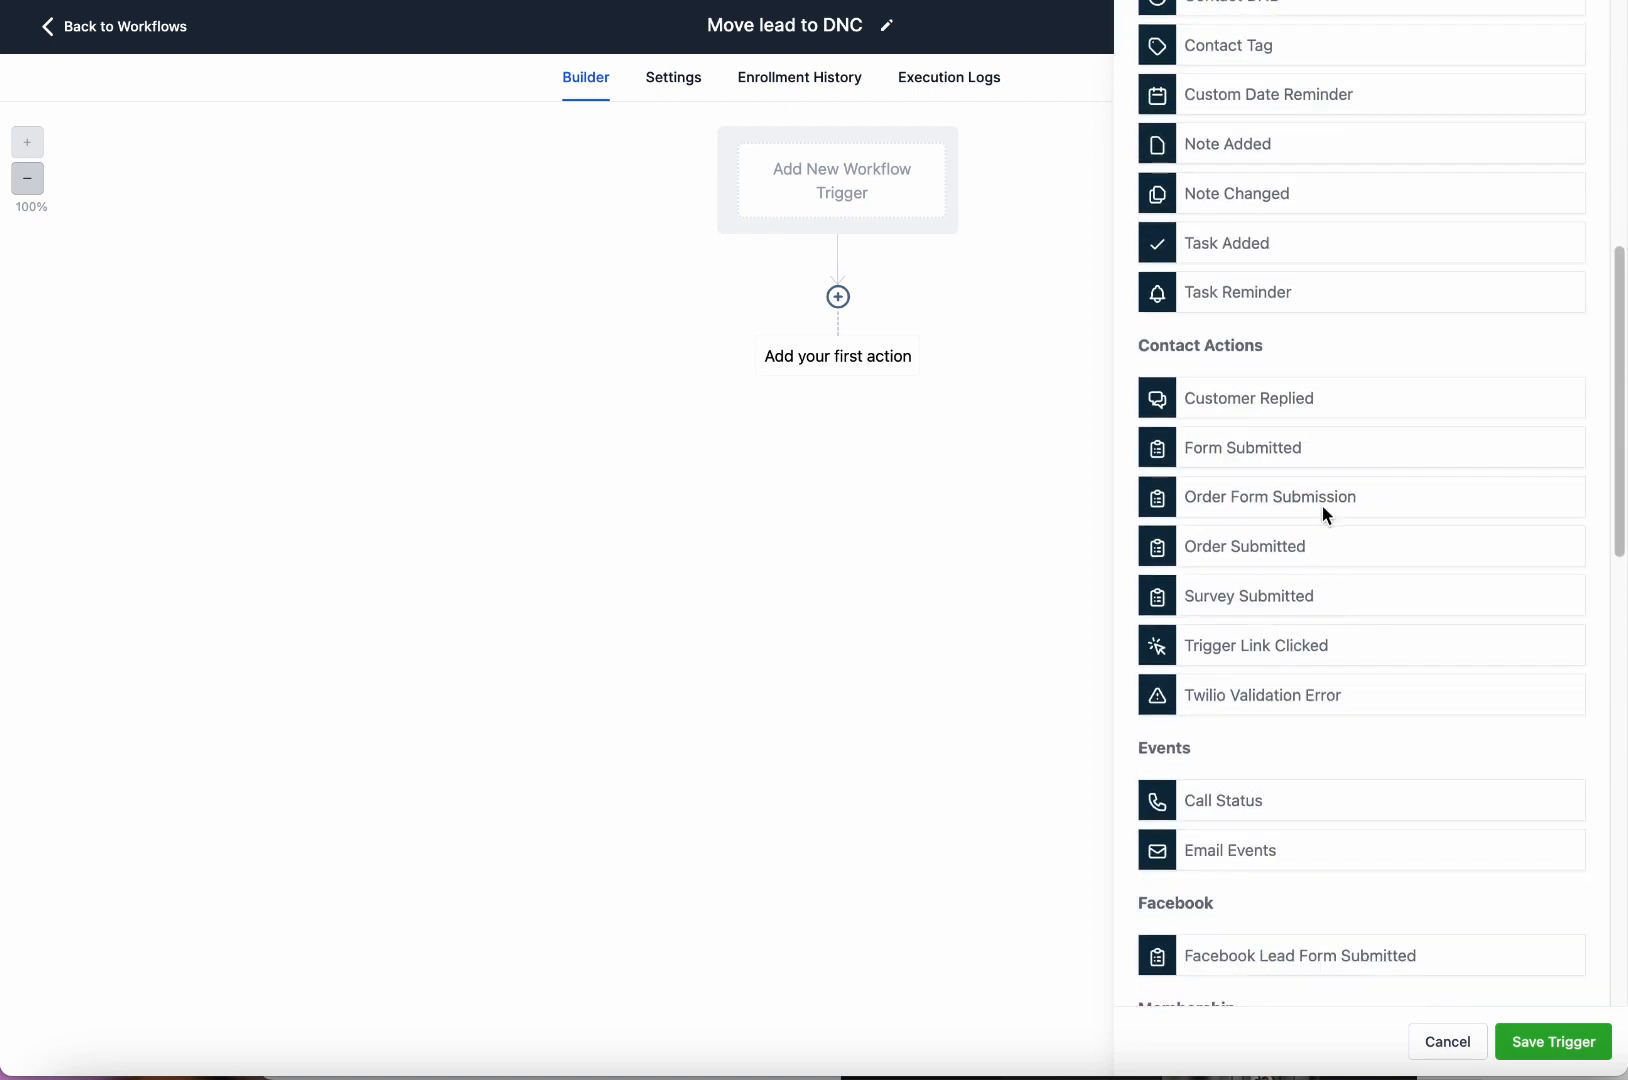
scroll(1305, 480, up, 3)
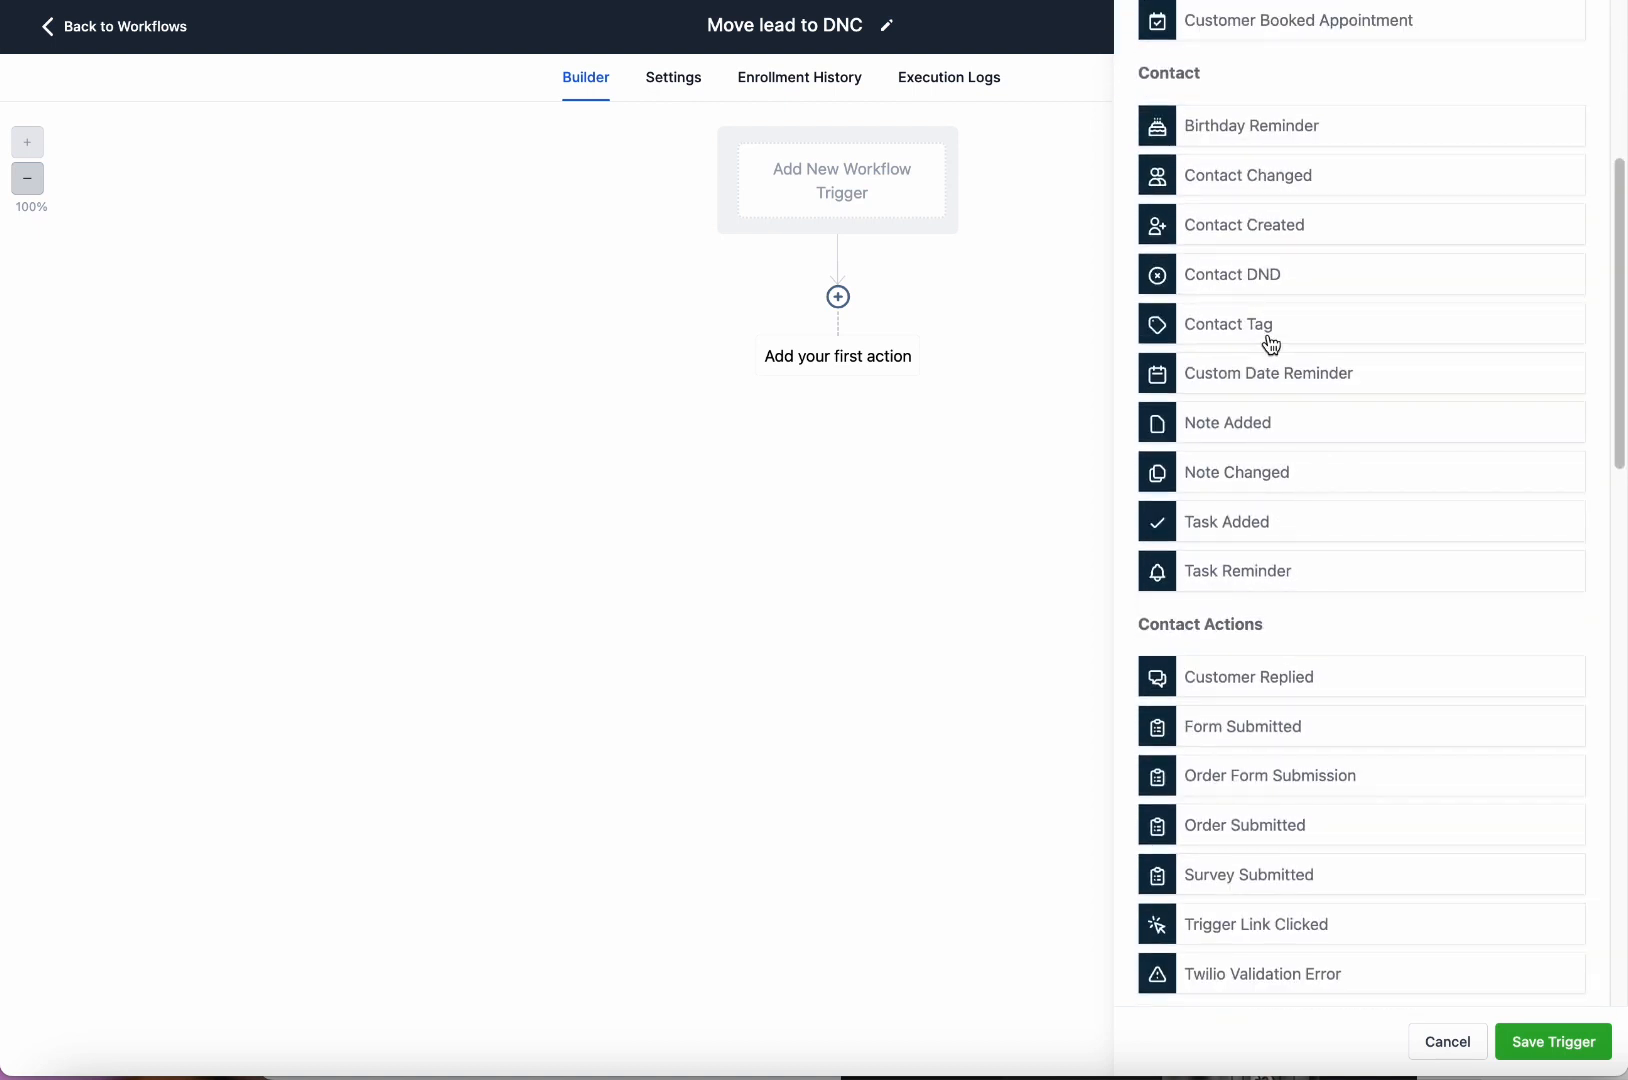
scroll(1302, 571, down, 3)
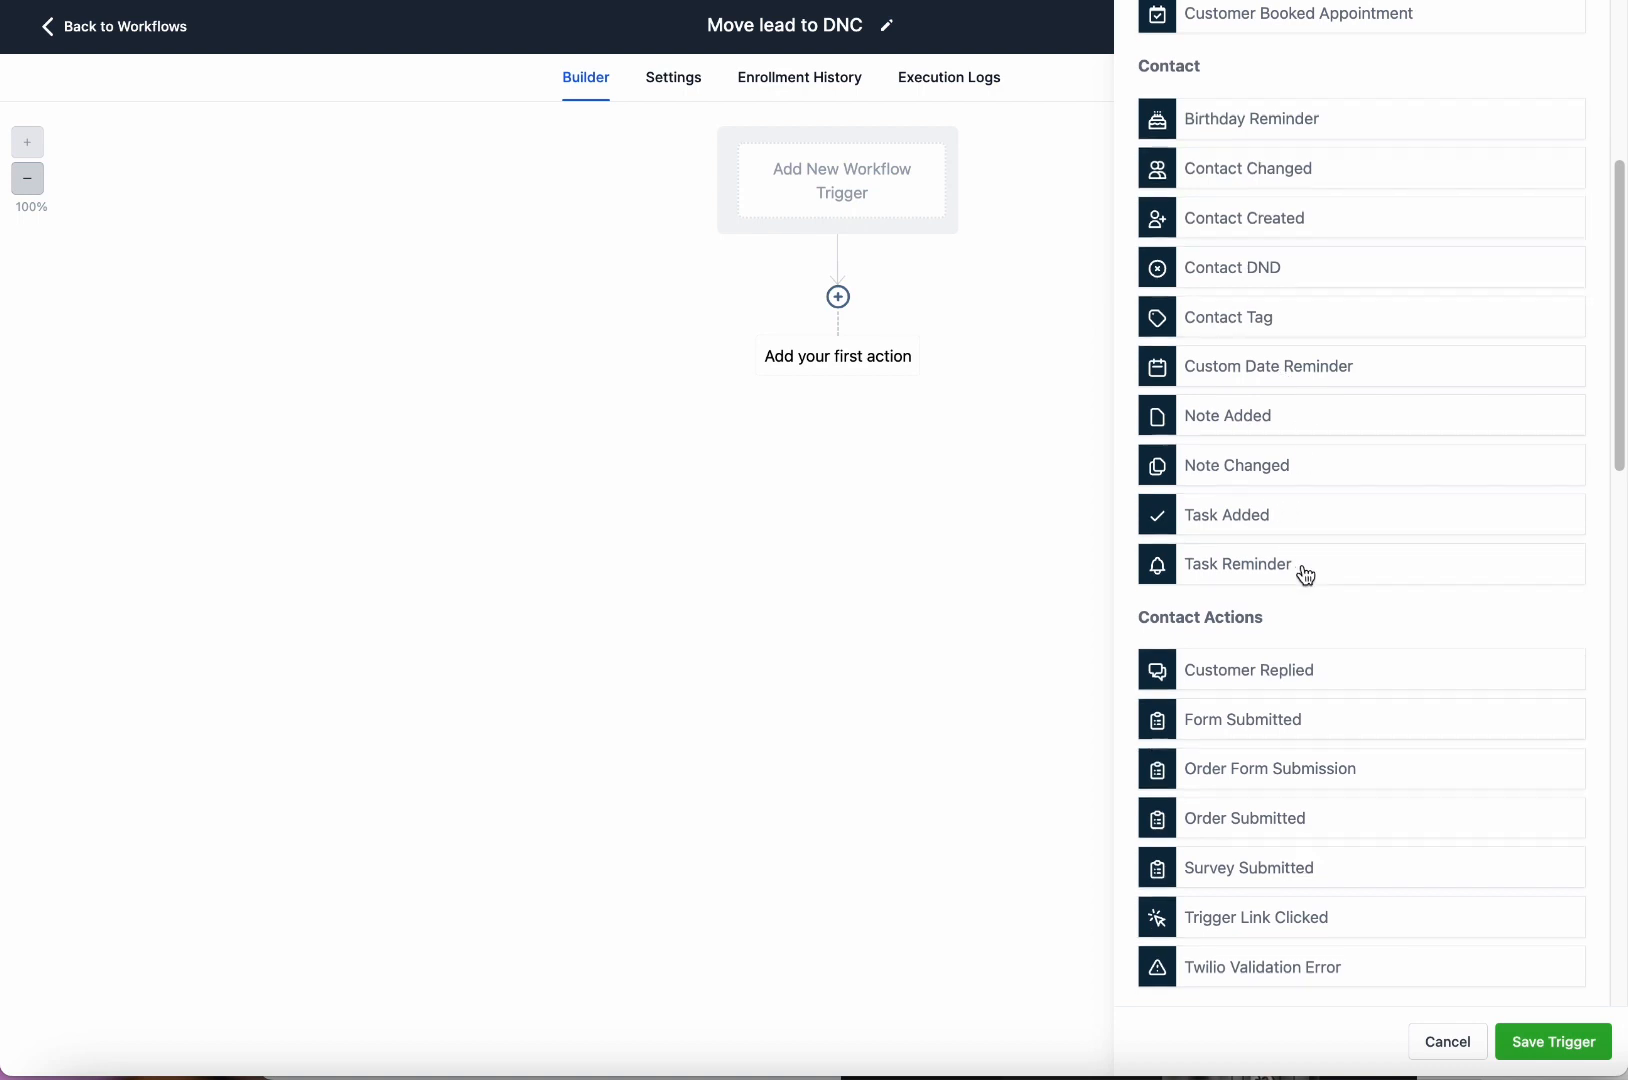
scroll(1326, 597, down, 6)
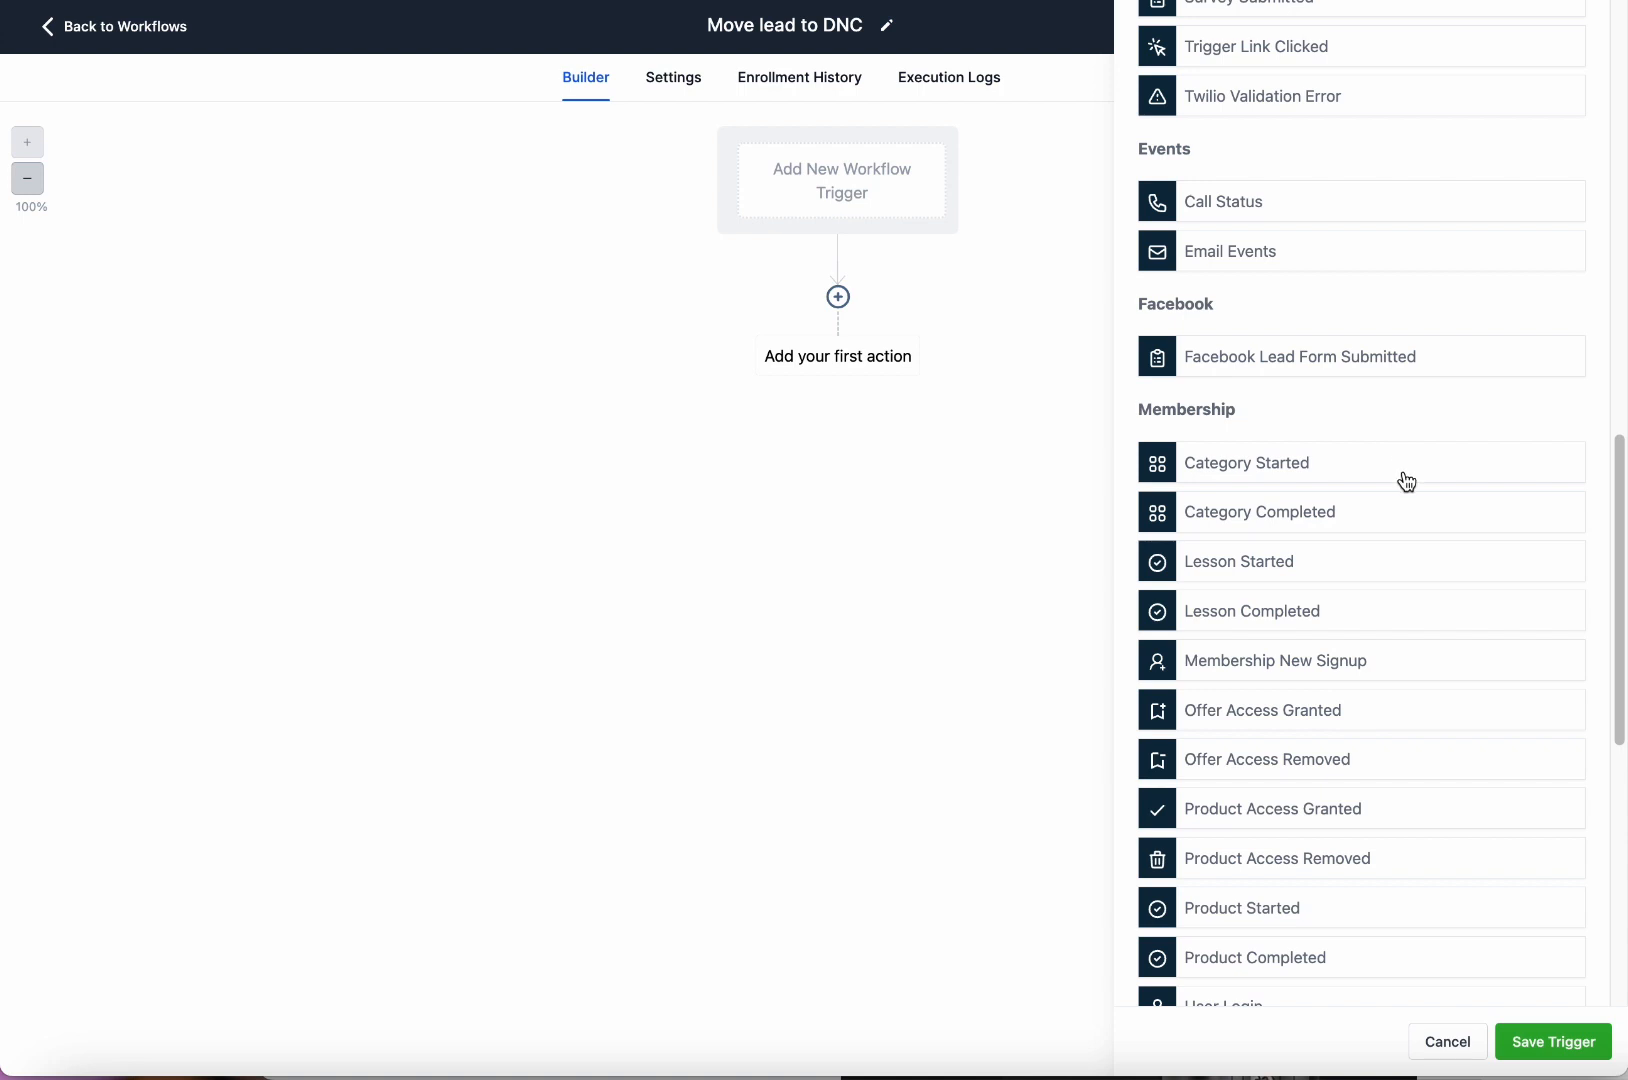
scroll(1403, 480, up, 3)
scroll(1391, 505, up, 3)
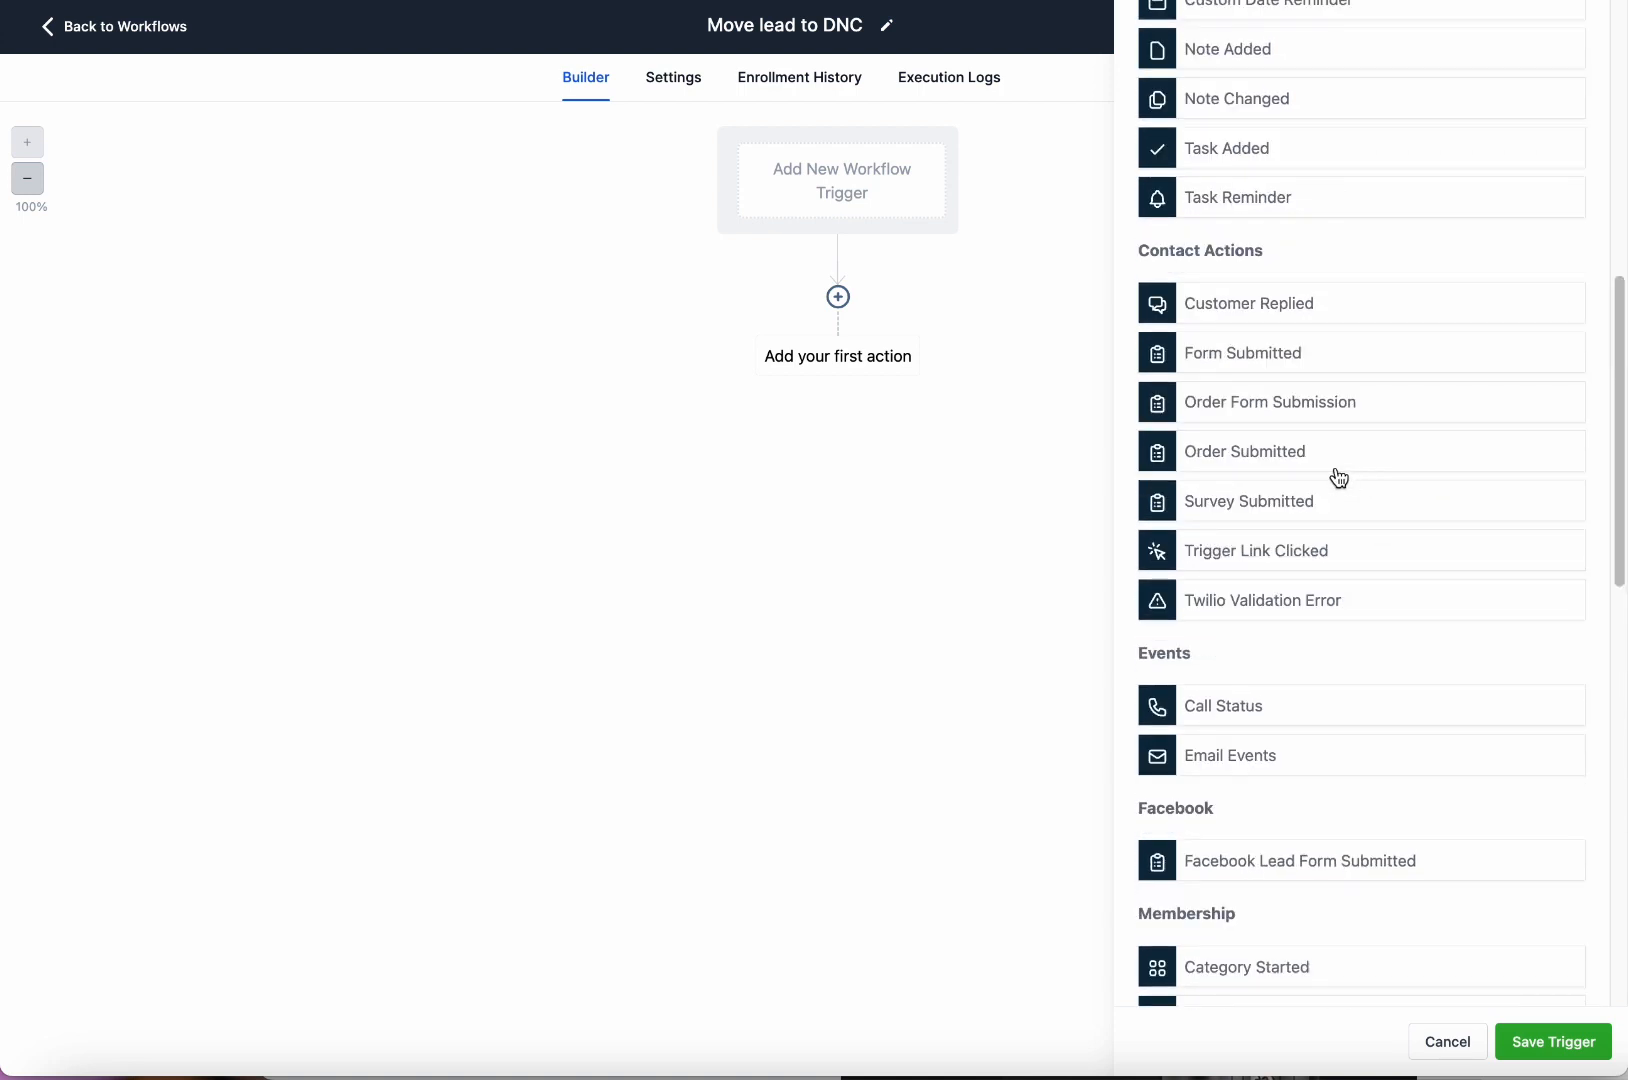
click(1300, 320)
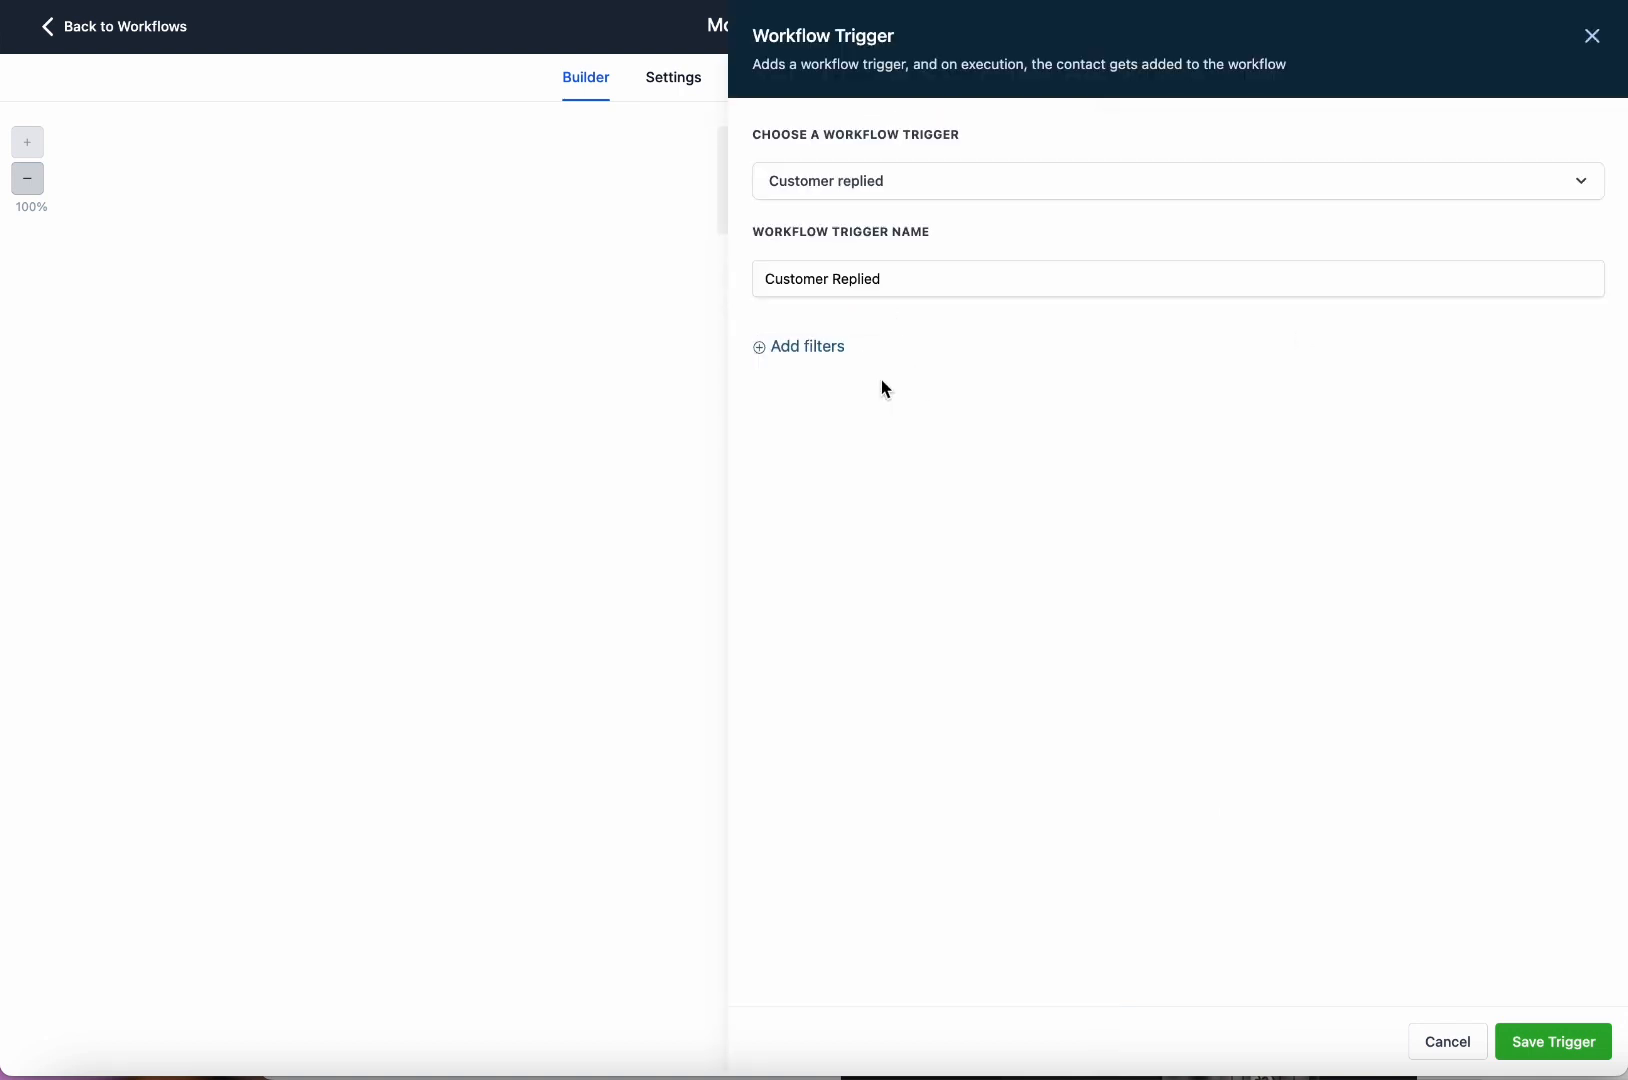
Add an 'Exact match phrase' filter to the Customer Replied trigger with the value stop.
click(818, 353)
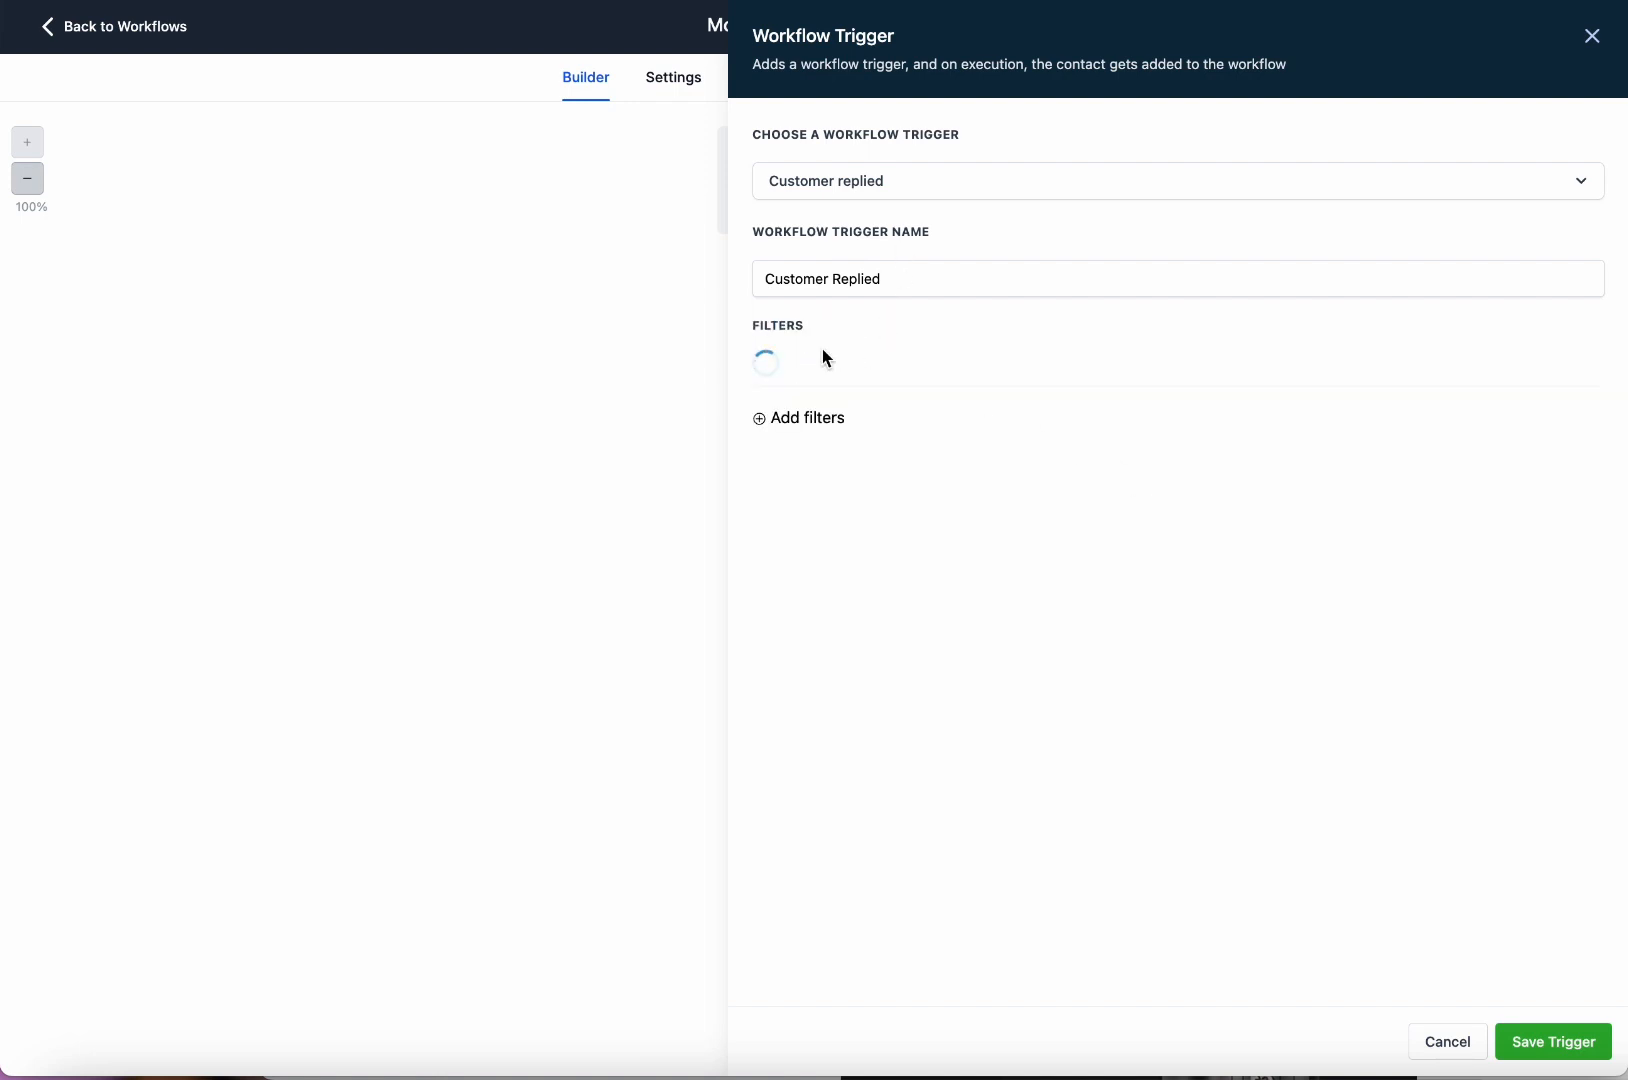
click(853, 390)
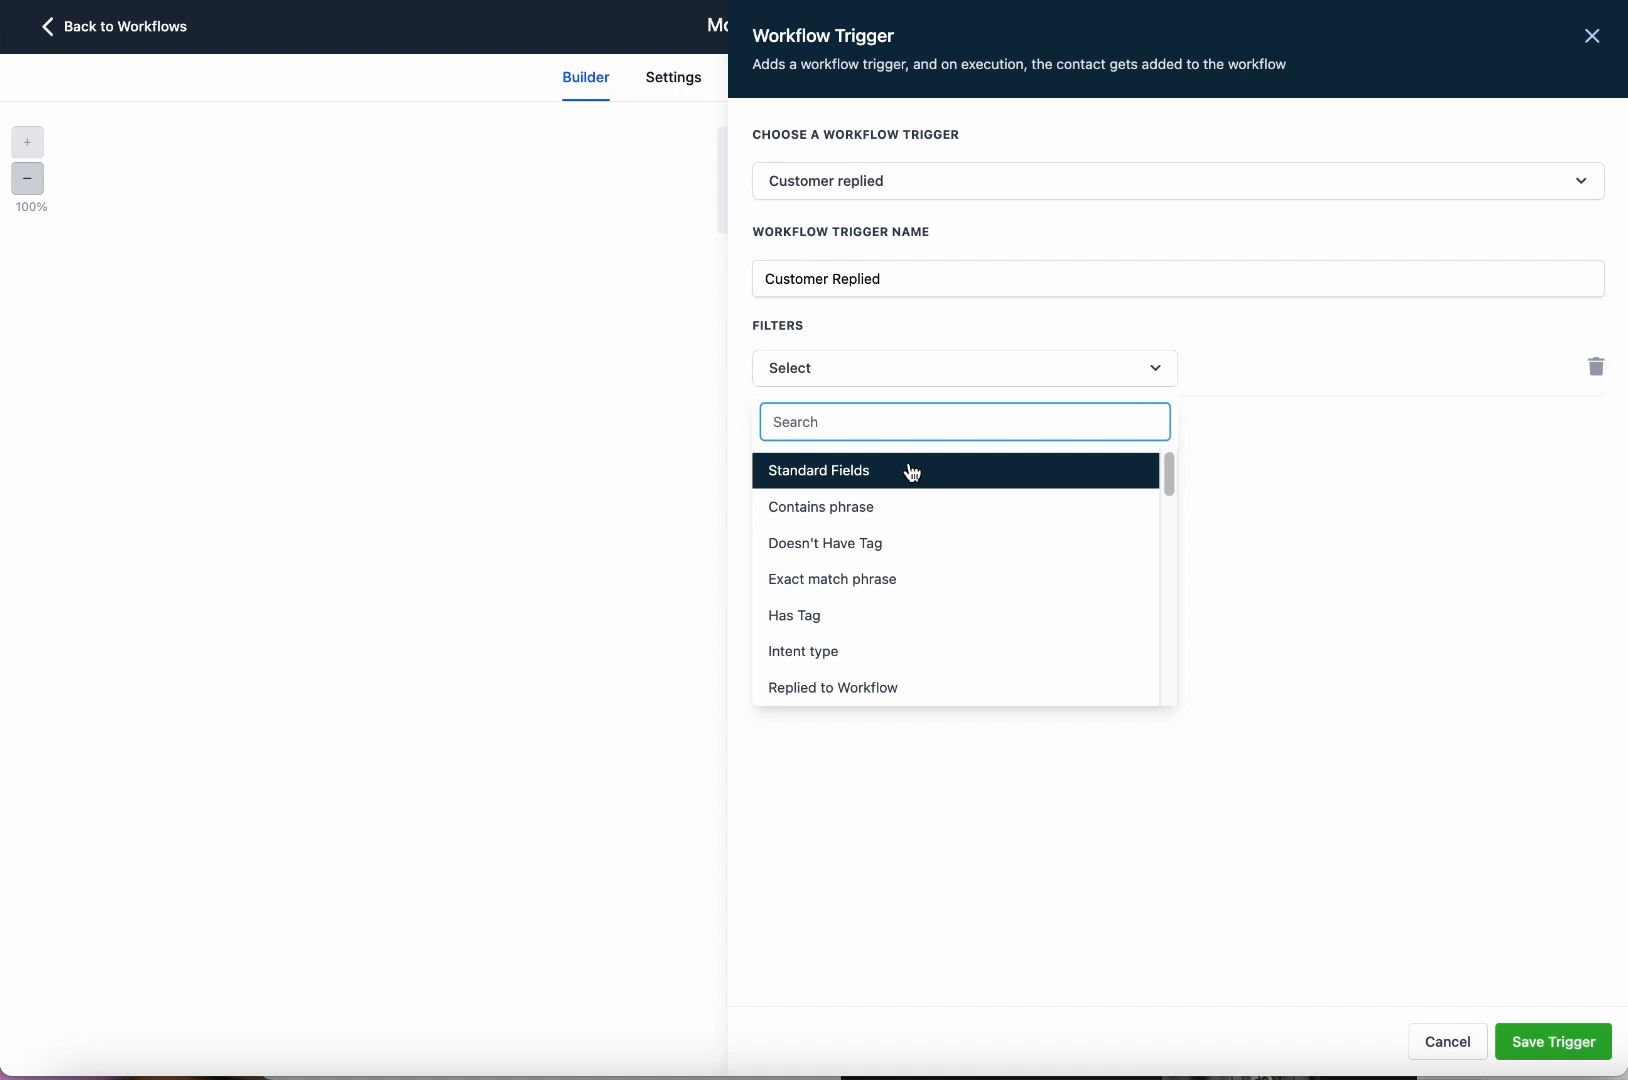
click(964, 593)
click(1258, 374)
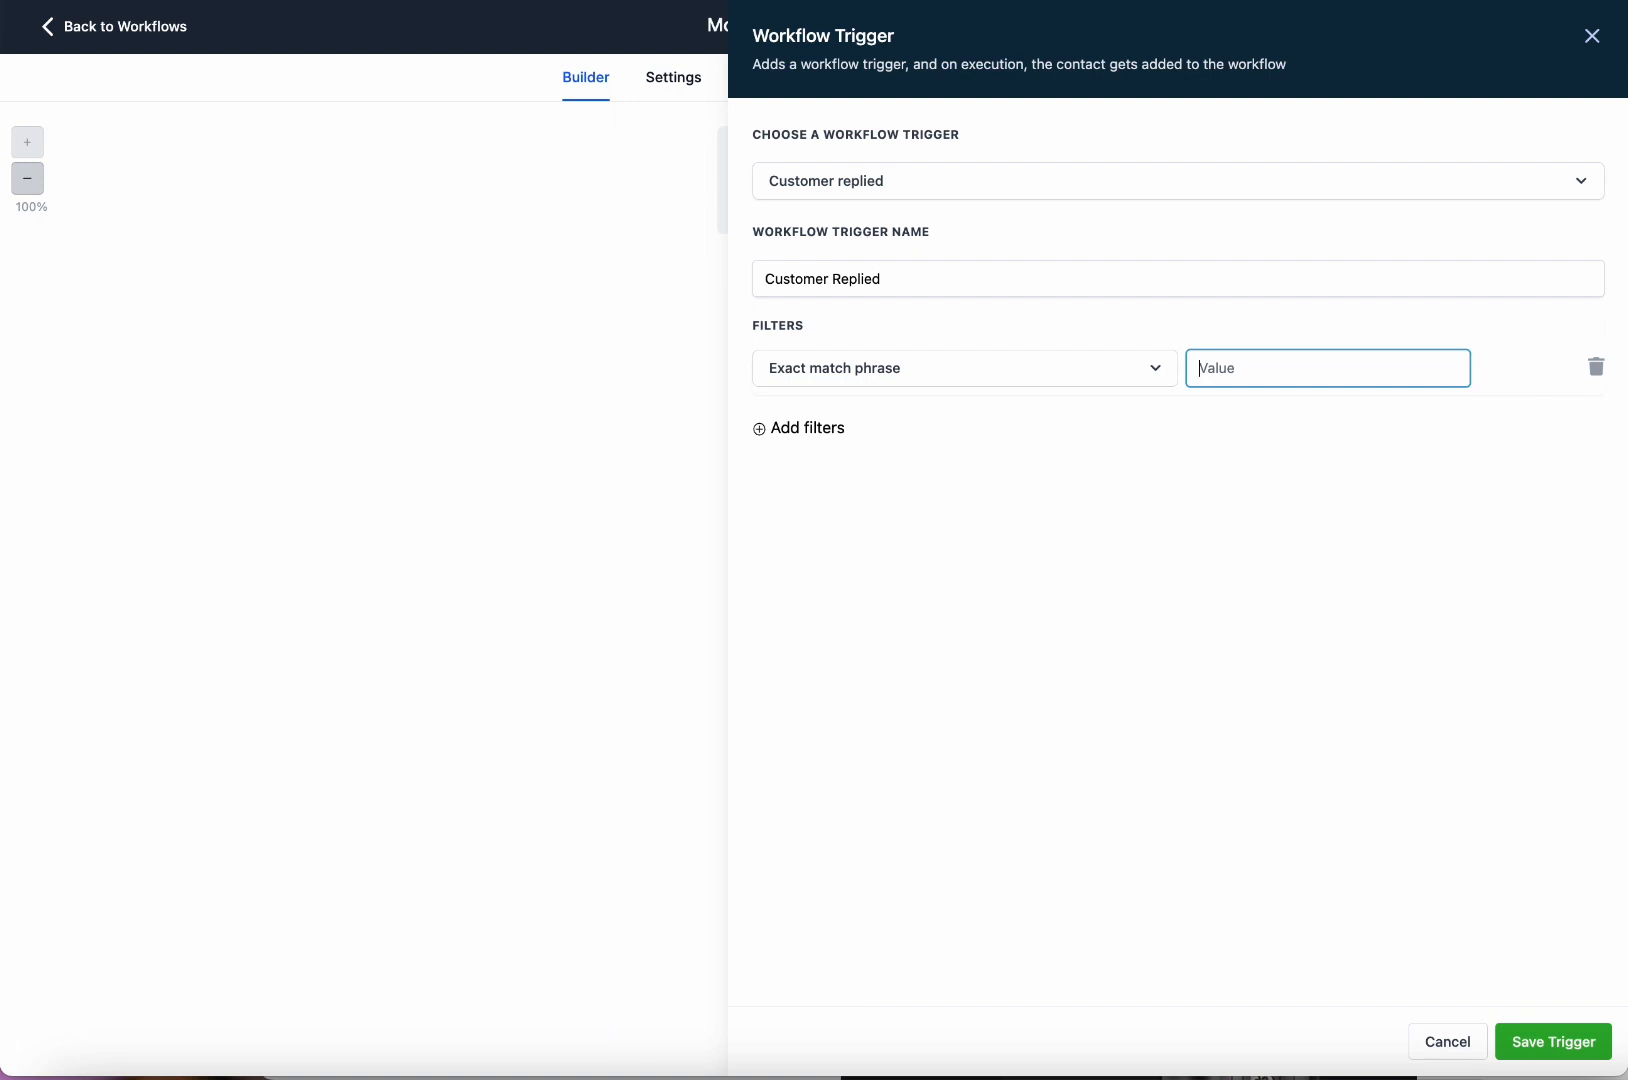
text(sot)
drag(1272, 367, 1177, 382)
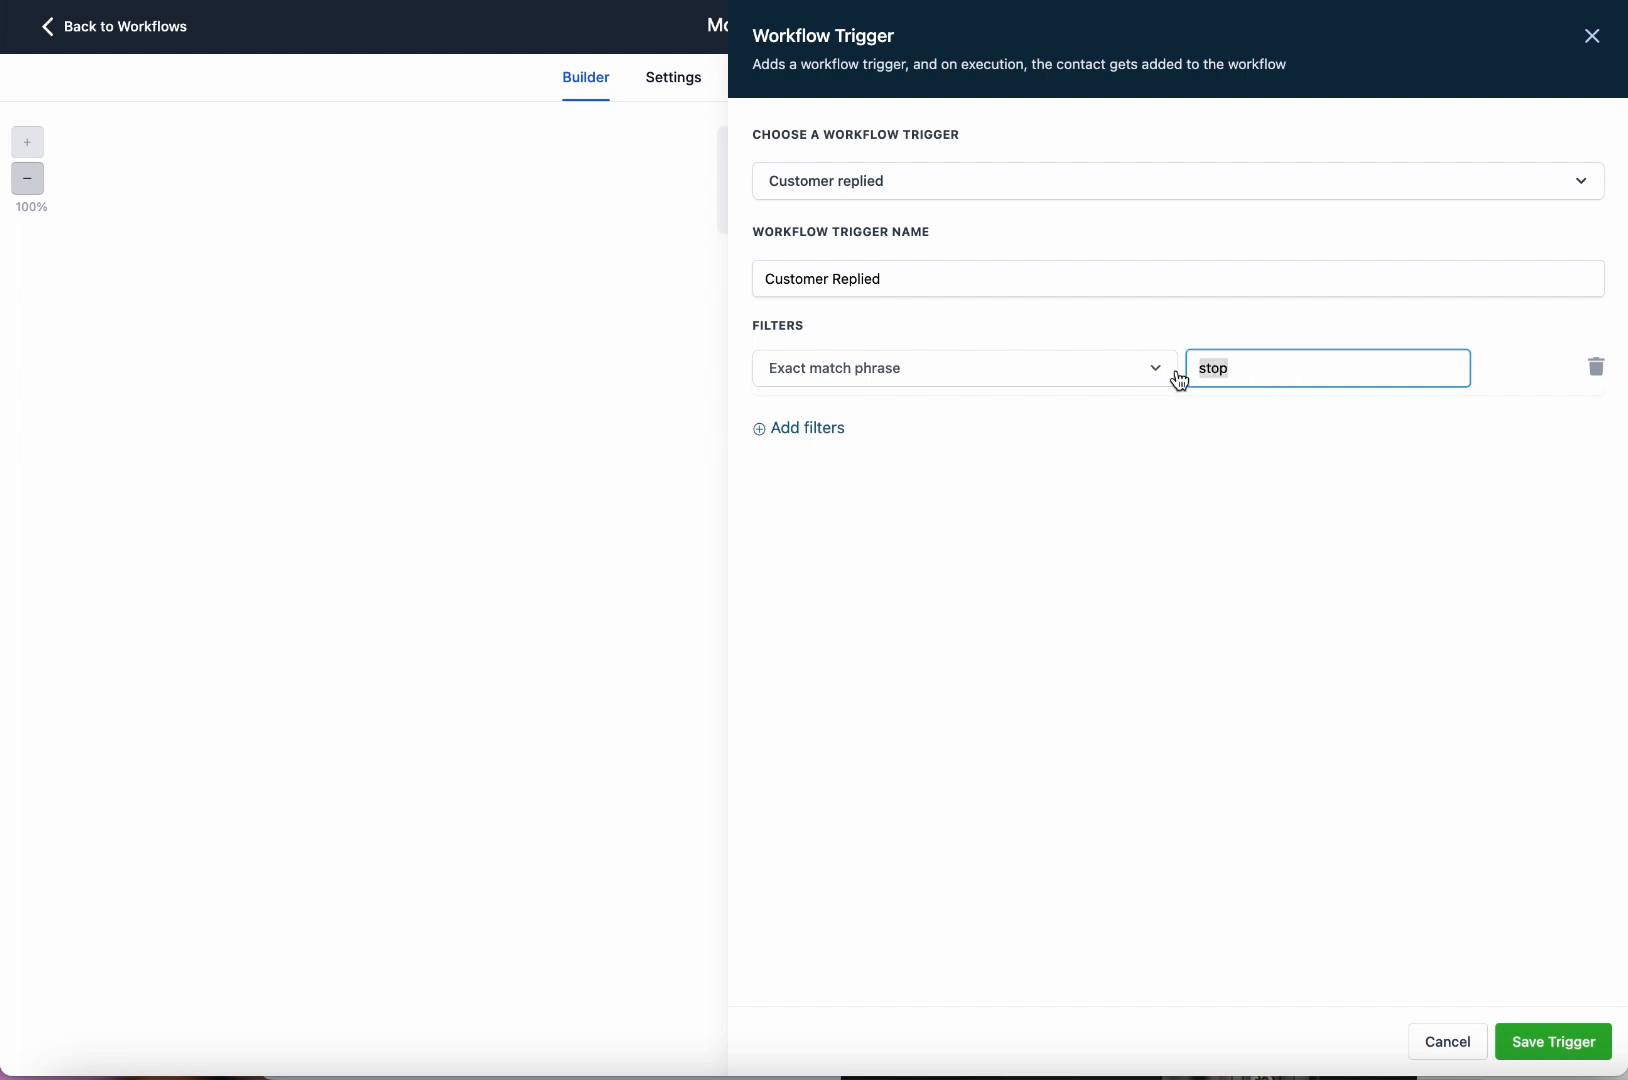
click(1239, 372)
Discard an unused second filter row and save the Customer Replied trigger.
click(829, 429)
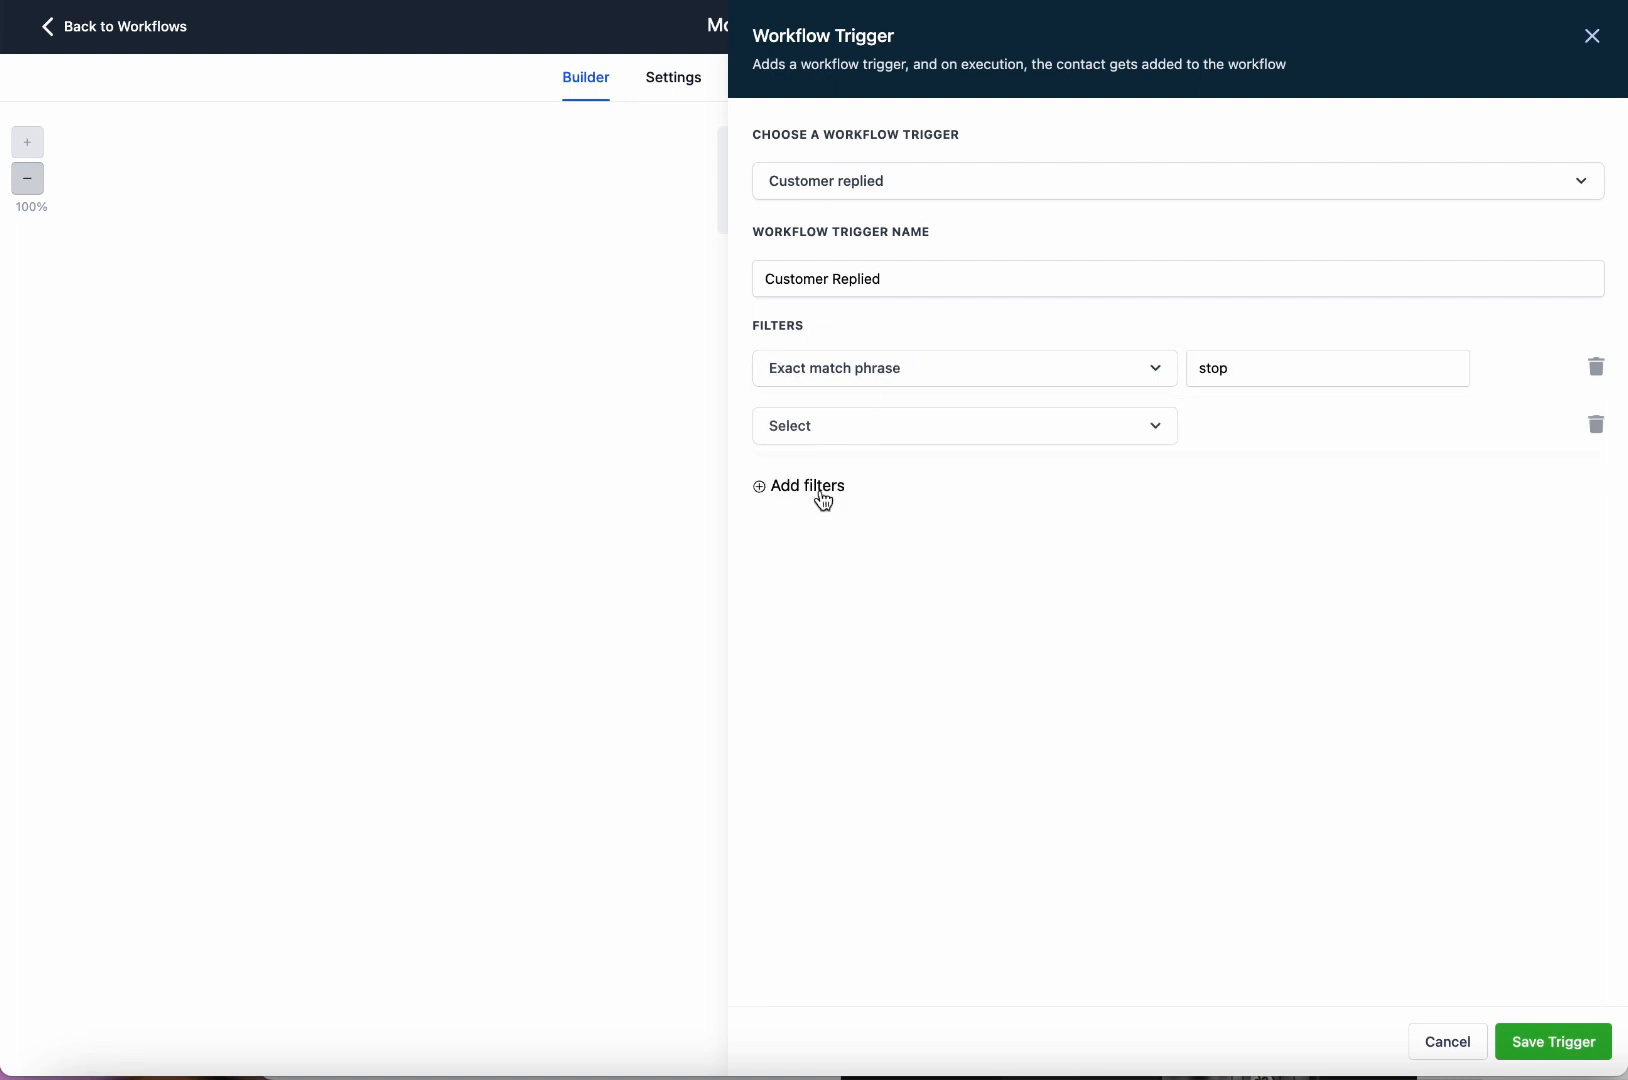
click(850, 436)
scroll(896, 627, down, 5)
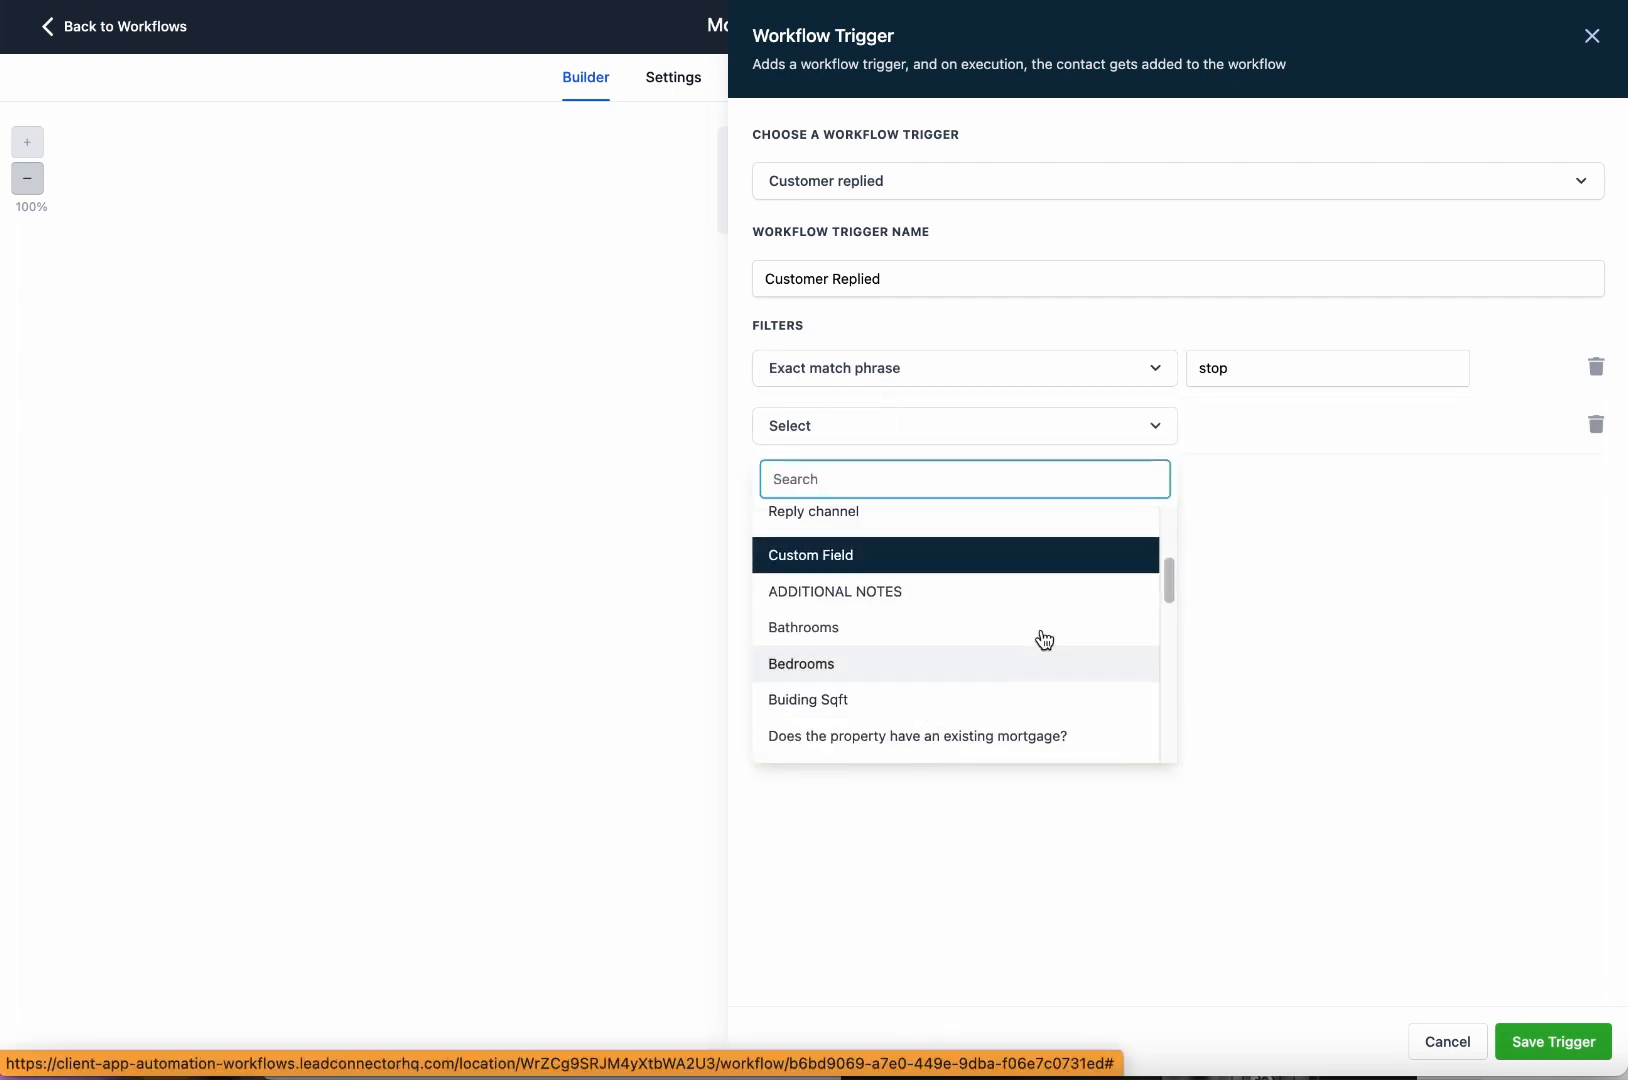
click(1350, 548)
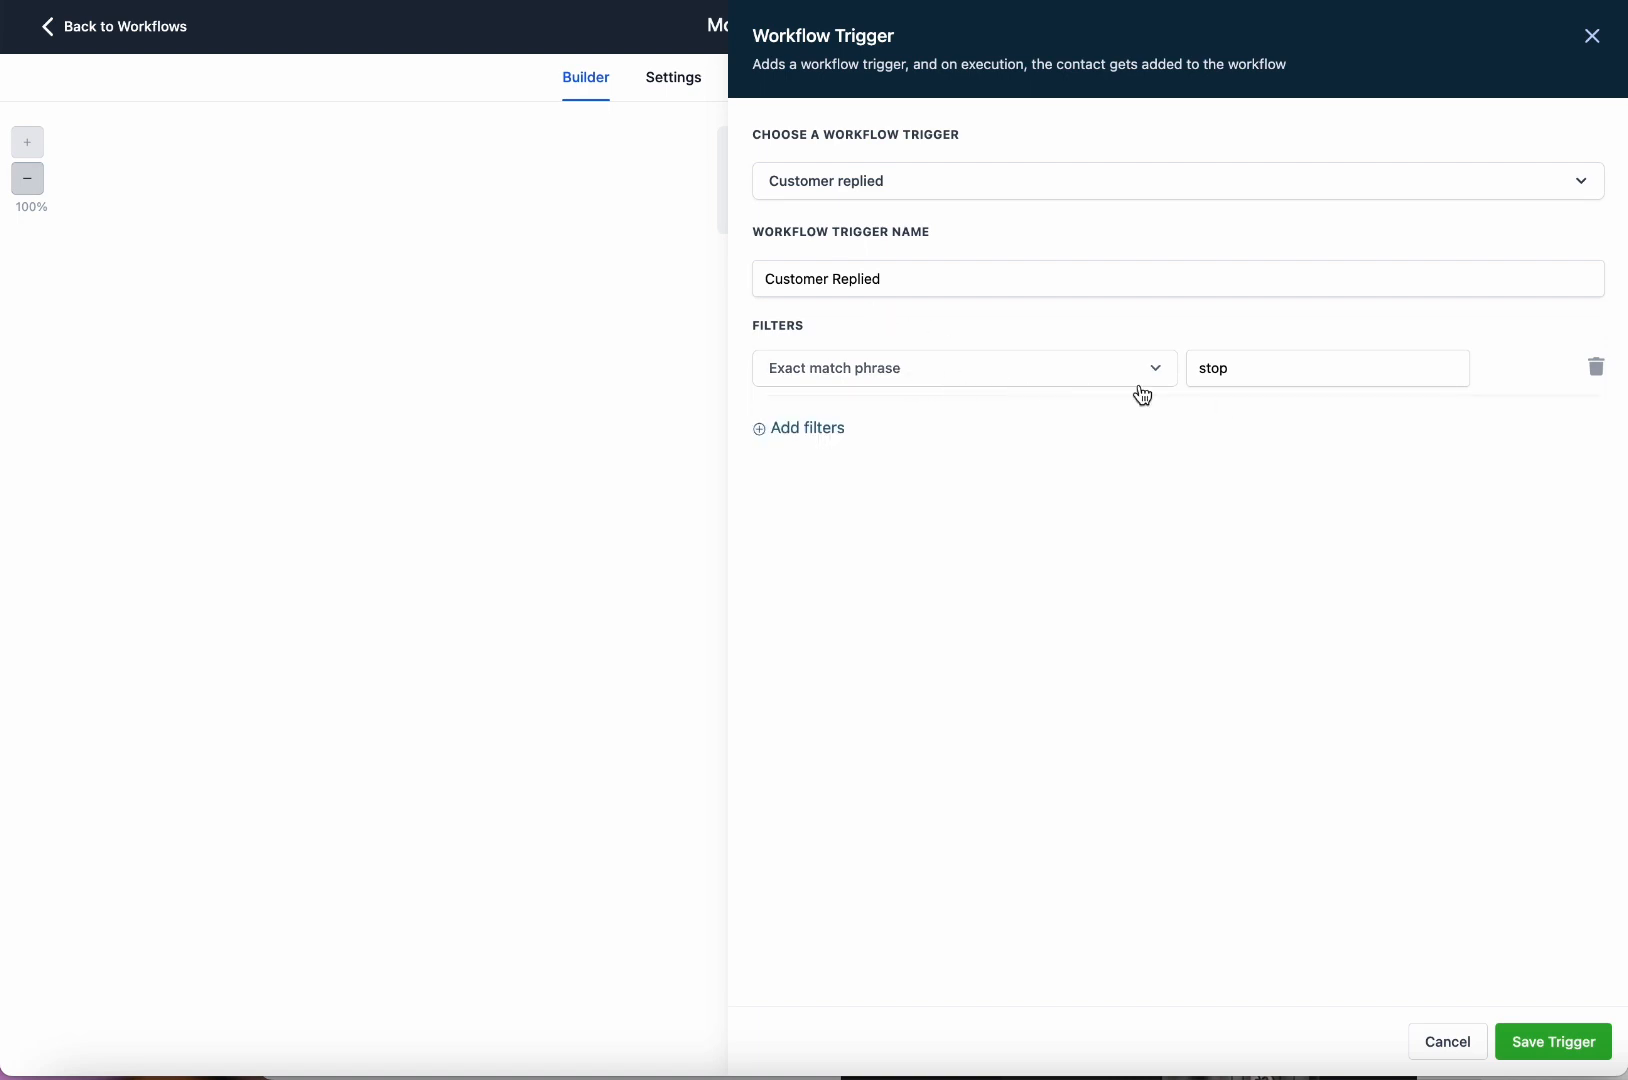
click(1338, 360)
click(1560, 1042)
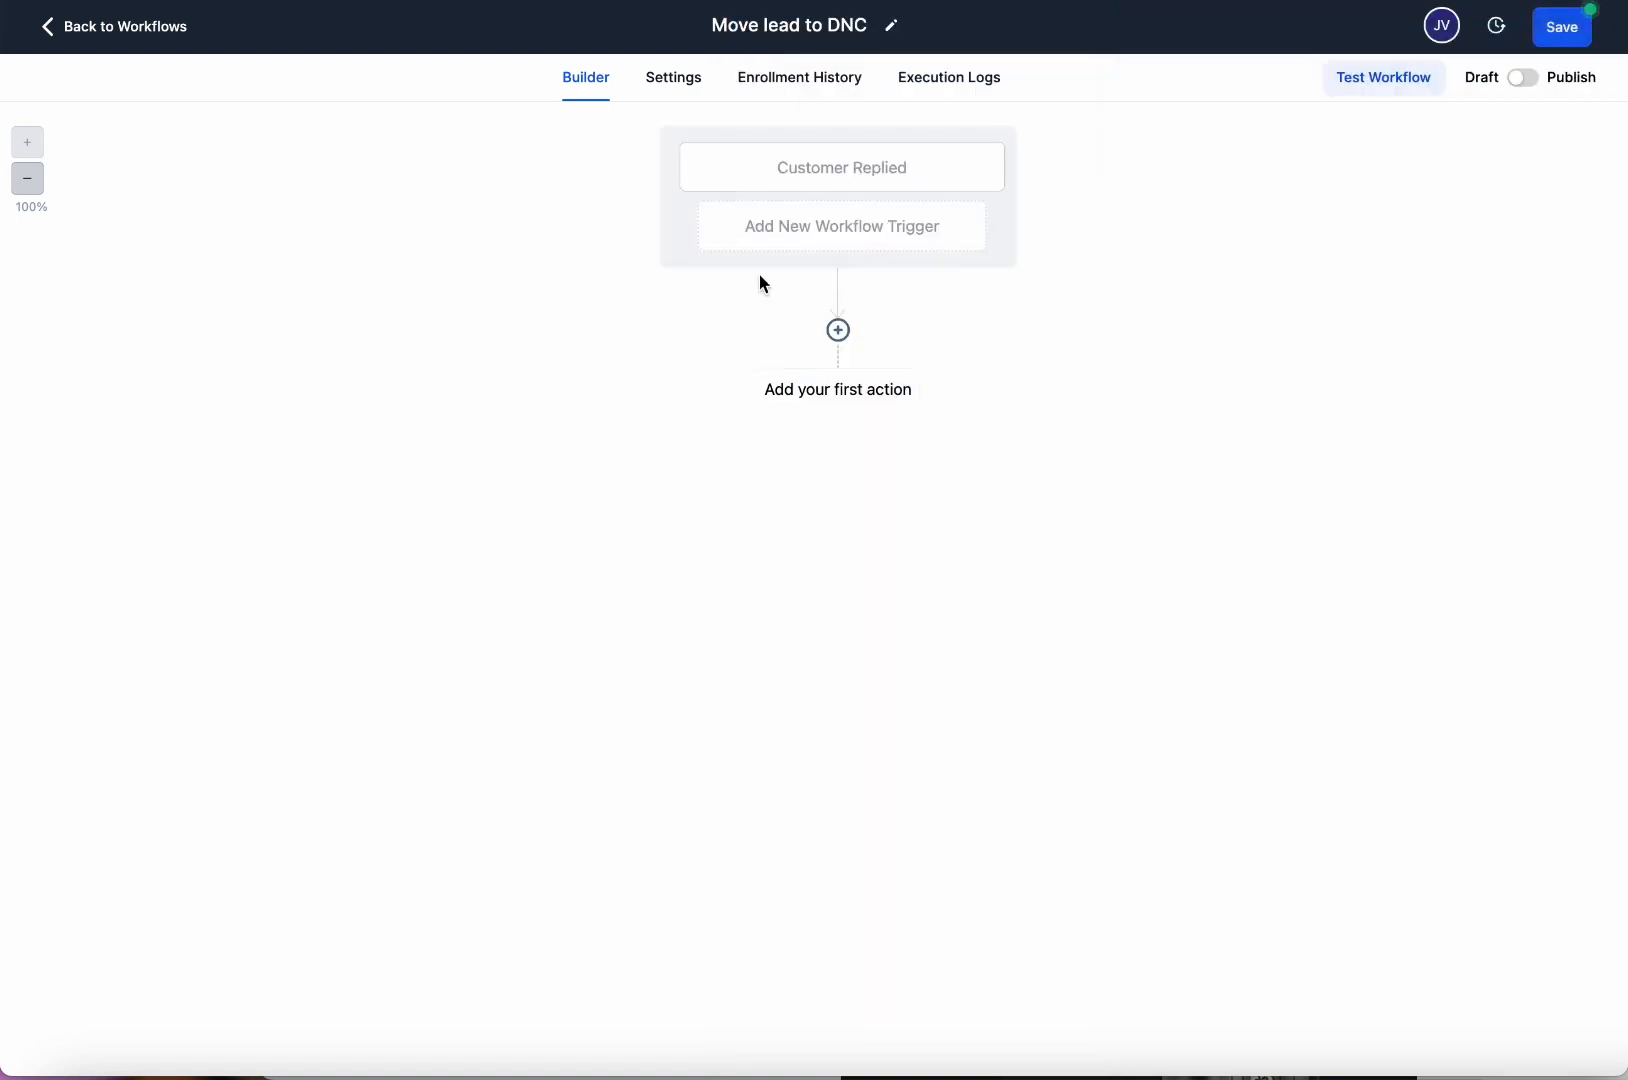
Add a second Customer Replied trigger with an exact-match phrase filter 'Stop' and save it.
click(860, 250)
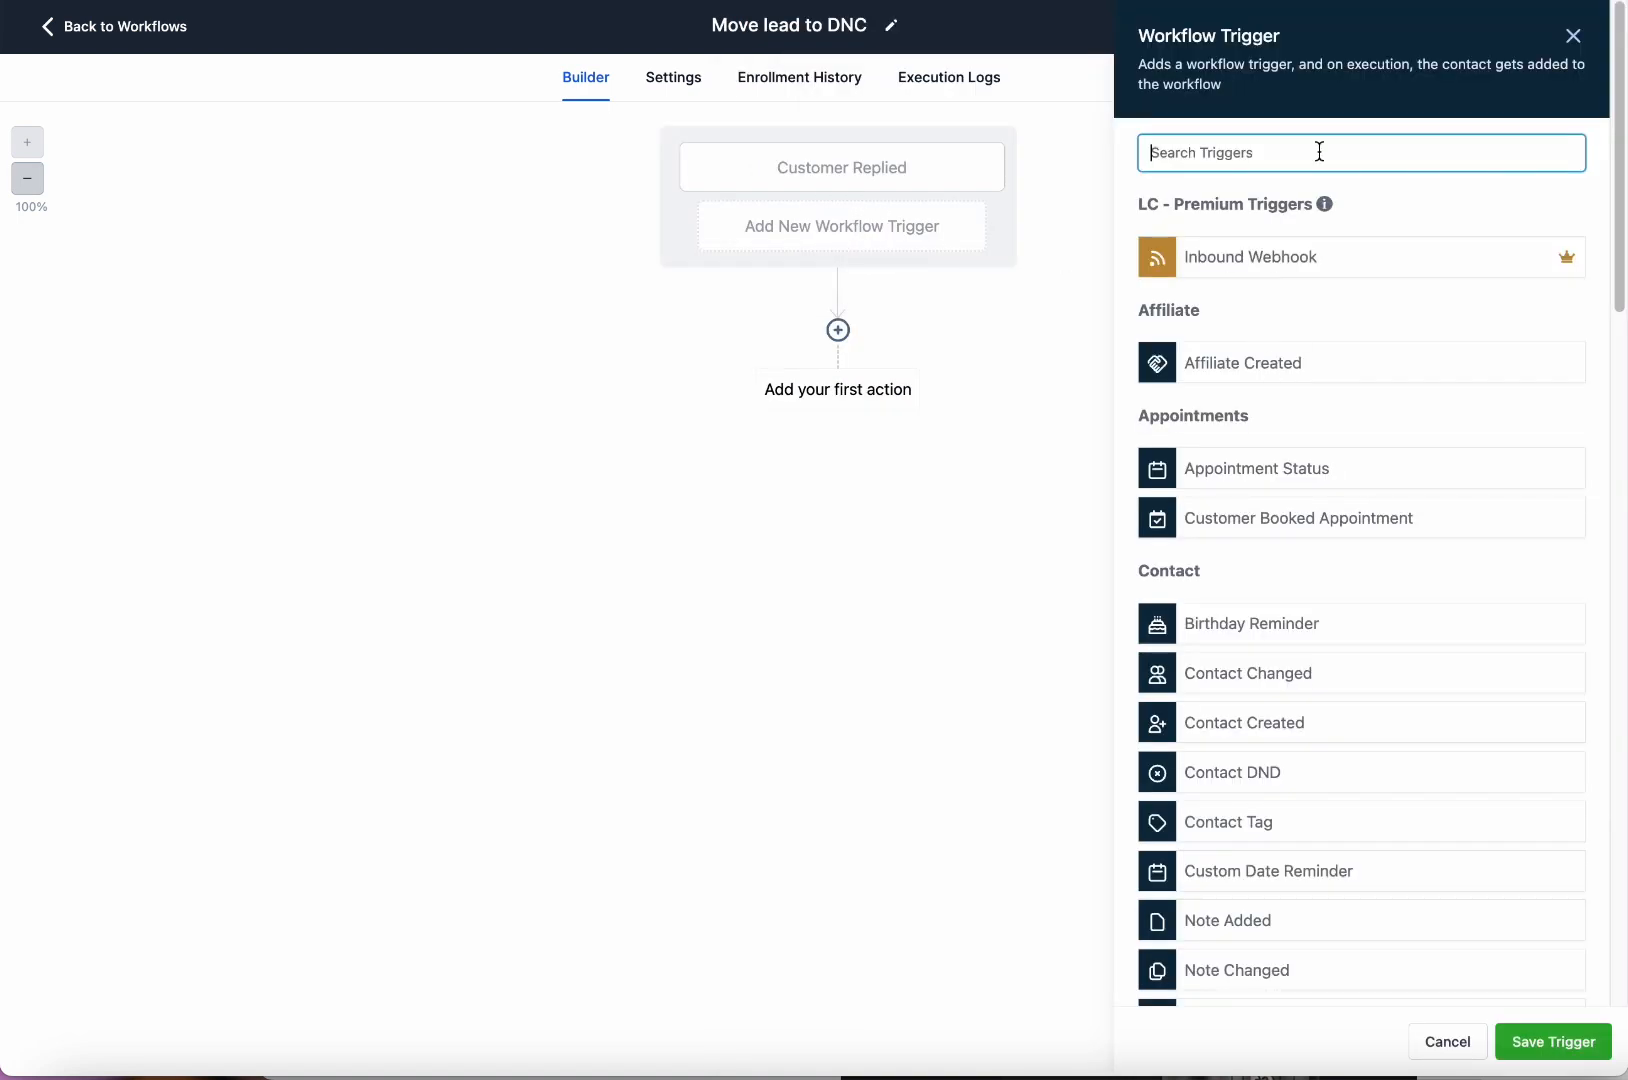
text(custome)
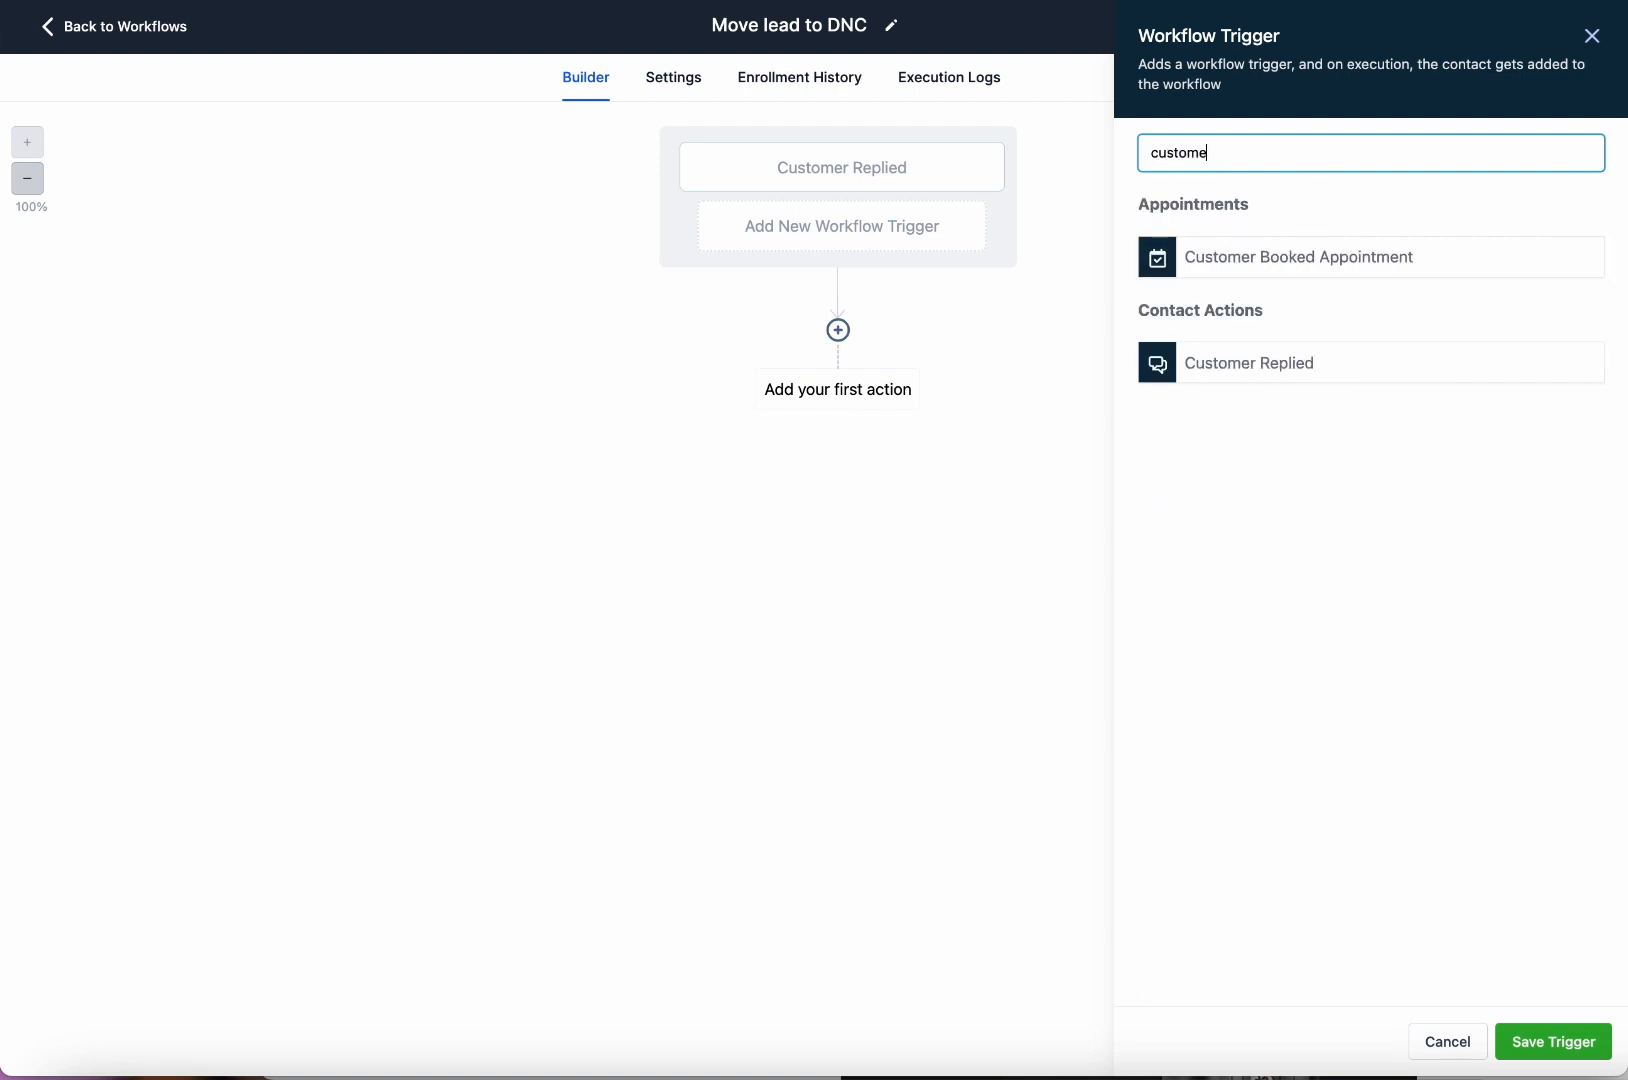
click(1343, 372)
click(790, 348)
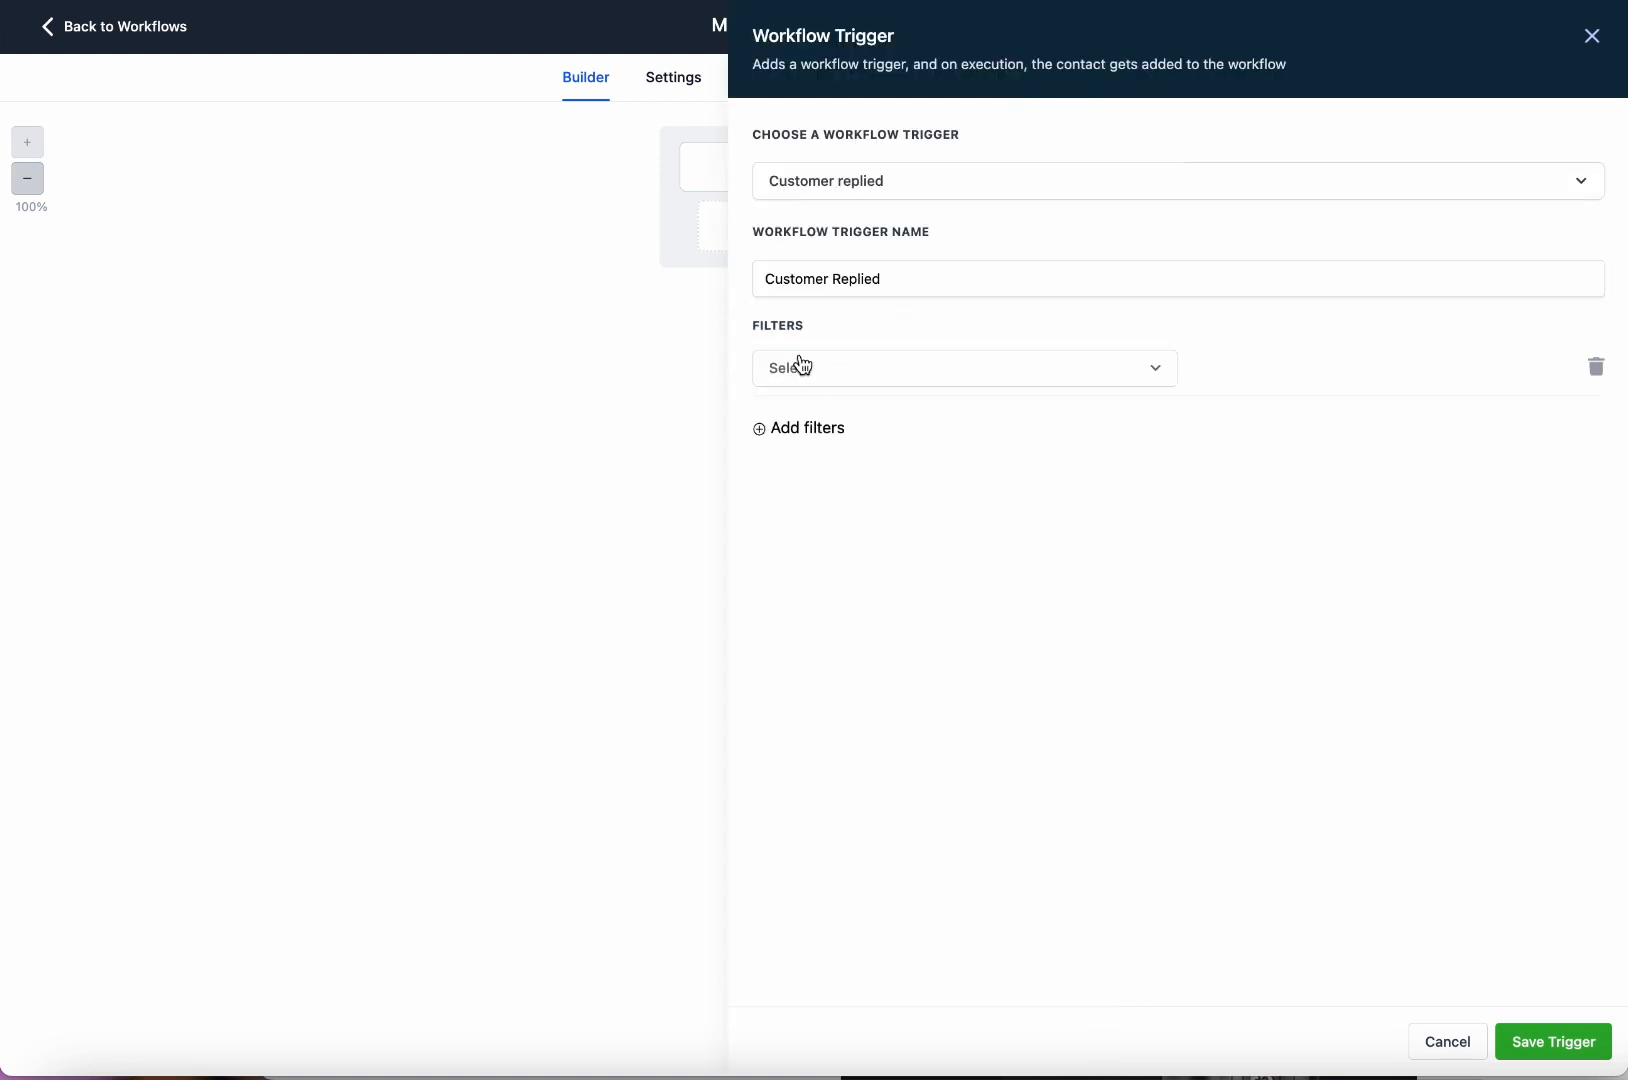
click(881, 384)
click(880, 578)
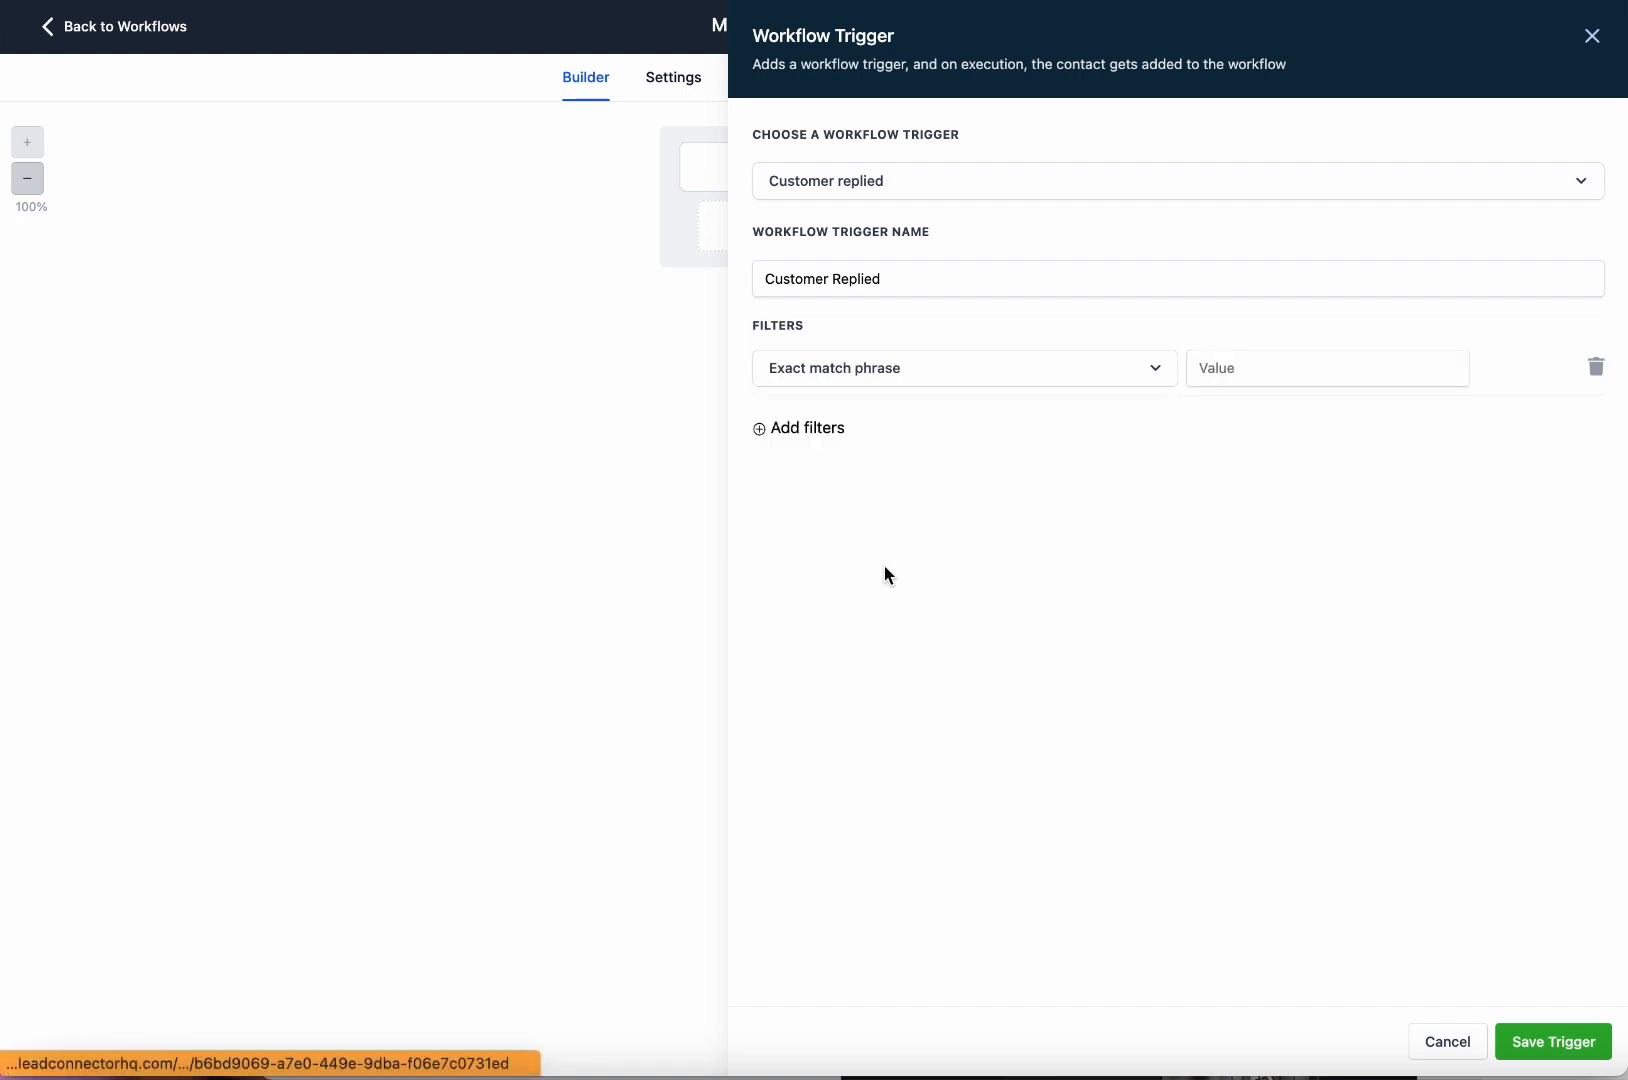
click(1217, 358)
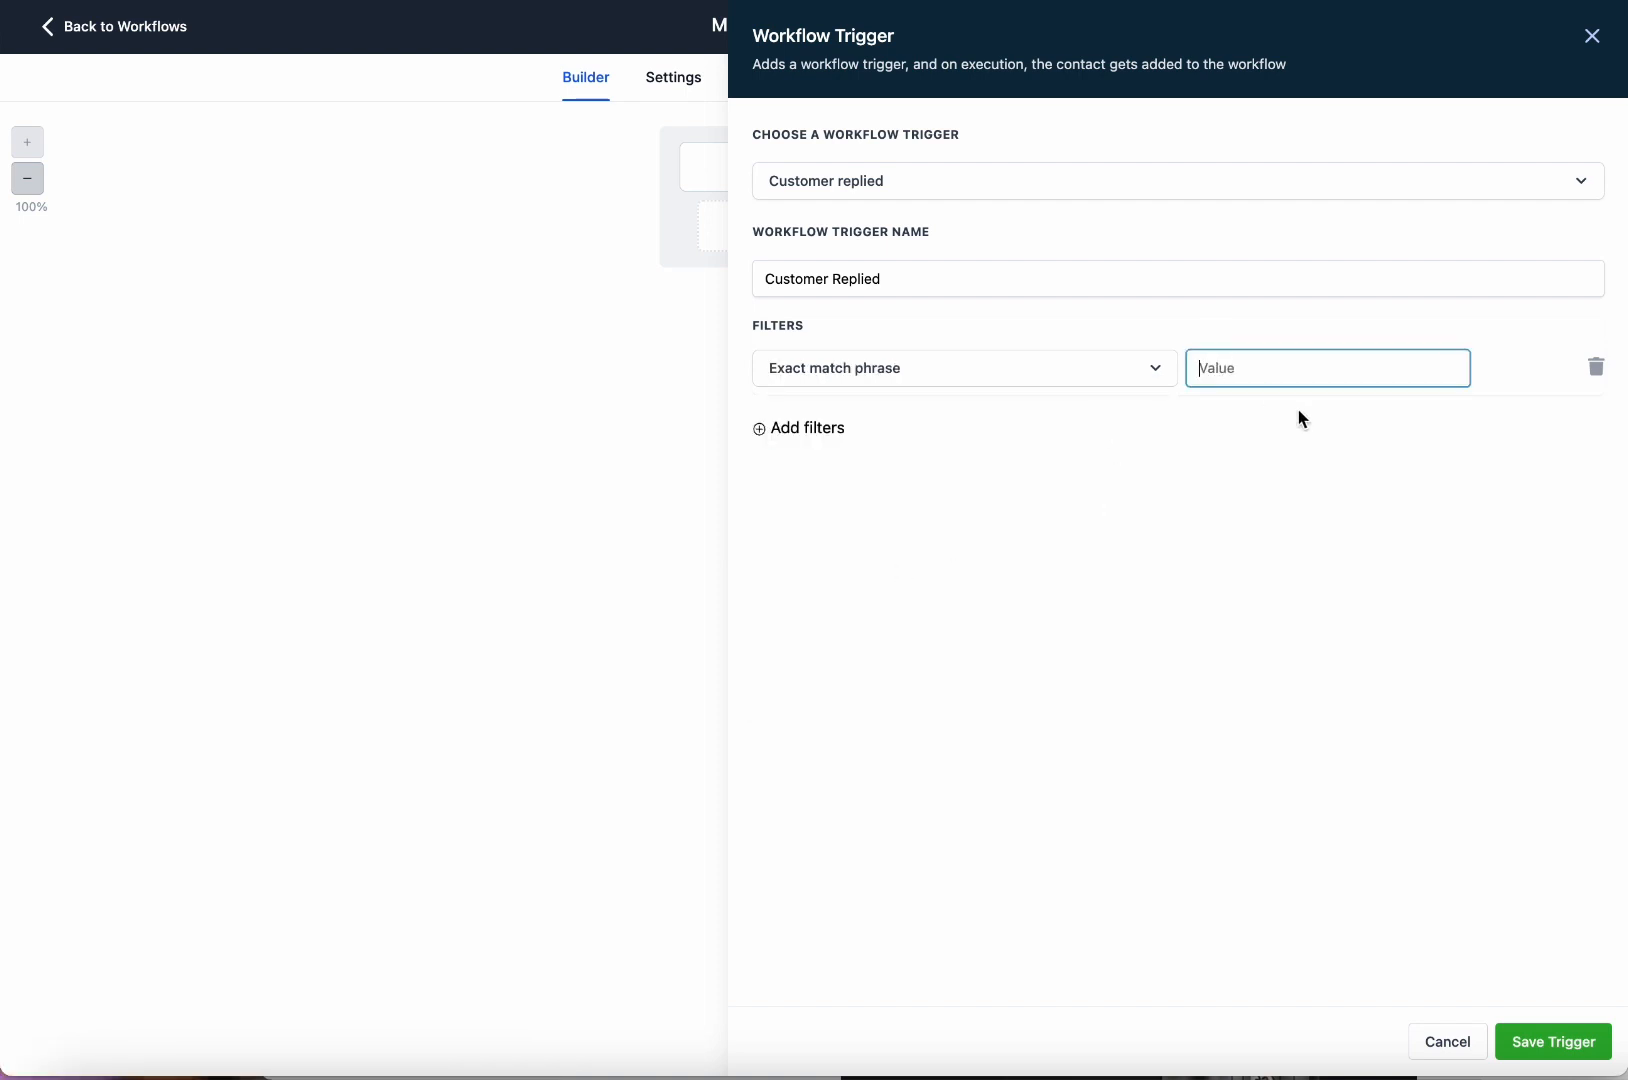
text(Stop)
click(1560, 1042)
Reopen both Customer Replied triggers to review their filters, leaving them unchanged.
click(778, 180)
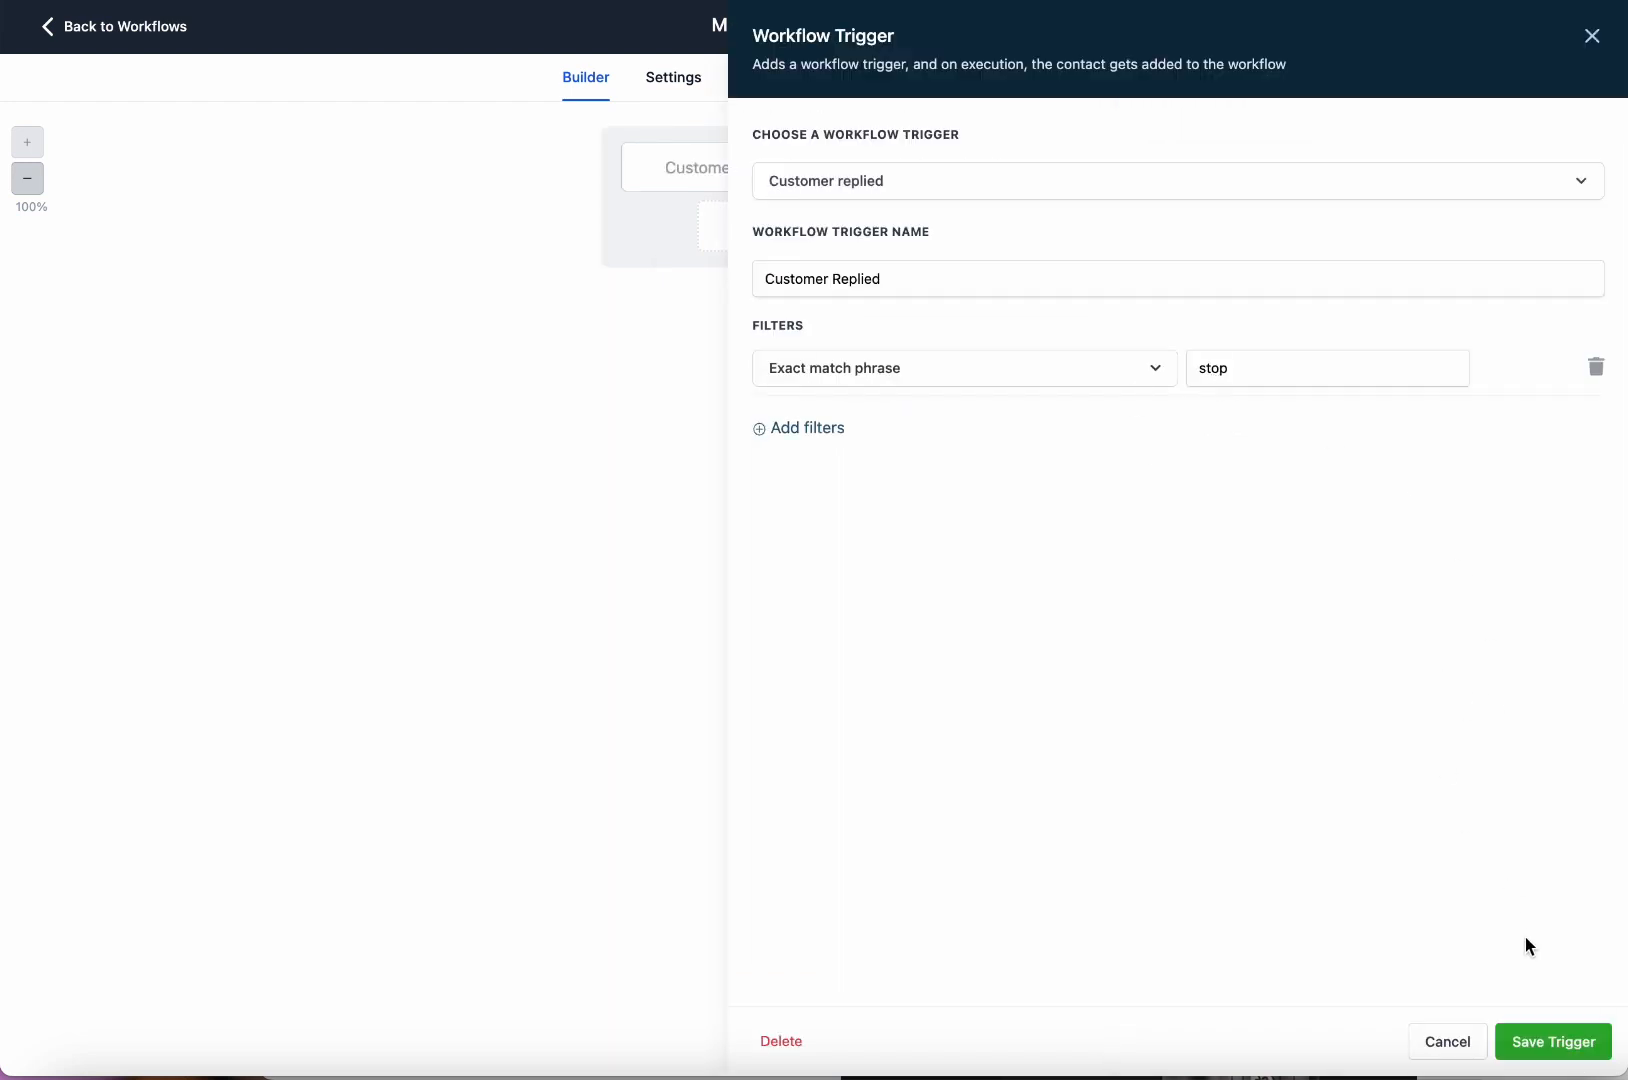
click(1598, 1052)
click(963, 164)
click(1560, 1042)
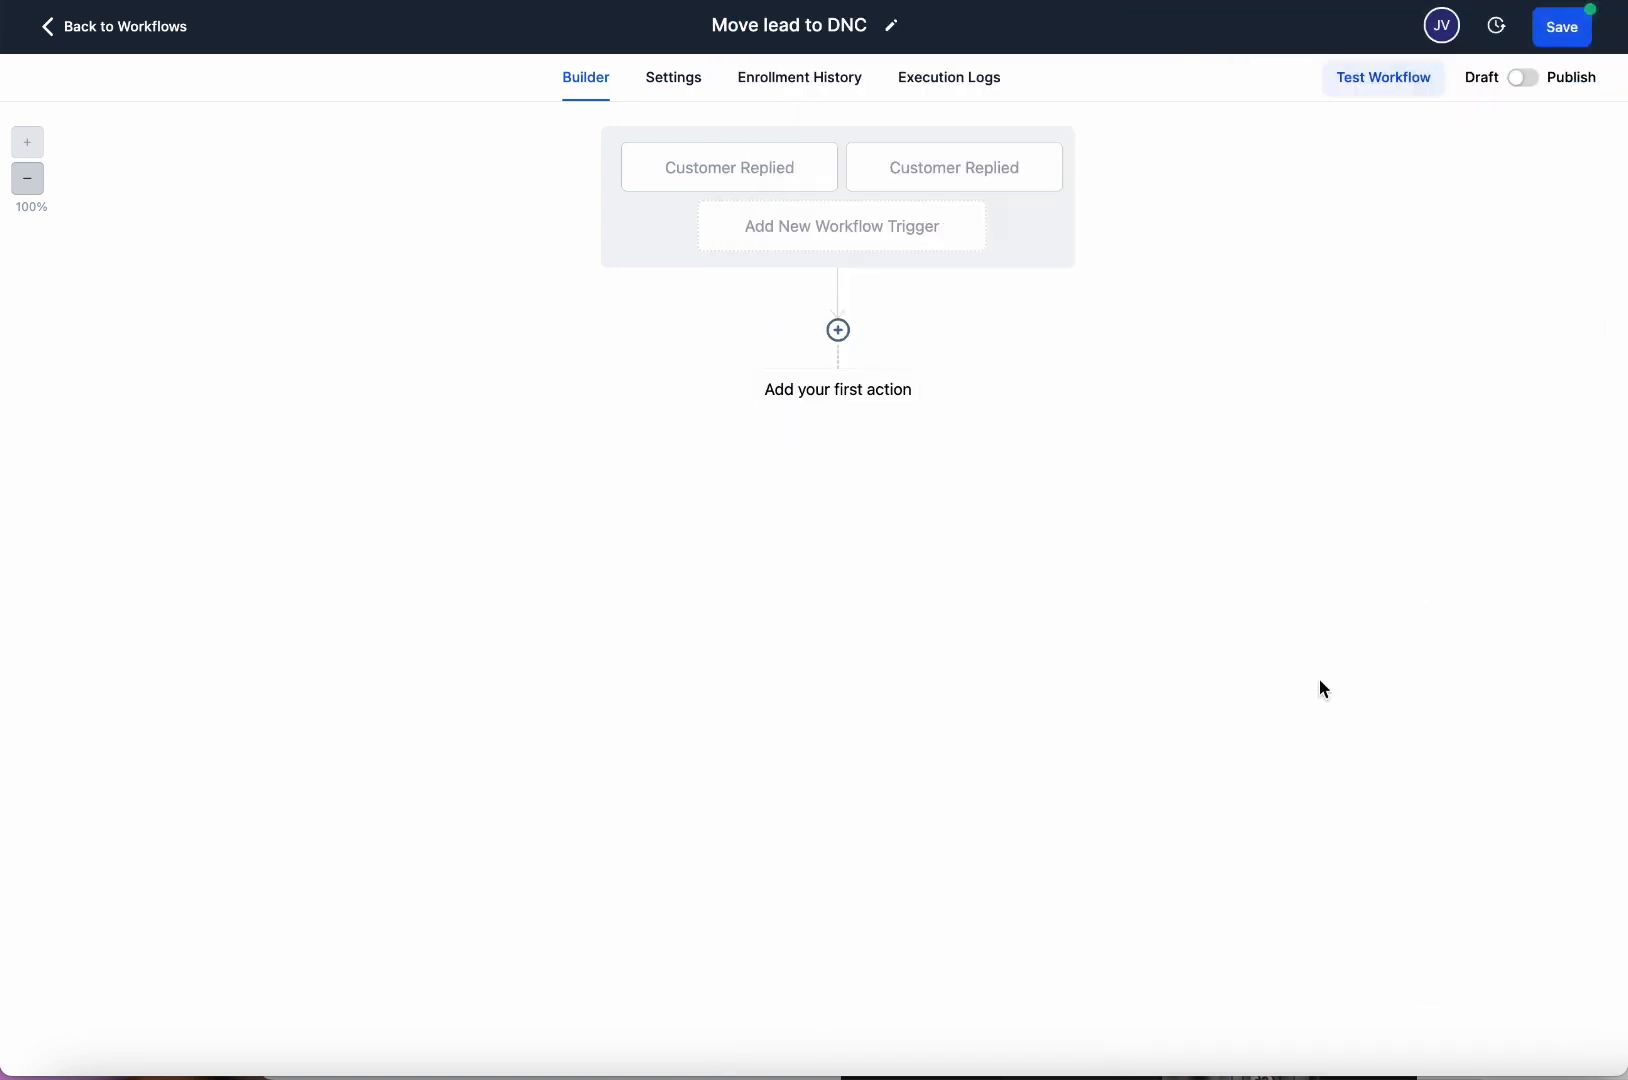
click(789, 178)
click(960, 368)
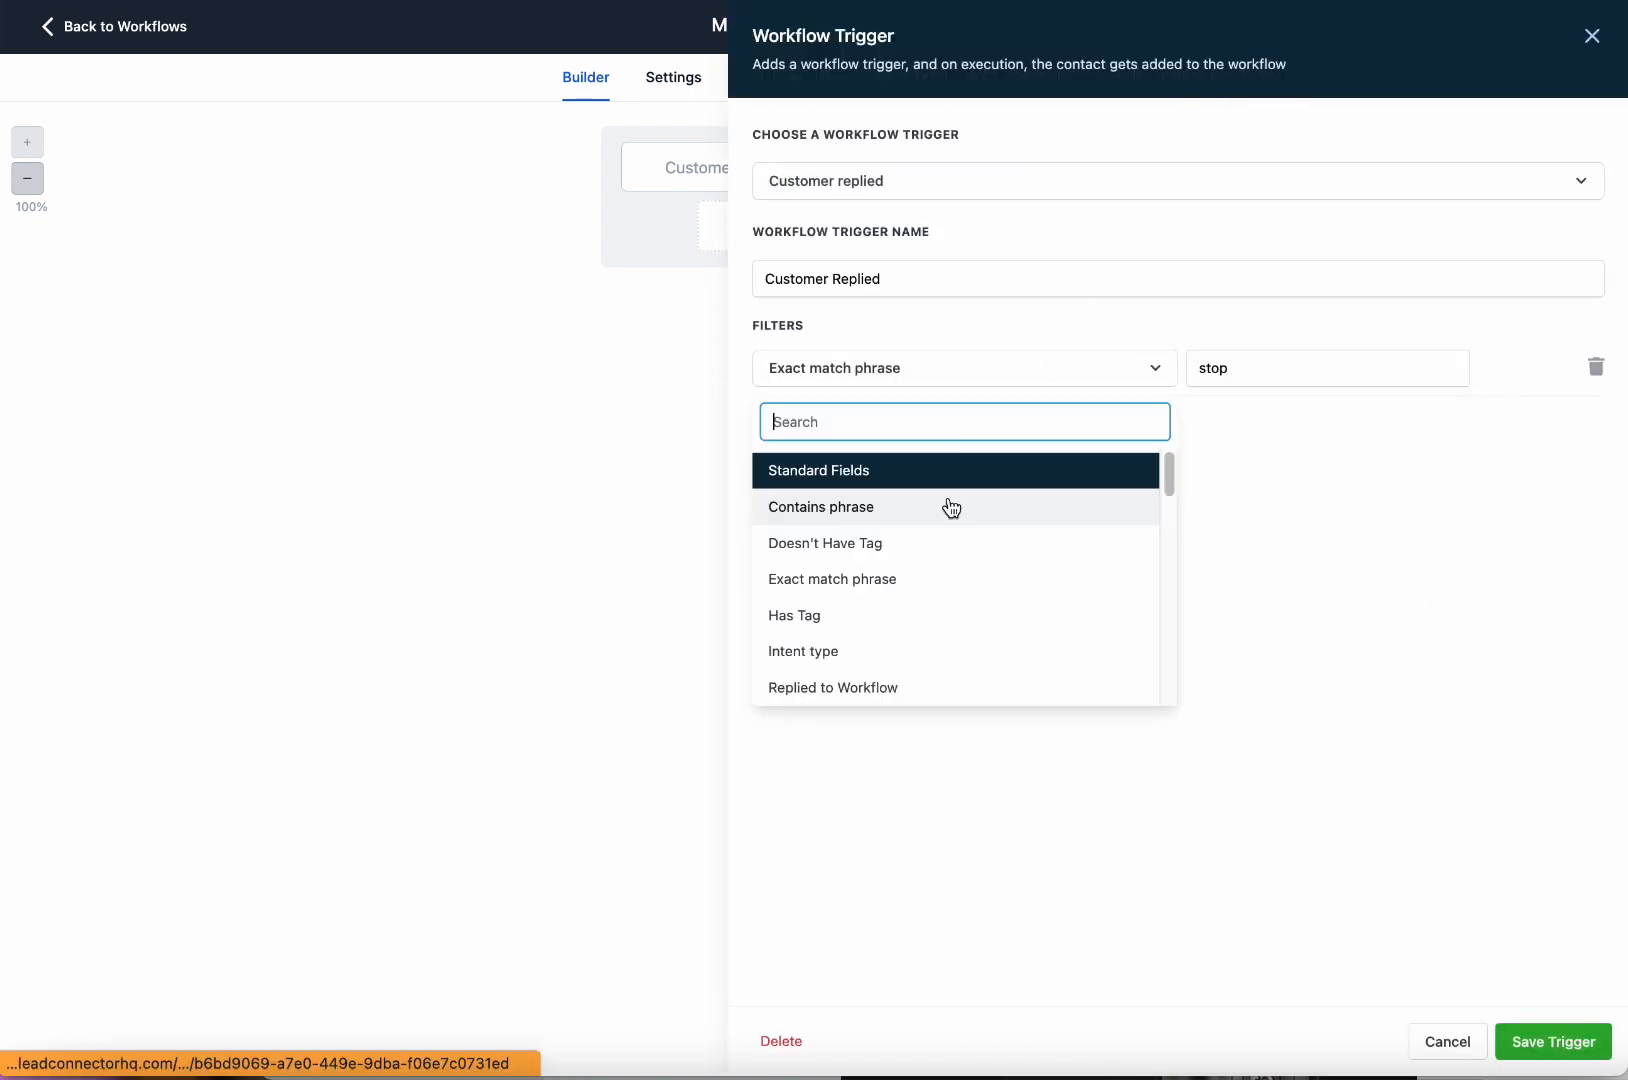
click(1250, 368)
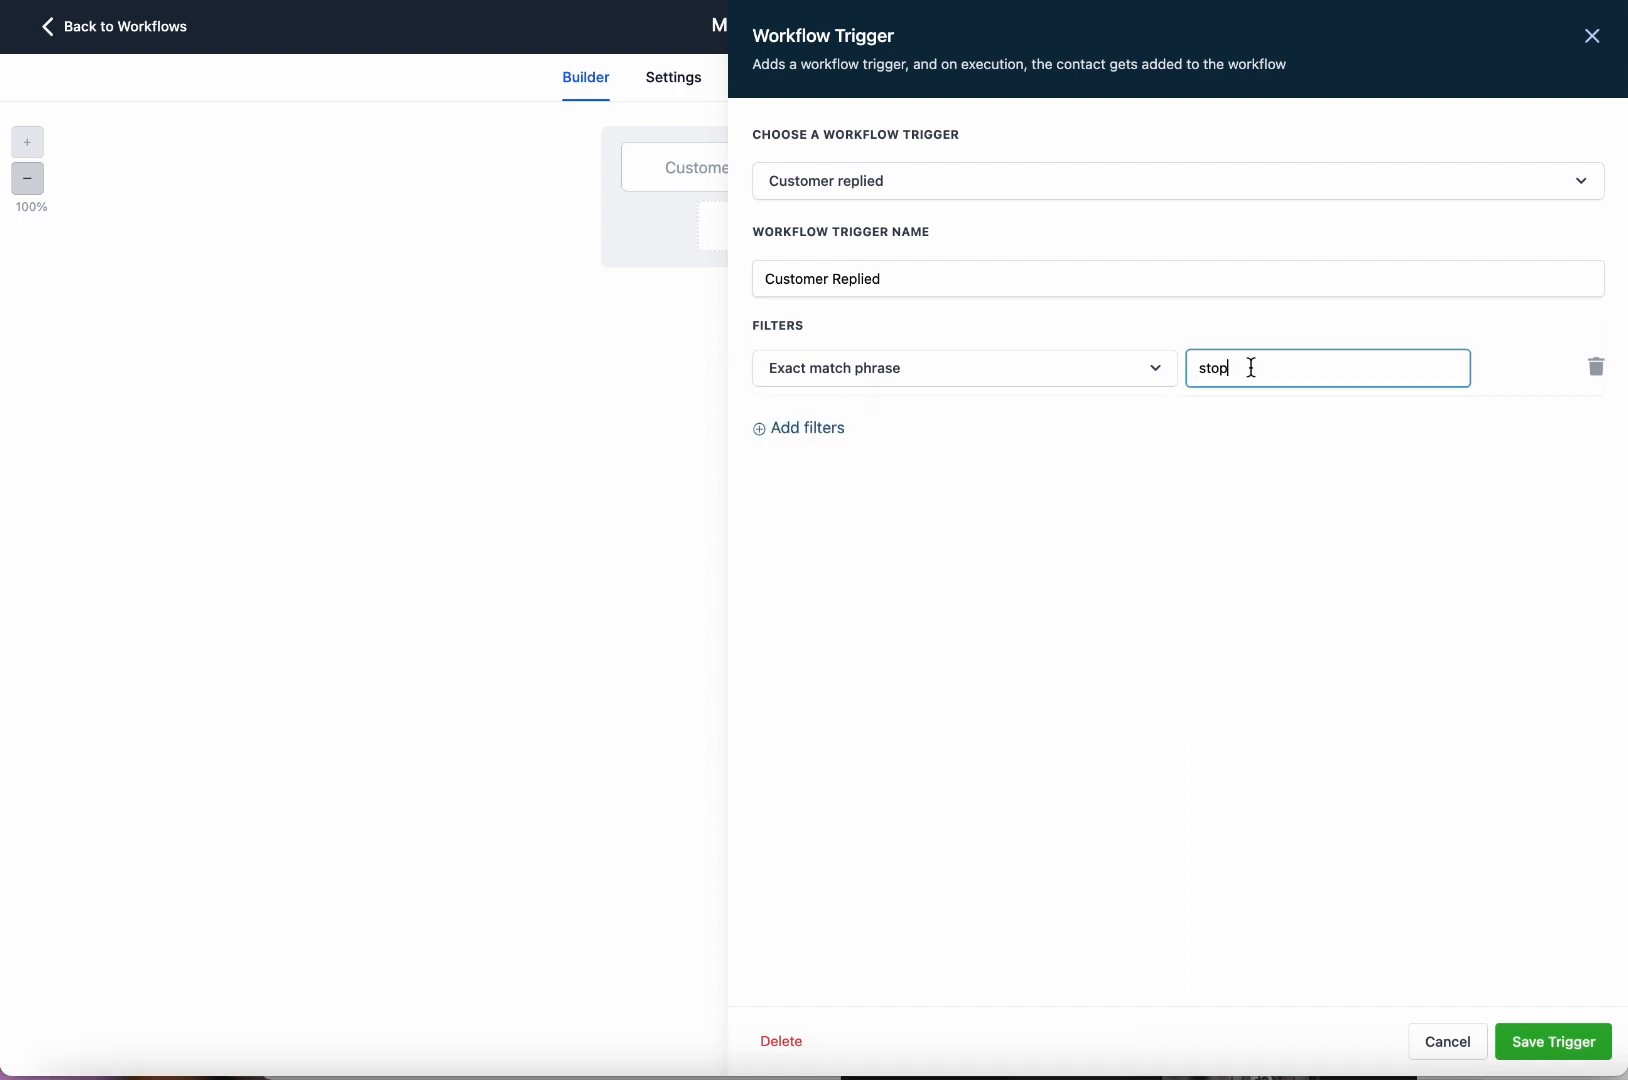
click(1594, 36)
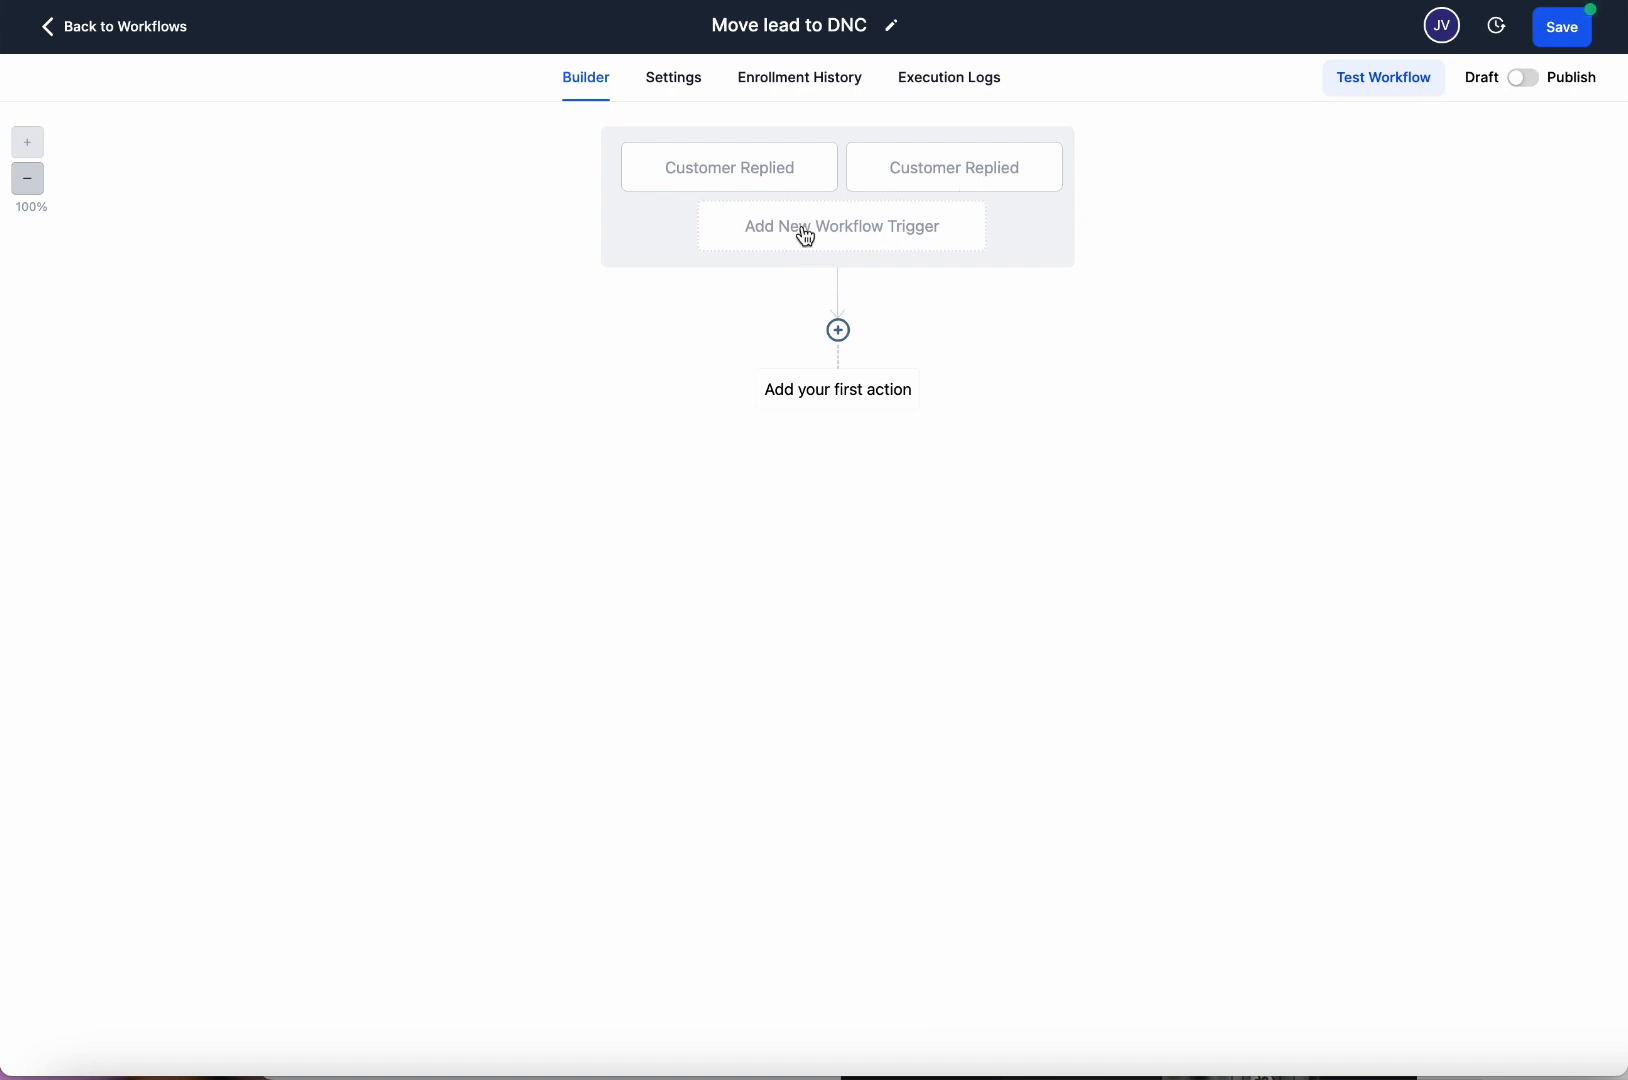
Switch the first trigger's filter to Contains phrase, trying the values stop and wrong number.
click(767, 178)
click(916, 368)
click(916, 509)
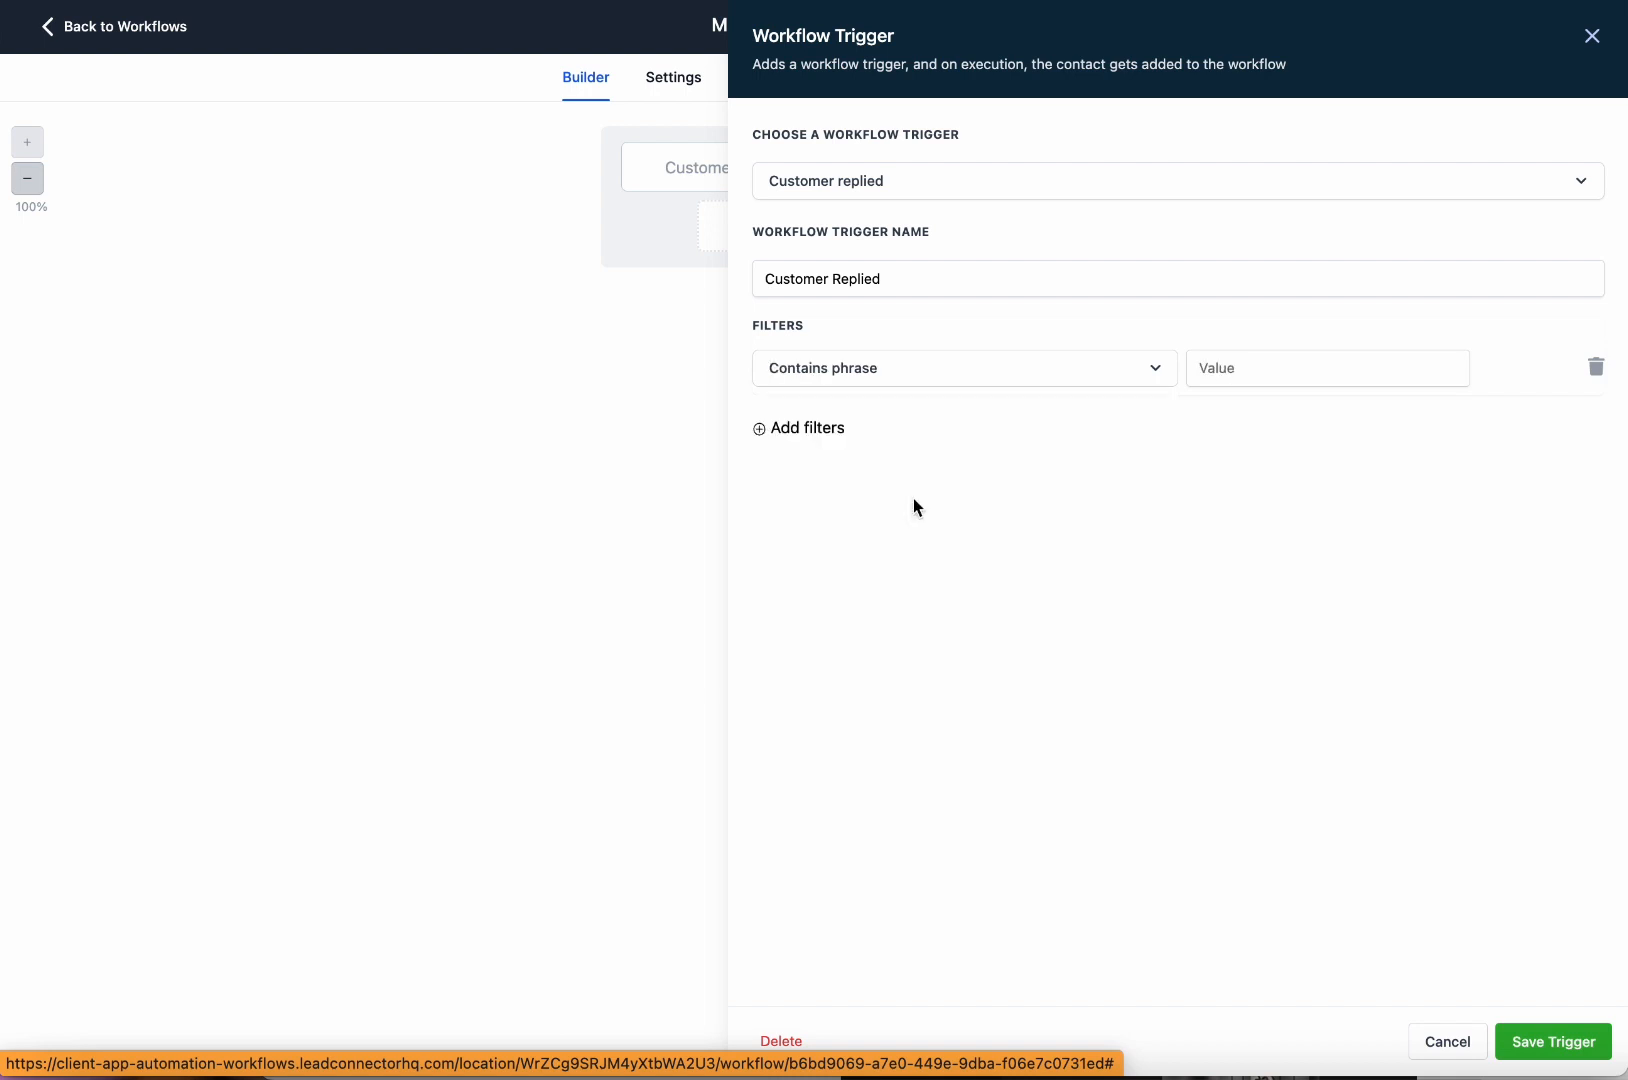
click(1282, 381)
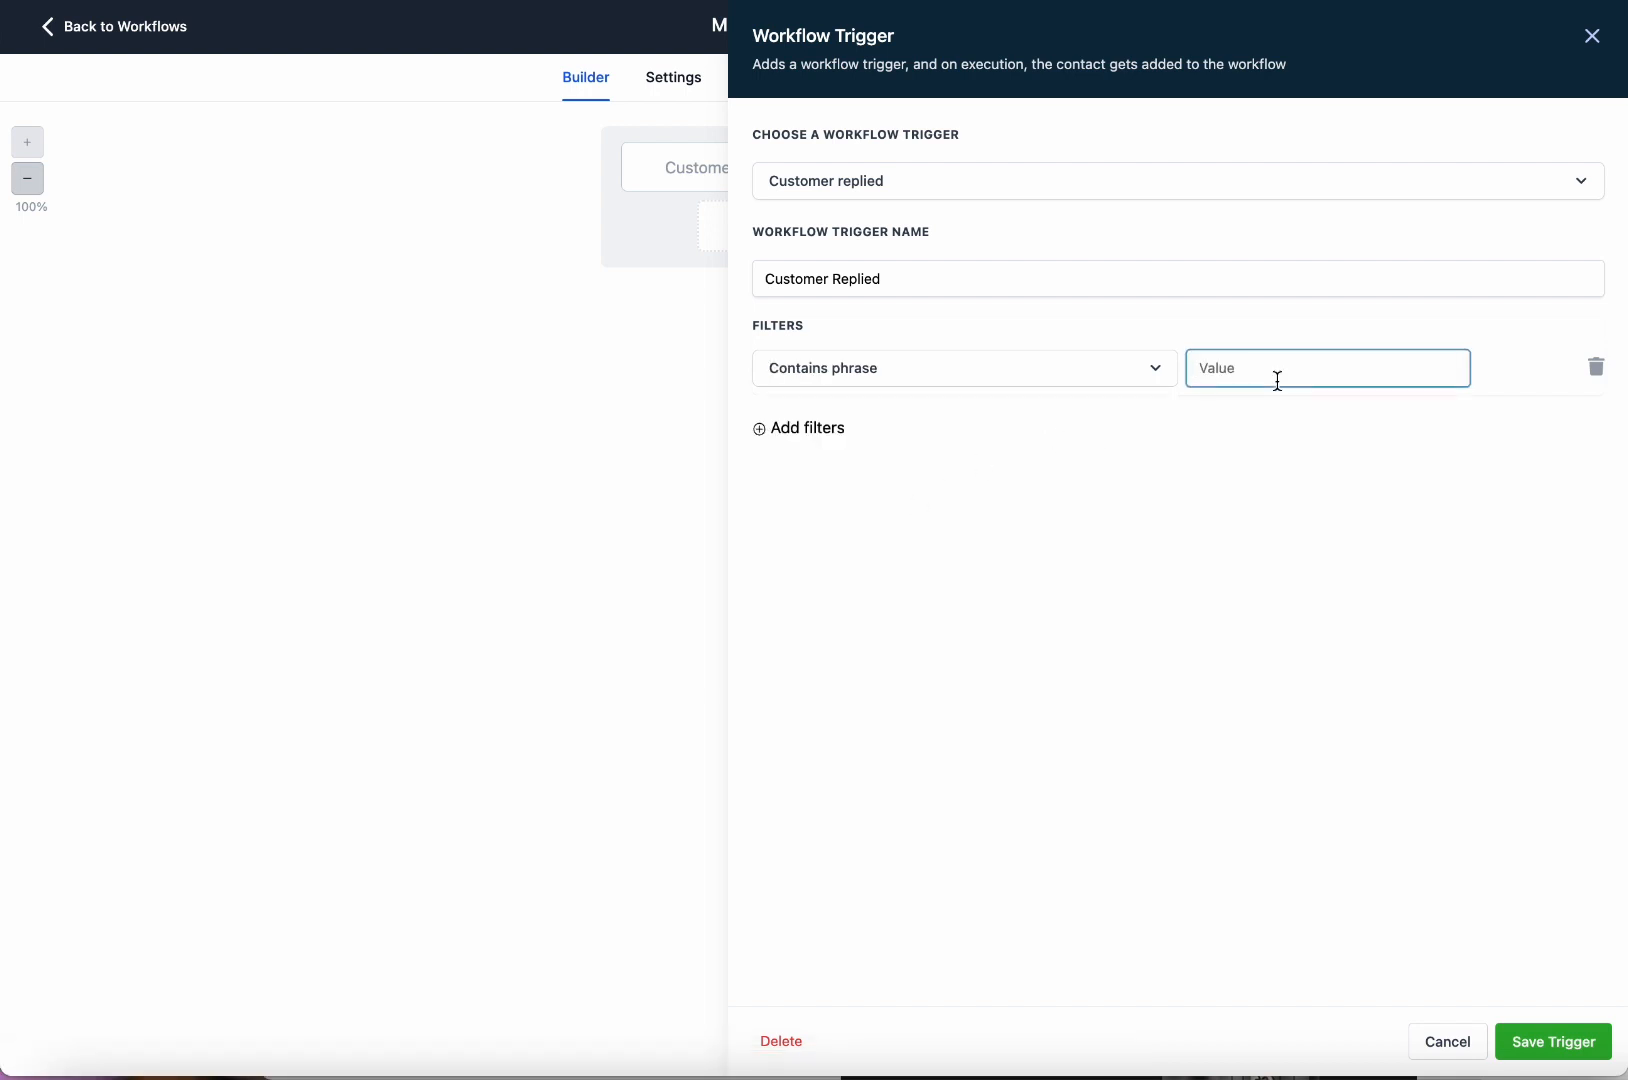
text(wrong number)
Confirm the condition stays Contains phrase and select the wrong number value.
click(919, 363)
click(1198, 362)
drag(1300, 367, 1114, 372)
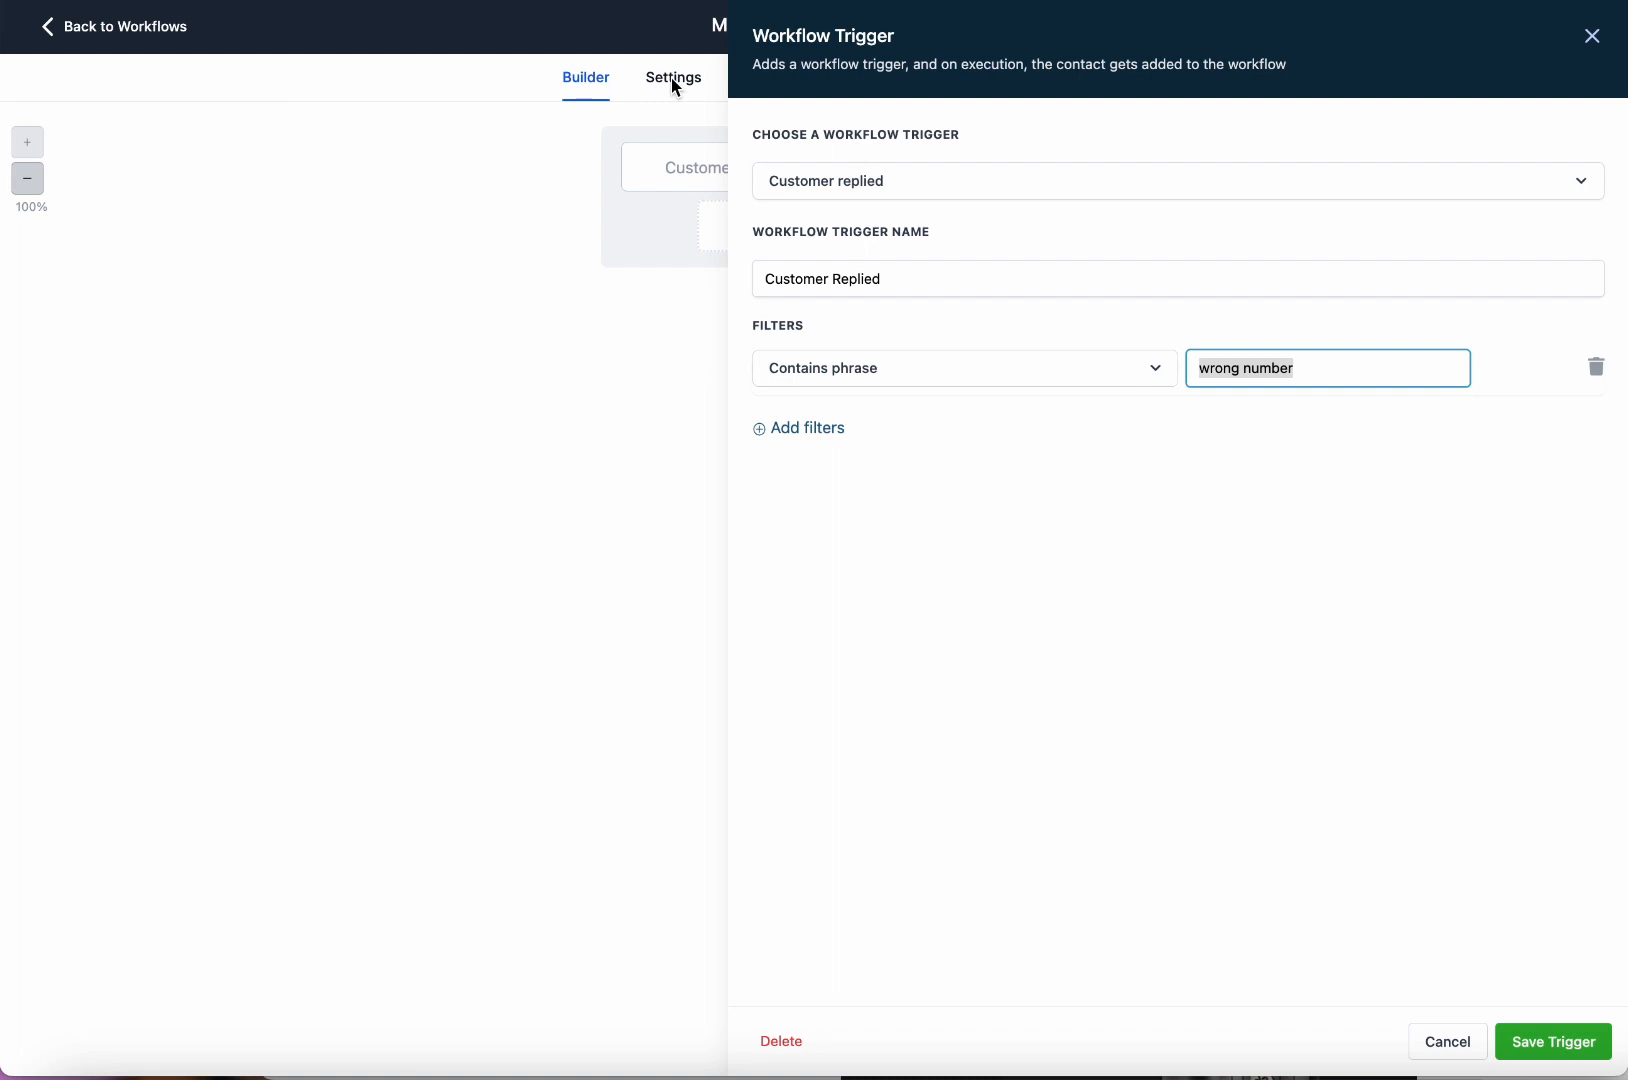
click(1164, 340)
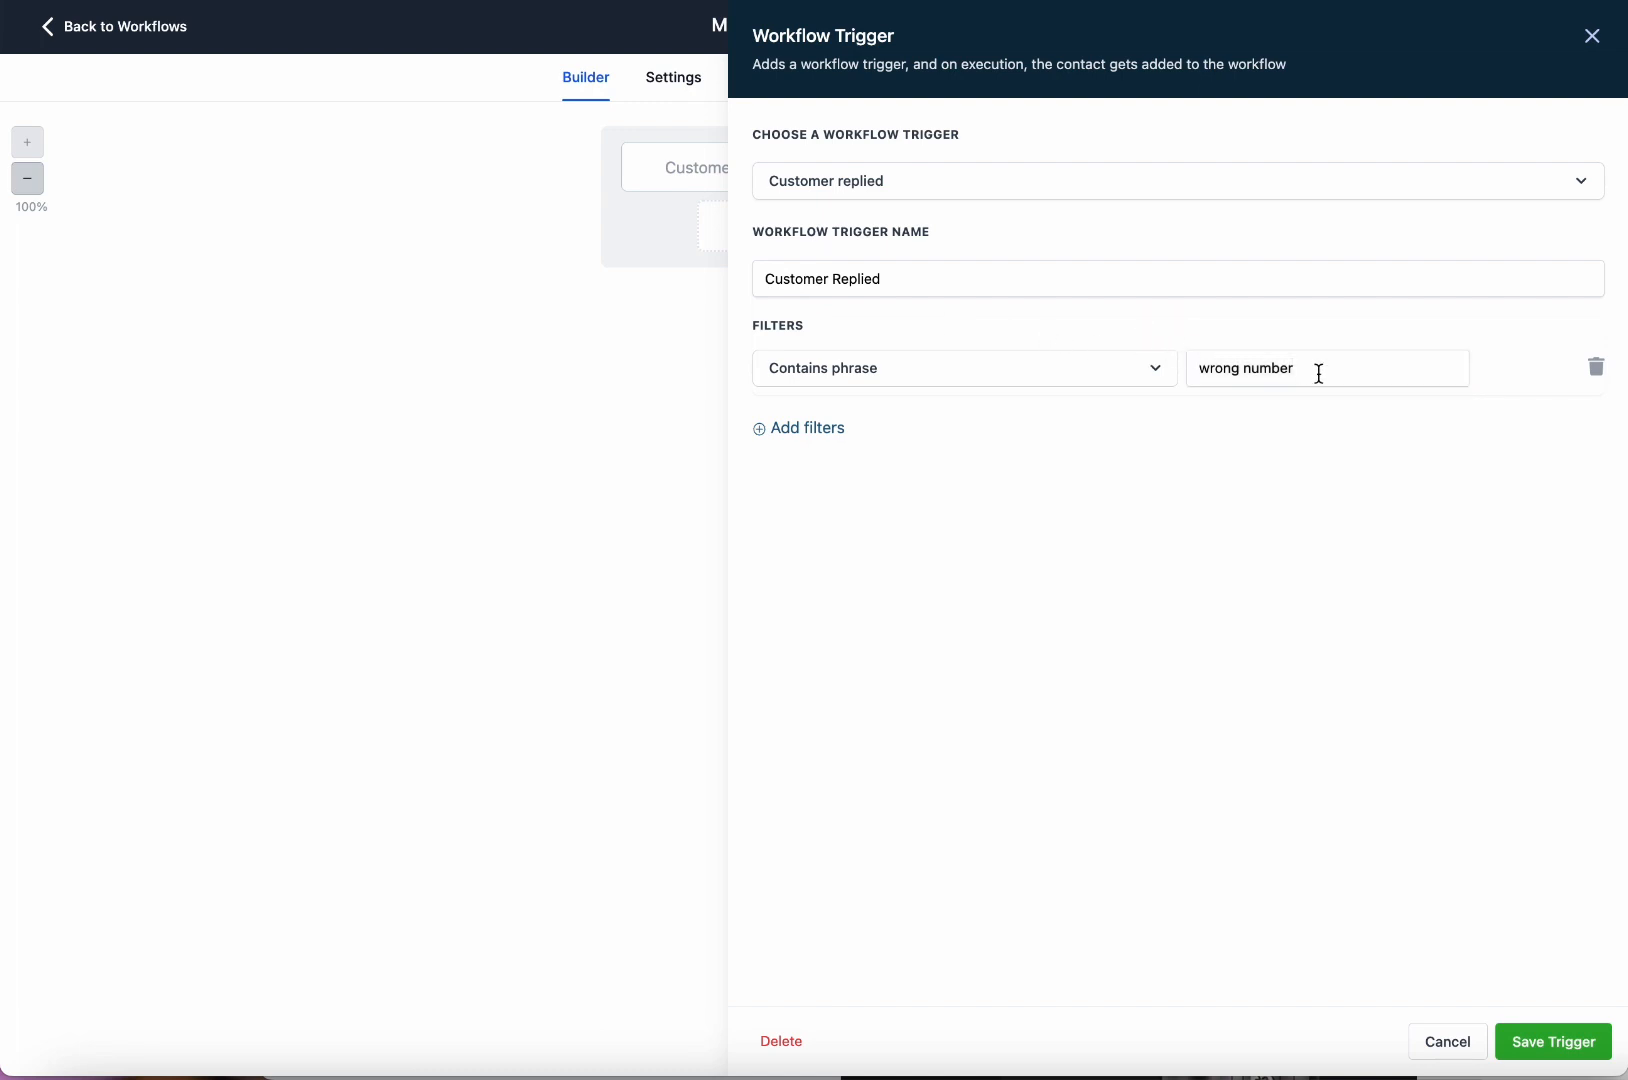
drag(1318, 371, 1127, 377)
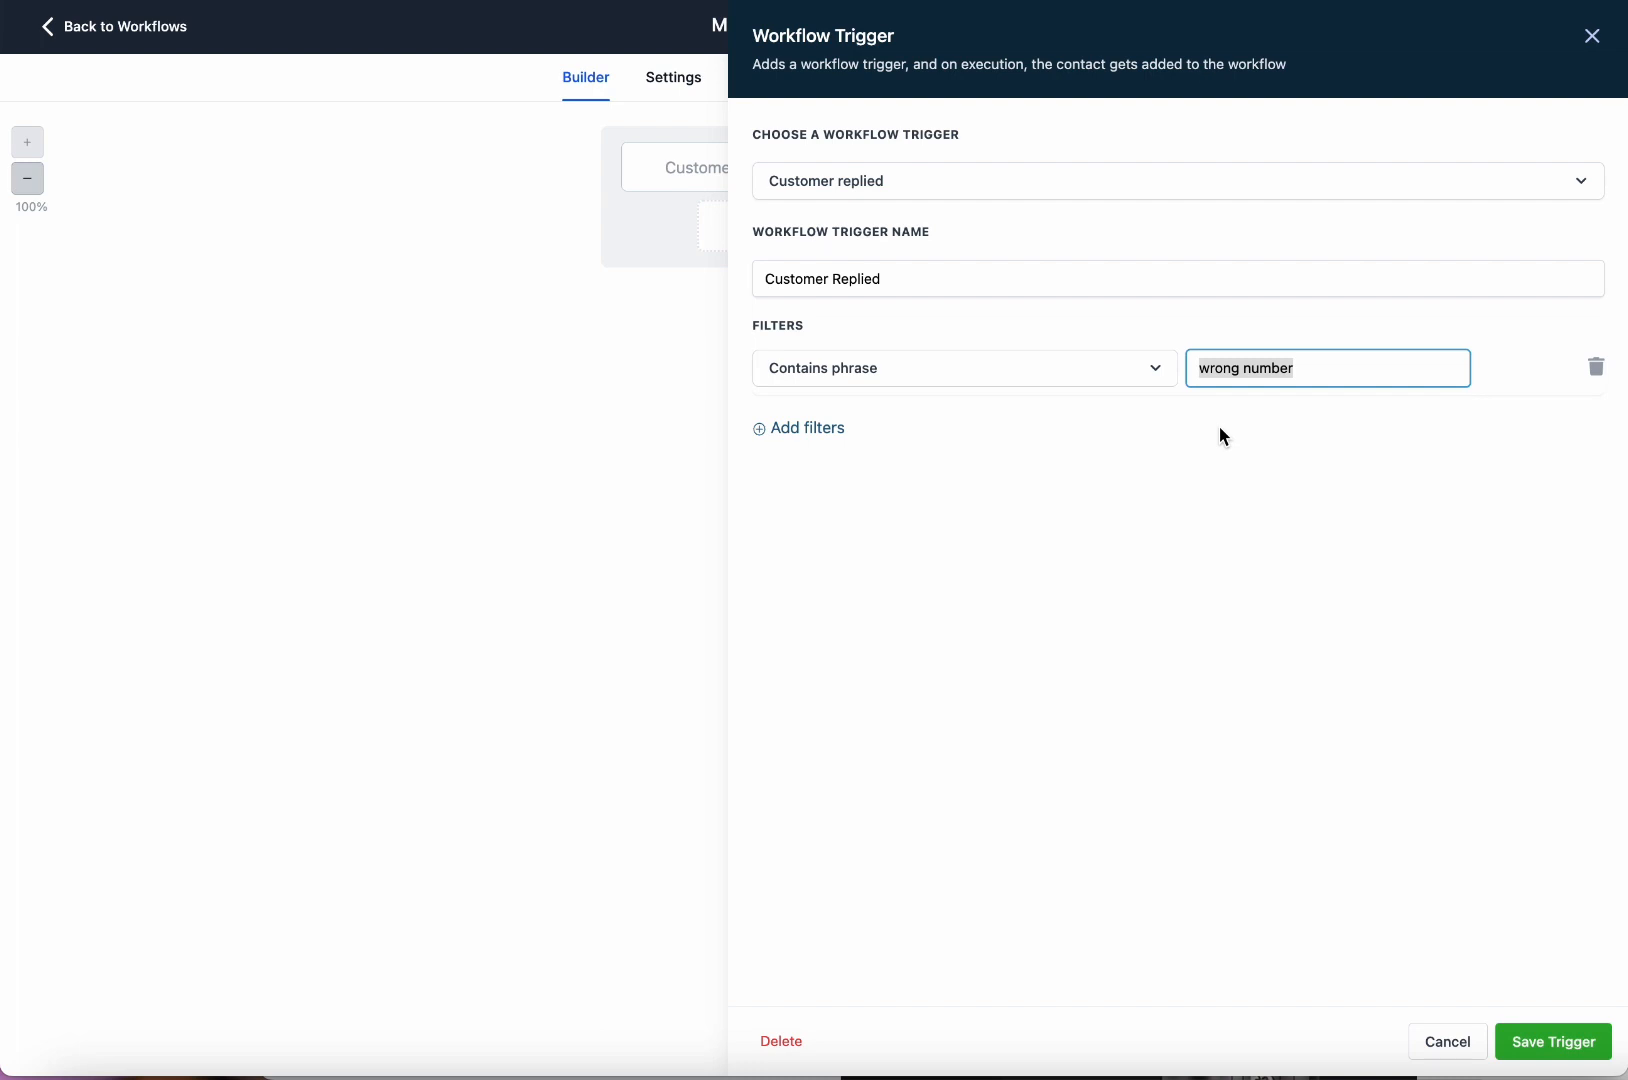
click(1074, 380)
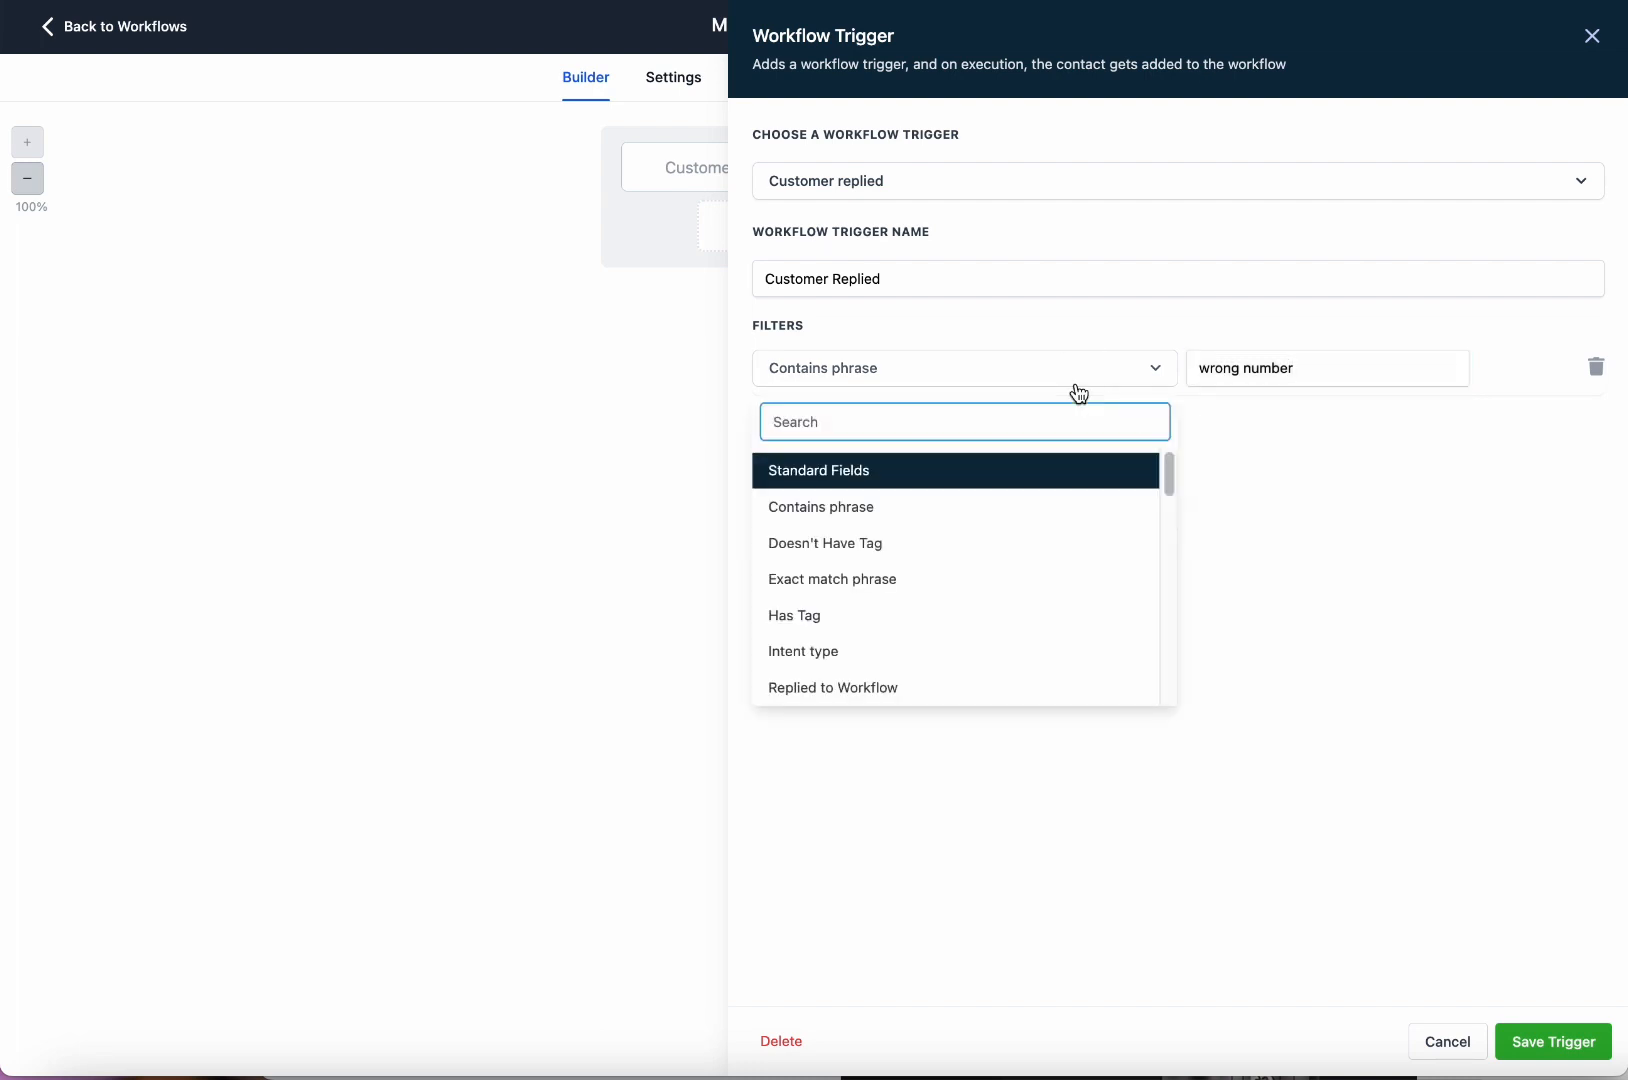
click(1080, 386)
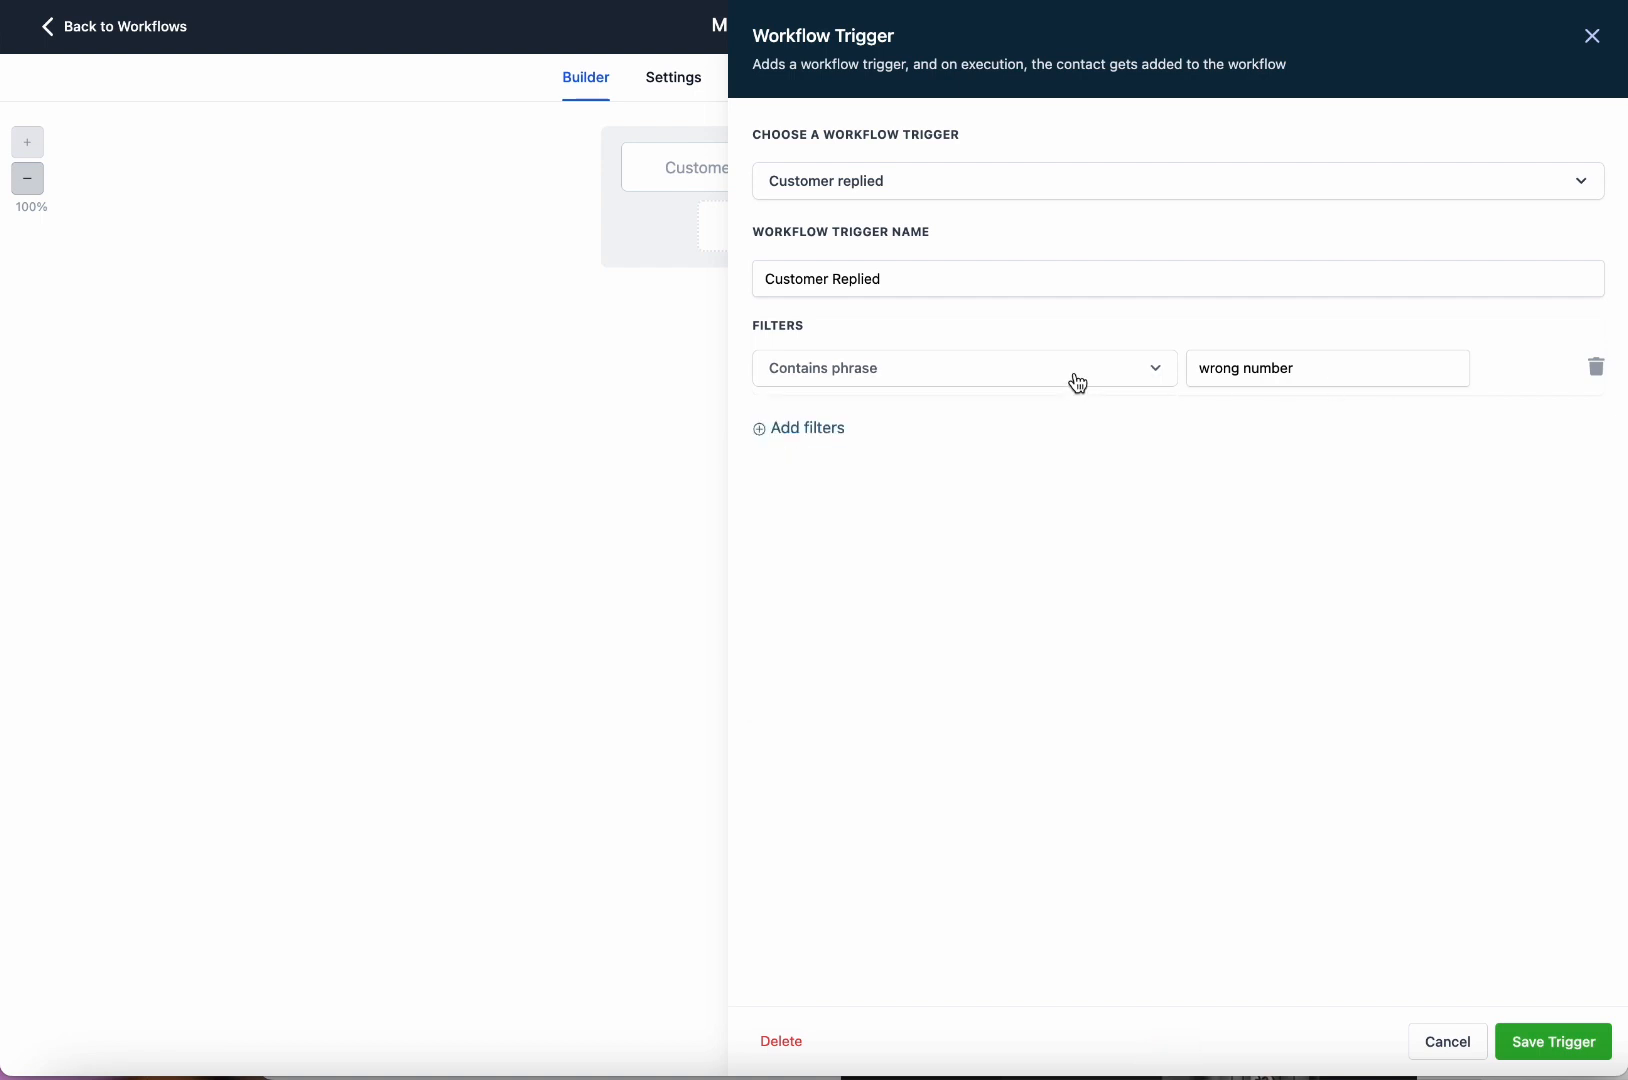
Replace wrong number with stop as the contains phrase and save the trigger.
drag(1363, 374, 1127, 378)
text(dnc)
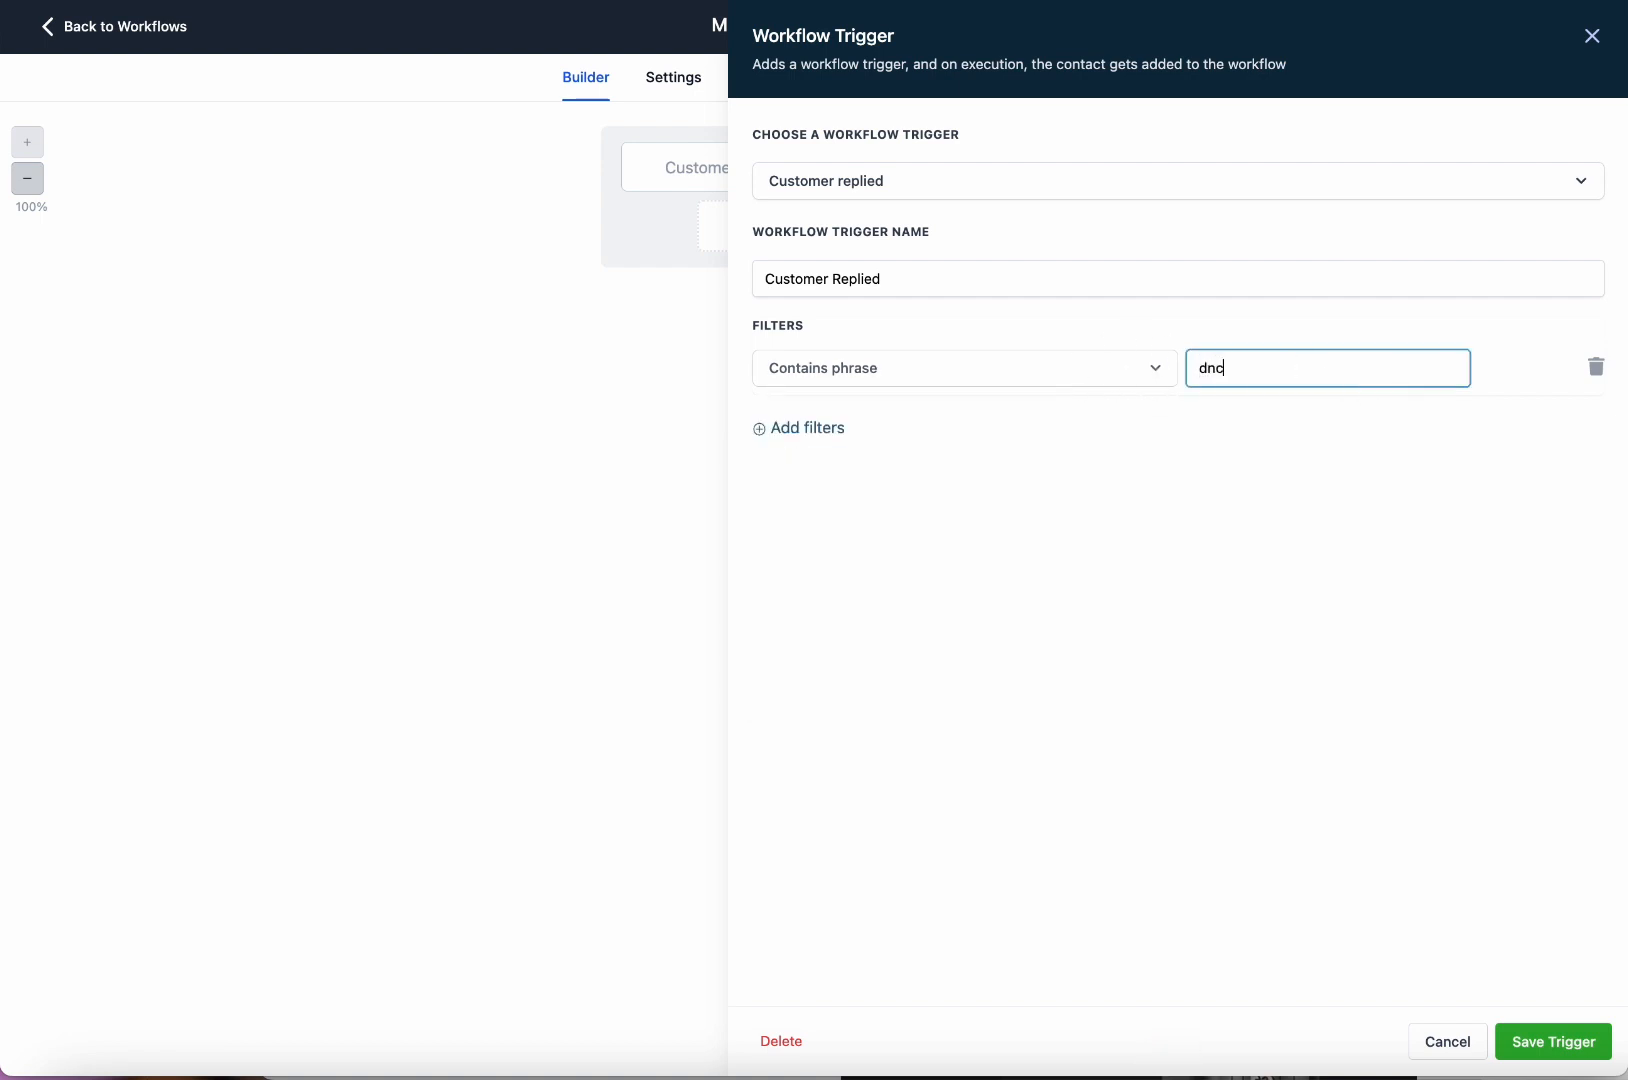
key(BackSpace)
key(BackSpace)
key(BackSpace)
text(dnd)
key(BackSpace)
key(BackSpace)
key(BackSpace)
text(stop)
click(1597, 1050)
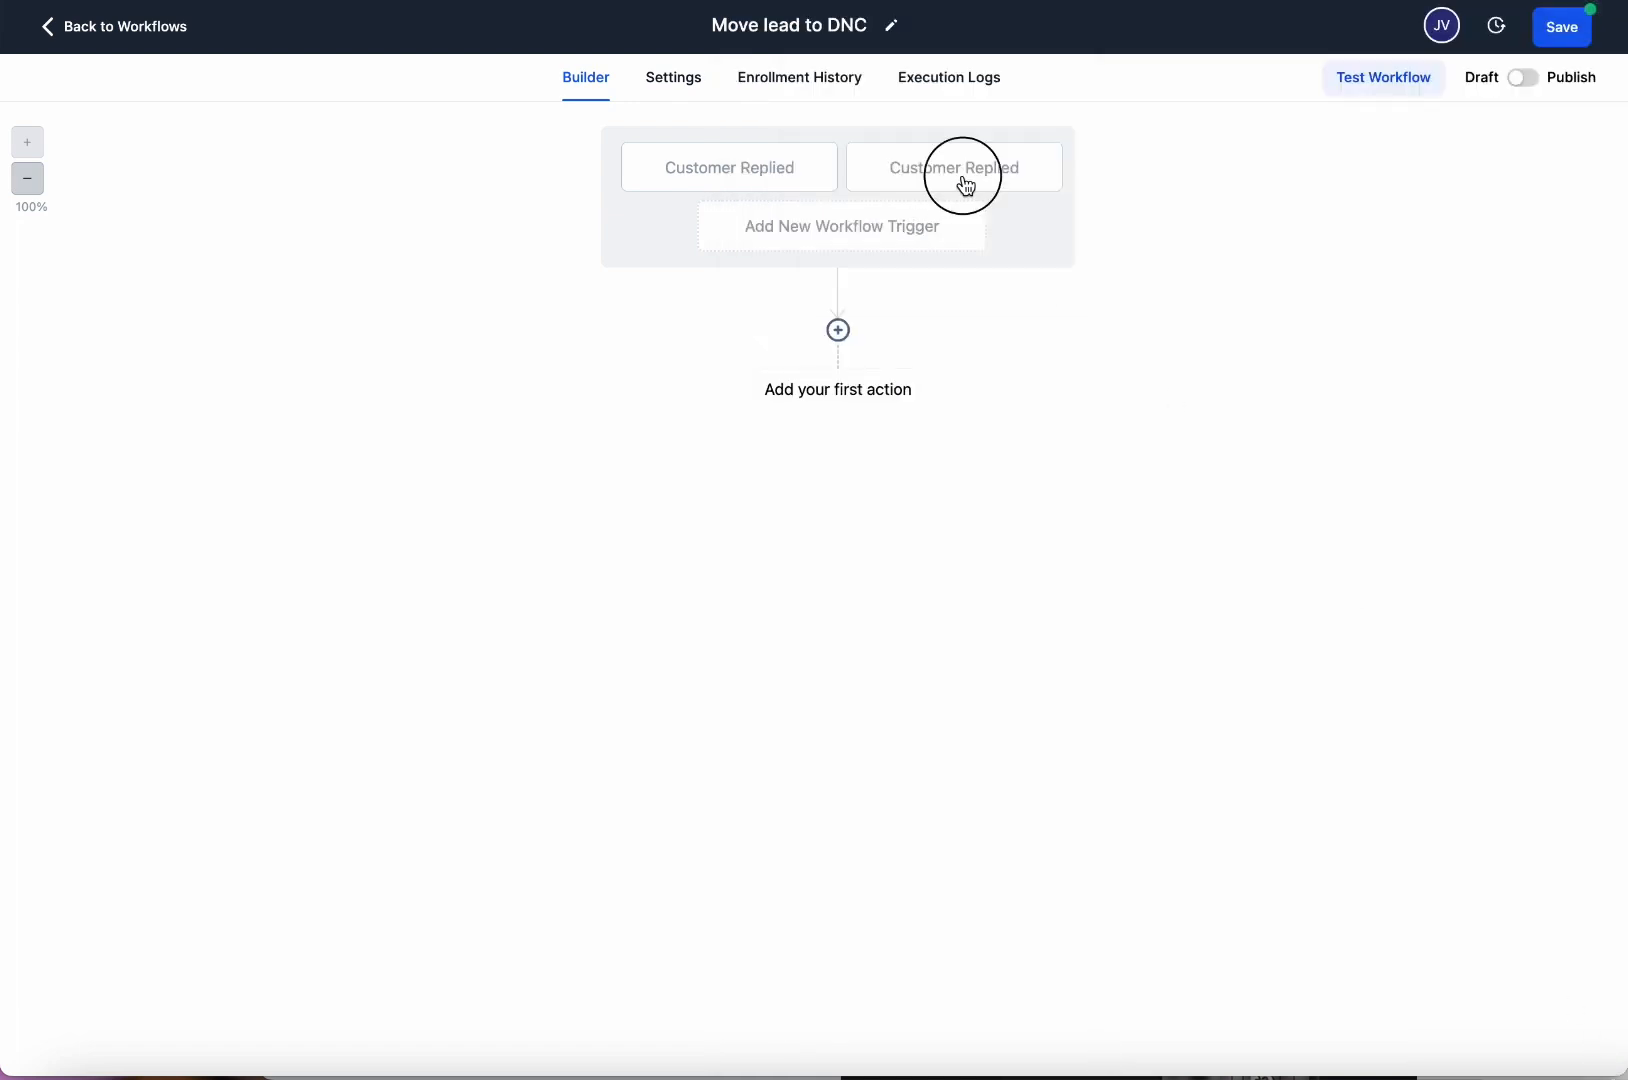
Review both Customer Replied triggers, then delete the exact-match Stop trigger.
click(966, 186)
click(1593, 36)
click(792, 163)
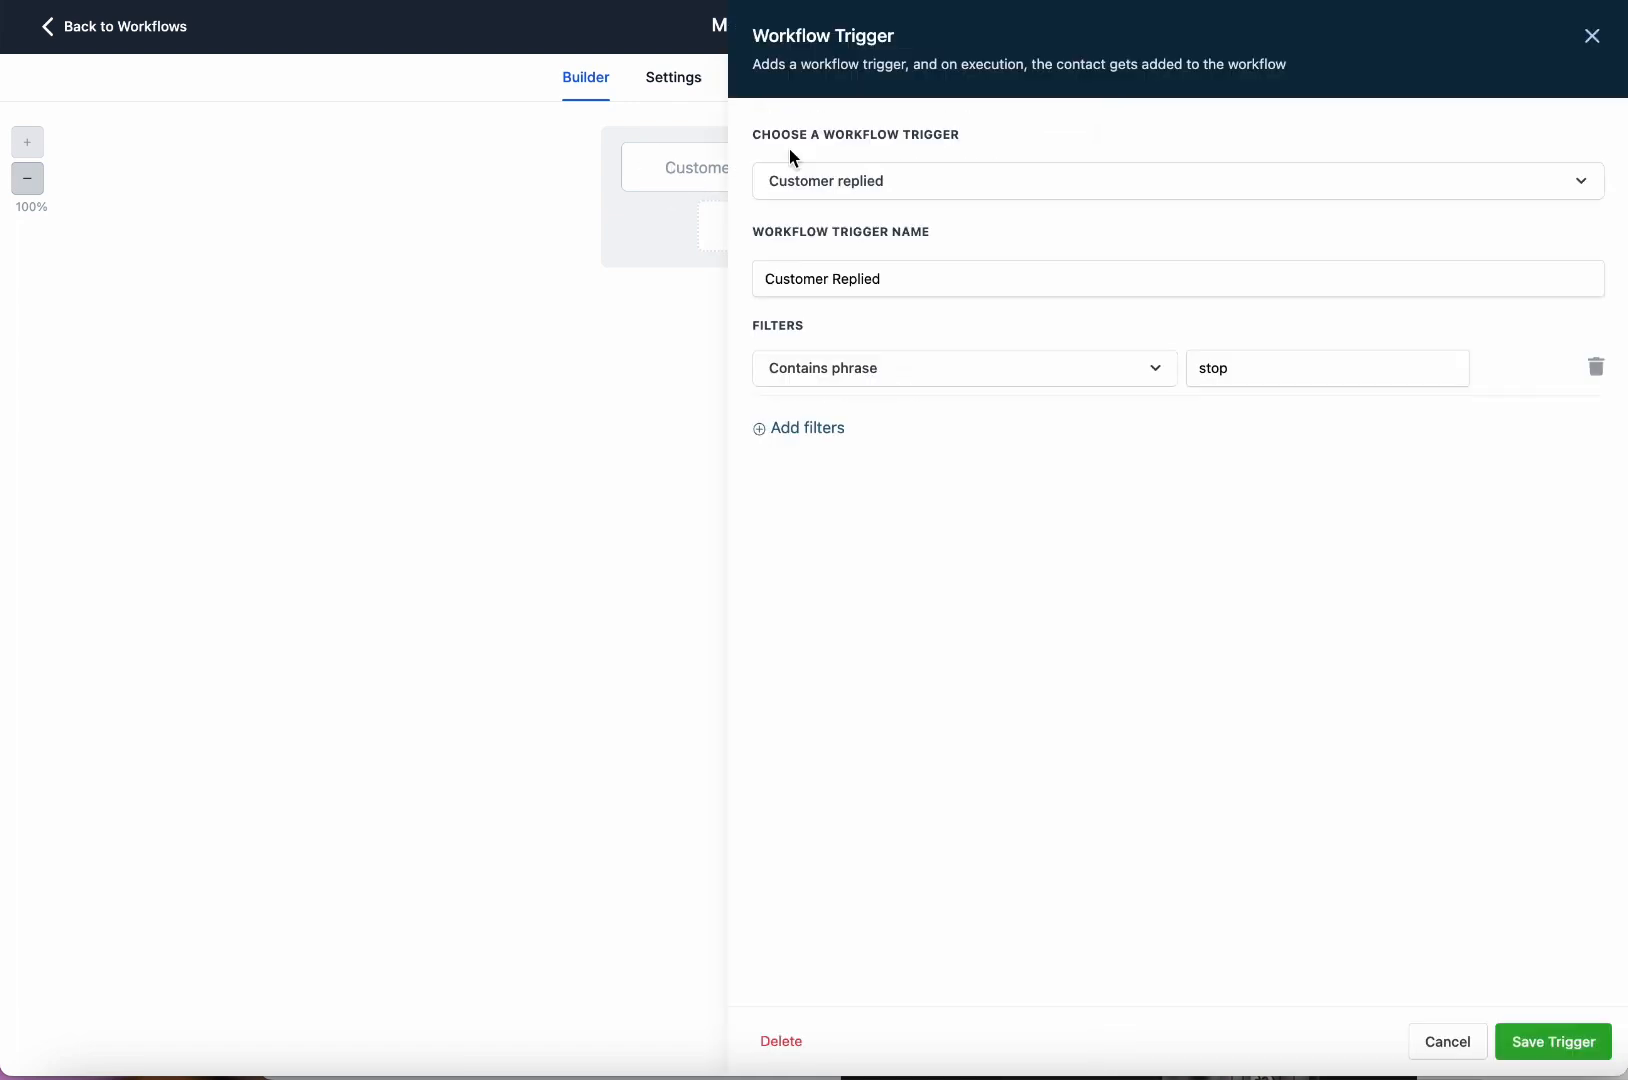
click(1594, 37)
click(1020, 172)
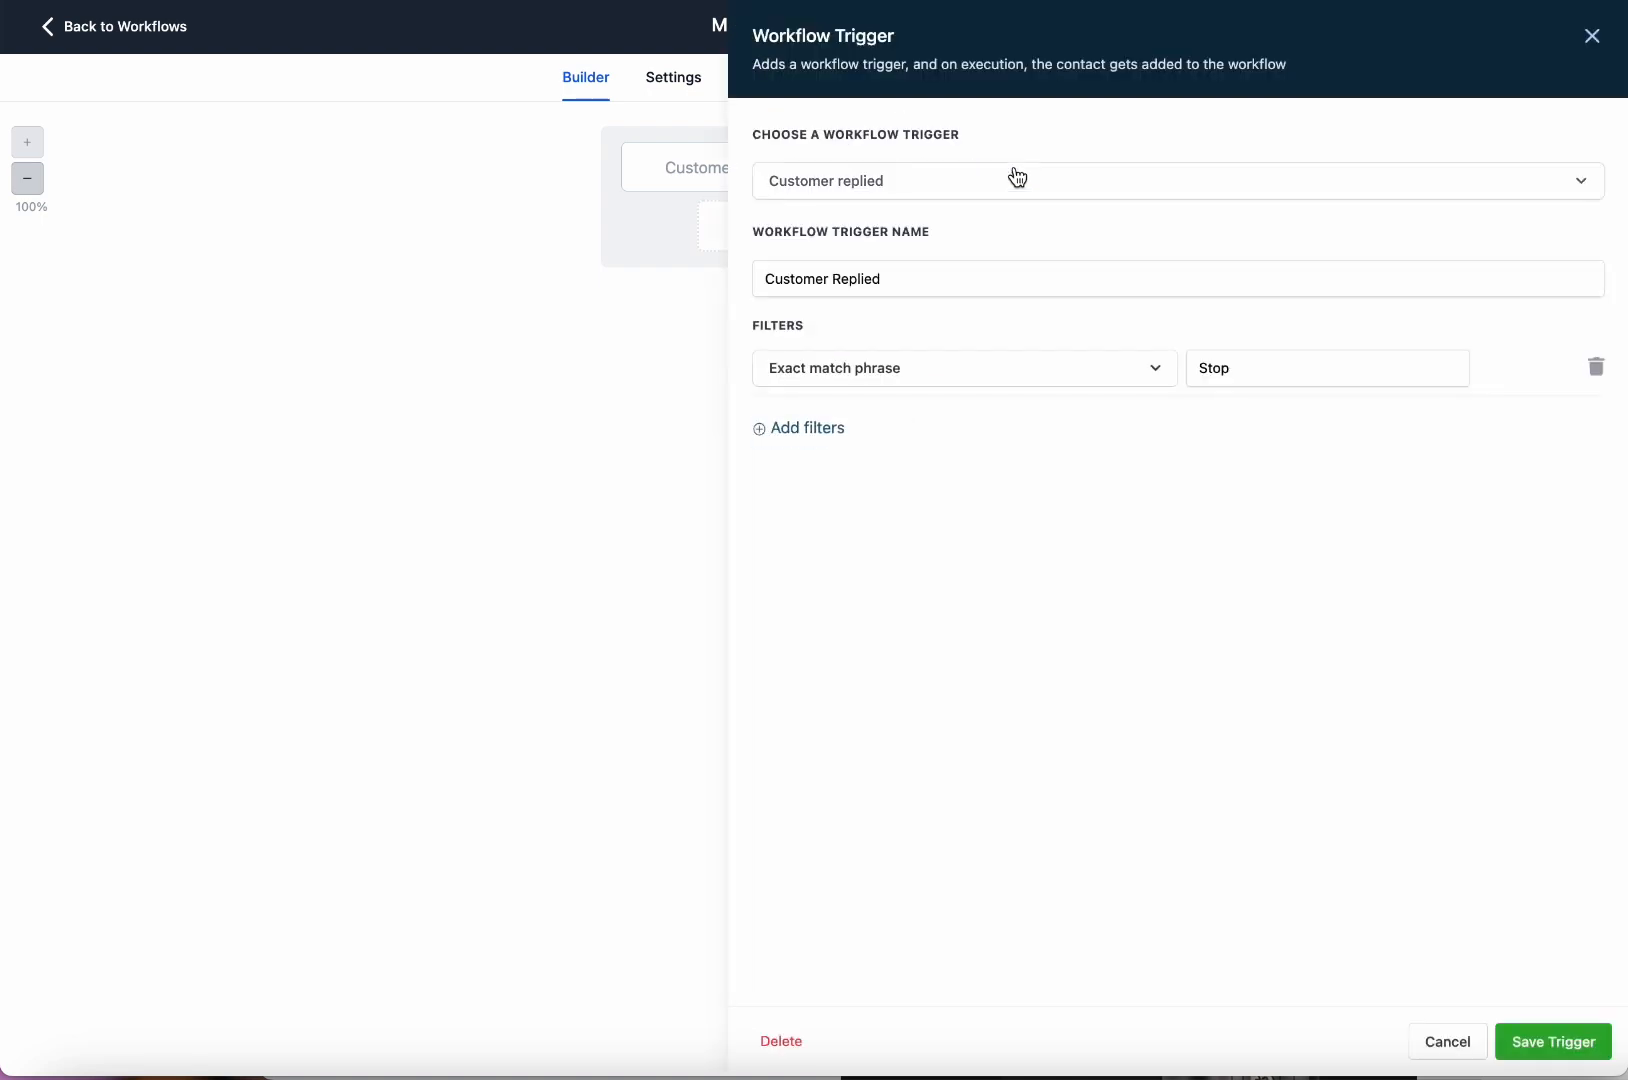
click(785, 1044)
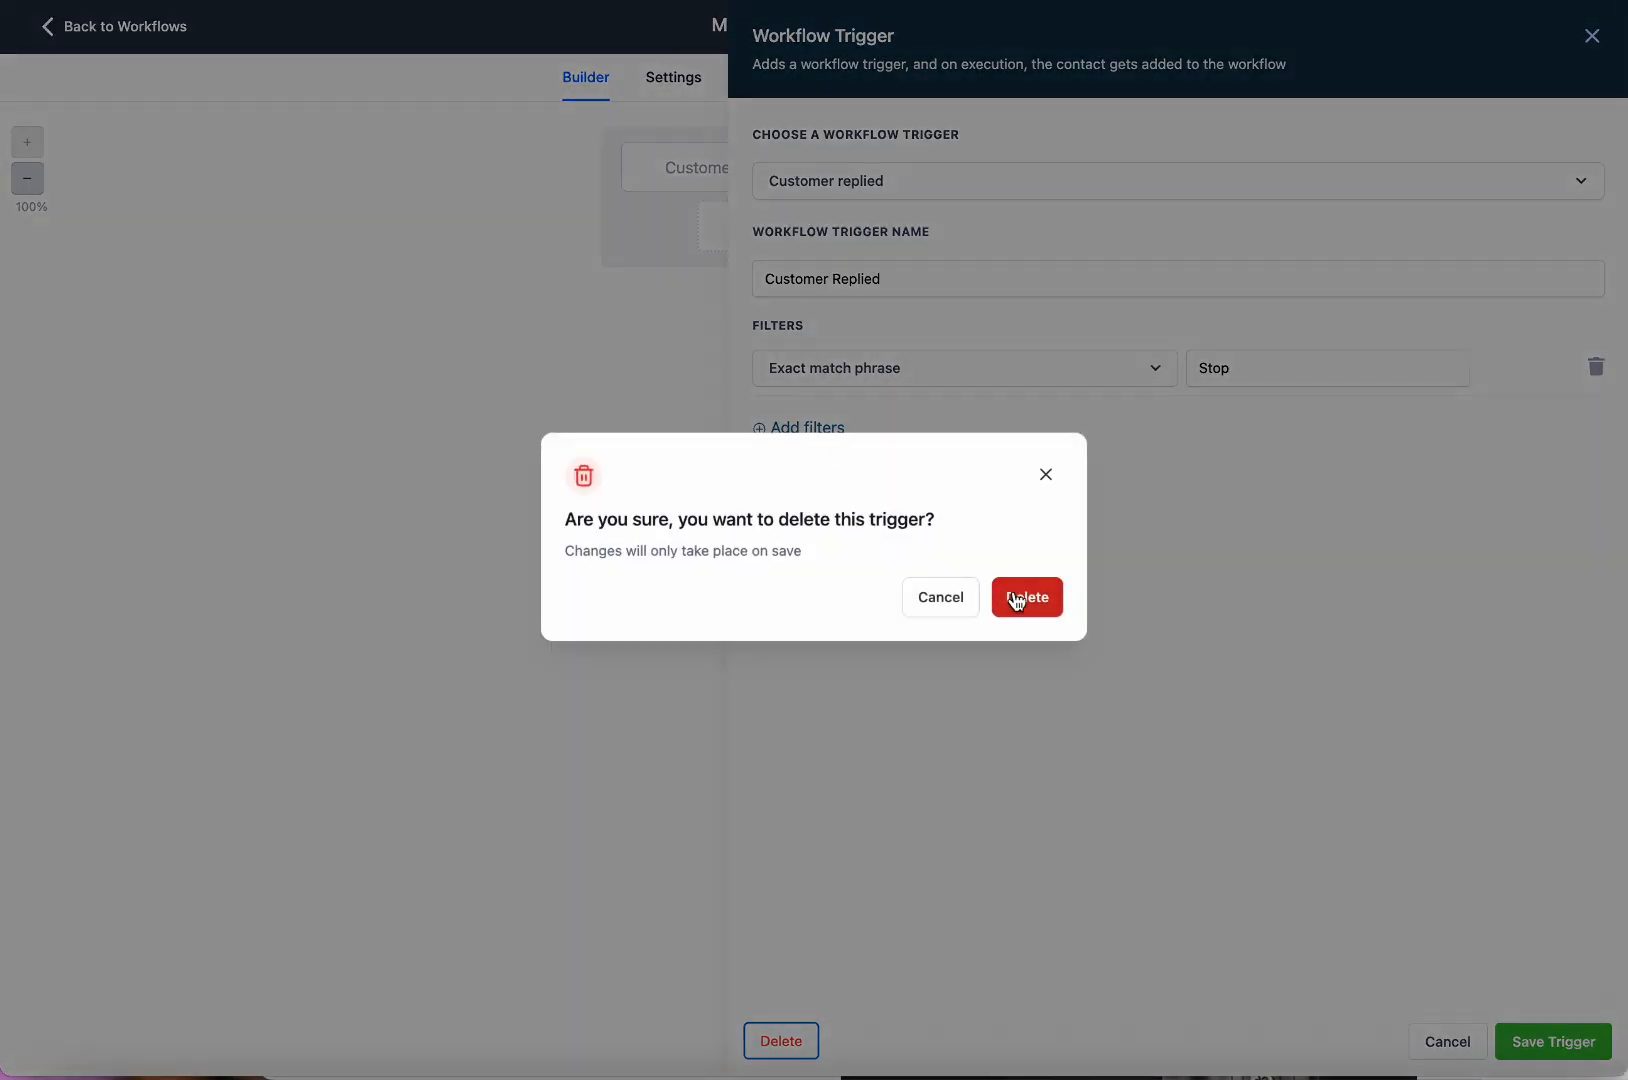
click(1016, 602)
Add a Customer Replied trigger filtered on Contains phrase 'remove me from your list' and save it.
click(865, 231)
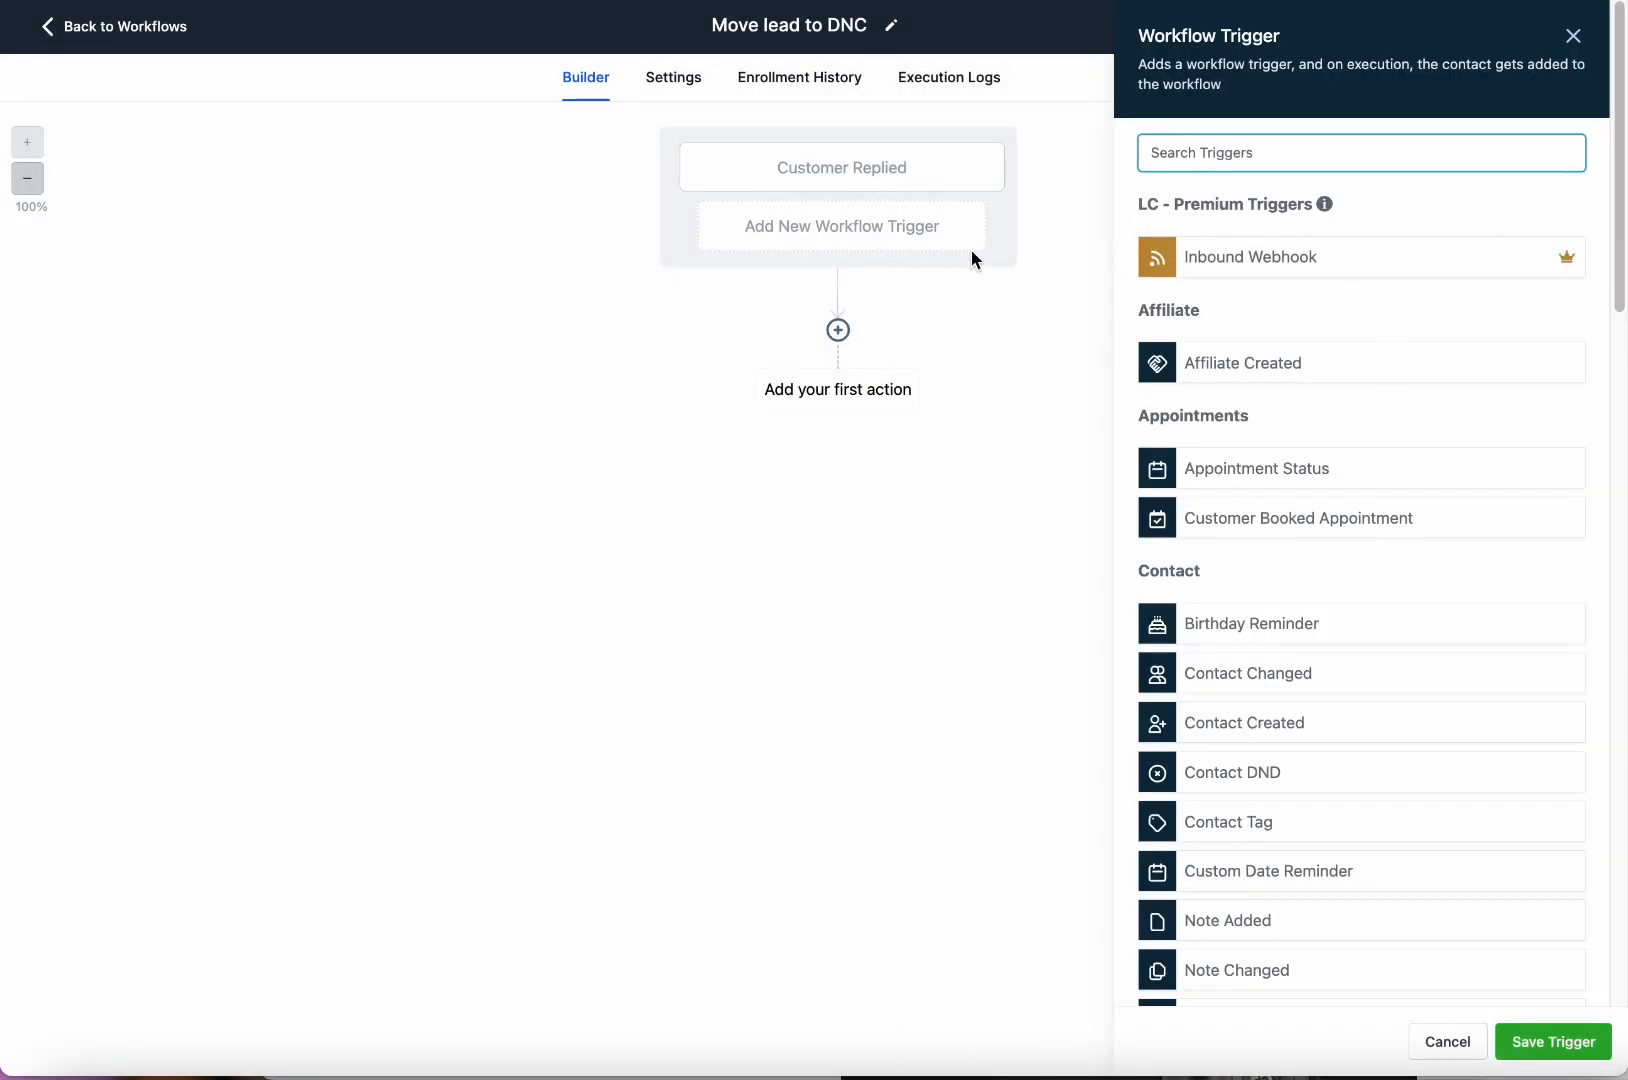
click(1319, 158)
text(replied)
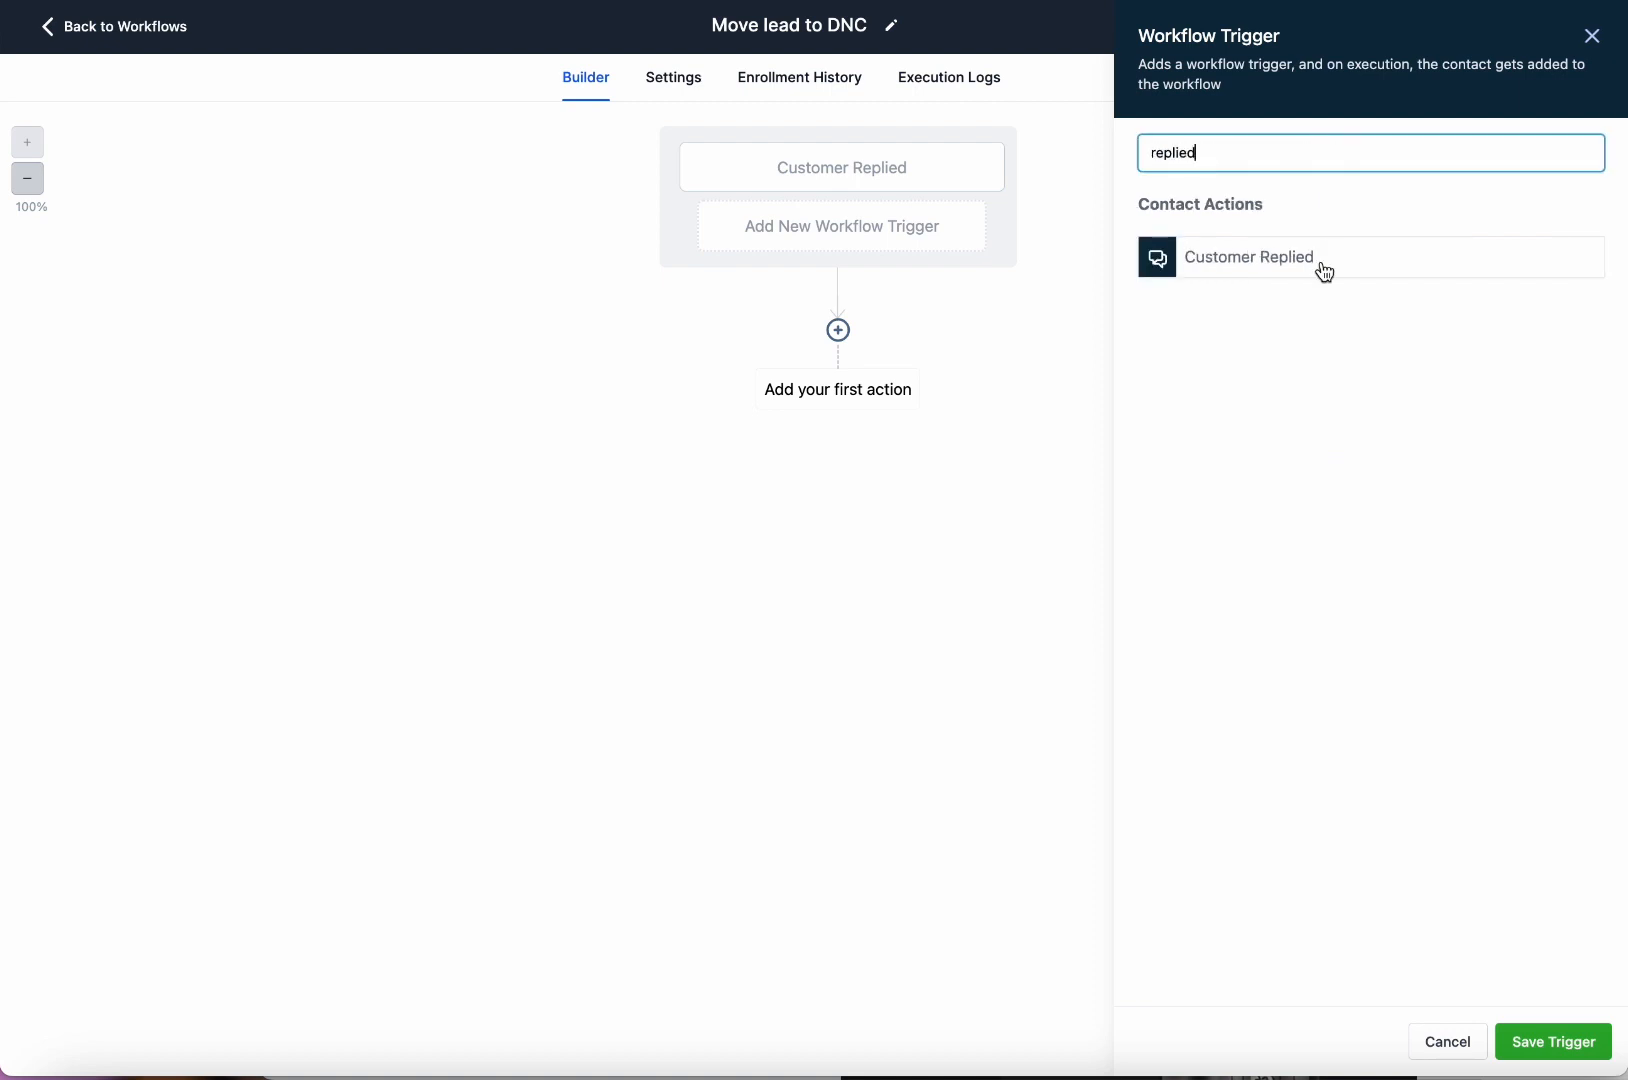
click(1322, 262)
click(800, 347)
click(839, 372)
click(872, 505)
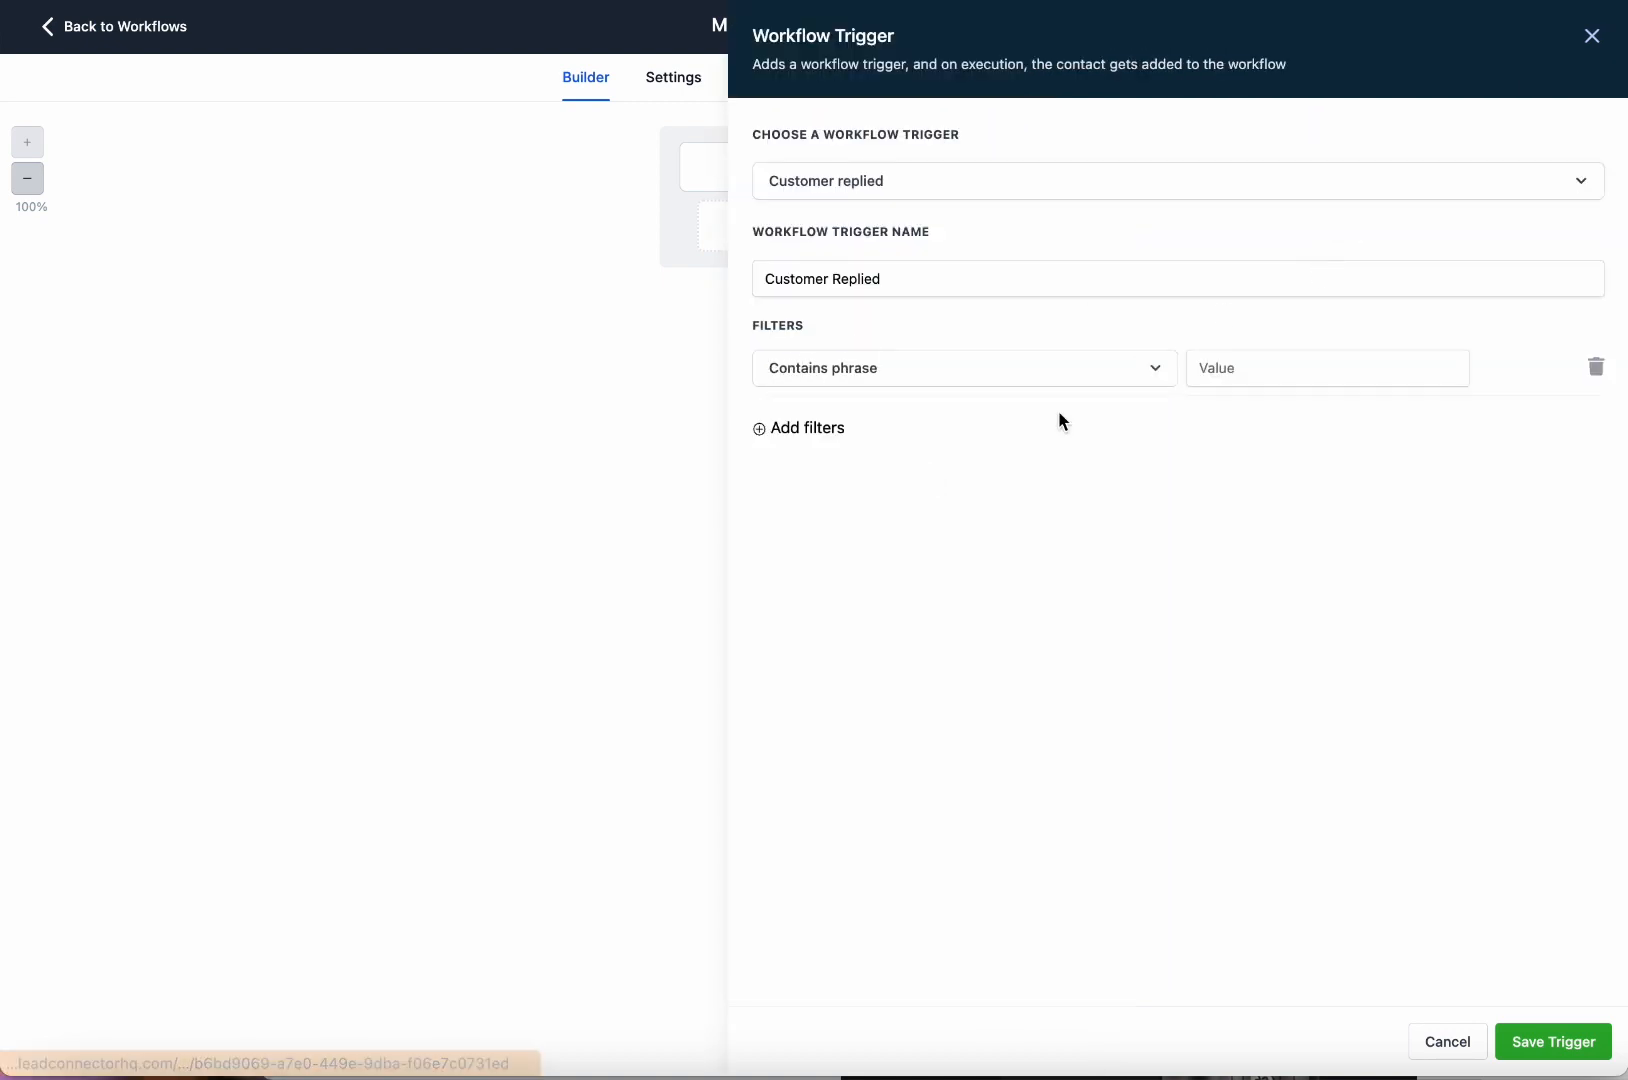
click(1300, 368)
text(remove me from your list)
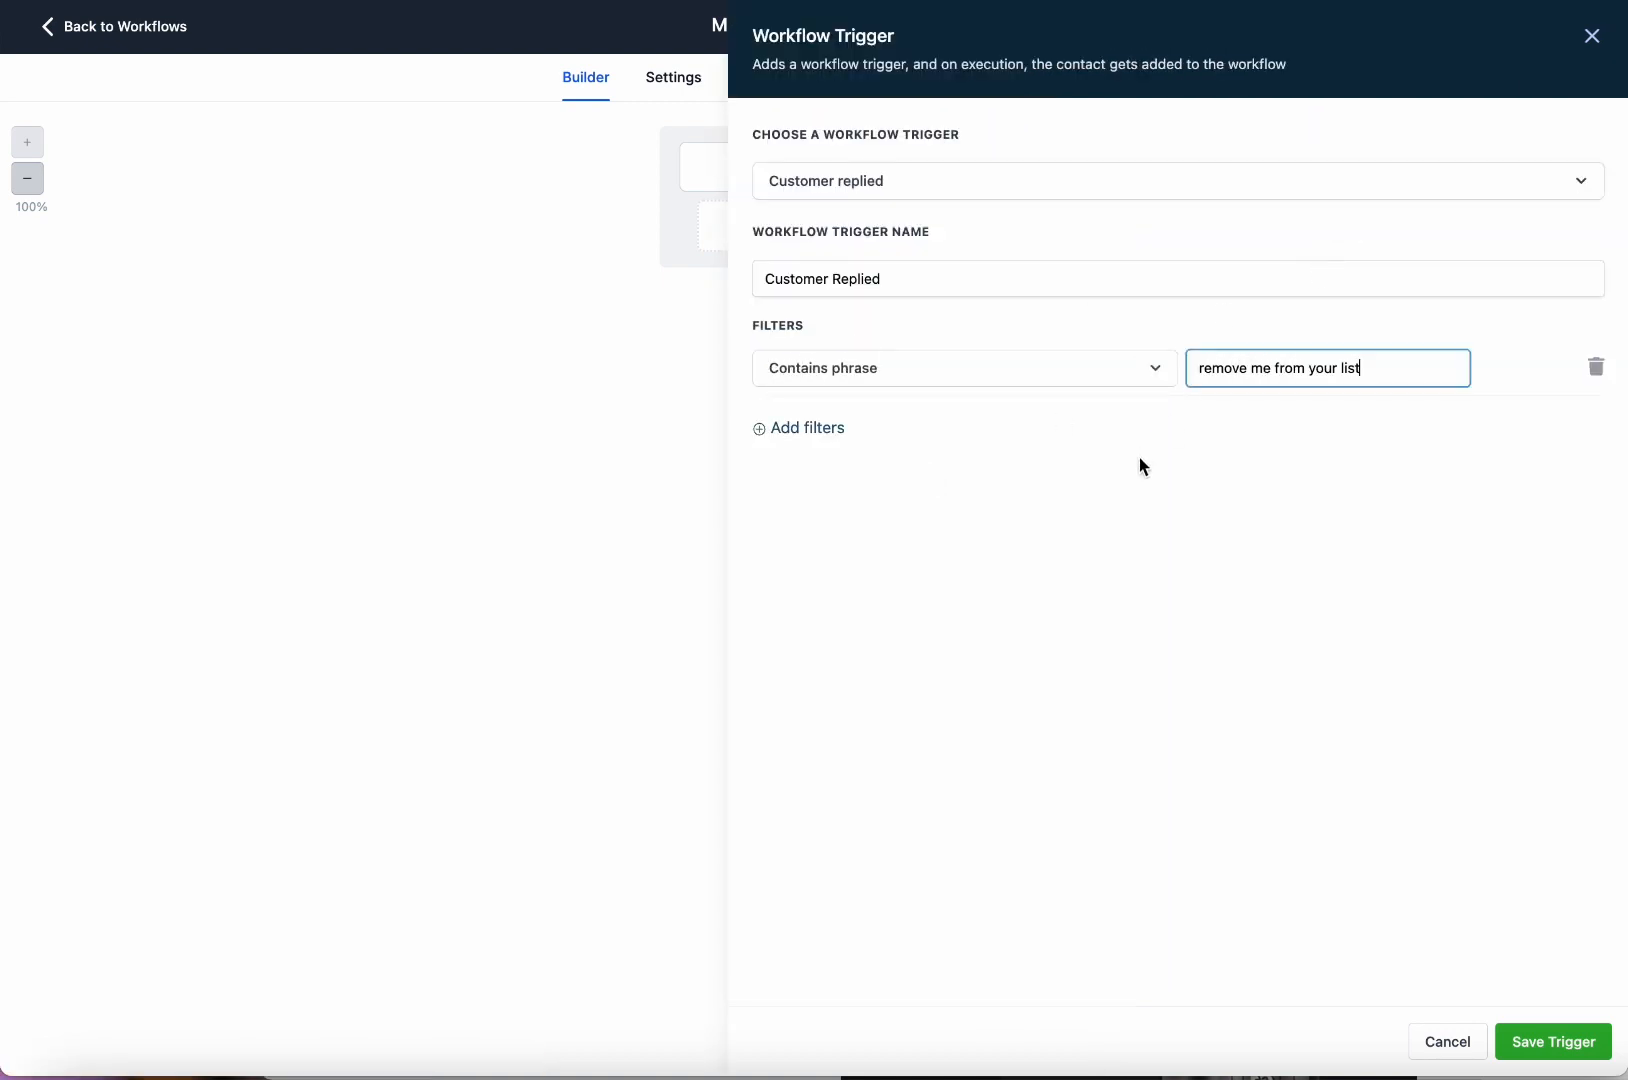
click(1146, 467)
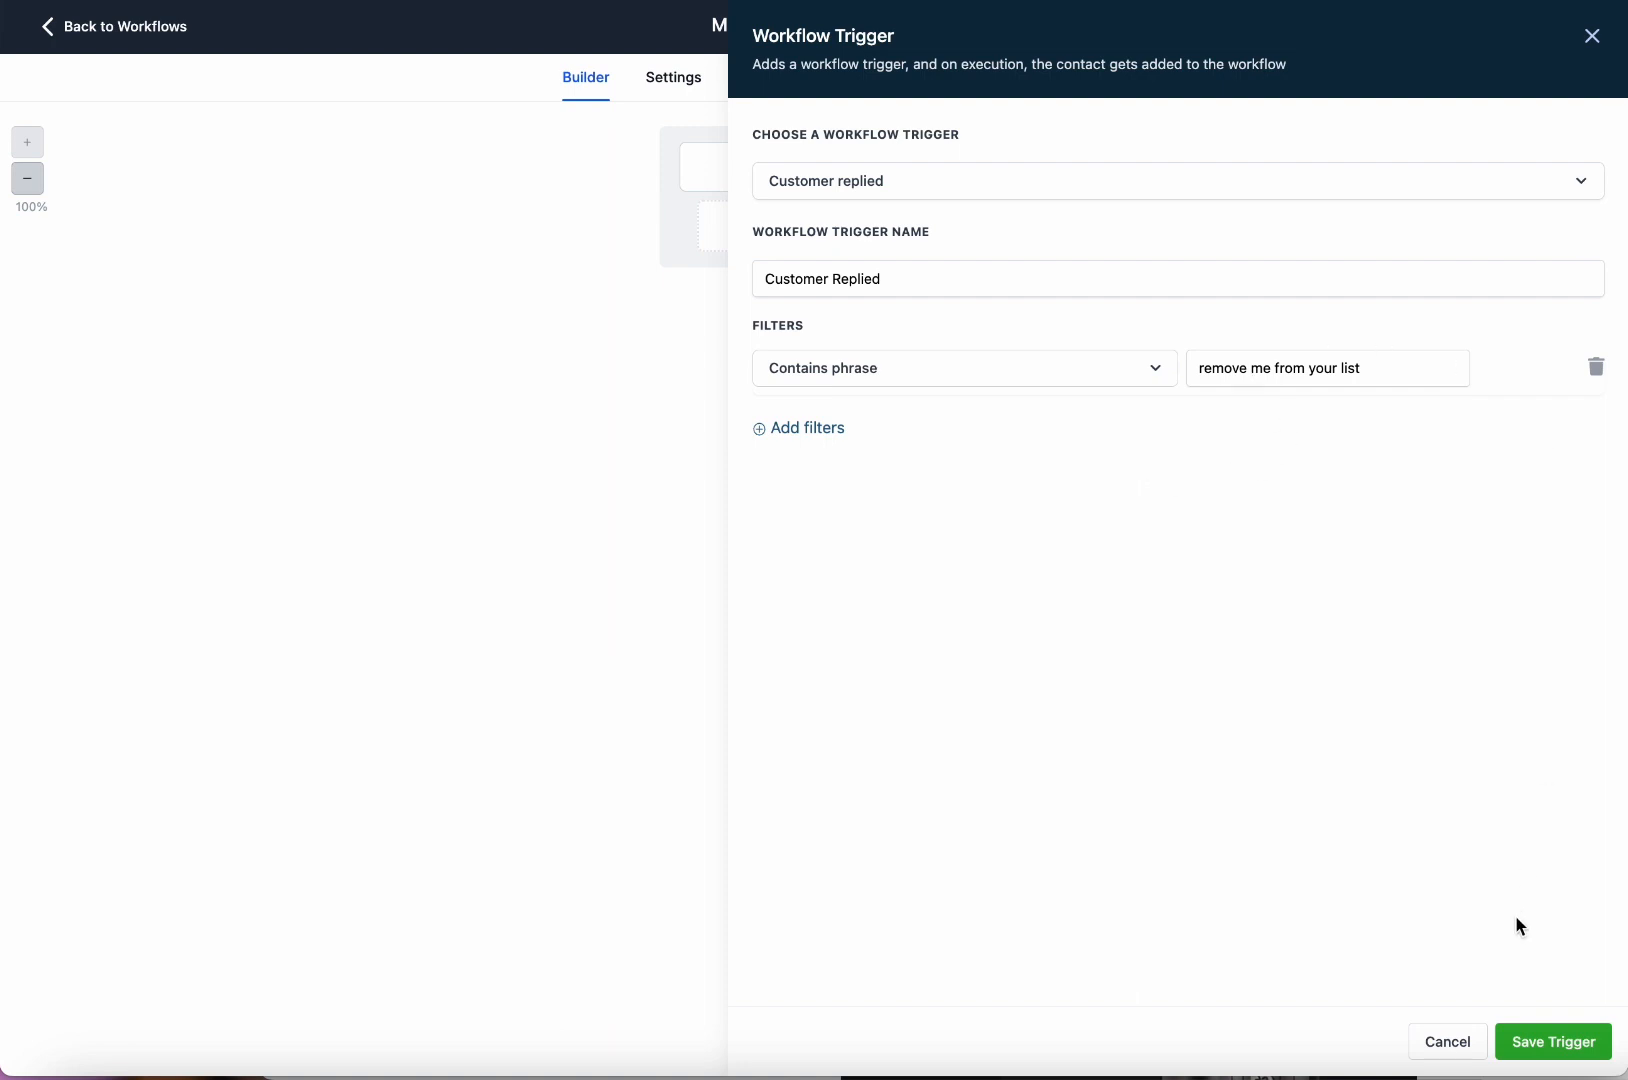
click(1553, 1041)
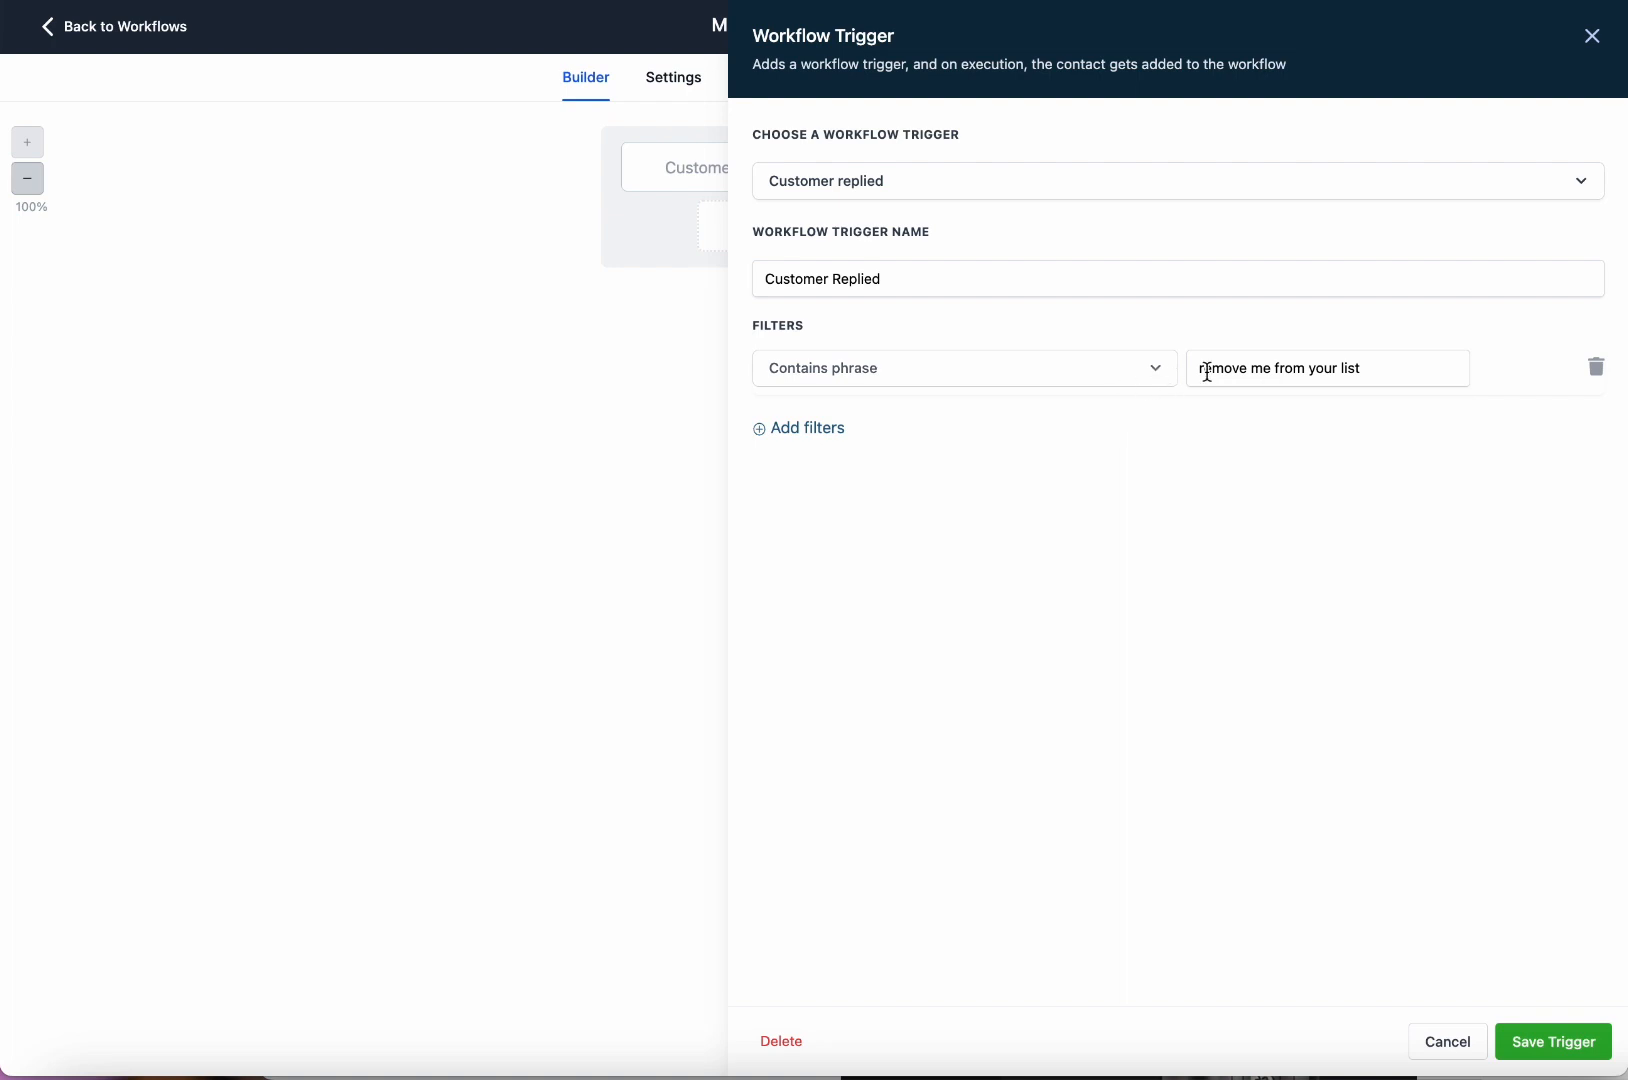
click(1555, 1043)
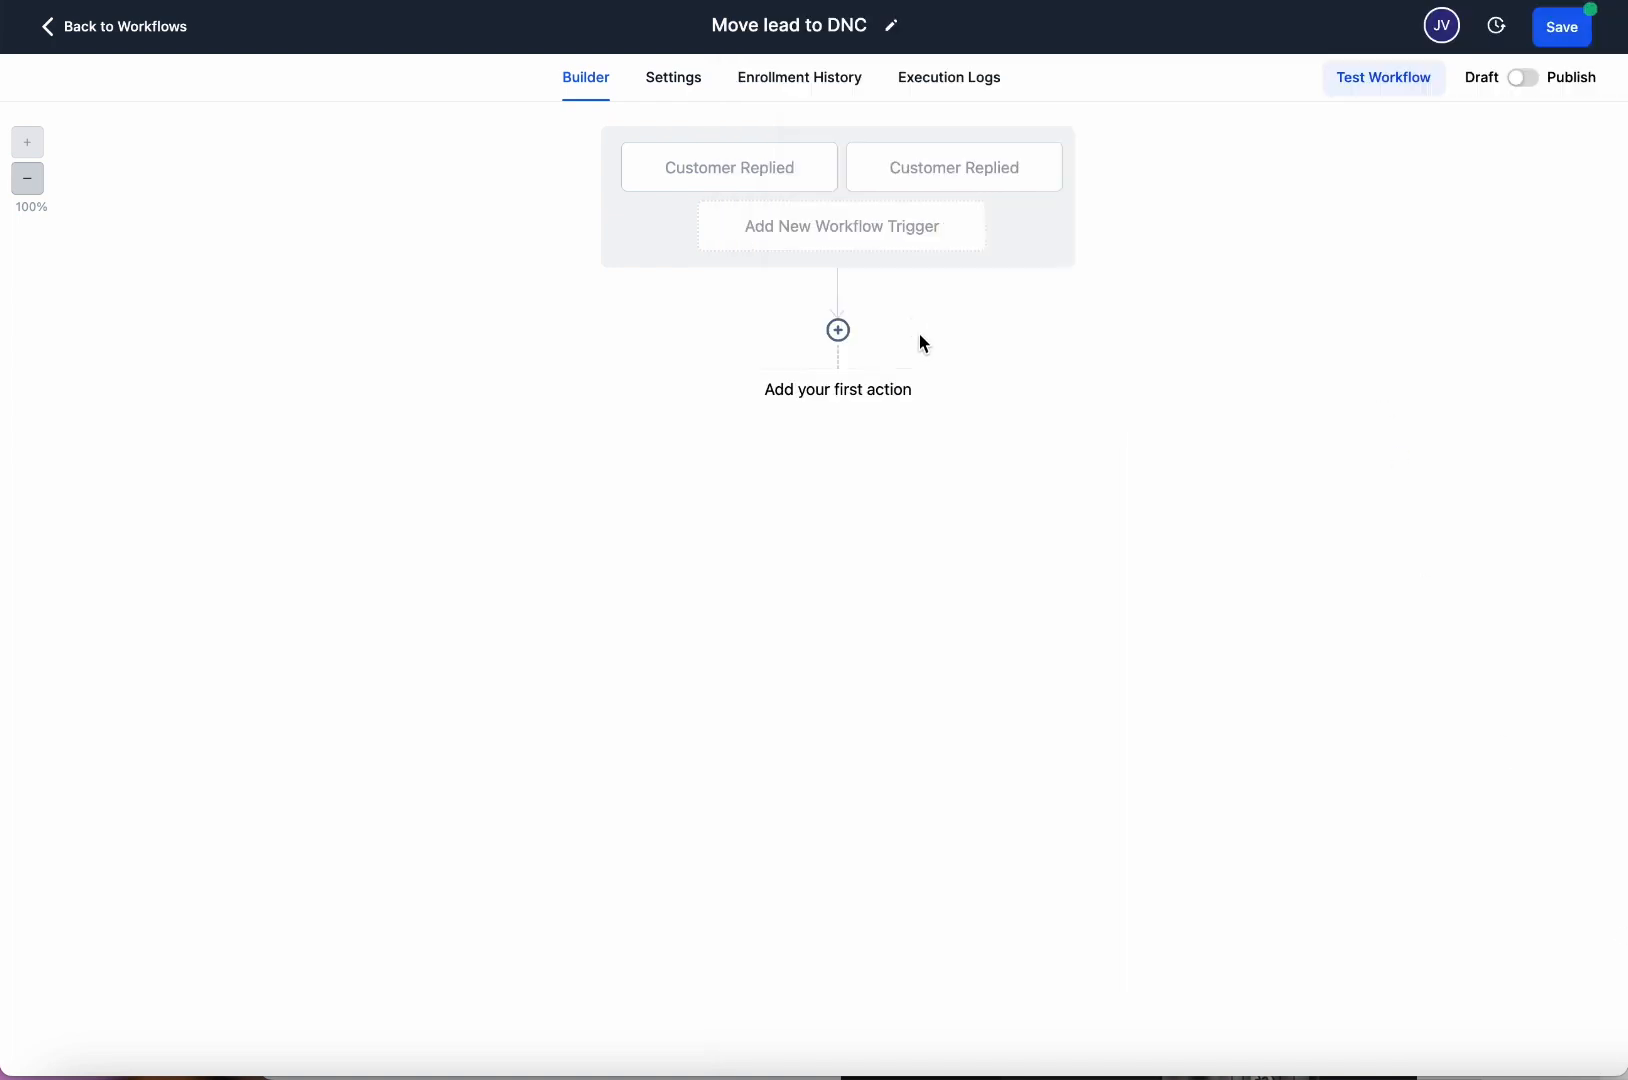
Browse tag-related triggers, picking Contact Tag and then Pipeline Stage Changed.
click(905, 218)
text(tag)
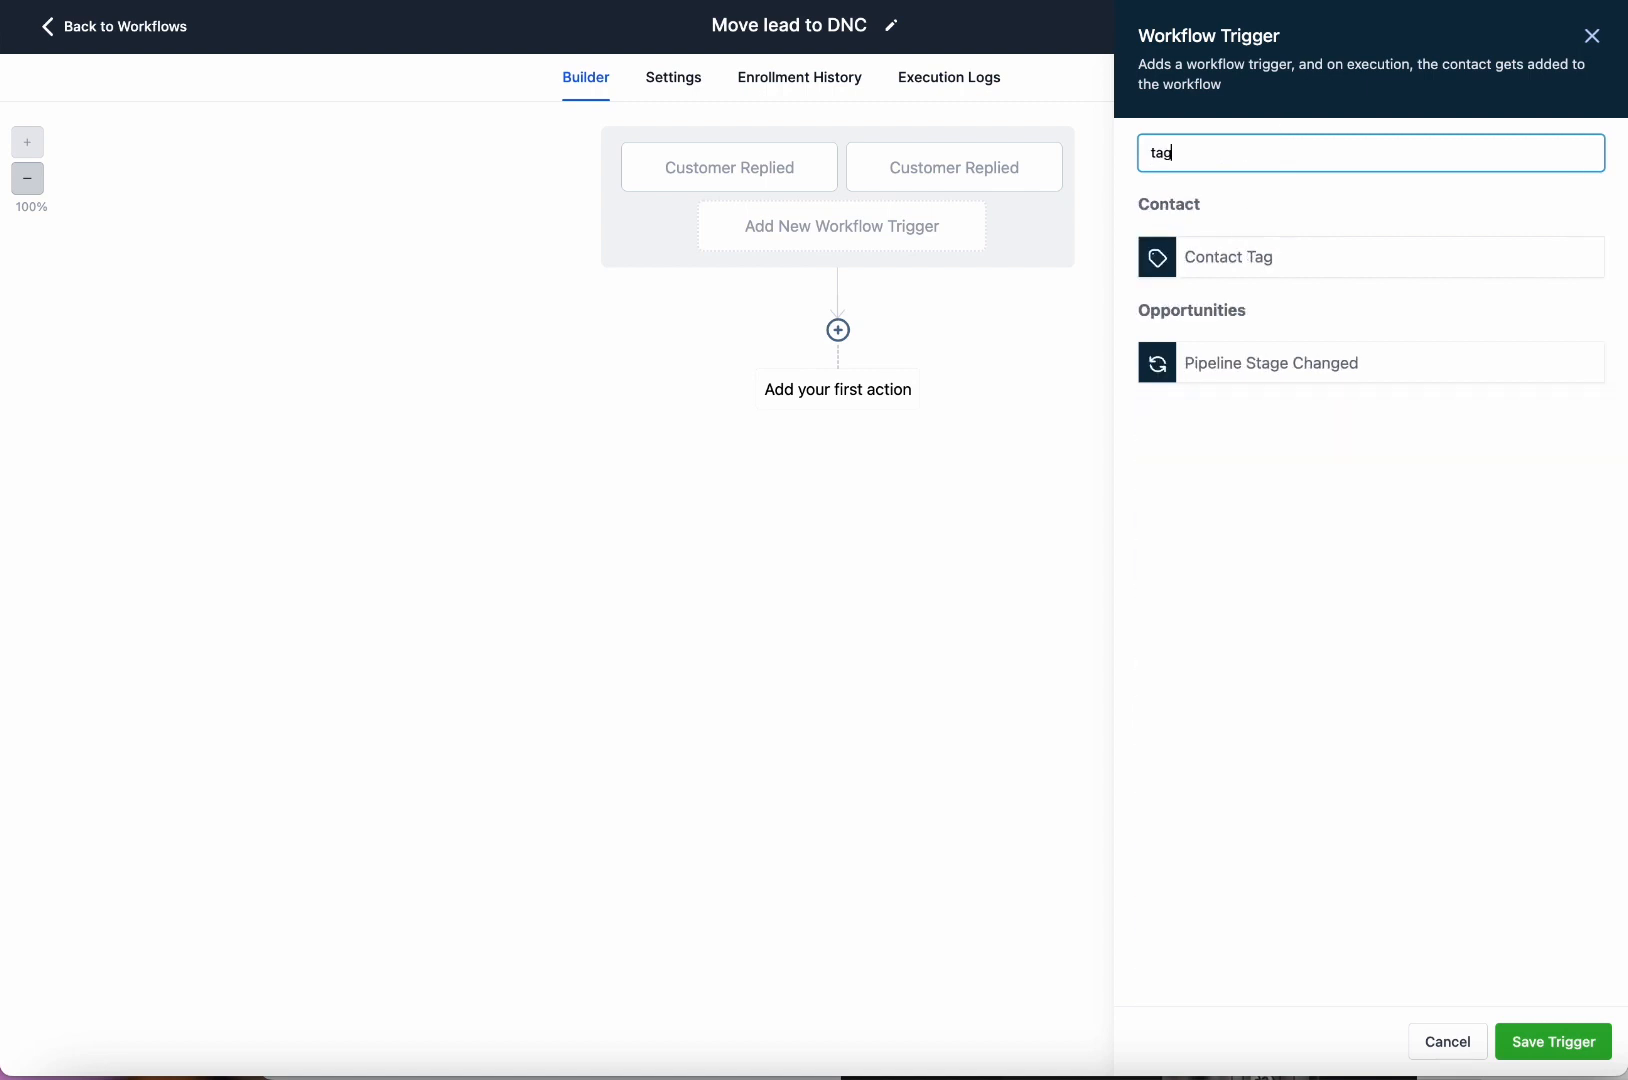
click(1257, 265)
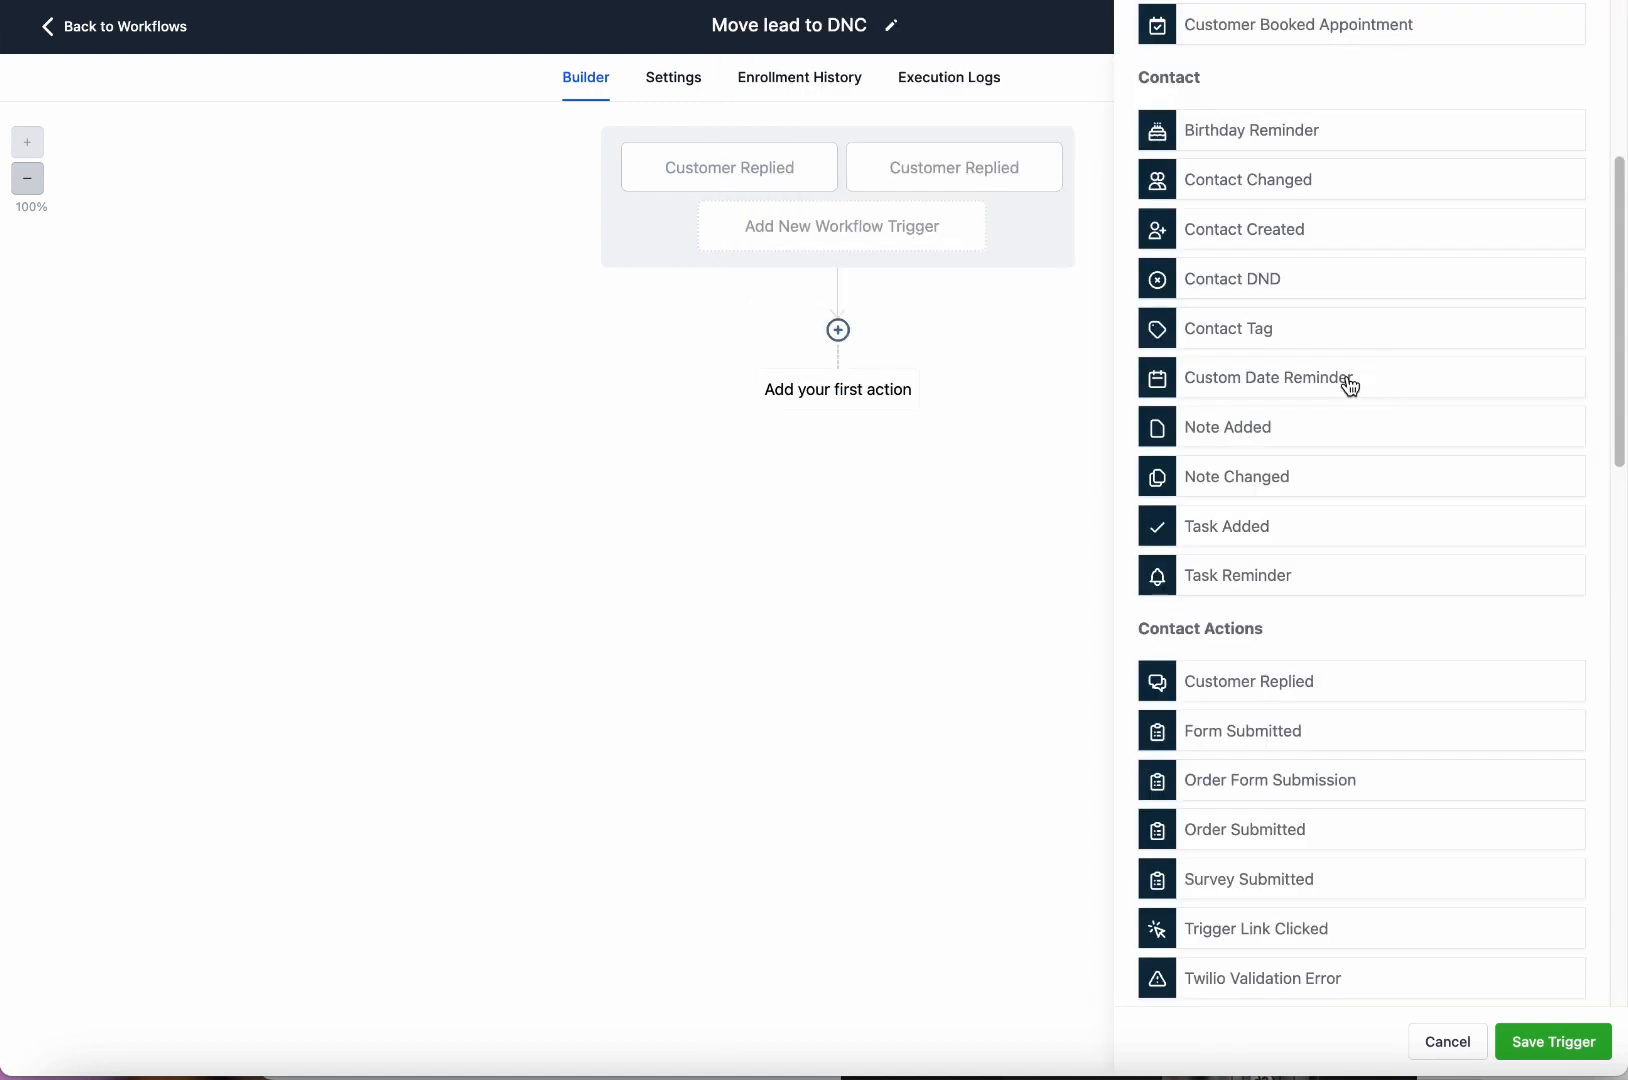
scroll(1356, 390, down, 1)
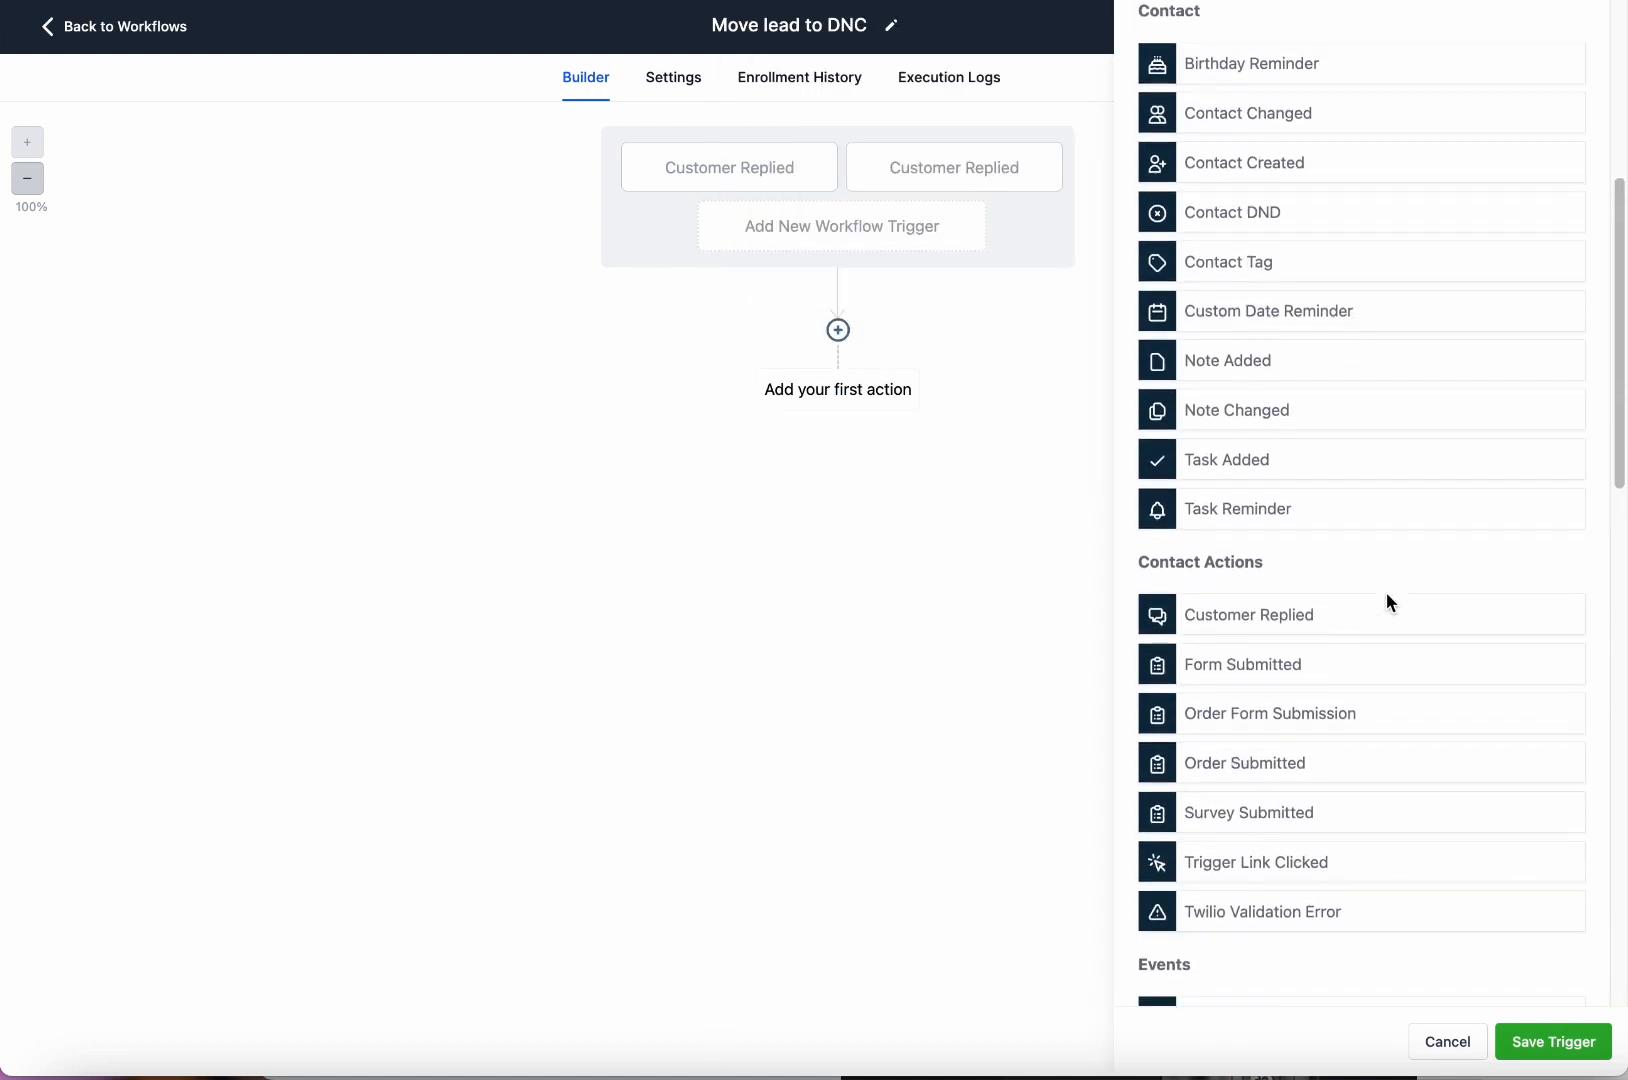
scroll(1388, 600, down, 2)
scroll(1320, 130, up, 6)
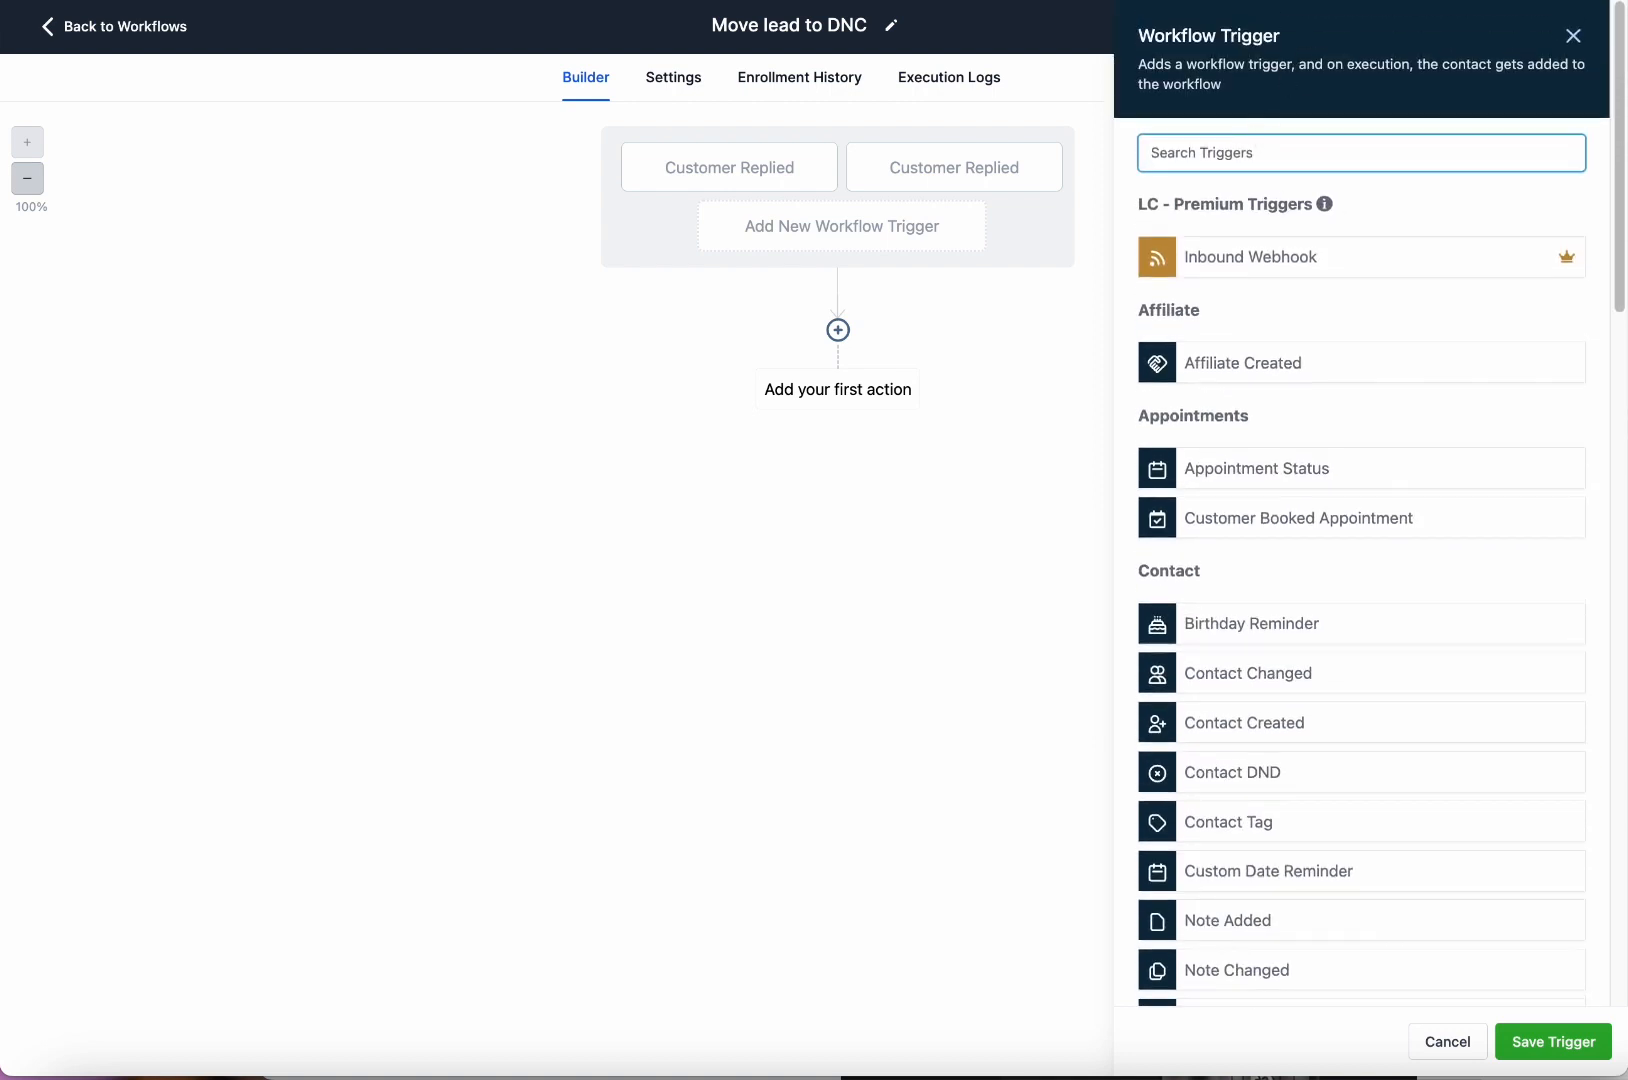
text(tag)
click(1331, 362)
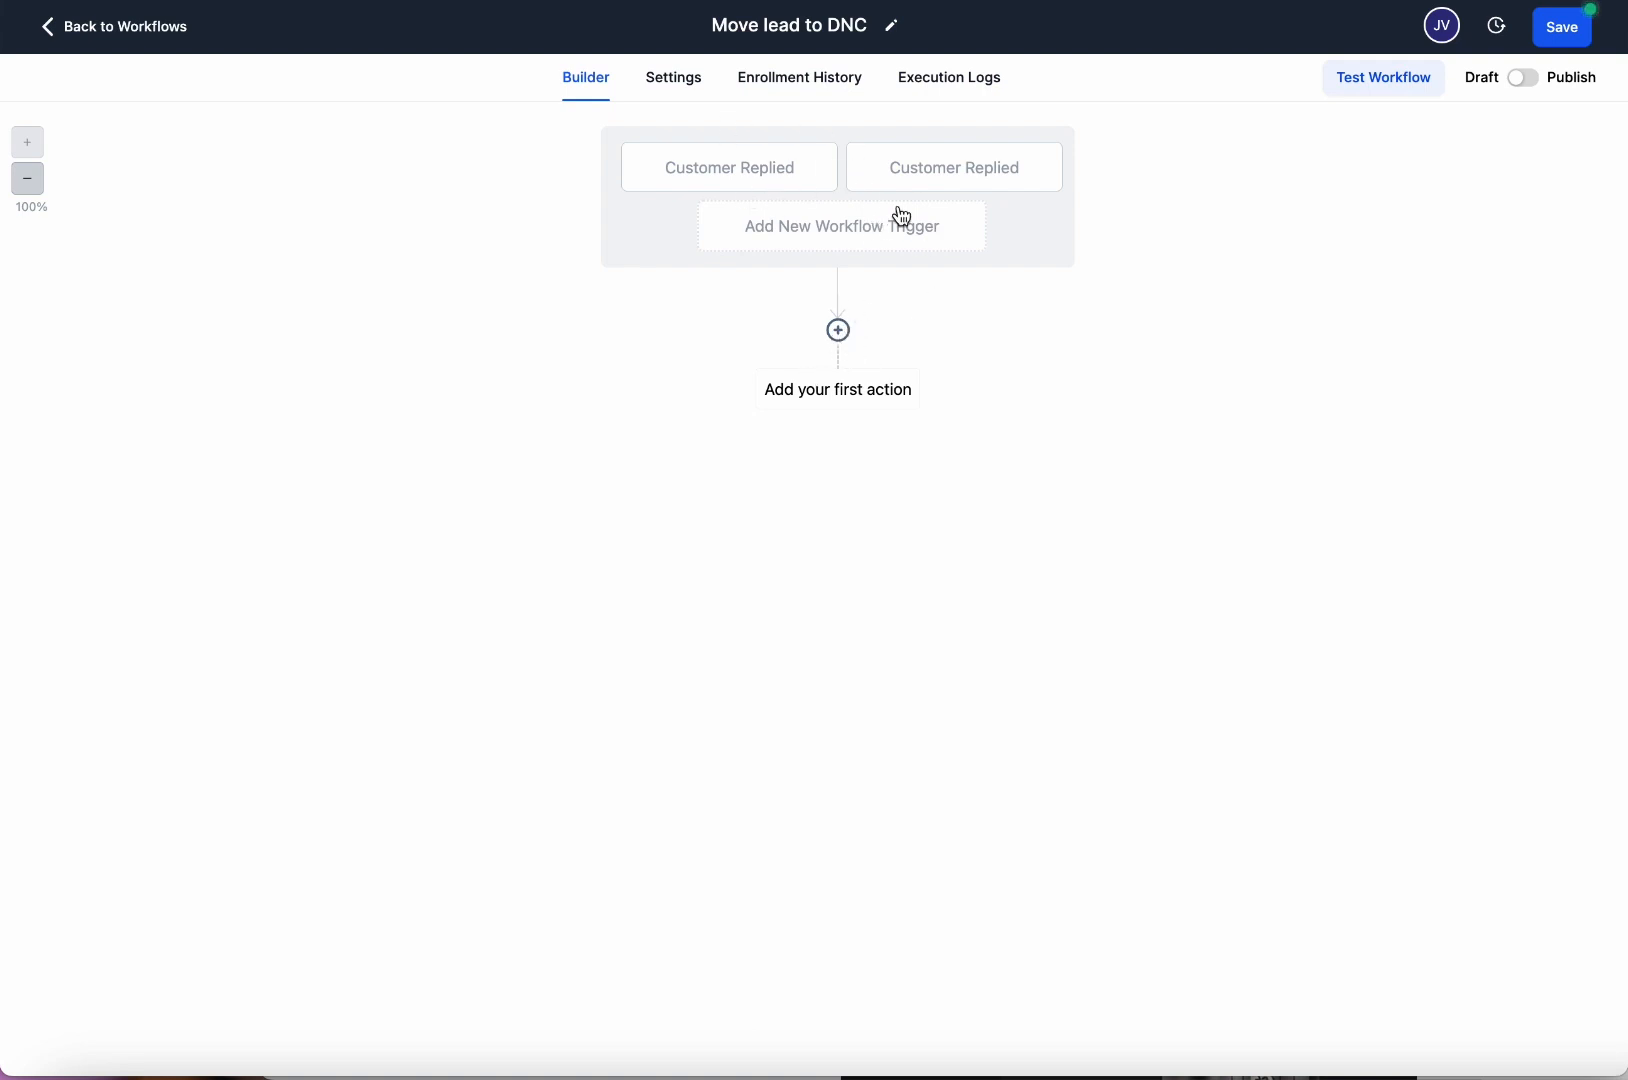
Add an Add Contact Tag action that applies the dnc tag and save it.
click(840, 331)
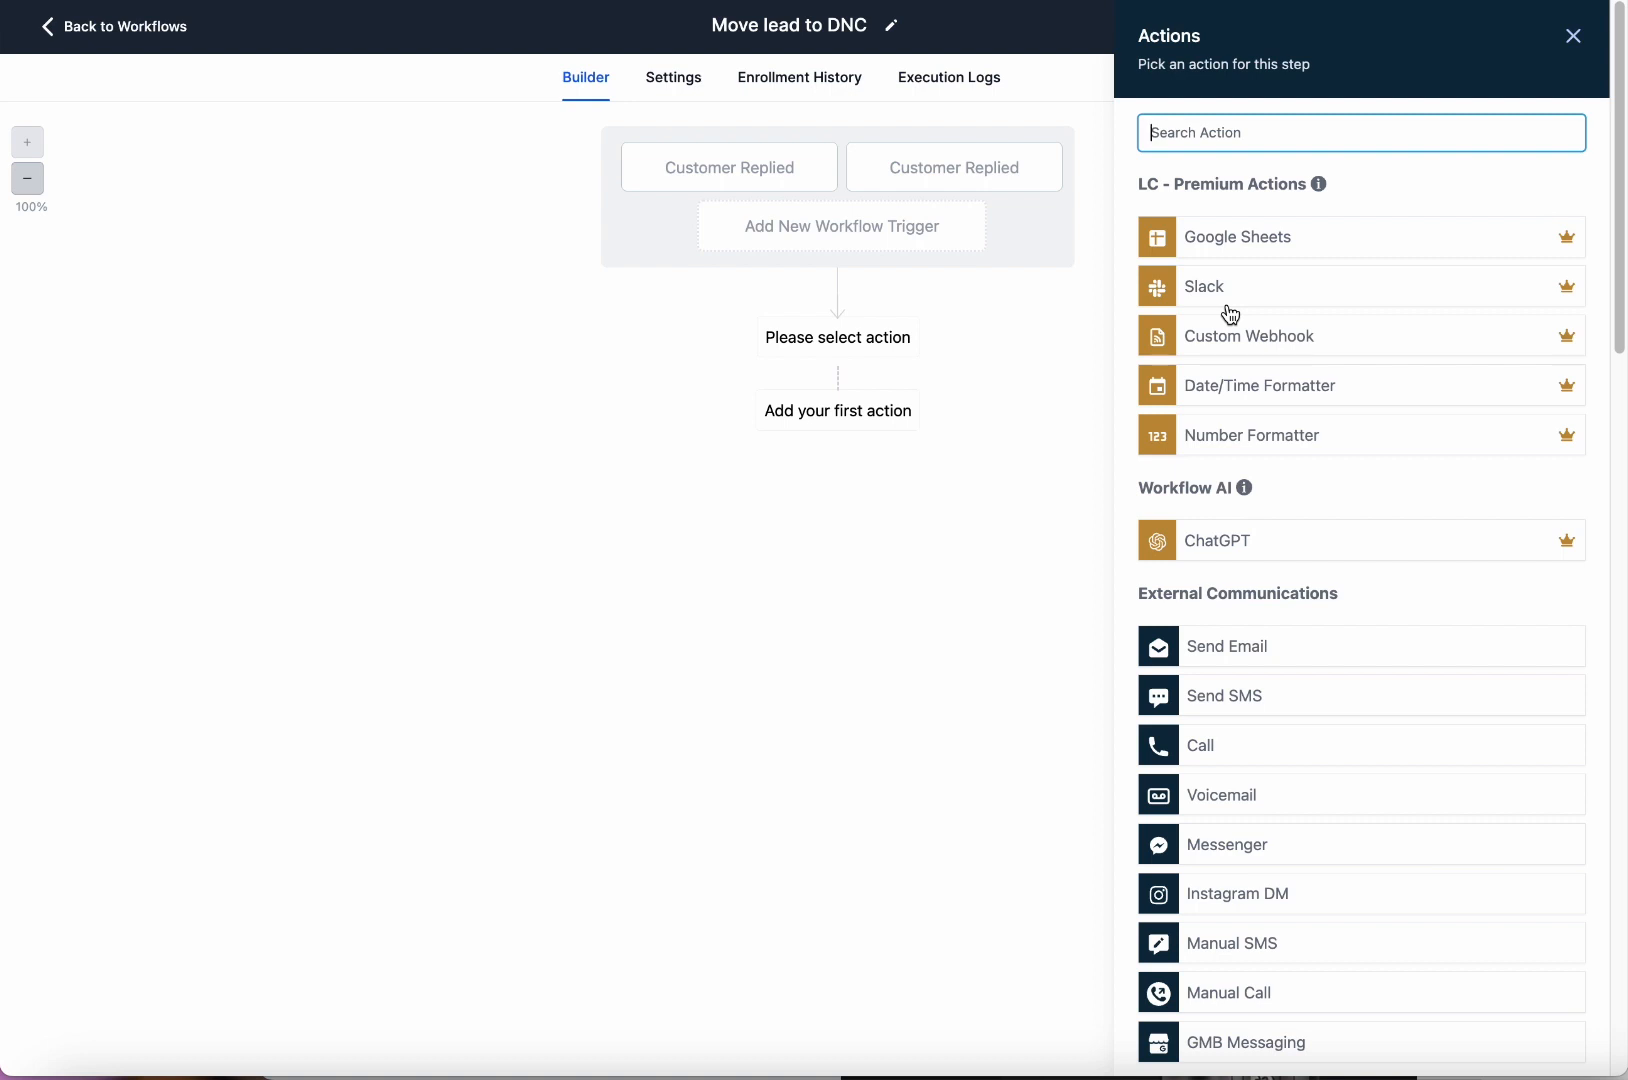
scroll(1381, 640, down, 10)
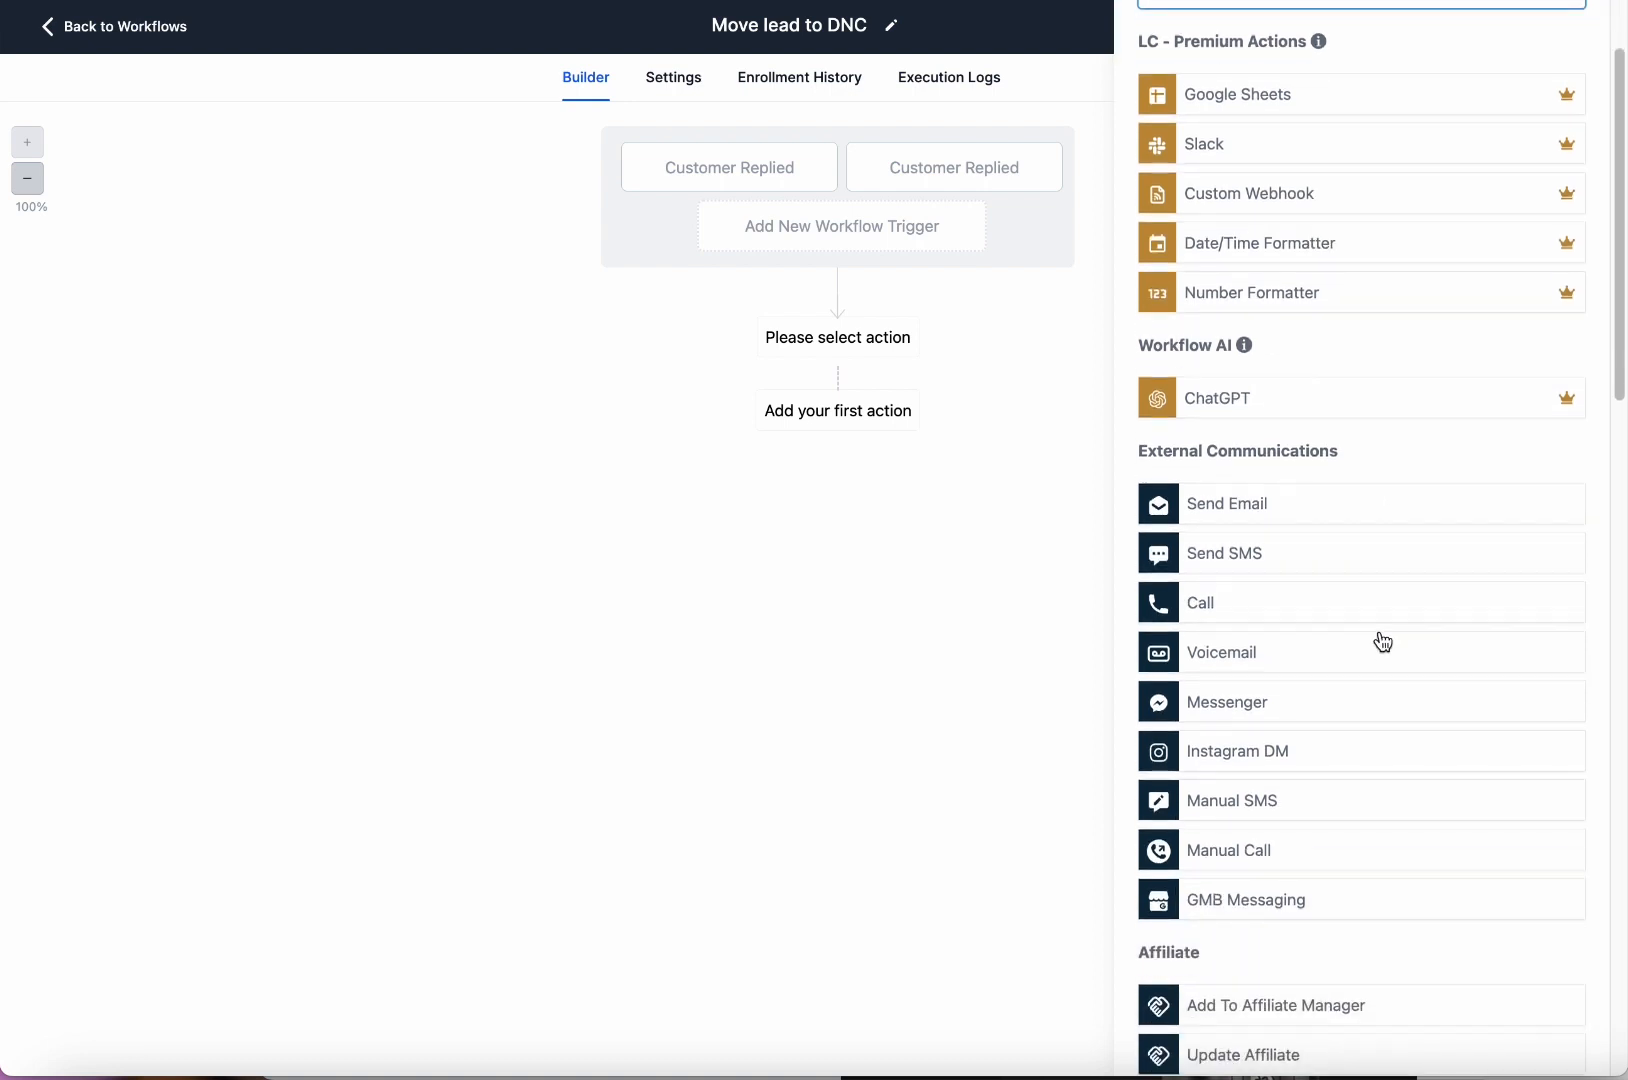
click(1288, 460)
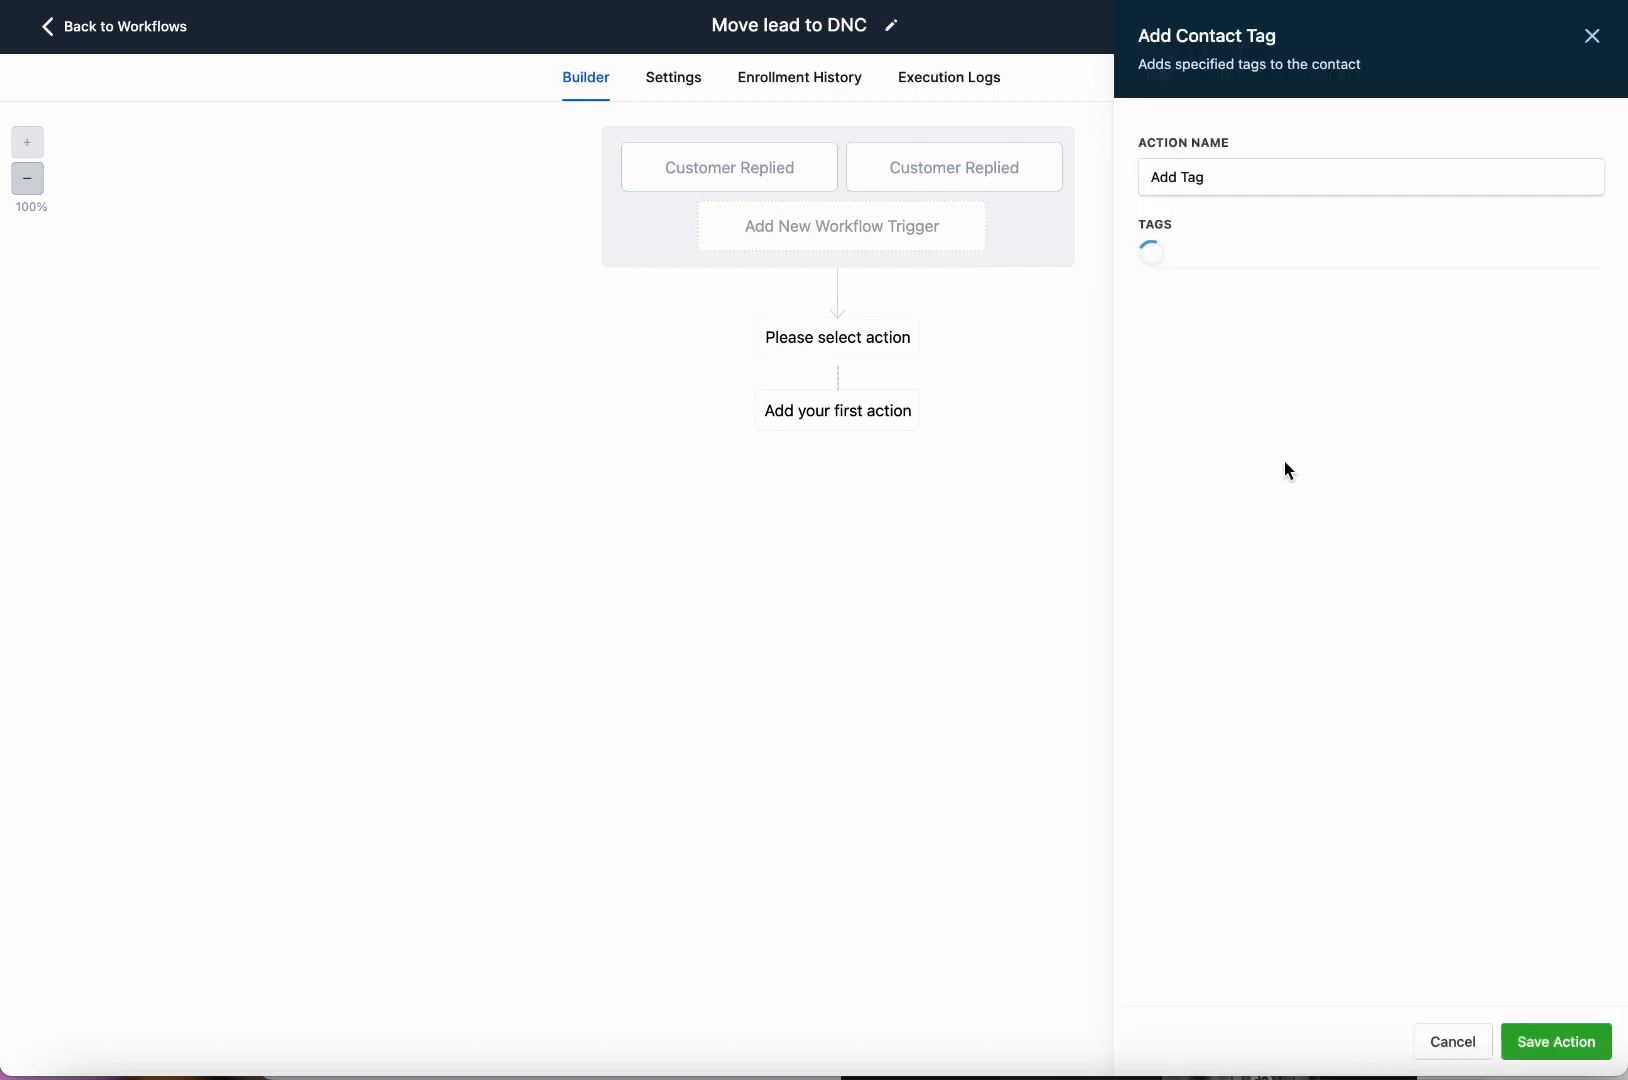
click(1160, 262)
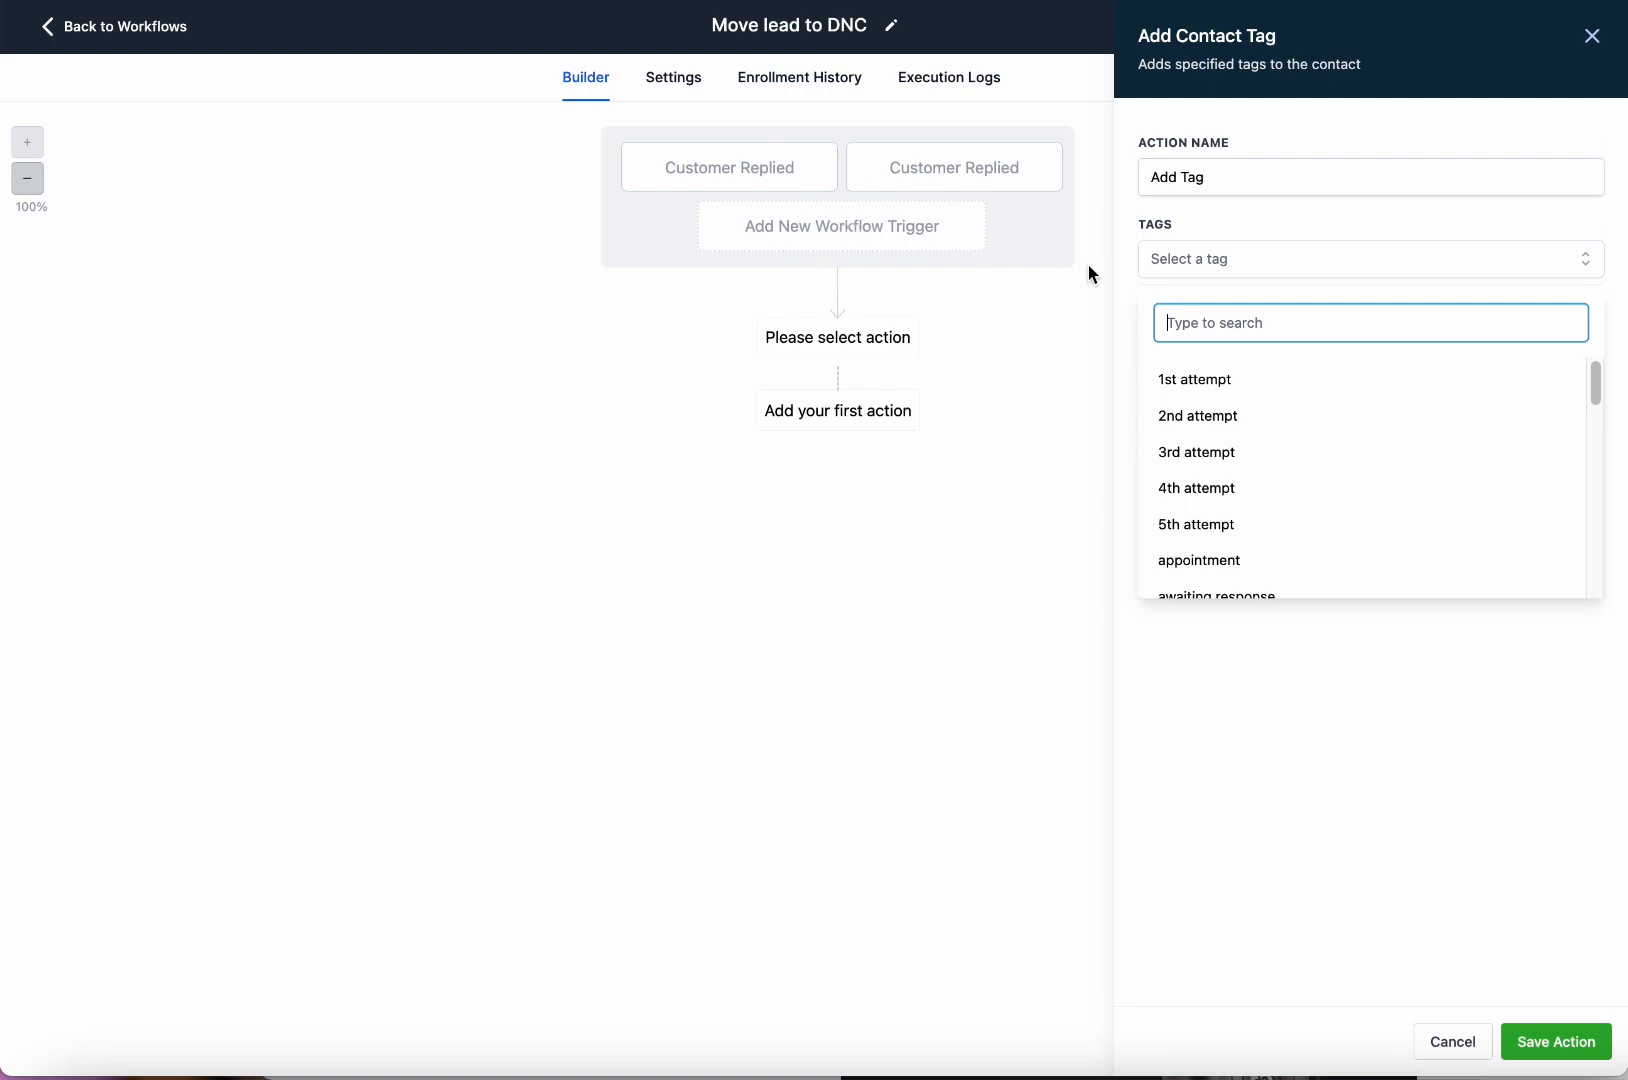
text(dnc)
click(1181, 389)
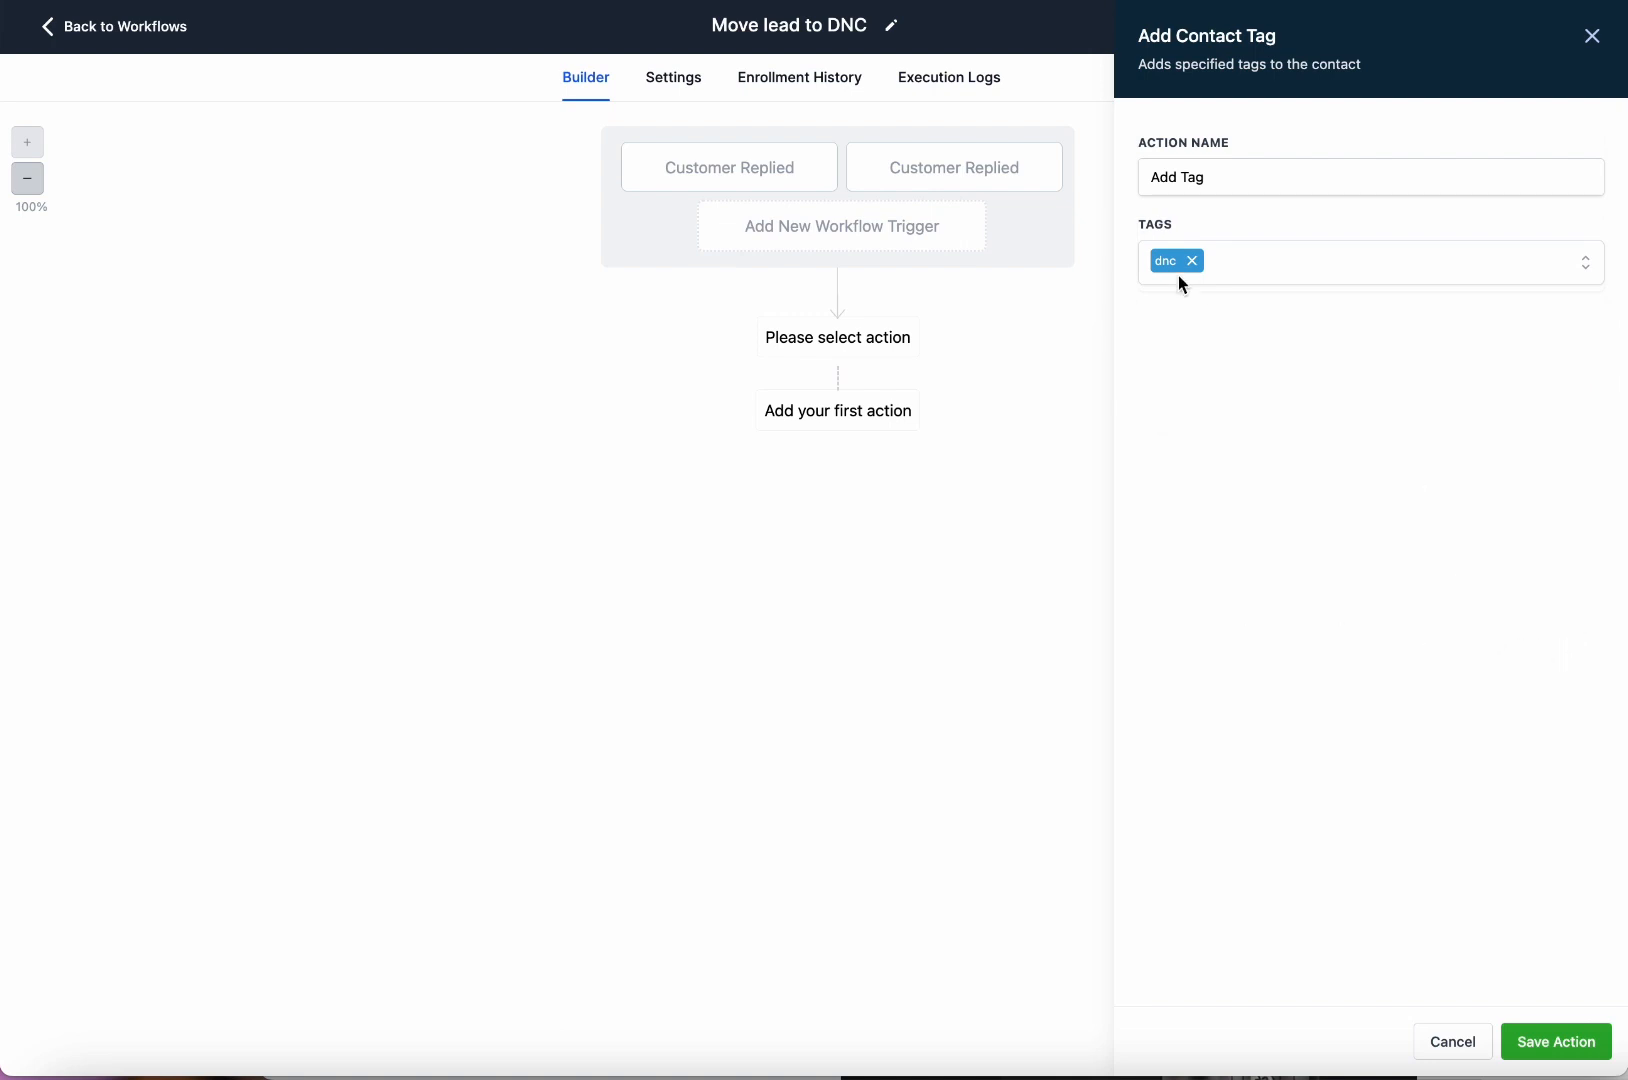
click(1565, 1045)
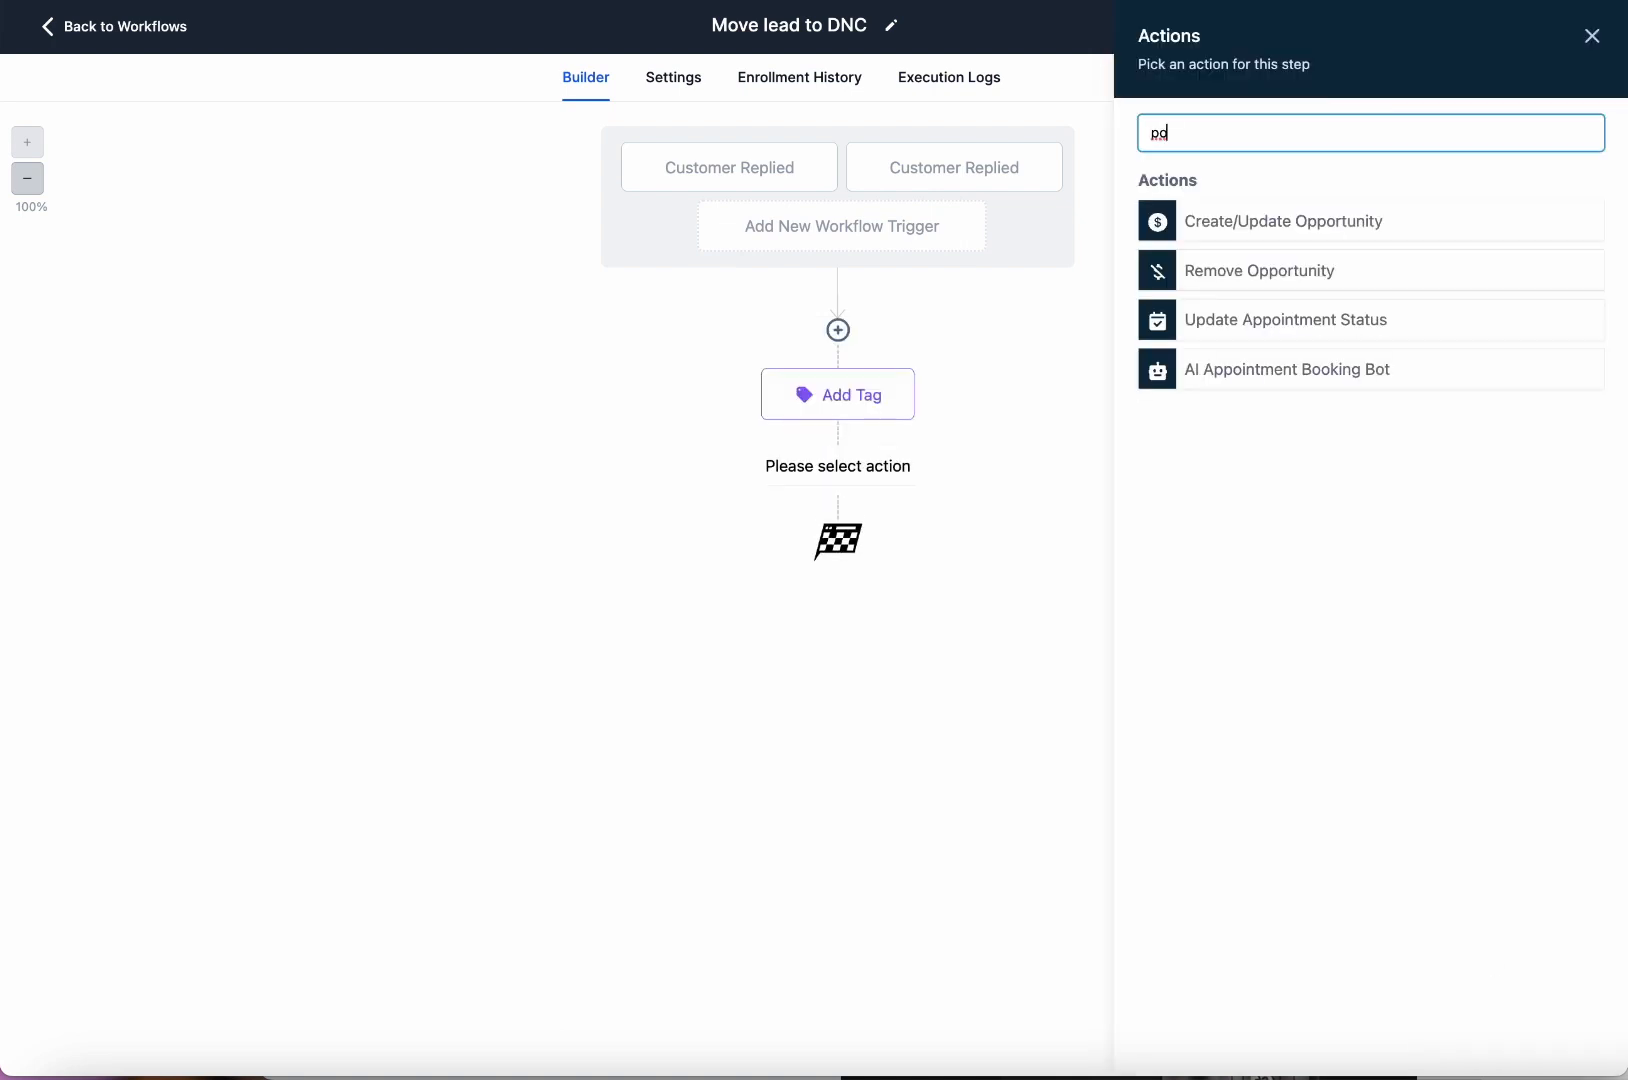
Add a Create Or Update Opportunity step in pipeline .NOT QUALIFIED LEADS at stage DNC.
click(1268, 225)
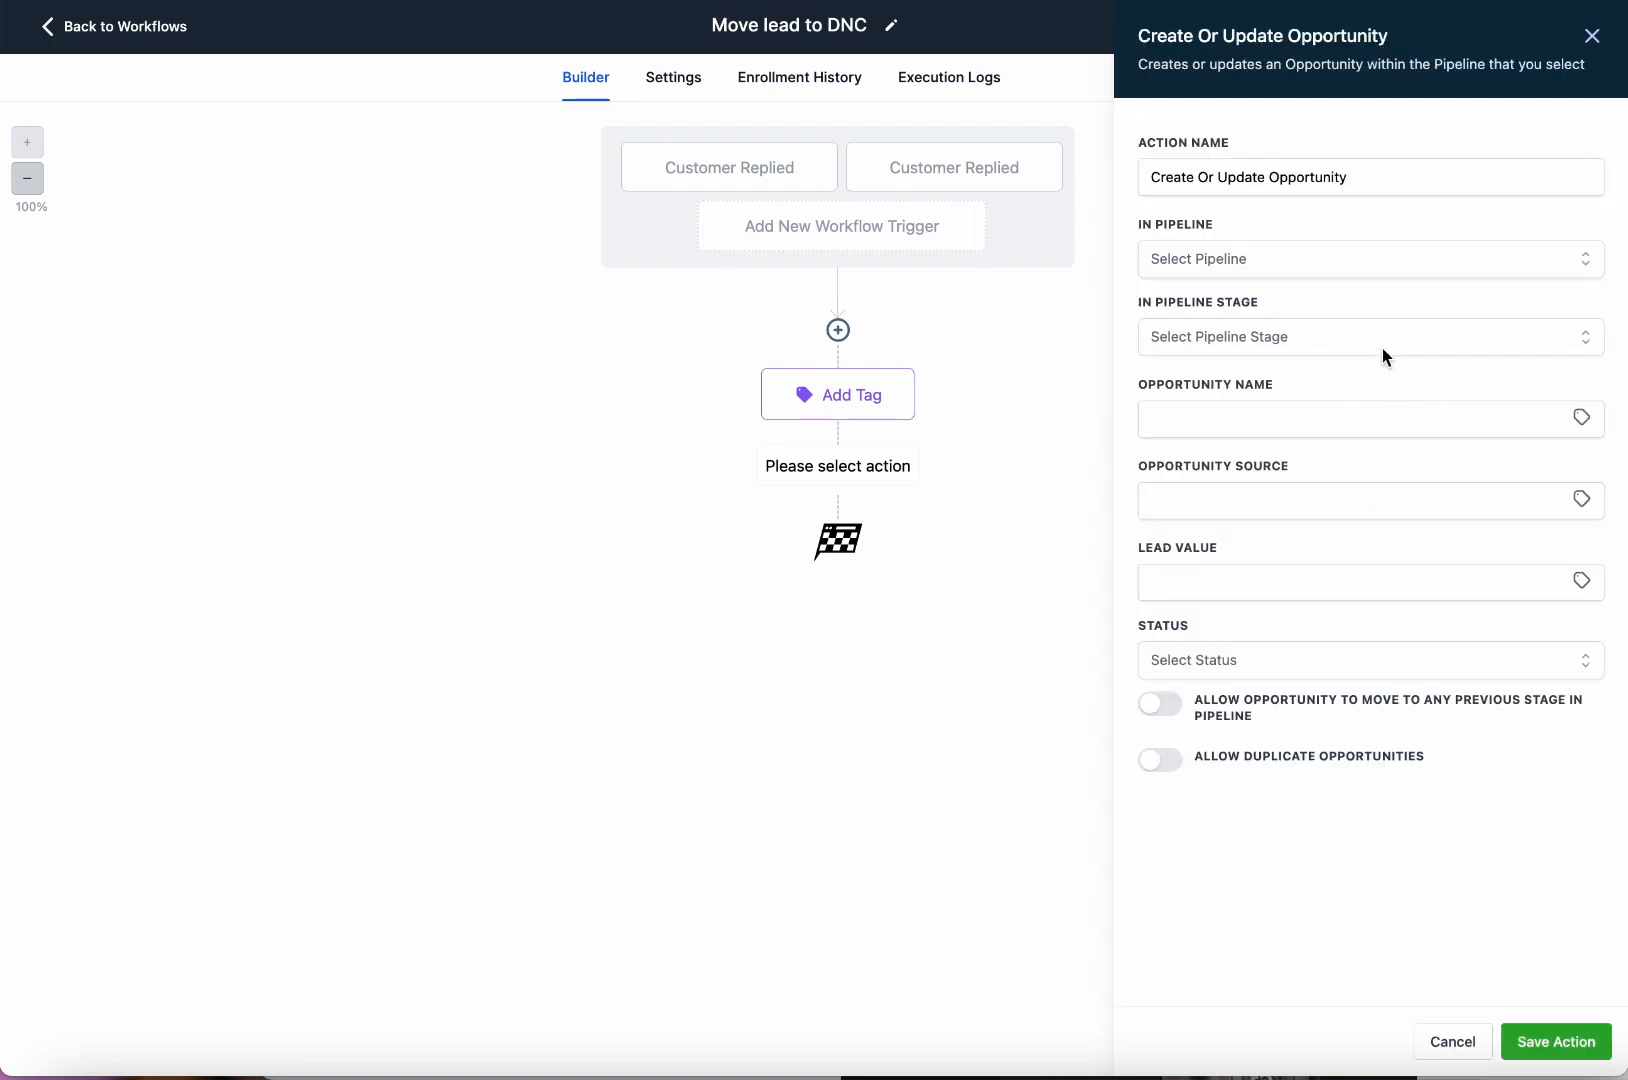
click(1300, 259)
click(1254, 382)
click(1292, 340)
click(1206, 536)
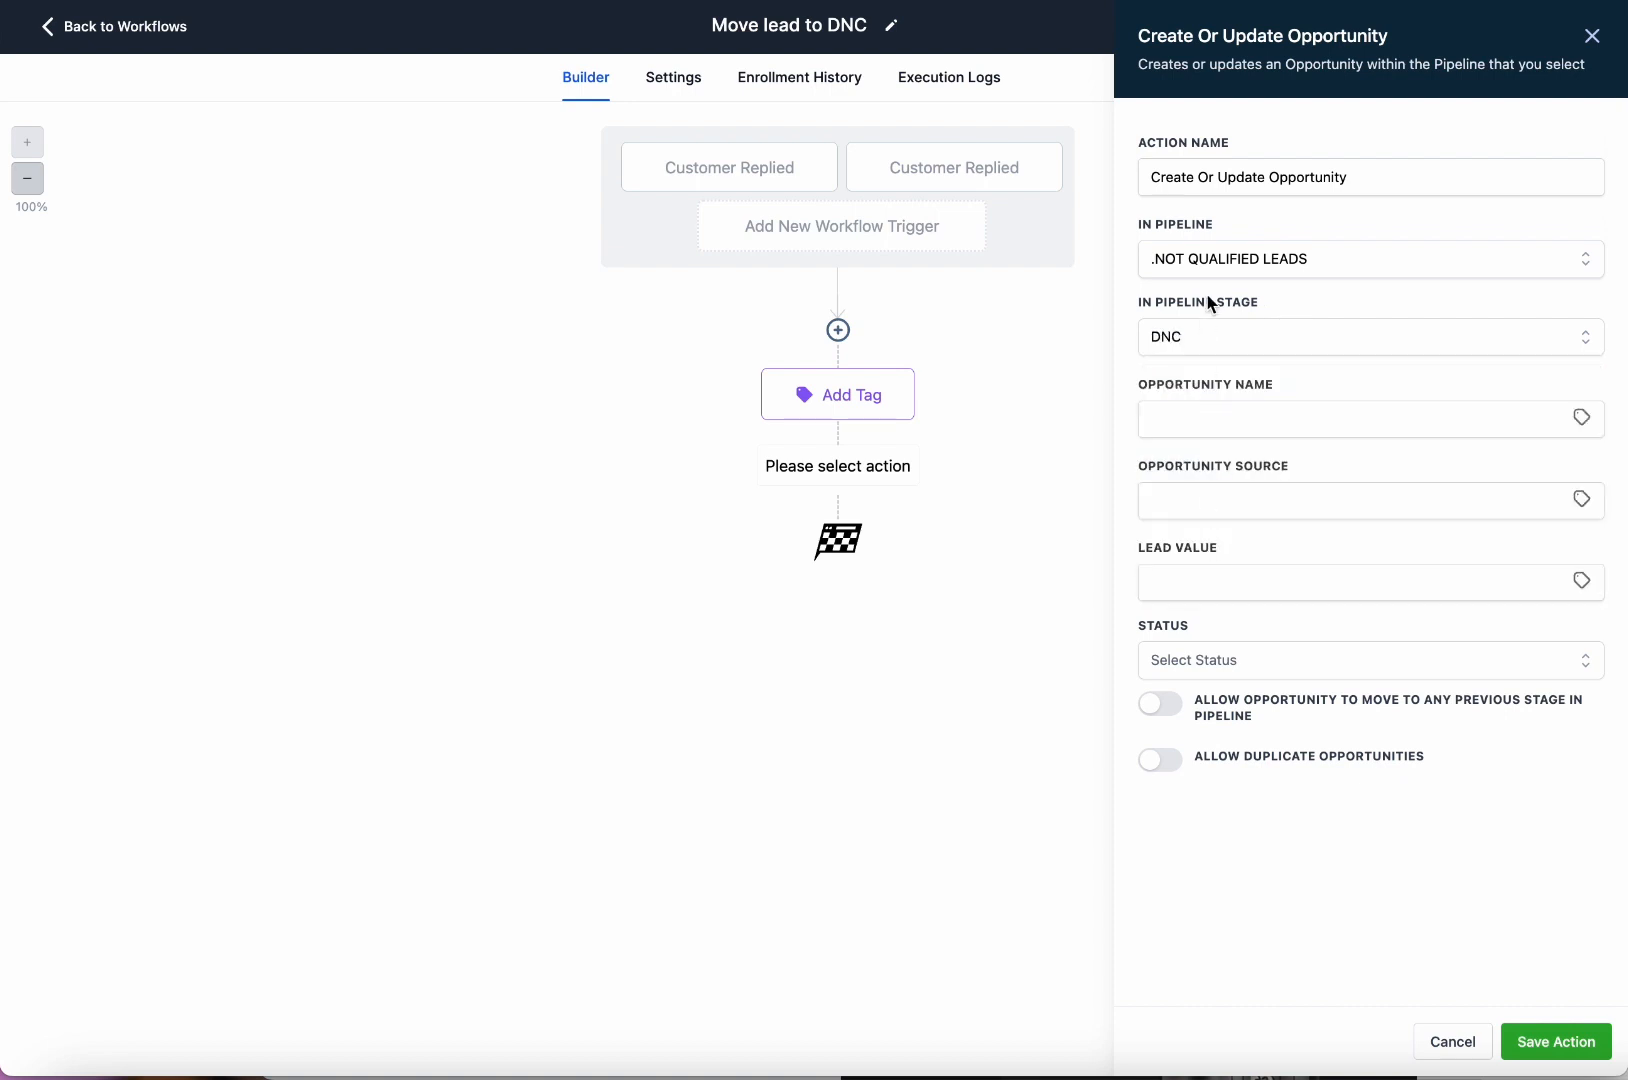
click(1258, 424)
click(1334, 382)
click(1235, 338)
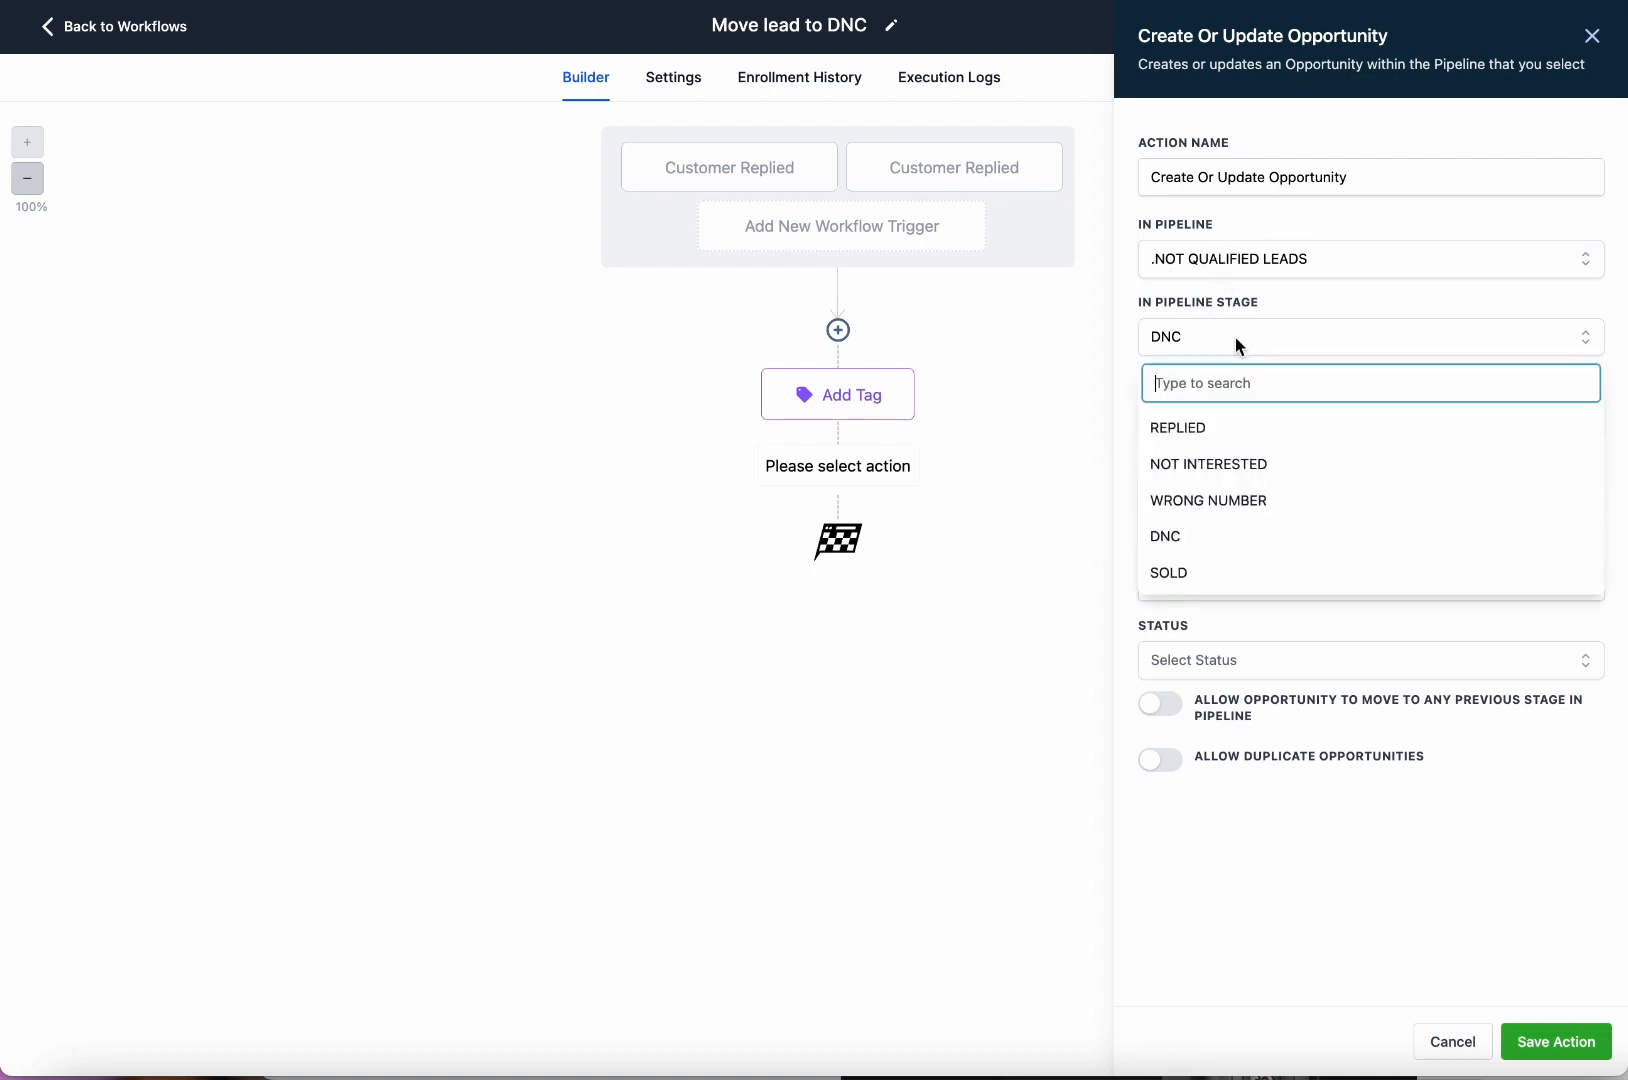
click(1288, 348)
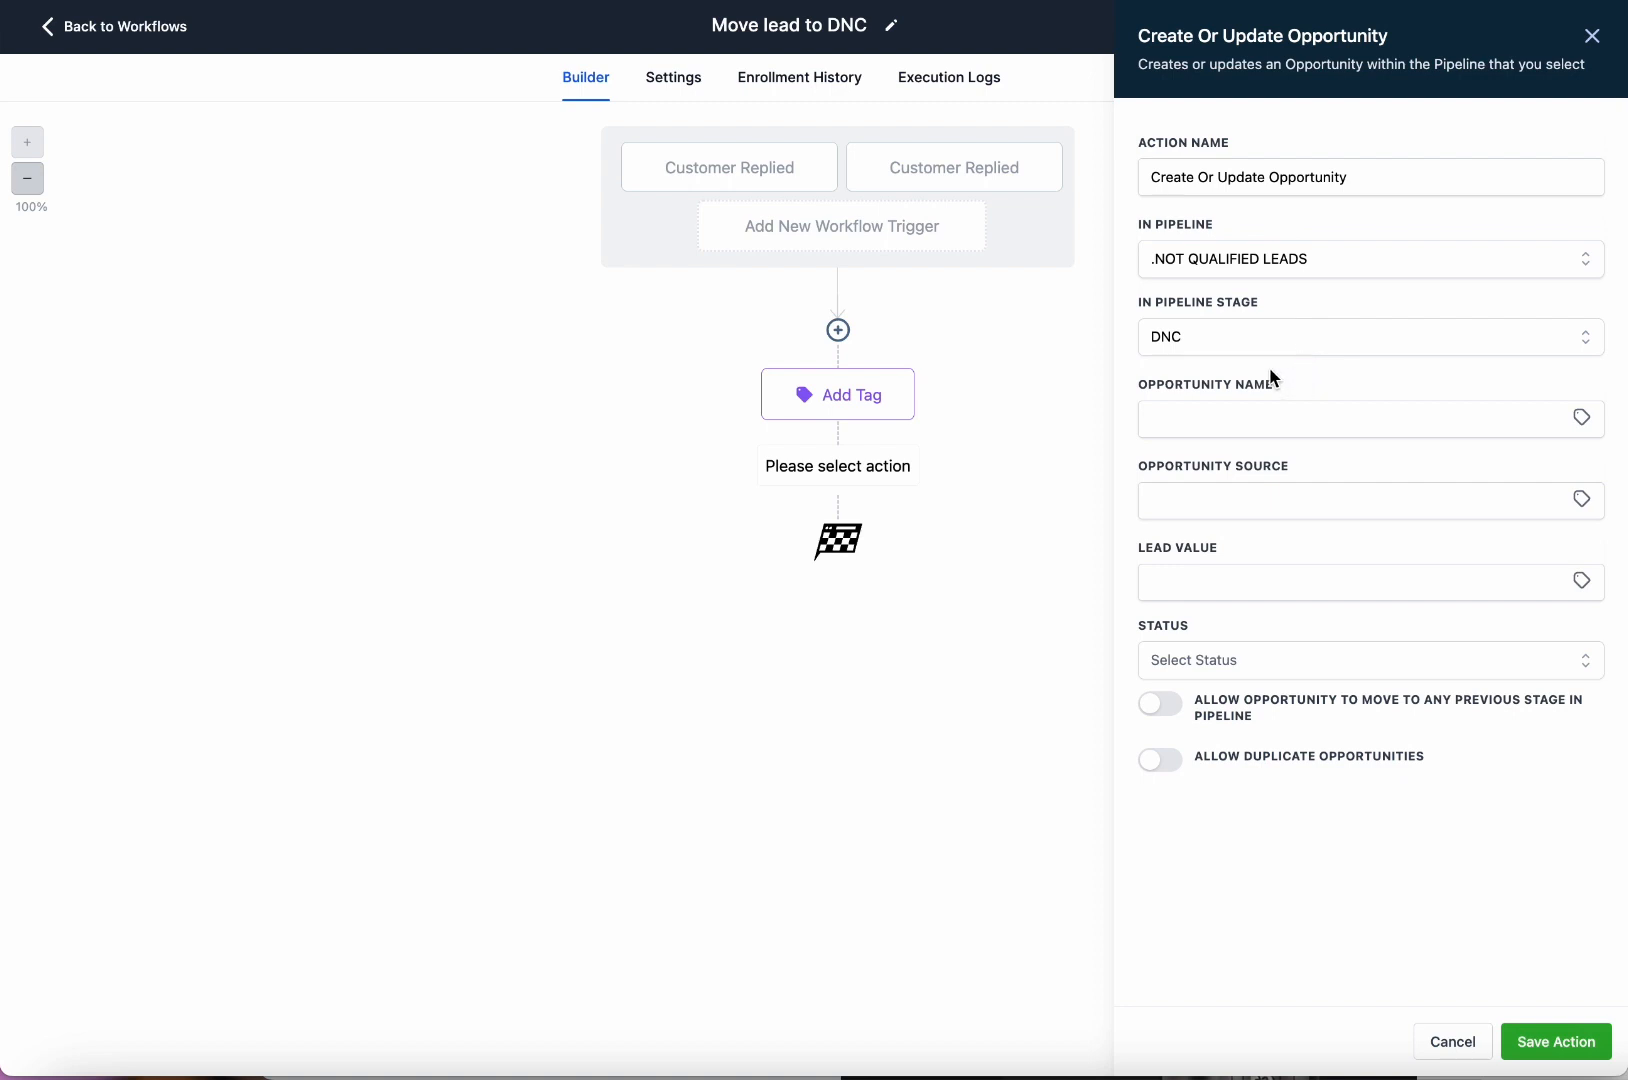
click(1232, 345)
click(1226, 536)
click(1270, 425)
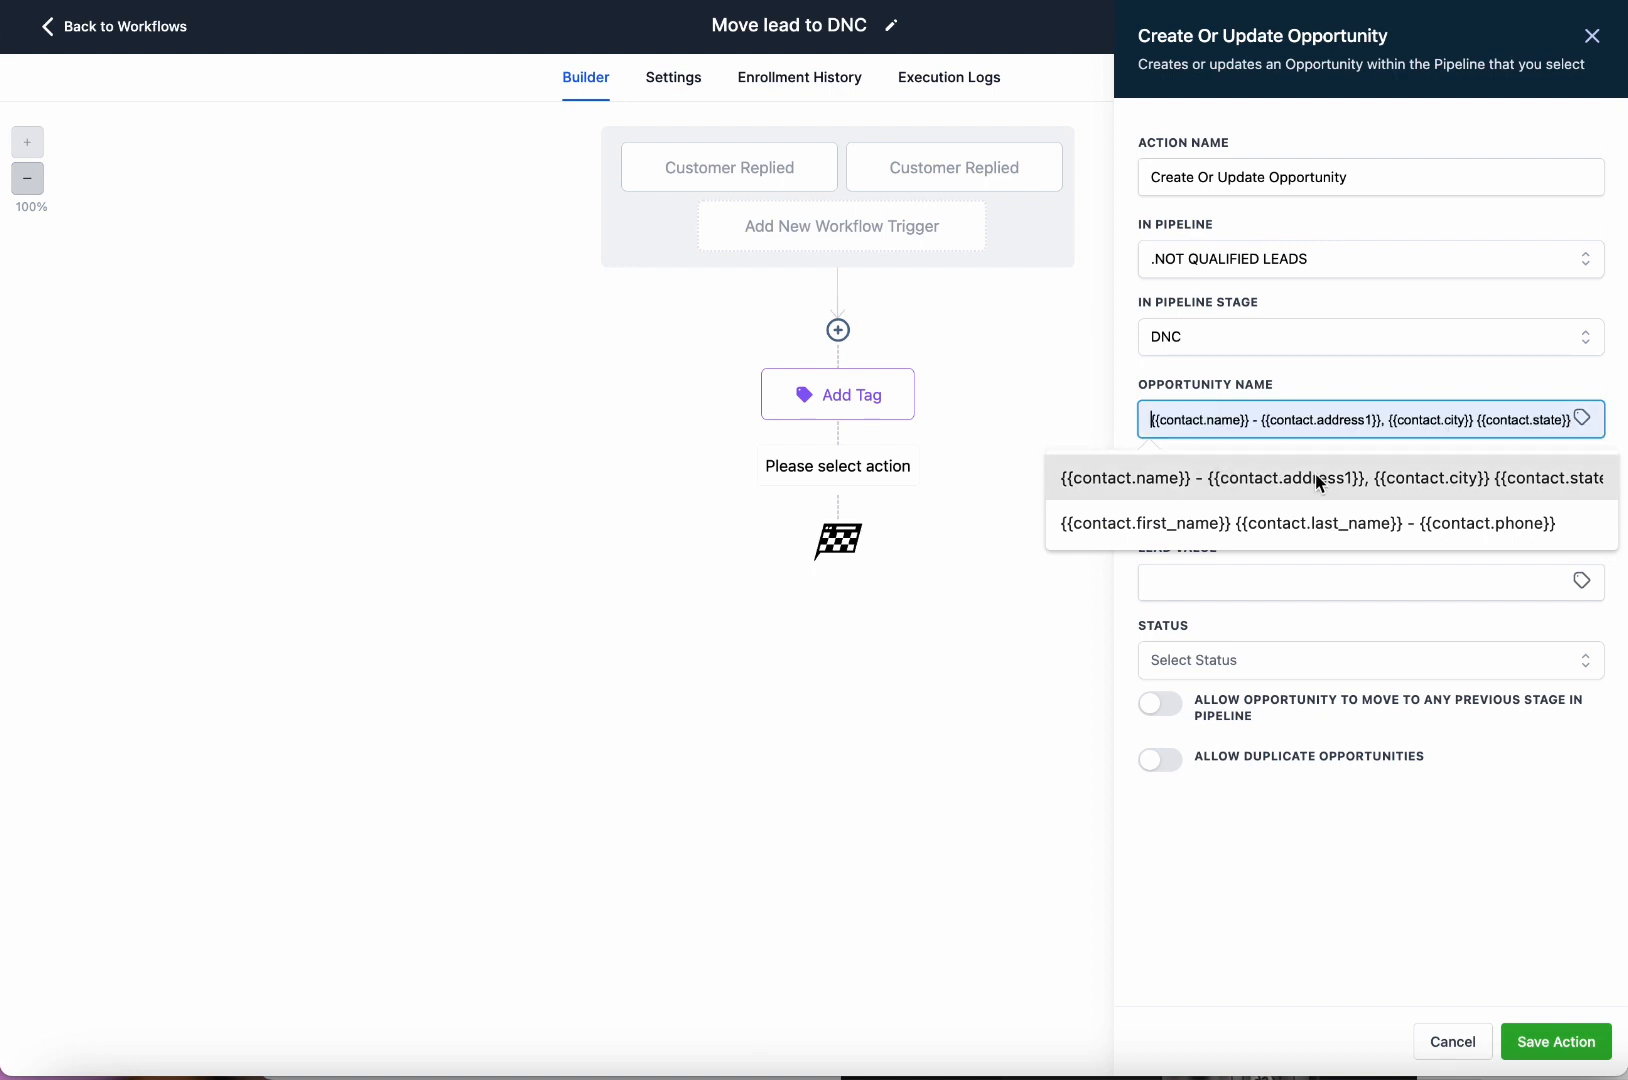
Set the opportunity name to the suggested contact name-and-address template.
click(1582, 418)
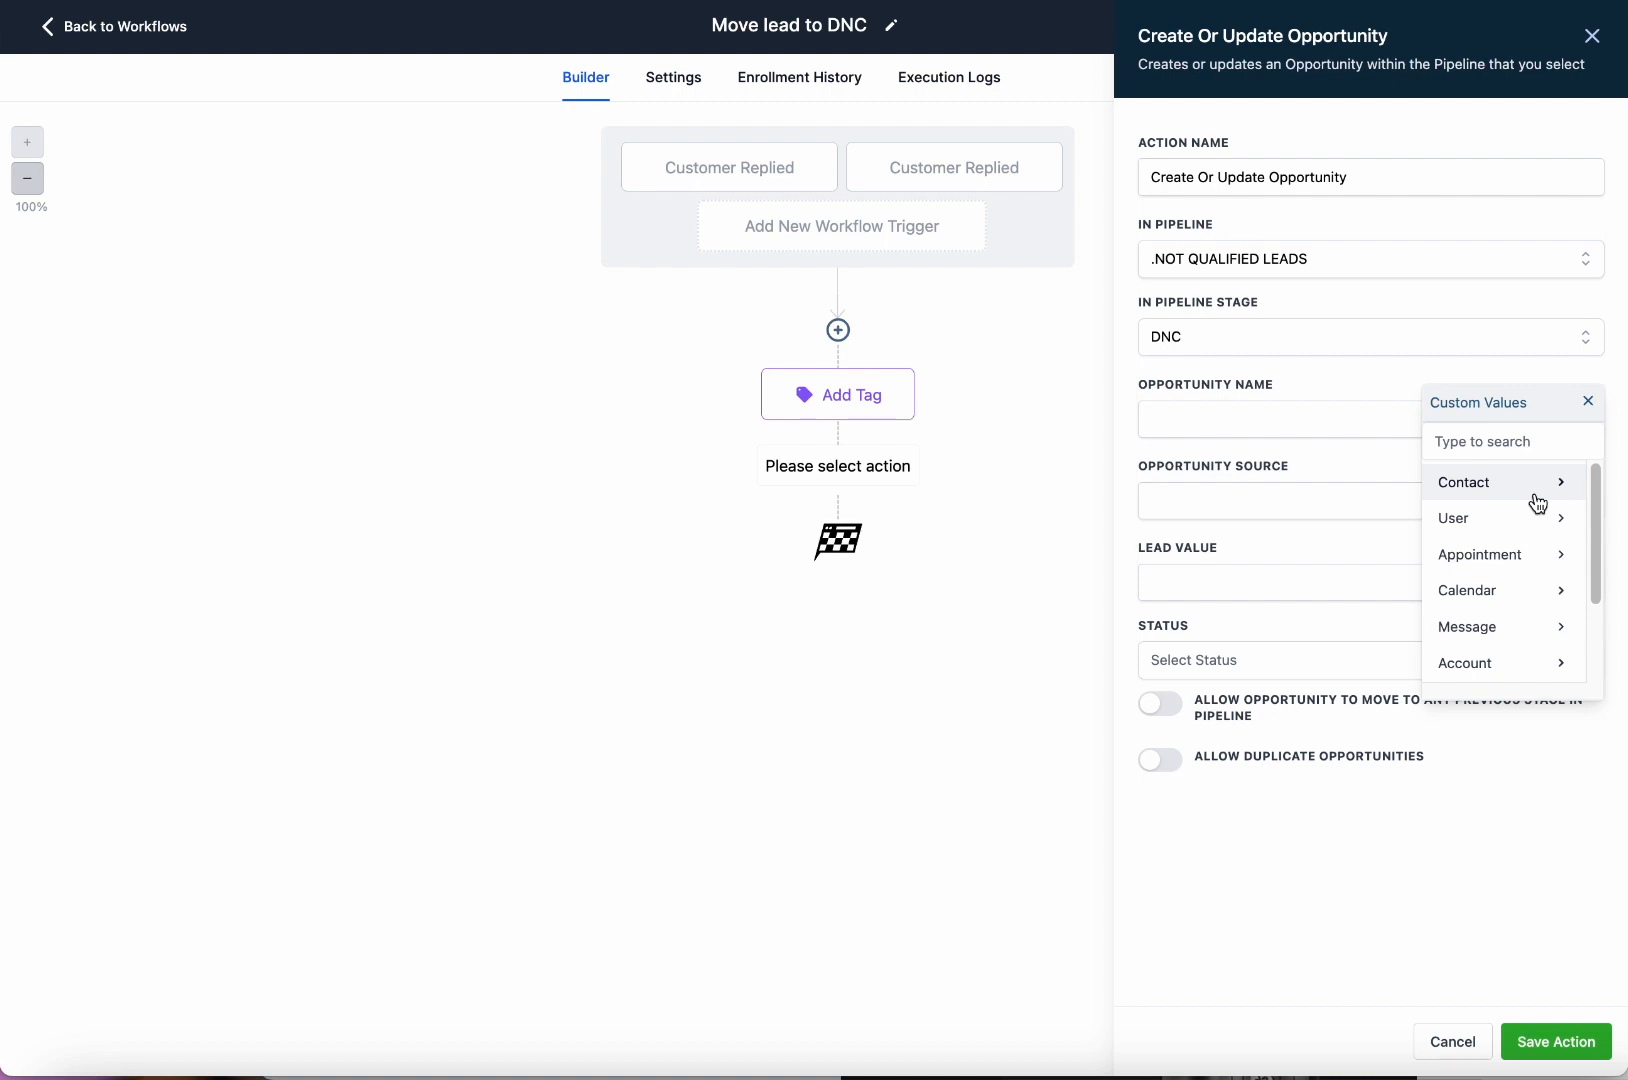
click(1279, 418)
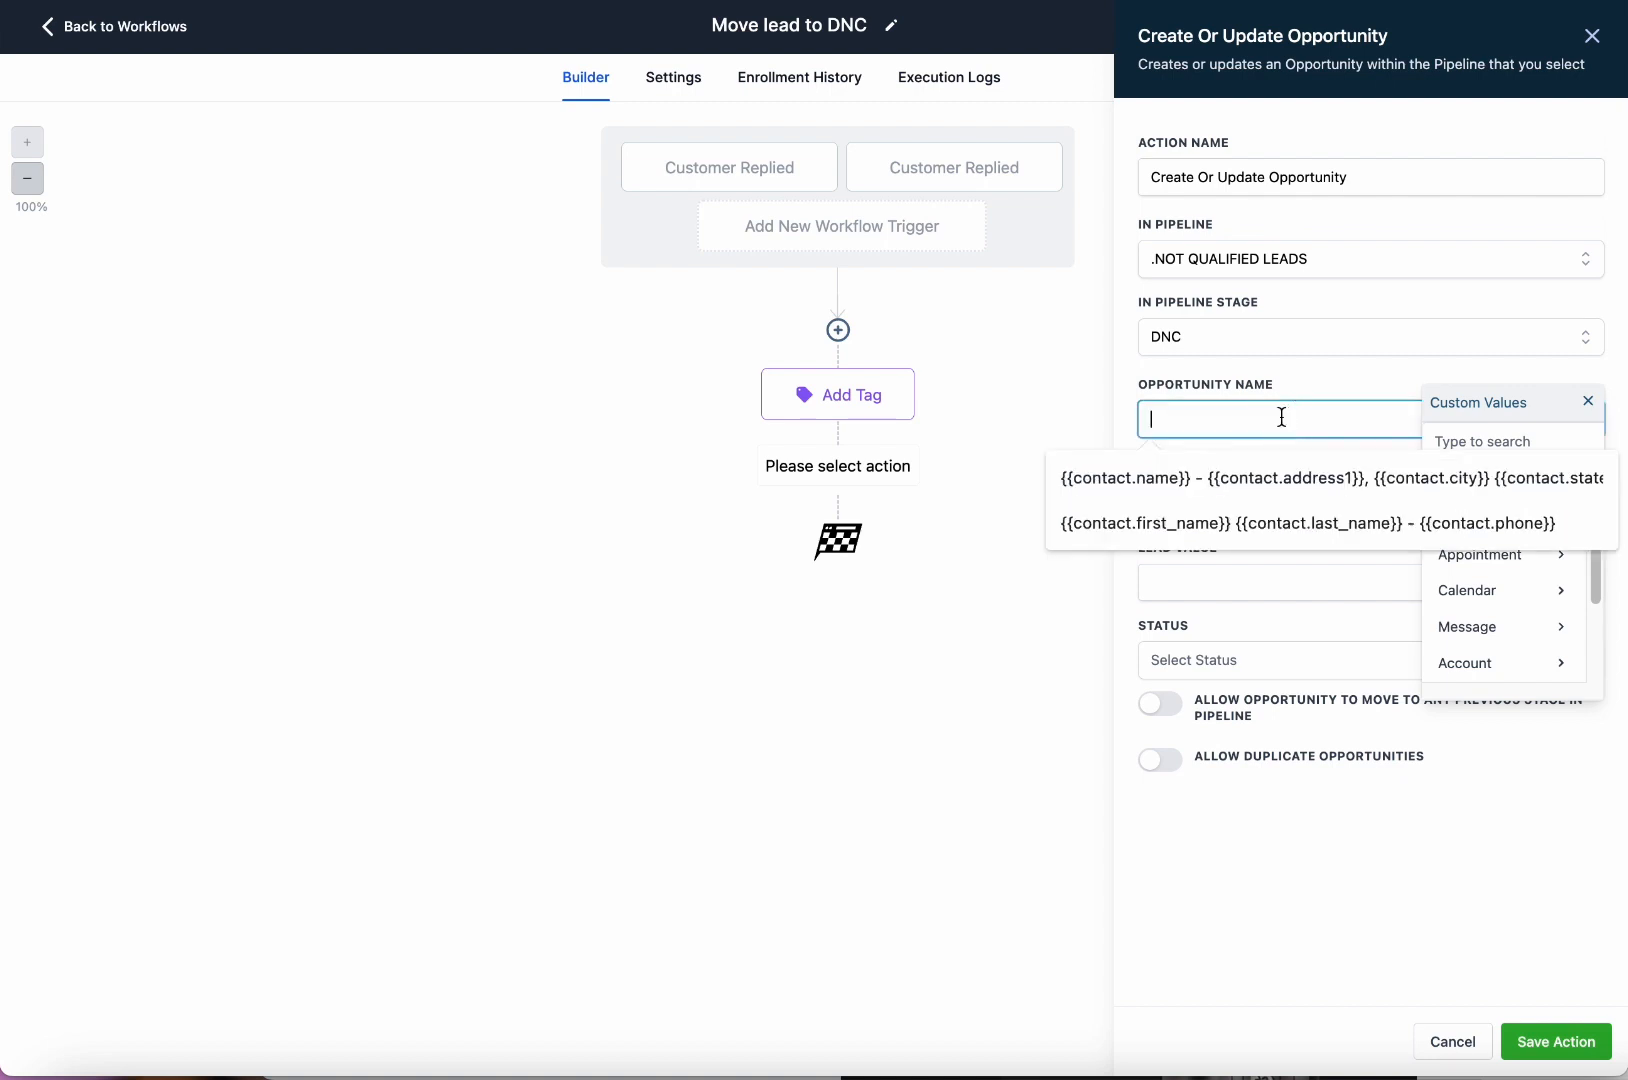
click(1263, 492)
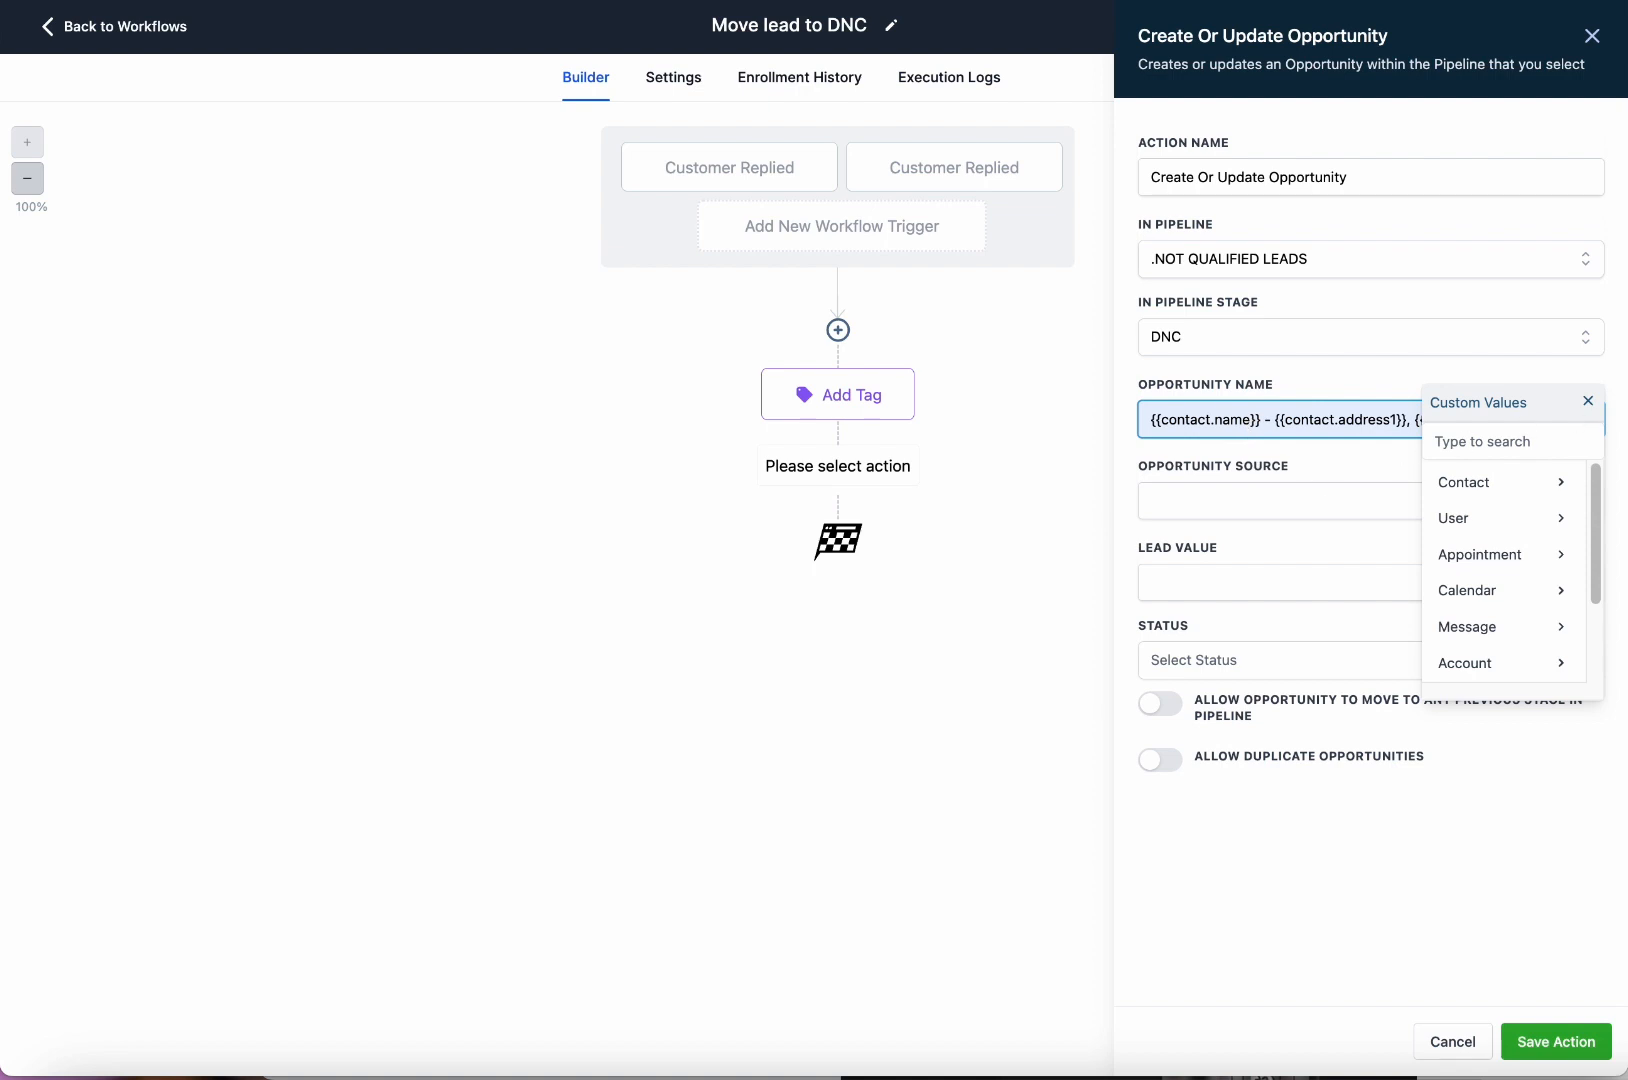
click(1588, 401)
drag(1402, 421, 1345, 418)
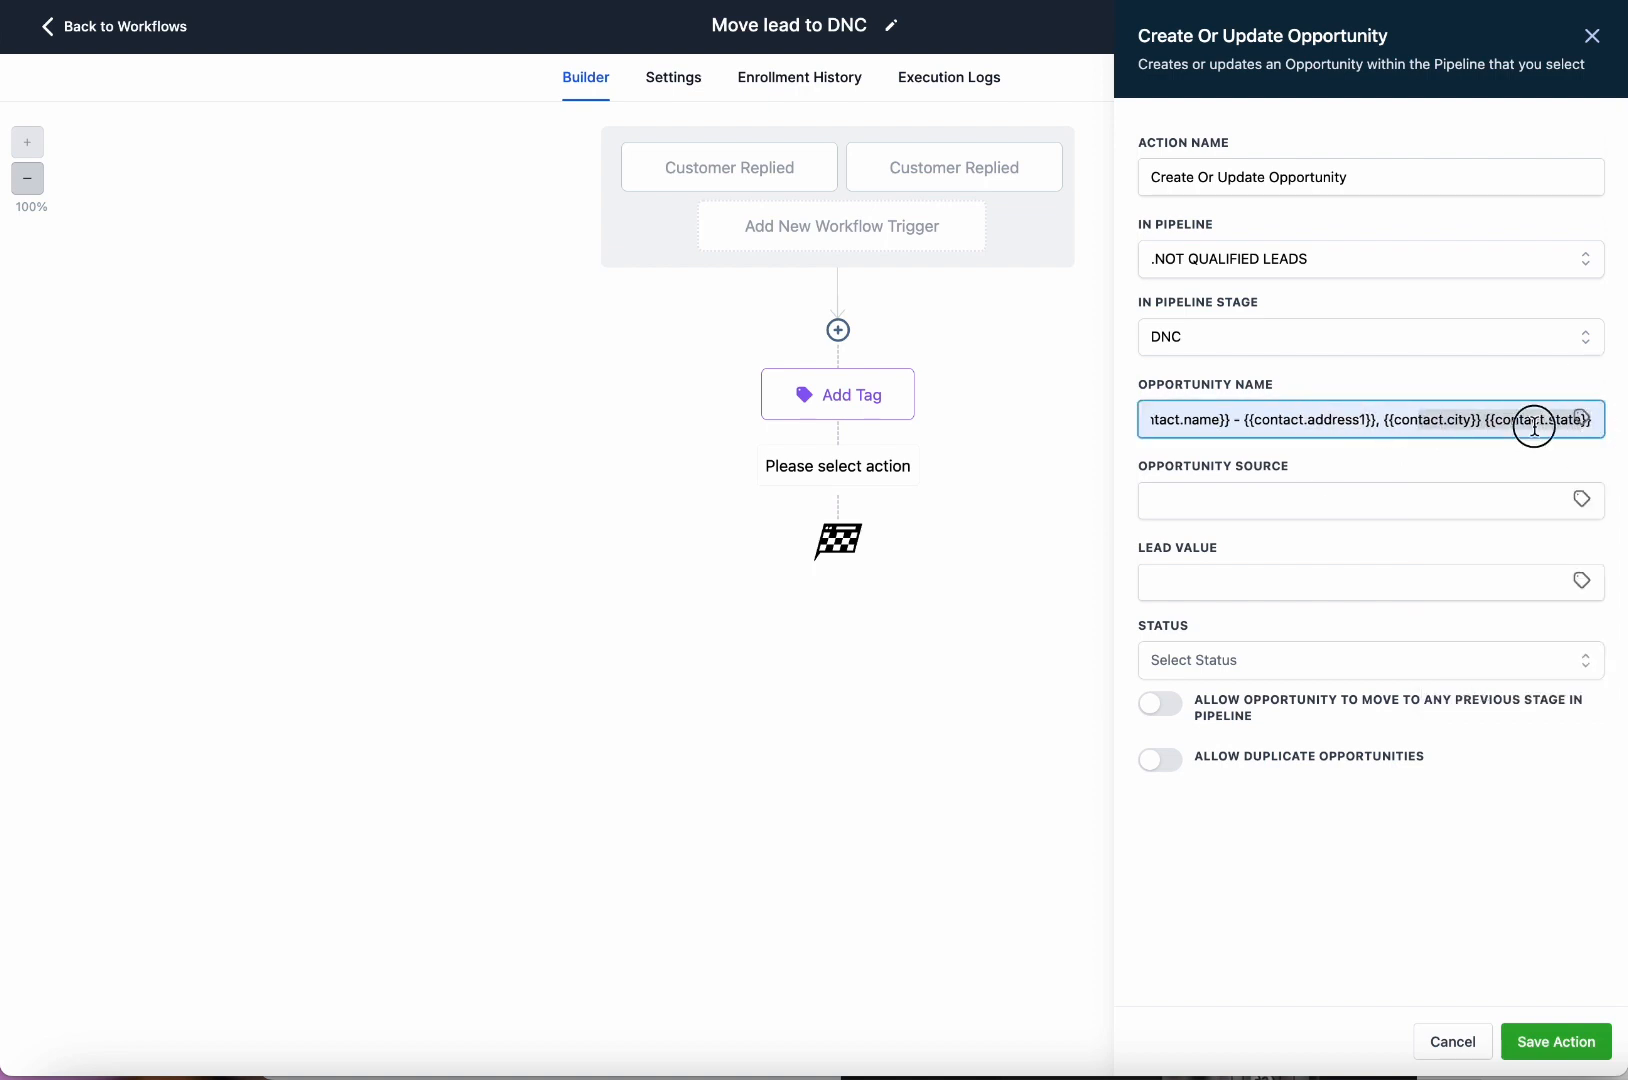
Set the opportunity source to the contact's Source field.
click(1415, 500)
click(1584, 506)
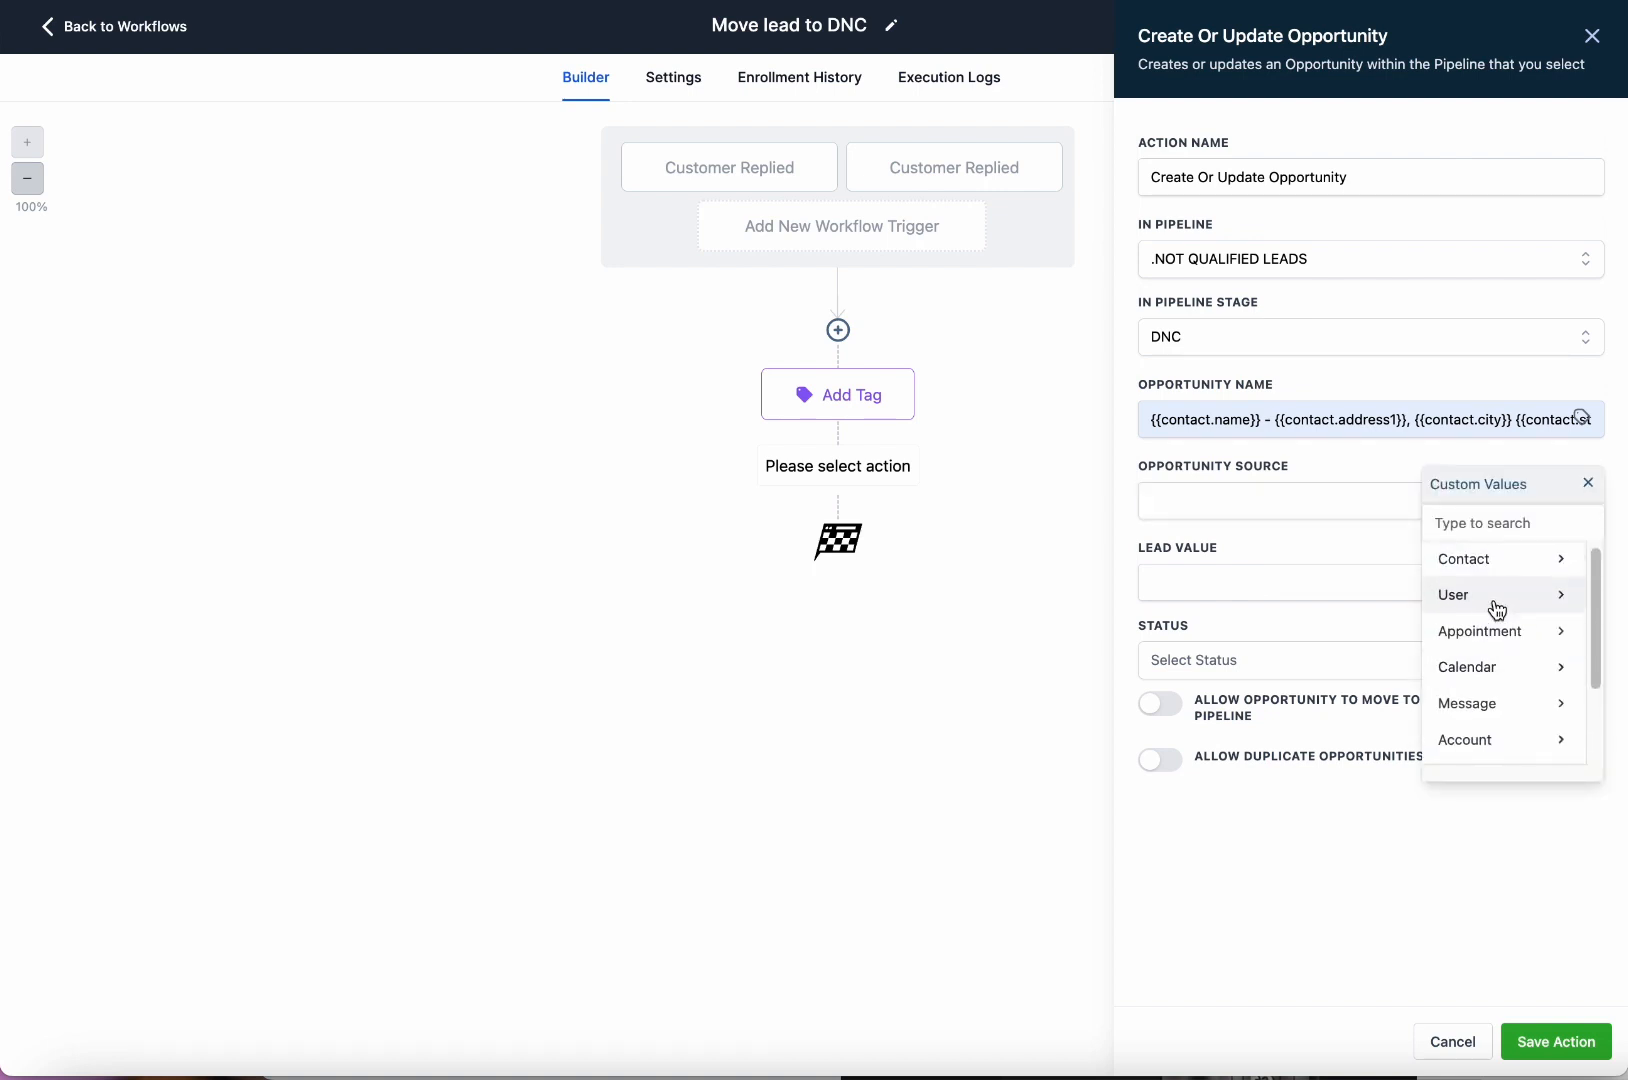
click(1506, 564)
scroll(1526, 610, down, 5)
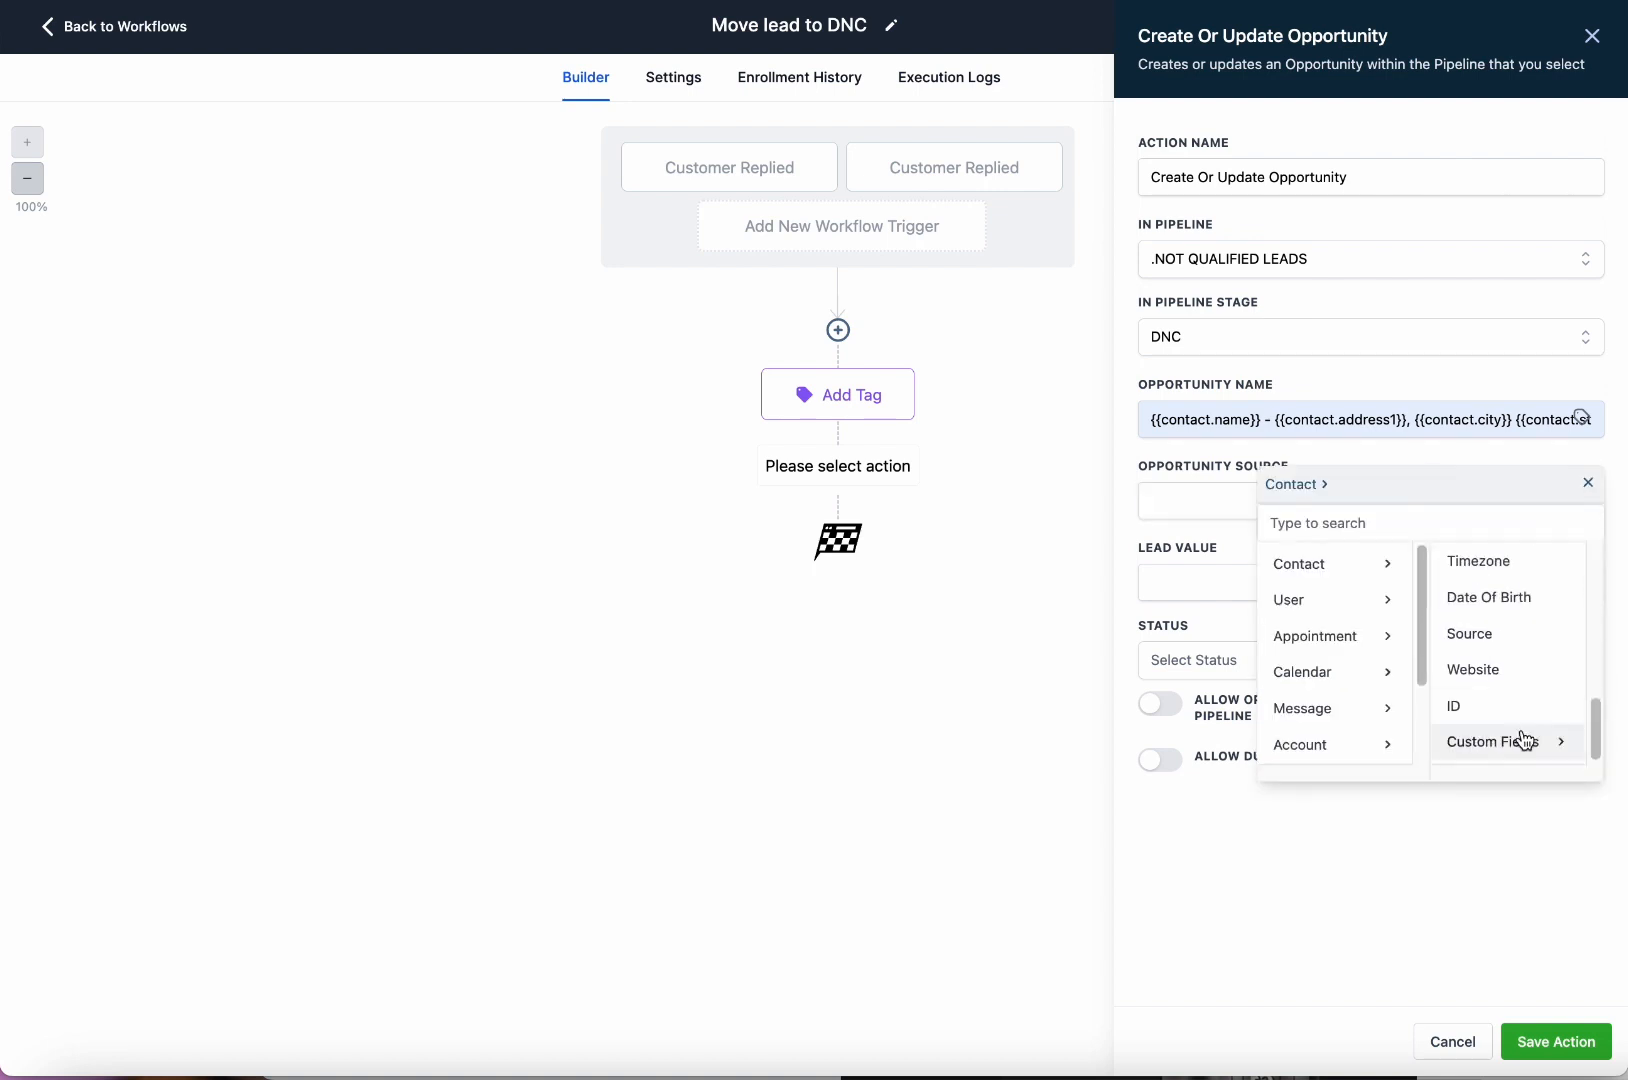
click(1500, 634)
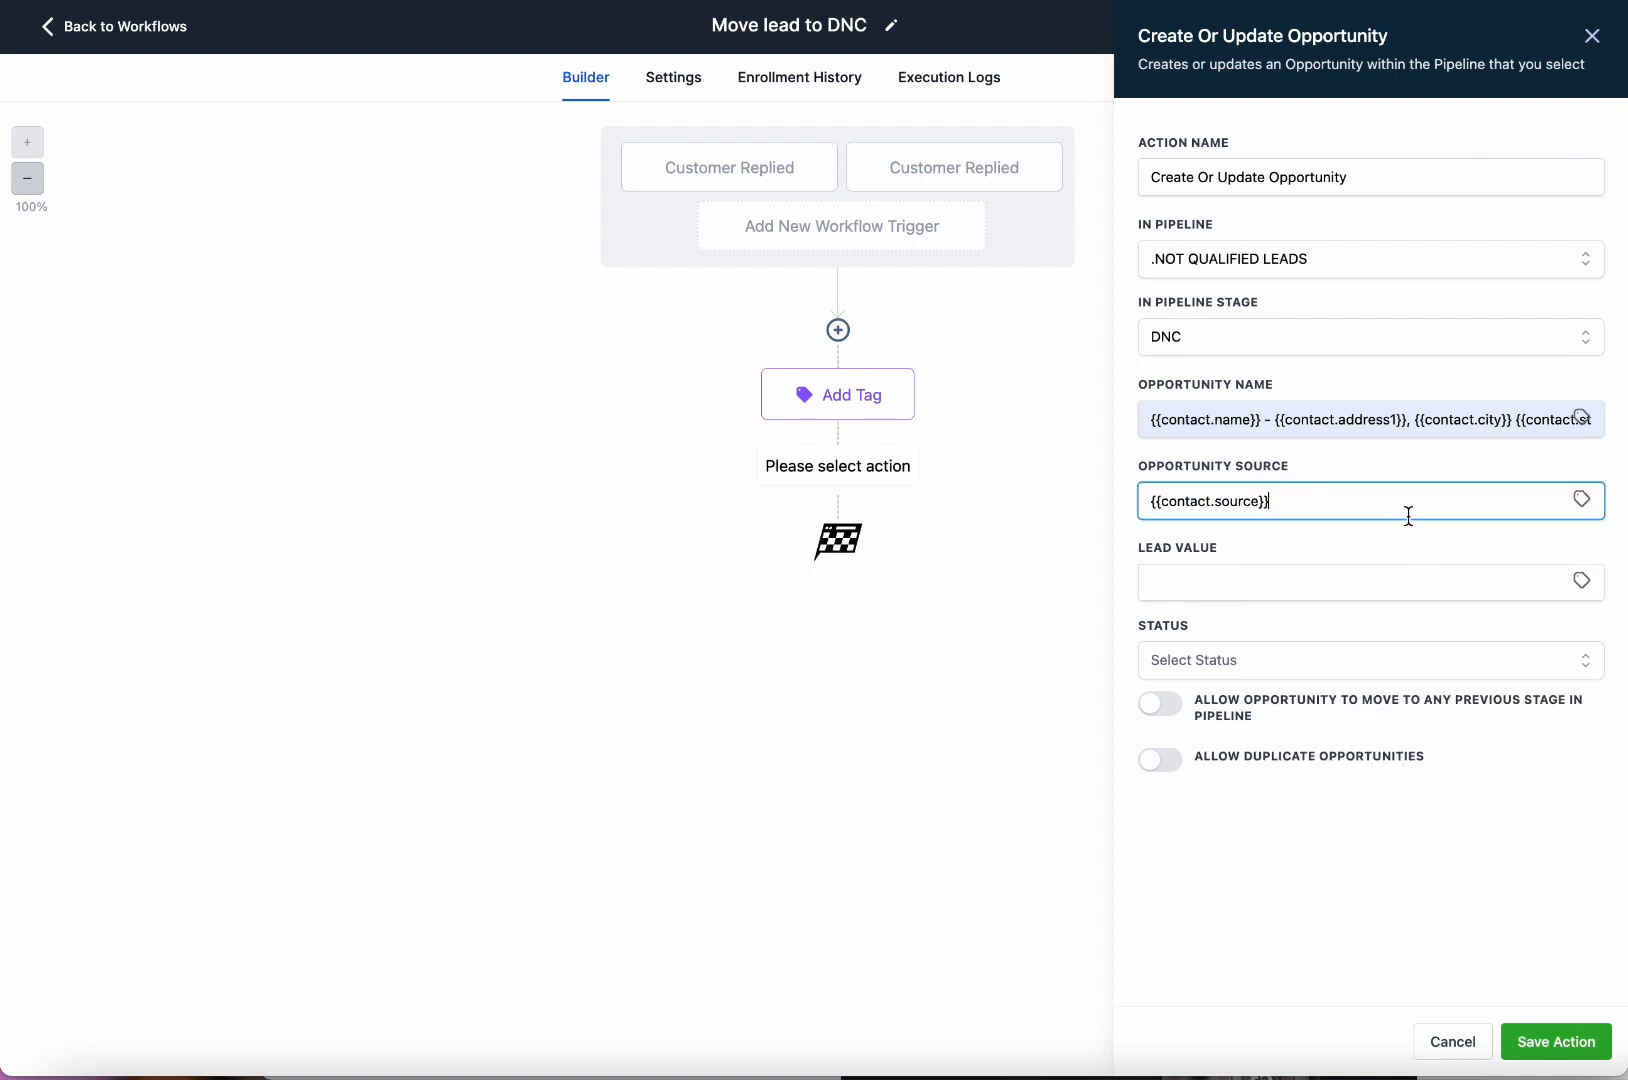
Set the lead value to the custom field Total Assessed Value.
click(1284, 587)
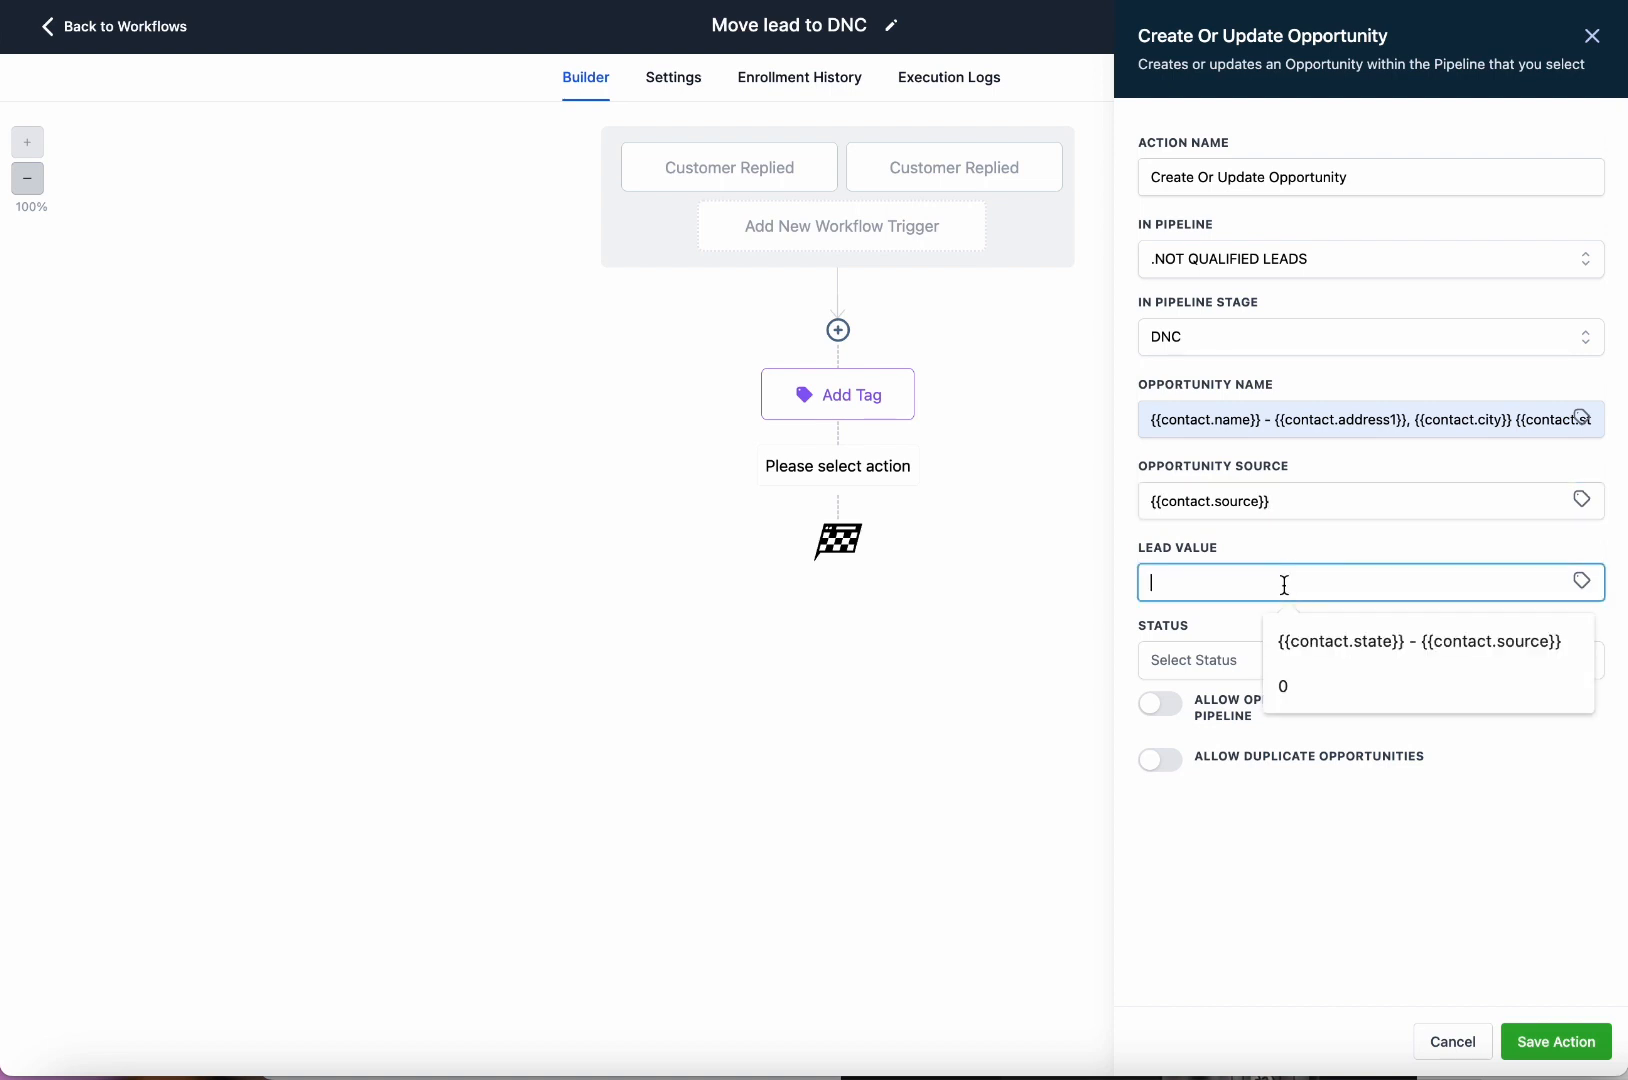
click(1343, 503)
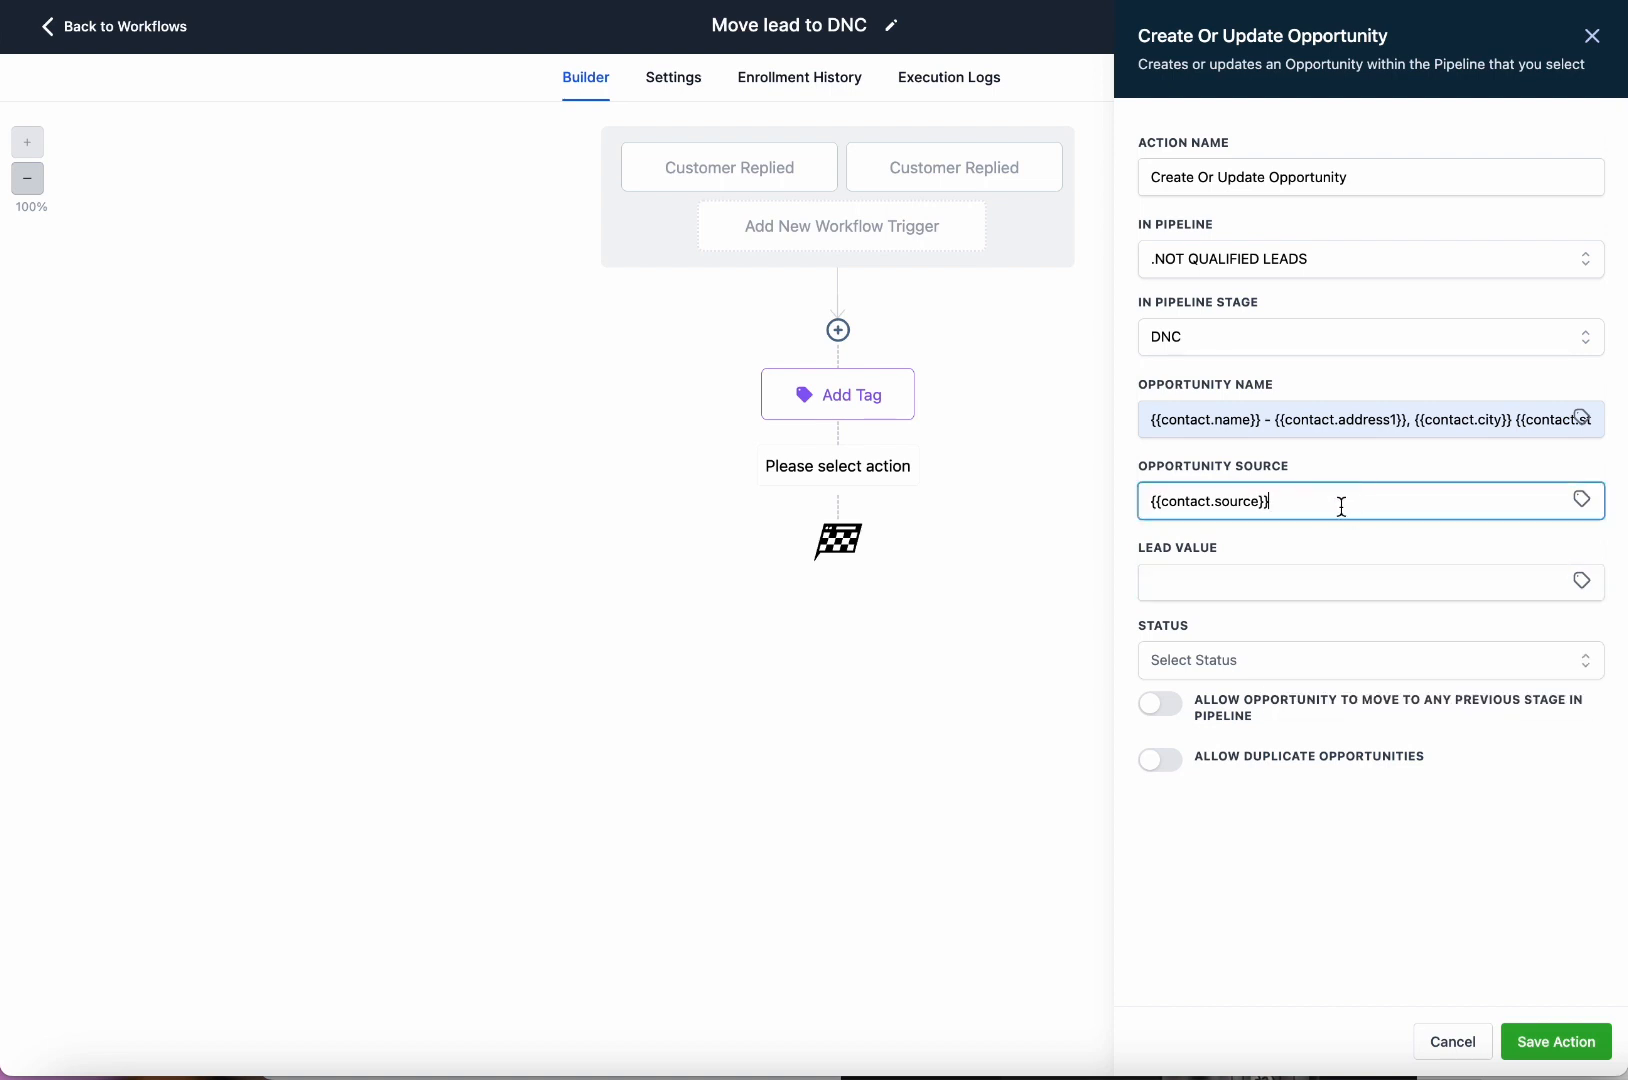
click(1289, 593)
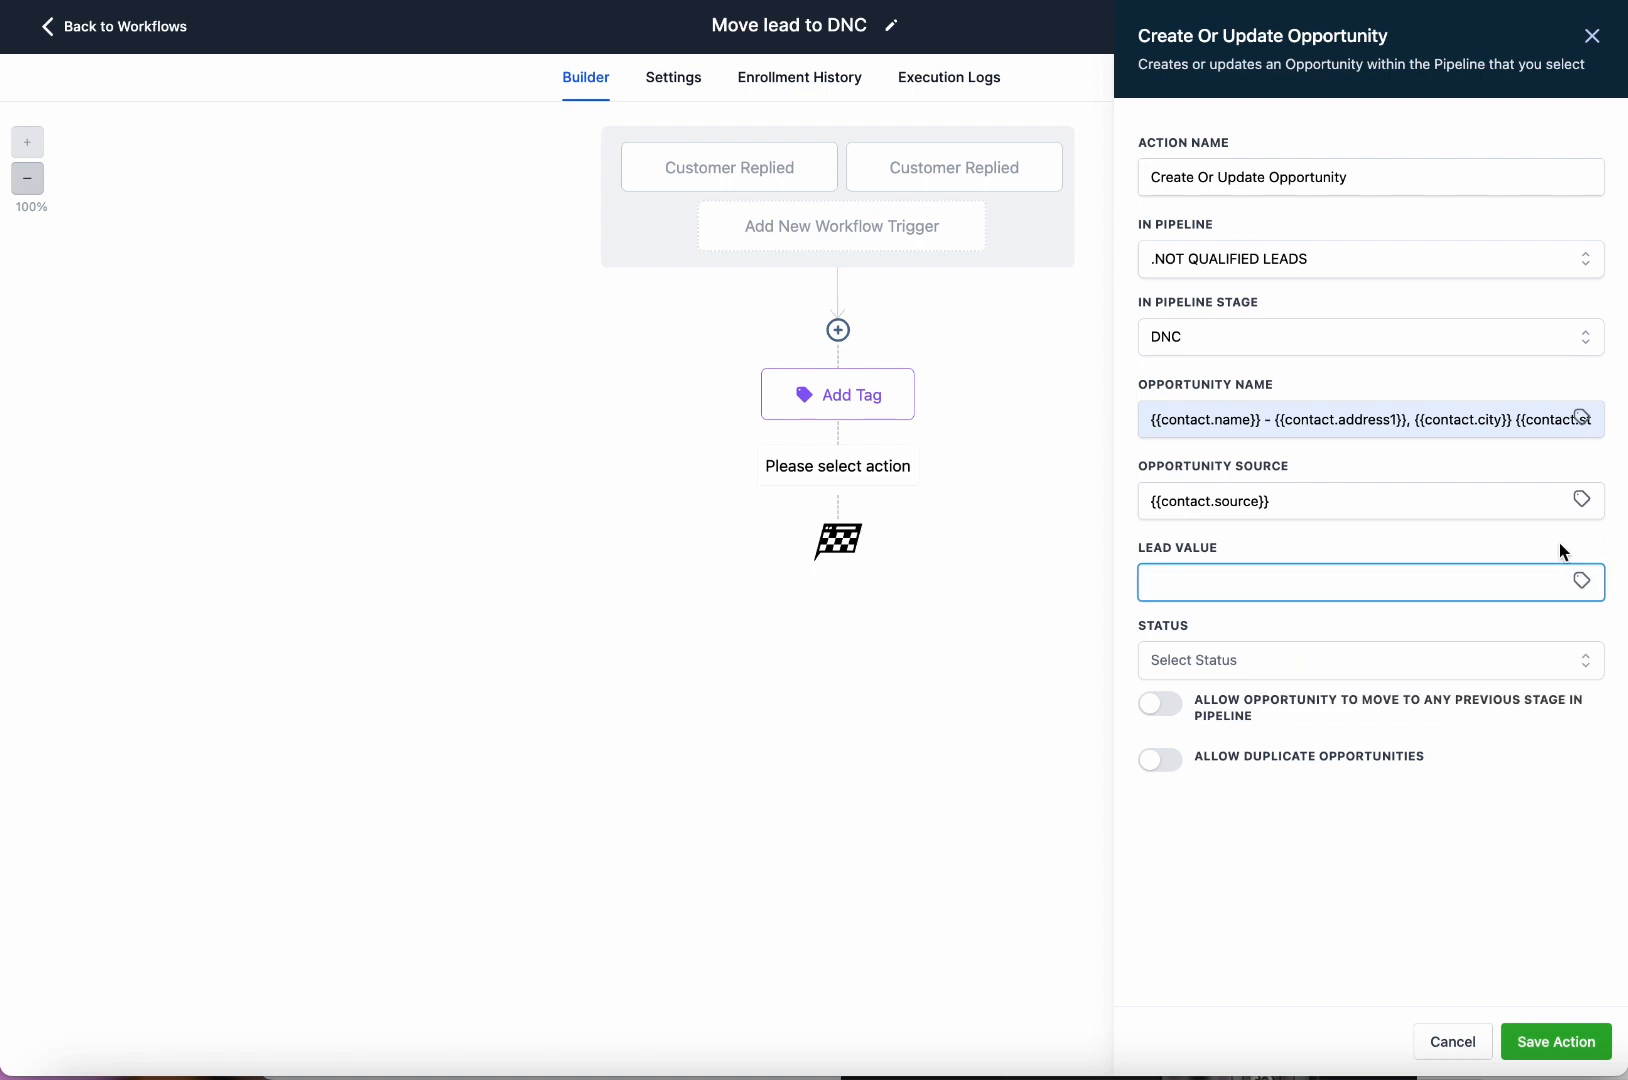
click(1581, 581)
click(1510, 645)
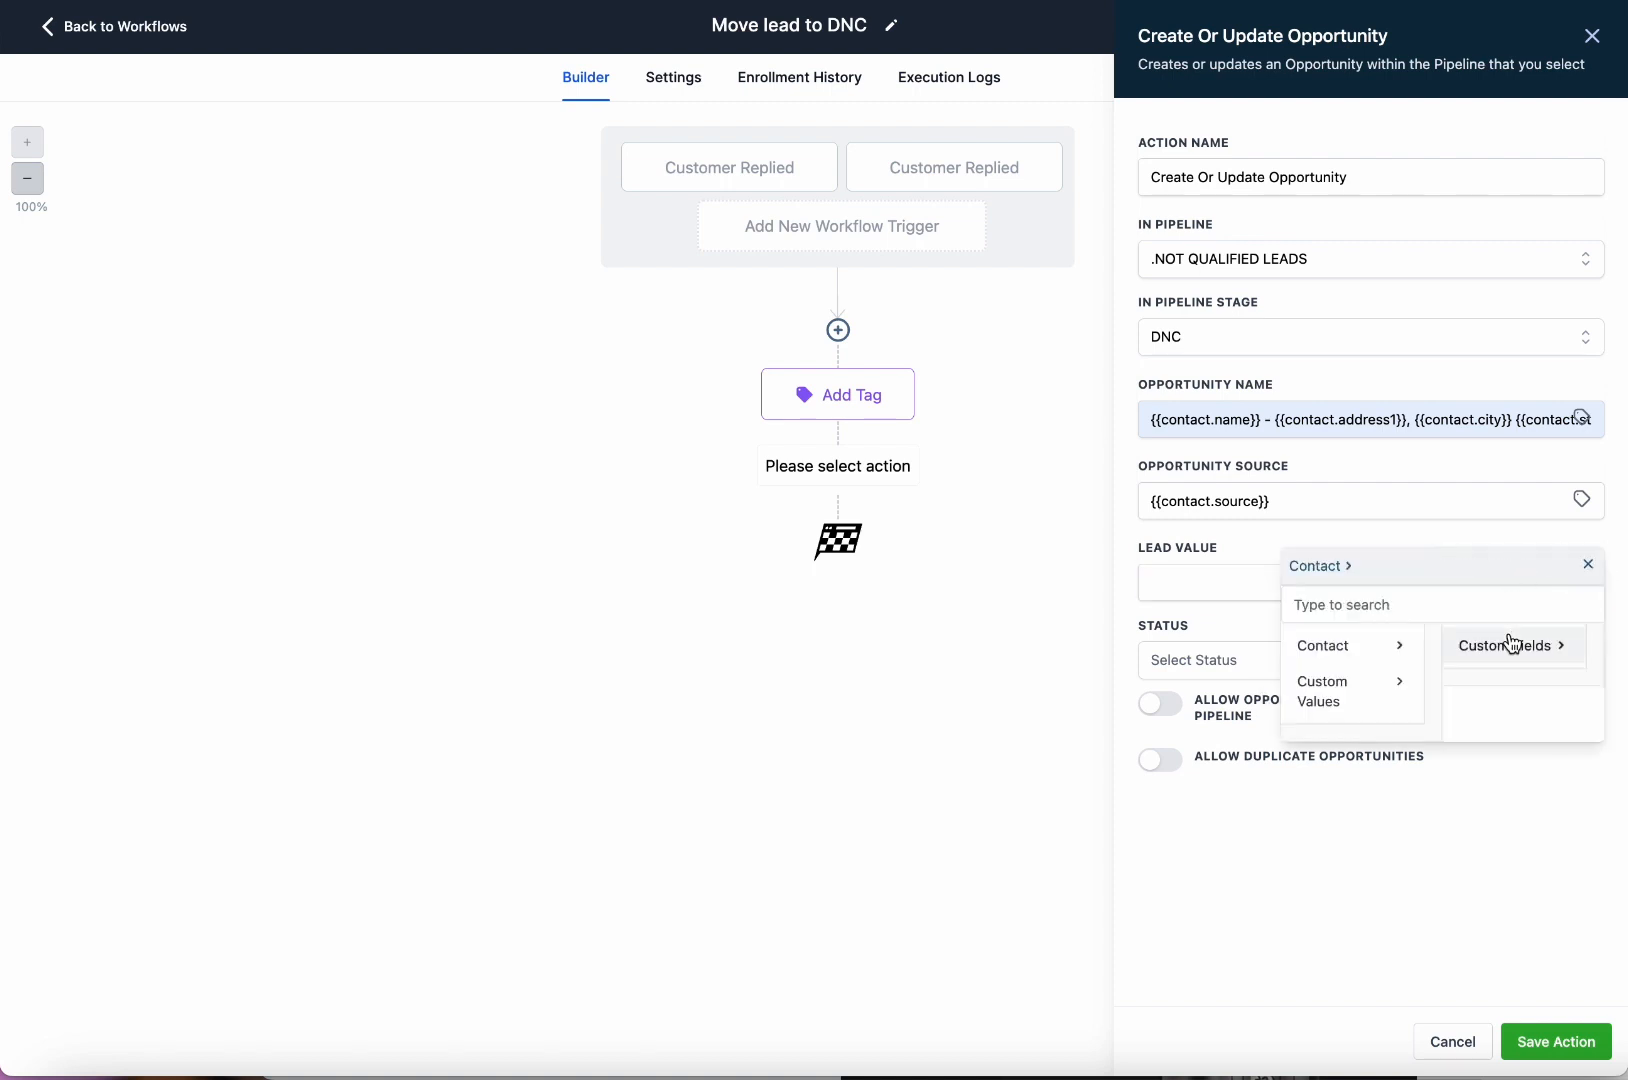
click(1518, 660)
scroll(1599, 672, down, 3)
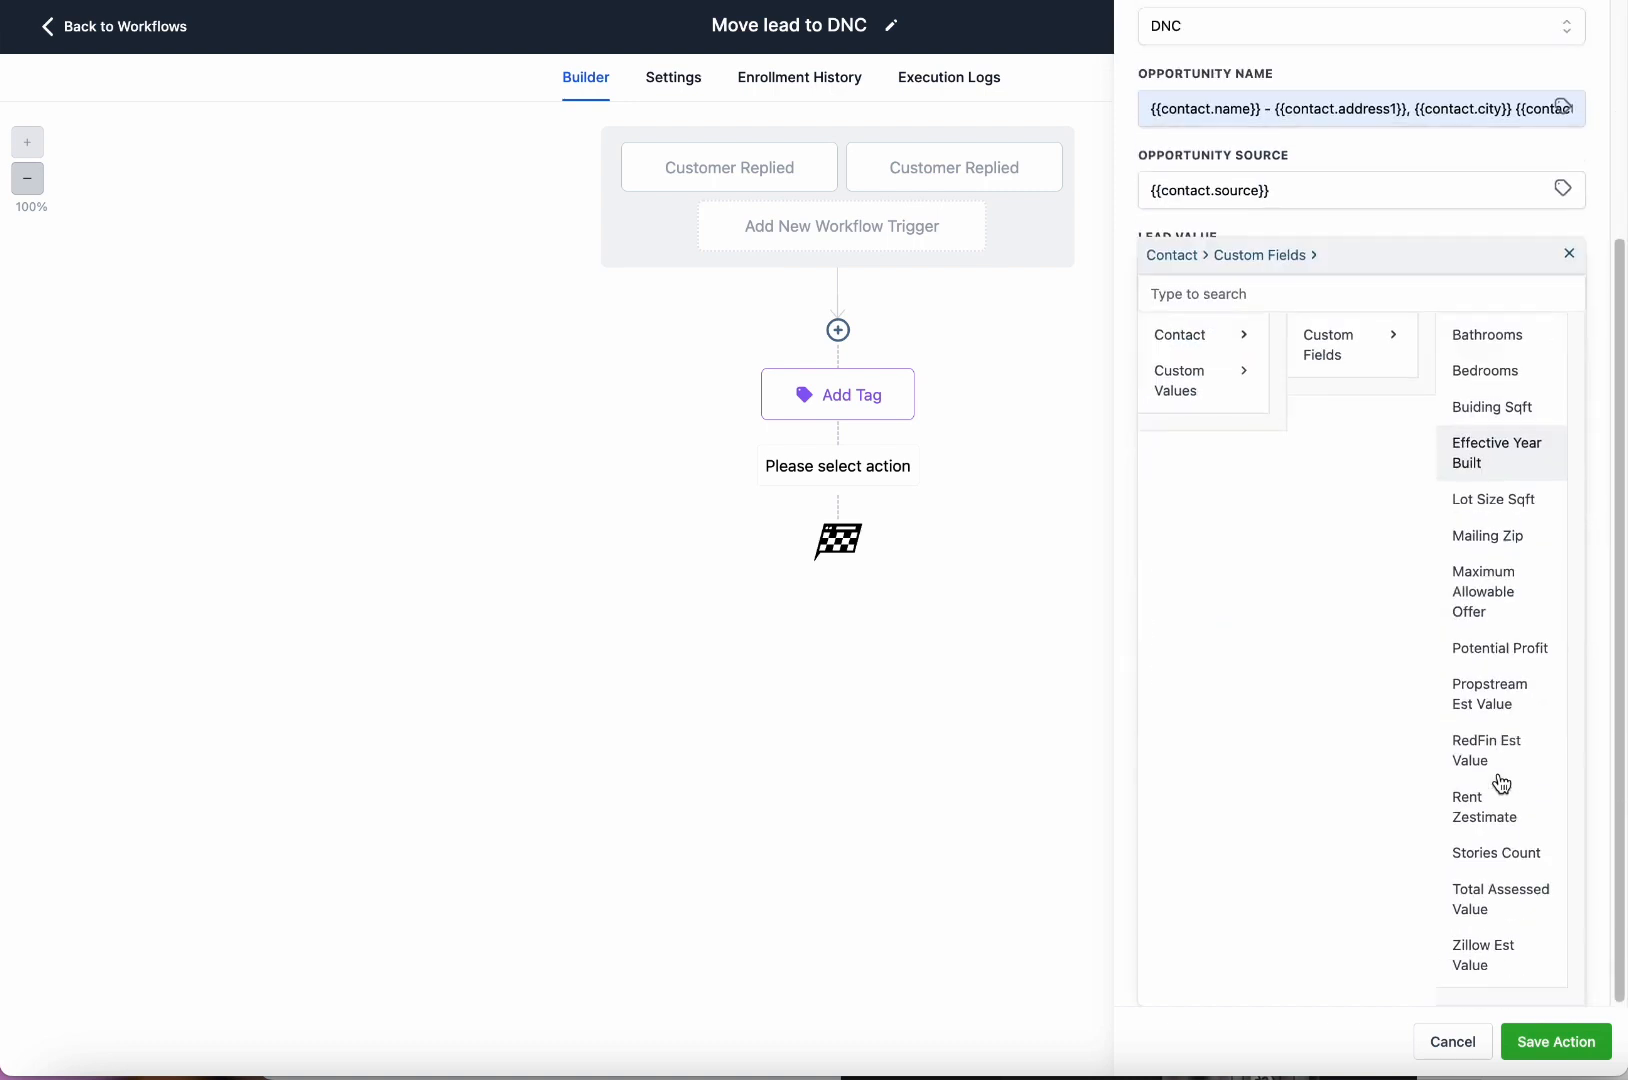
click(1518, 918)
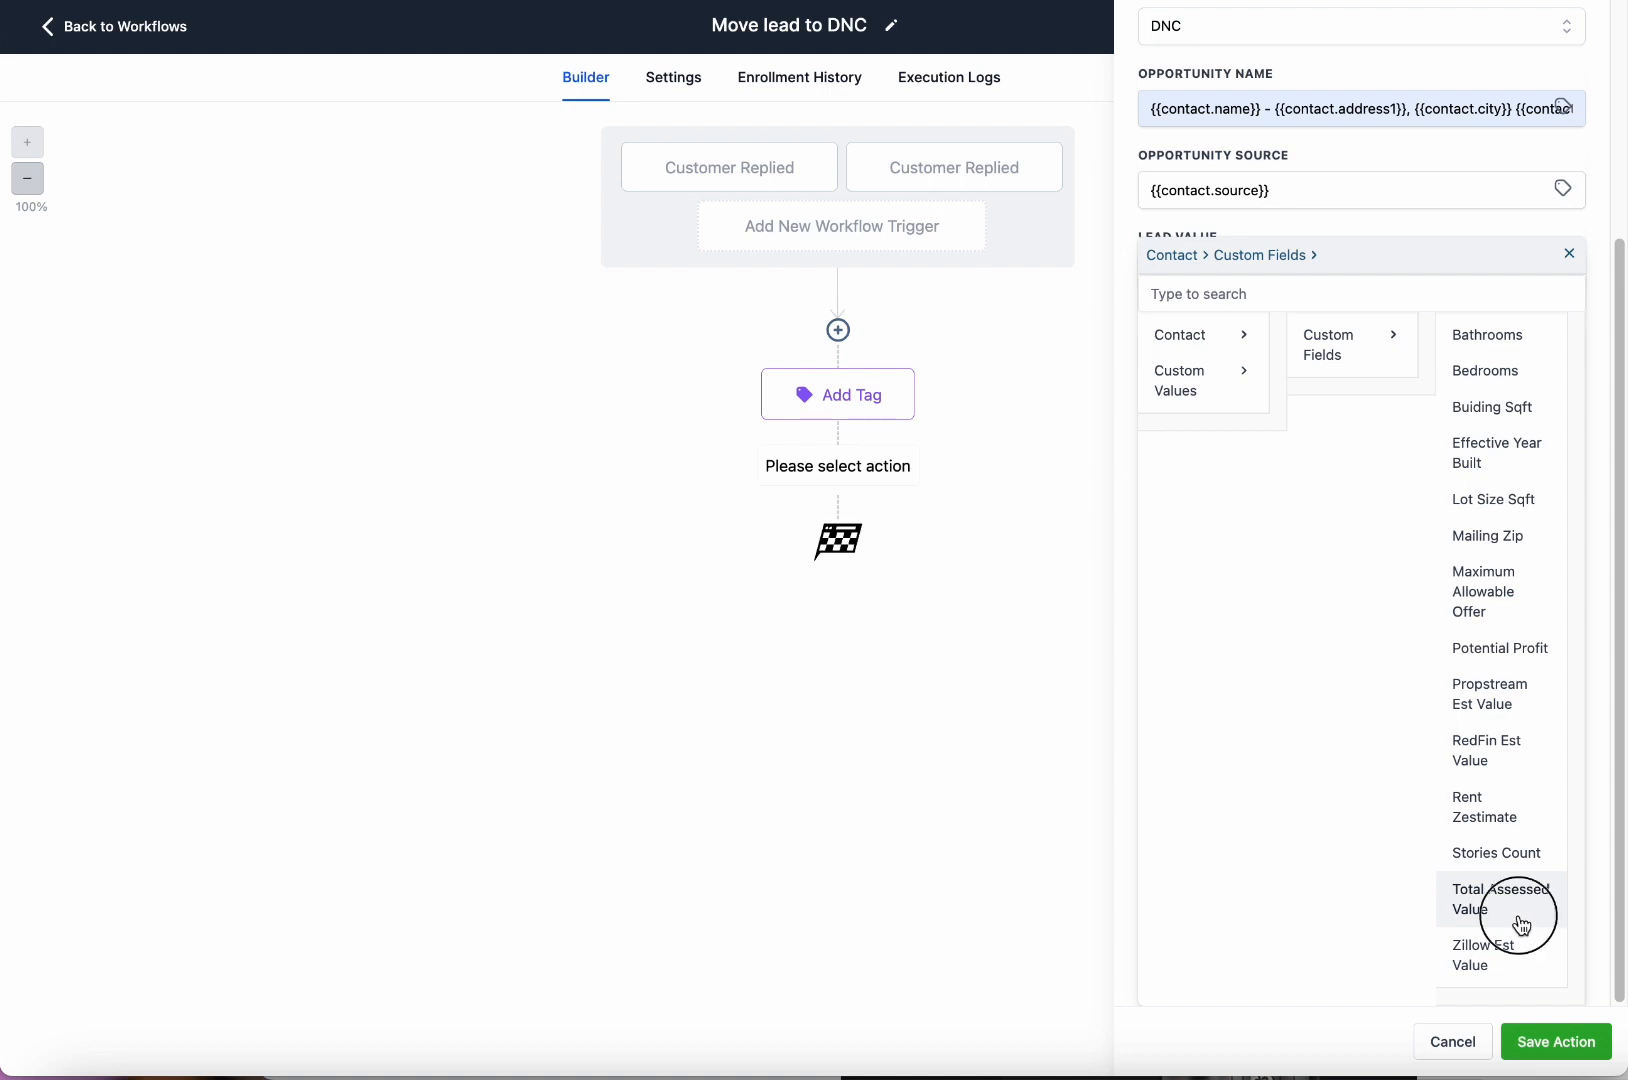
Set the opportunity status to lost.
click(1354, 668)
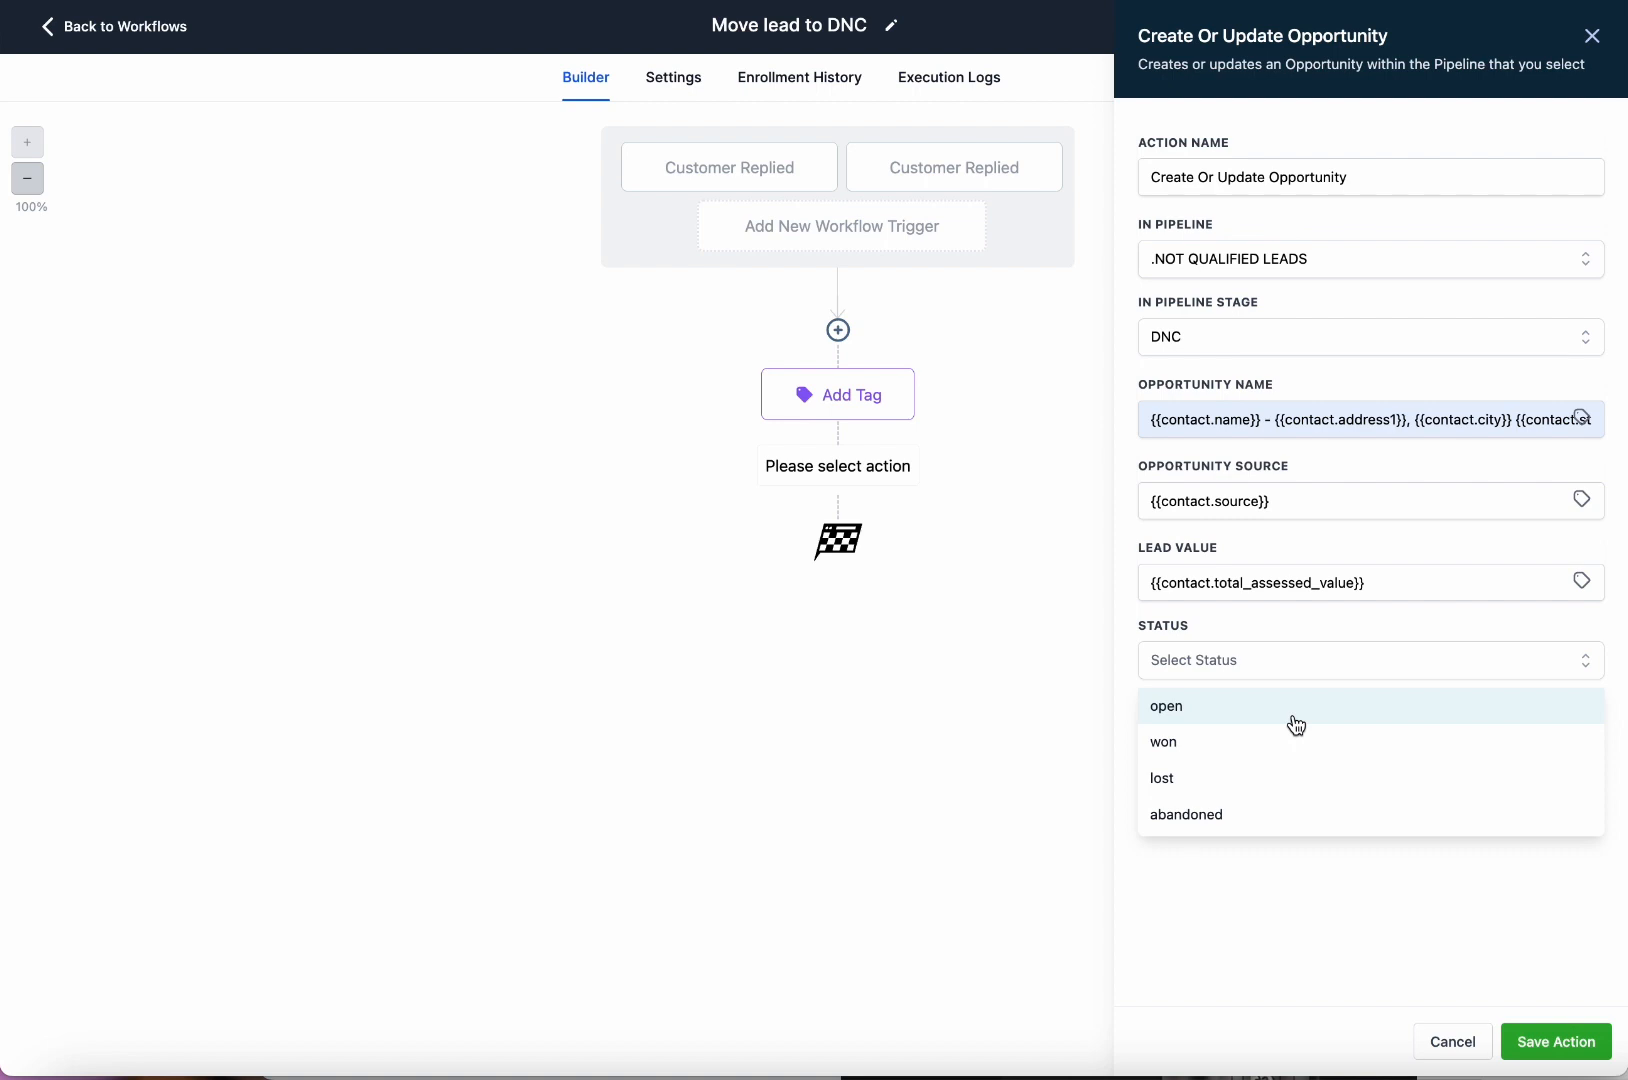
click(1468, 587)
click(1588, 588)
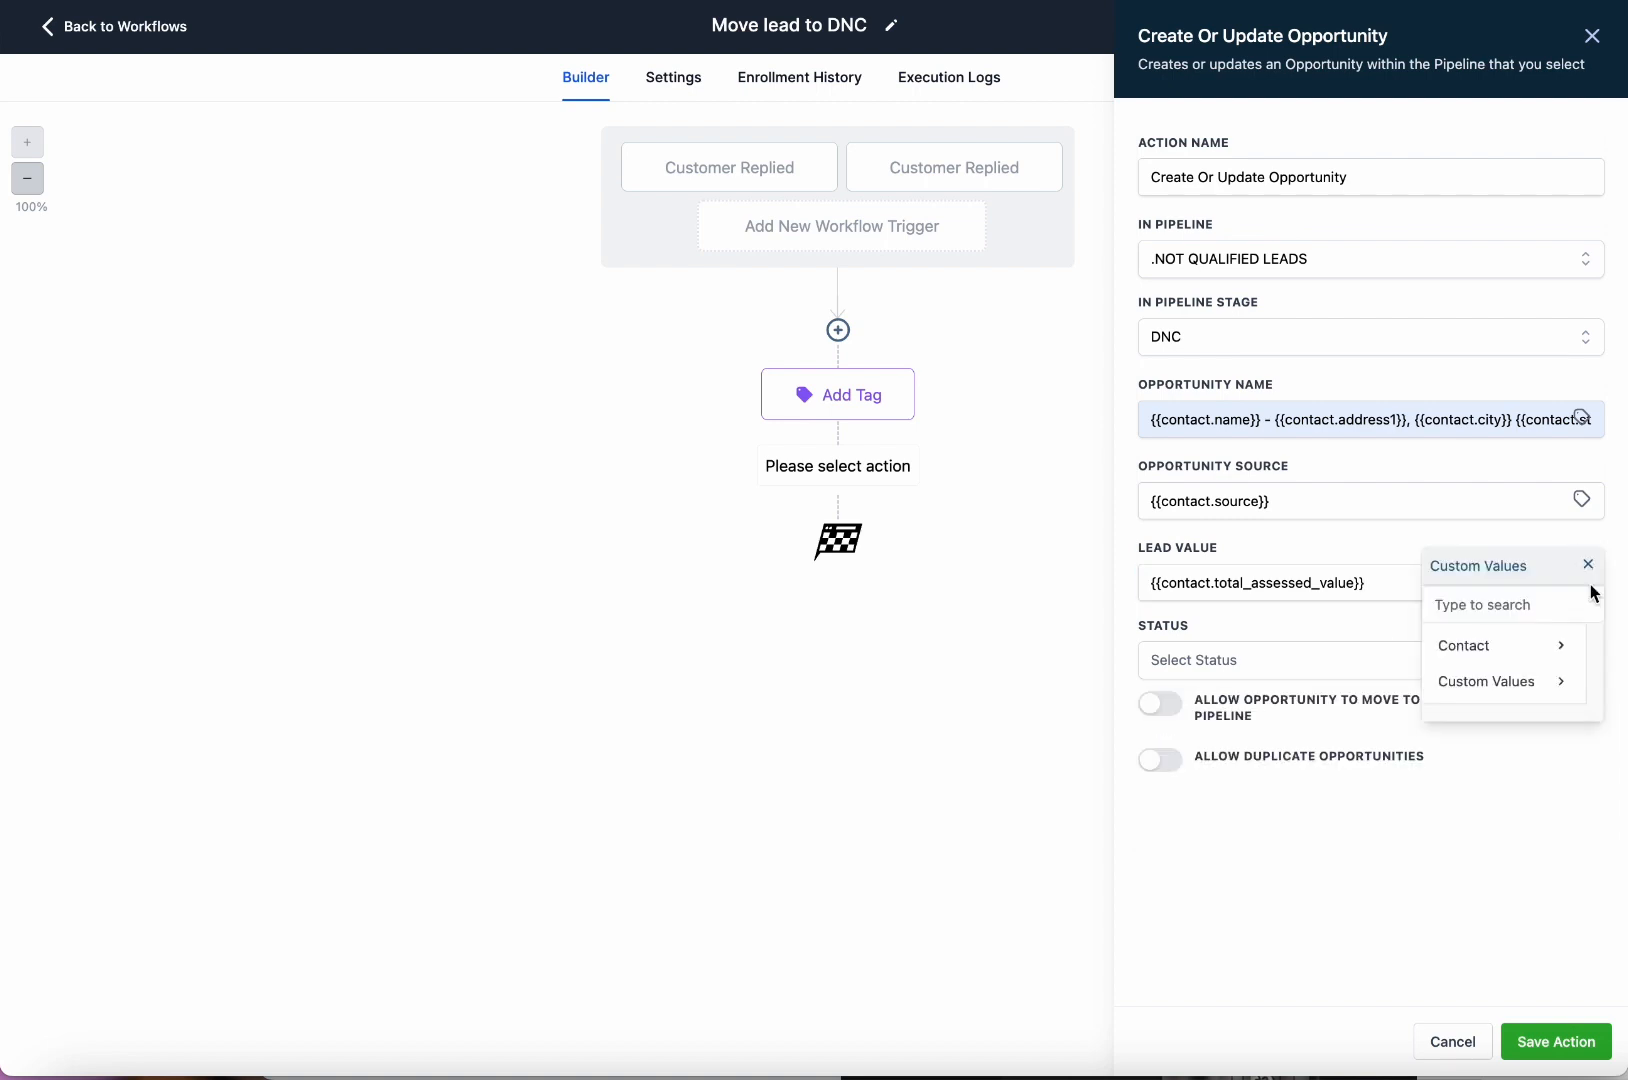
click(1462, 648)
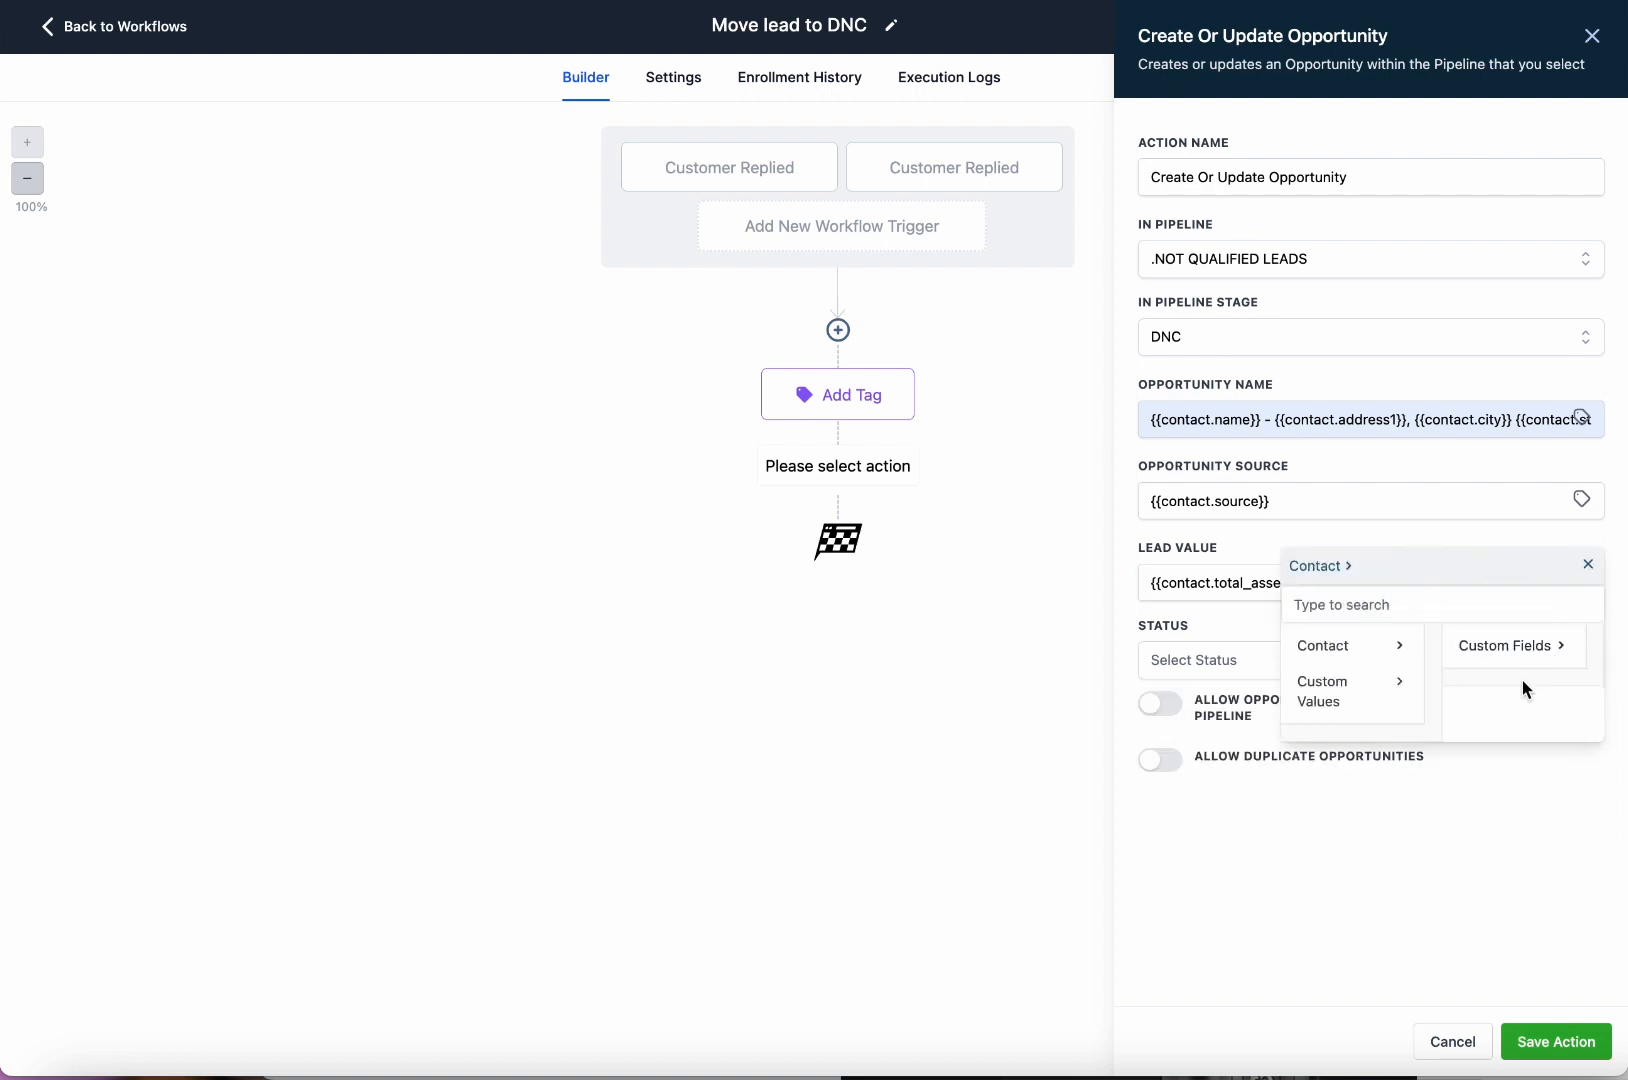
click(1589, 568)
click(1393, 590)
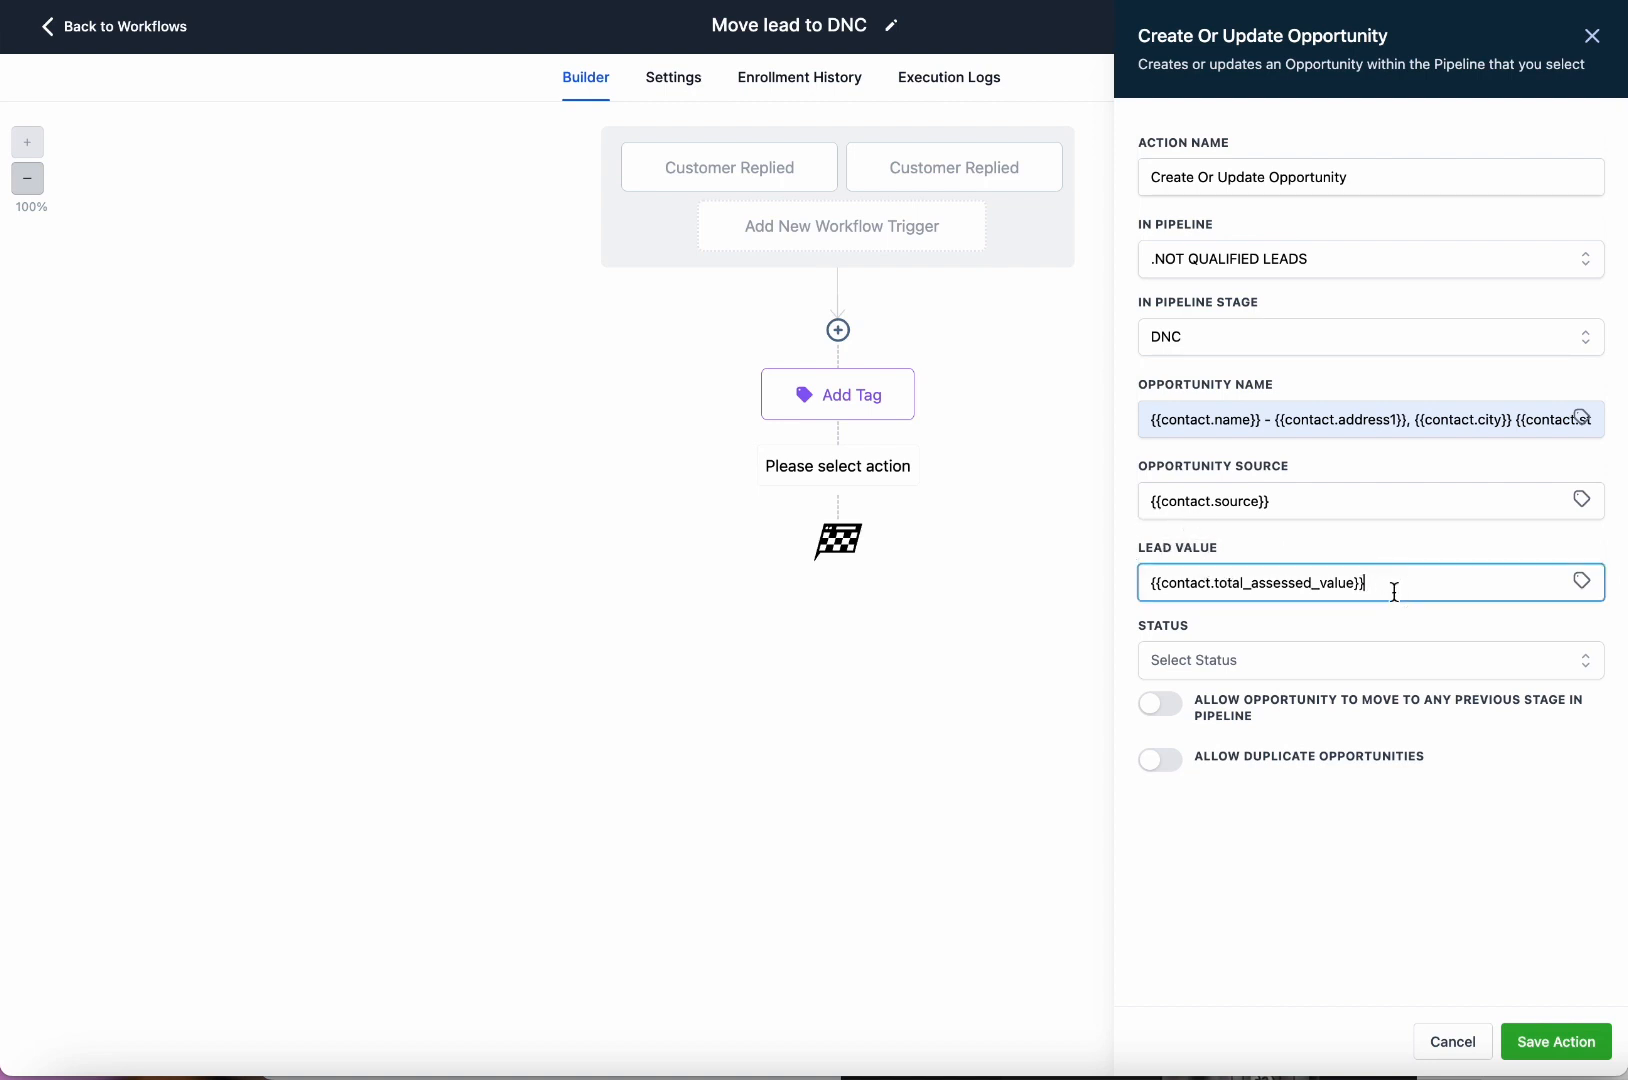
click(1395, 668)
click(1329, 712)
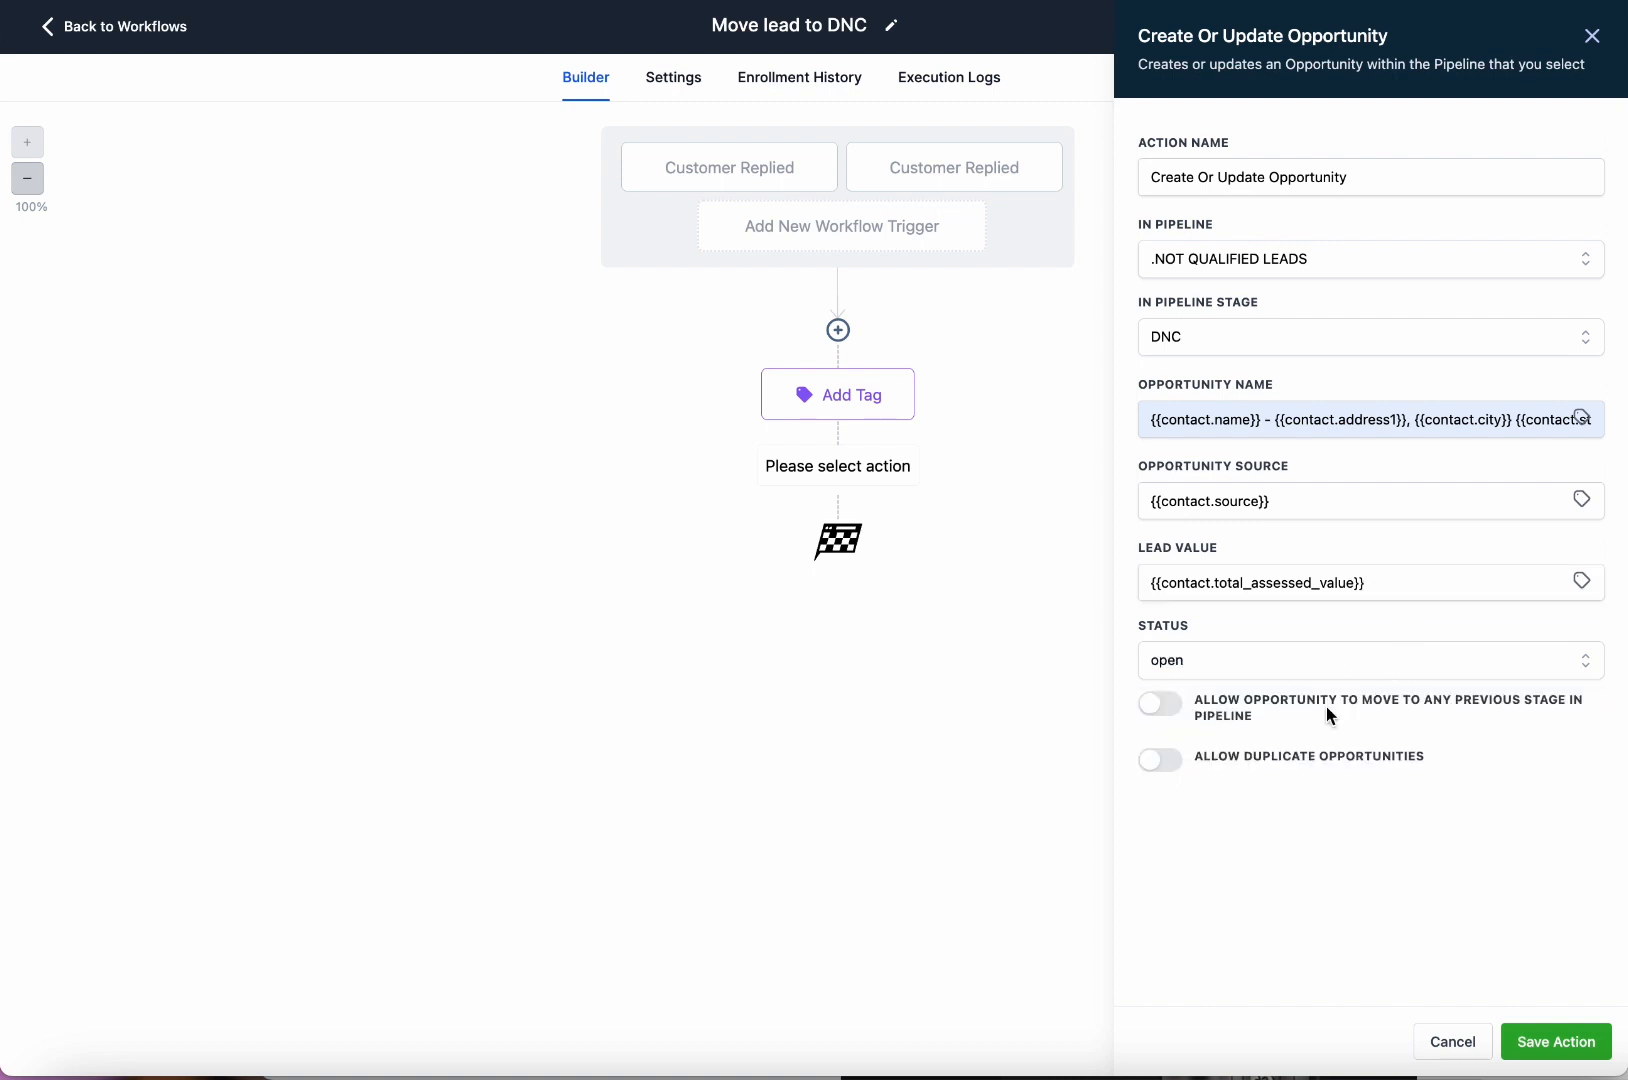
click(1265, 660)
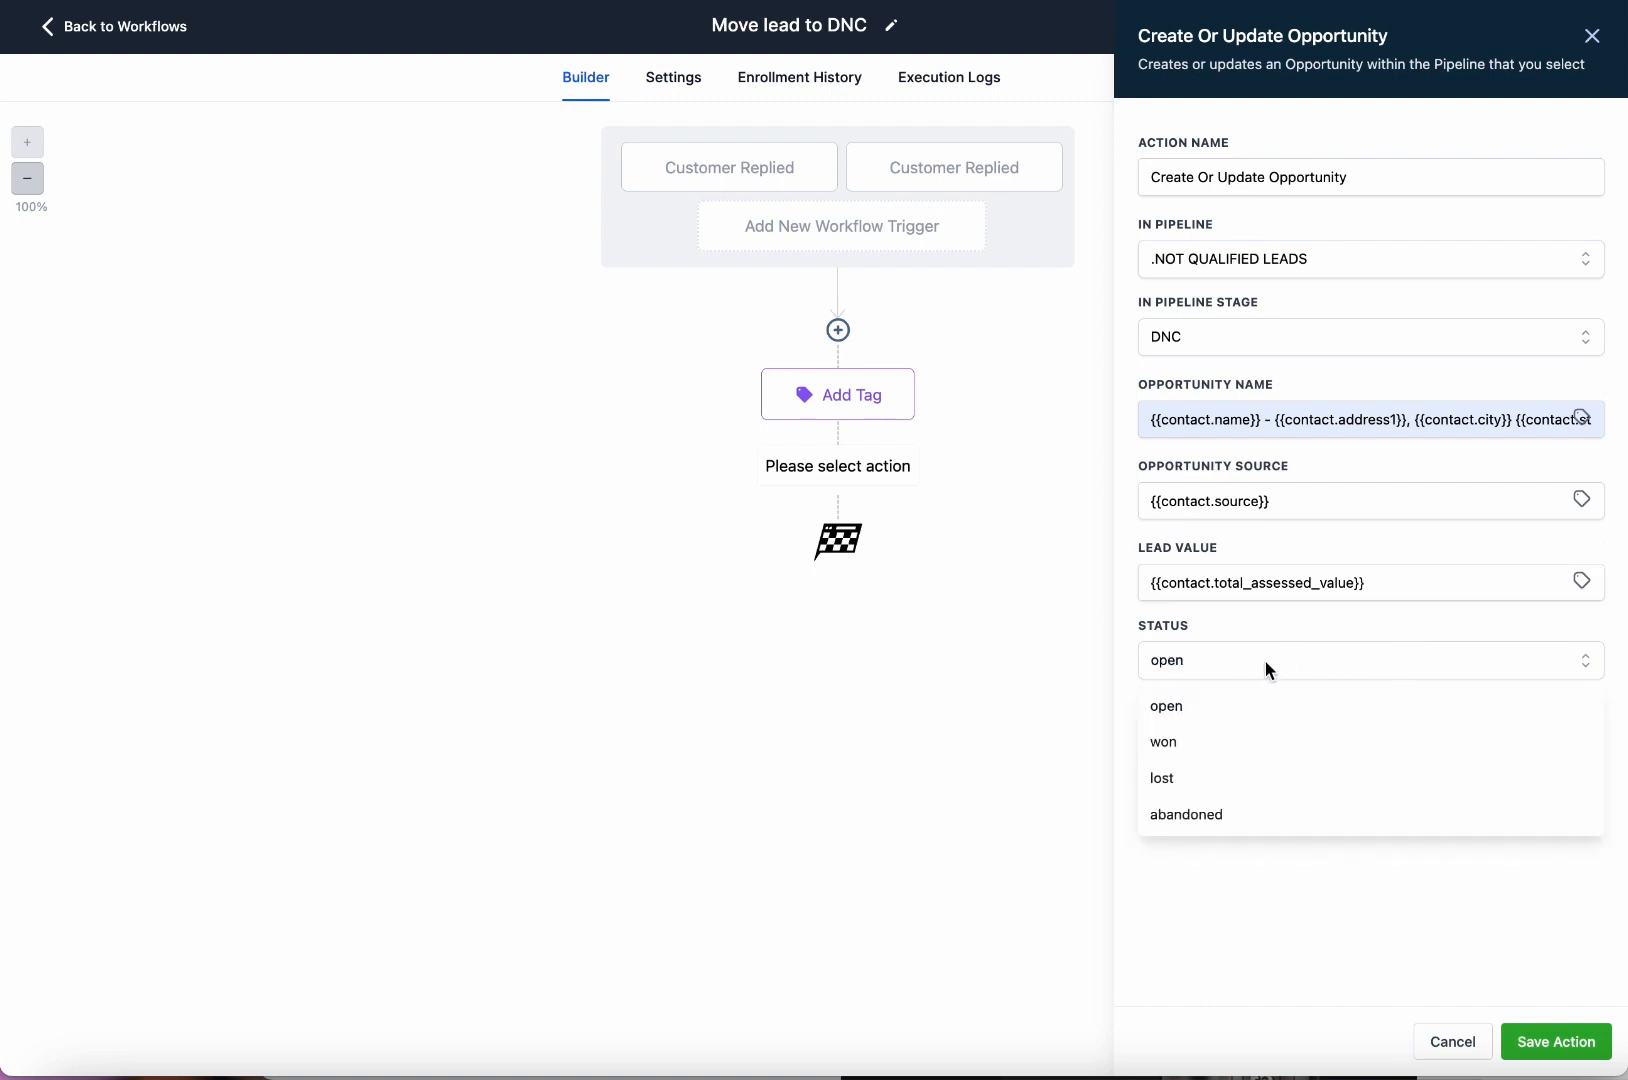
click(1270, 790)
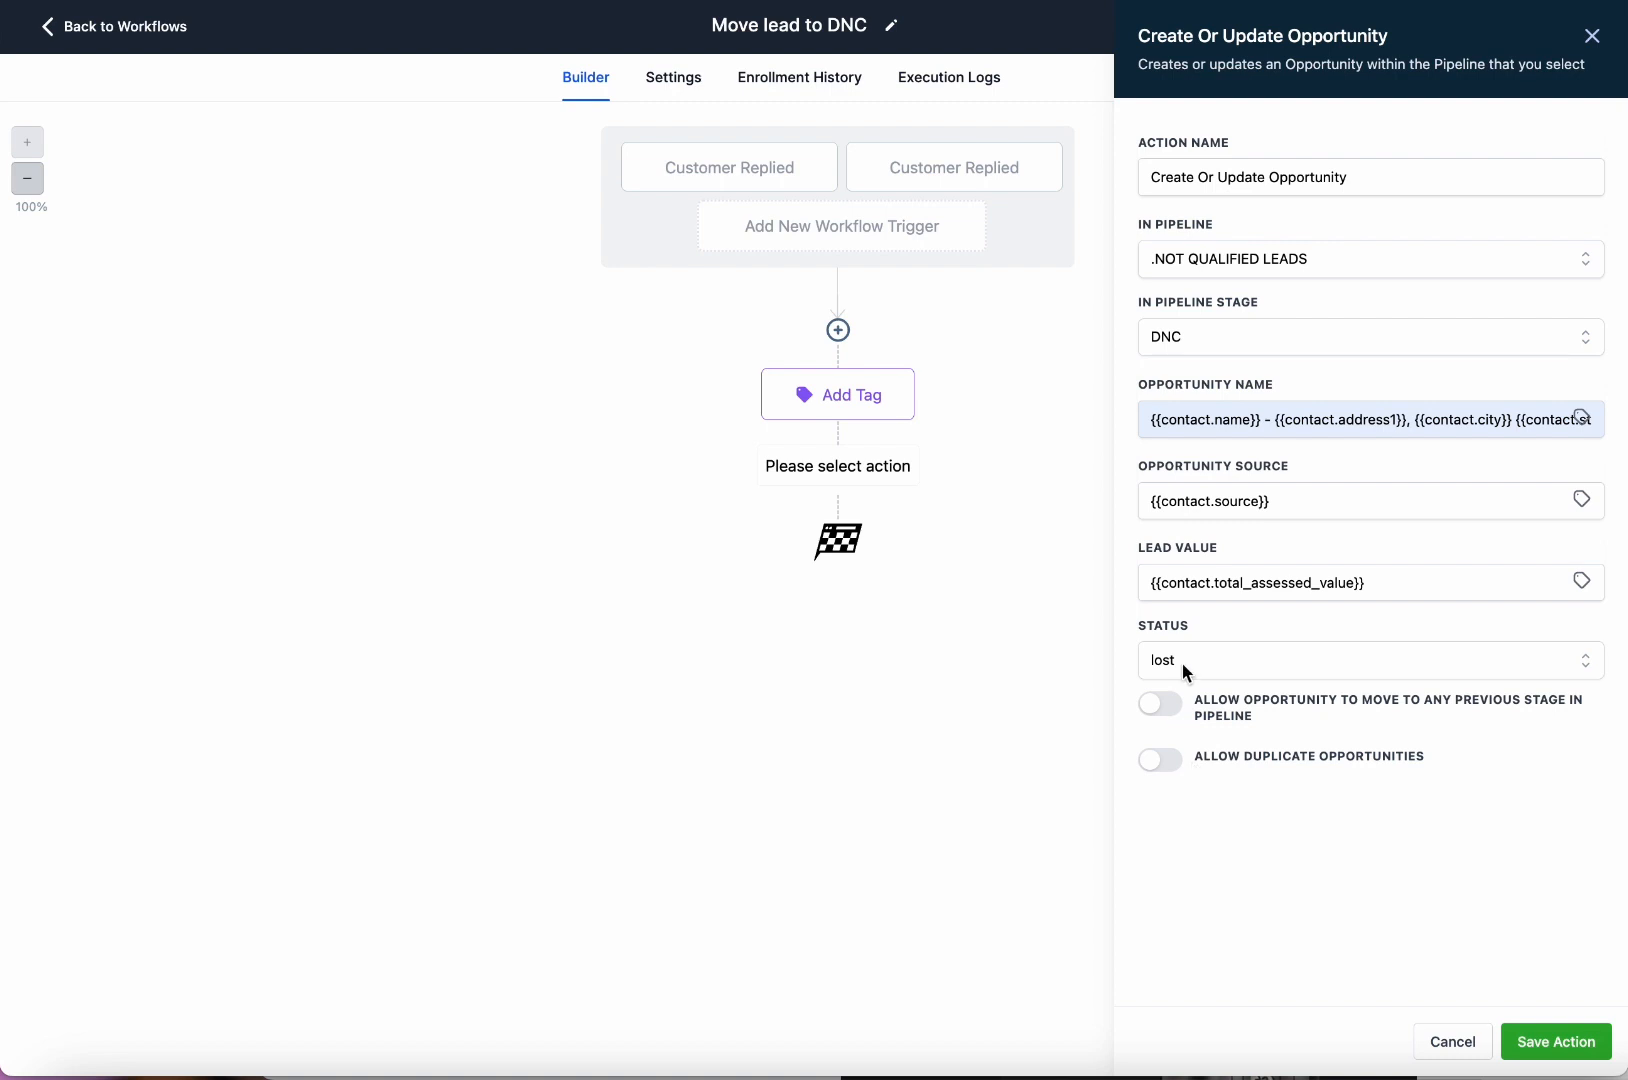
Allow moving back to previous stages, leave duplicates off, and save the opportunity step.
click(1168, 712)
click(1165, 763)
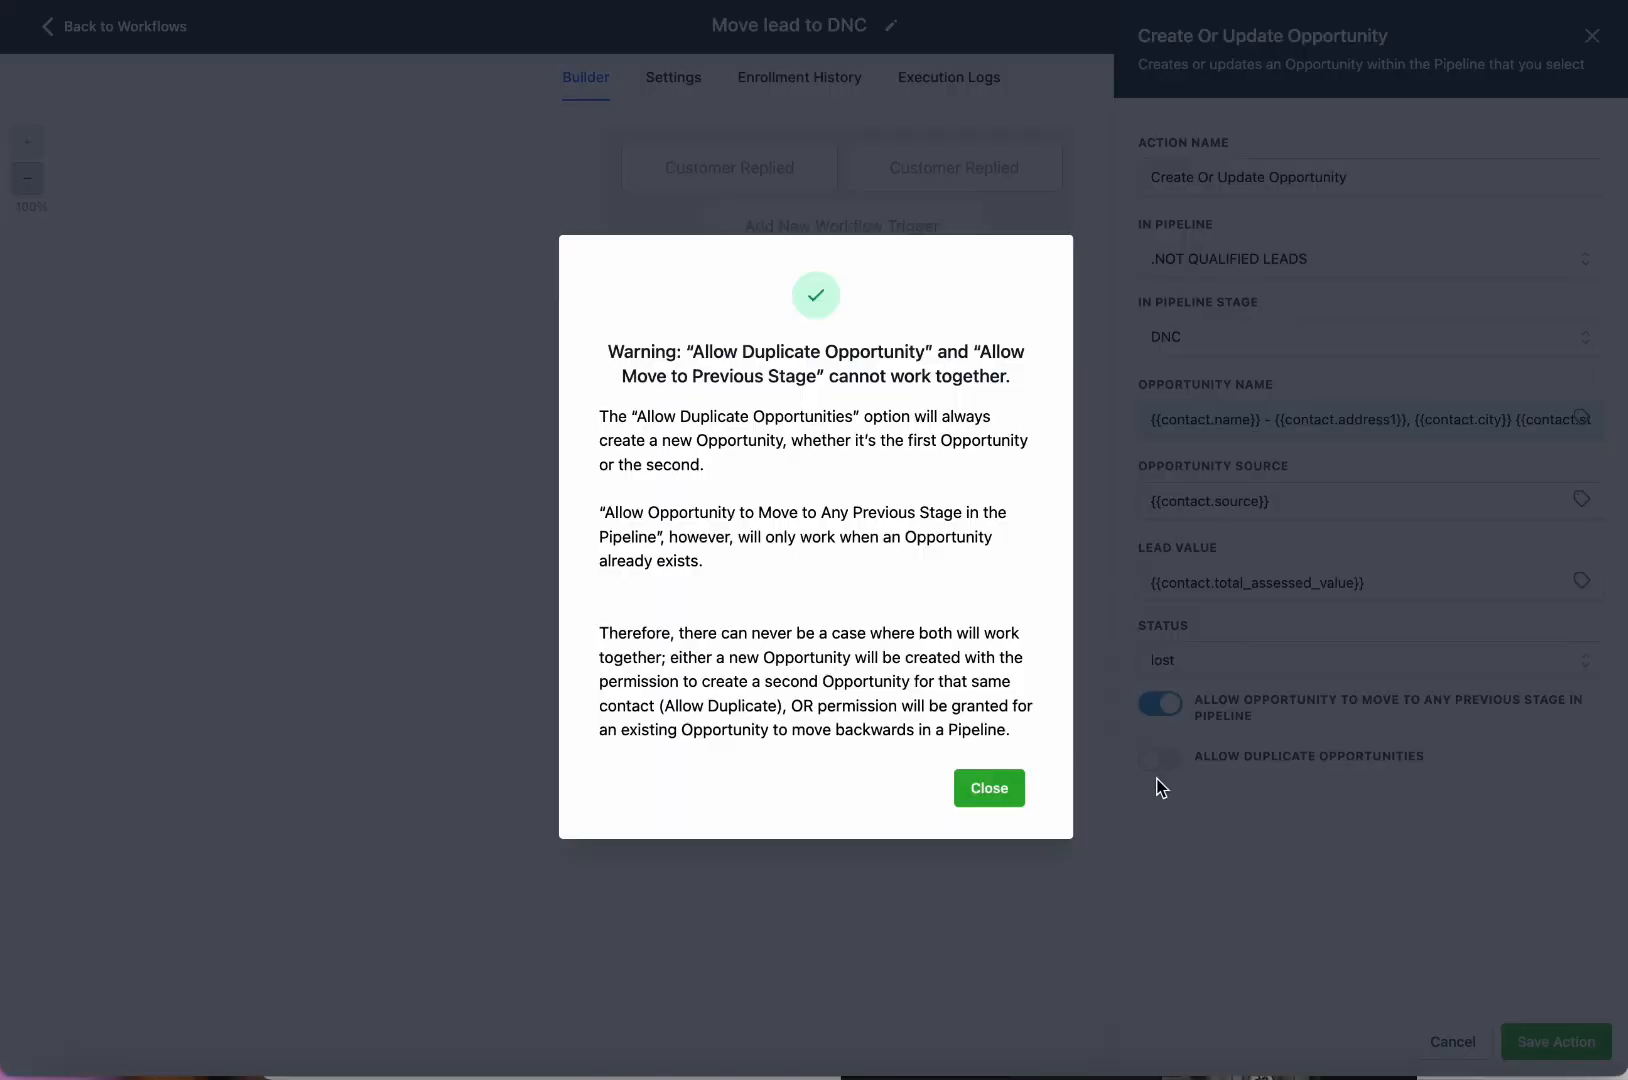
click(989, 790)
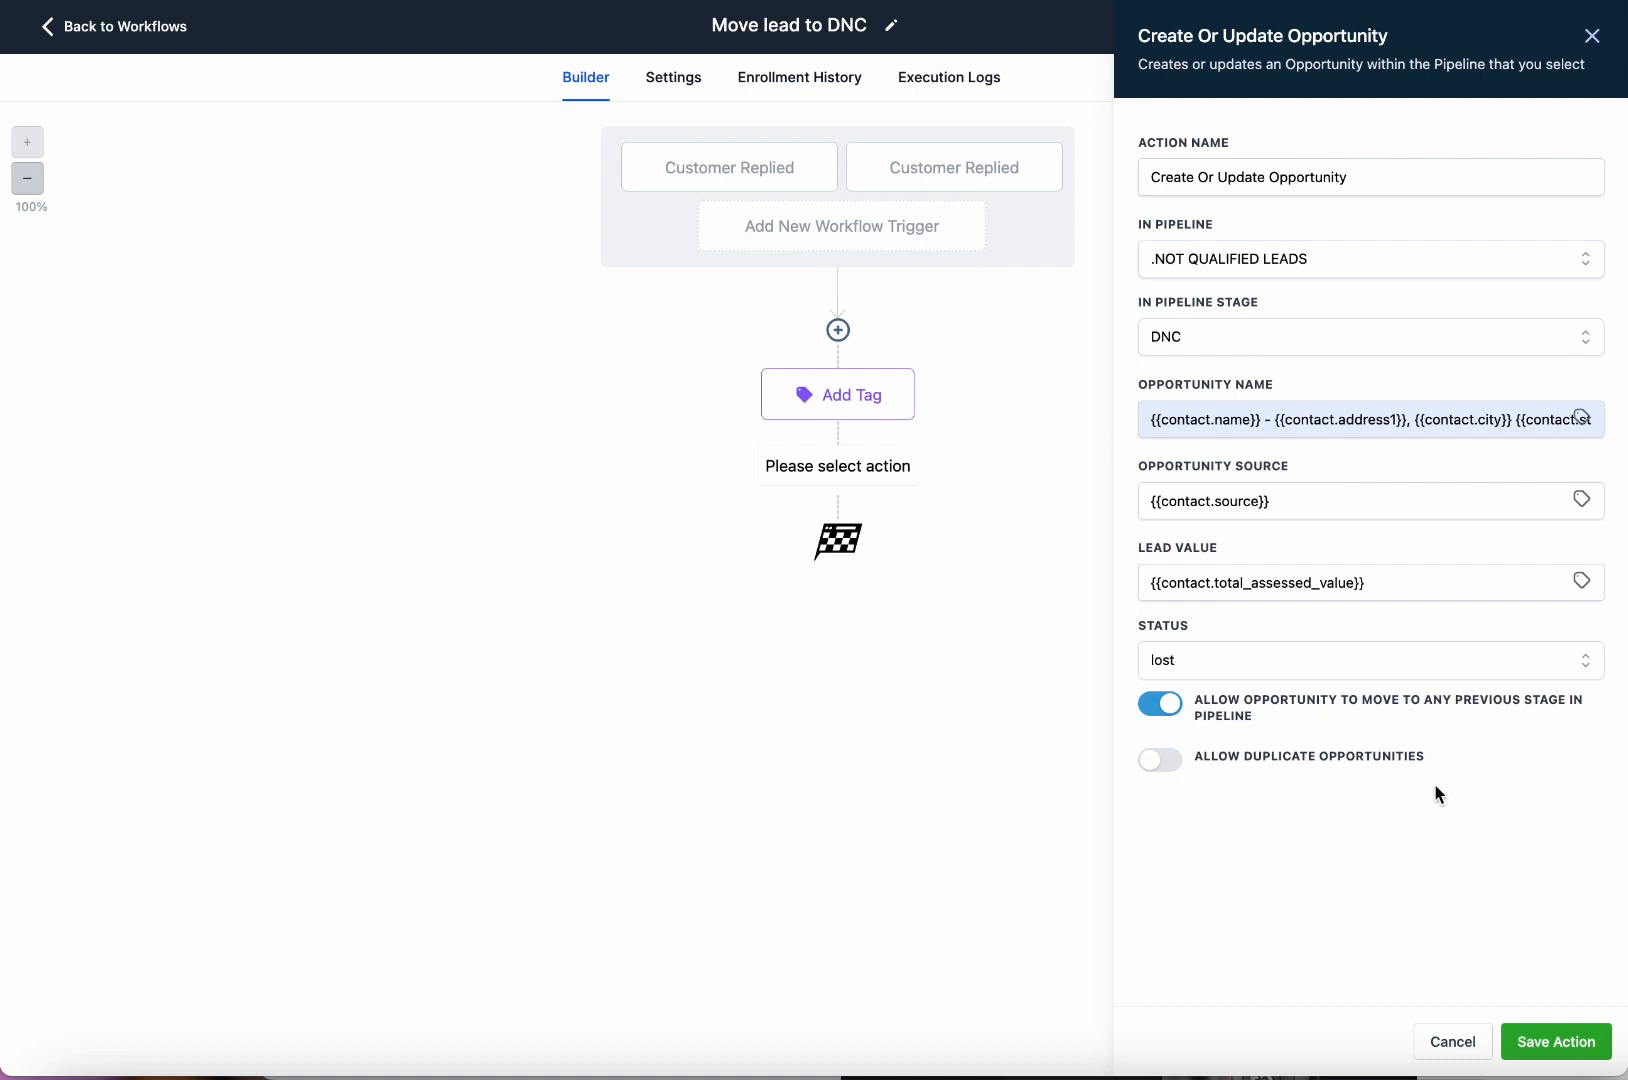
click(1588, 1041)
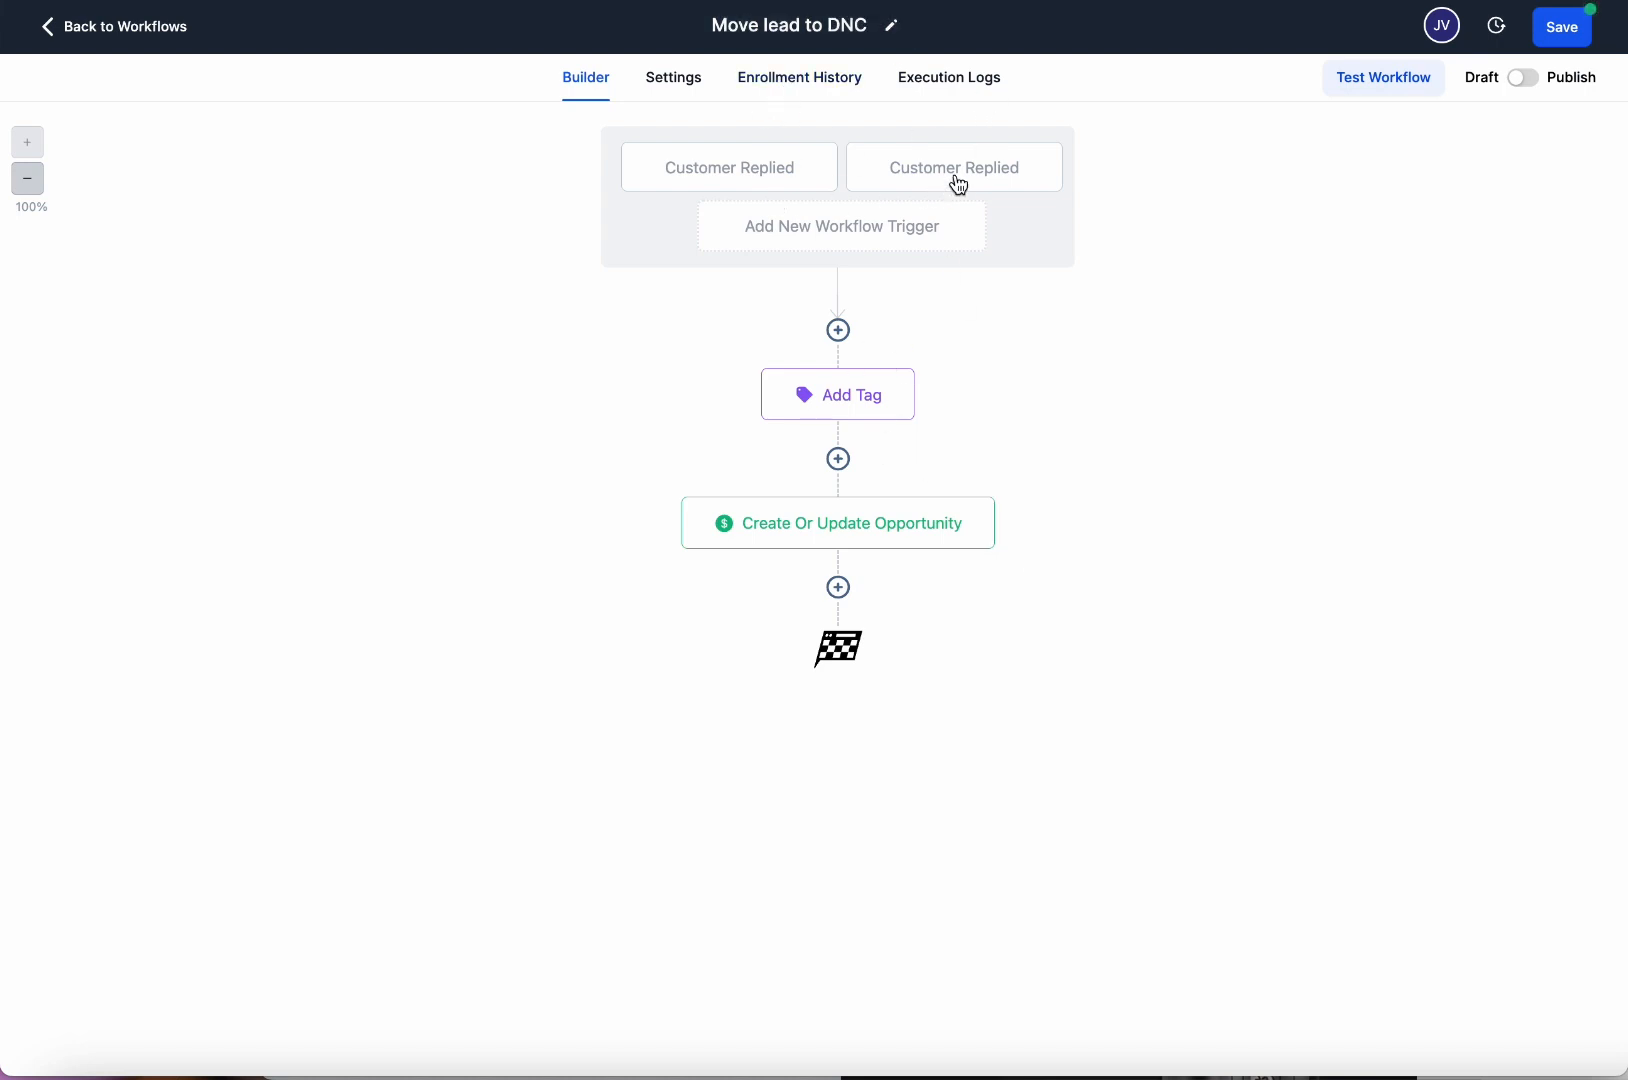
Review the Add Tag and Create Or Update Opportunity step settings.
click(887, 412)
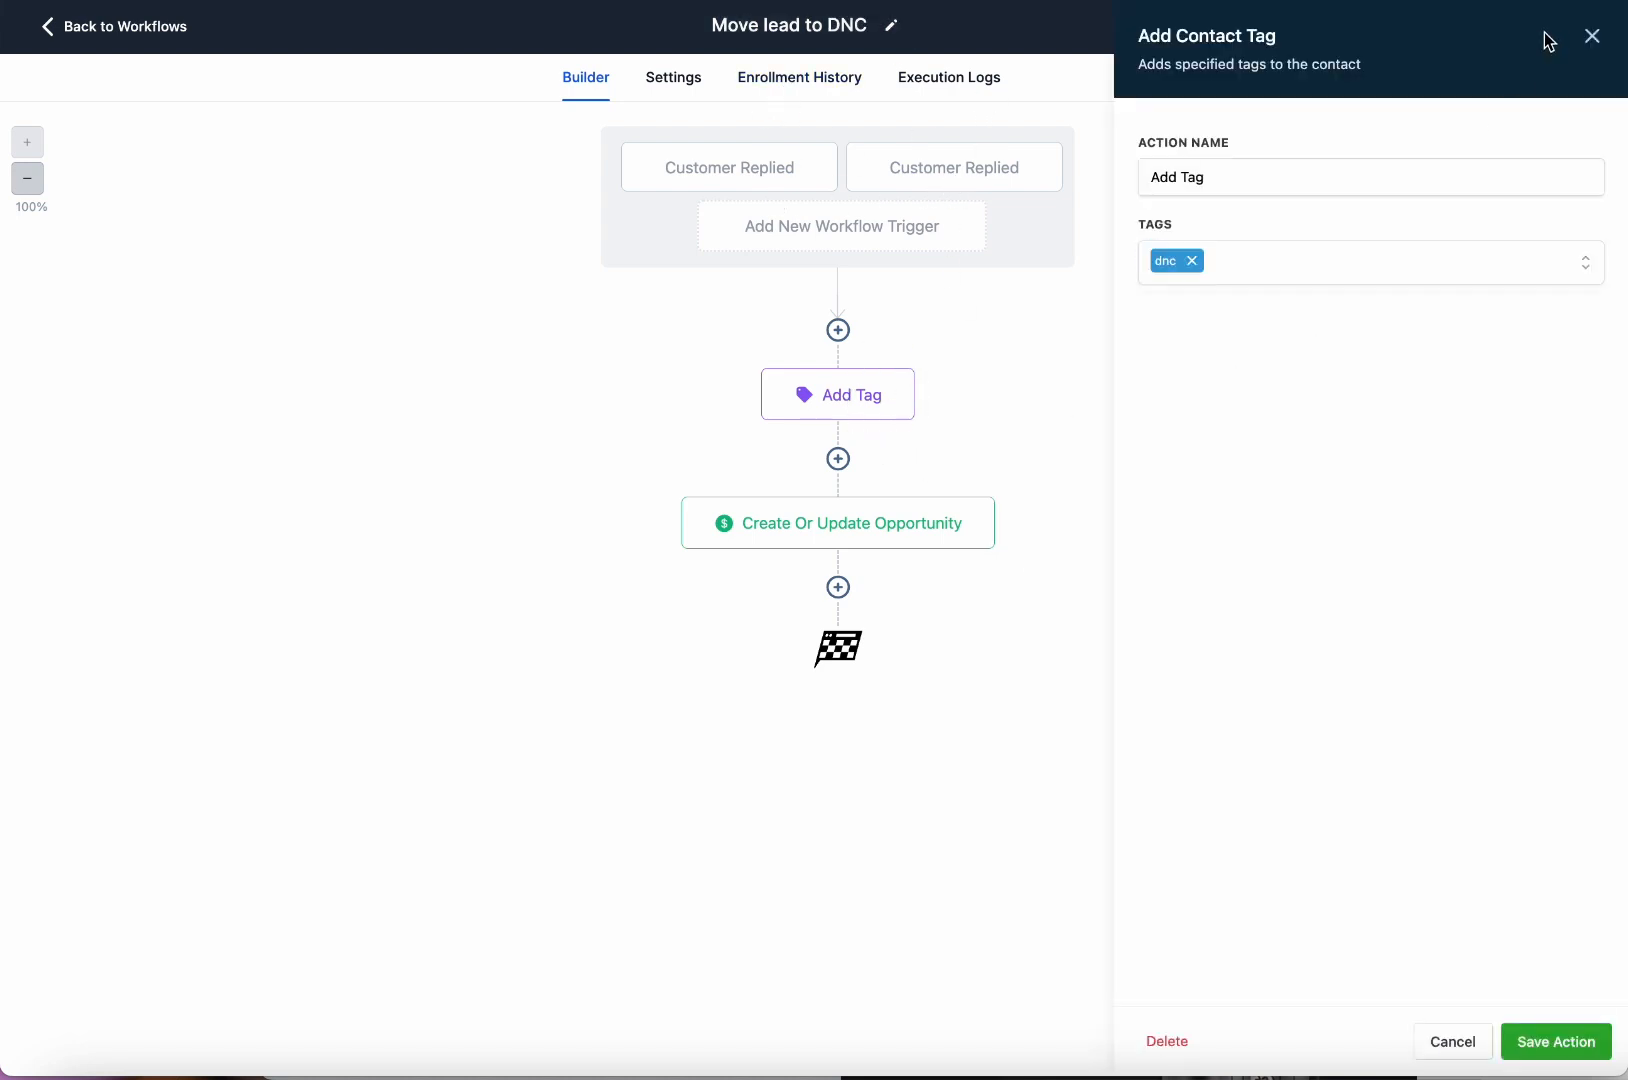
click(1593, 40)
click(963, 524)
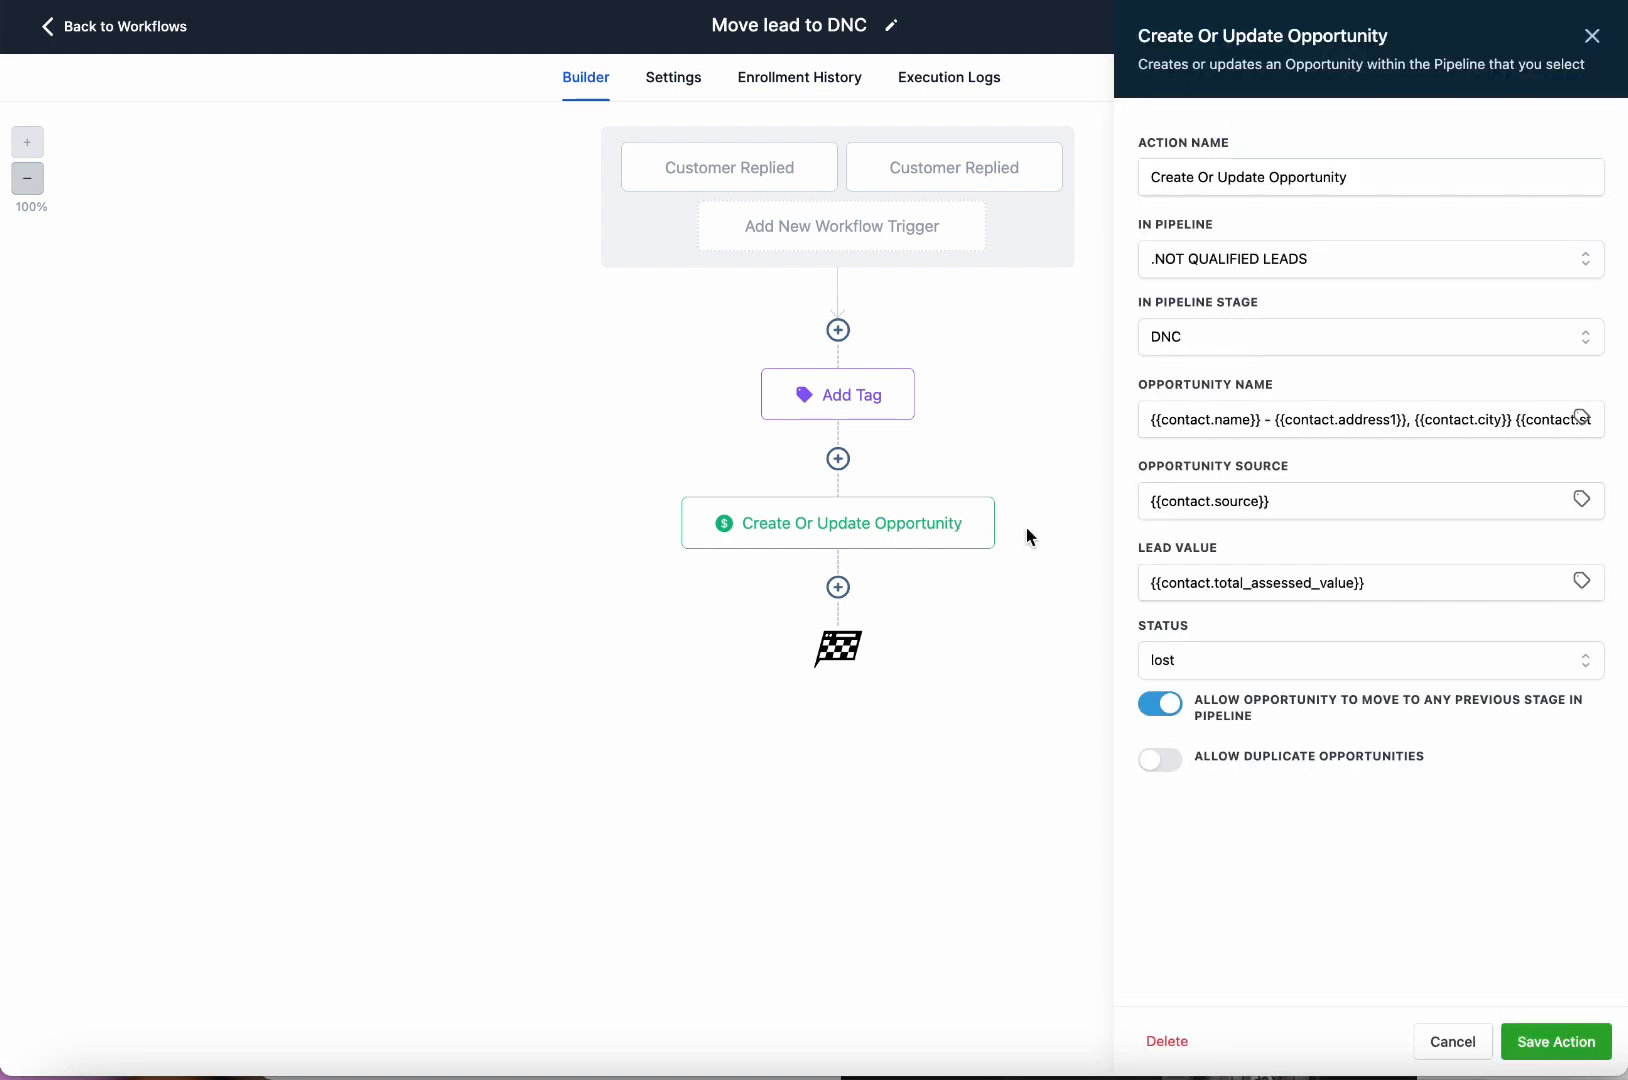
click(1592, 40)
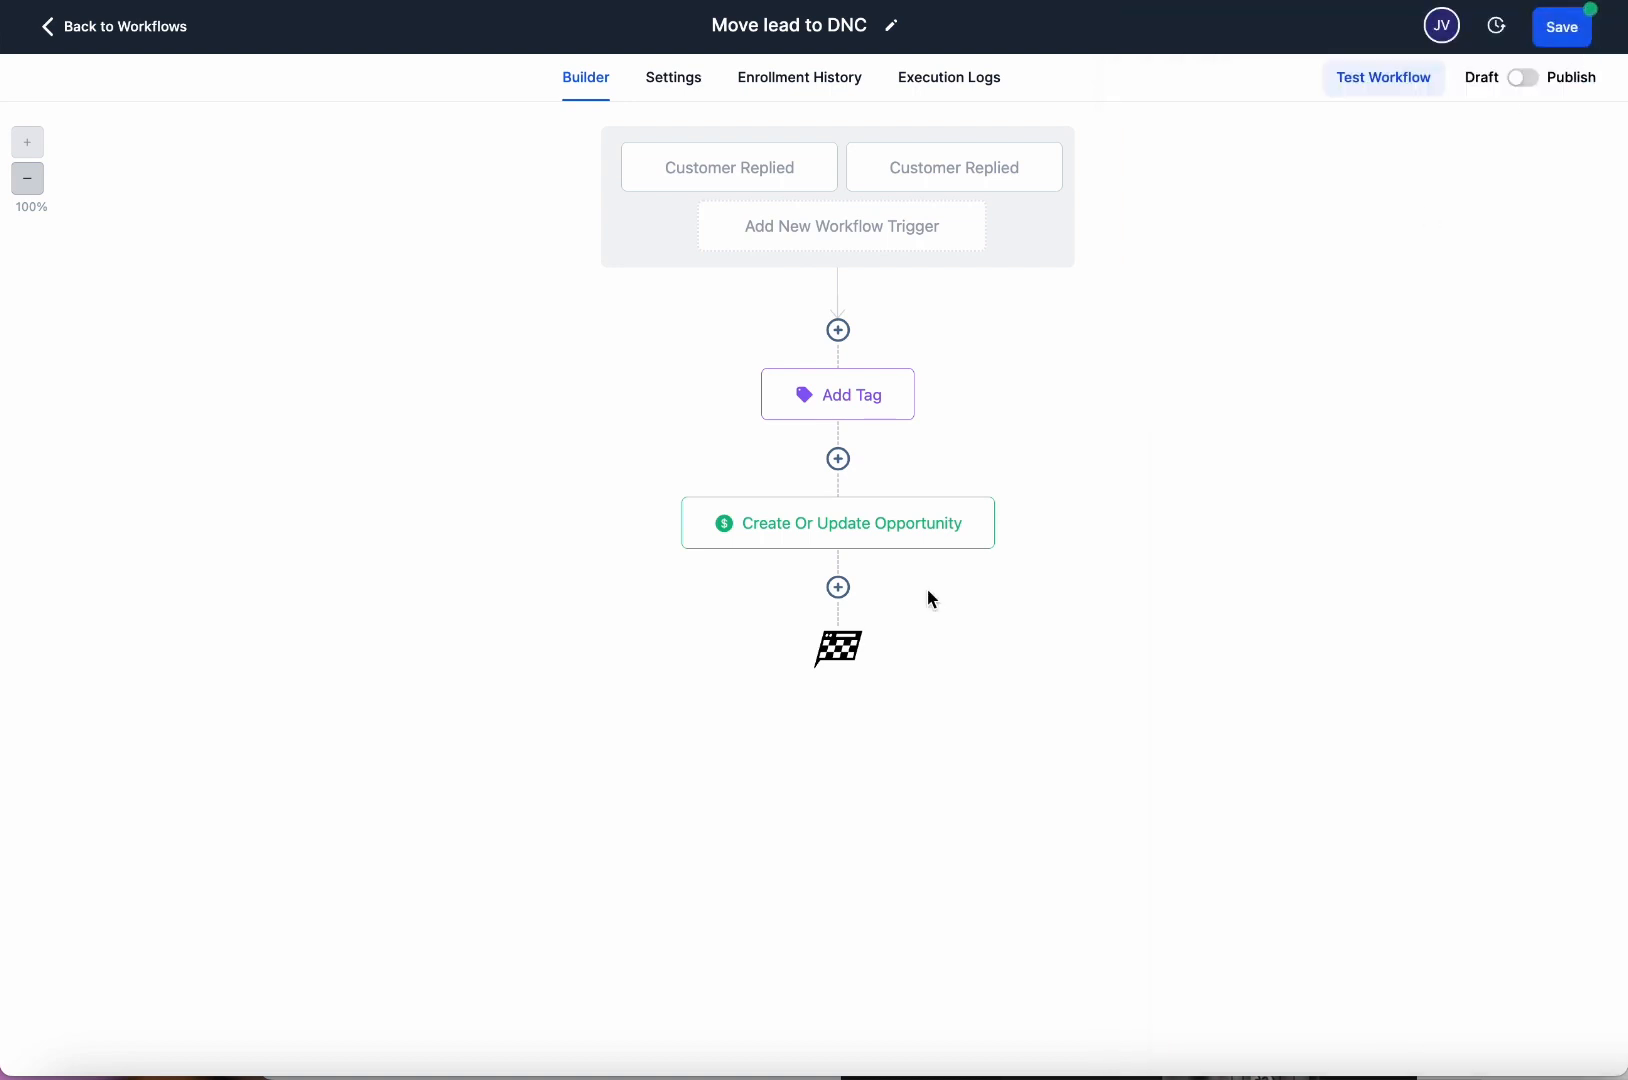
Start a text message step after the opportunity and search saved templates for 'dnc' and 'do not'.
click(840, 590)
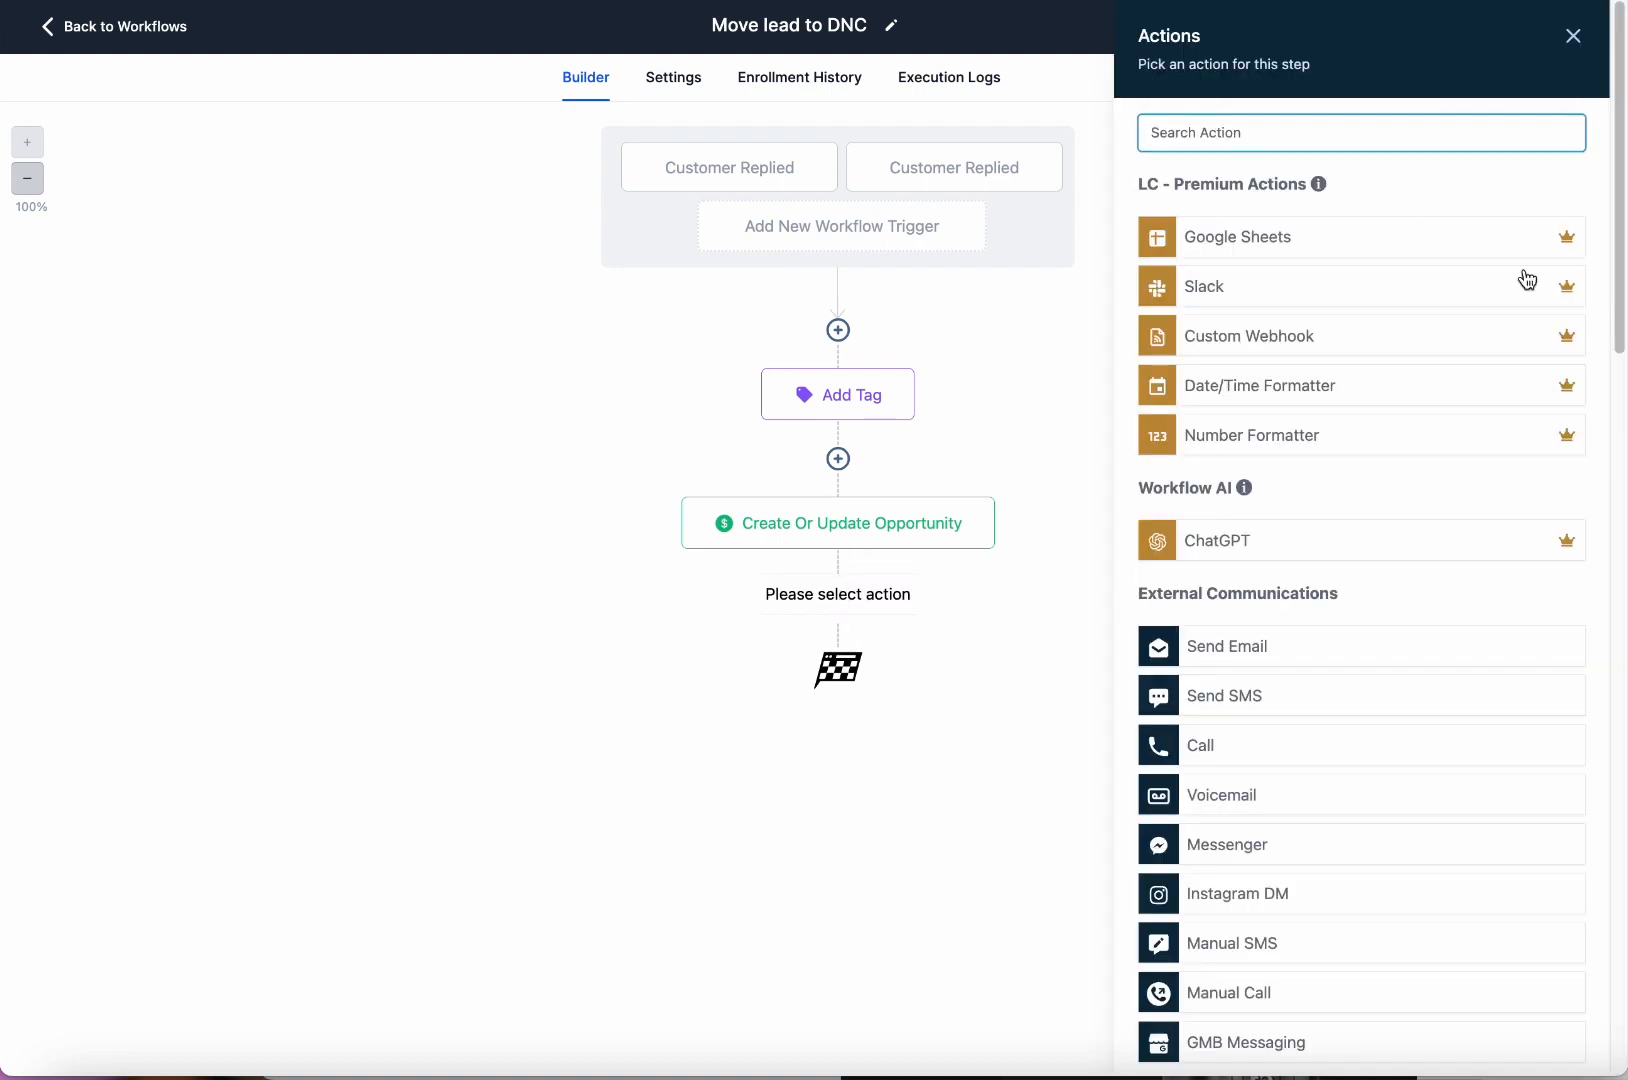
click(1578, 48)
scroll(1337, 669, down, 5)
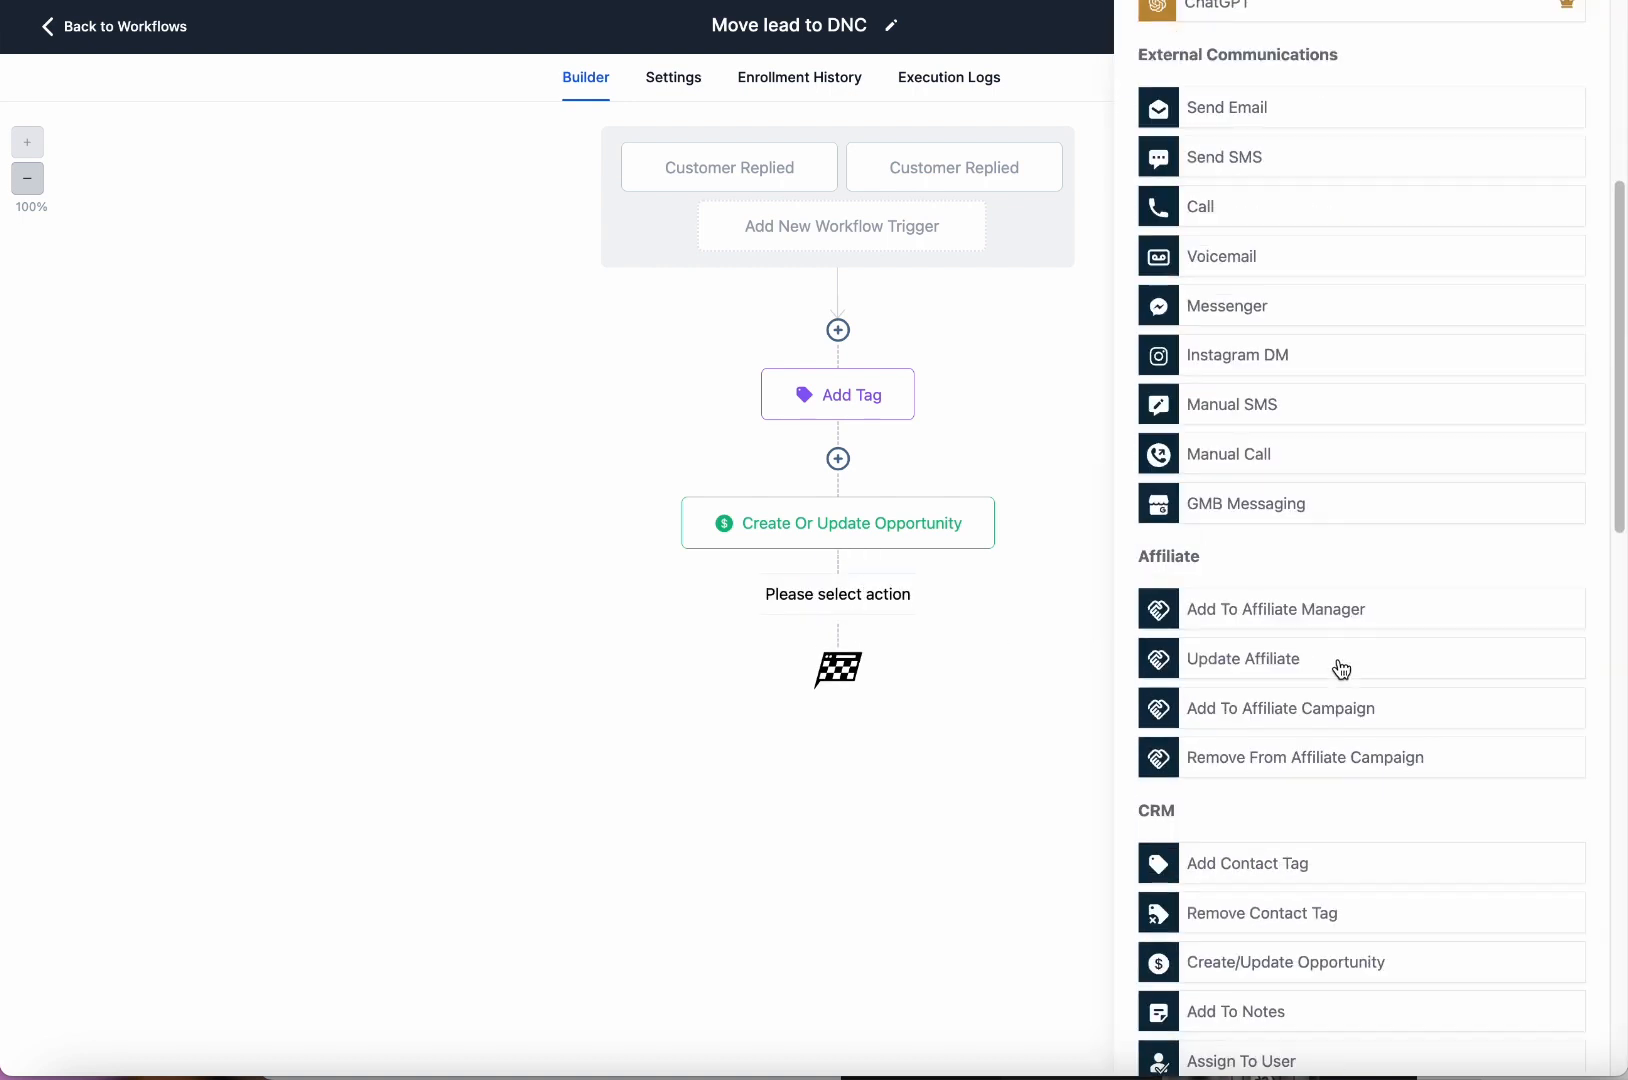
scroll(1330, 501, up, 1)
click(1268, 212)
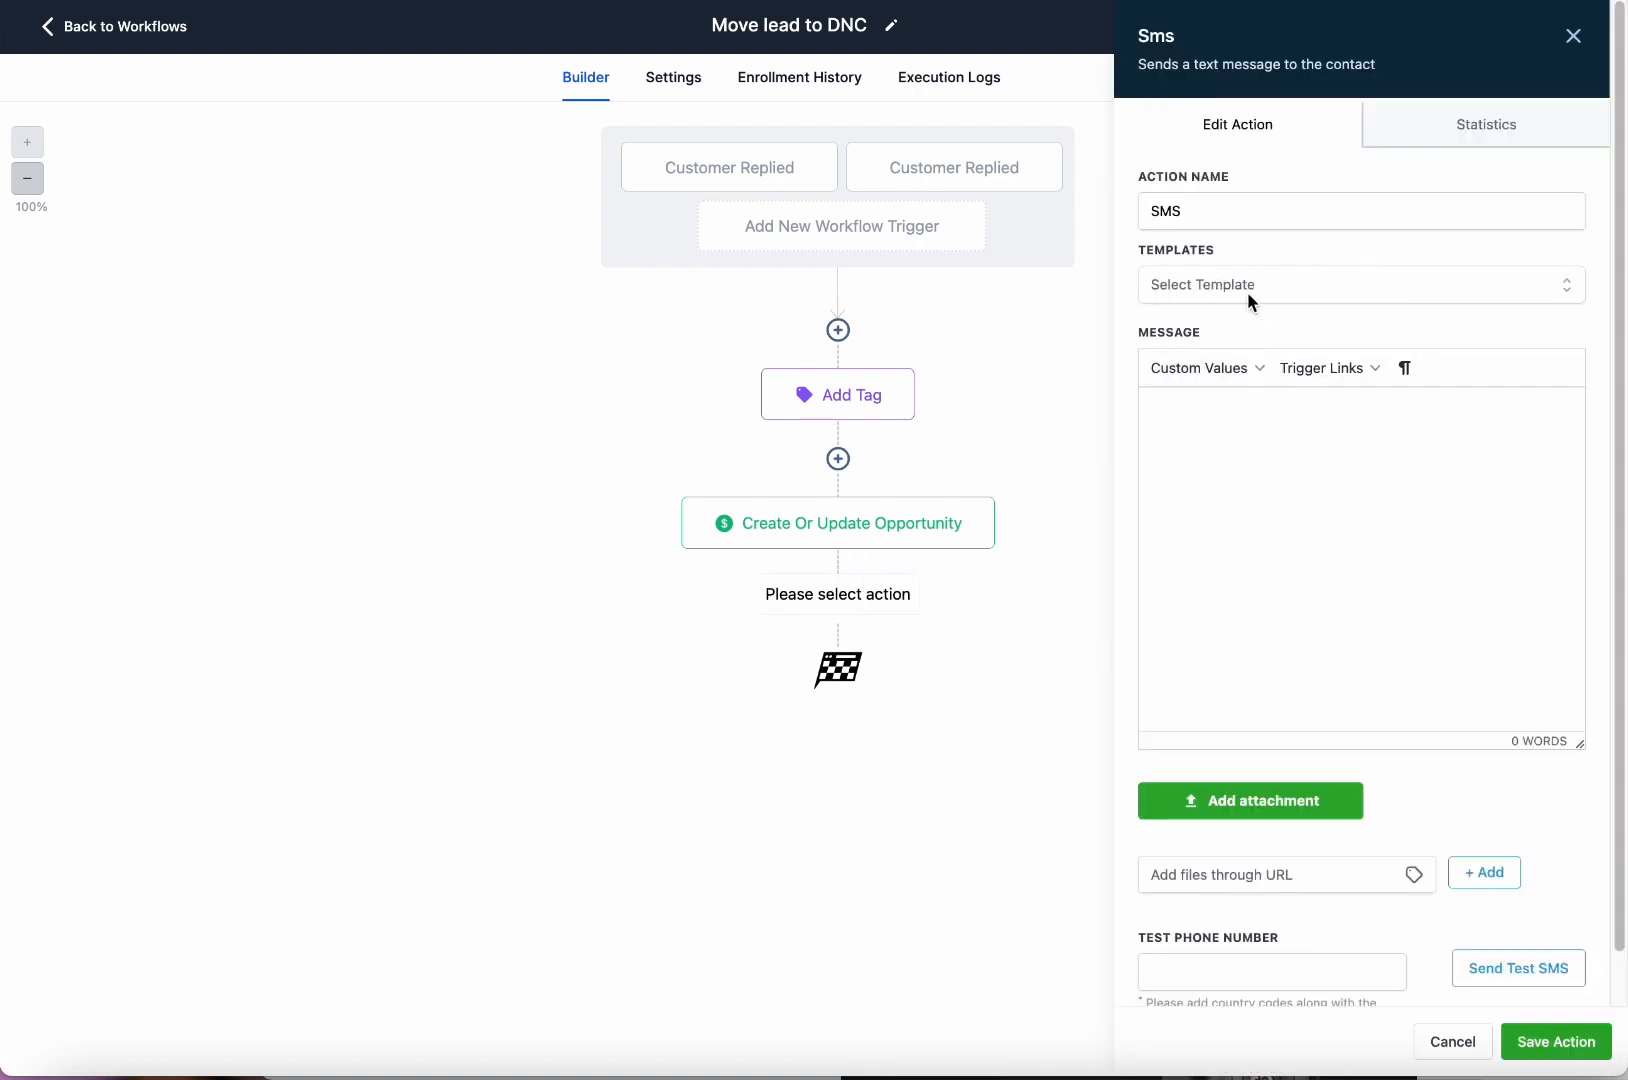
click(1248, 294)
scroll(1170, 443, down, 5)
text(dj)
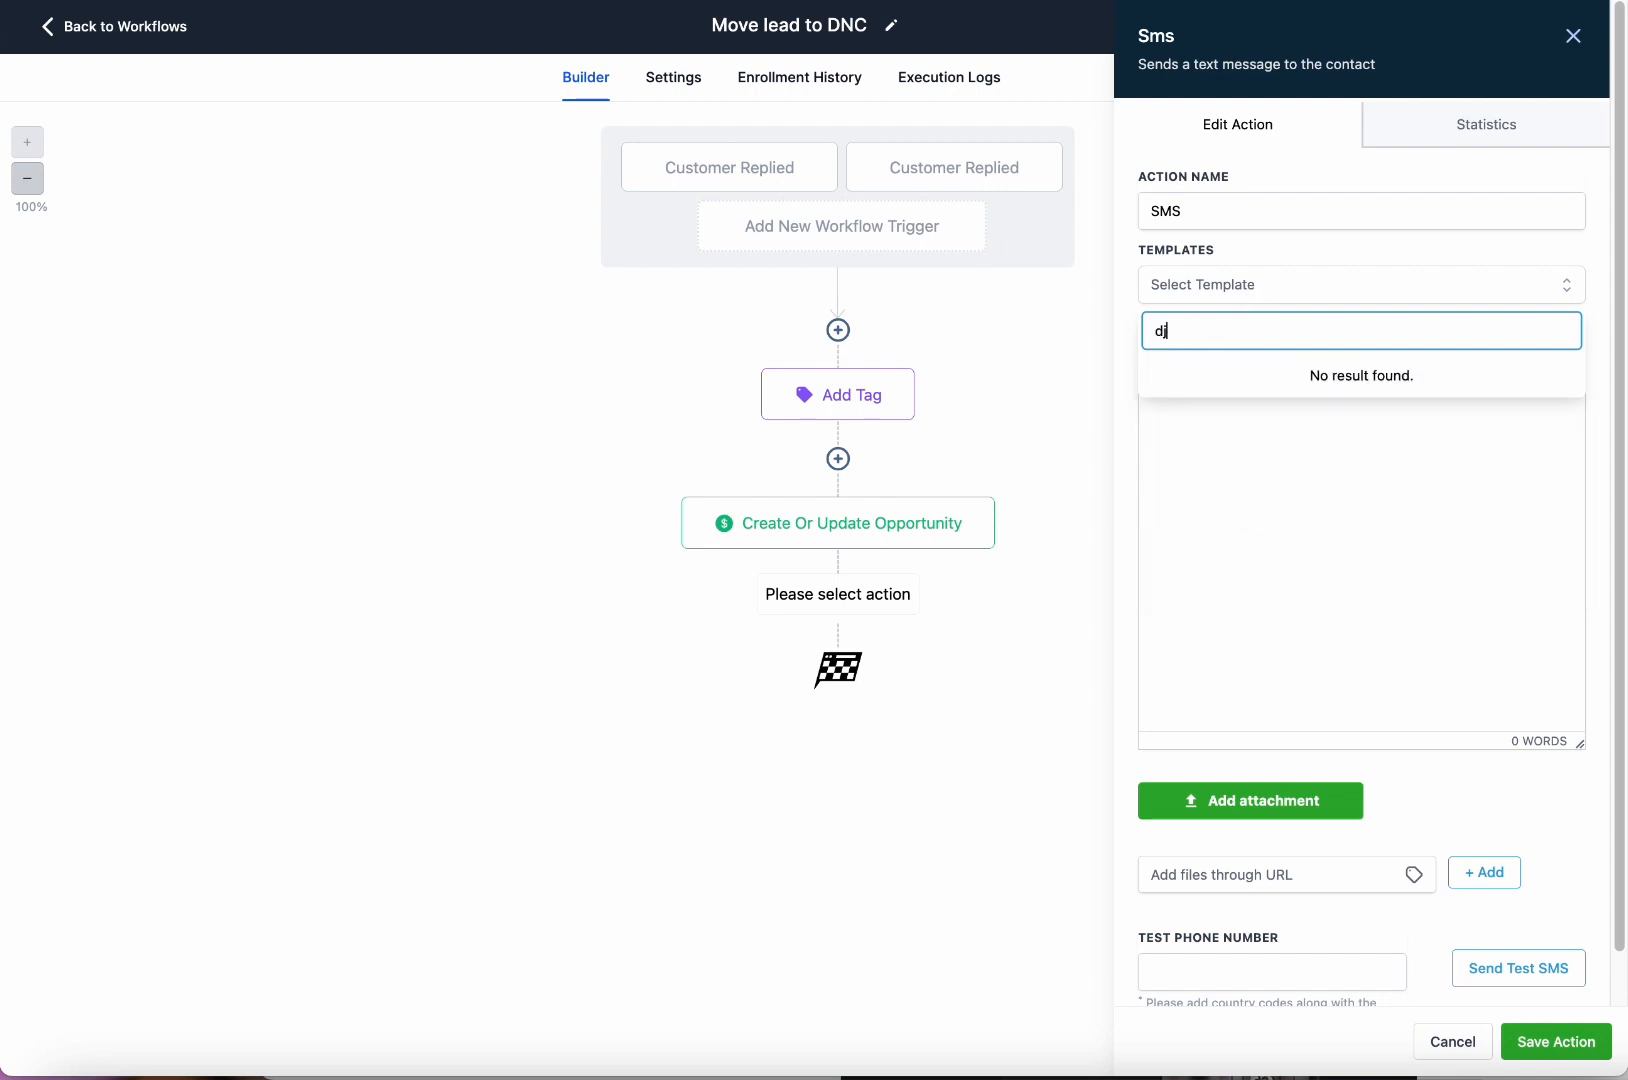
key(BackSpace)
text(nc)
key(BackSpace)
key(BackSpace)
text(o not)
key(BackSpace)
key(BackSpace)
key(BackSpace)
key(BackSpace)
key(BackSpace)
key(BackSpace)
Cancel the unfinished text step and bring up the Actions list below the opportunity again.
click(1401, 681)
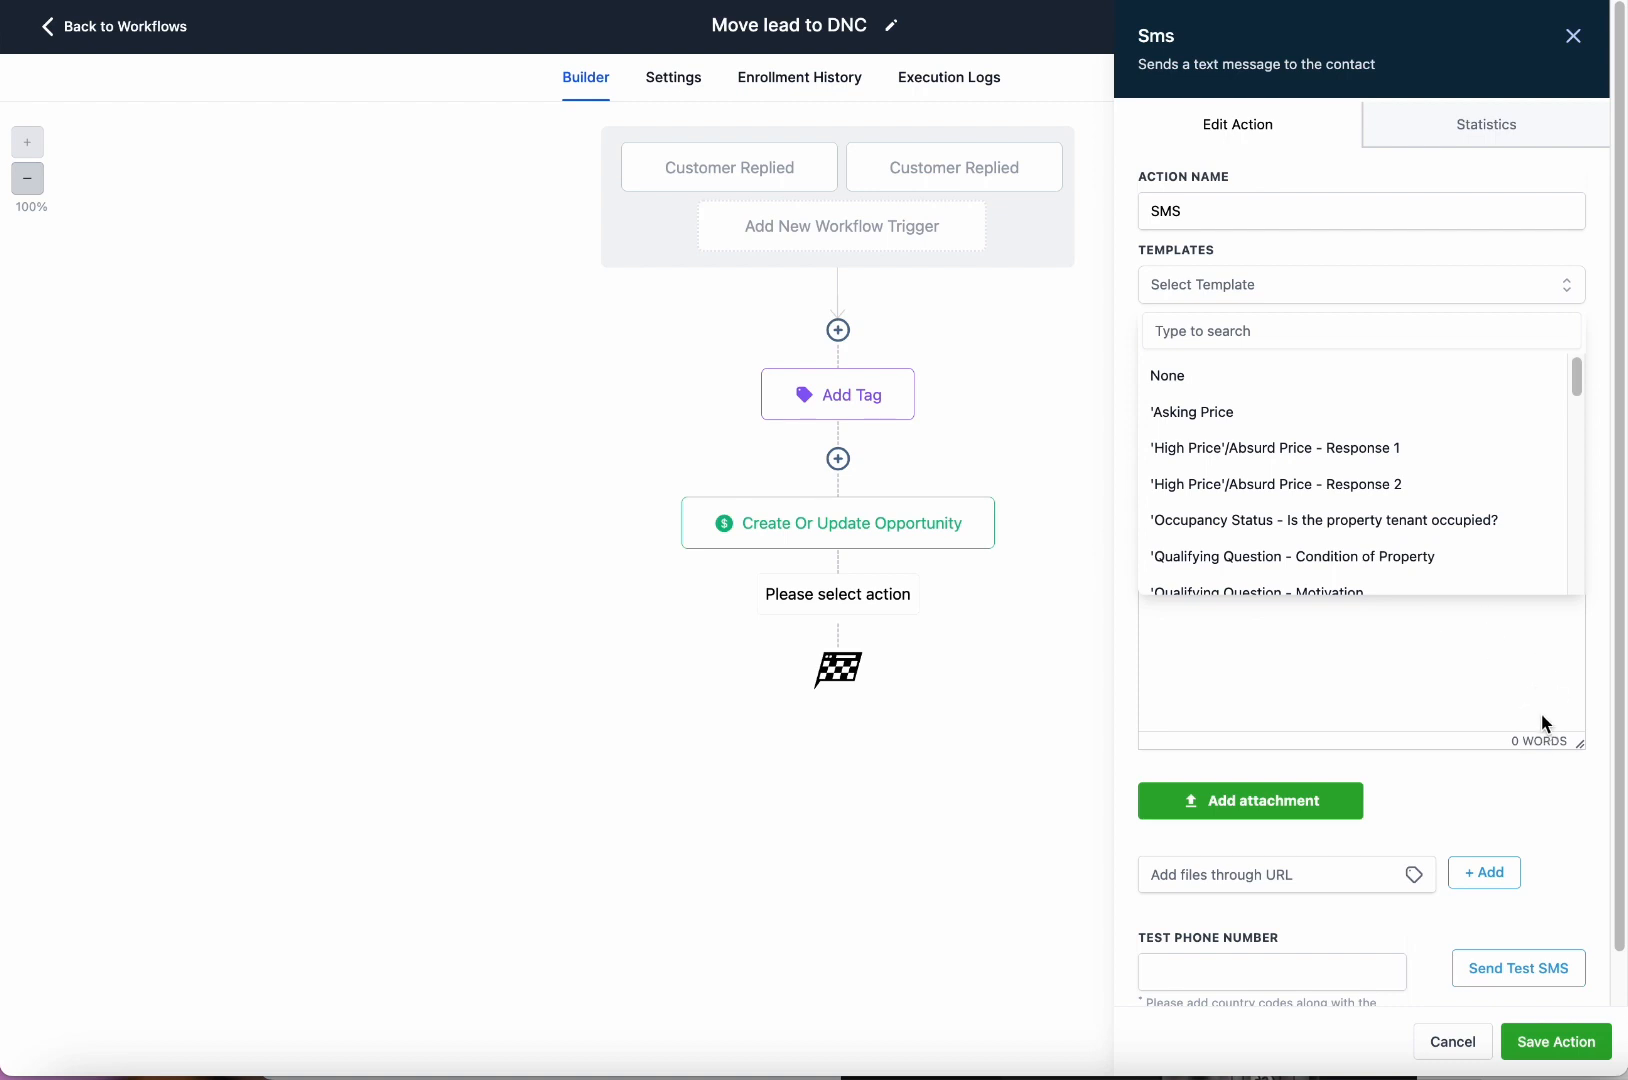
click(1453, 1040)
click(840, 590)
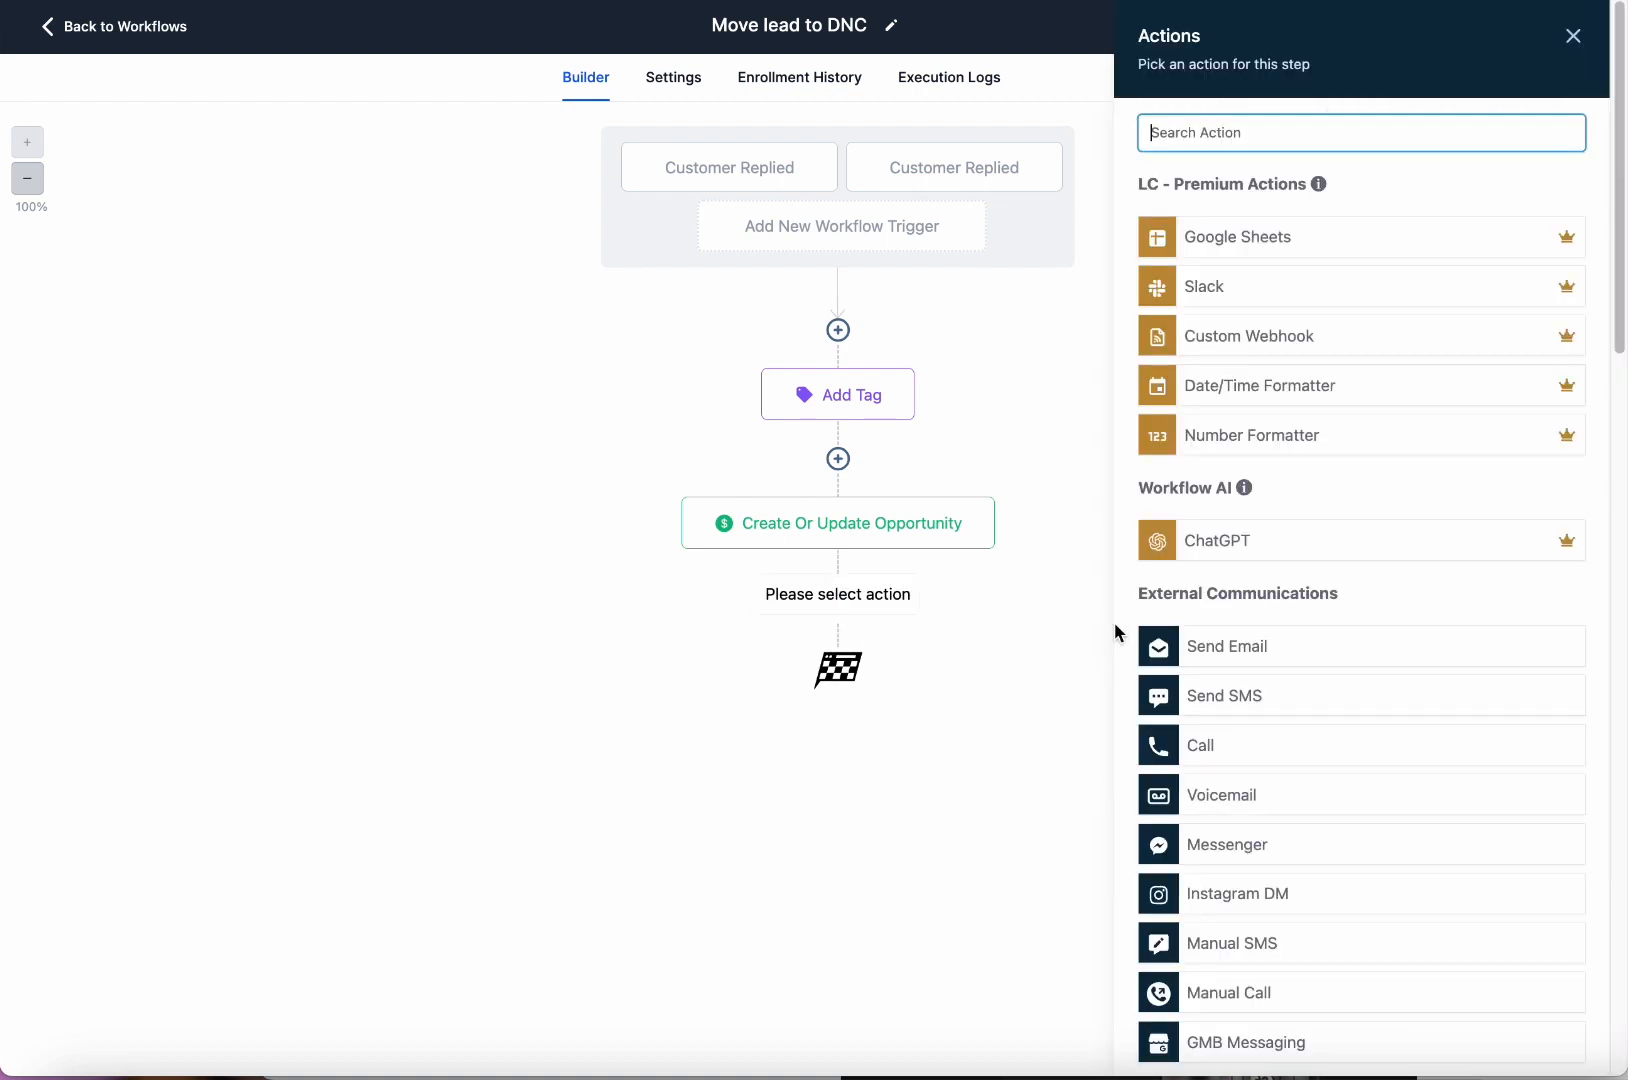
Choose the Send Text action and rename the step 'Send text'.
click(1266, 708)
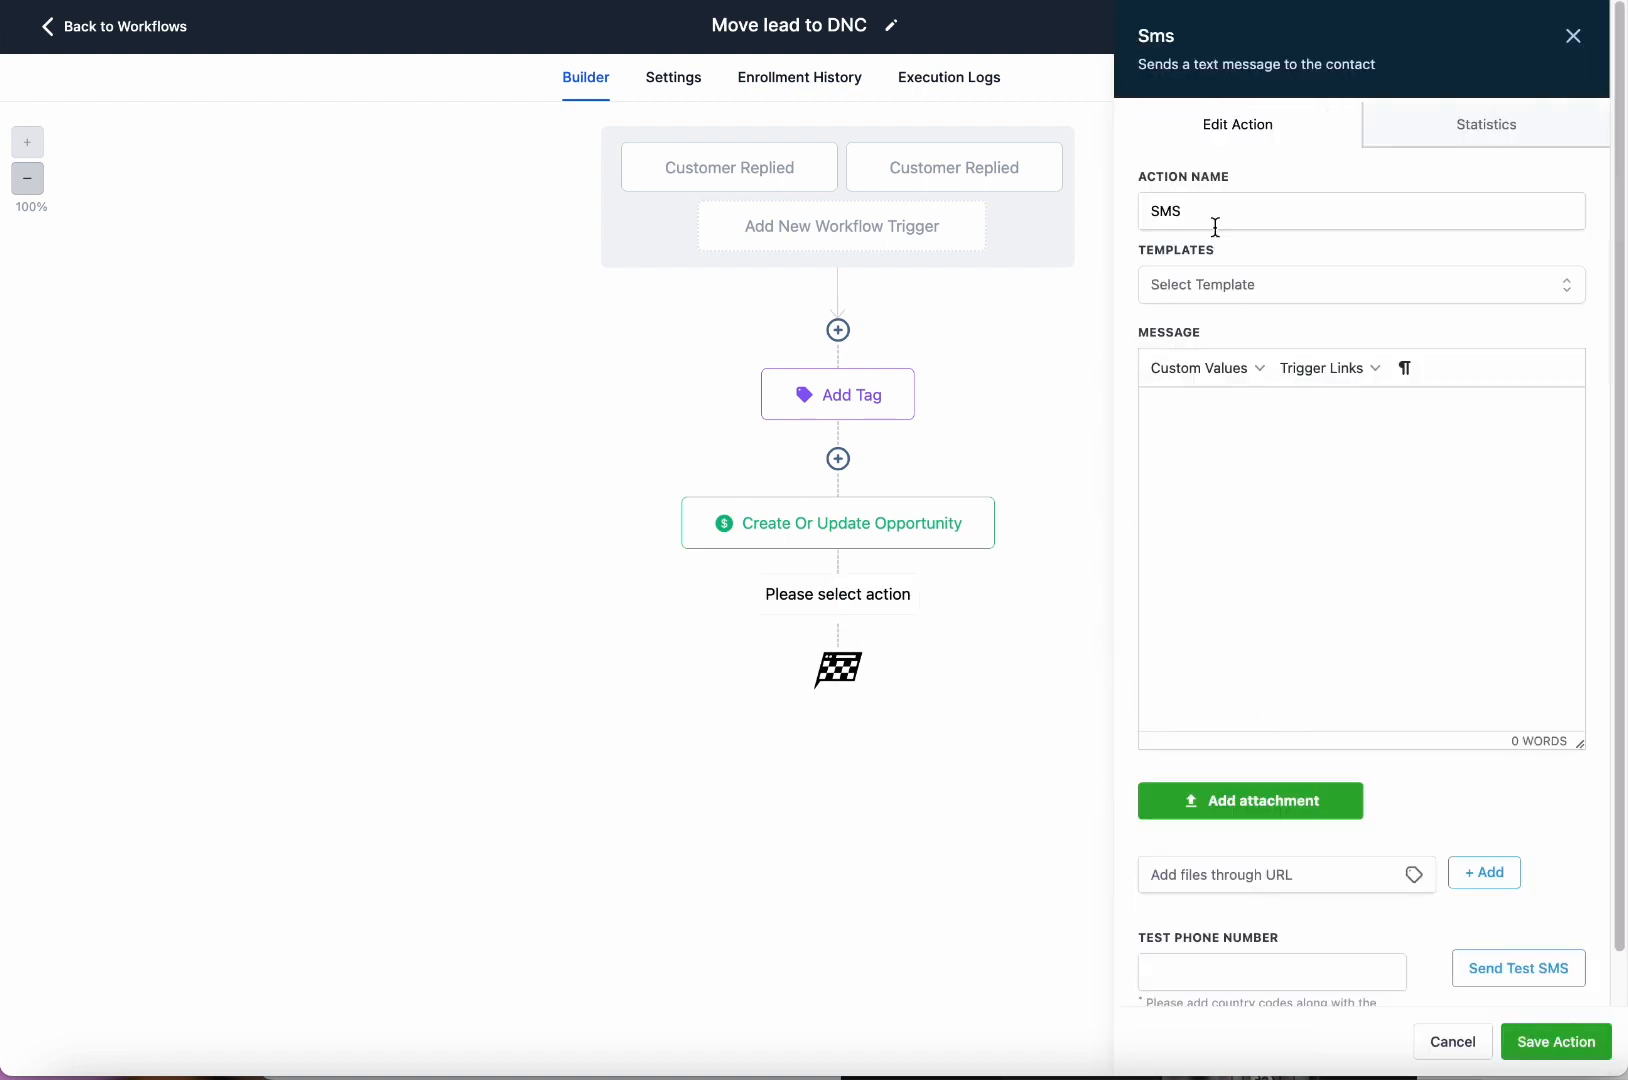
click(1252, 208)
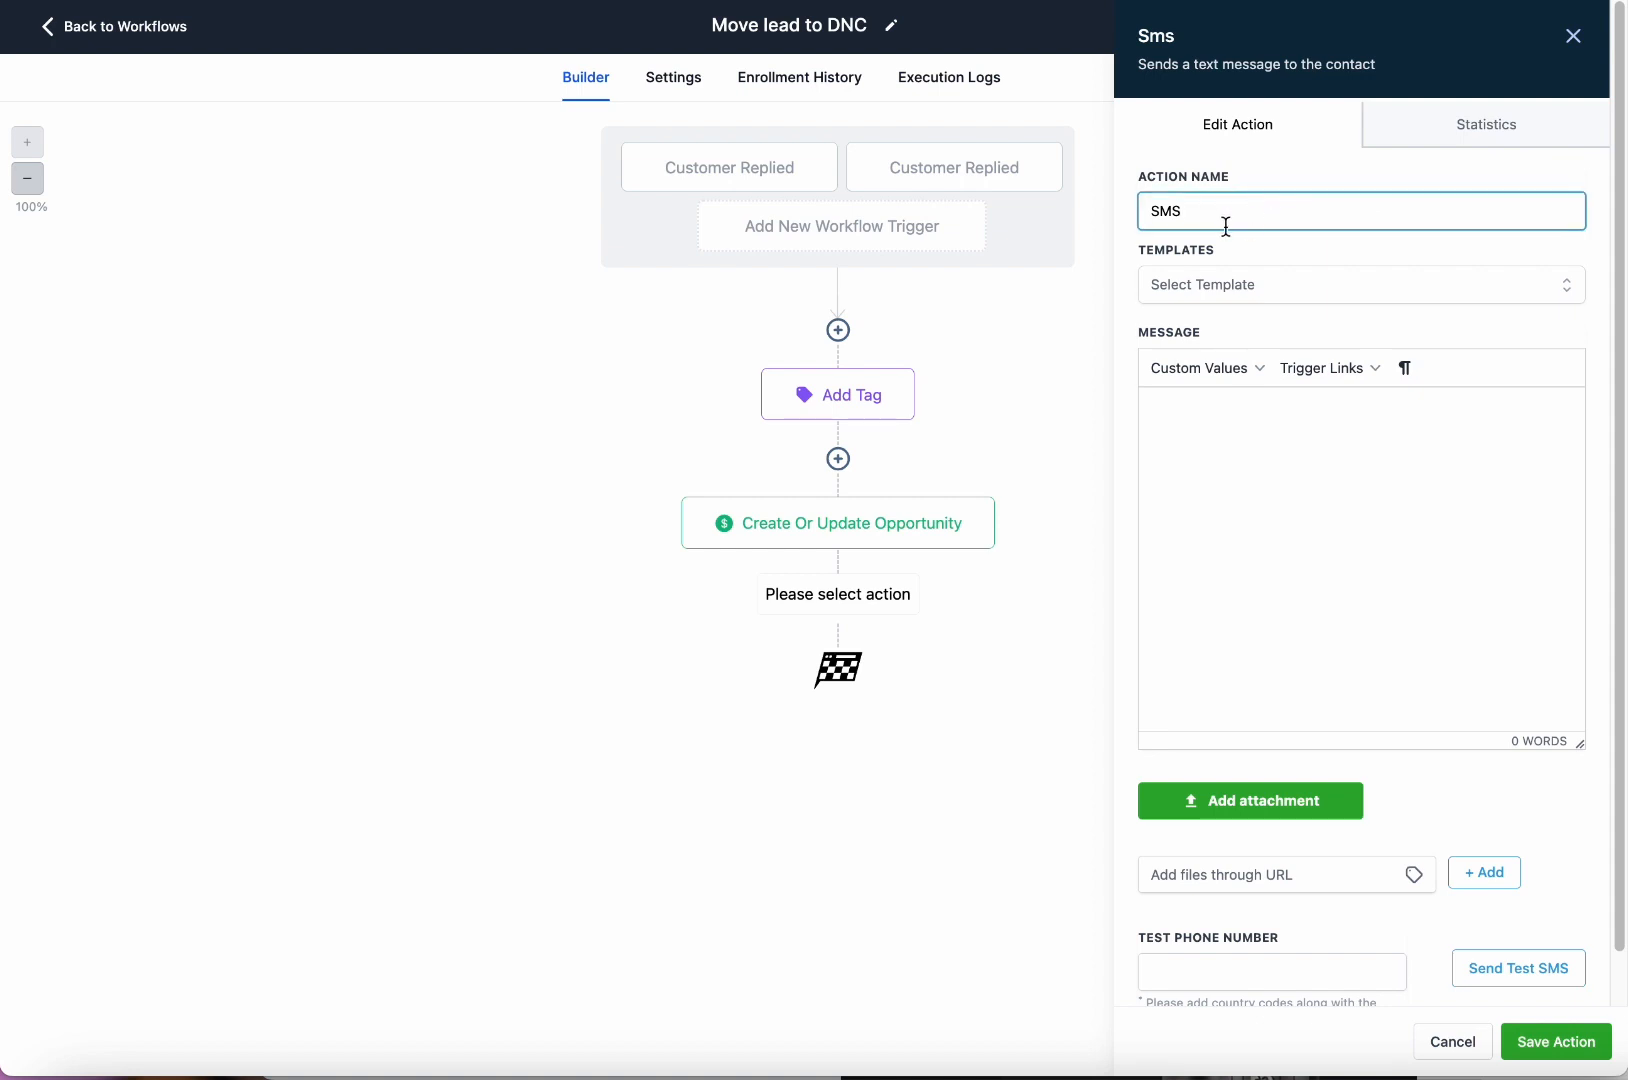
key(BackSpace)
key(BackSpace)
key(BackSpace)
text(Send text)
Write 'Hi {first name},' plus an apology promising removal from the list and 'Thanks and have a great day'.
click(1299, 521)
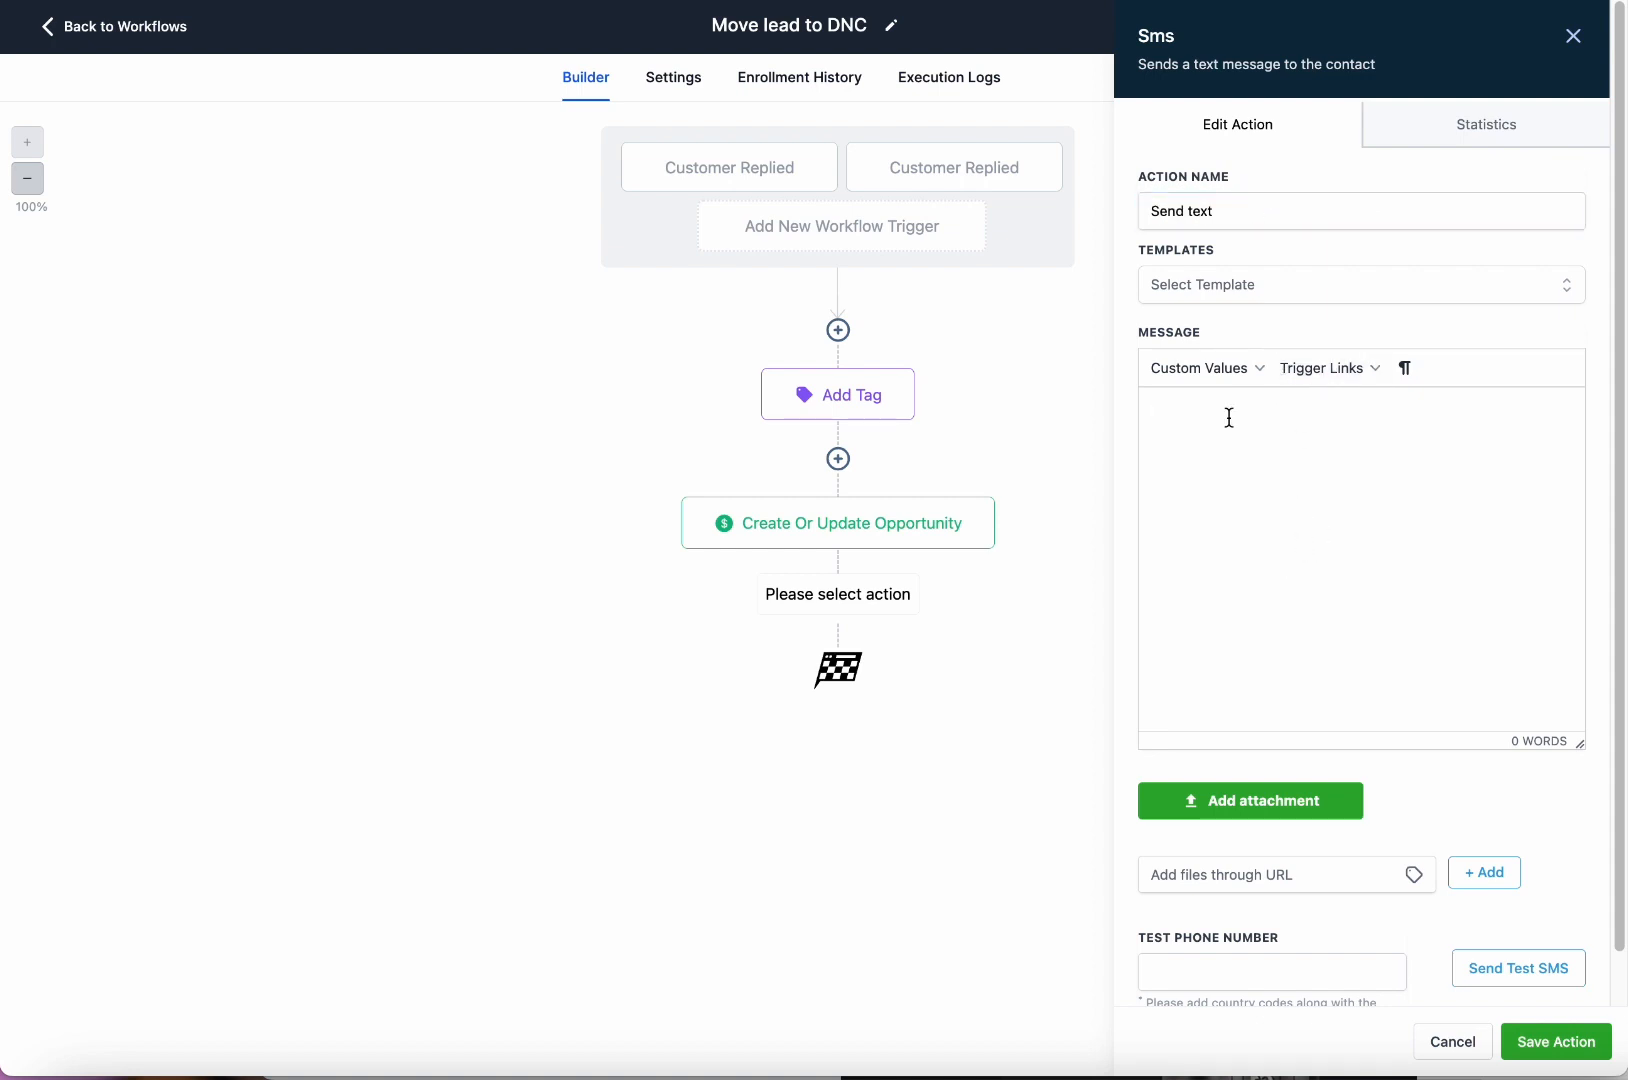
text(Hi)
click(1190, 372)
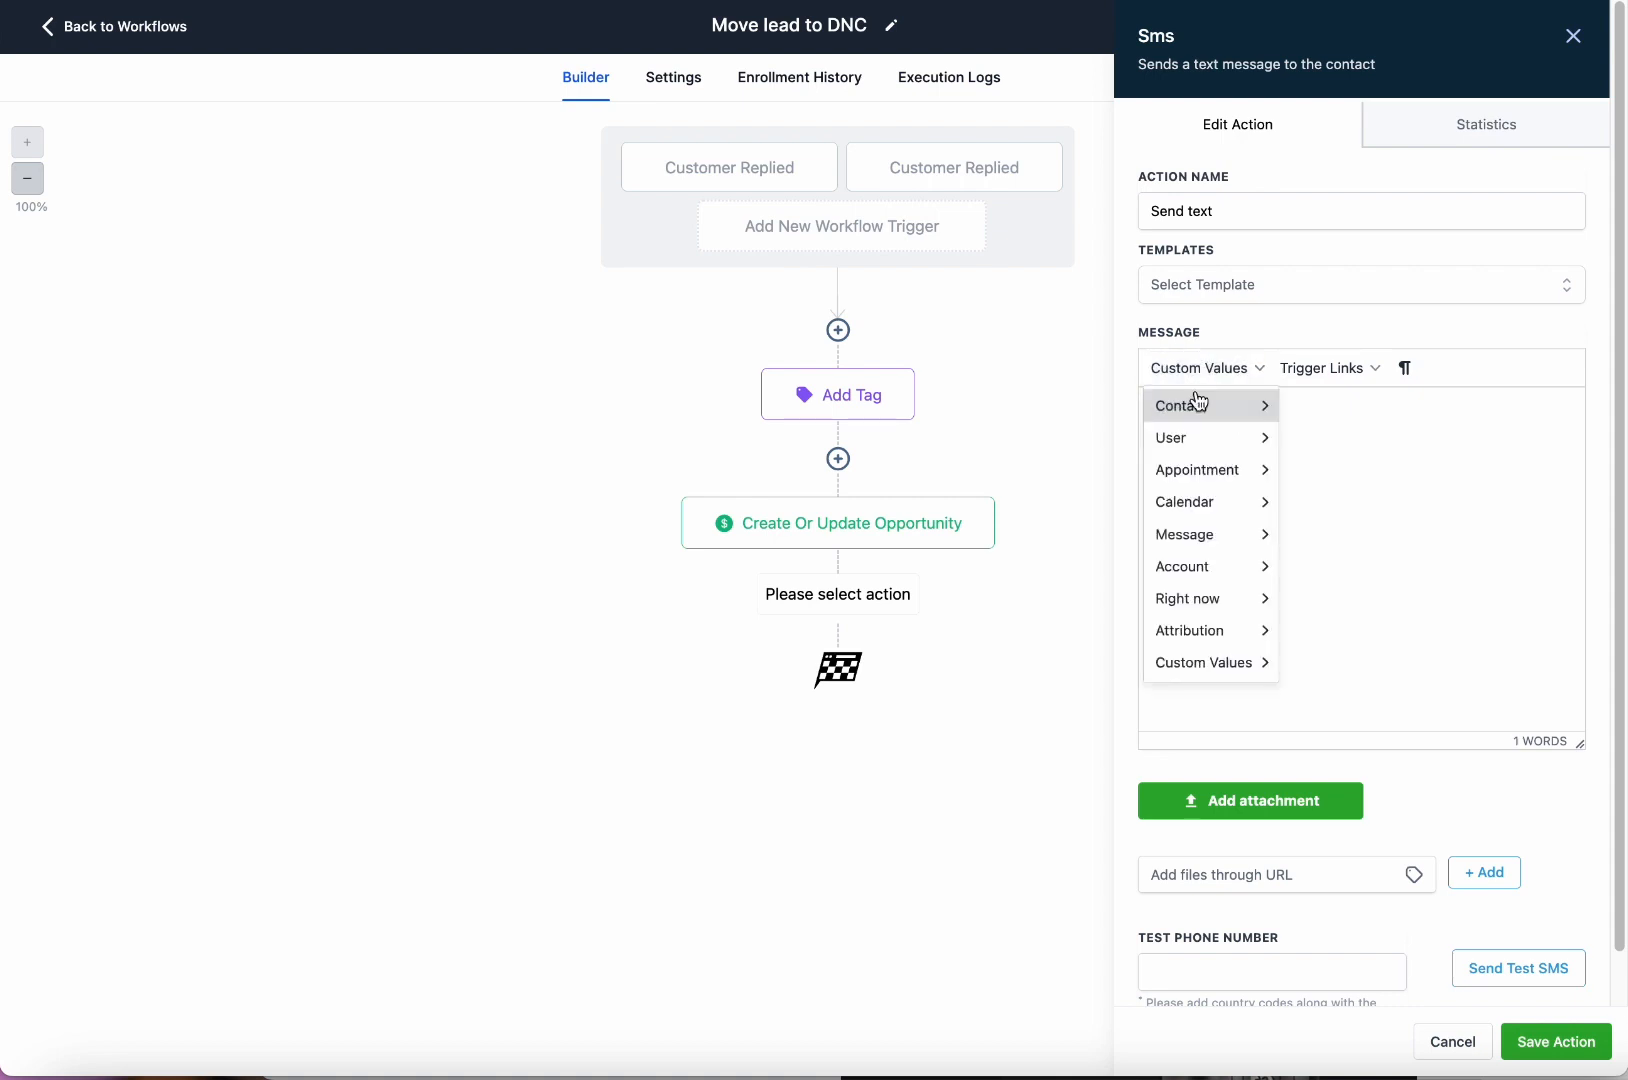
mouse_move(1199, 404)
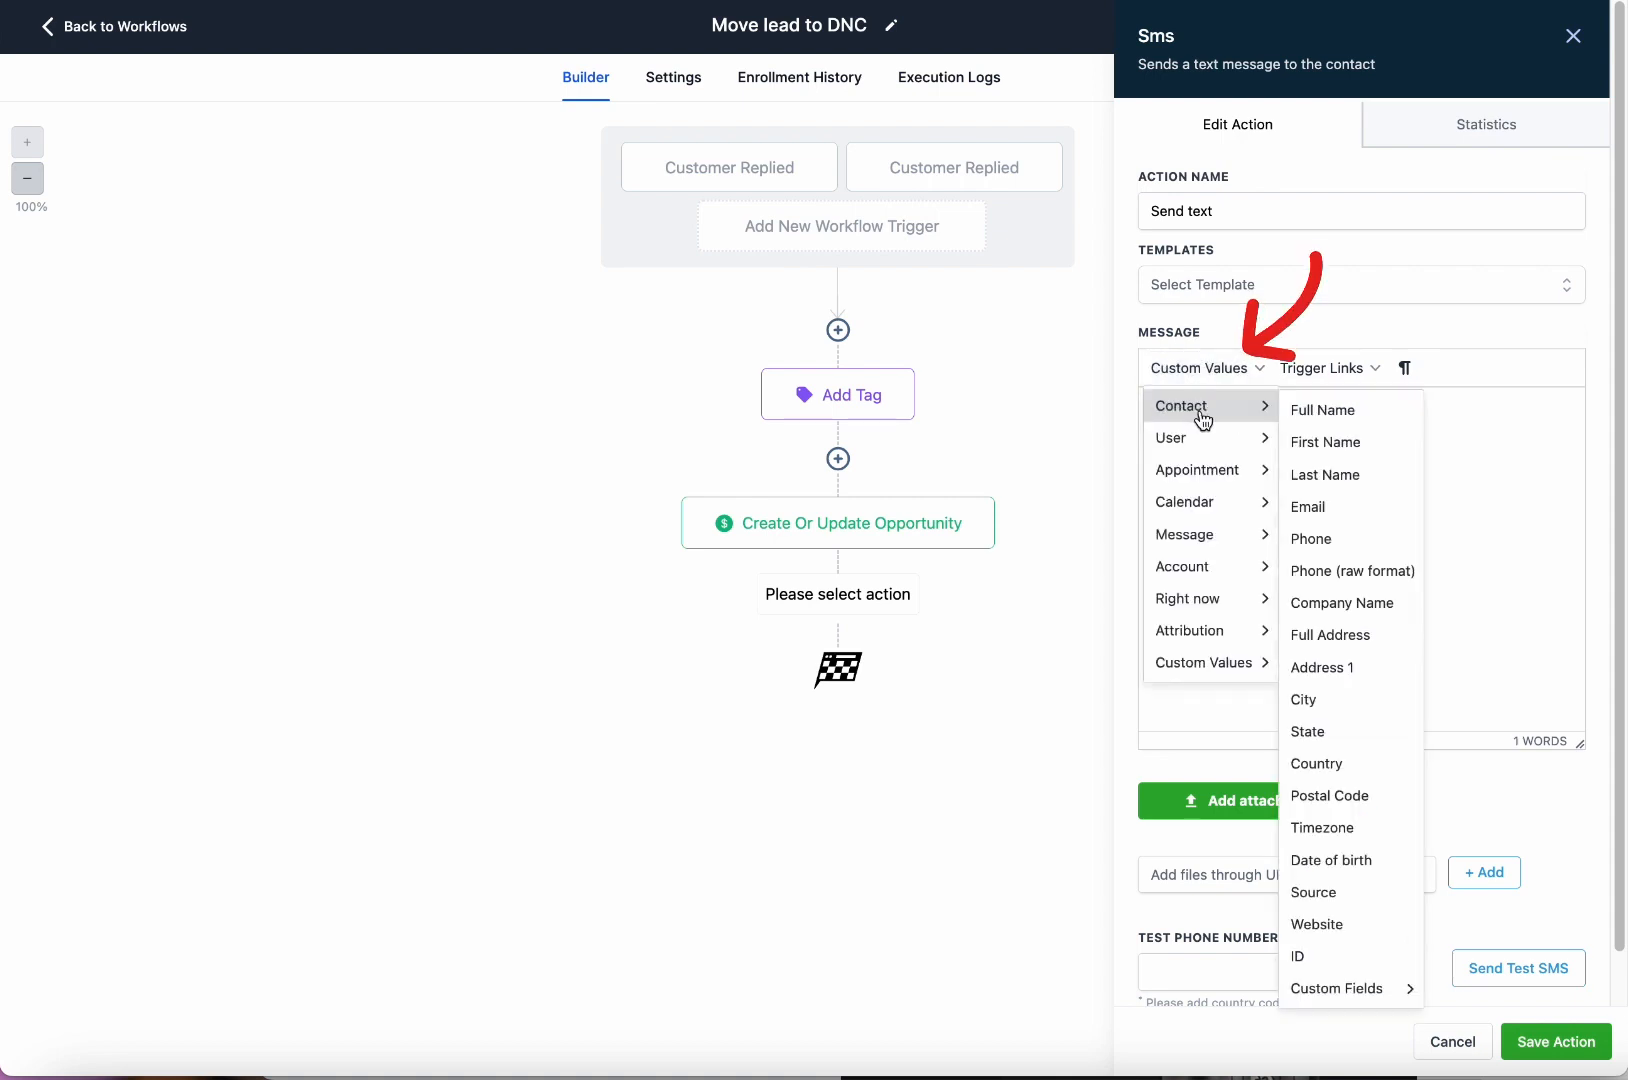
click(1352, 452)
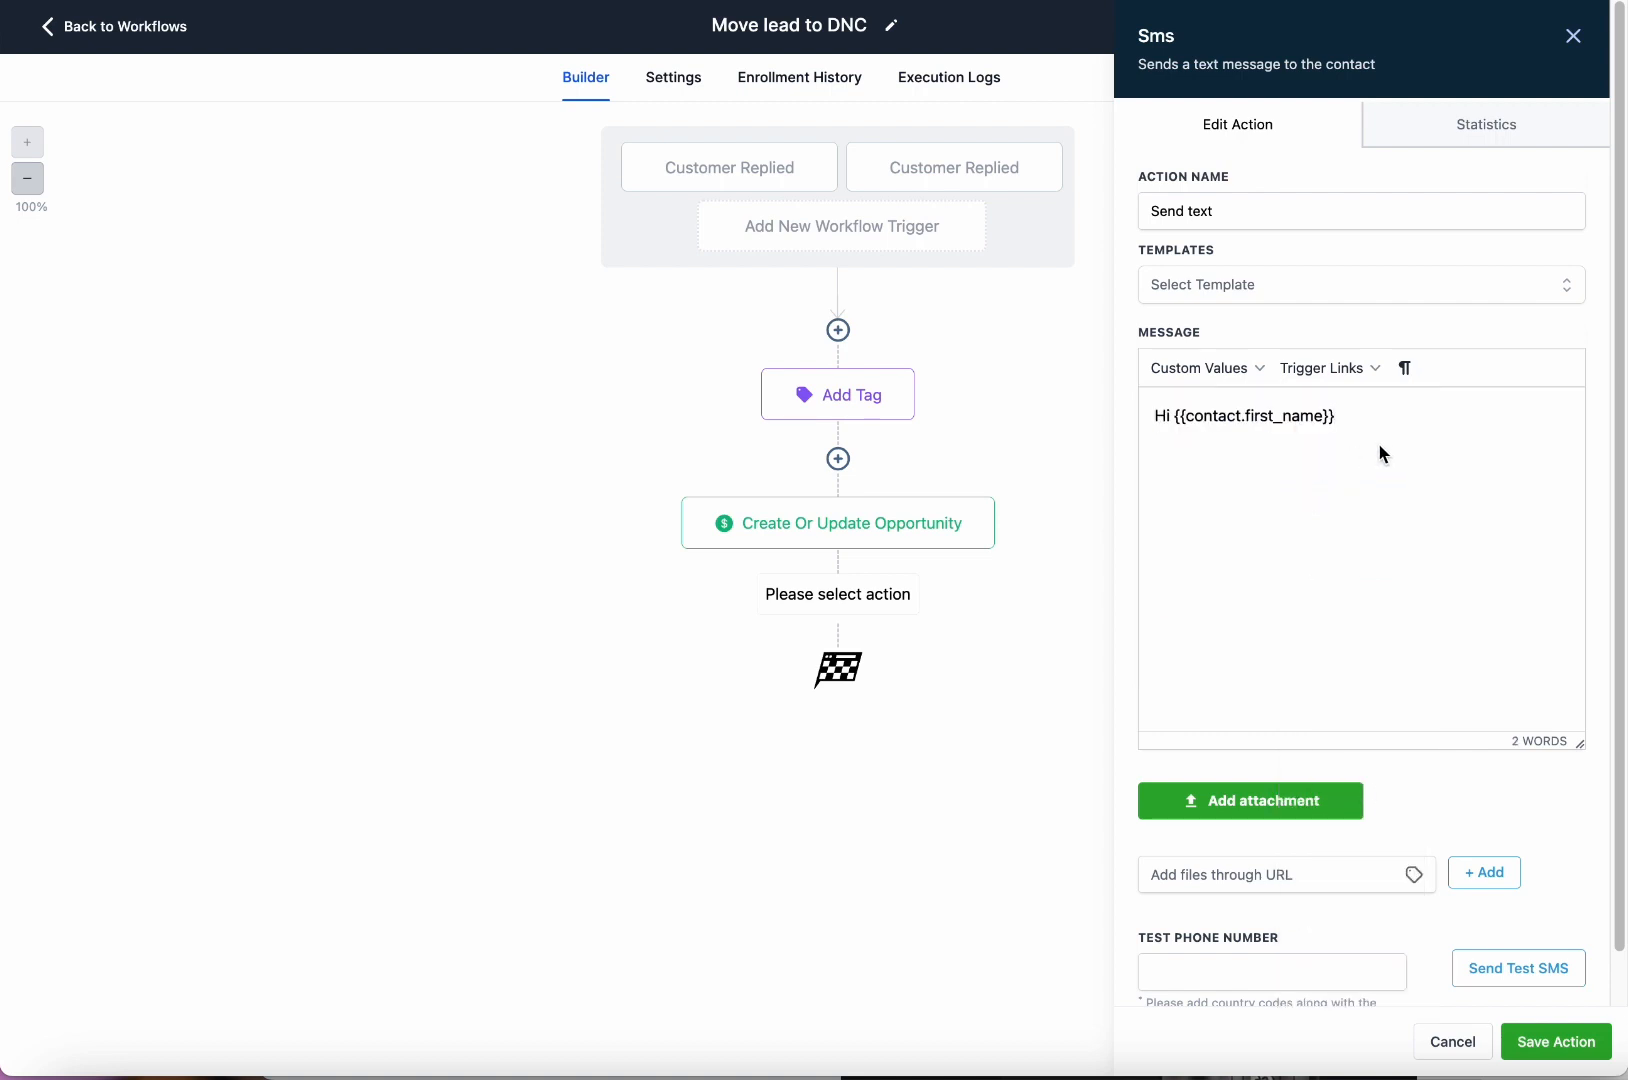
text(,)
click(1207, 368)
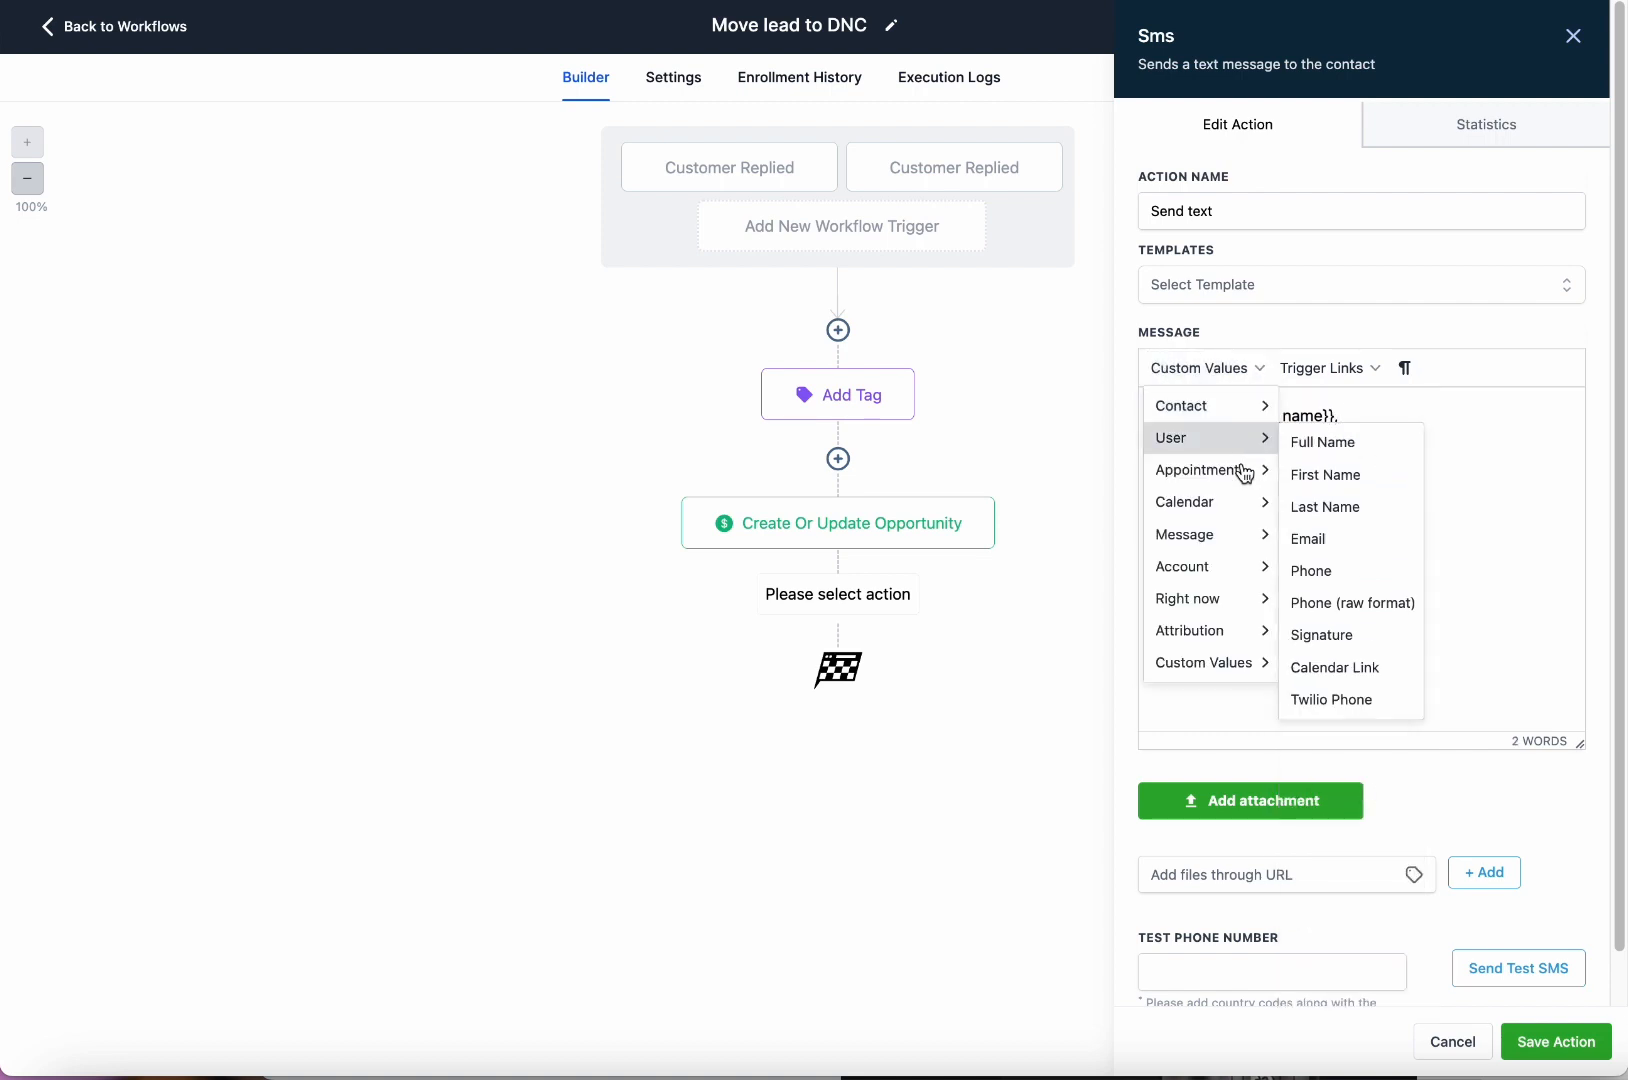
mouse_move(1212, 405)
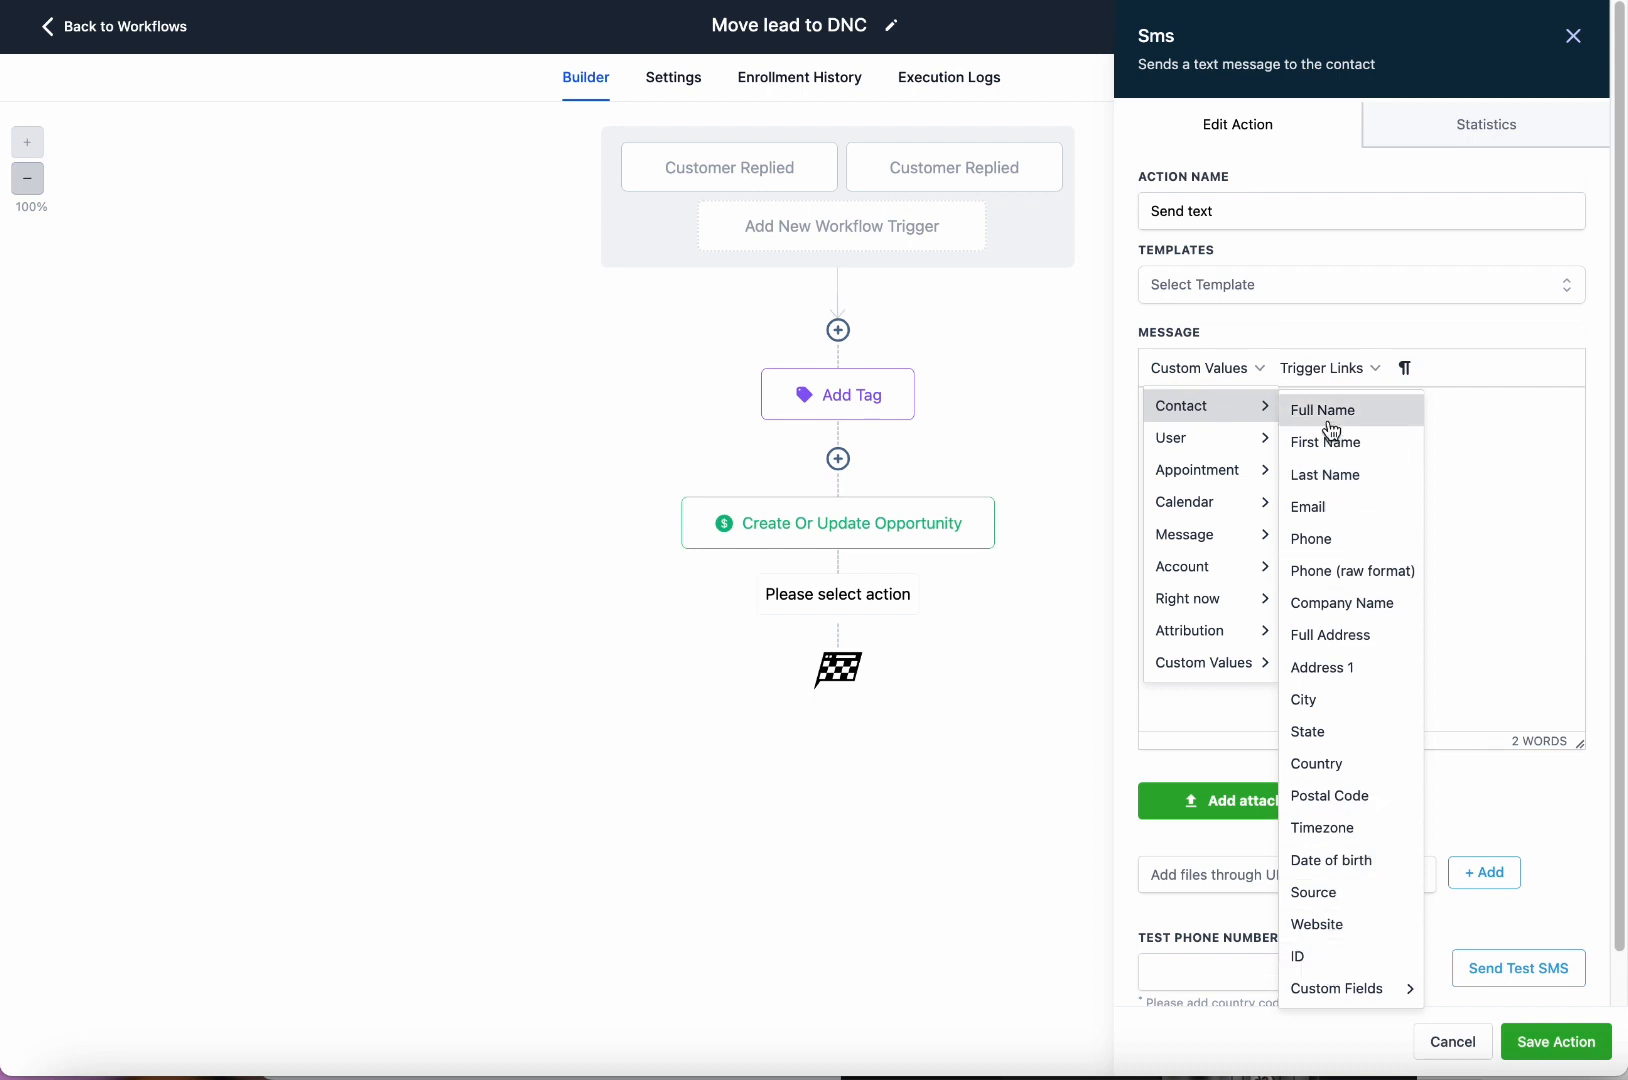
click(1483, 436)
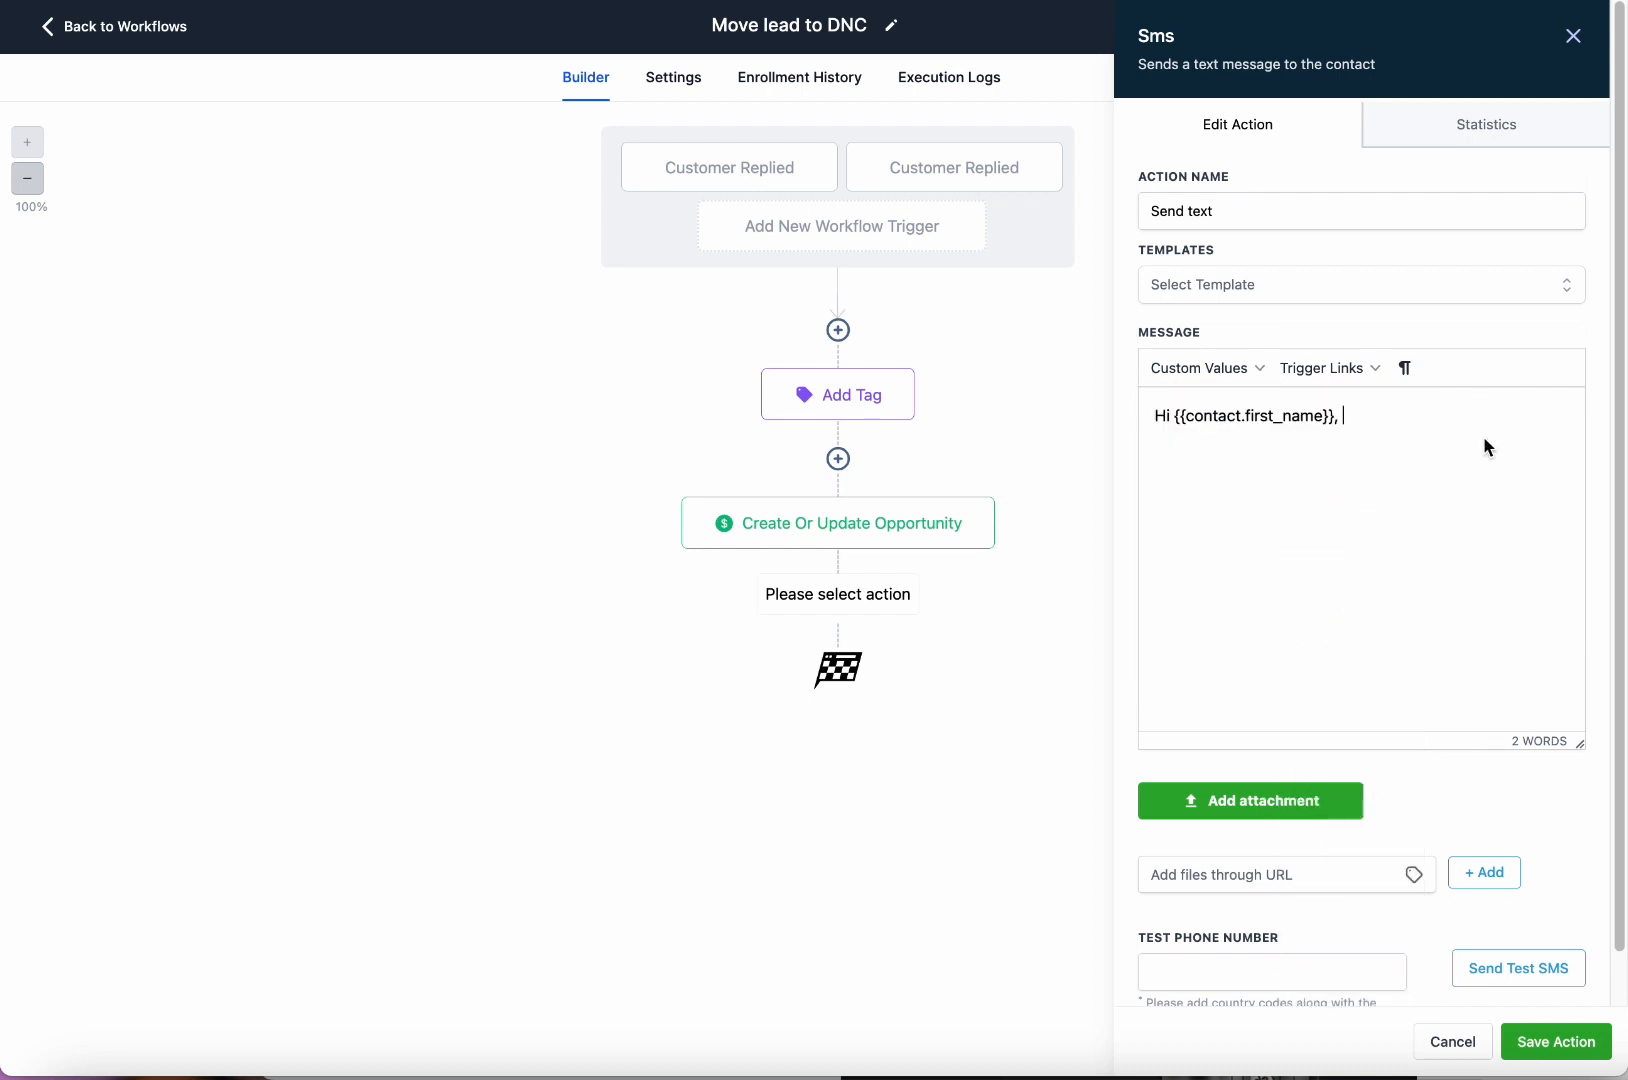
text(I'm so sorry. I will make sure to rem)
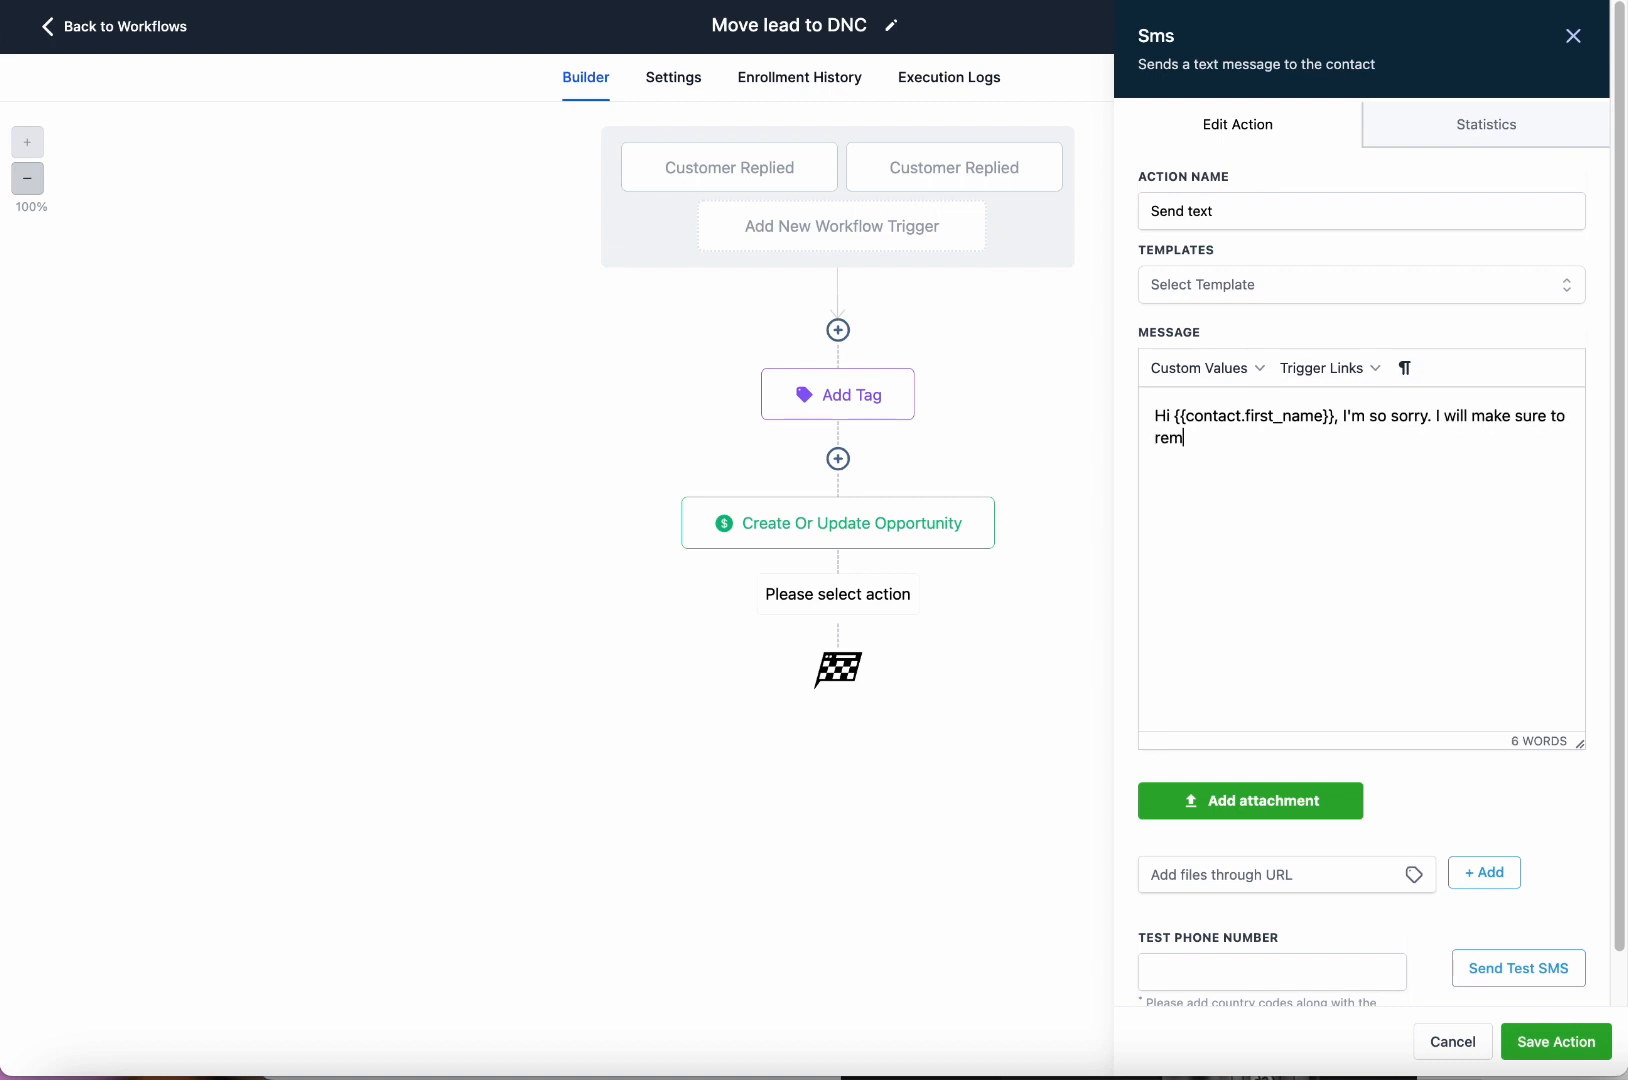
text(ove you from your)
key(BackSpace)
key(BackSpace)
key(BackSpace)
key(BackSpace)
key(BackSpace)
text(our list. Thanks and have a great day)
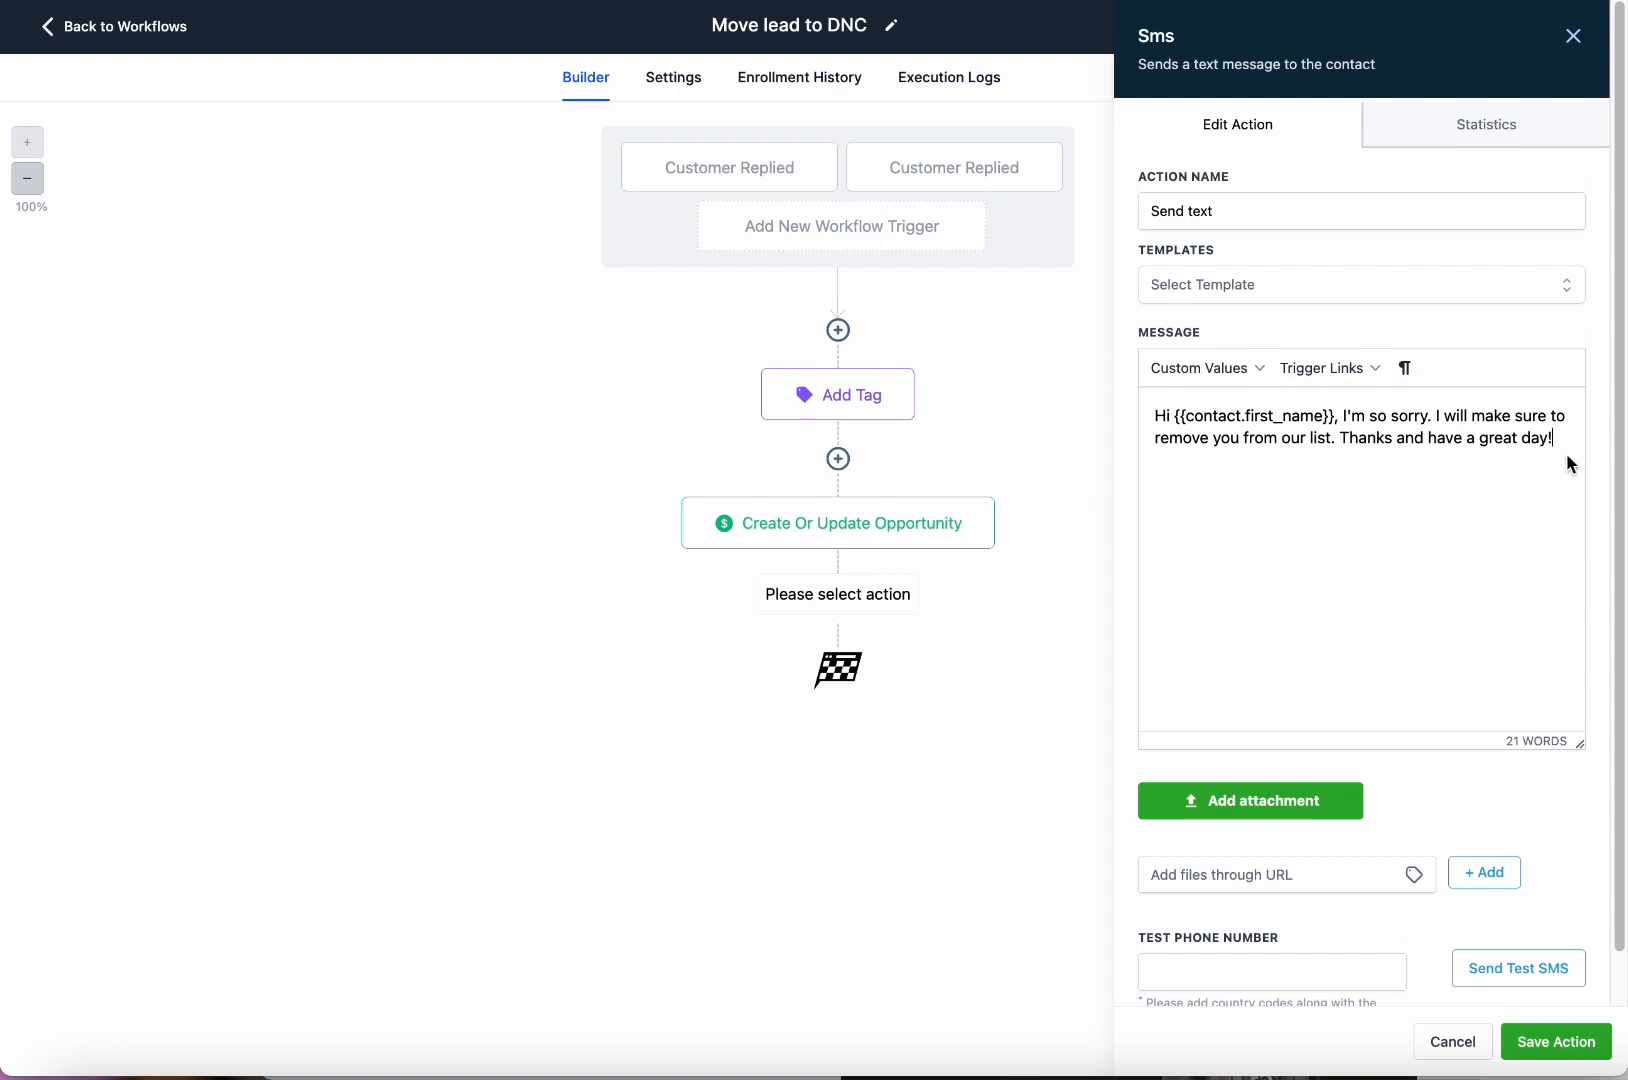
Review the message and the step's statistics, then save the Send Text step.
drag(1565, 445, 1155, 392)
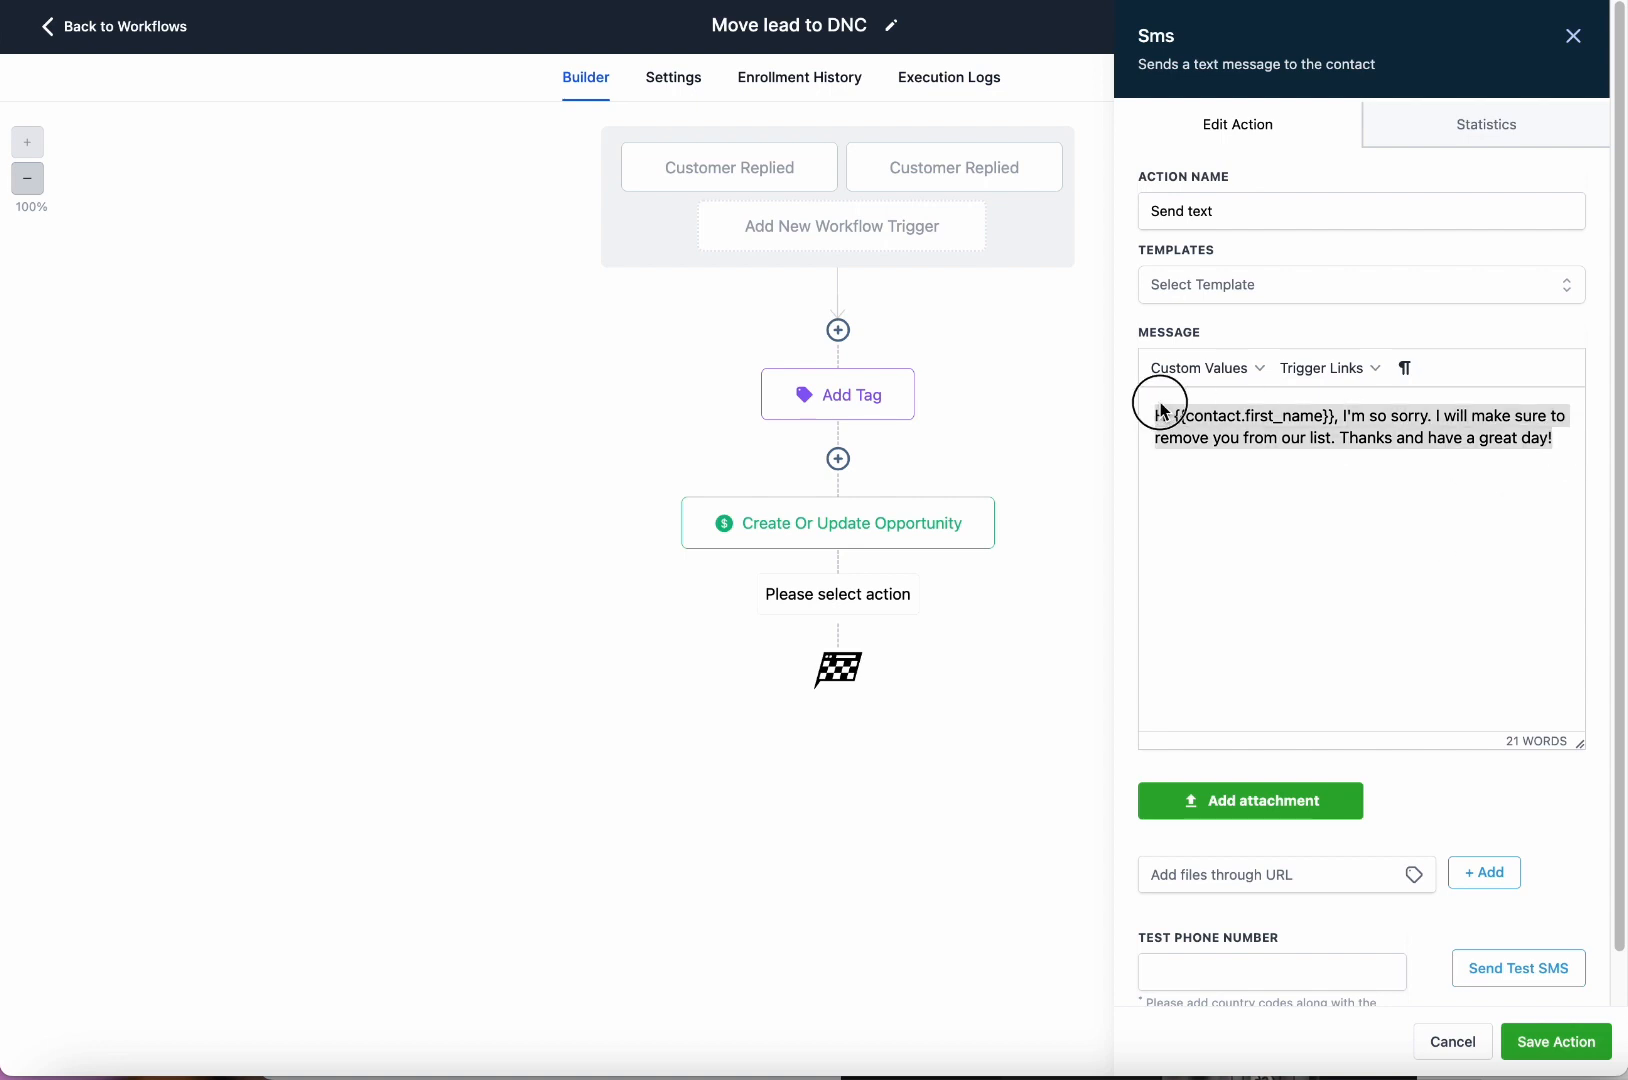
click(1258, 968)
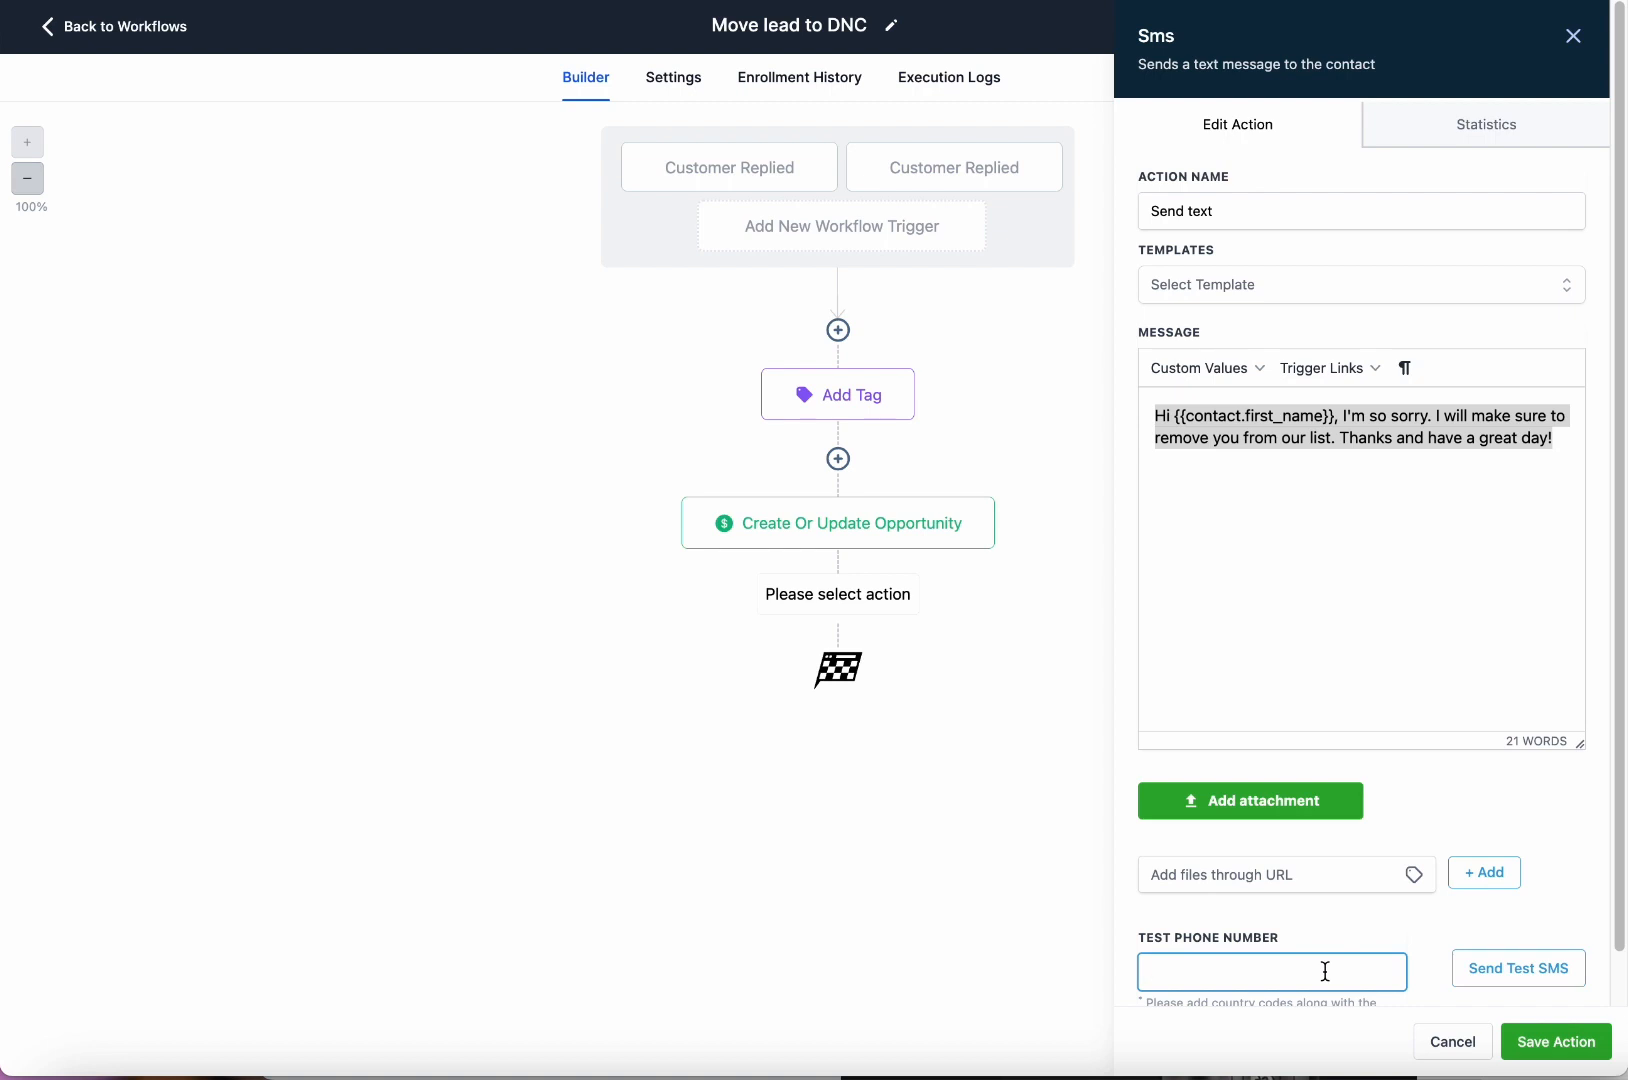
scroll(1230, 960, down, 1)
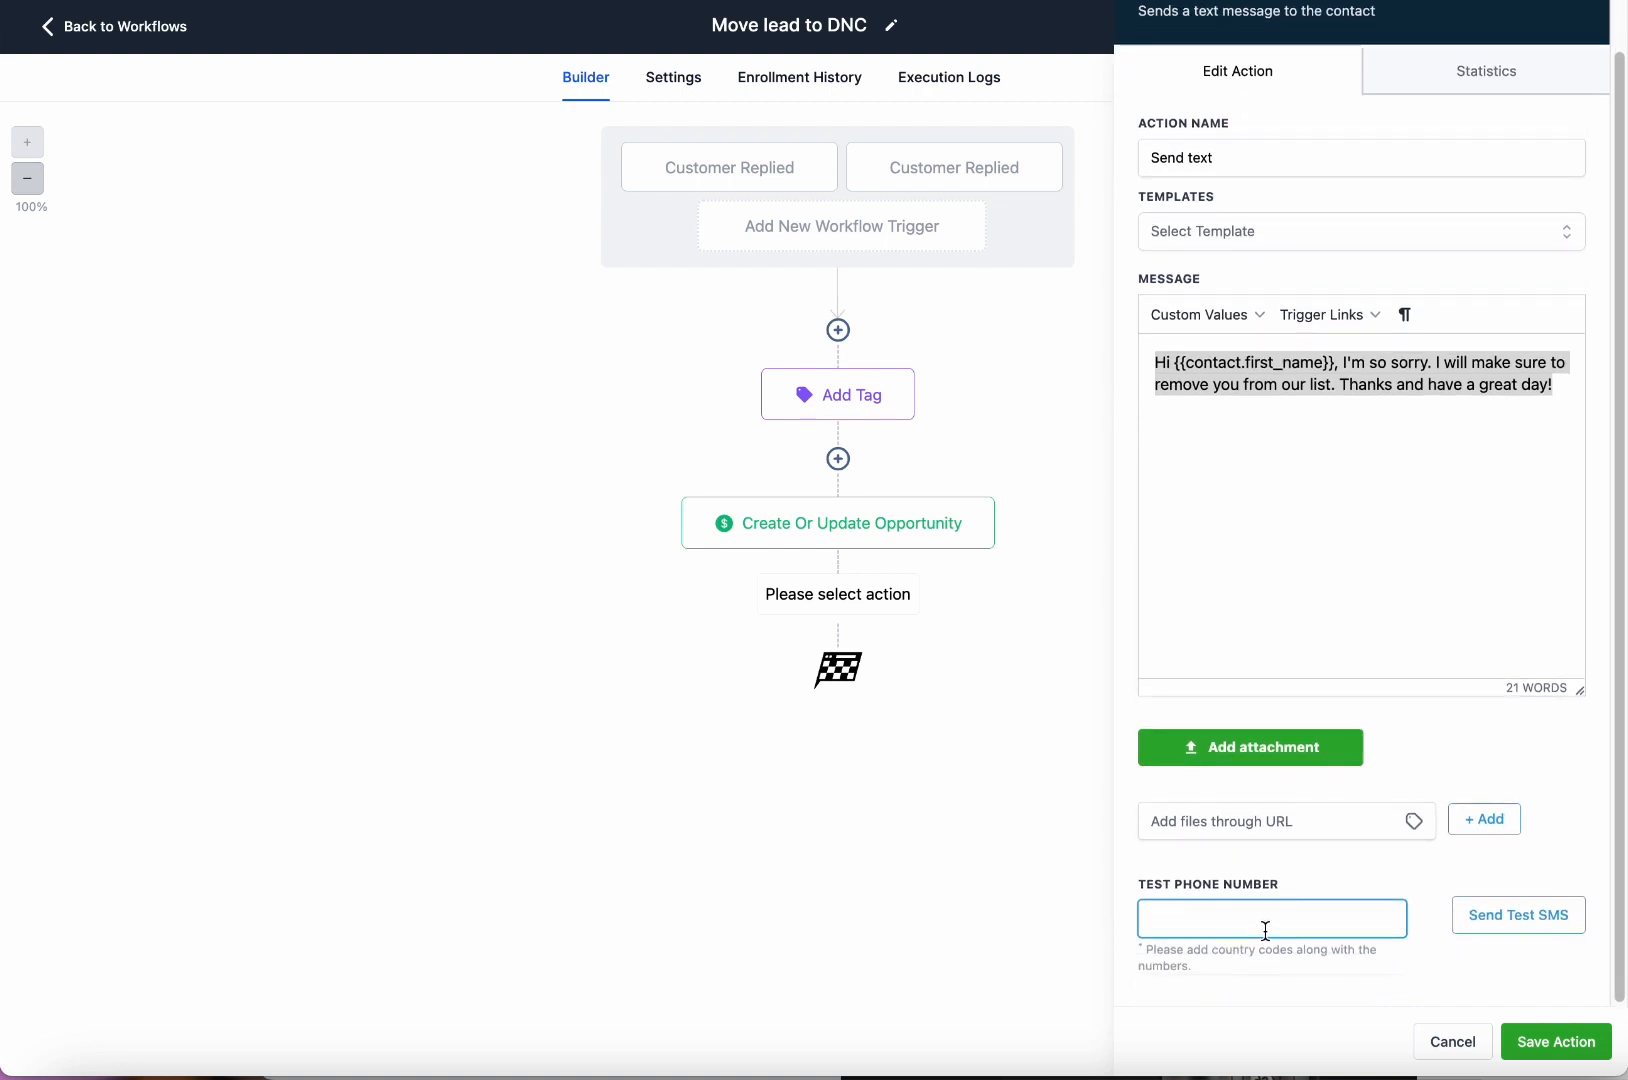
click(1259, 388)
drag(1340, 362, 1125, 370)
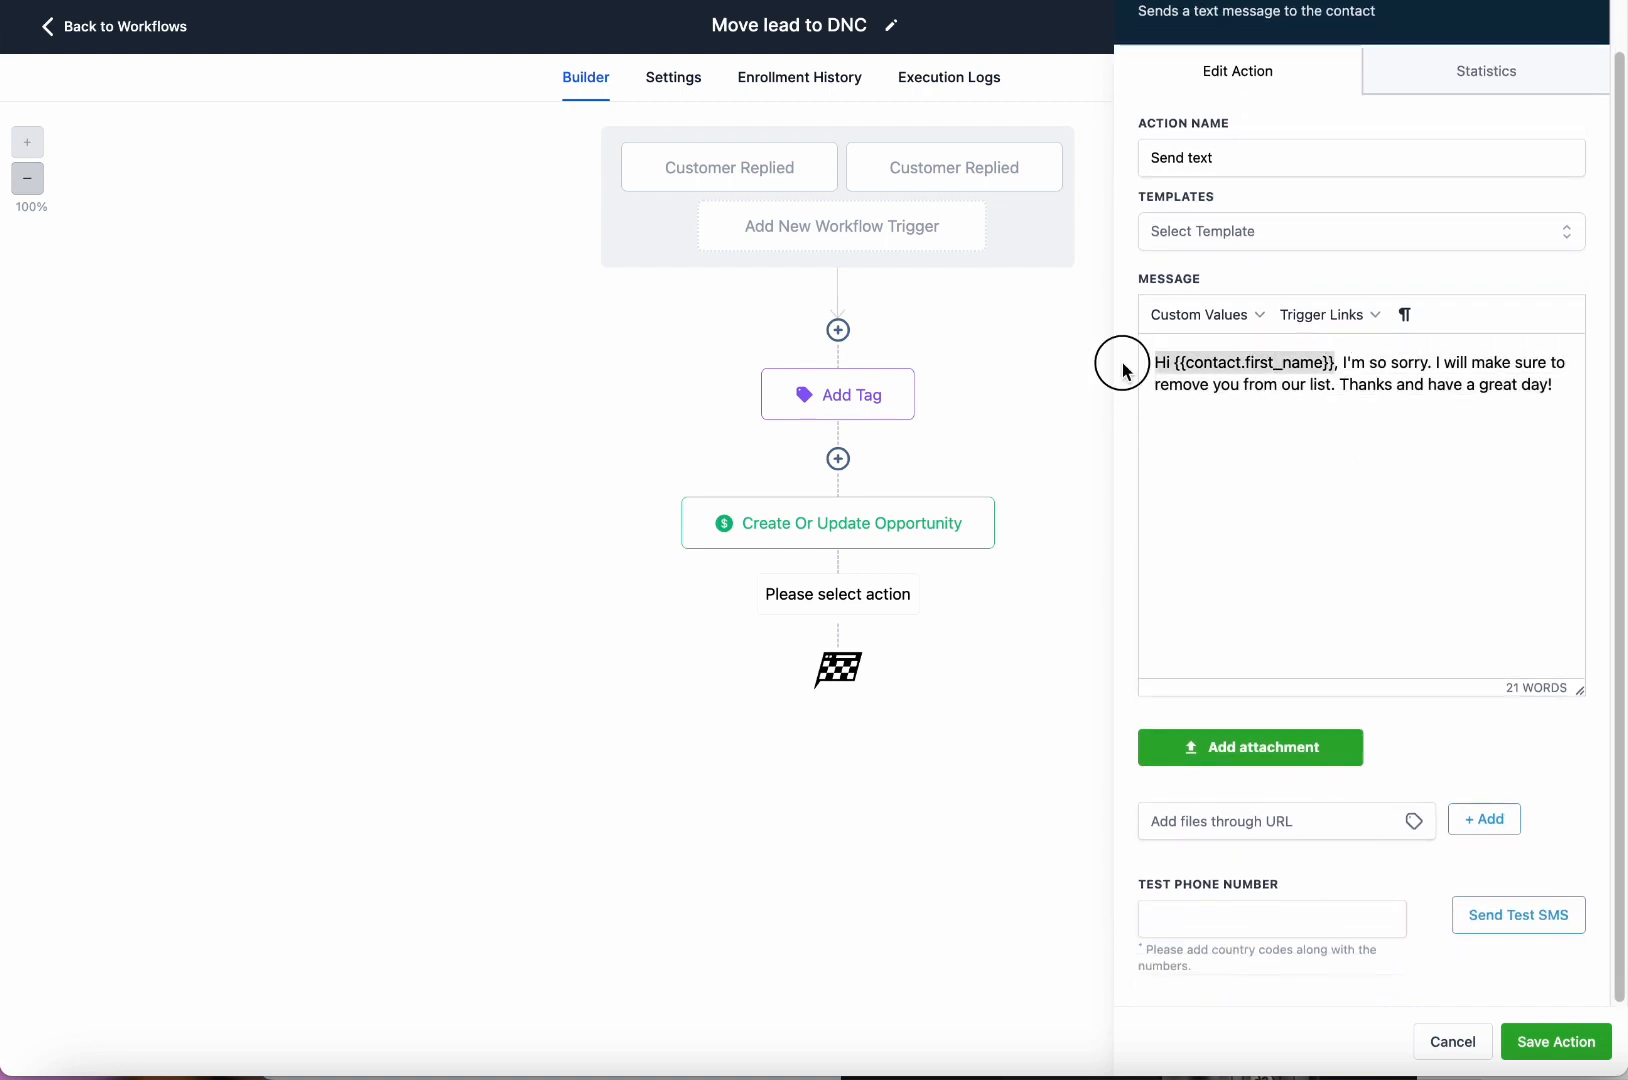
scroll(1346, 555, up, 1)
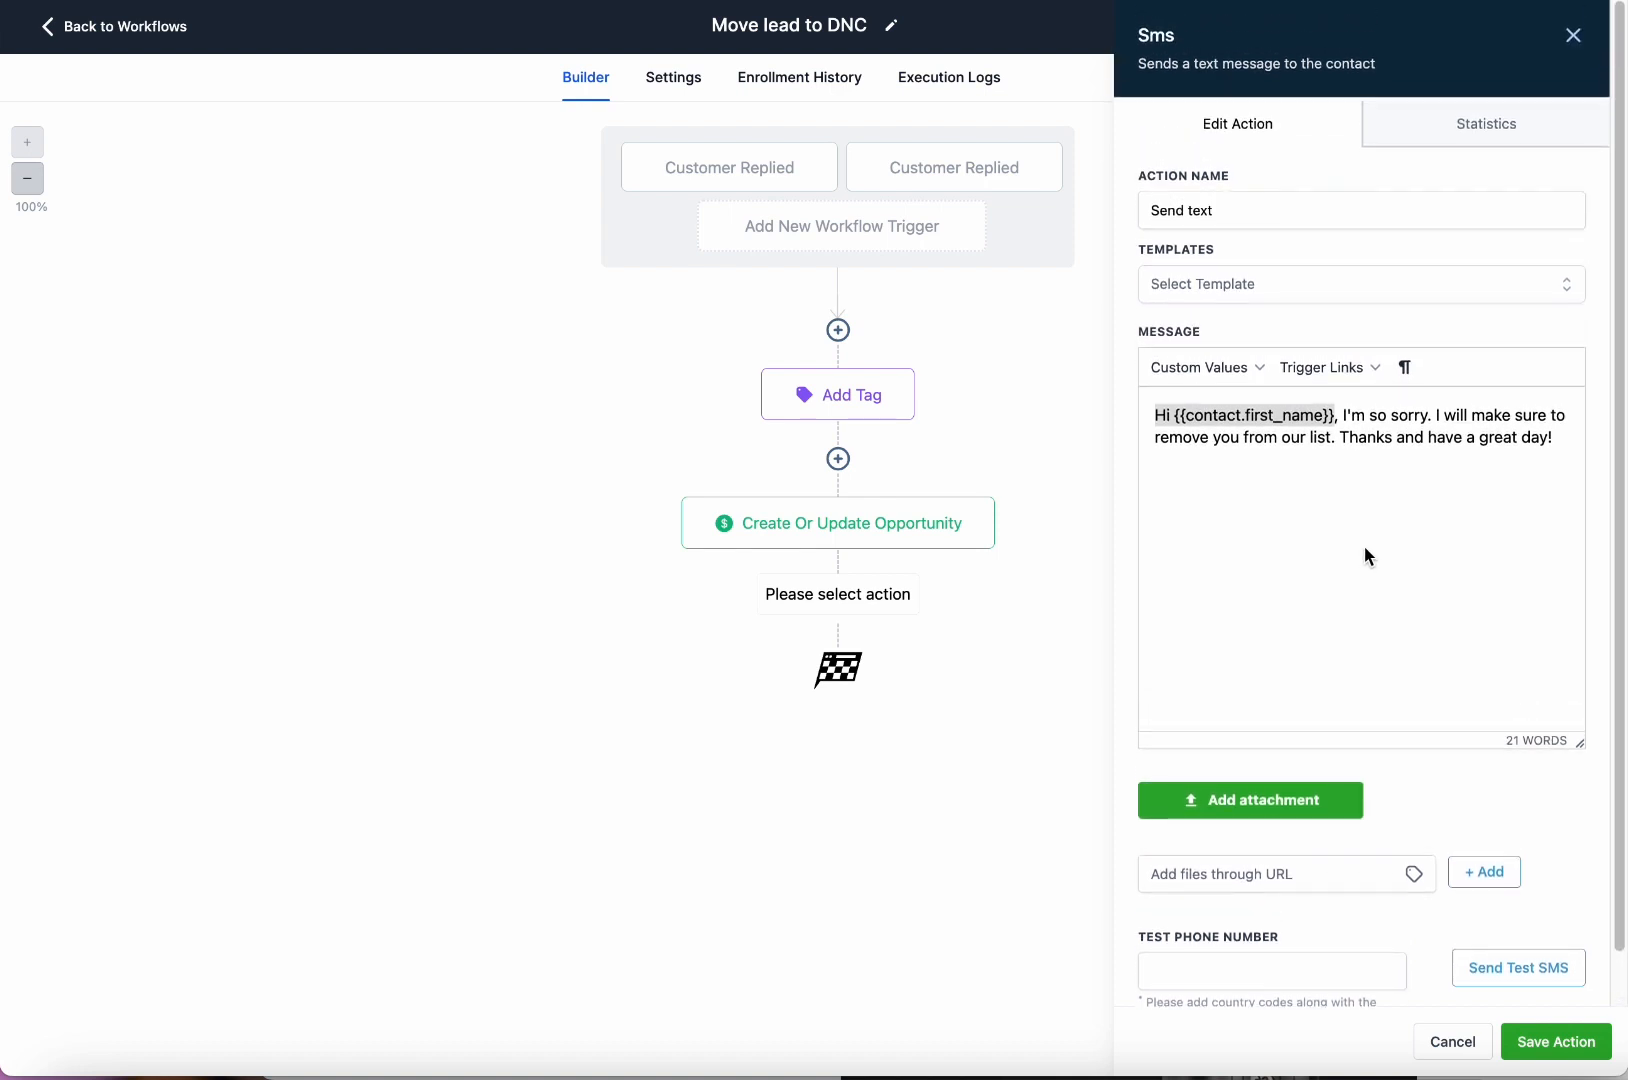
scroll(1380, 775, down, 1)
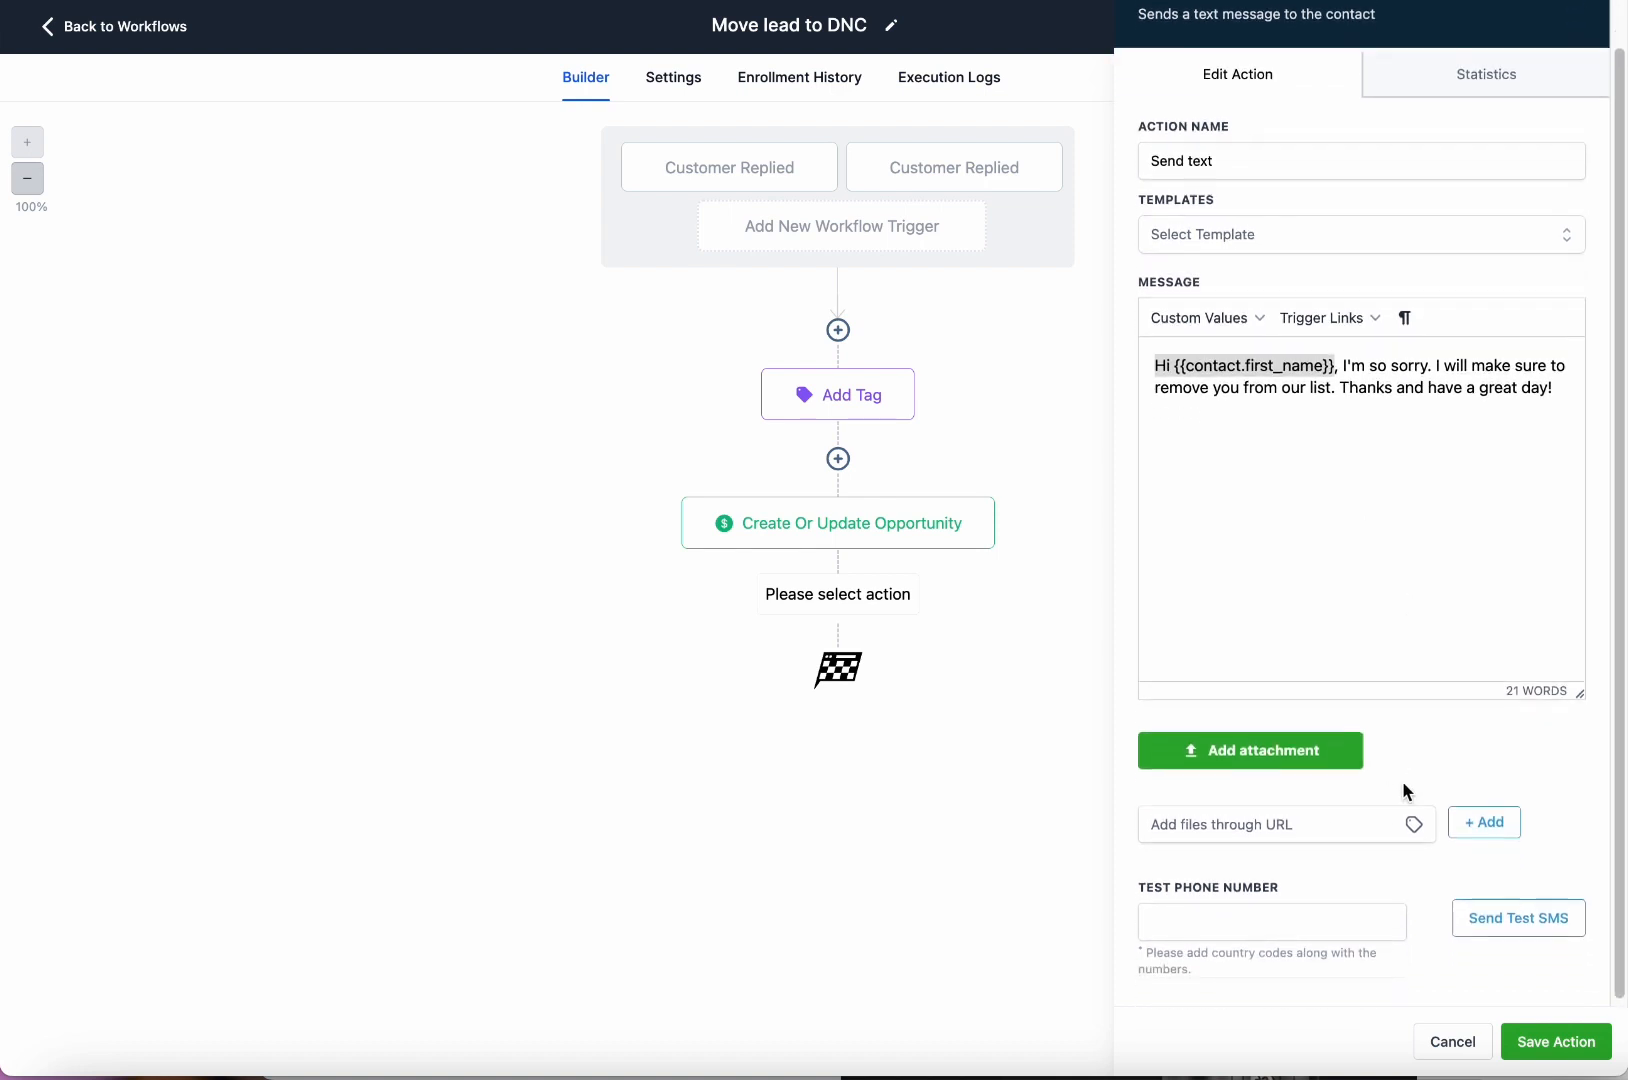
drag(1563, 691, 1566, 750)
click(1566, 750)
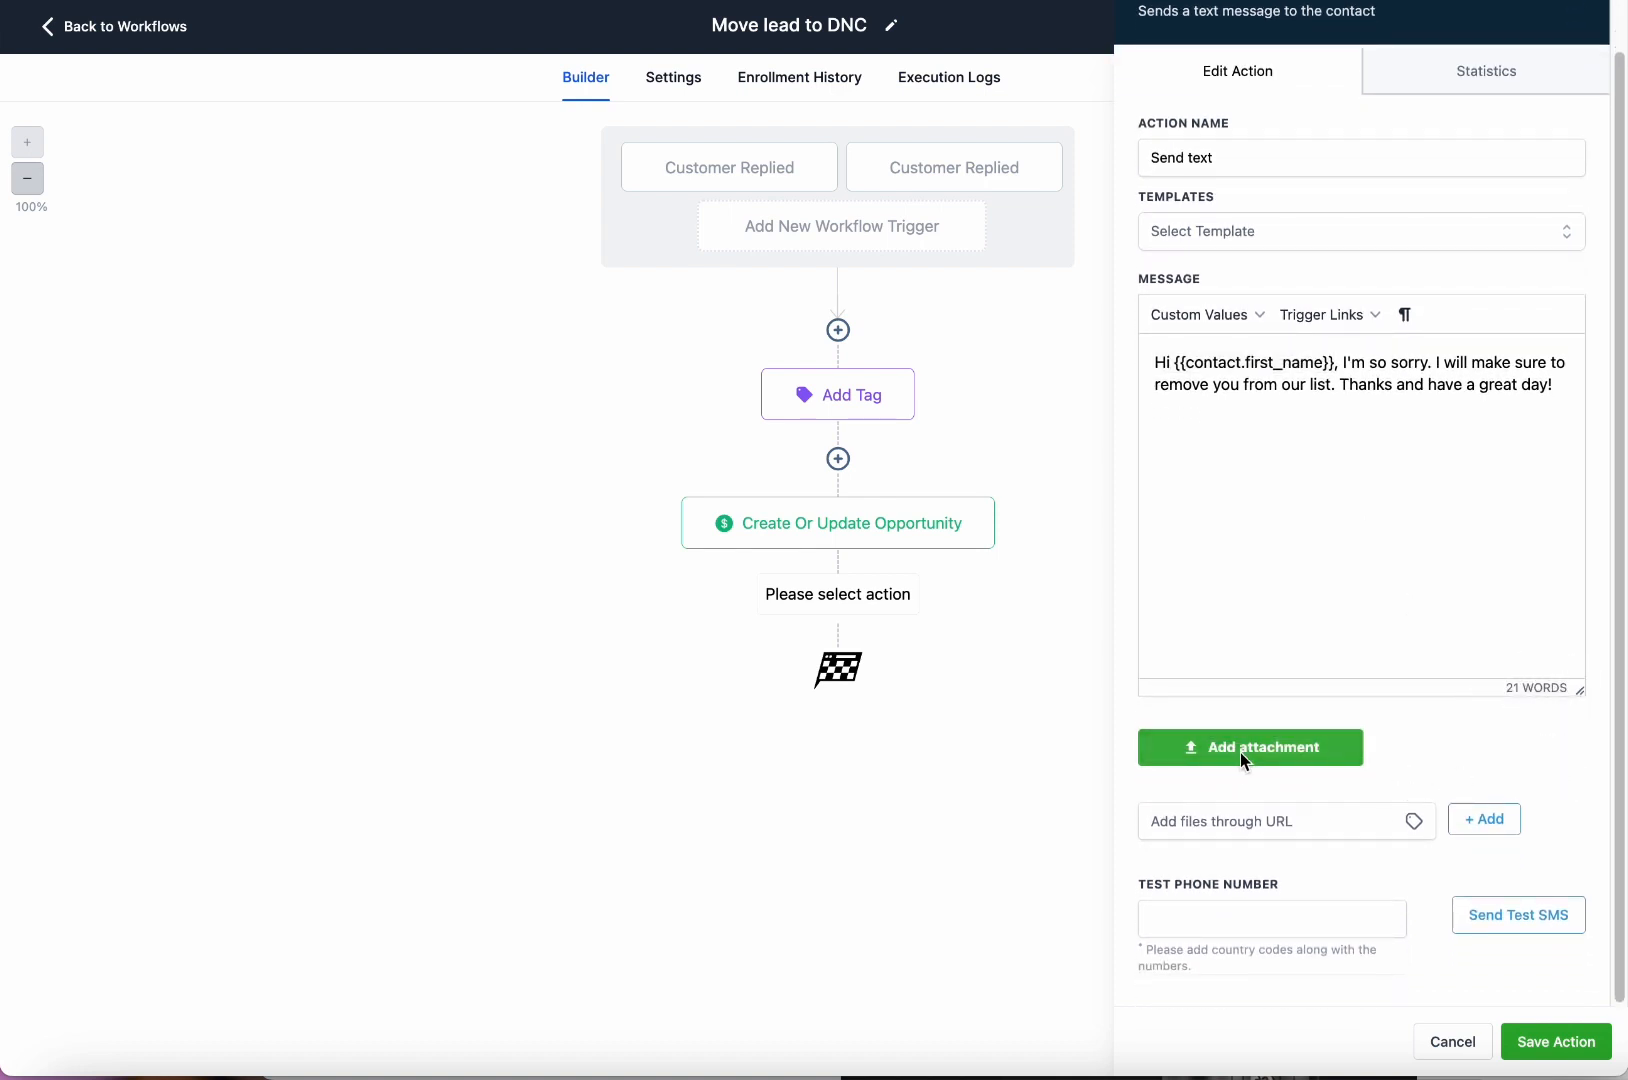
scroll(1290, 740, up, 1)
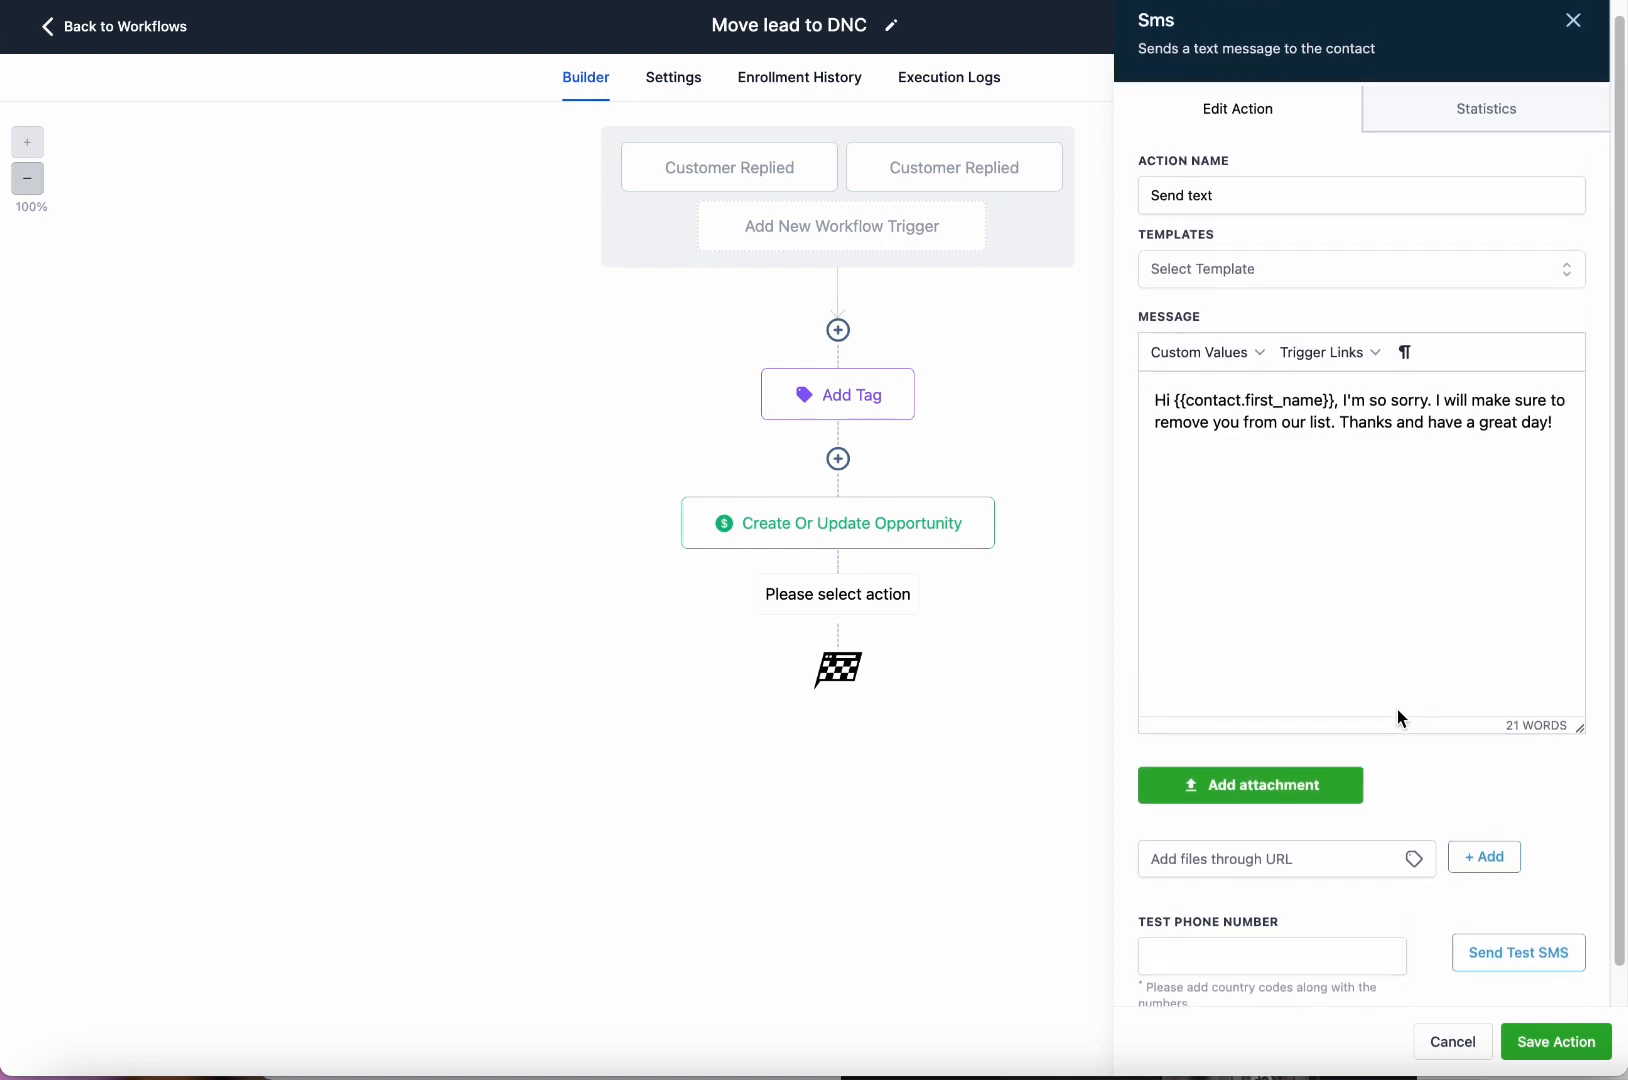
click(1466, 142)
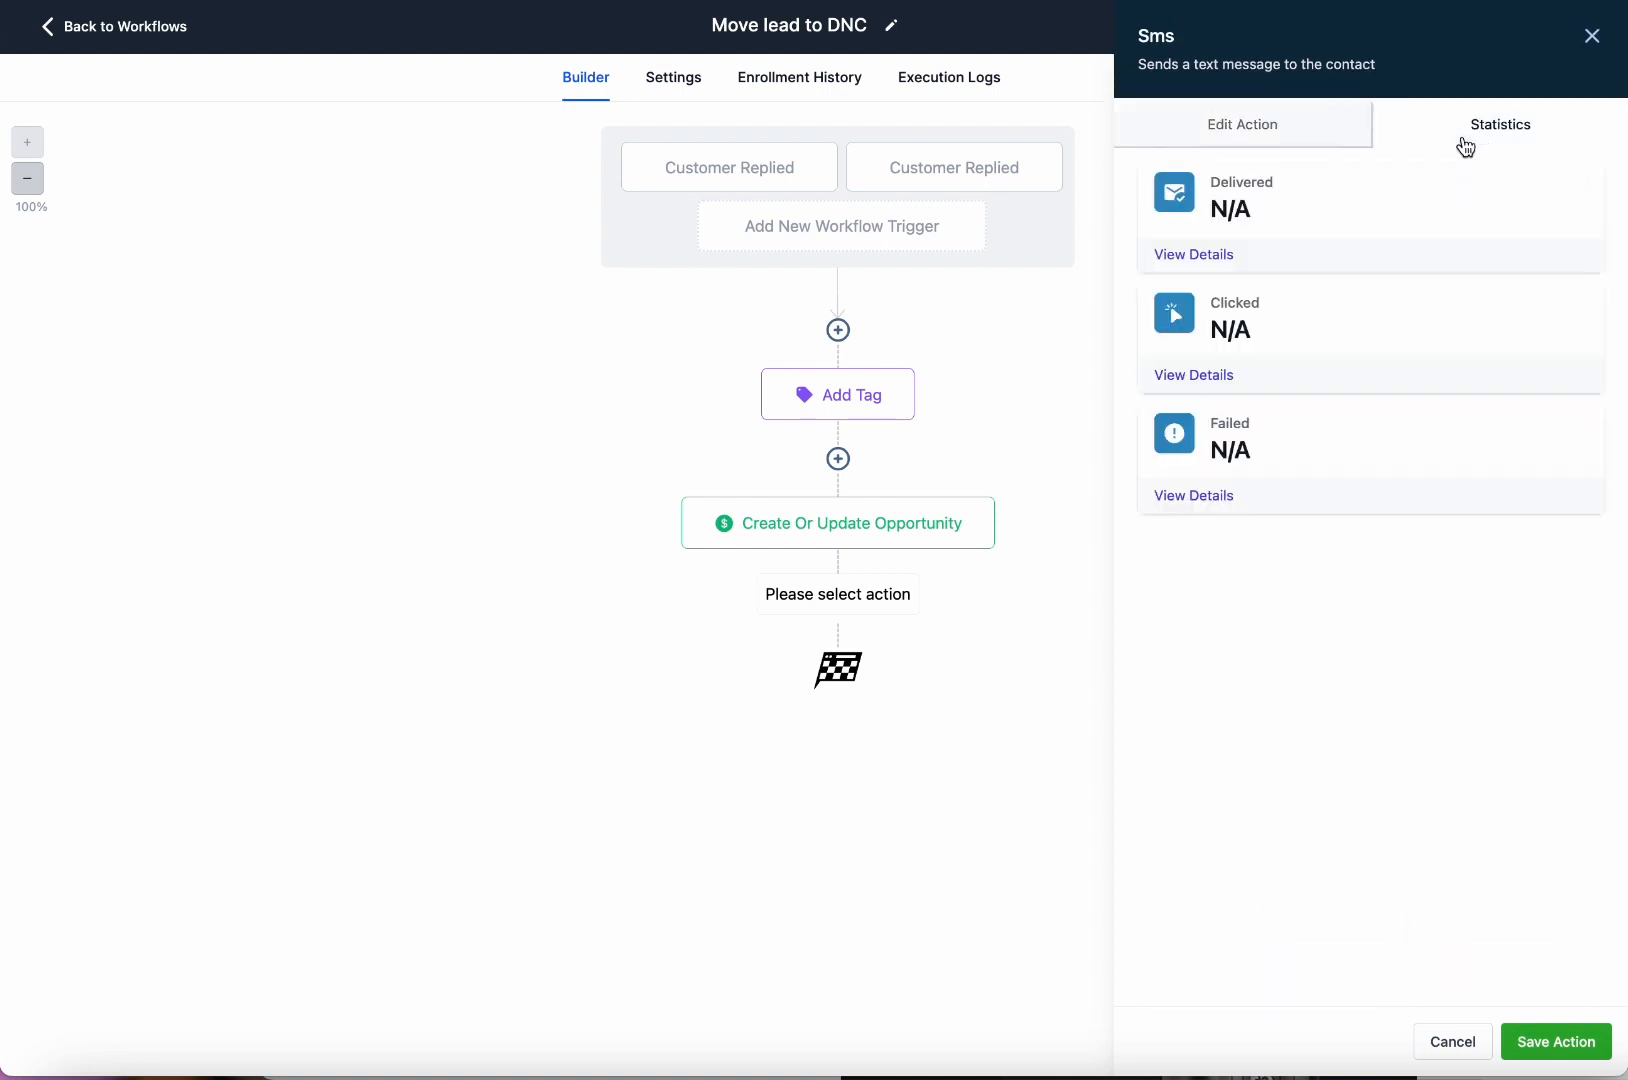
click(1312, 130)
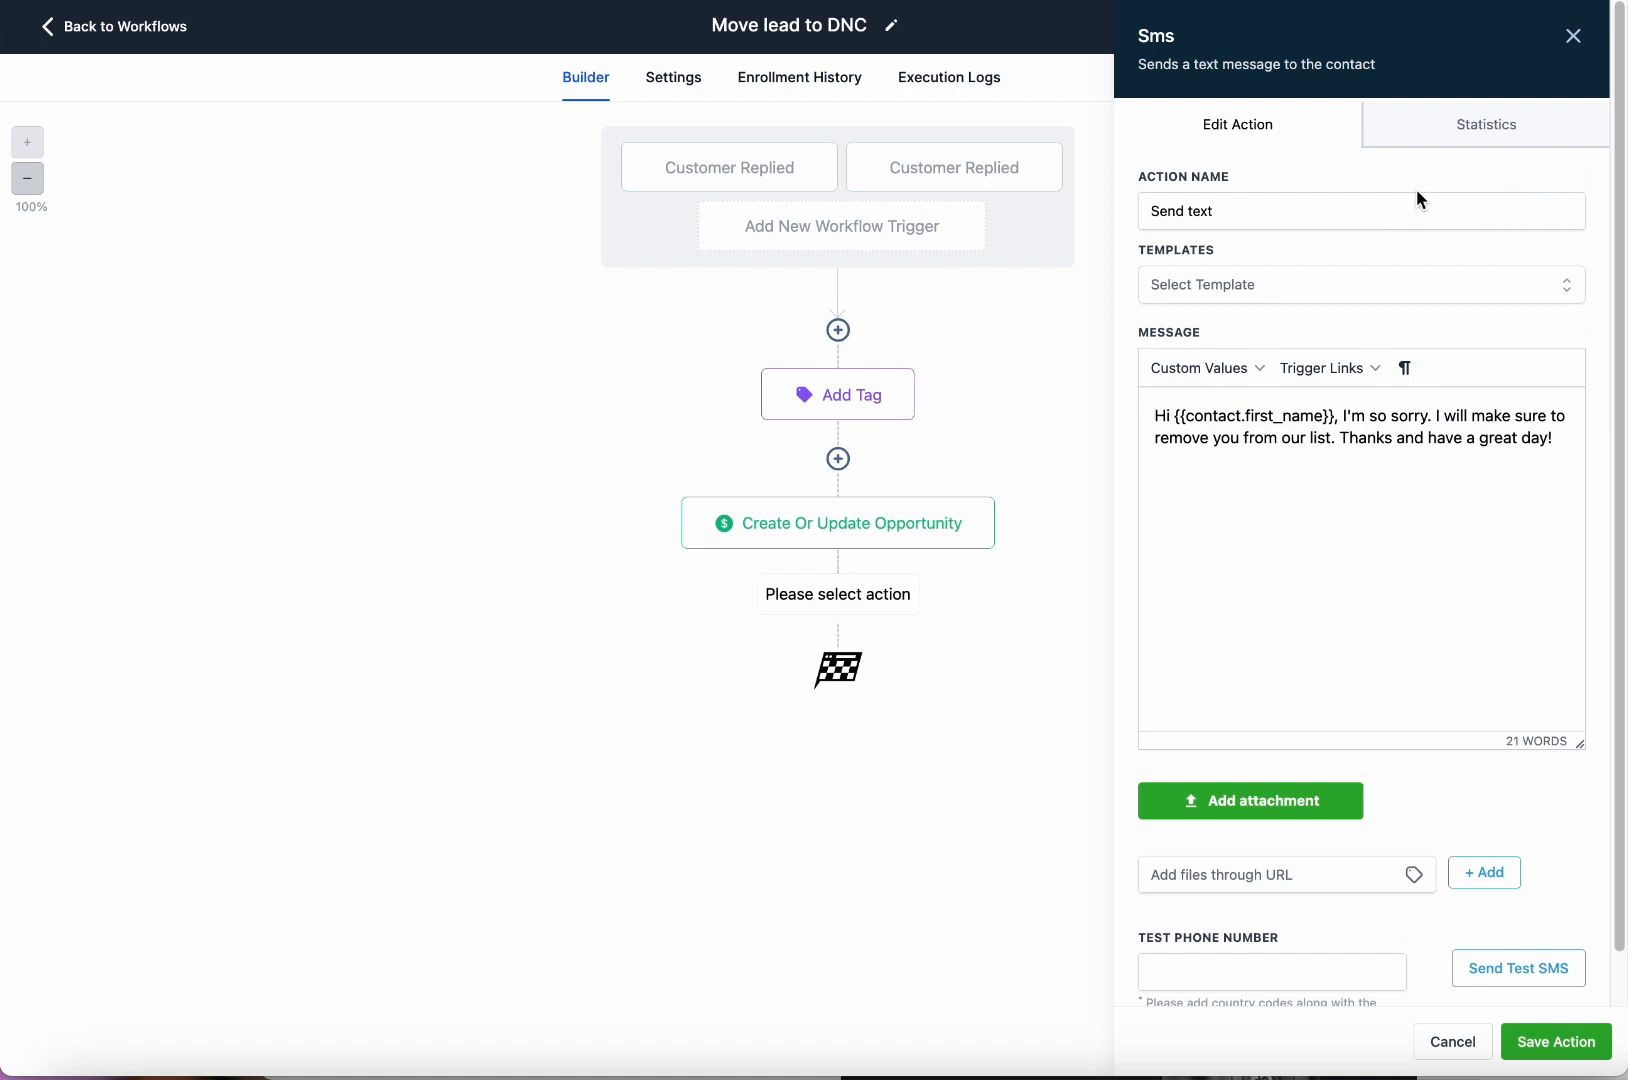
scroll(1500, 460, down, 1)
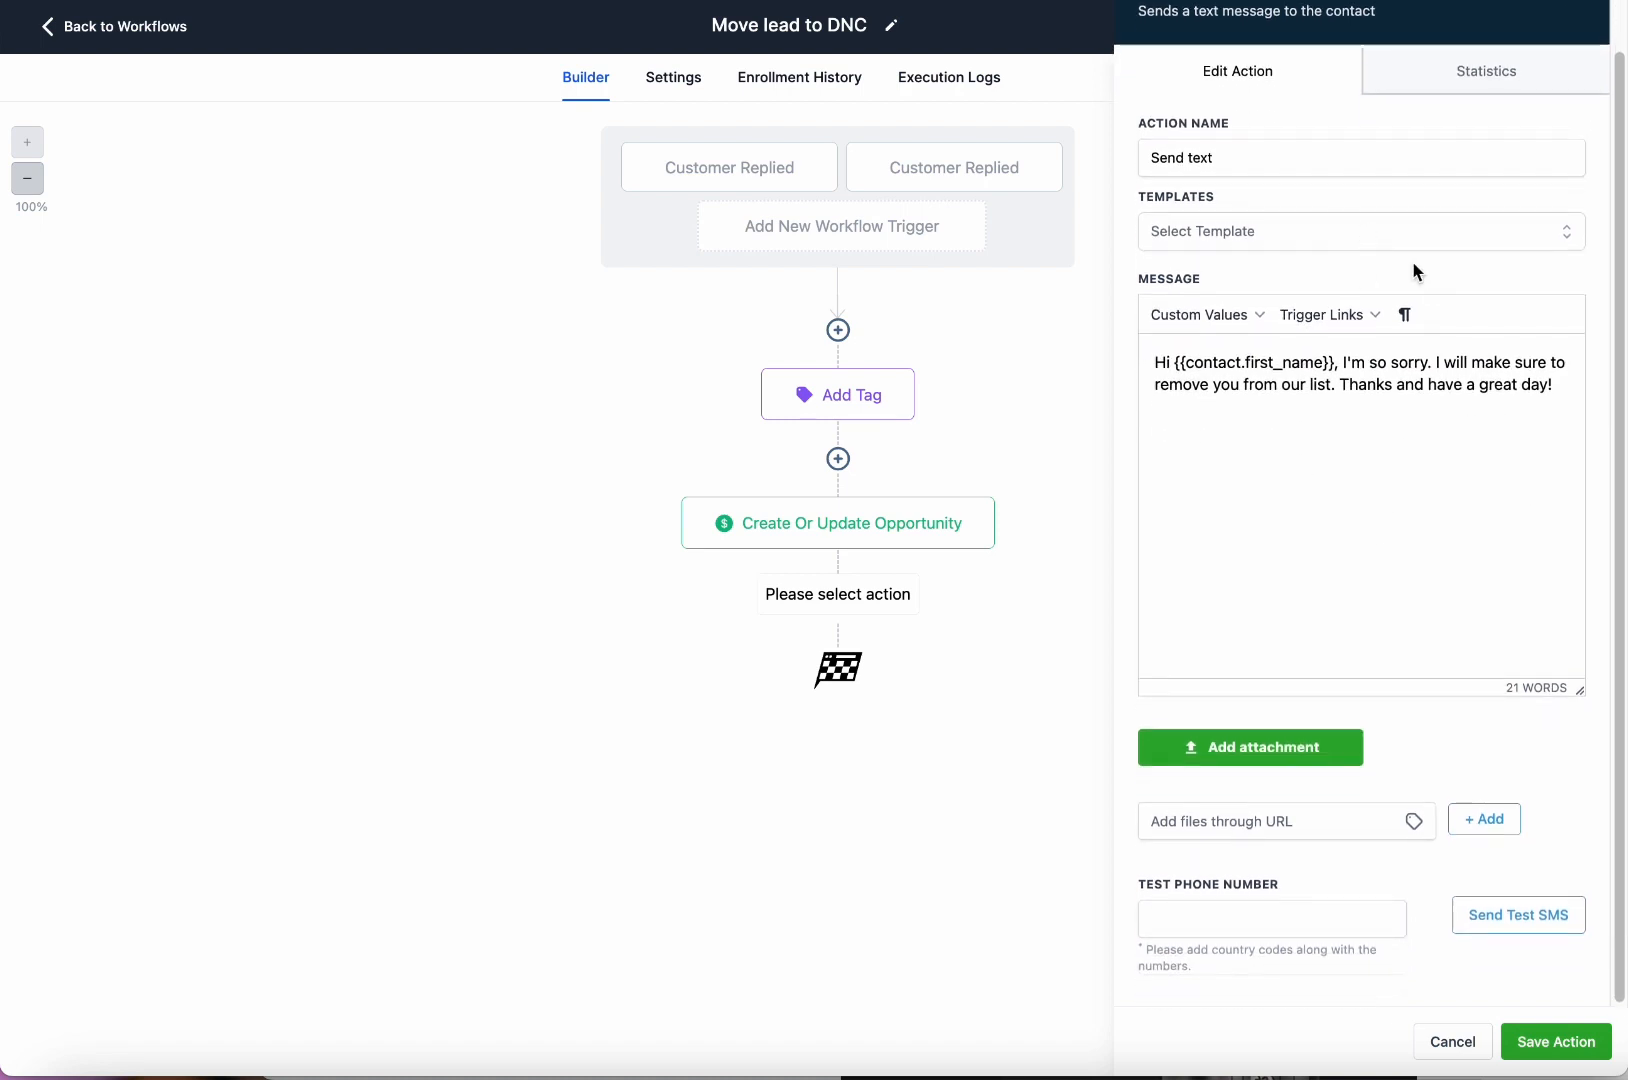
click(1556, 1041)
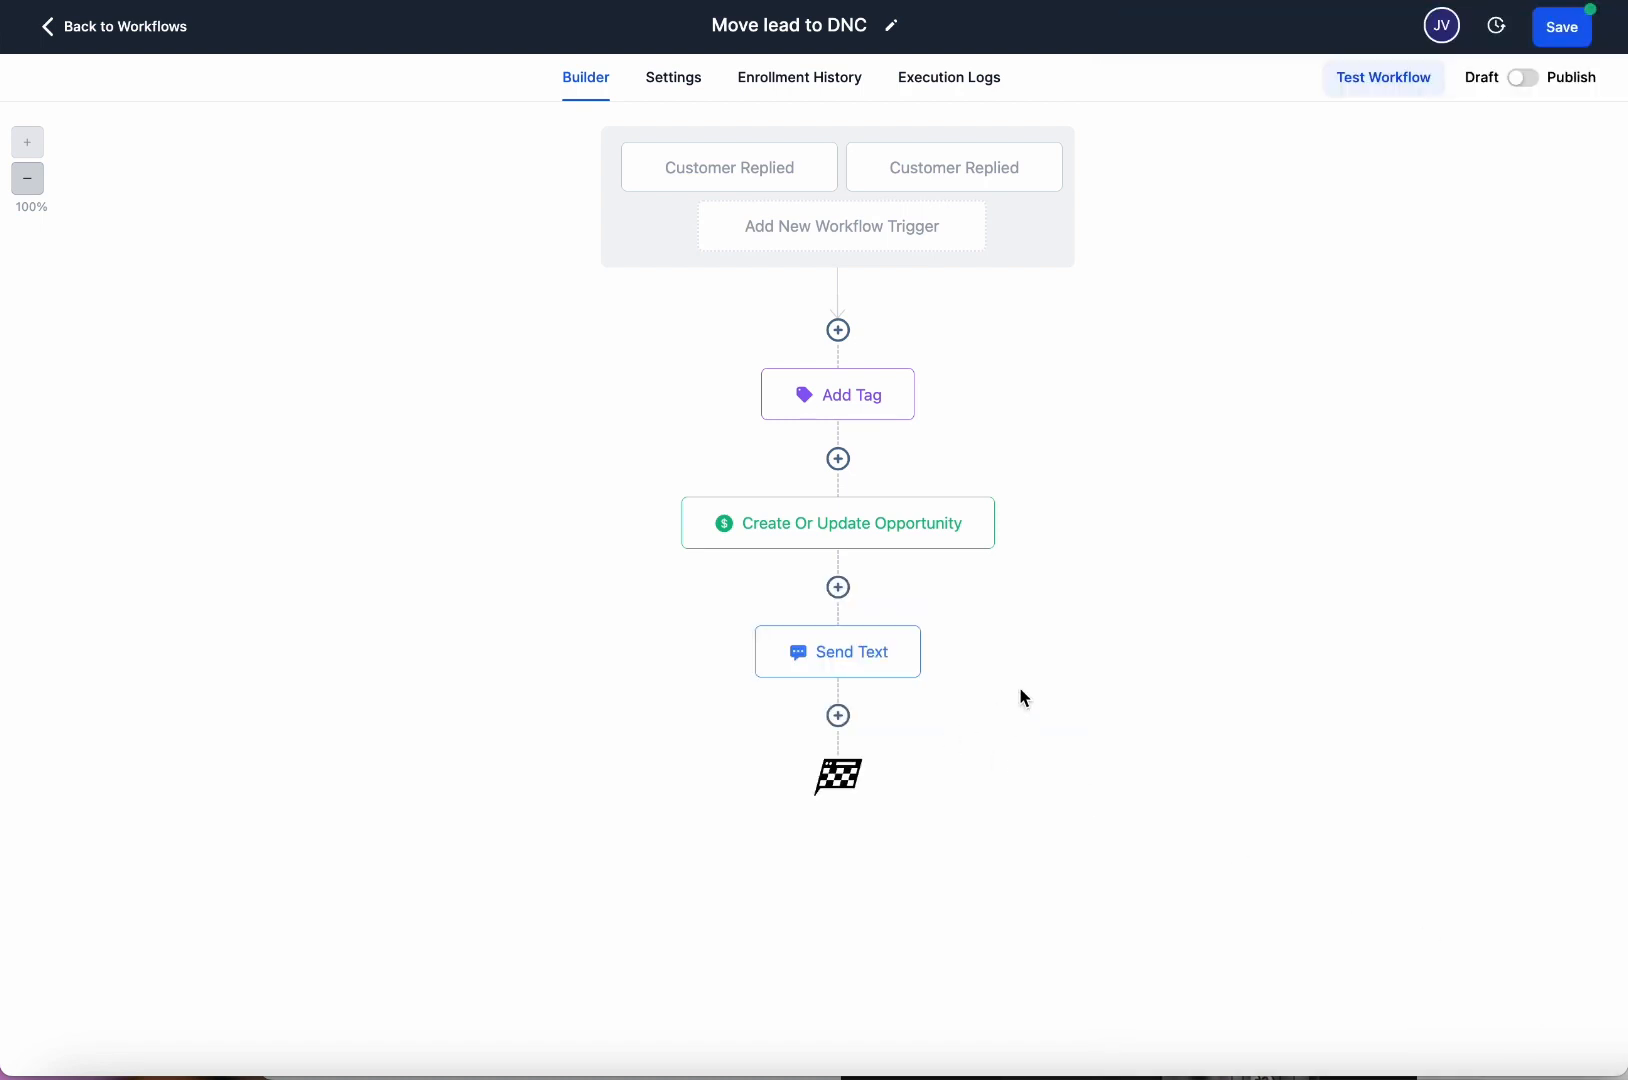
Try a Voicemail step under Send Text, then cancel it.
click(838, 715)
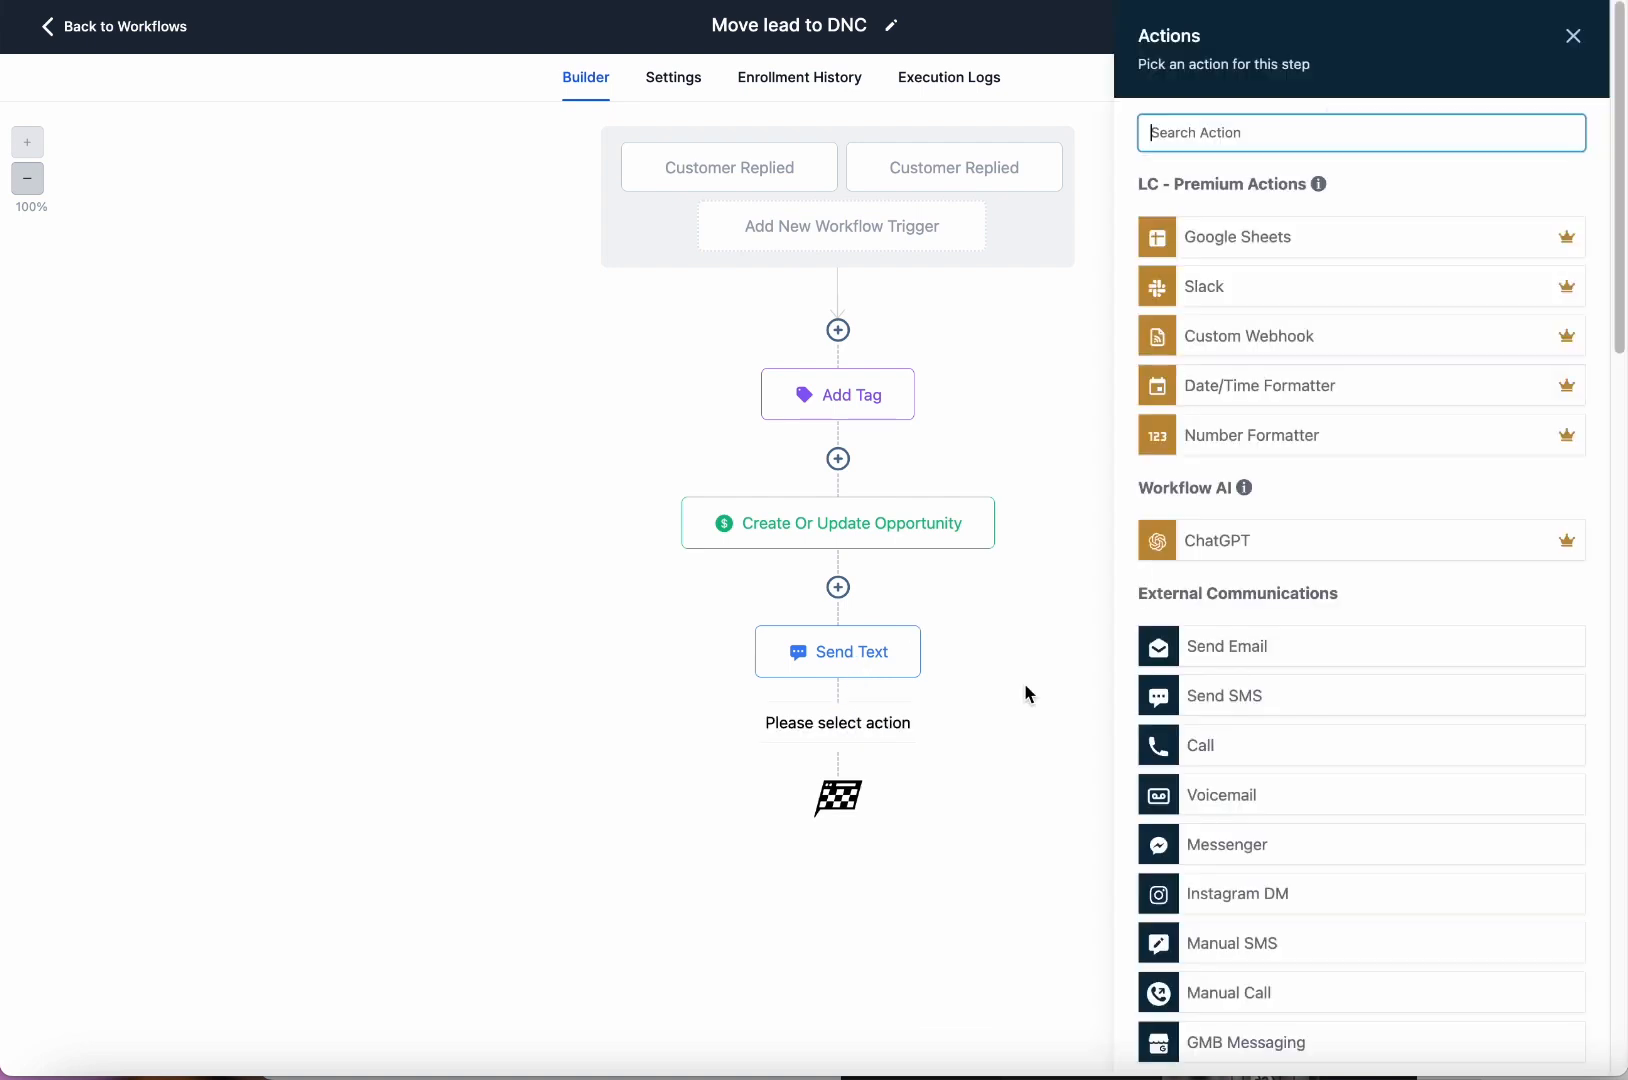
scroll(1365, 565, down, 5)
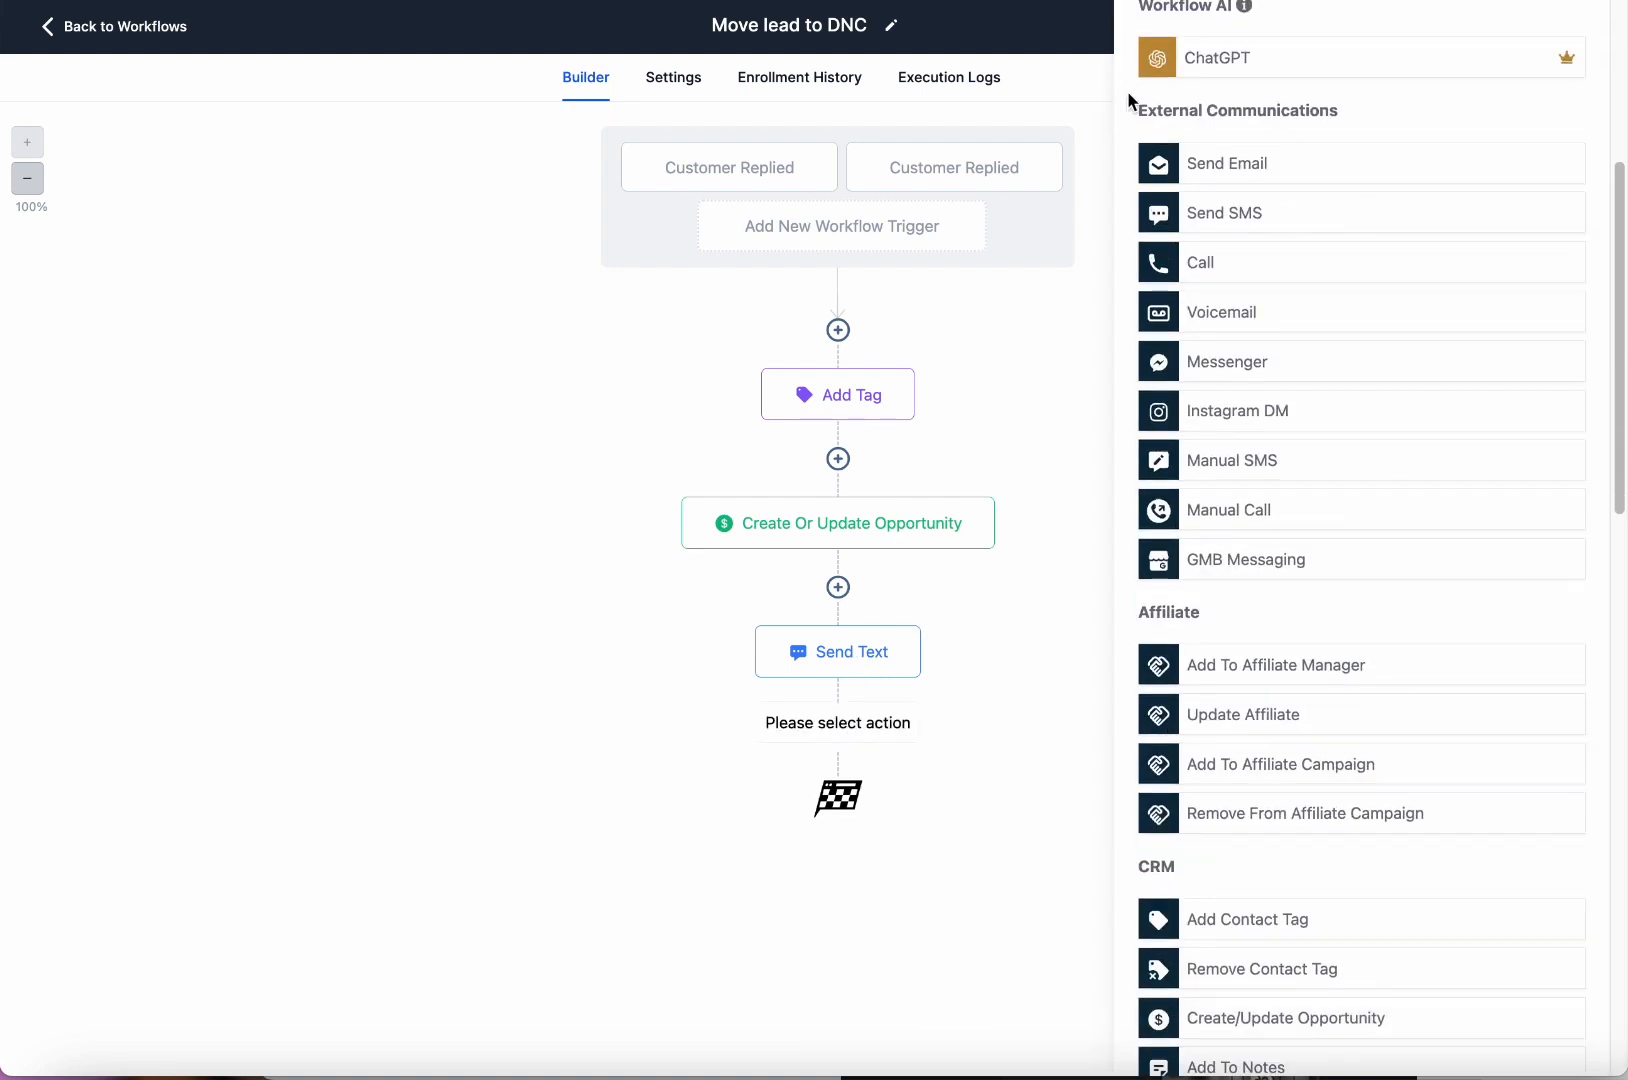
drag(1132, 104, 1380, 596)
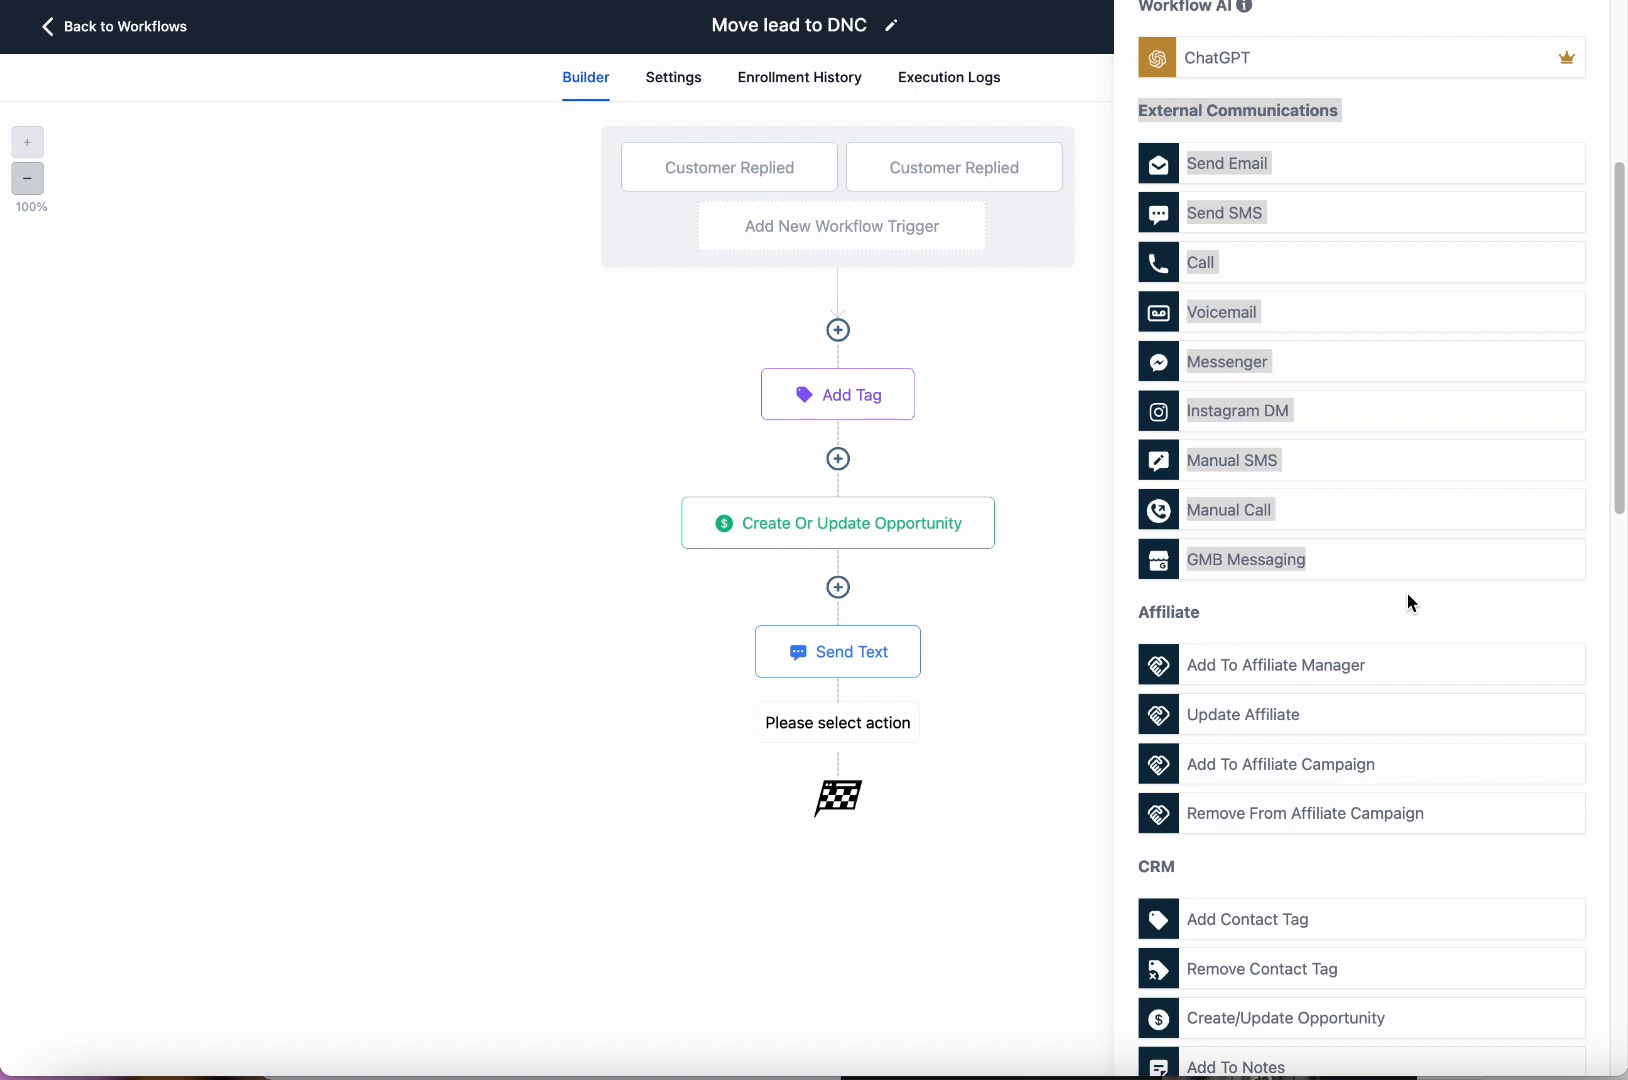
click(1340, 174)
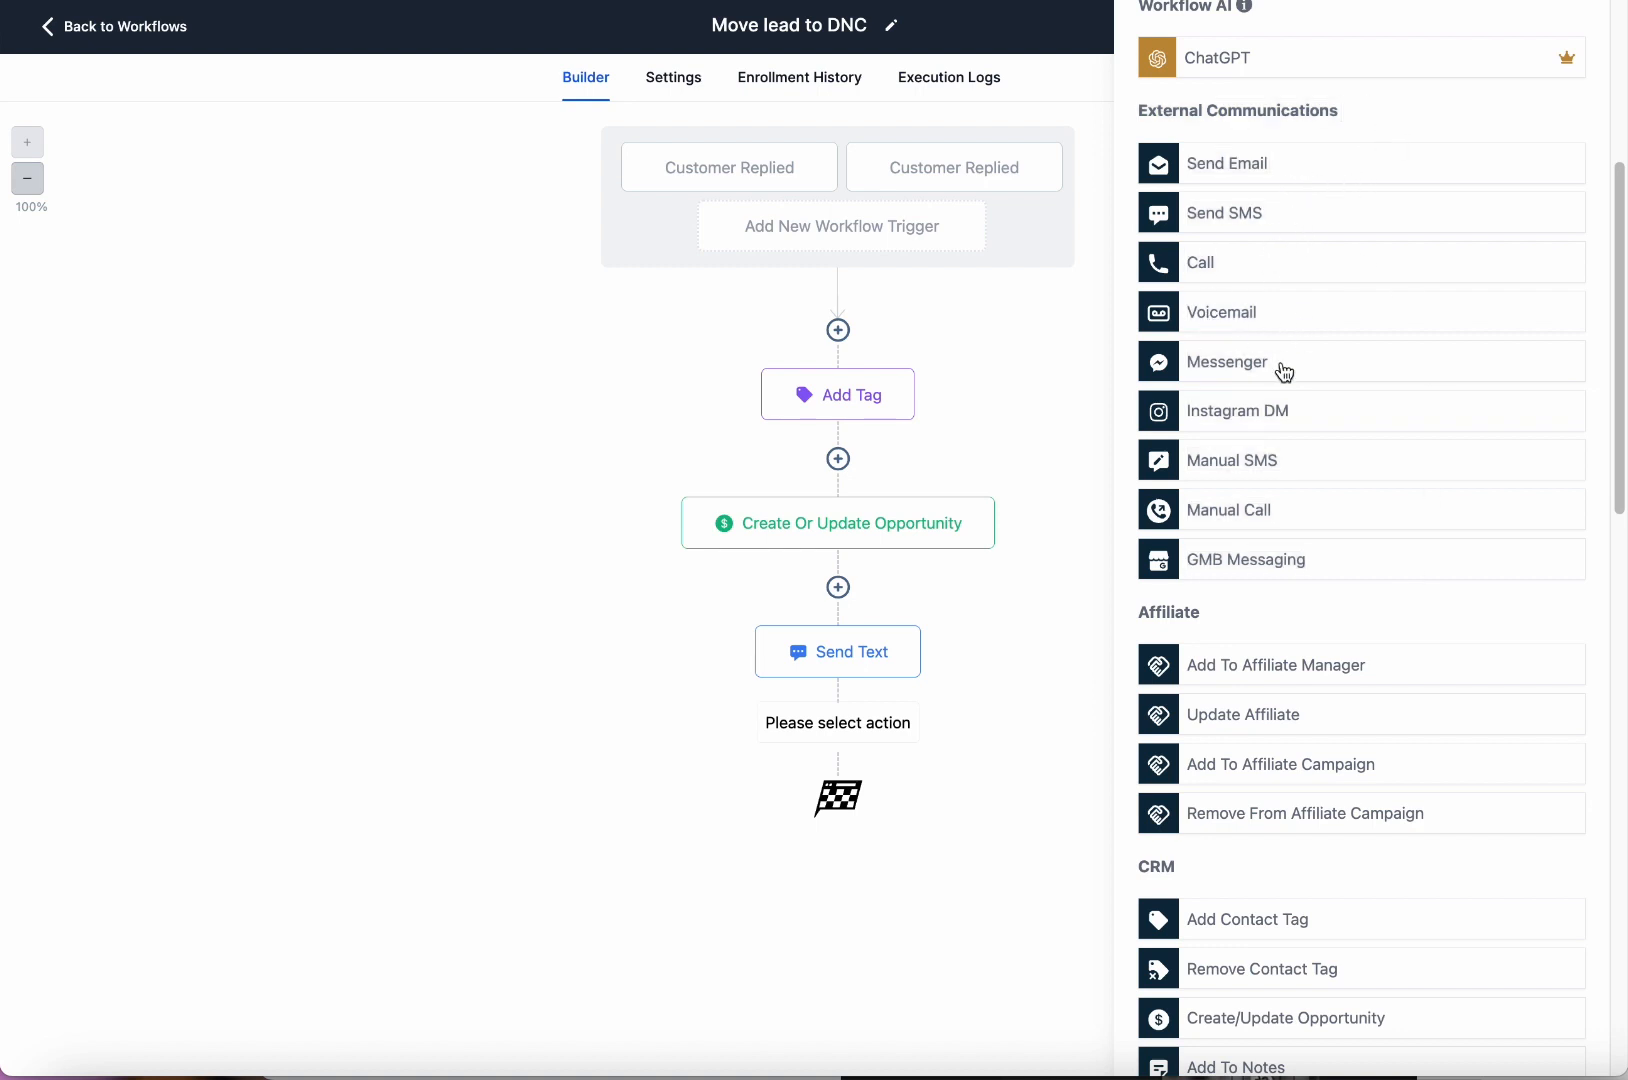
click(1222, 316)
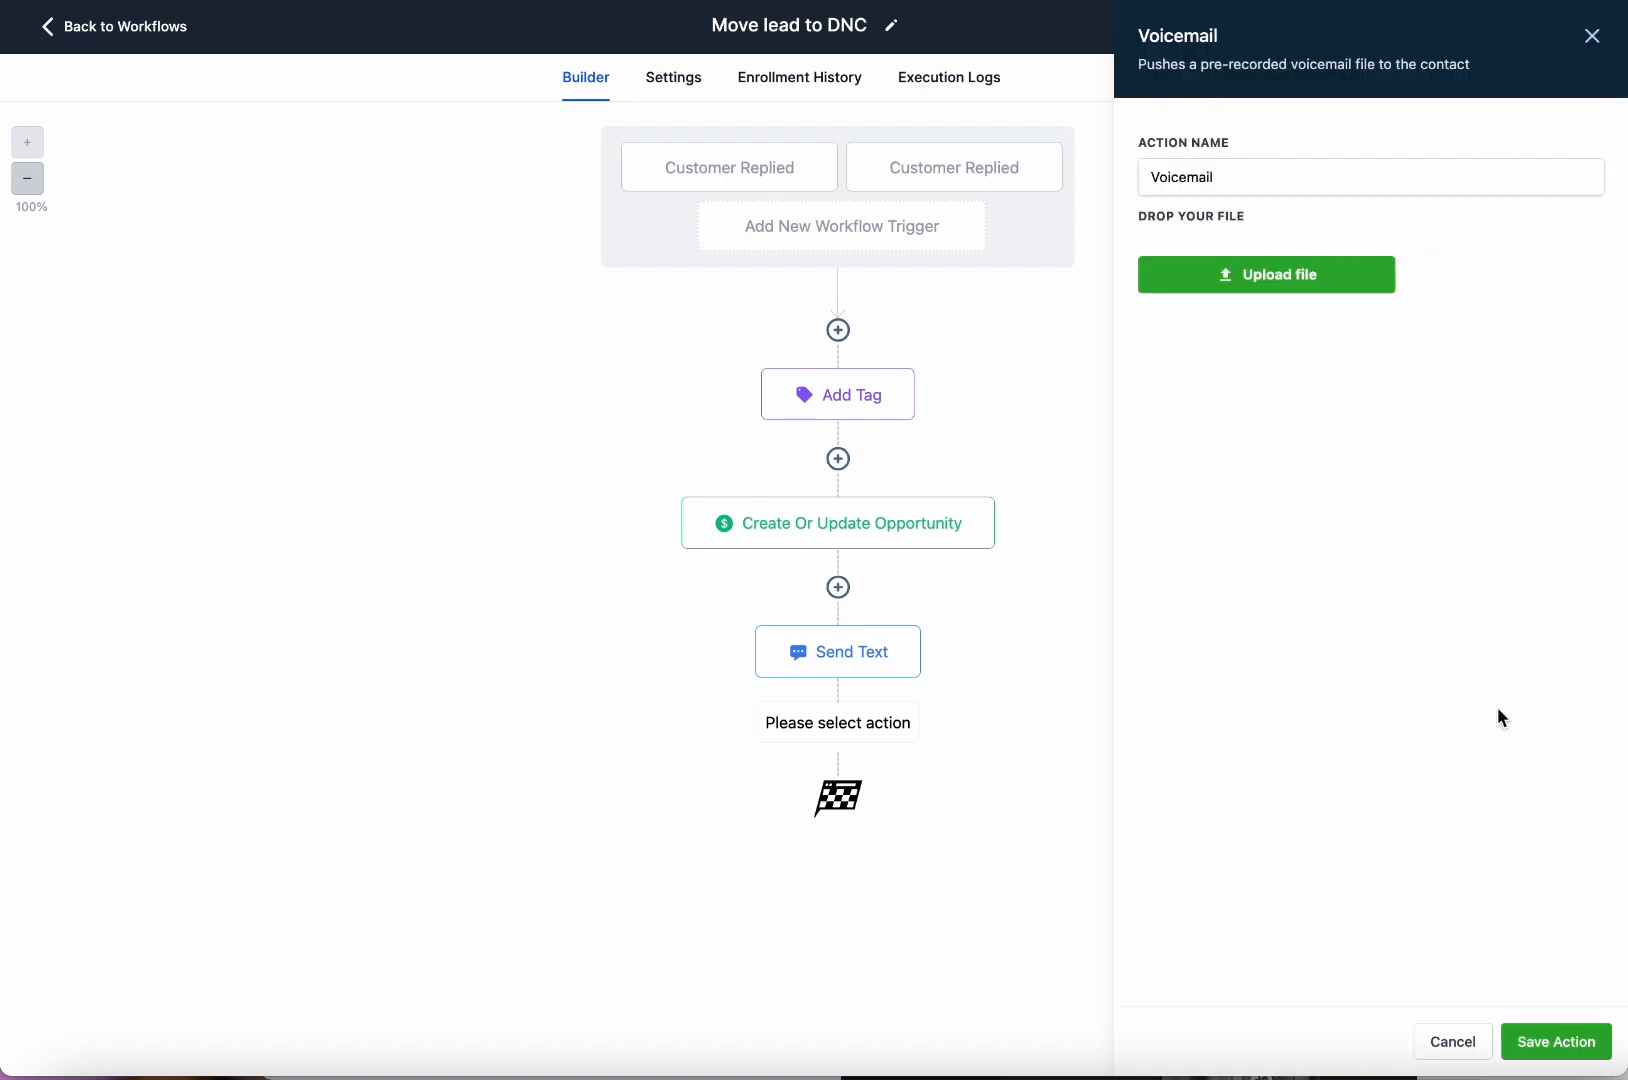
click(1453, 1041)
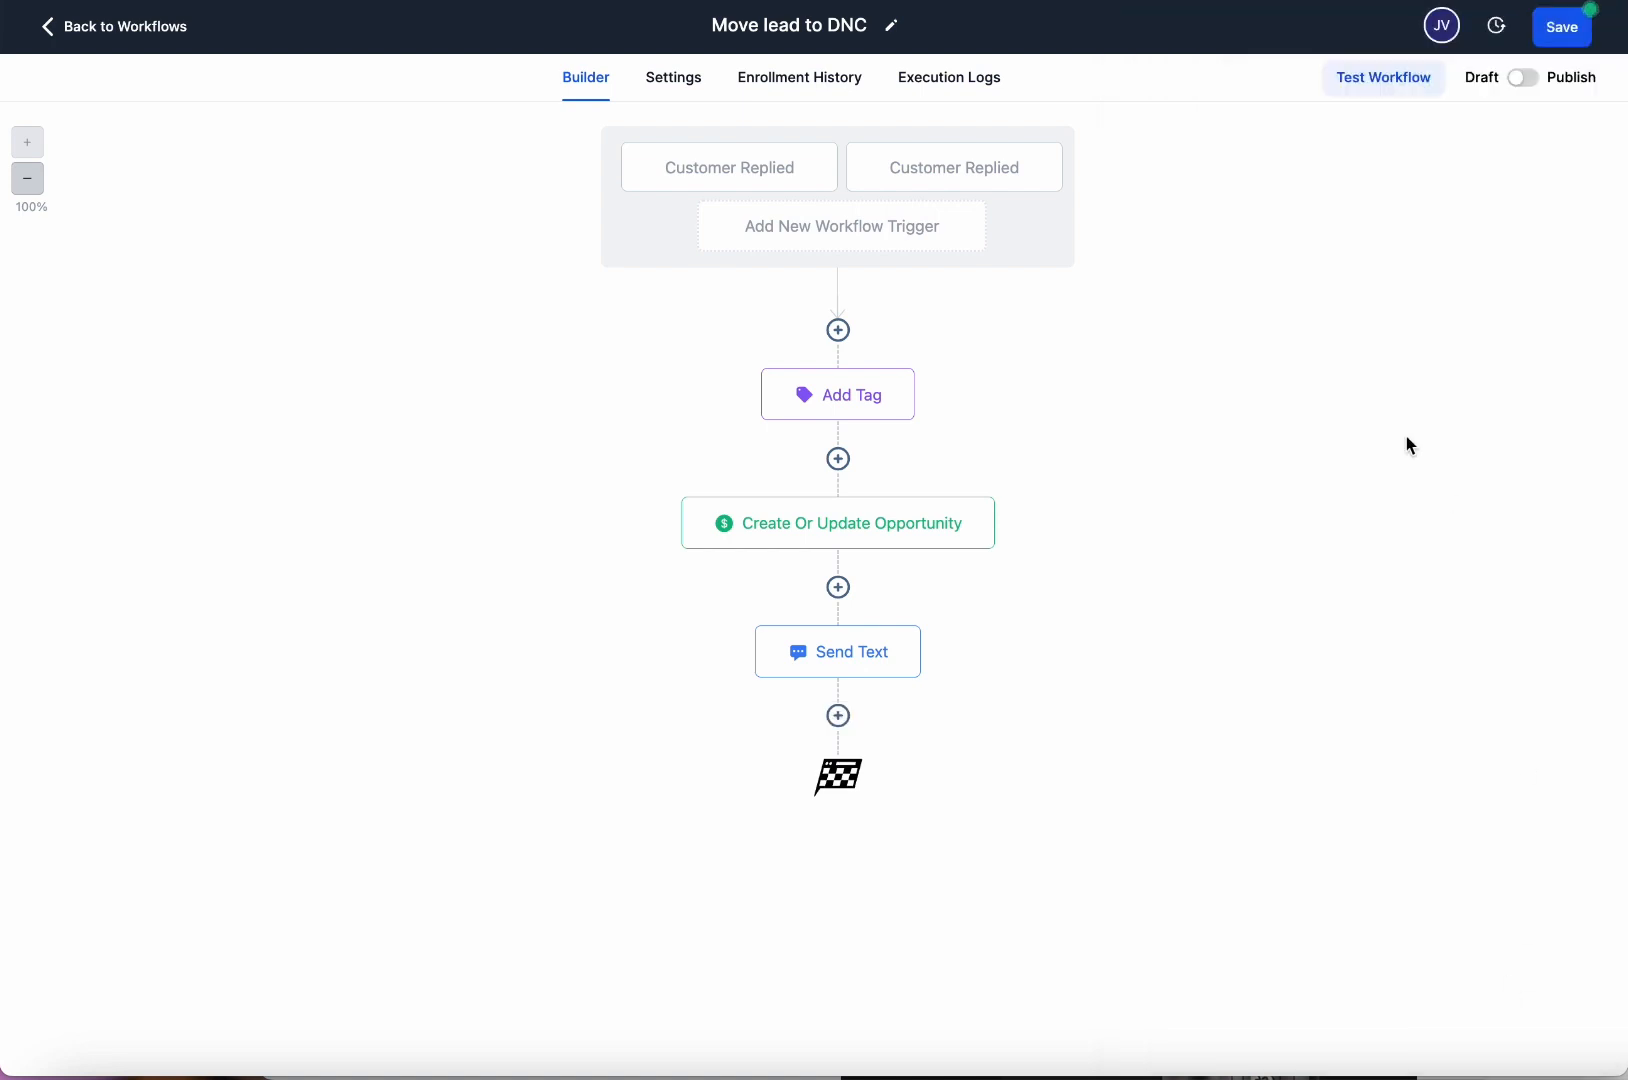
Insert a Manual Call step after Send Text and save it.
click(840, 715)
scroll(1326, 360, down, 3)
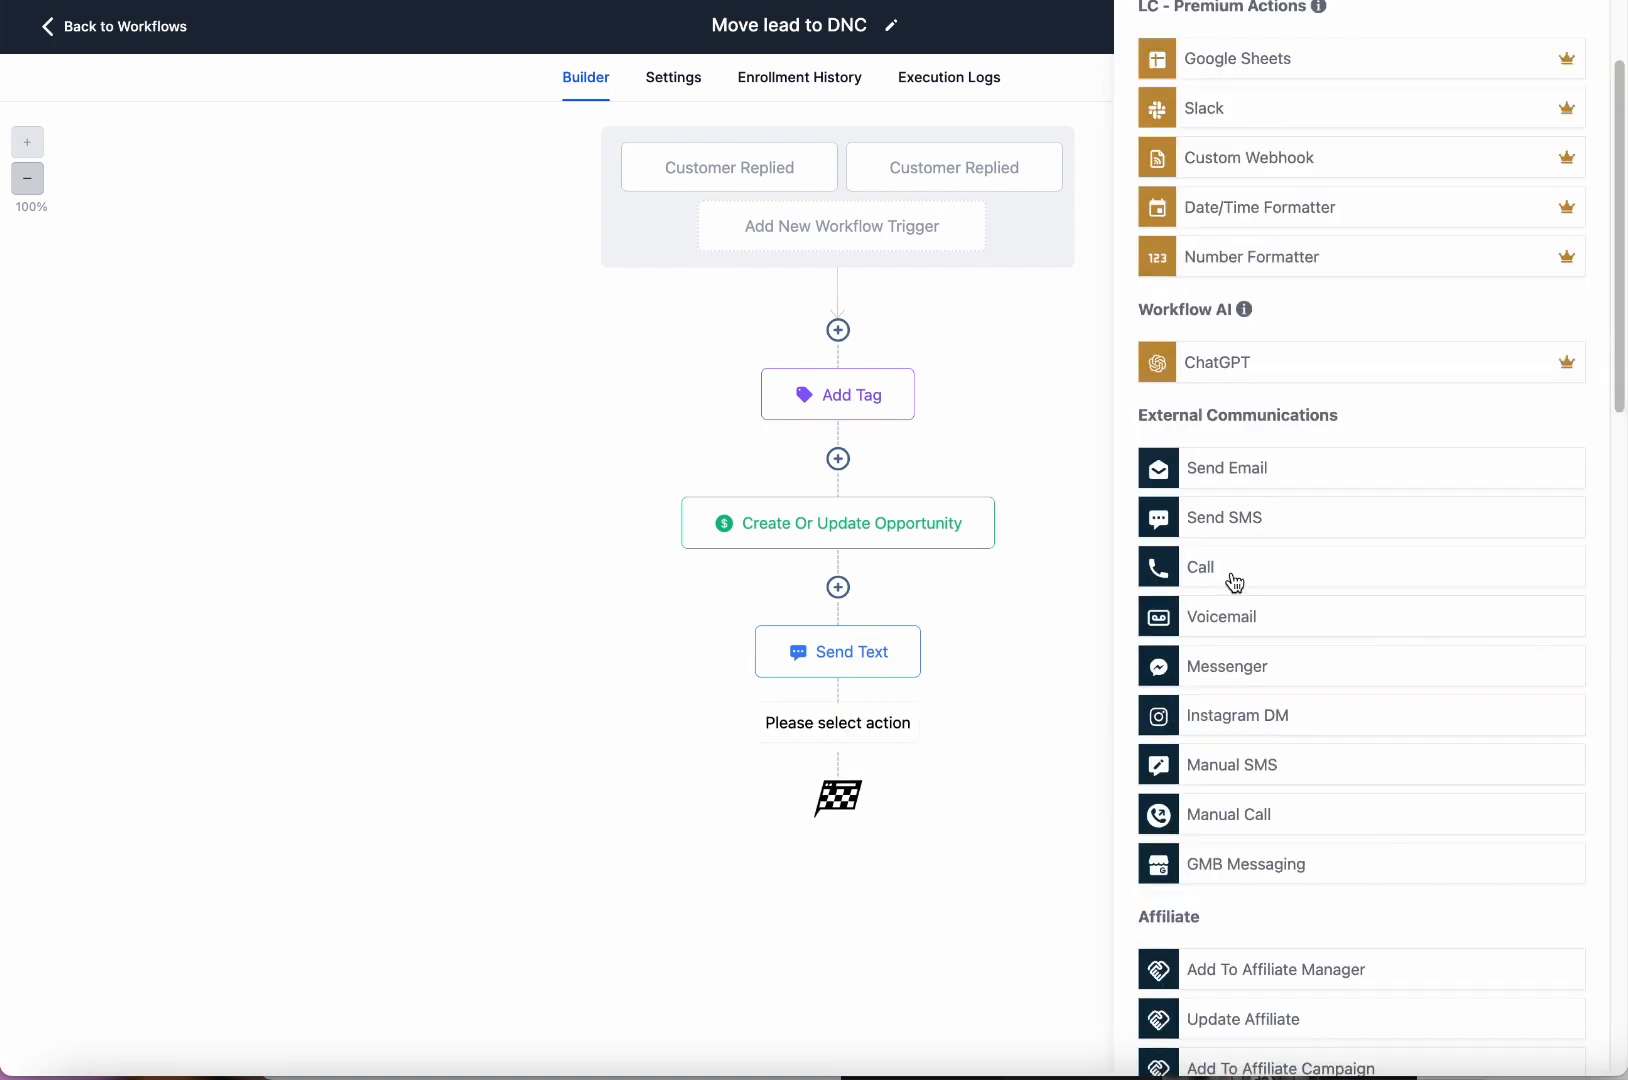
click(1276, 806)
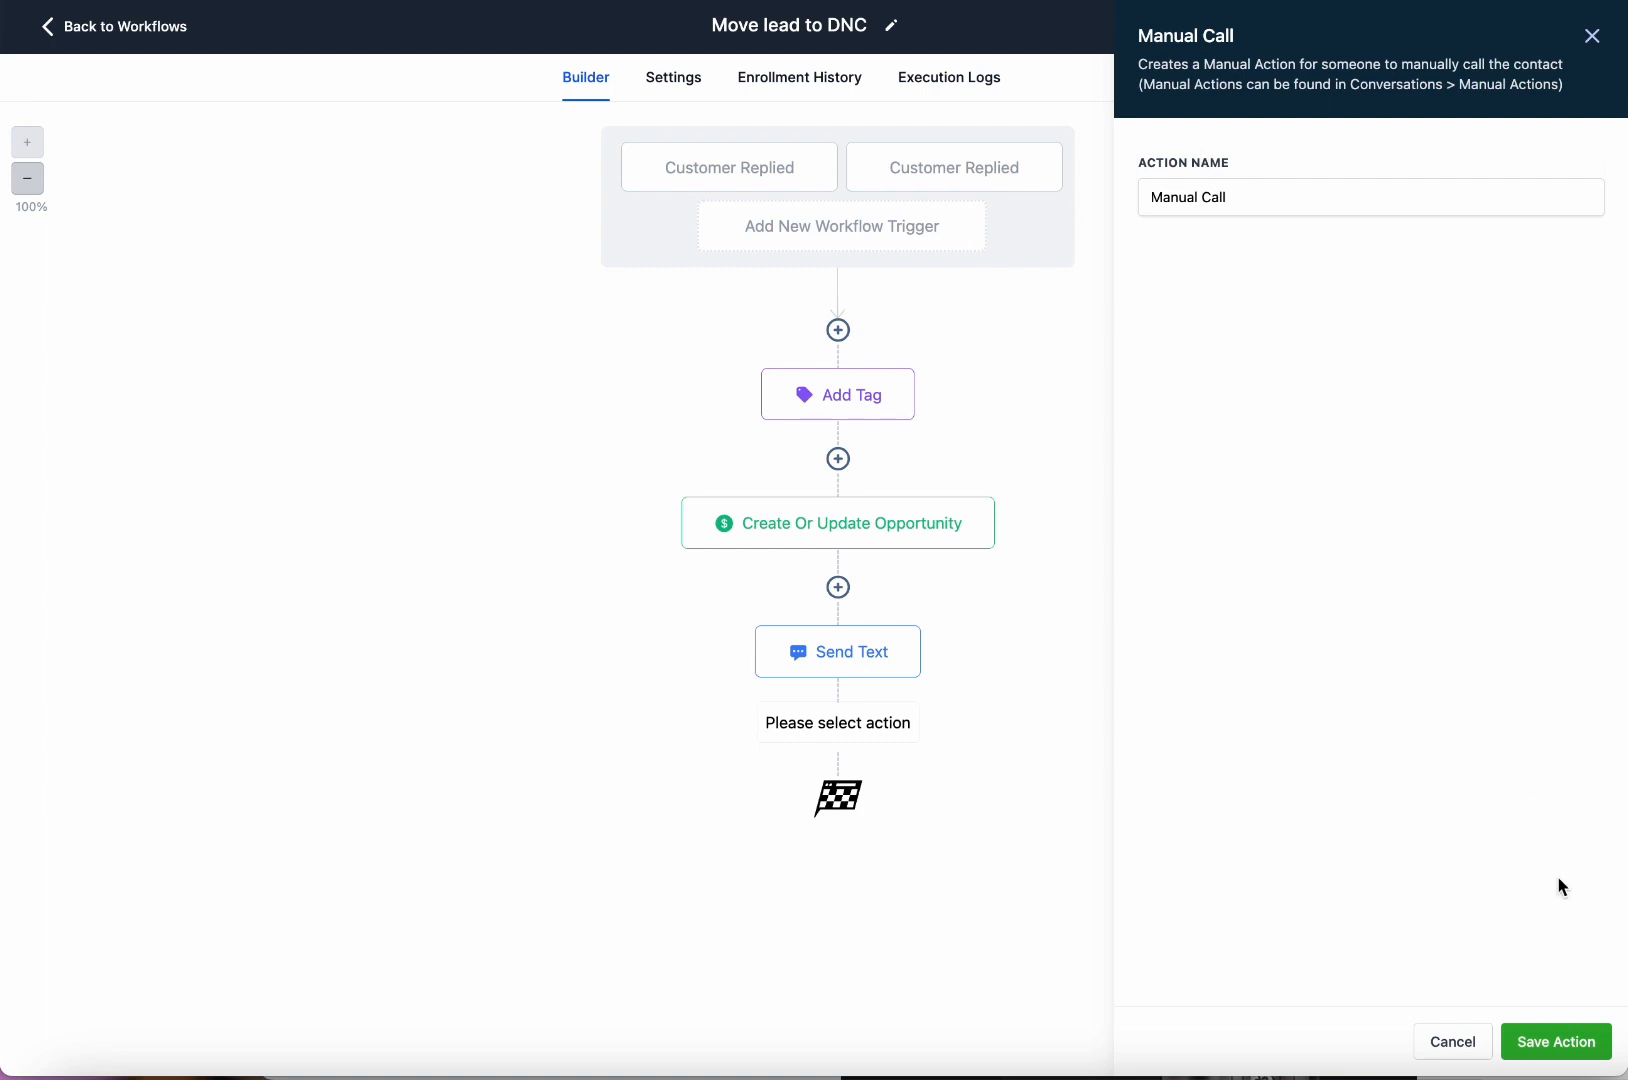
click(1582, 1042)
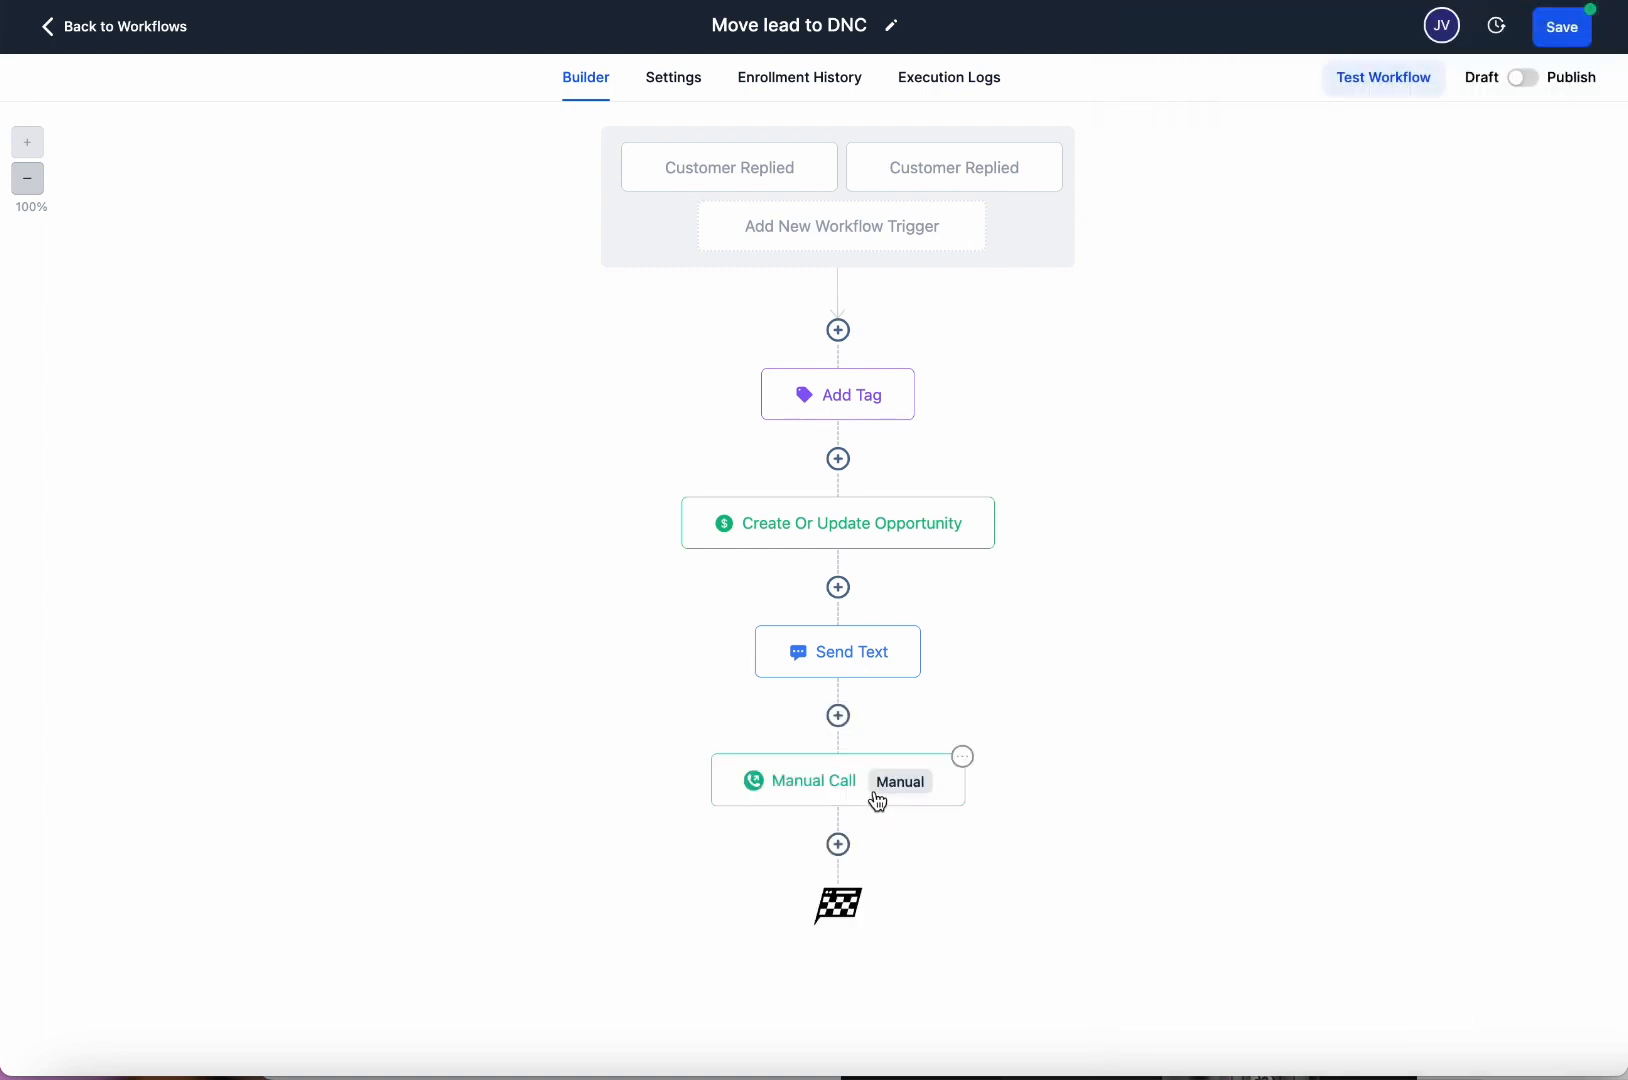
Delete the Manual Call step via its options menu and confirm the deletion.
click(963, 756)
mouse_move(1027, 947)
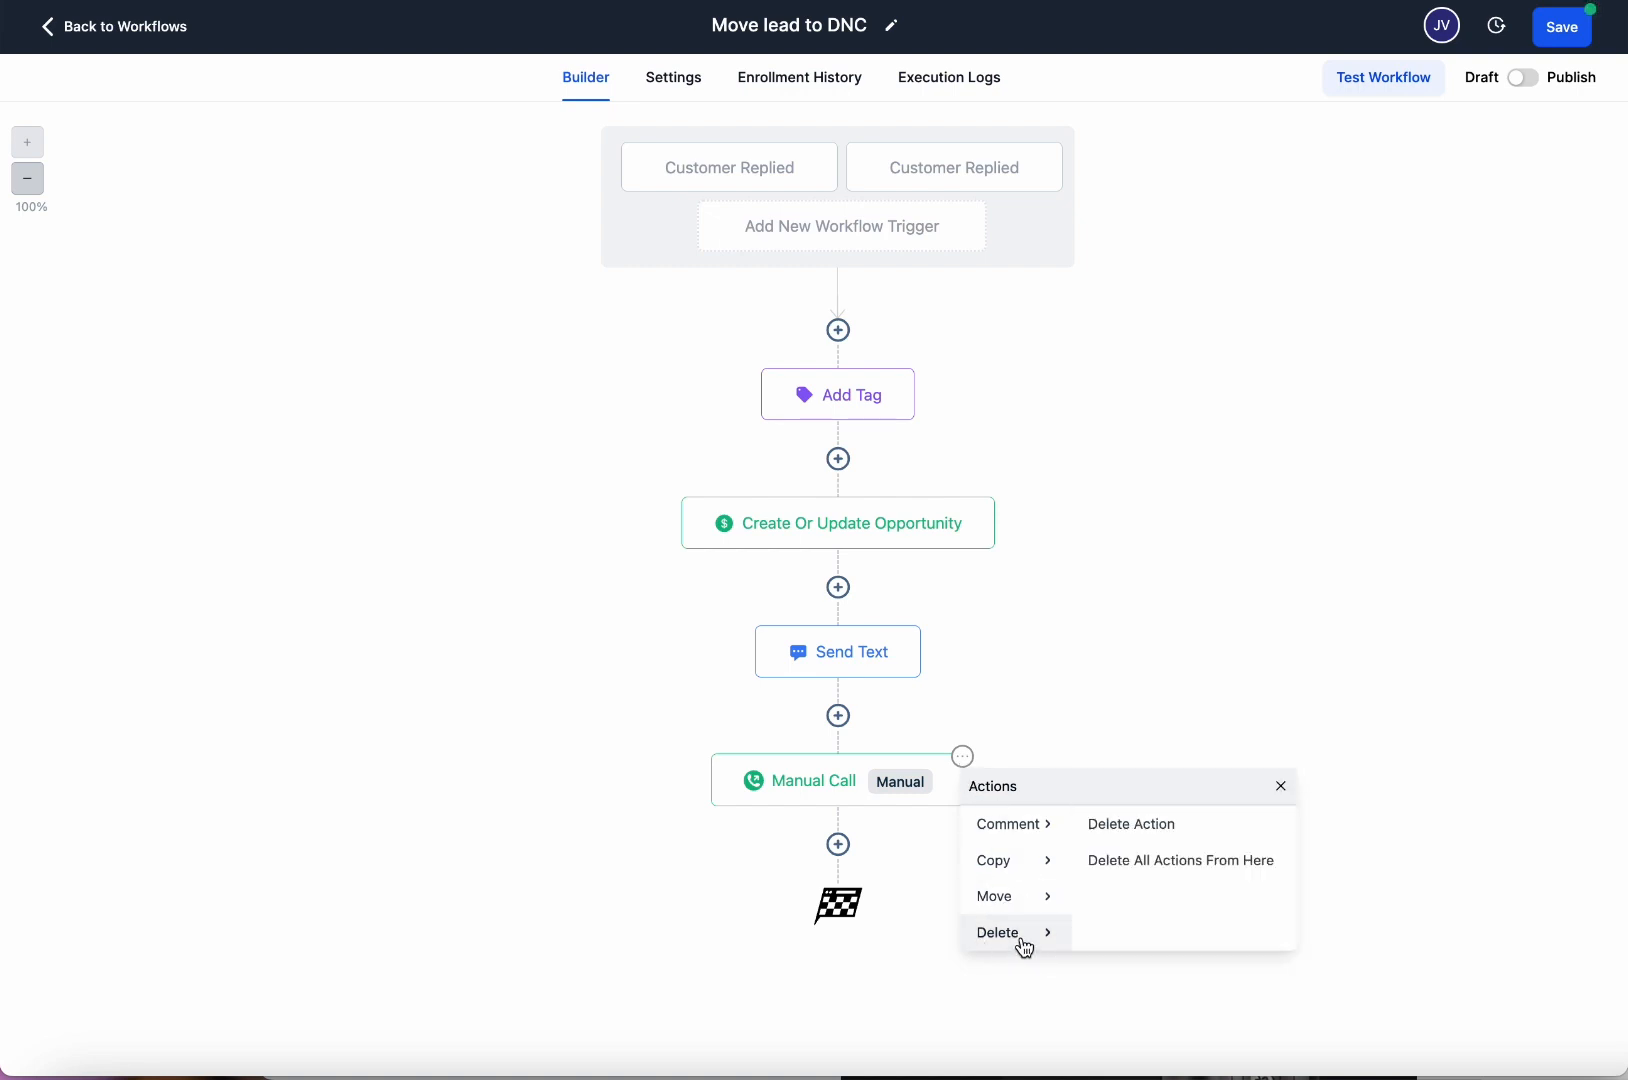
click(1134, 838)
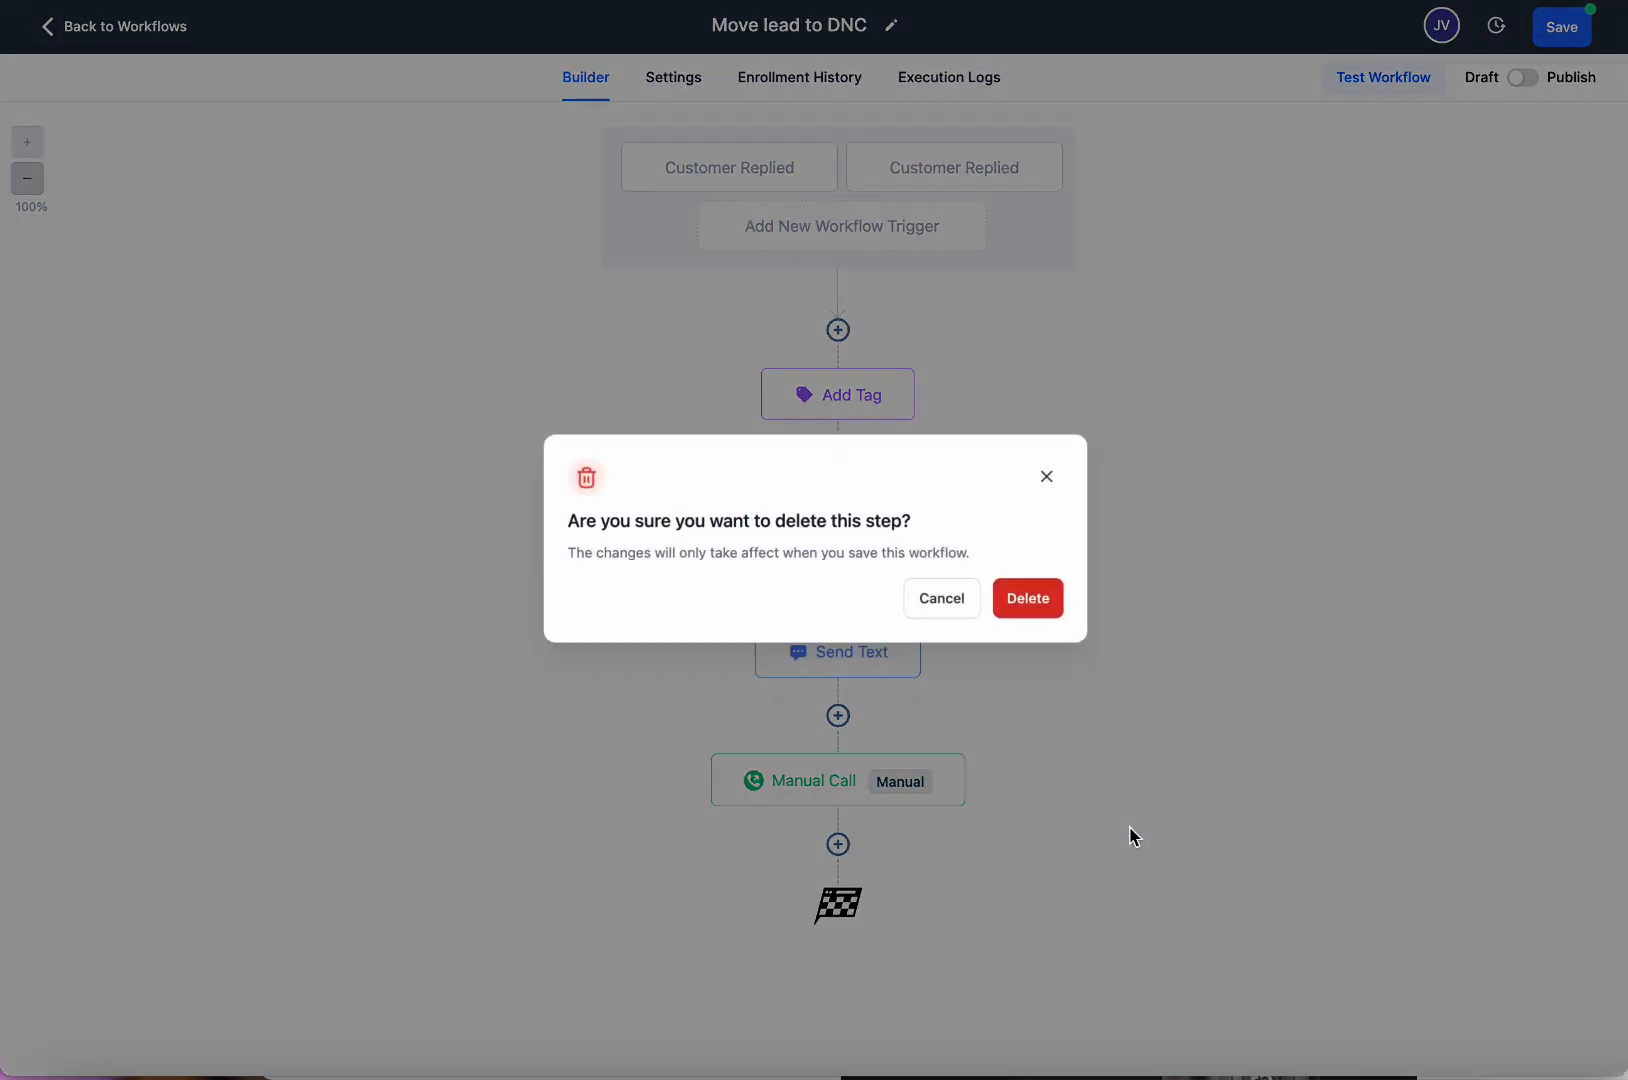
click(1030, 602)
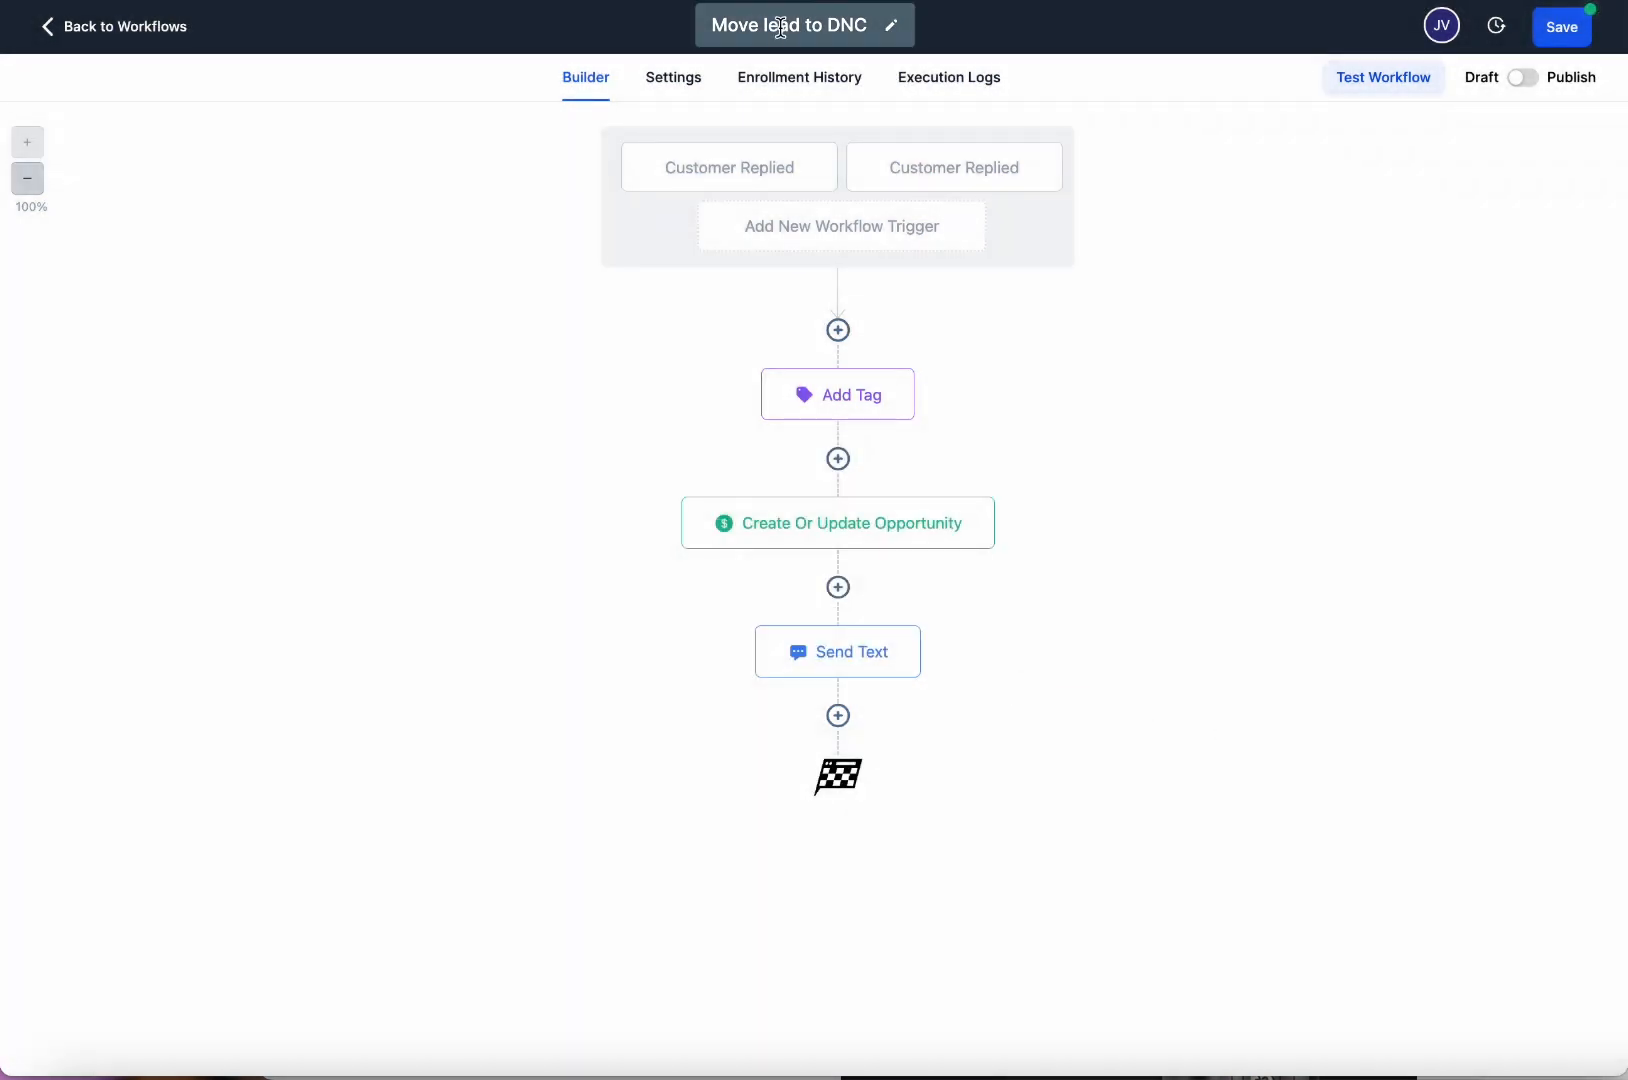
drag(761, 25, 860, 25)
click(1095, 635)
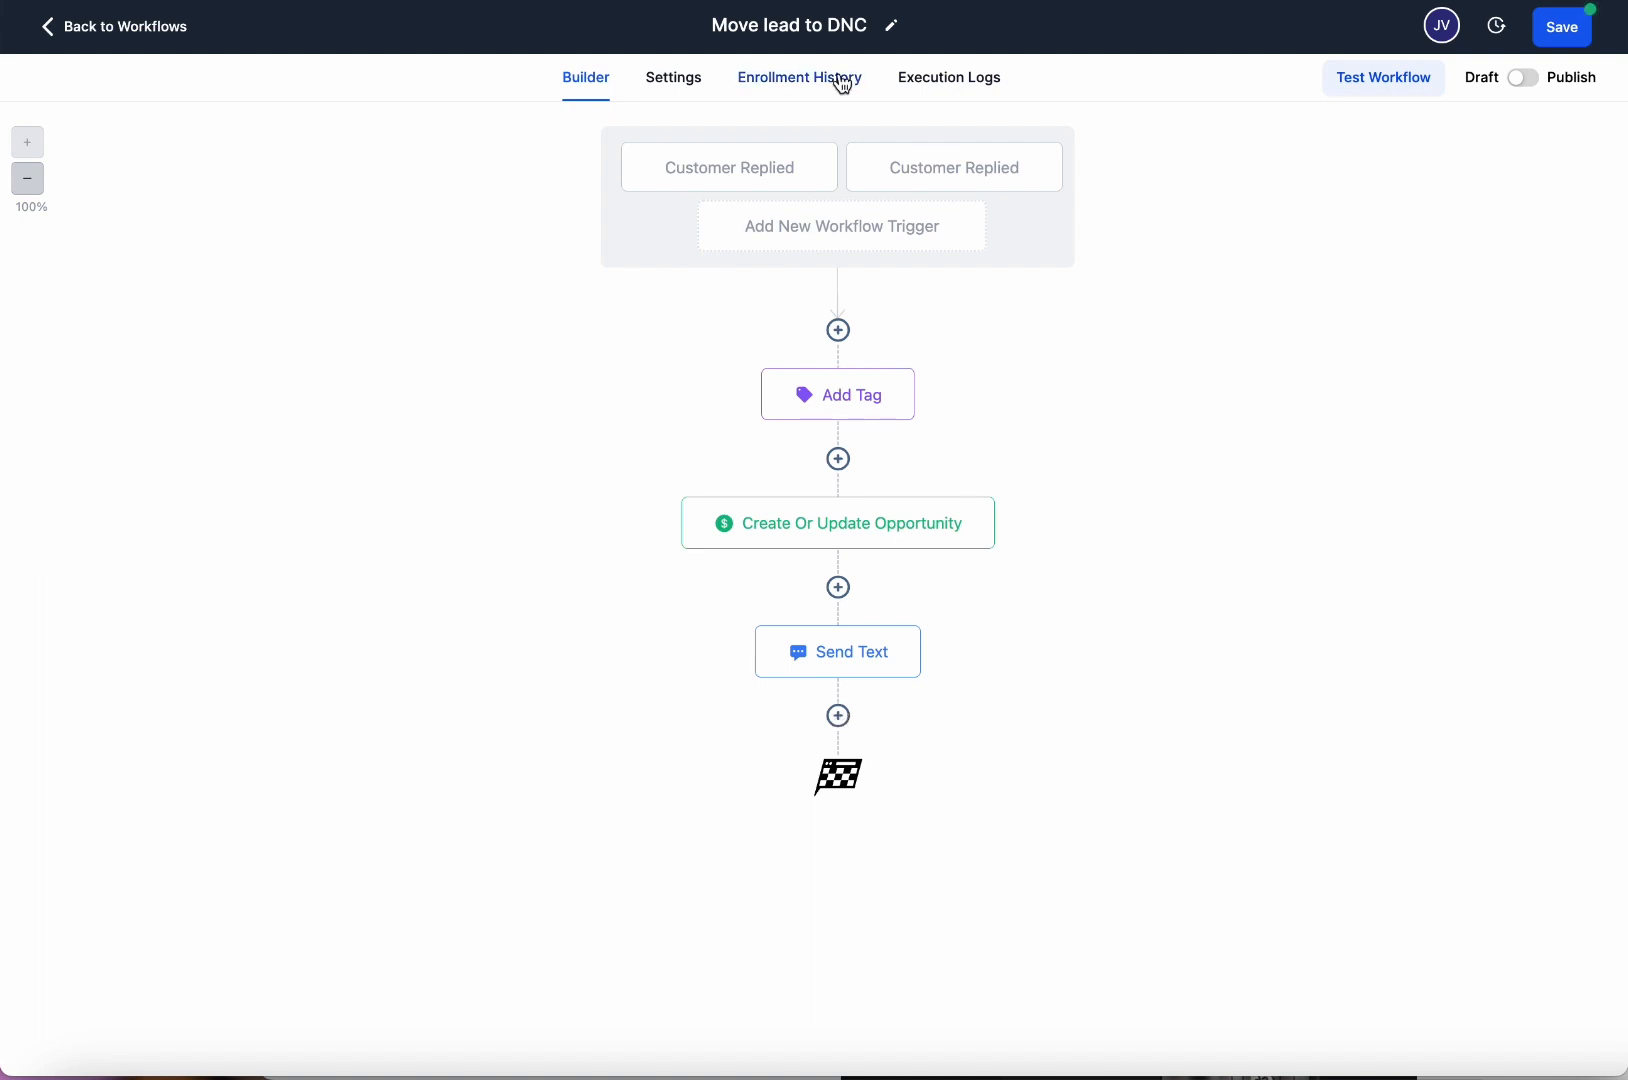
Add an Enable/Disable DND step after Send Text set to 'Enable DND for all channels'.
click(838, 715)
scroll(1302, 630, down, 5)
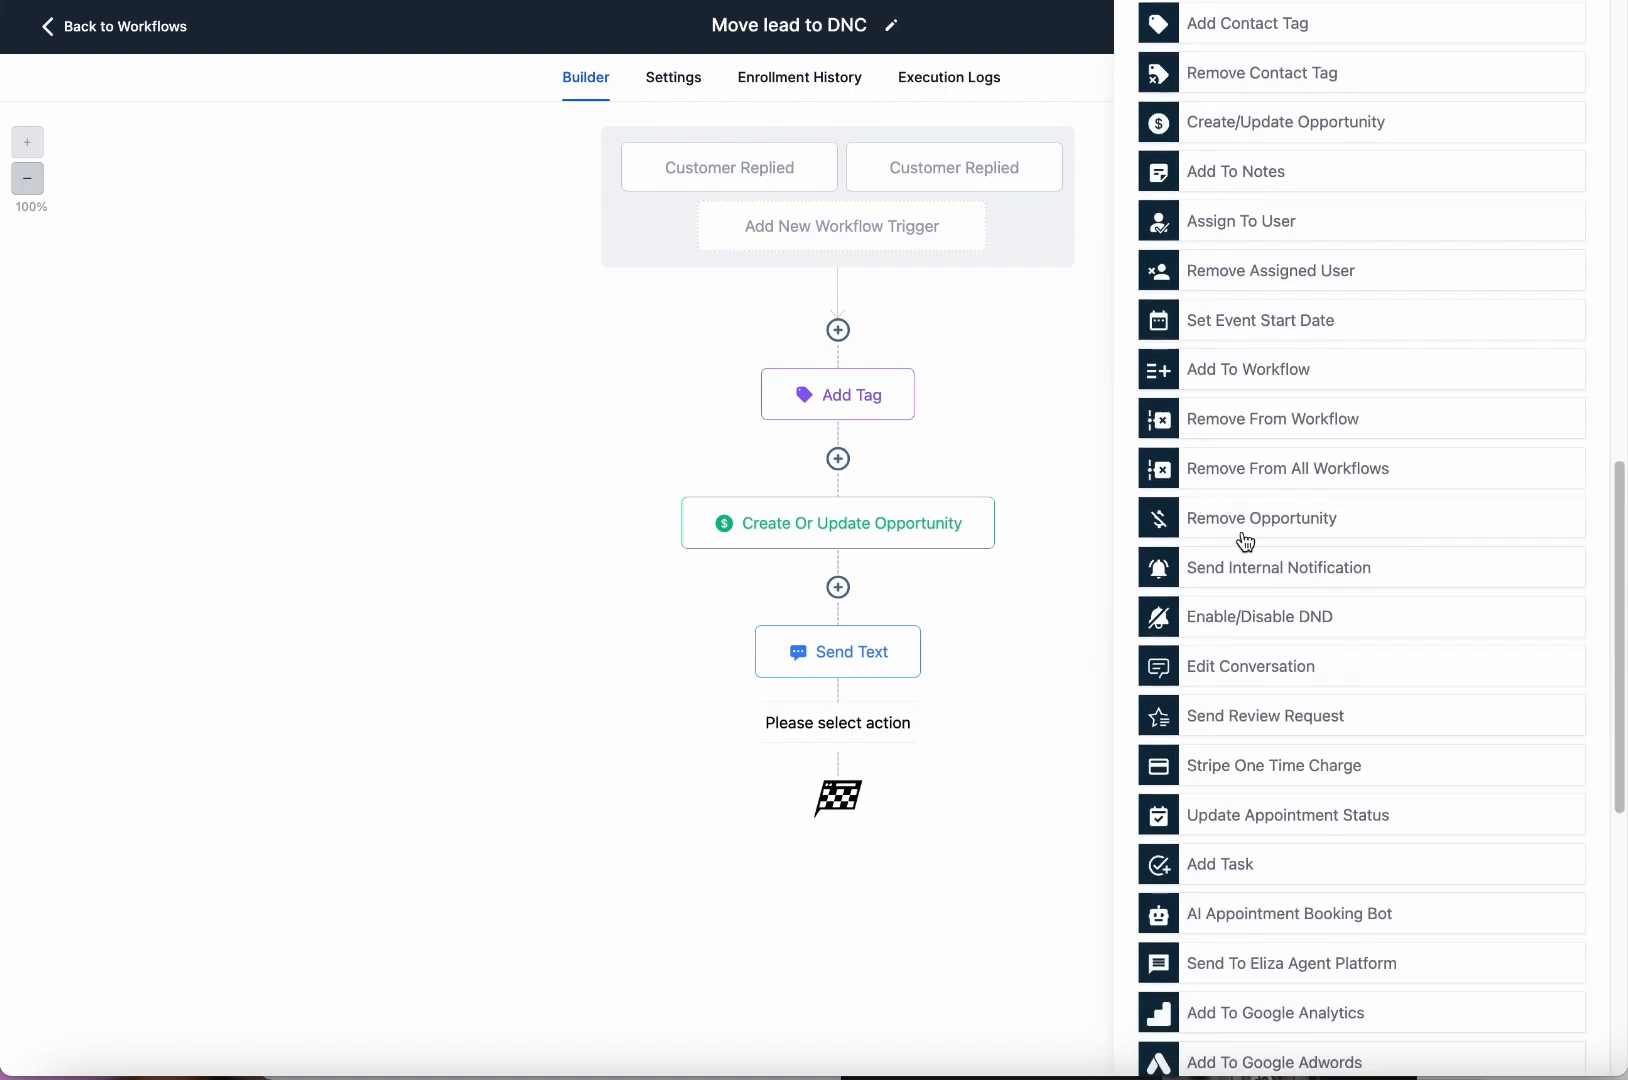
click(1272, 617)
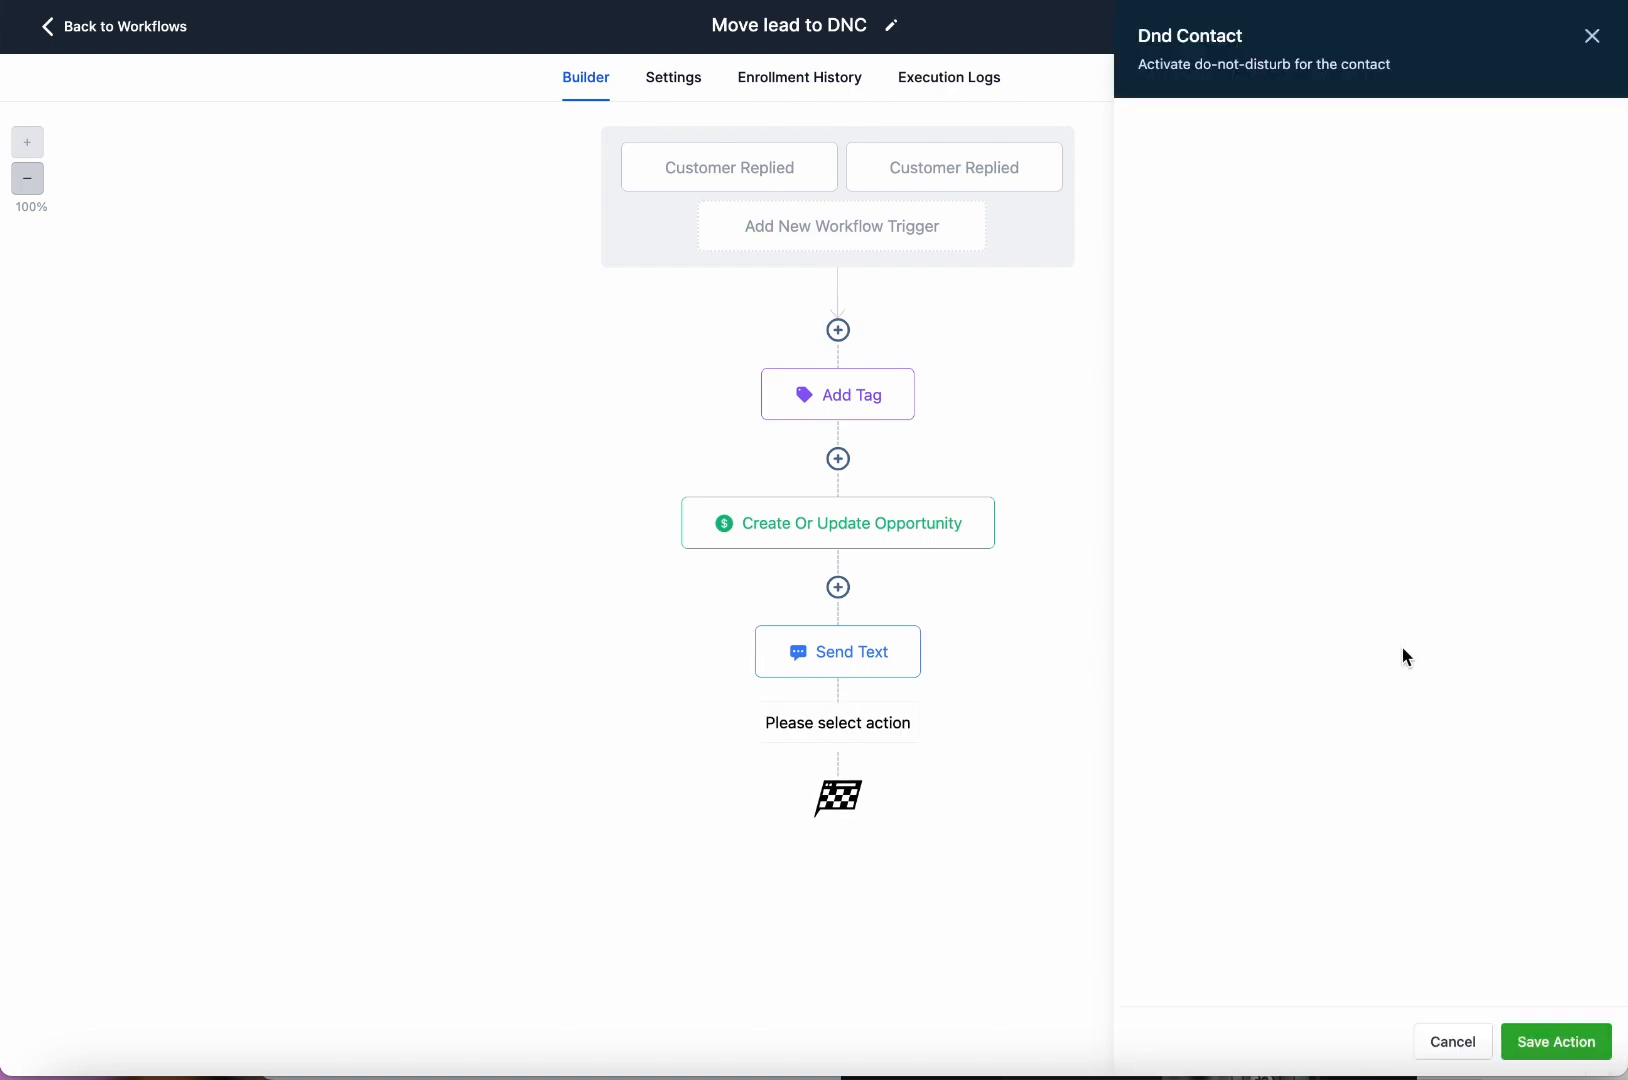
click(1222, 258)
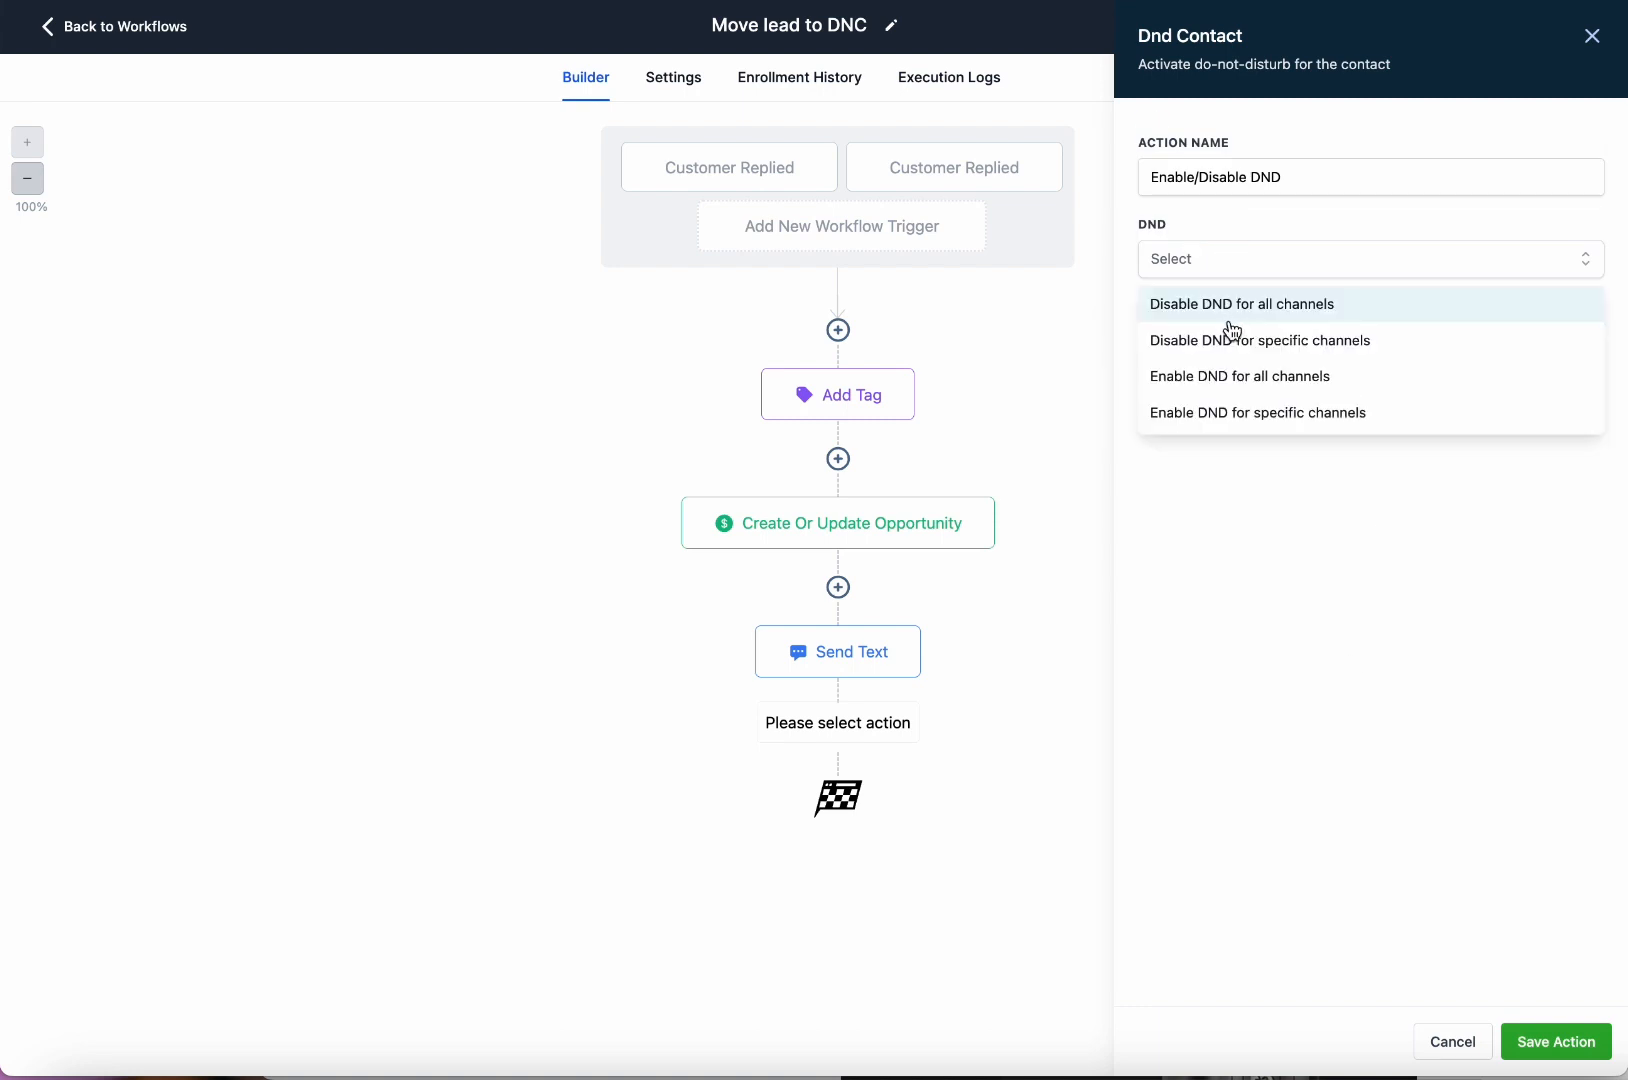
click(1251, 393)
click(1556, 1041)
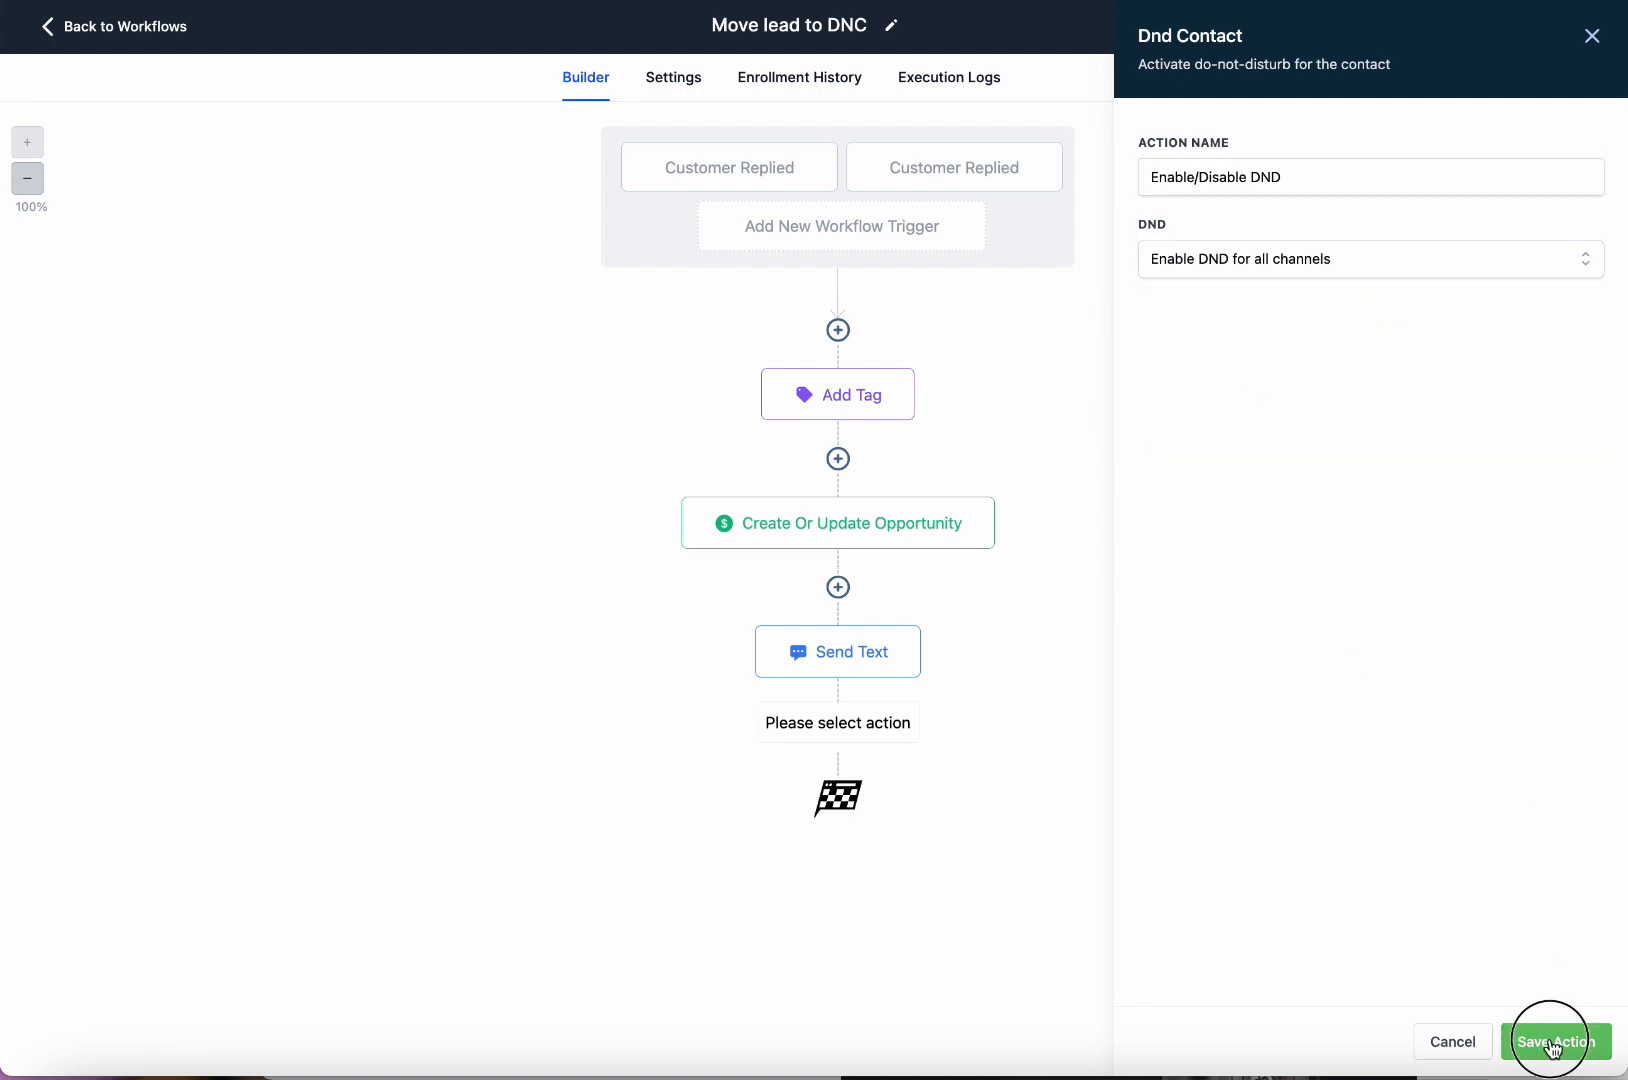
click(843, 846)
scroll(1440, 570, down, 10)
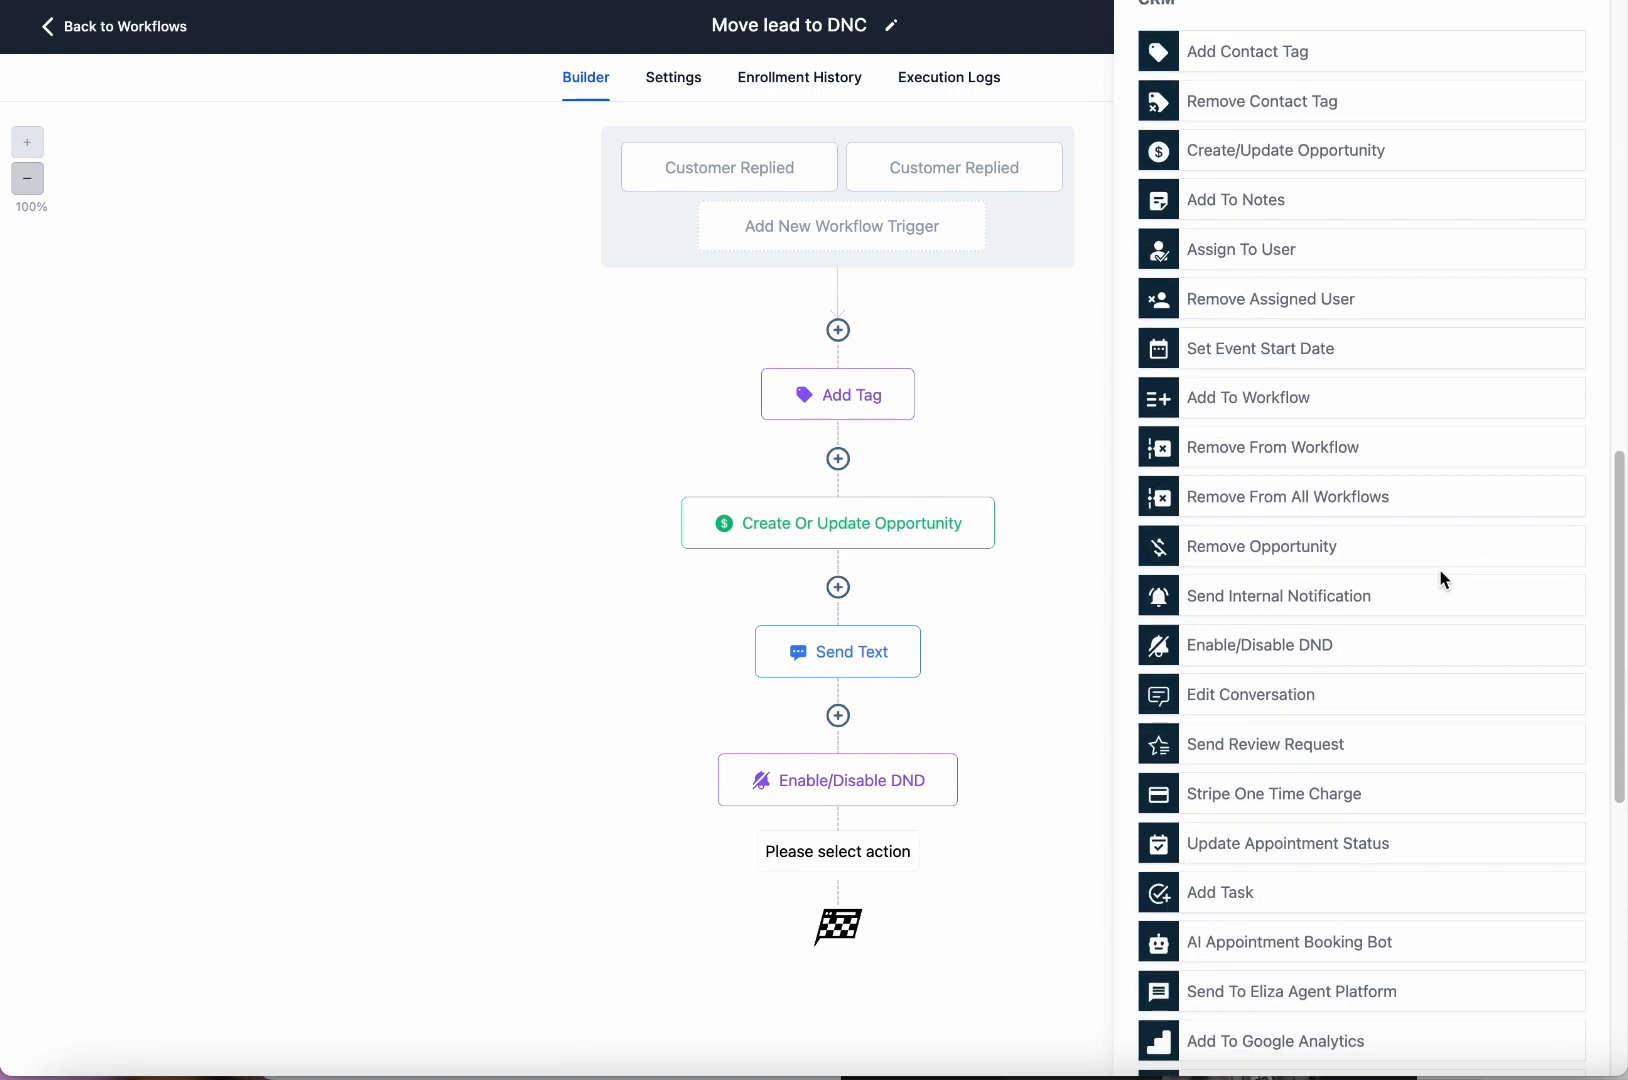
Choose Remove From All Workflows, leaving Include Current Workflow off, and save the step.
click(1324, 499)
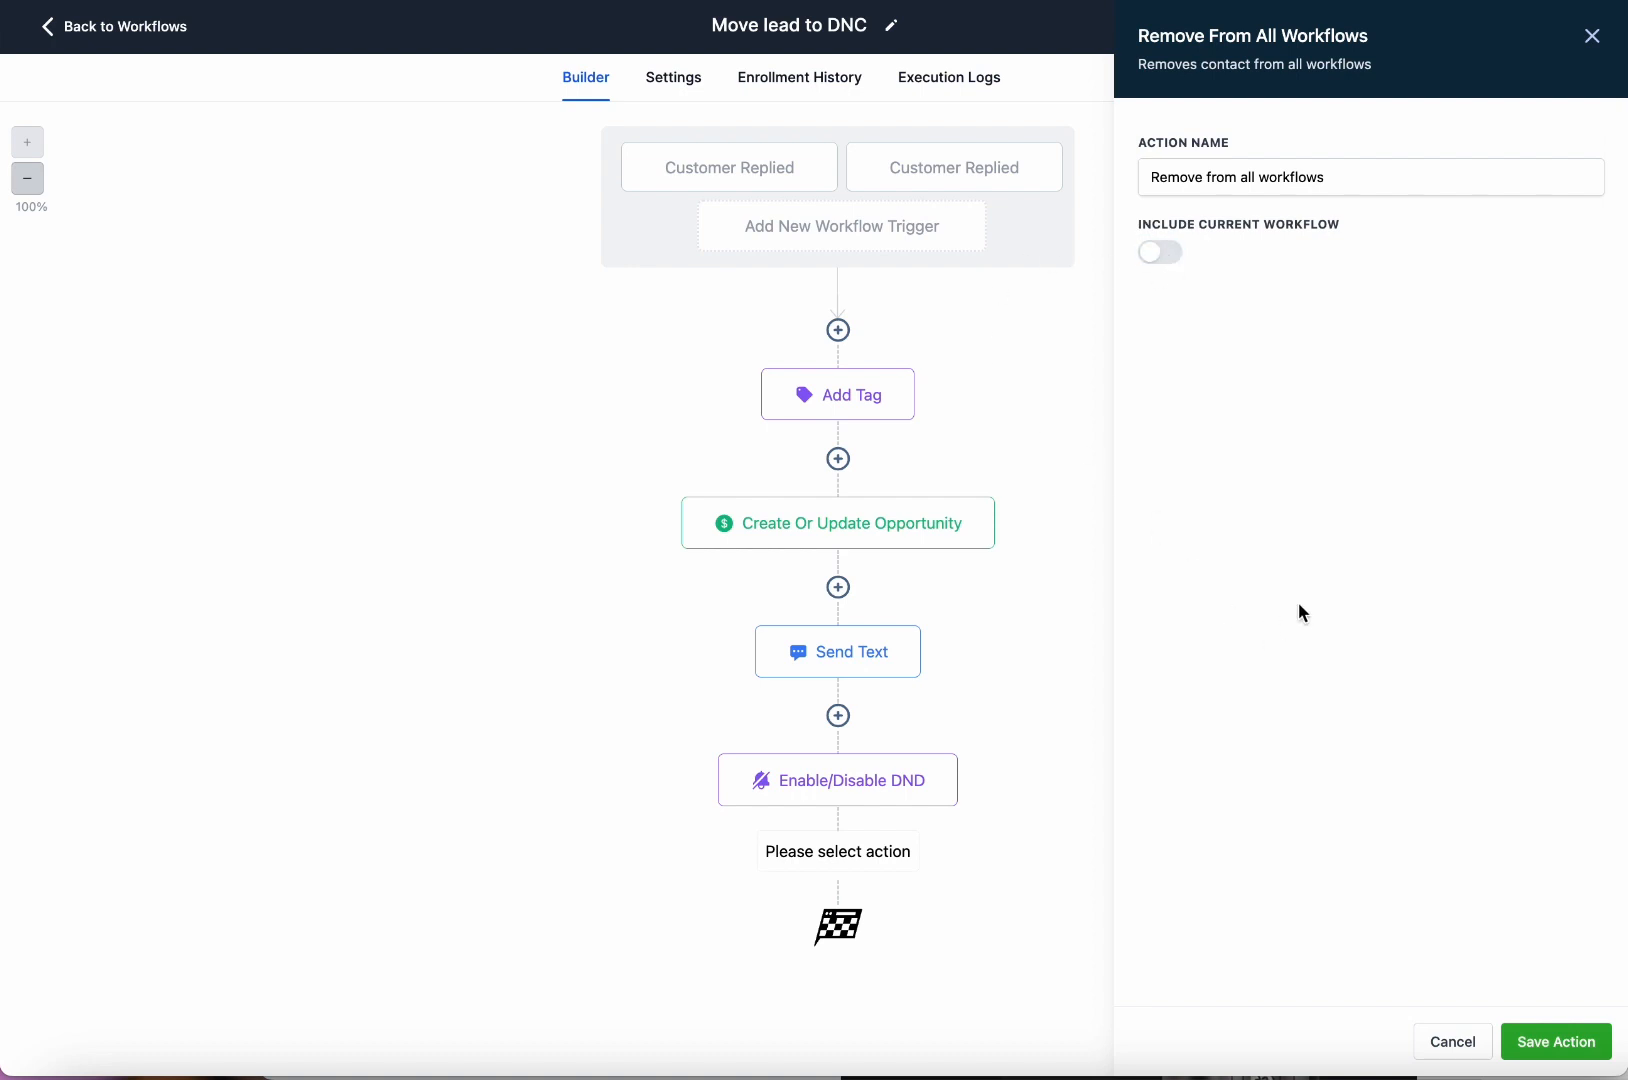
click(1552, 1045)
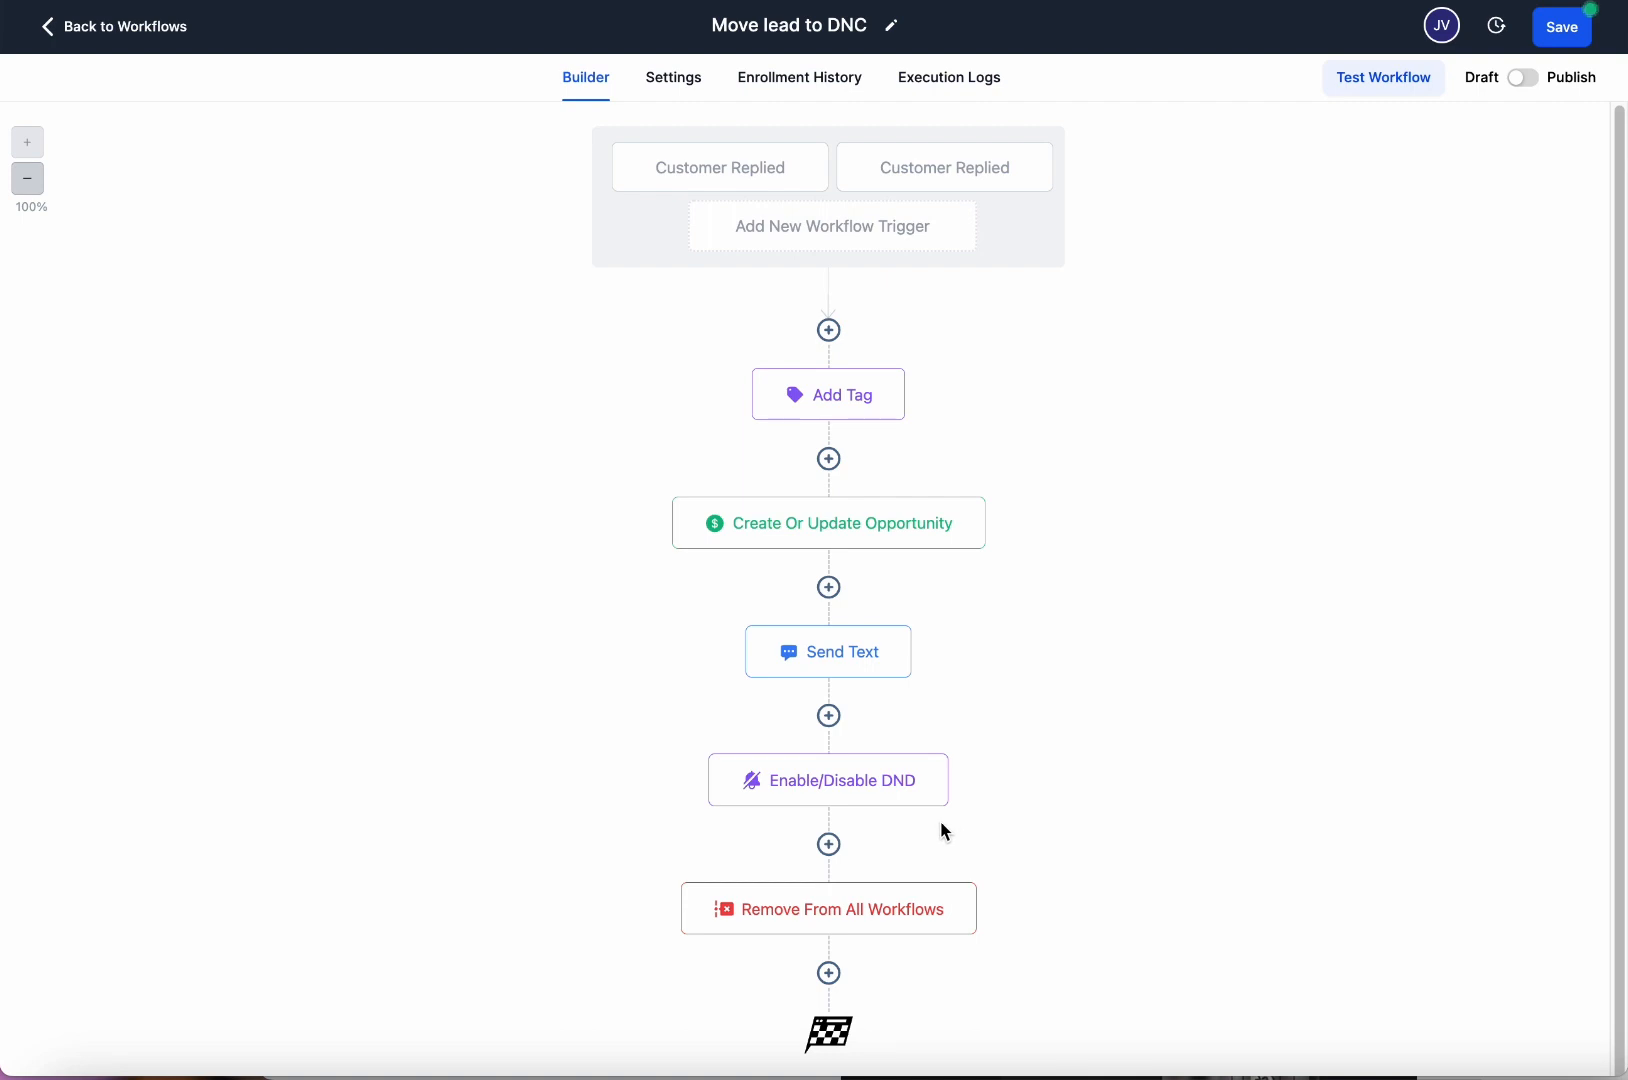
Save 'Move lead to DNC', dismiss the Saved toast, and return to the Workflow List.
click(1561, 33)
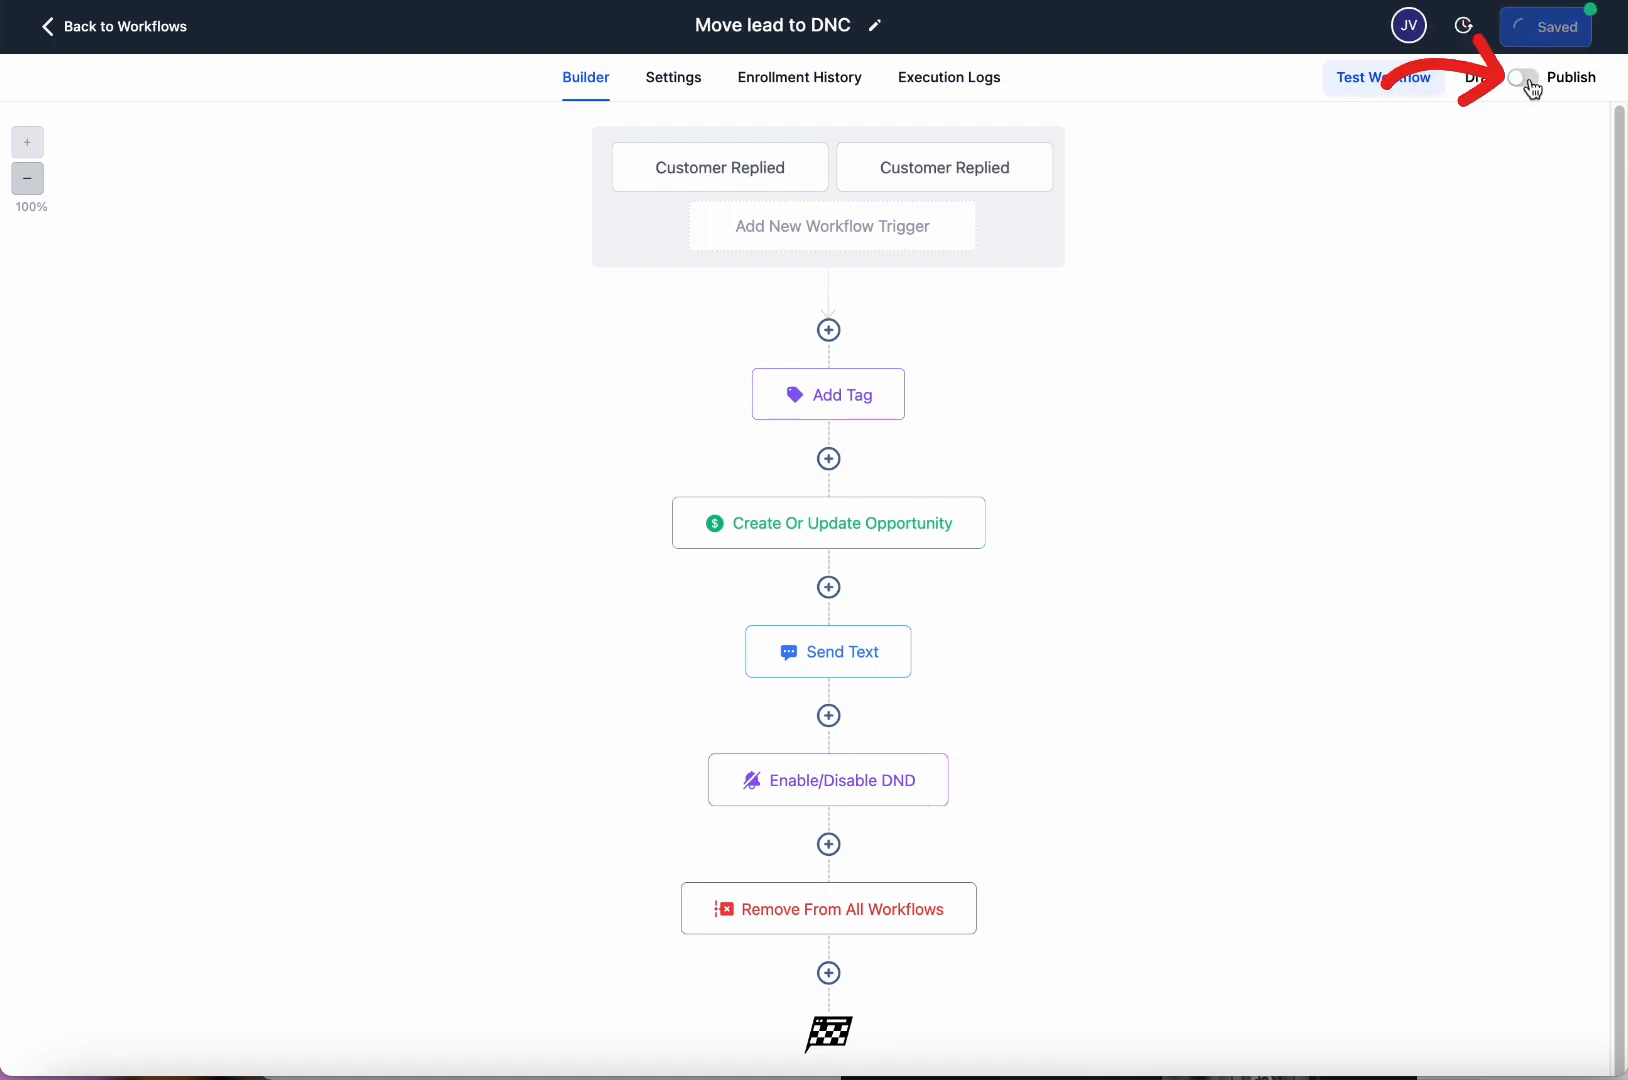
click(1588, 27)
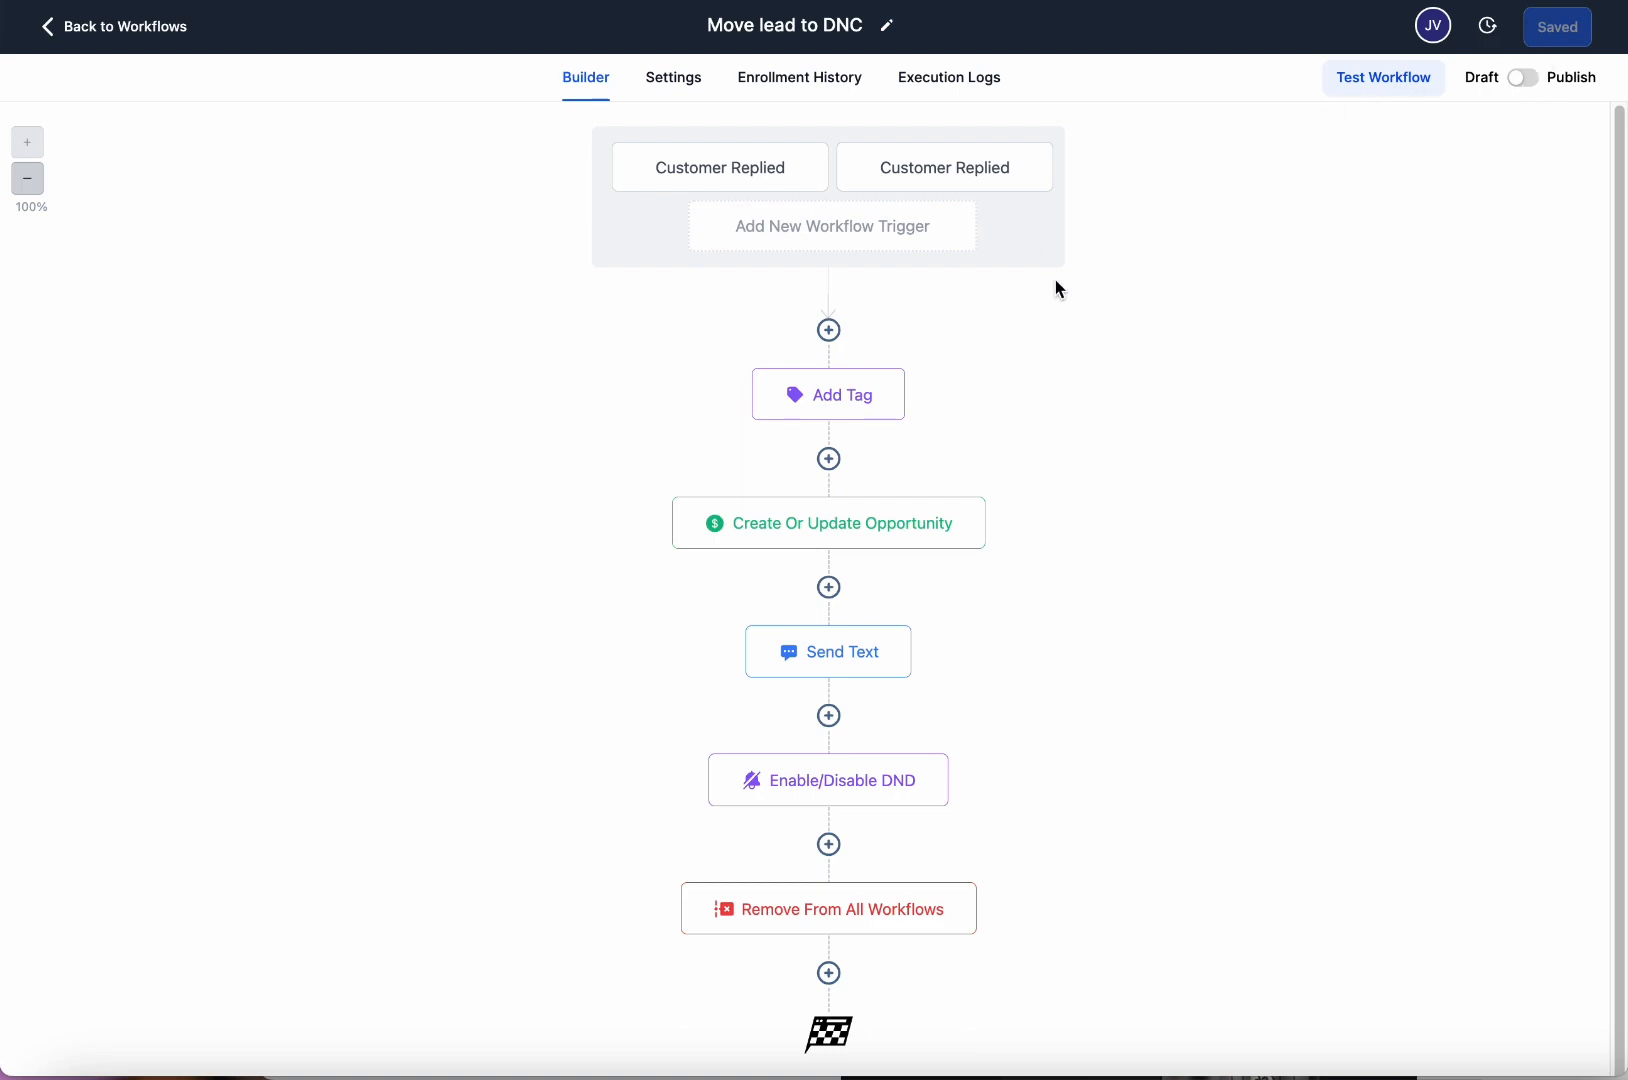
click(124, 28)
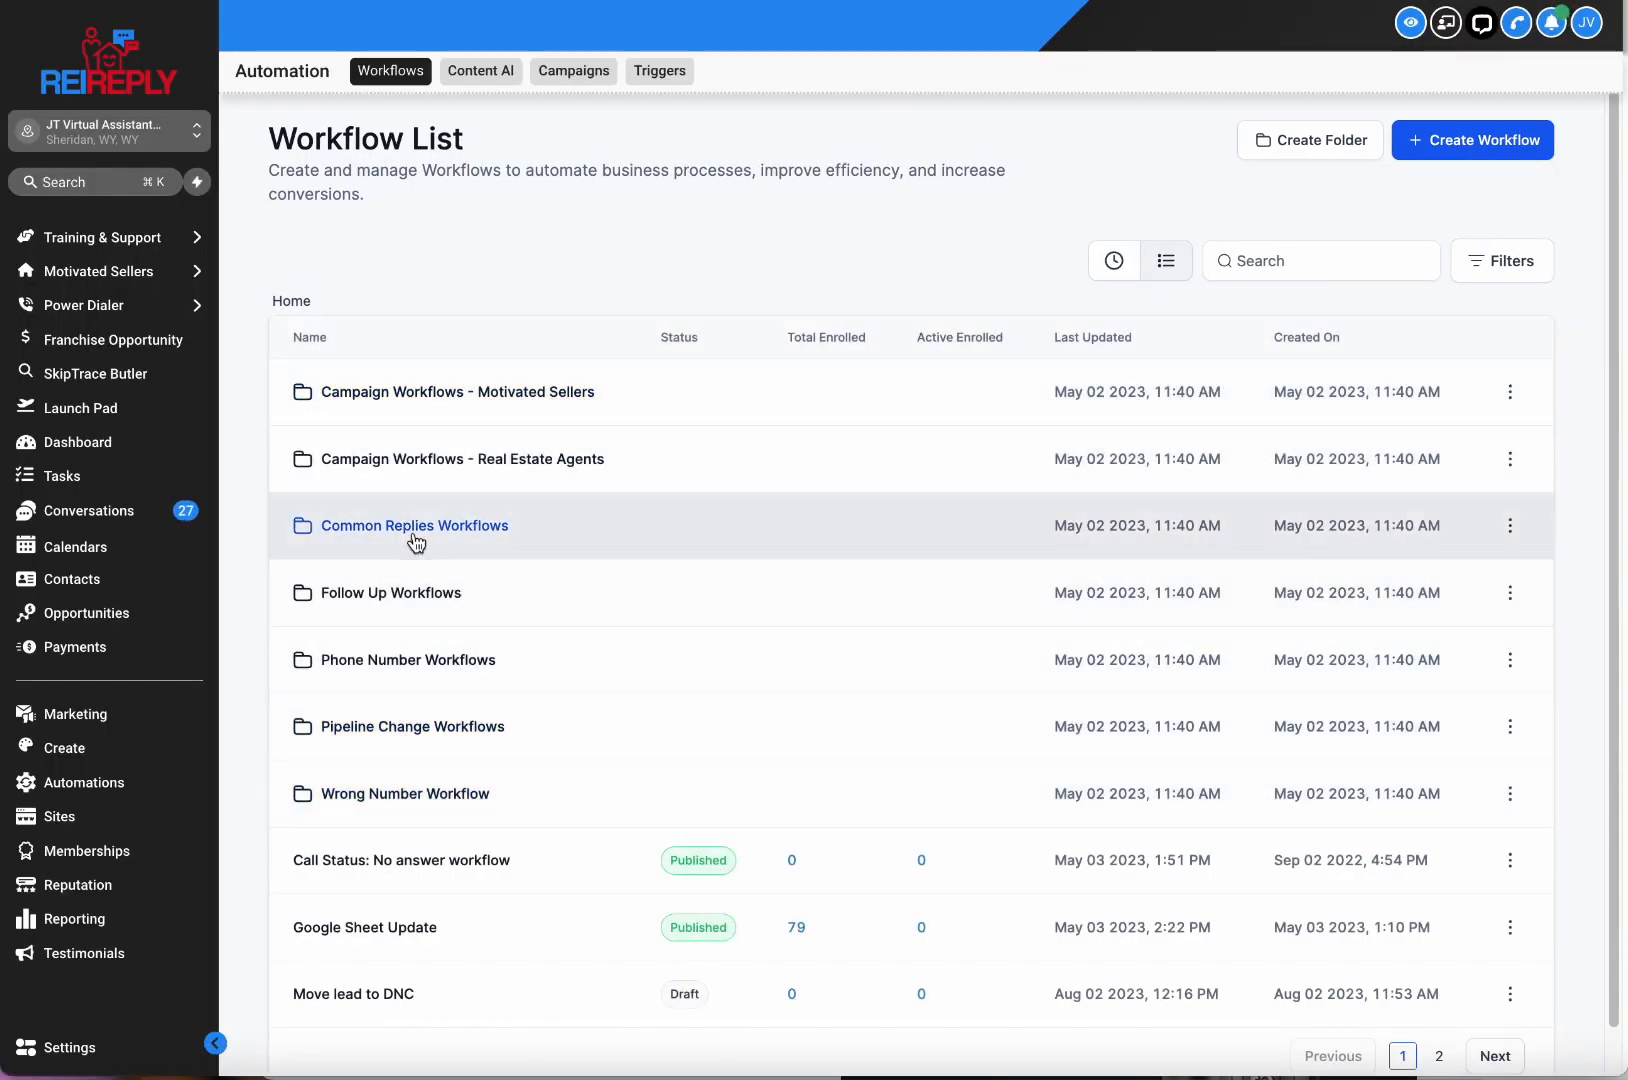
Open 'CUSS- Contains Phrase Move to DNC' inside the Common Replies Workflows folder.
click(424, 527)
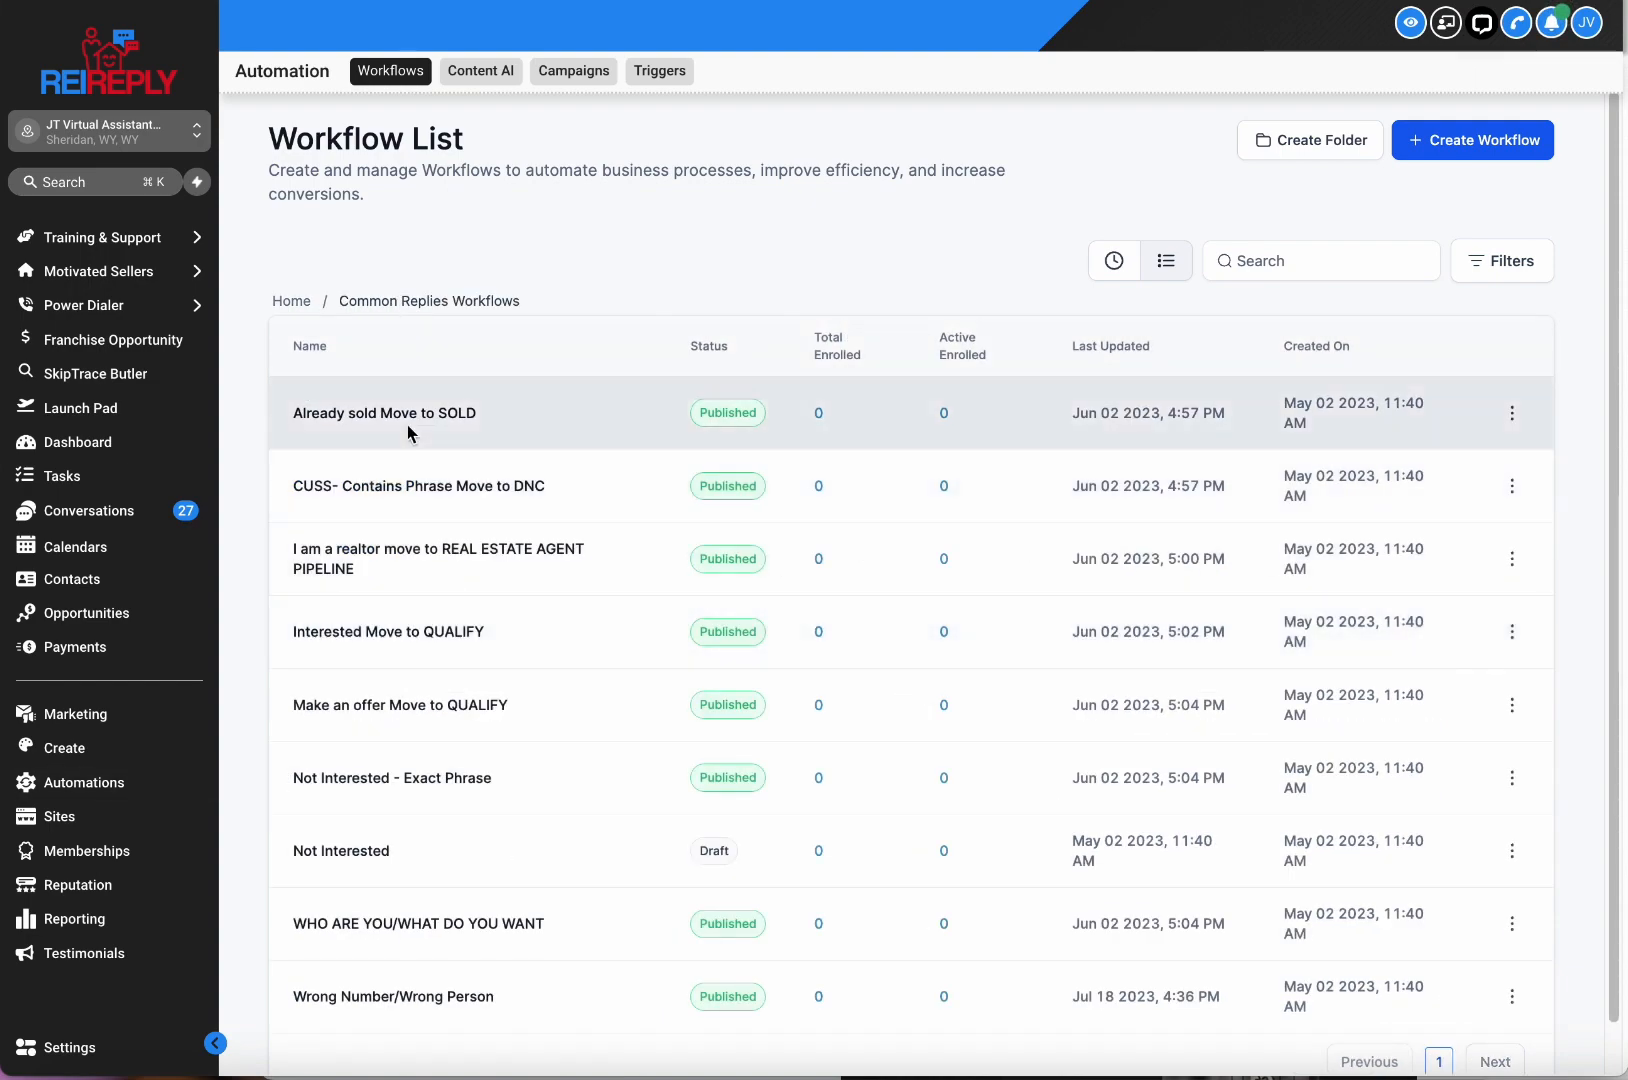
click(540, 484)
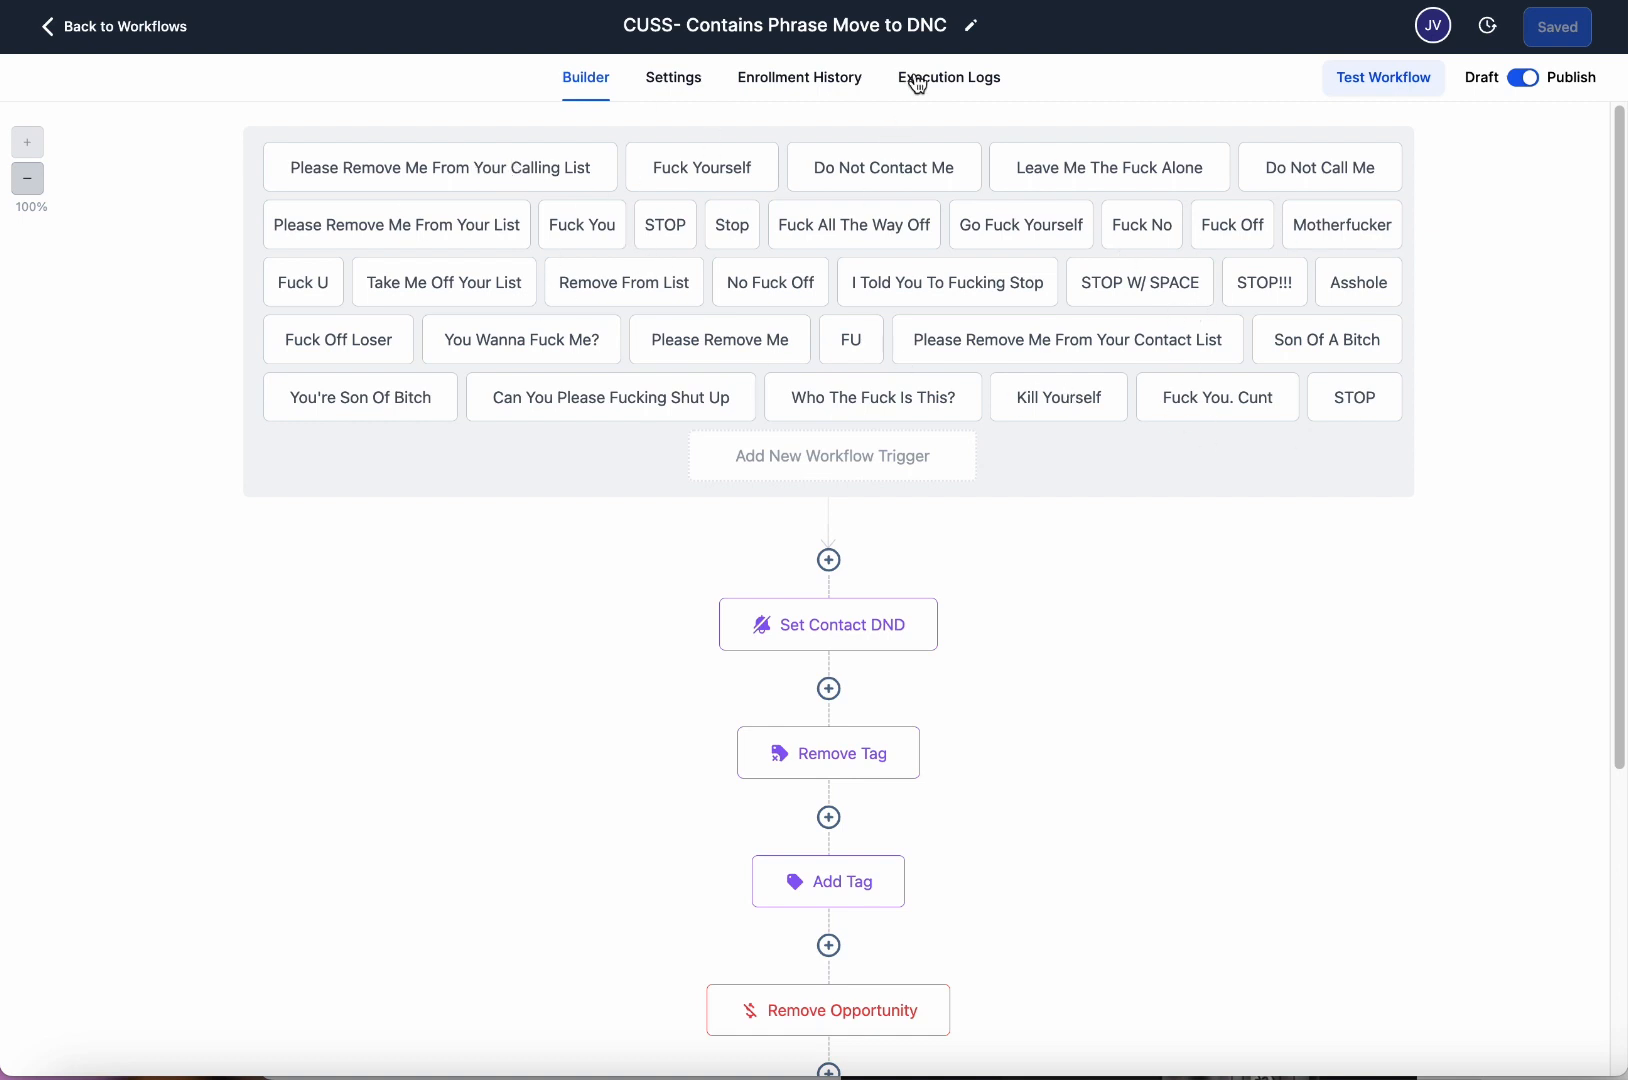
Check the Remove Tag and Add Tag steps, ending on the Remove Contact Tag panel's 22 tags.
mouse_move(873, 450)
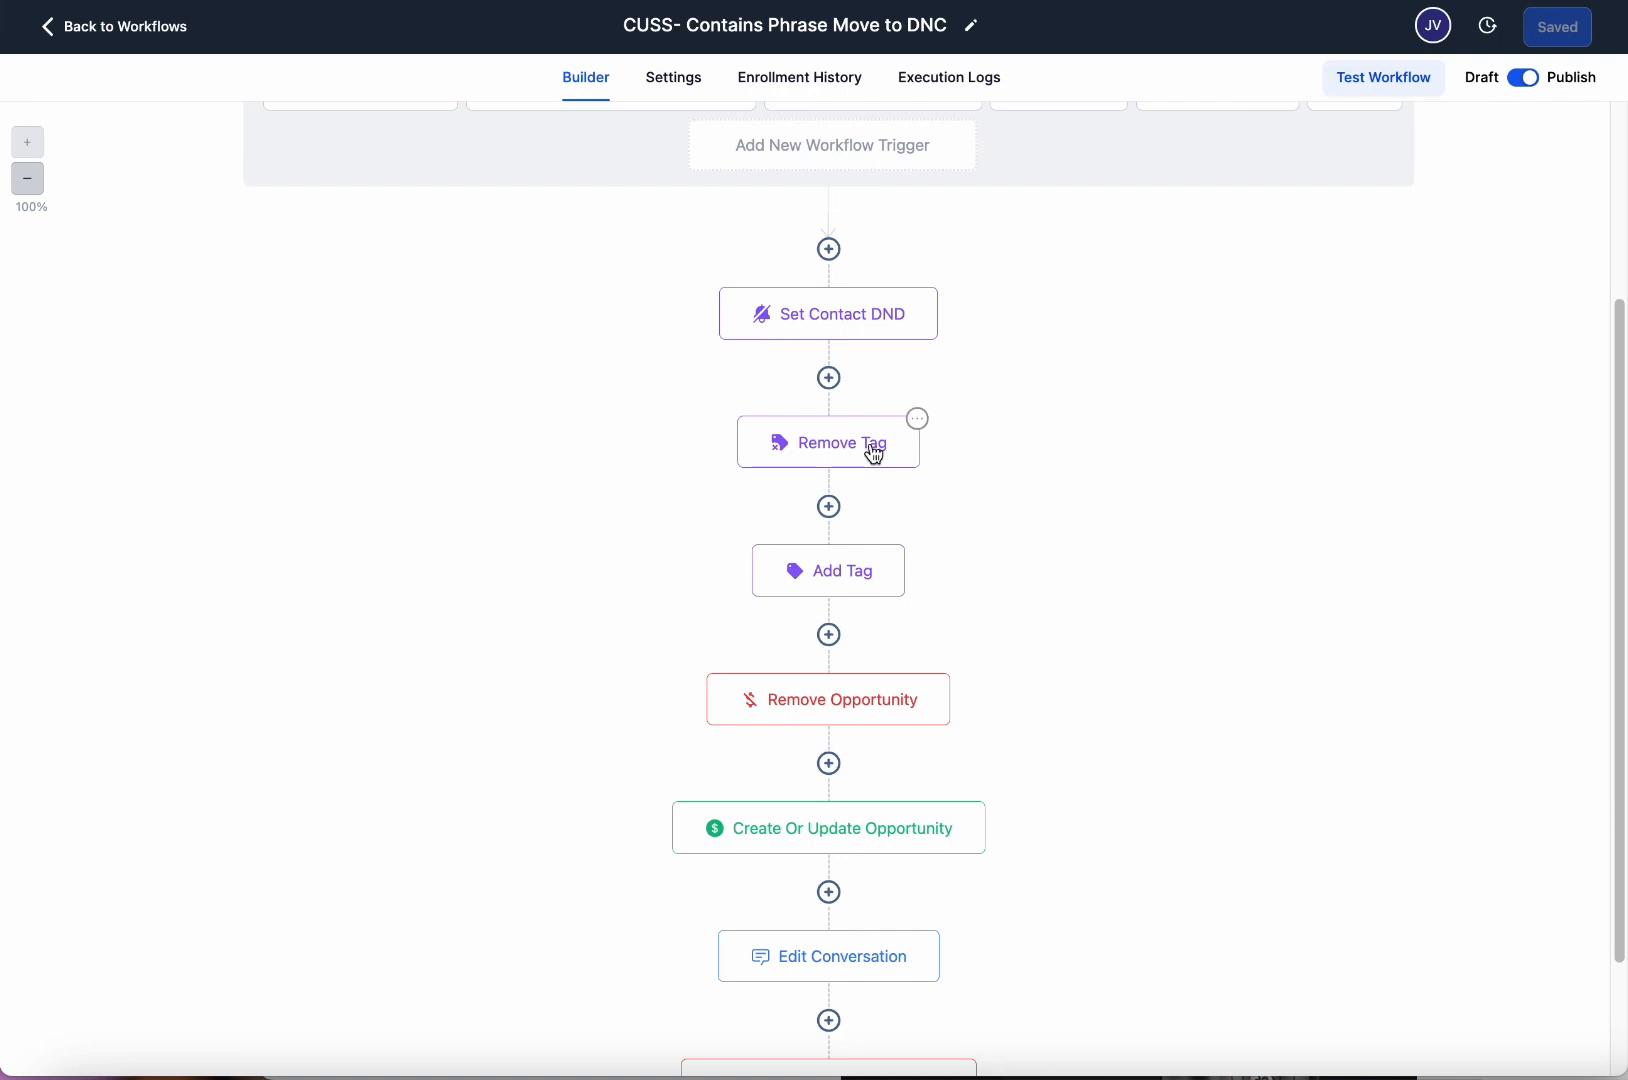
click(793, 463)
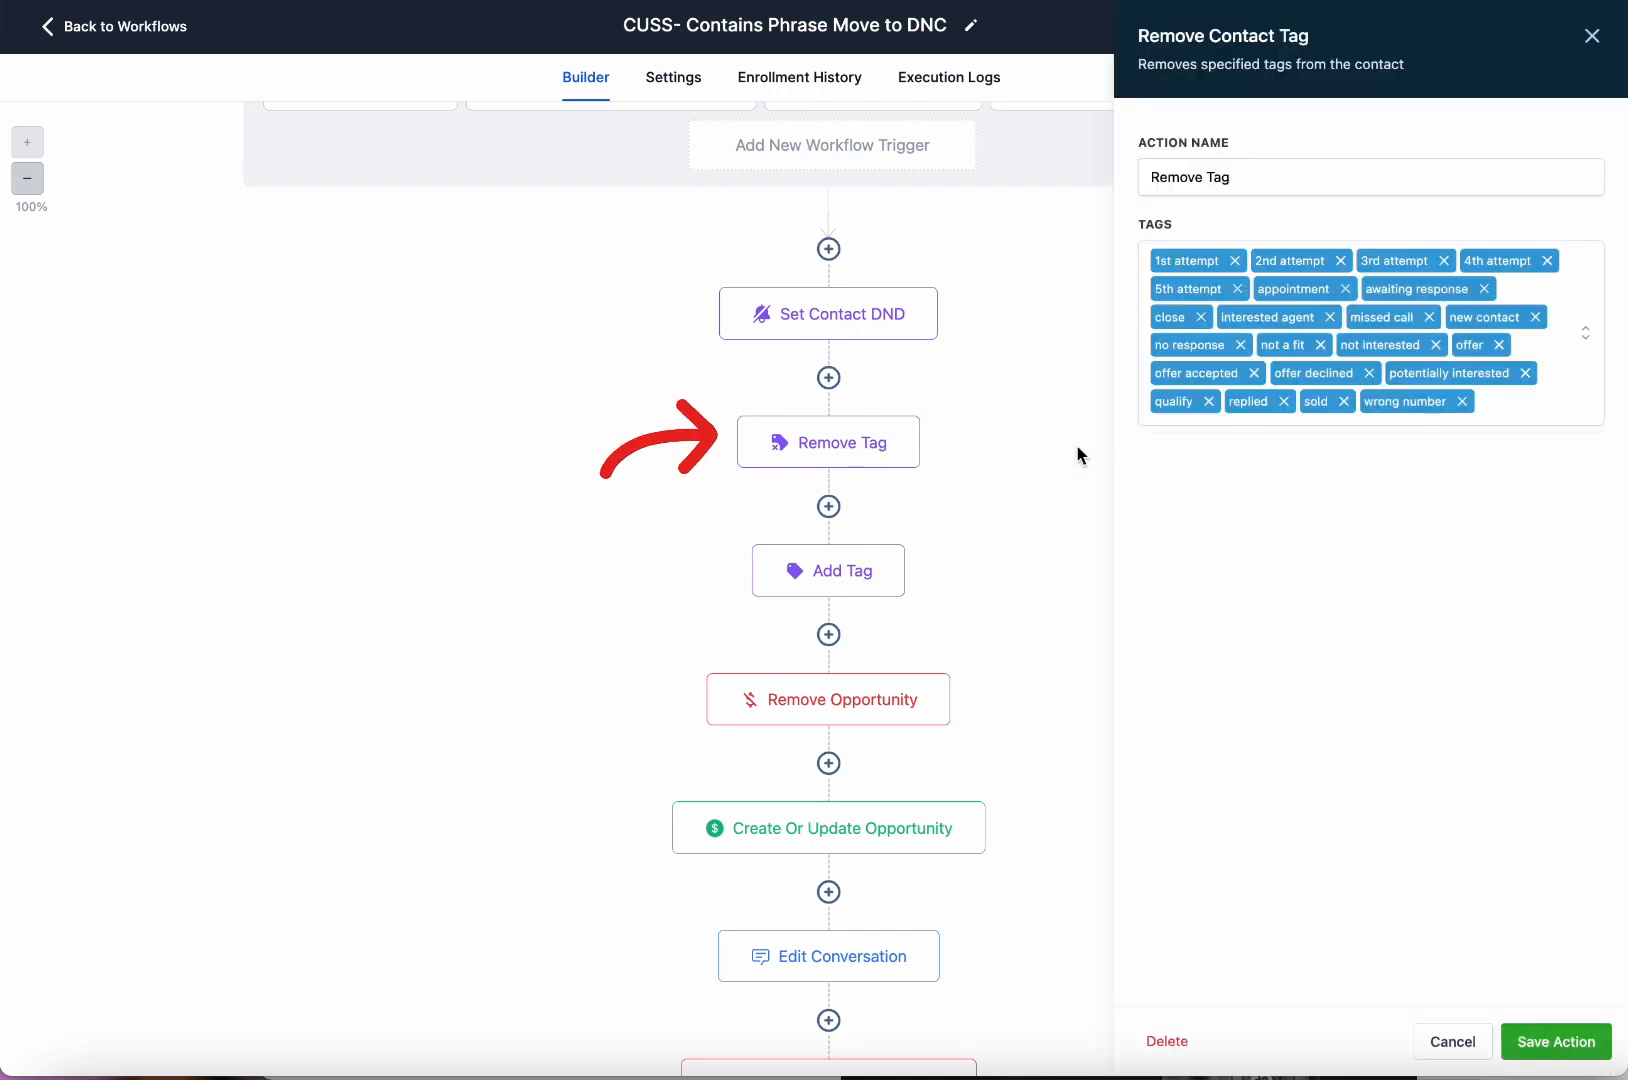
mouse_move(872, 333)
click(866, 588)
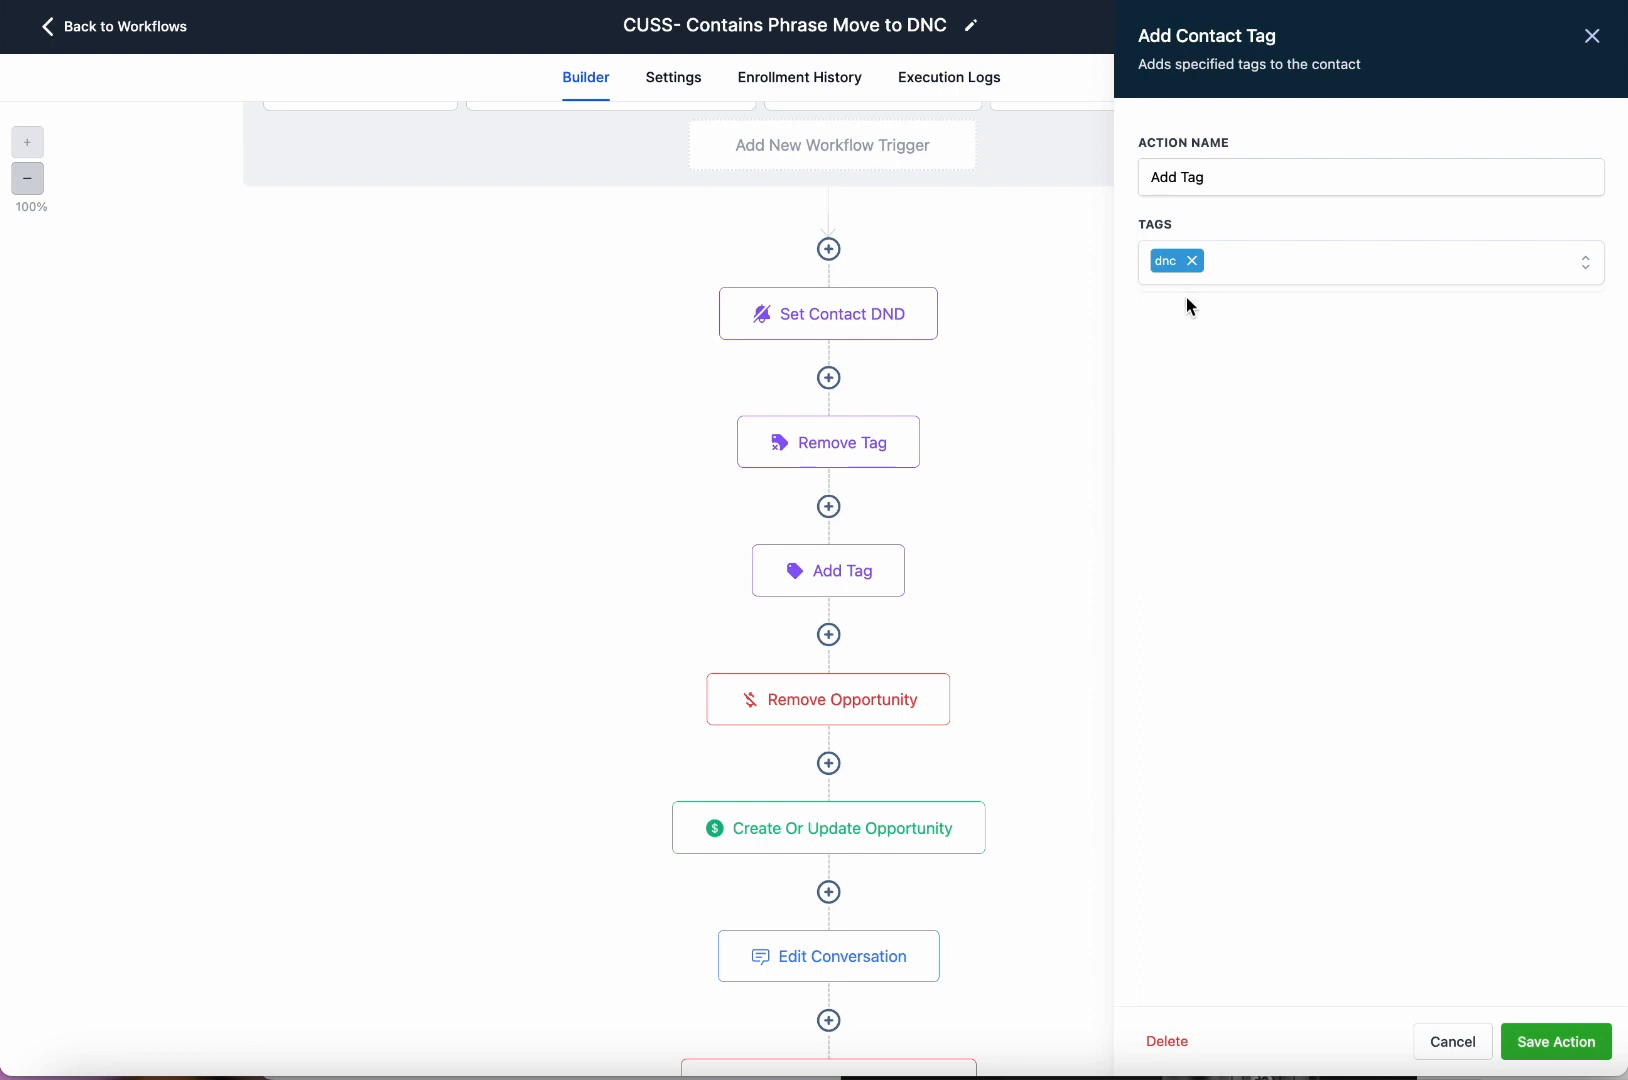
click(867, 460)
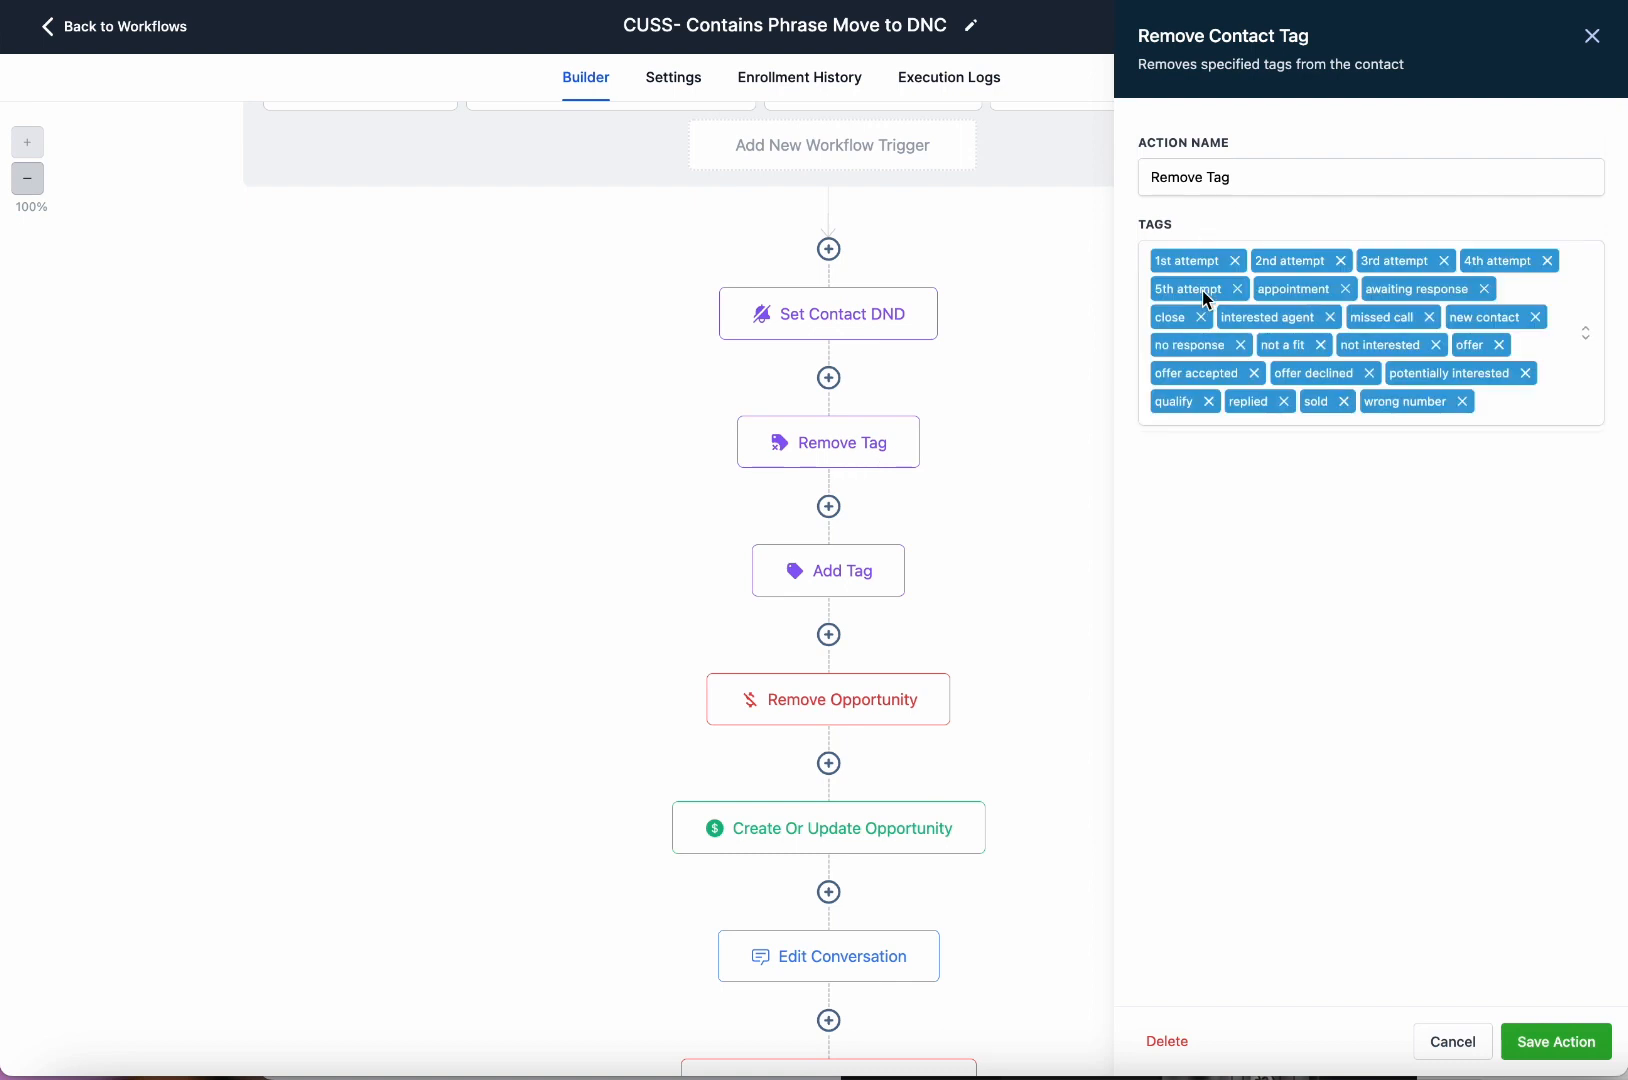
scroll(908, 327, up, 3)
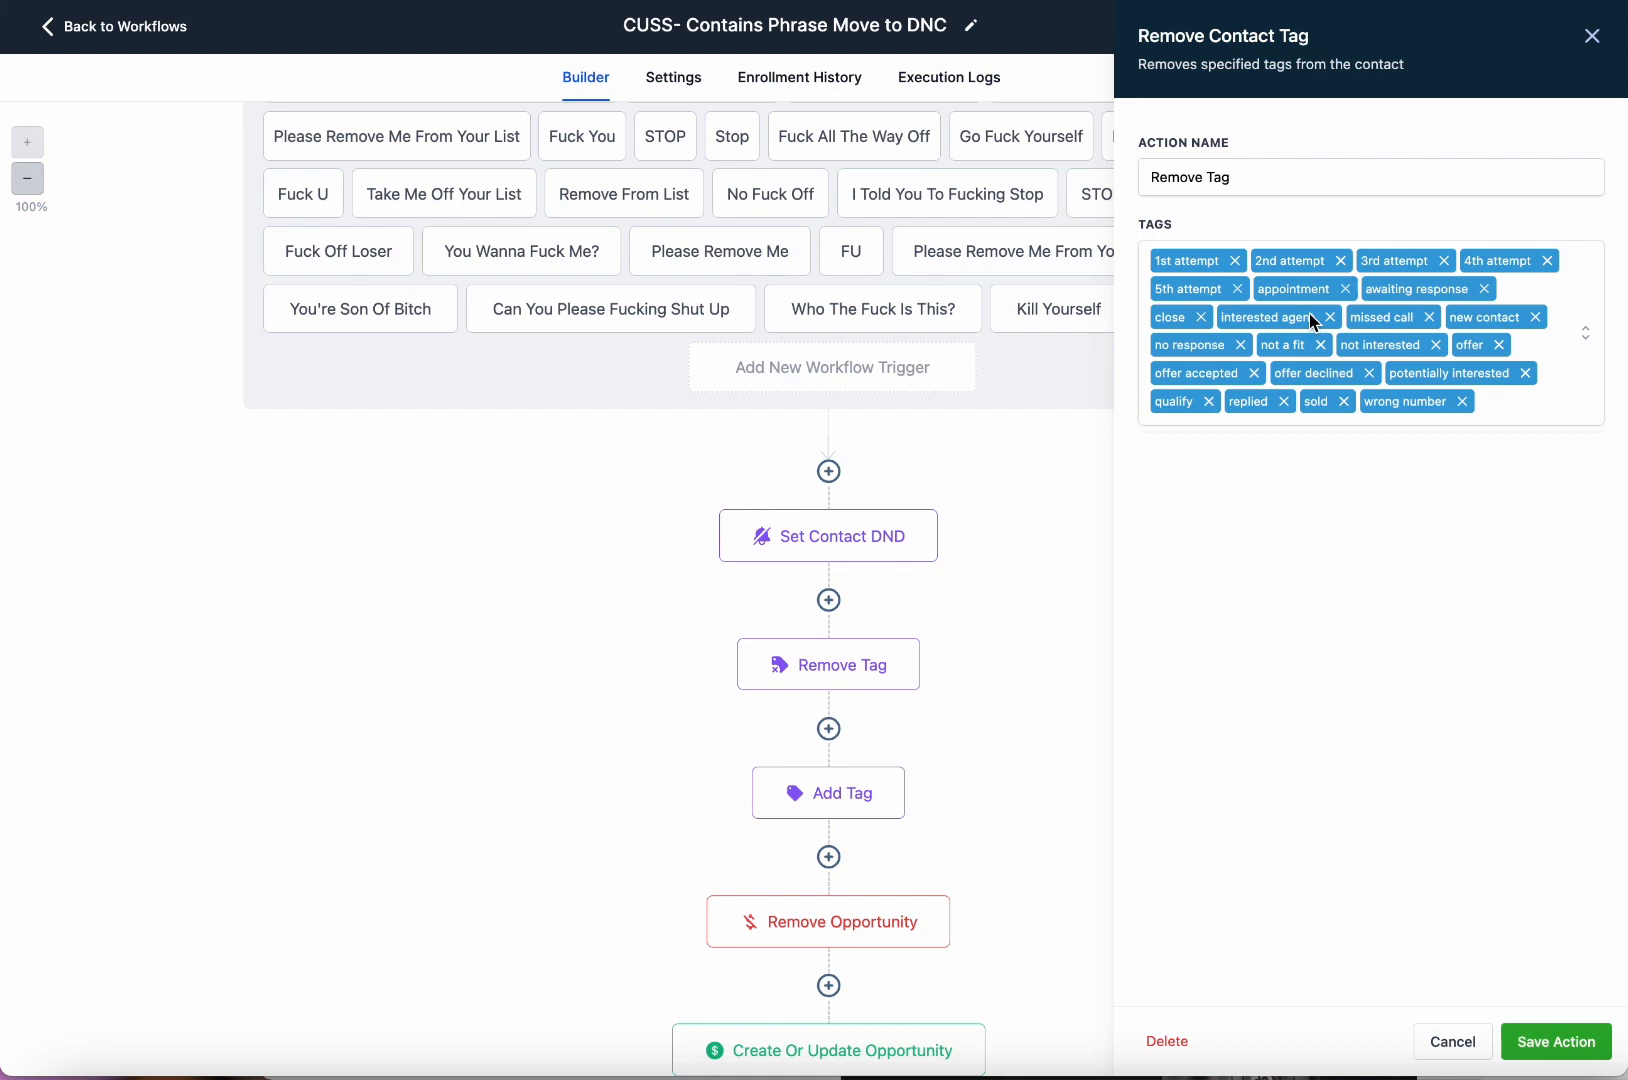
Browse the removed-tags list, check the Add Tag step's 'dnc' tag, and close the settings panel.
click(1233, 352)
click(1573, 418)
click(1220, 264)
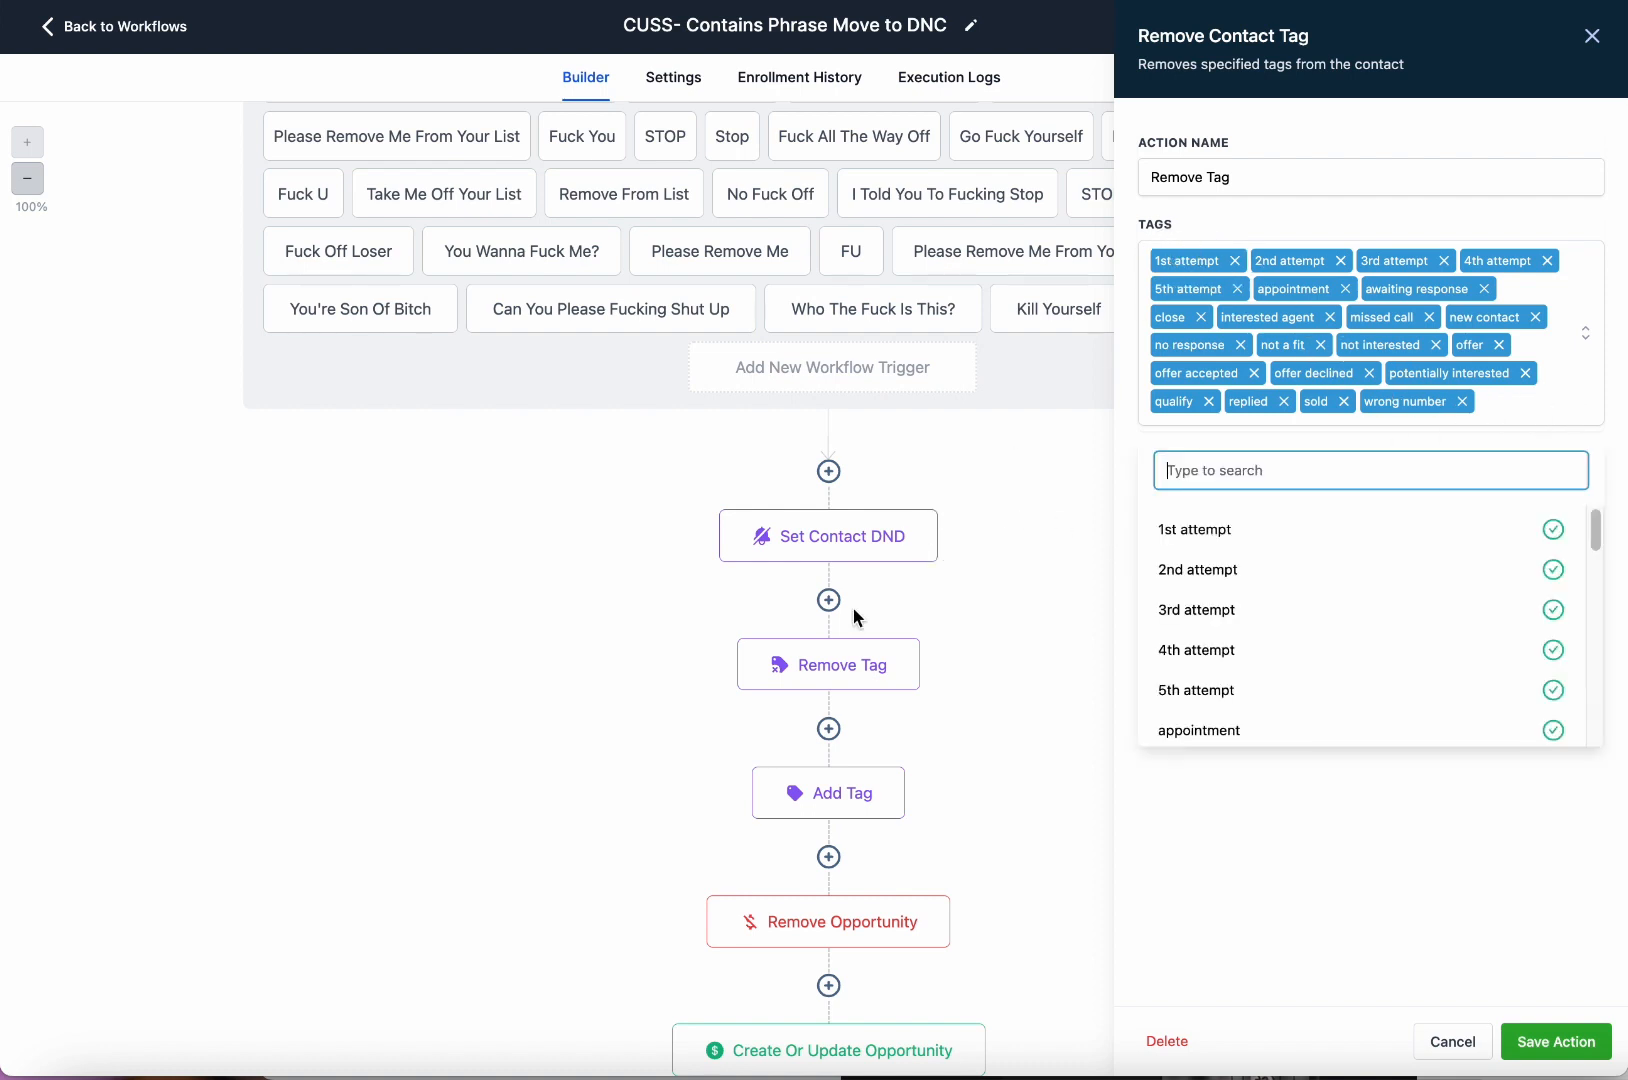
click(1476, 868)
scroll(1000, 775, down, 2)
click(864, 660)
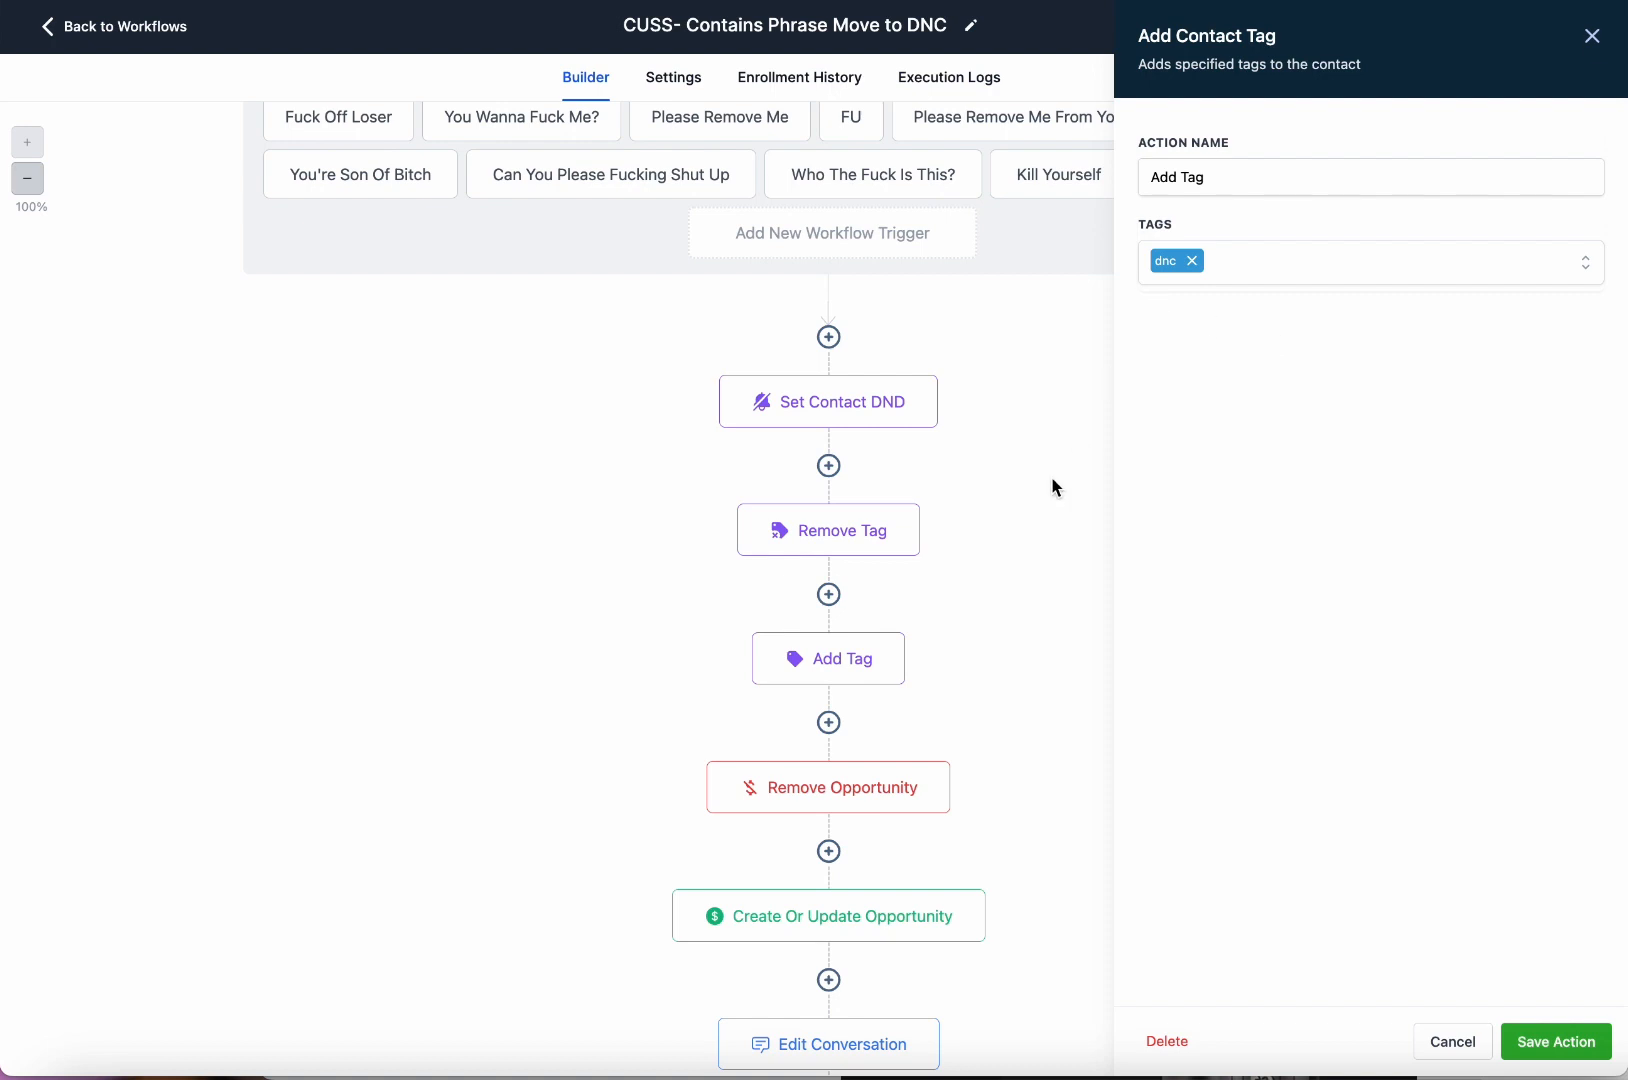
click(1594, 40)
scroll(912, 566, down, 4)
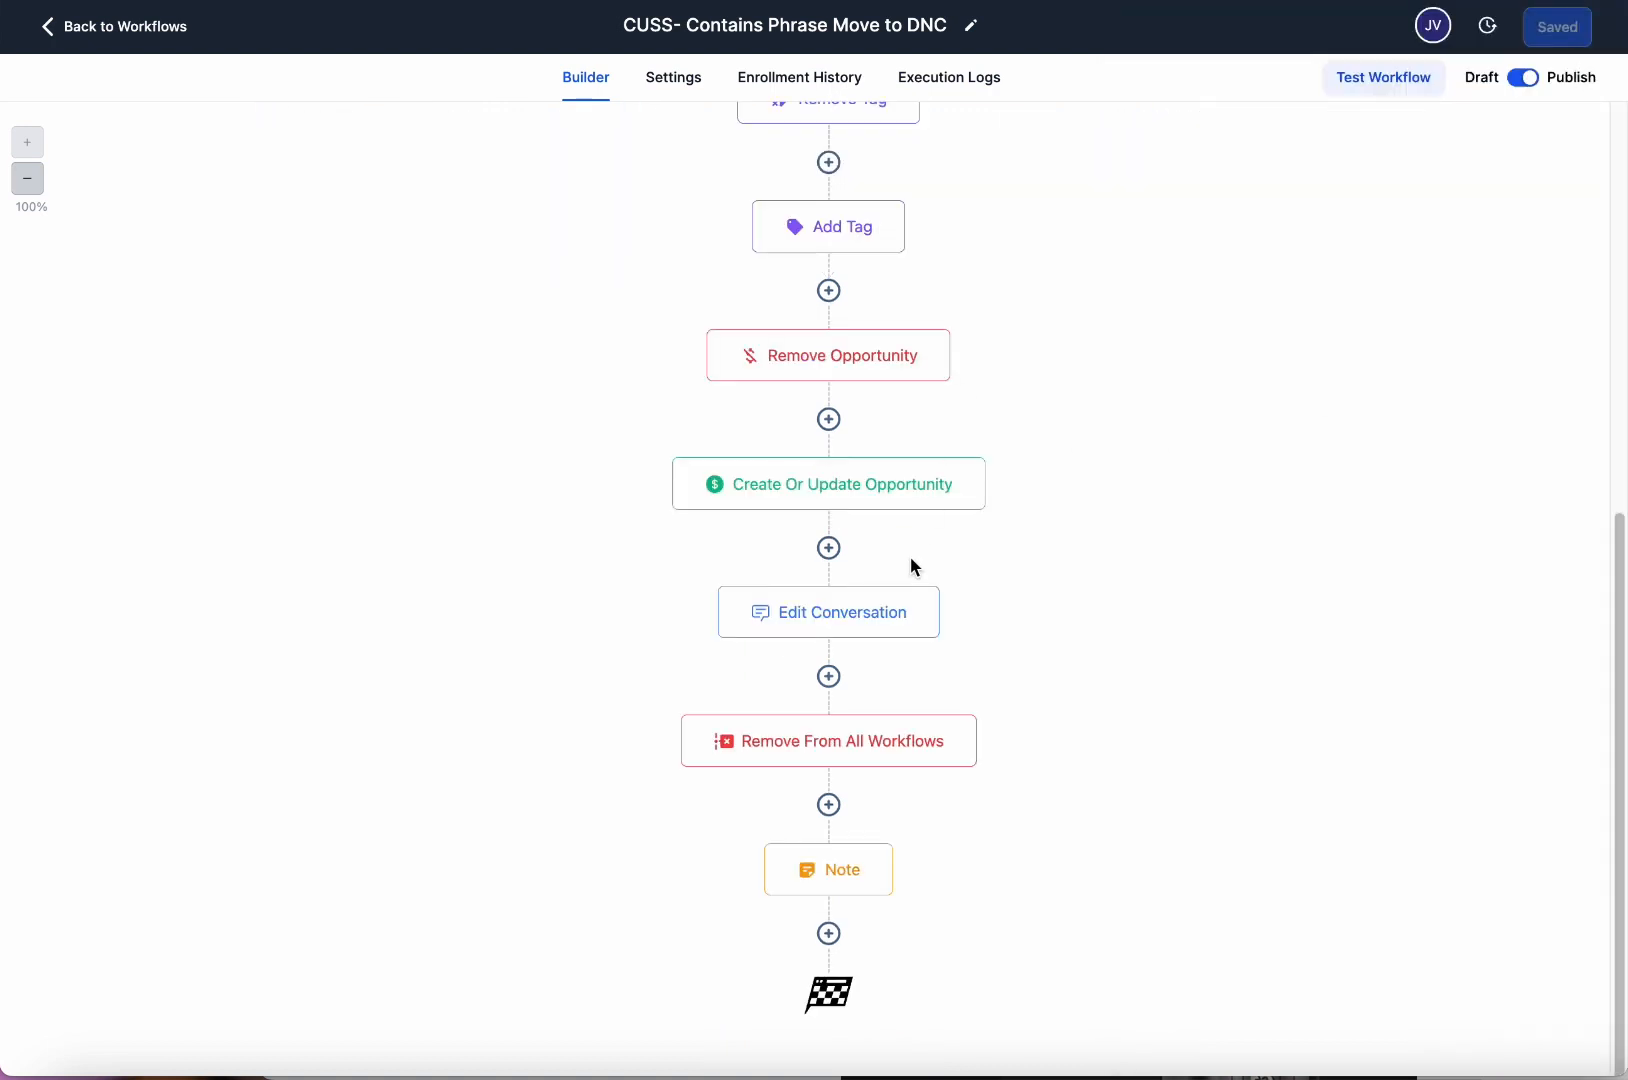
Review the Edit Conversation step's settings, then close them.
scroll(941, 565, up, 2)
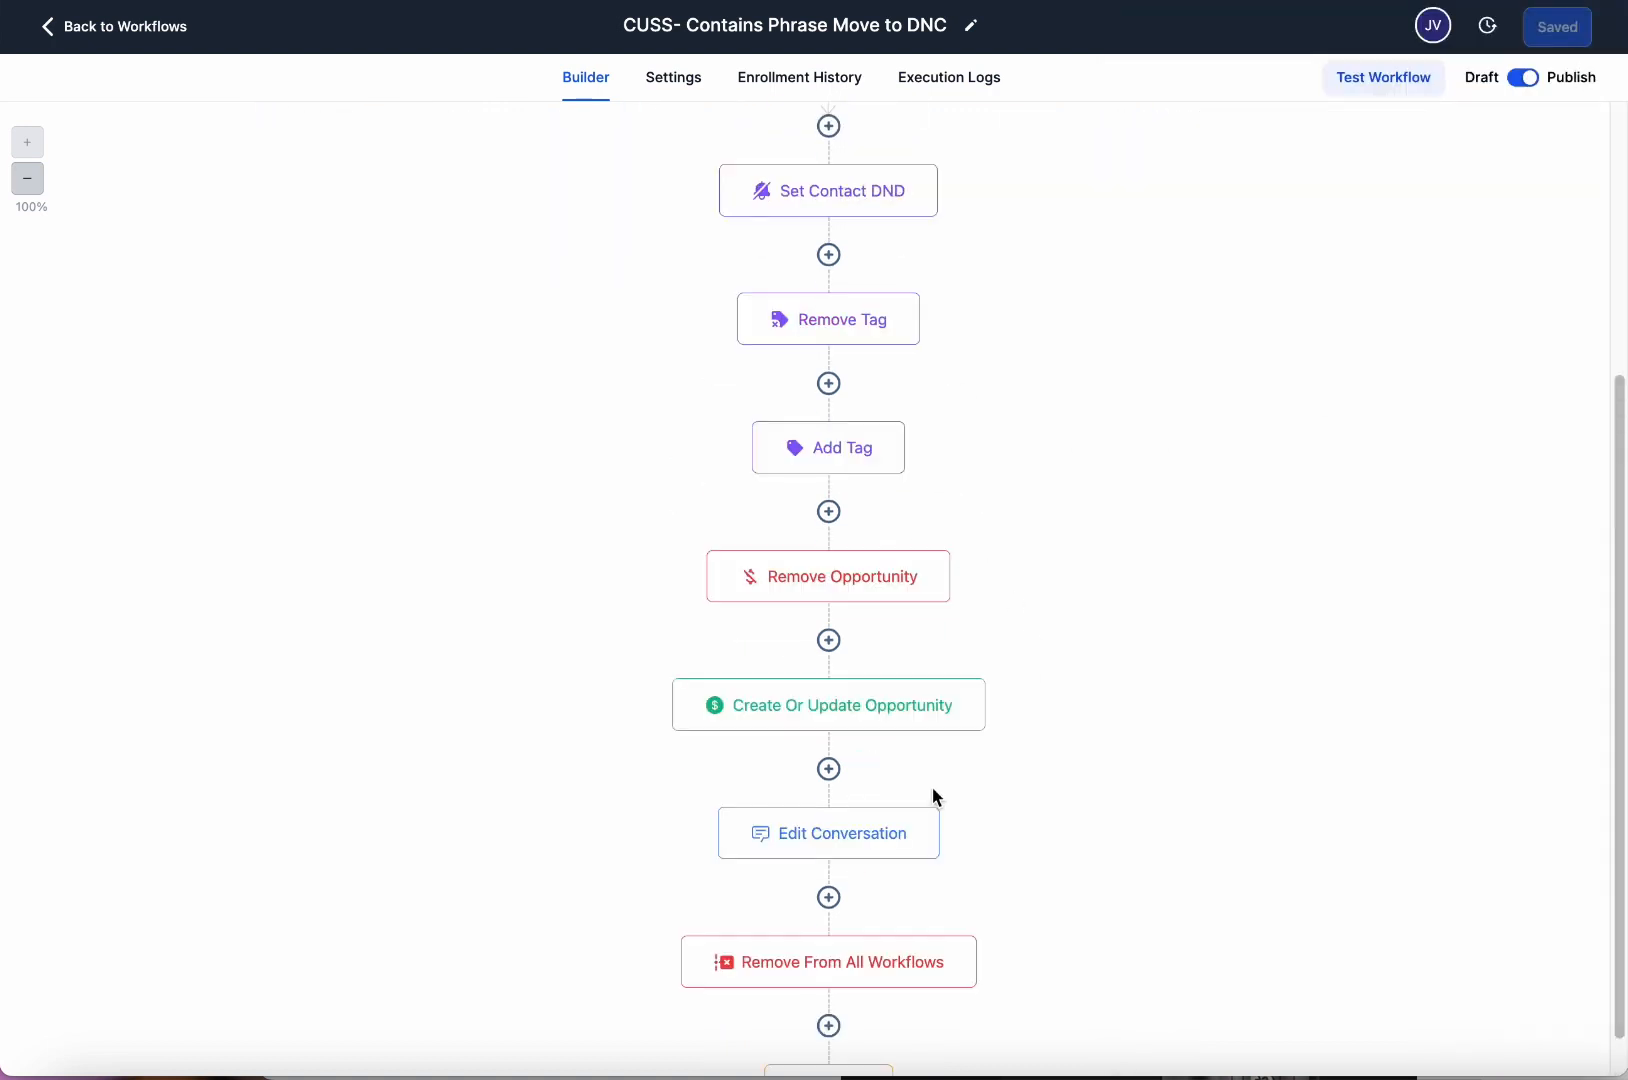
click(900, 845)
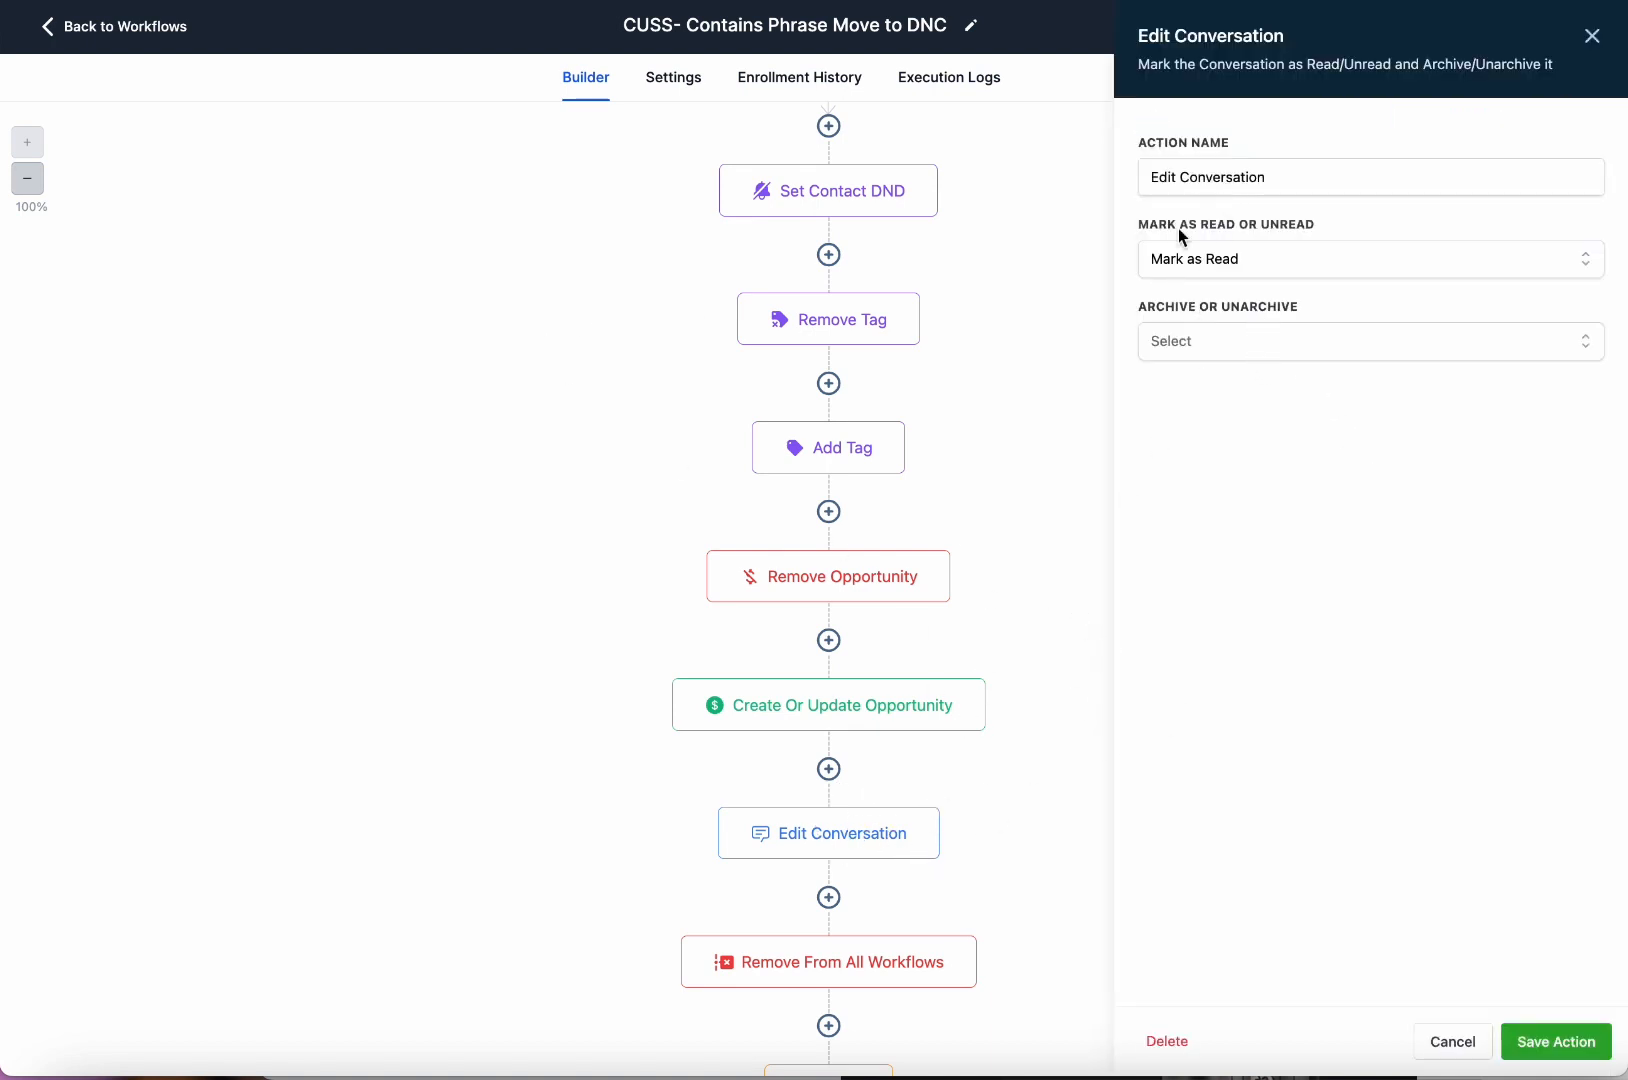
click(1593, 36)
Check the Note step reads 'DO NOT CONTACT - DND enabled', then return to the workflow list.
scroll(919, 854, down, 2)
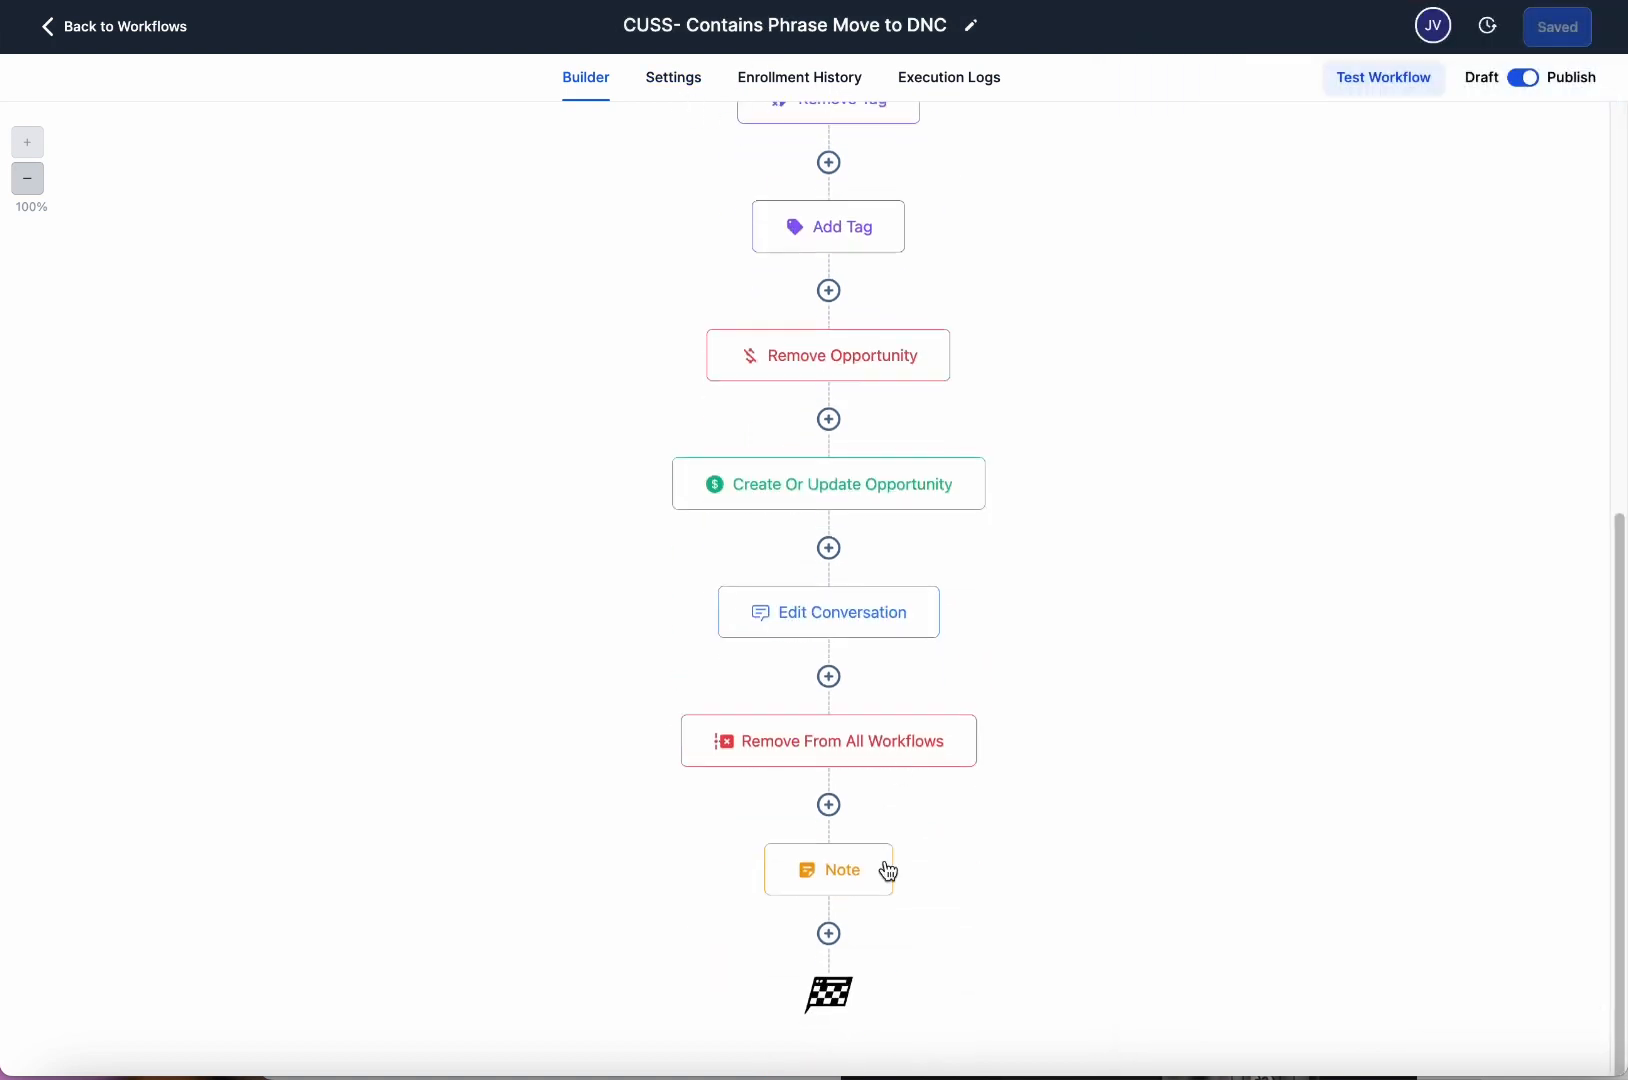
click(847, 890)
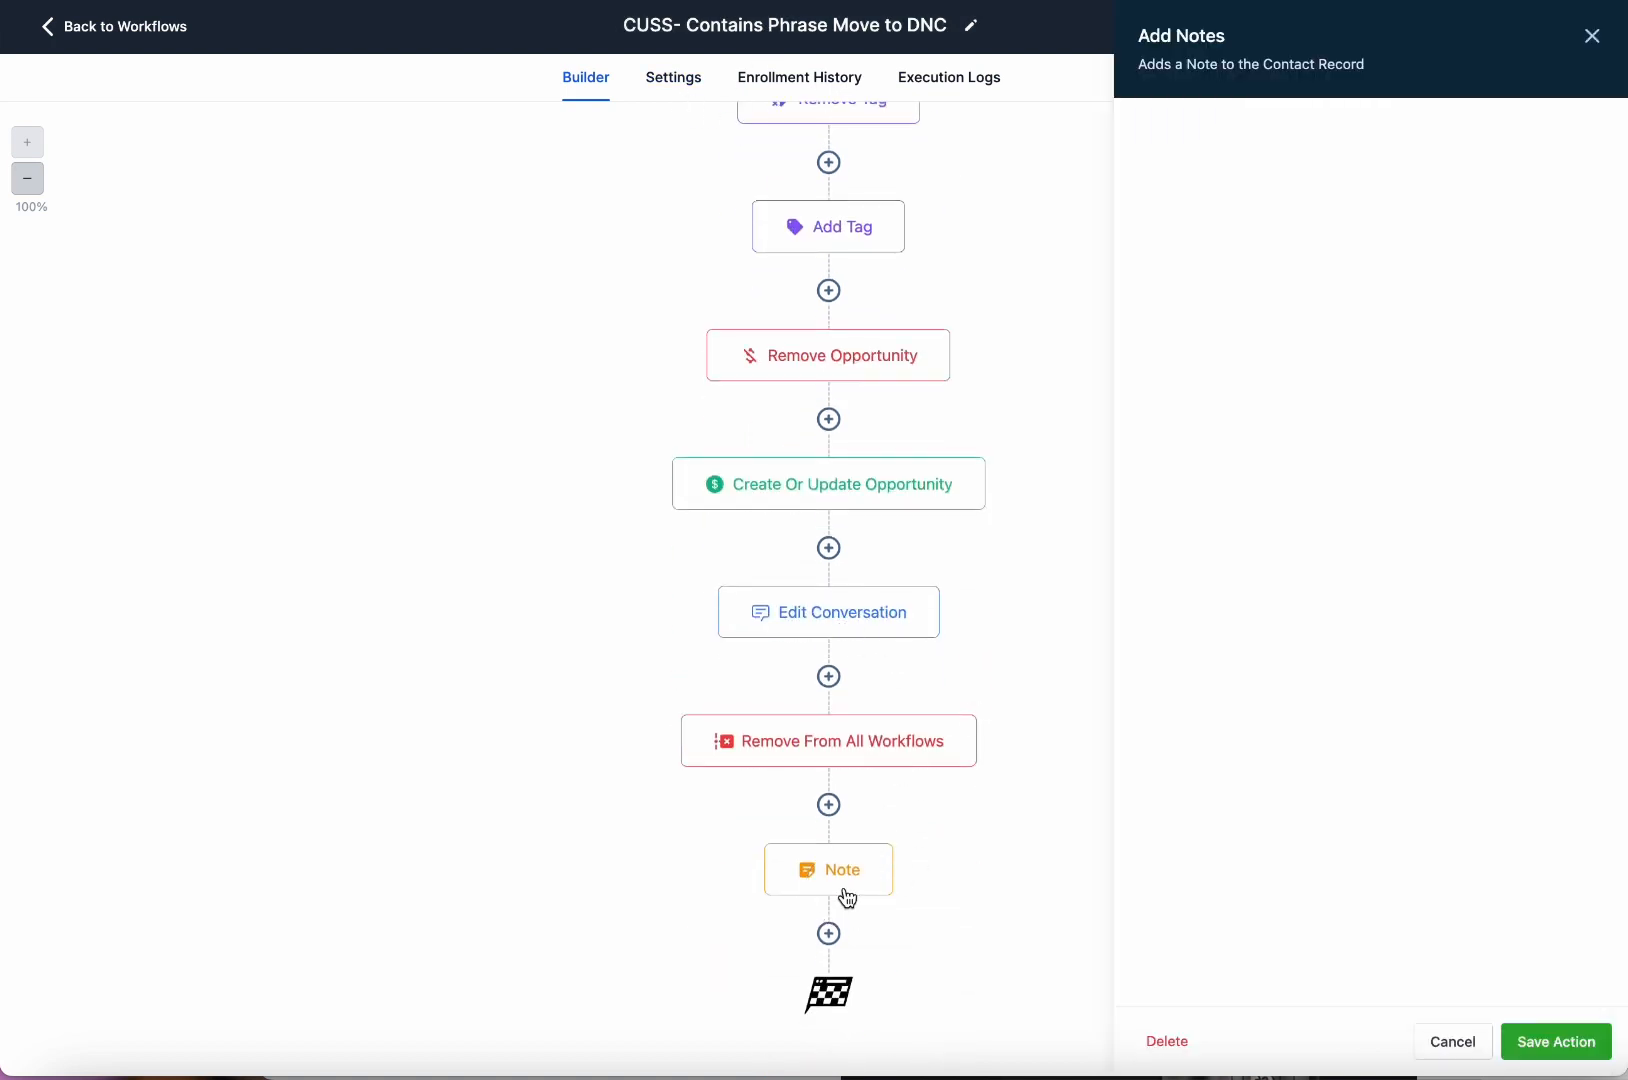
click(1170, 305)
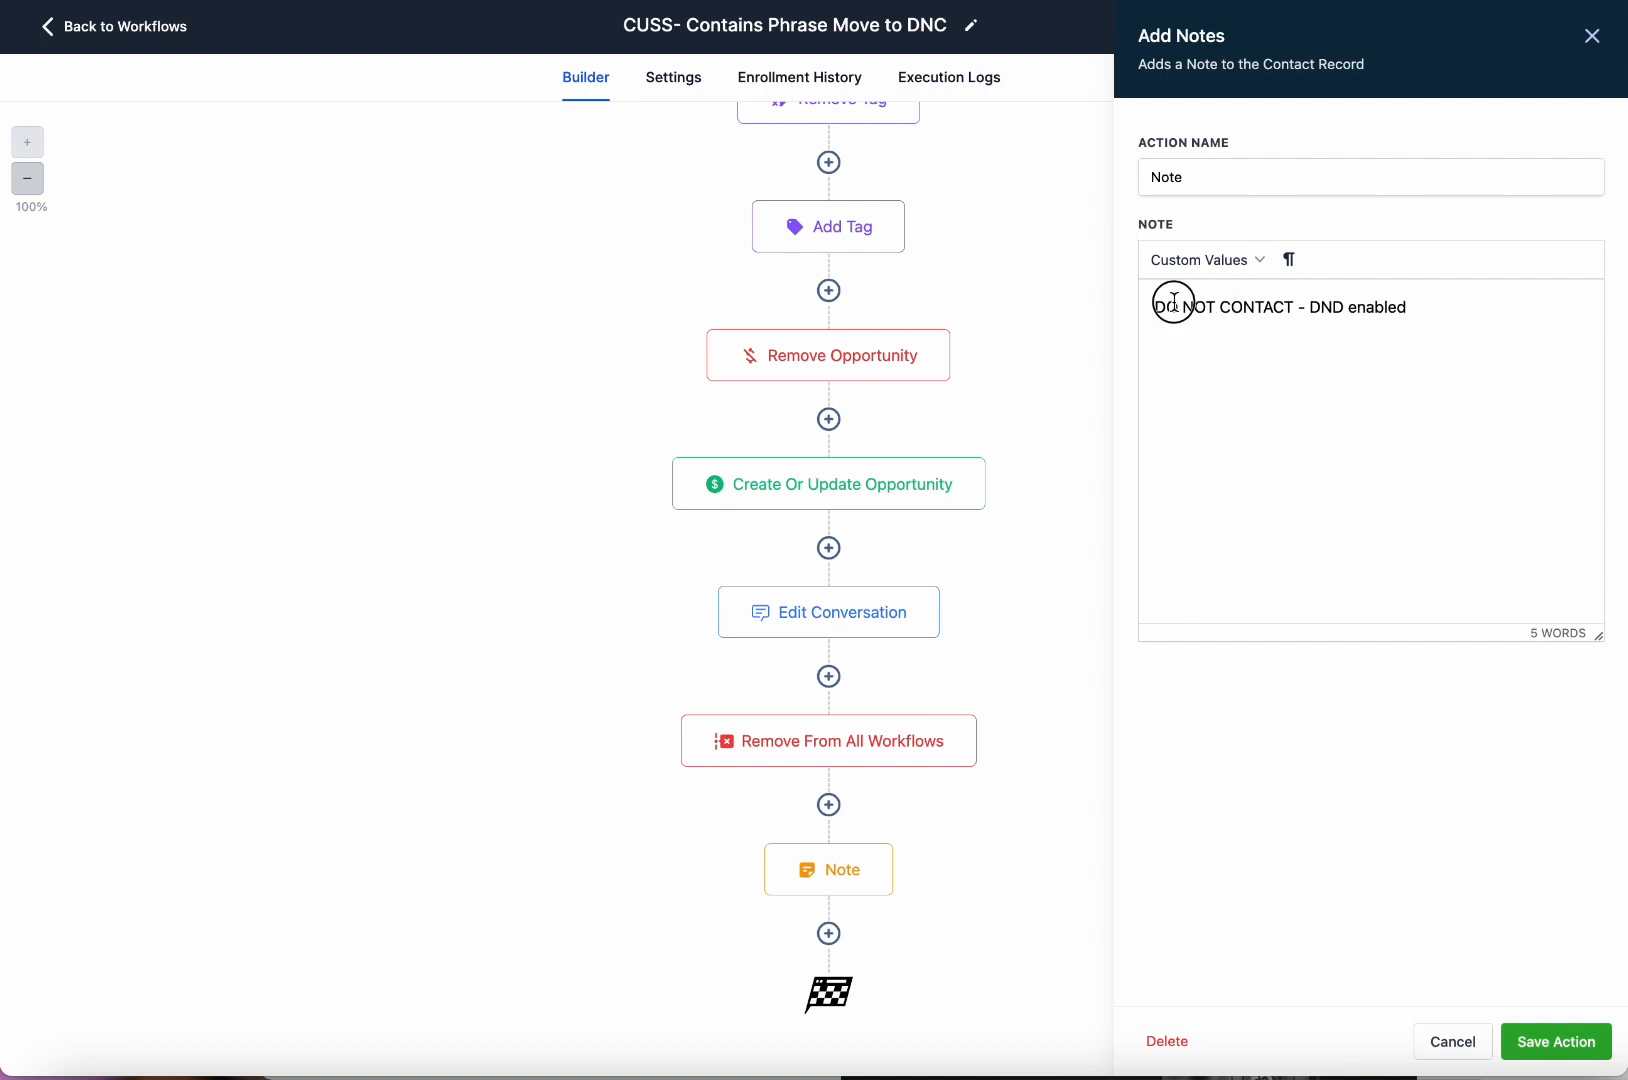
click(1590, 52)
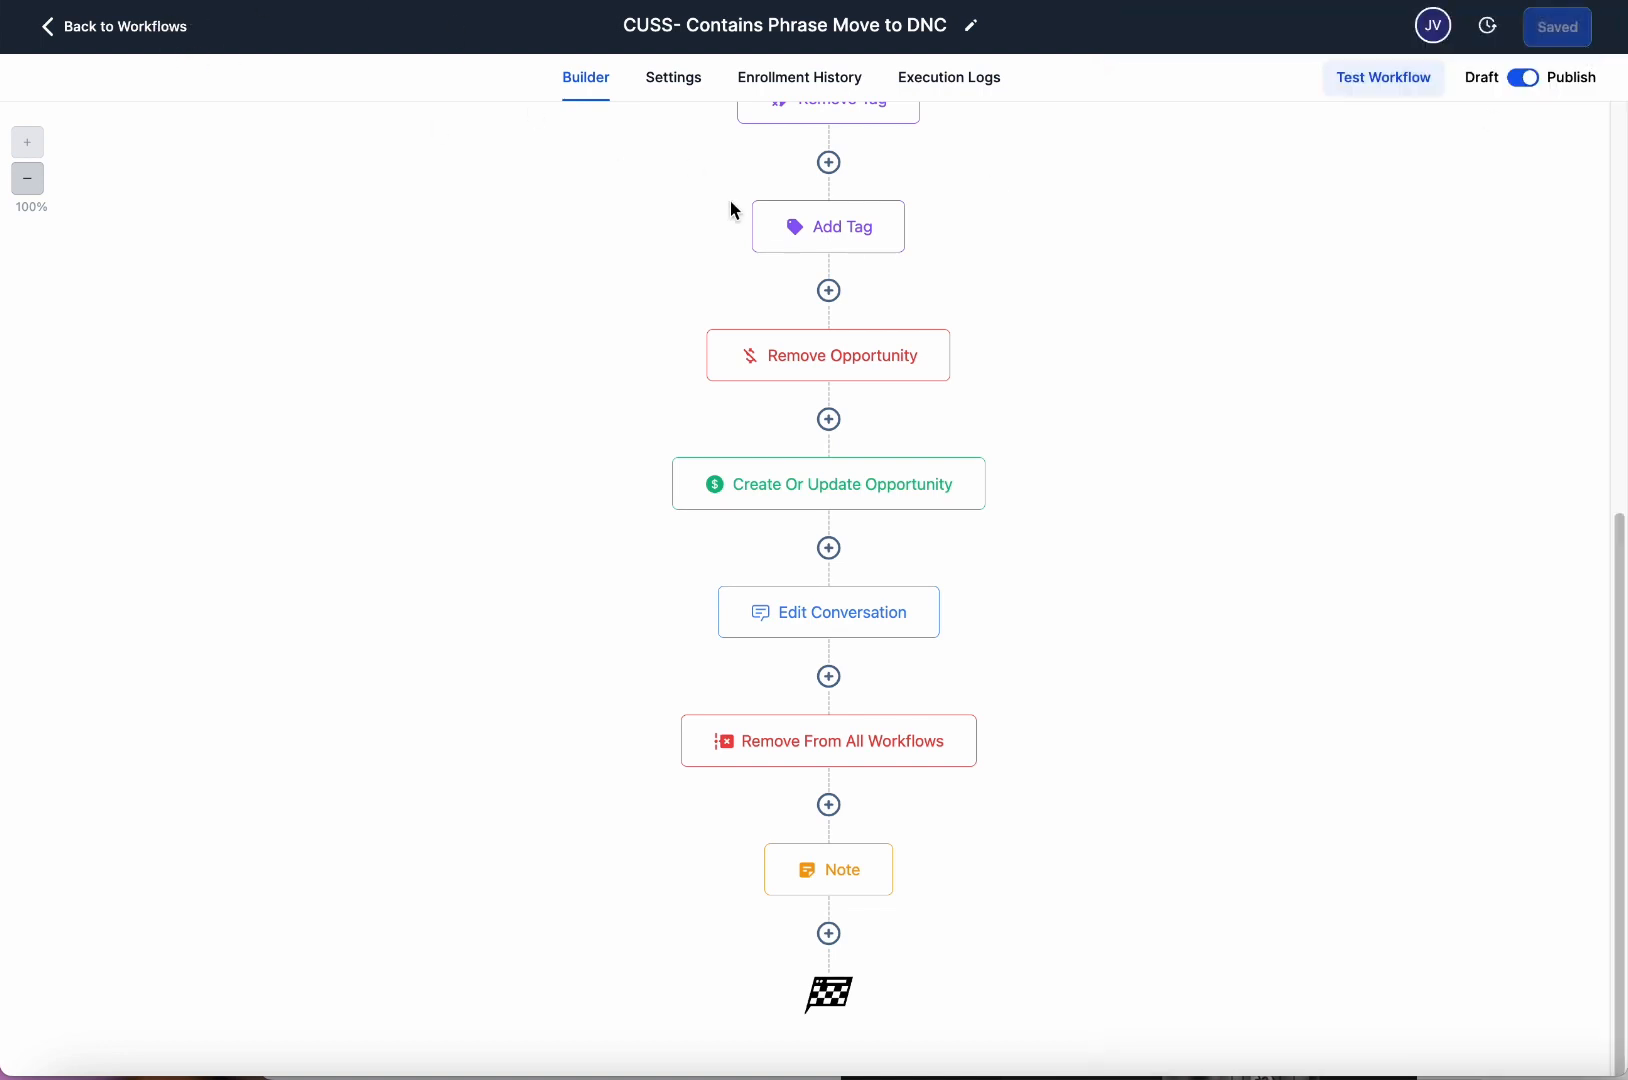
scroll(800, 260, up, 7)
click(165, 30)
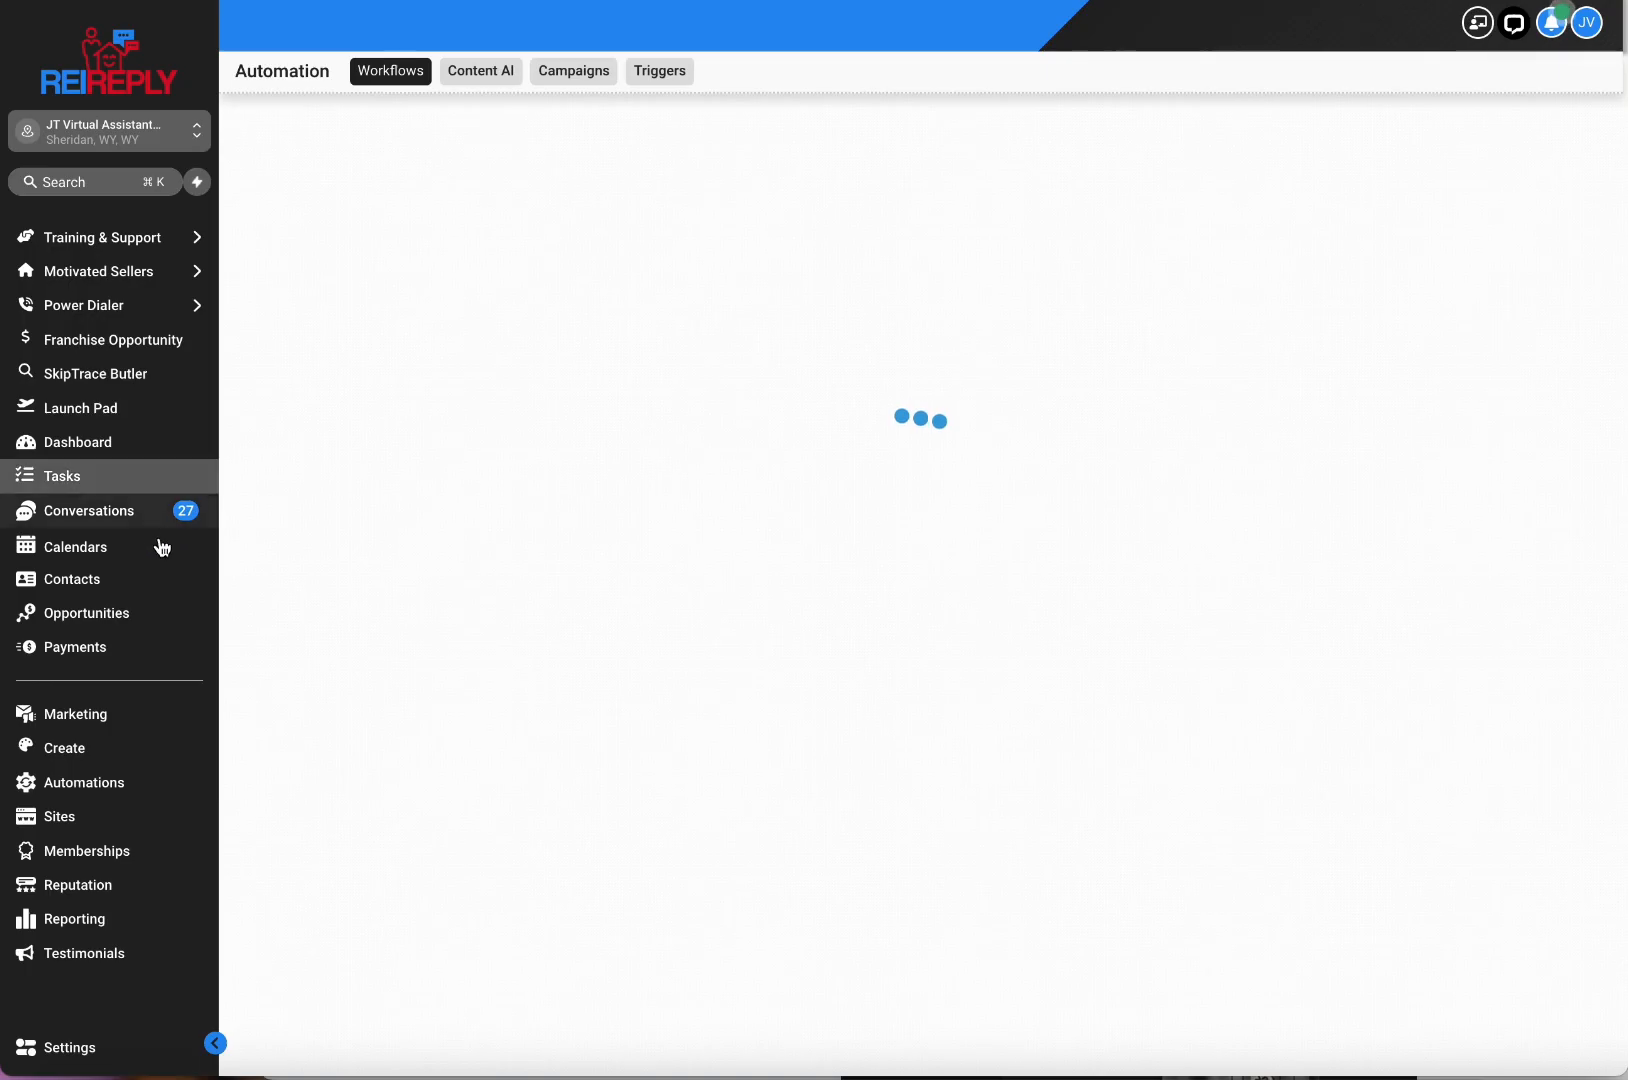
On the Opportunities board, move the lead card from APPOINTMENT to QUALIFY.
click(130, 614)
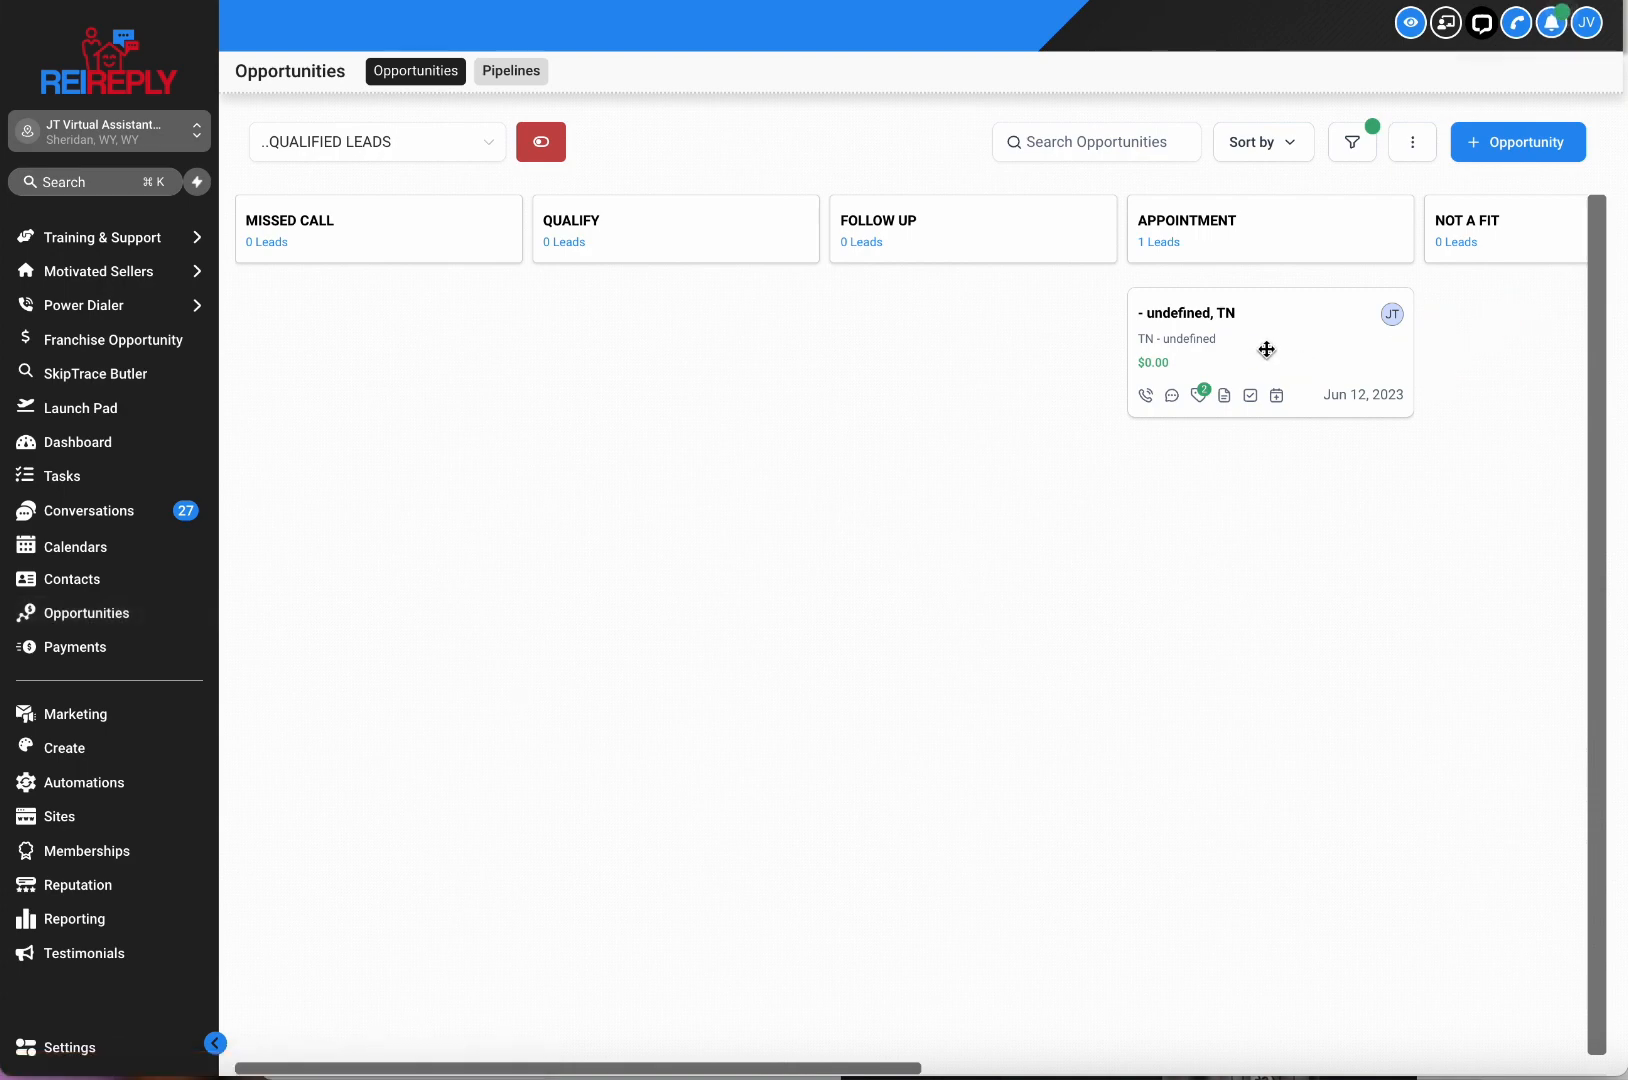
mouse_move(1299, 343)
mouse_down()
mouse_move(774, 374)
mouse_move(767, 356)
mouse_move(780, 362)
mouse_up()
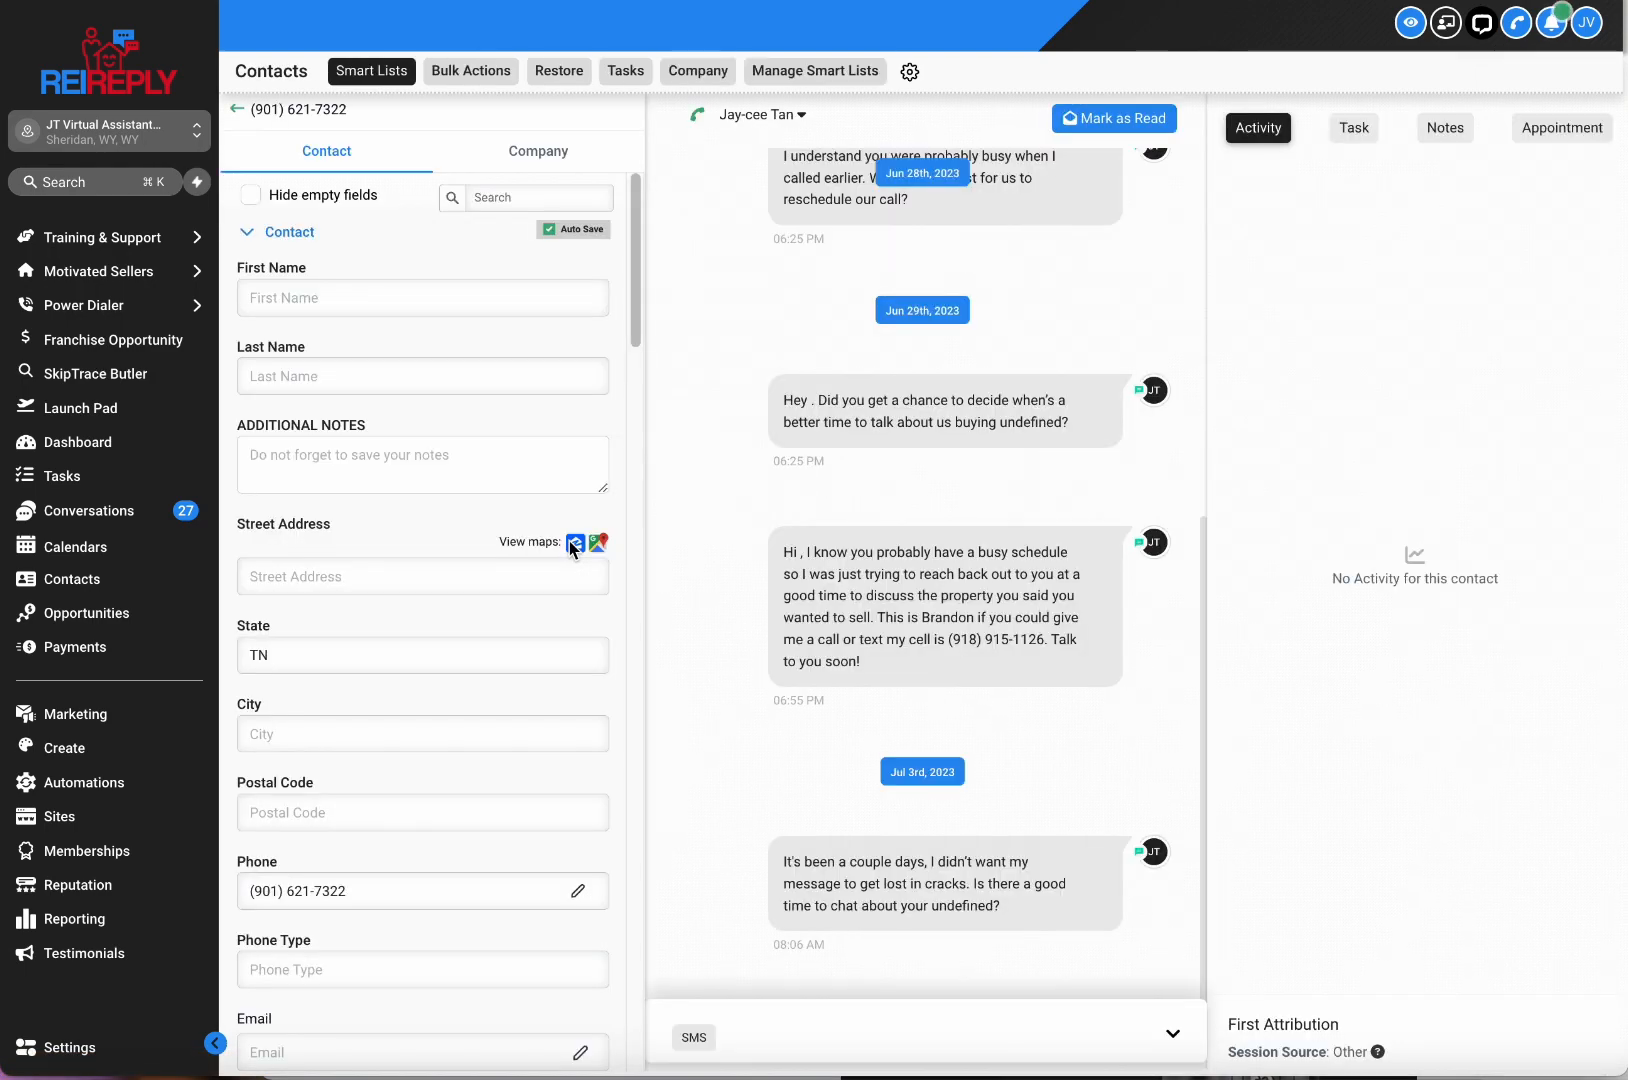
Confirm the lead's tags show hot lead and qualify, then go back to Opportunities.
scroll(569, 541, down, 20)
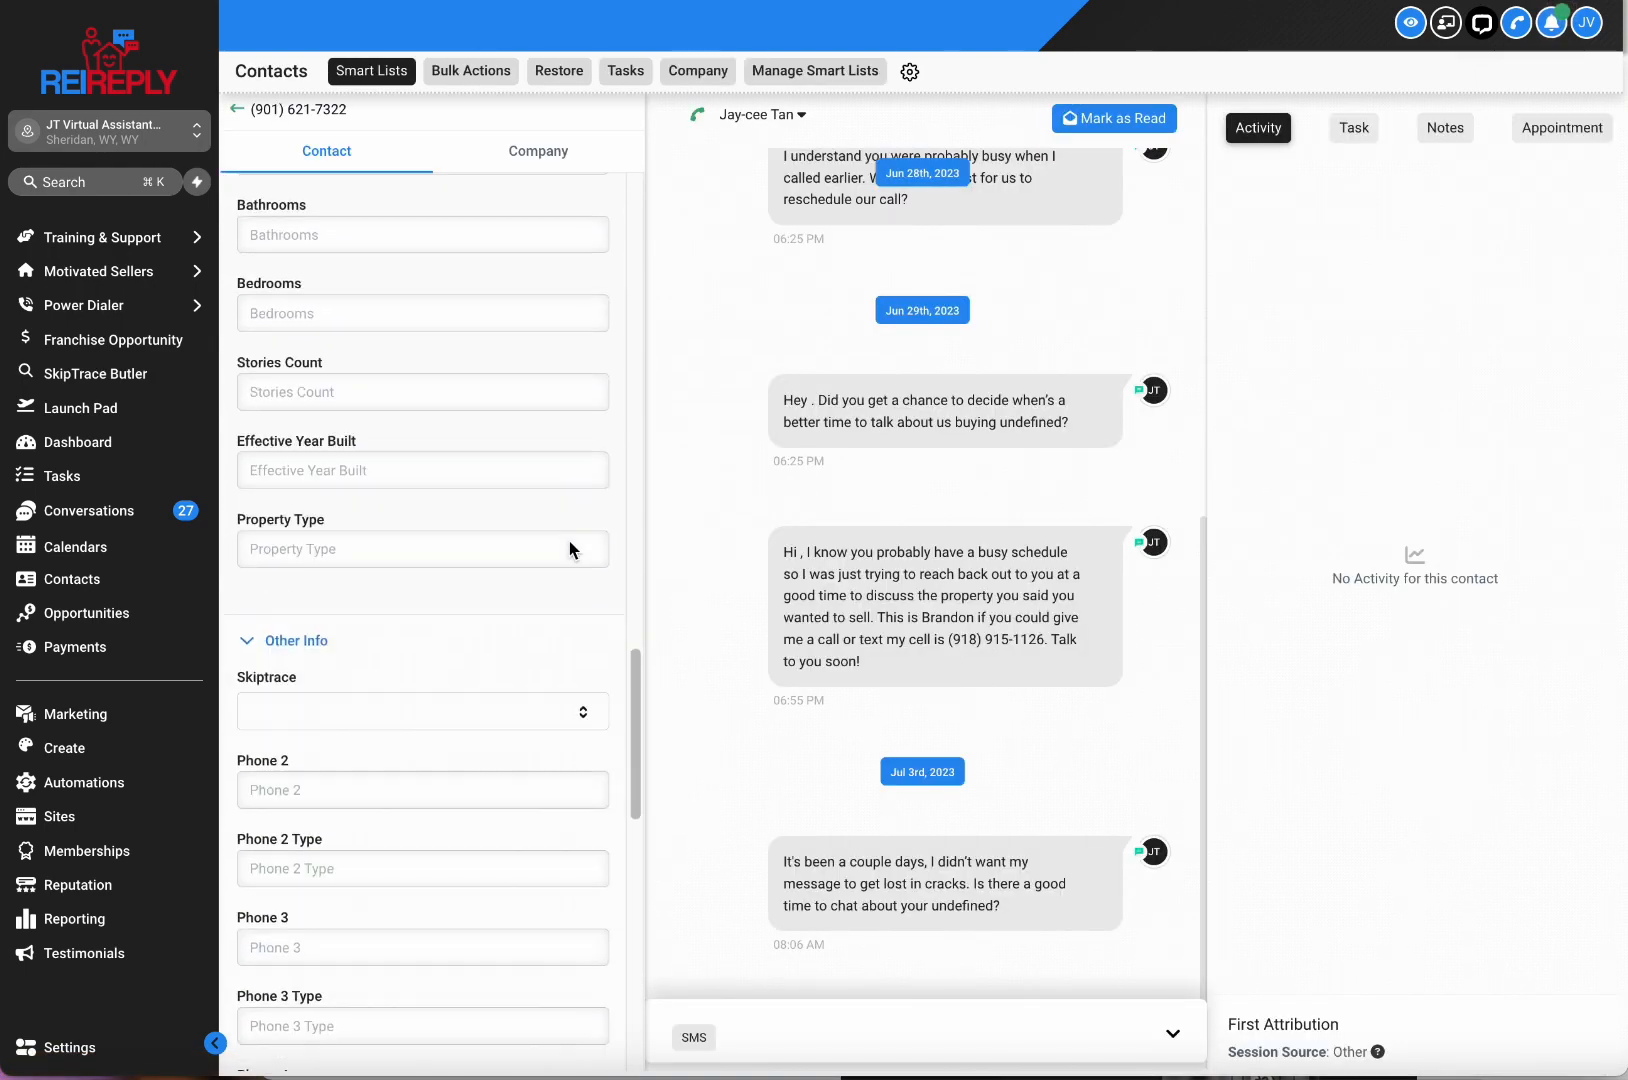
scroll(570, 548, up, 20)
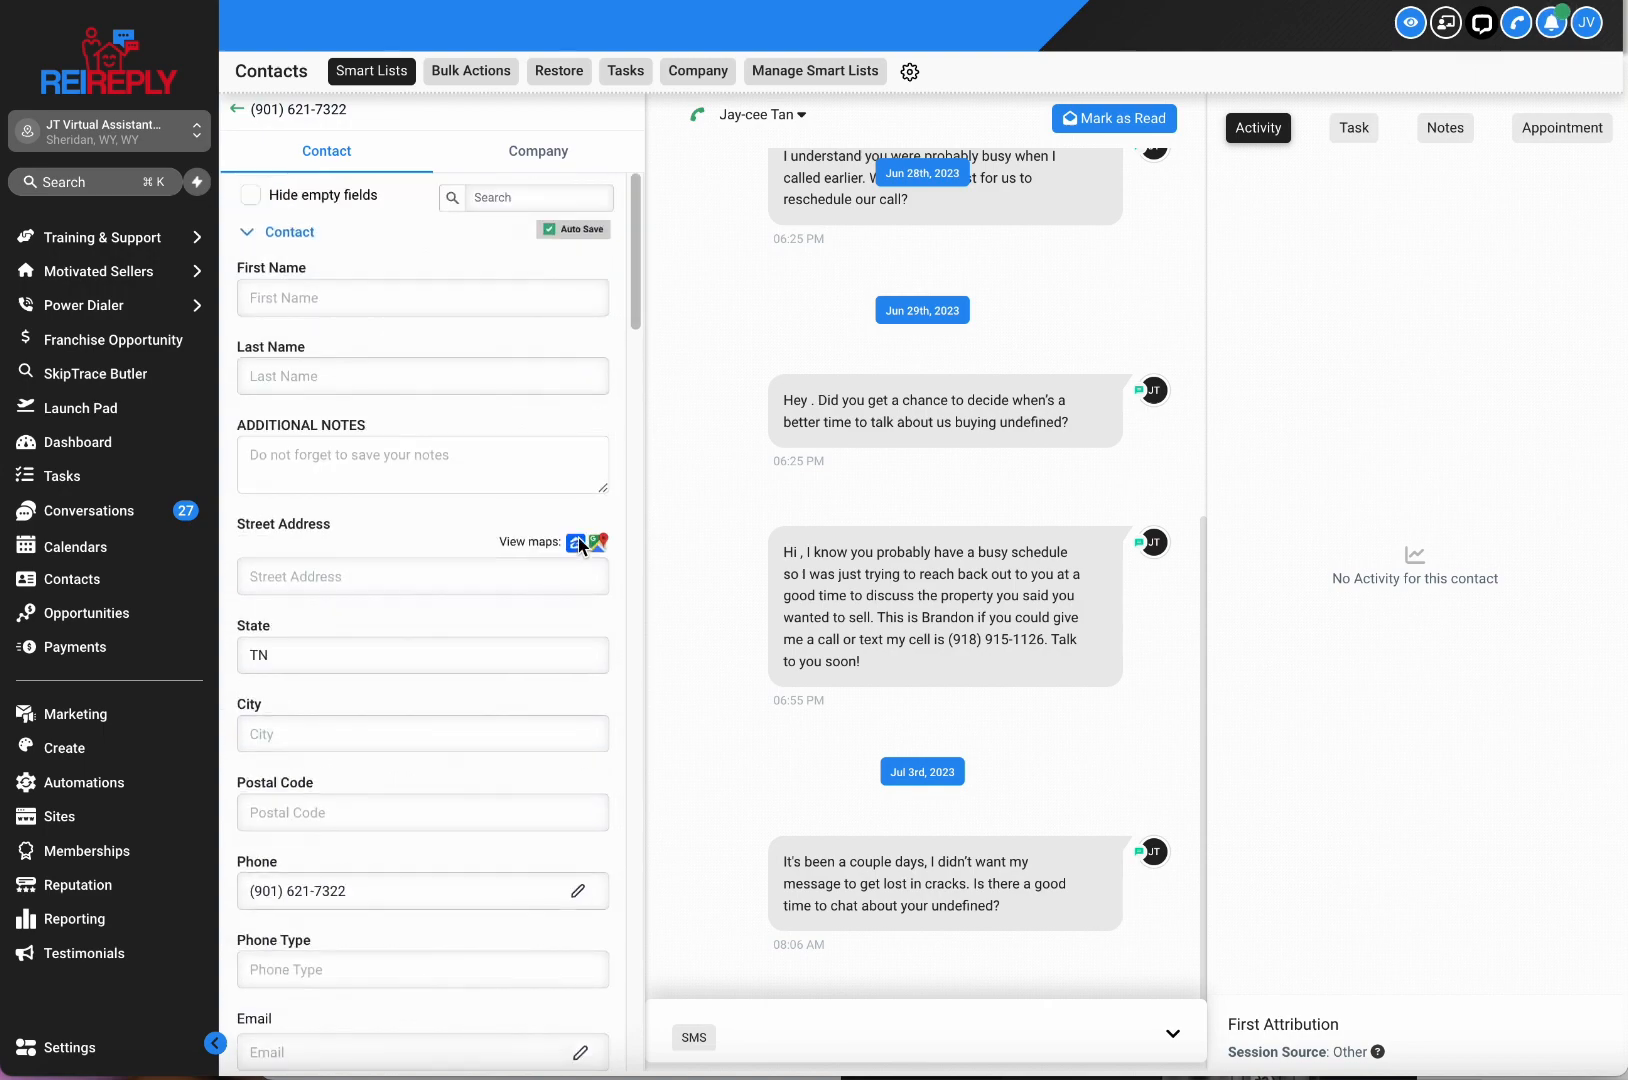
scroll(575, 553, down, 15)
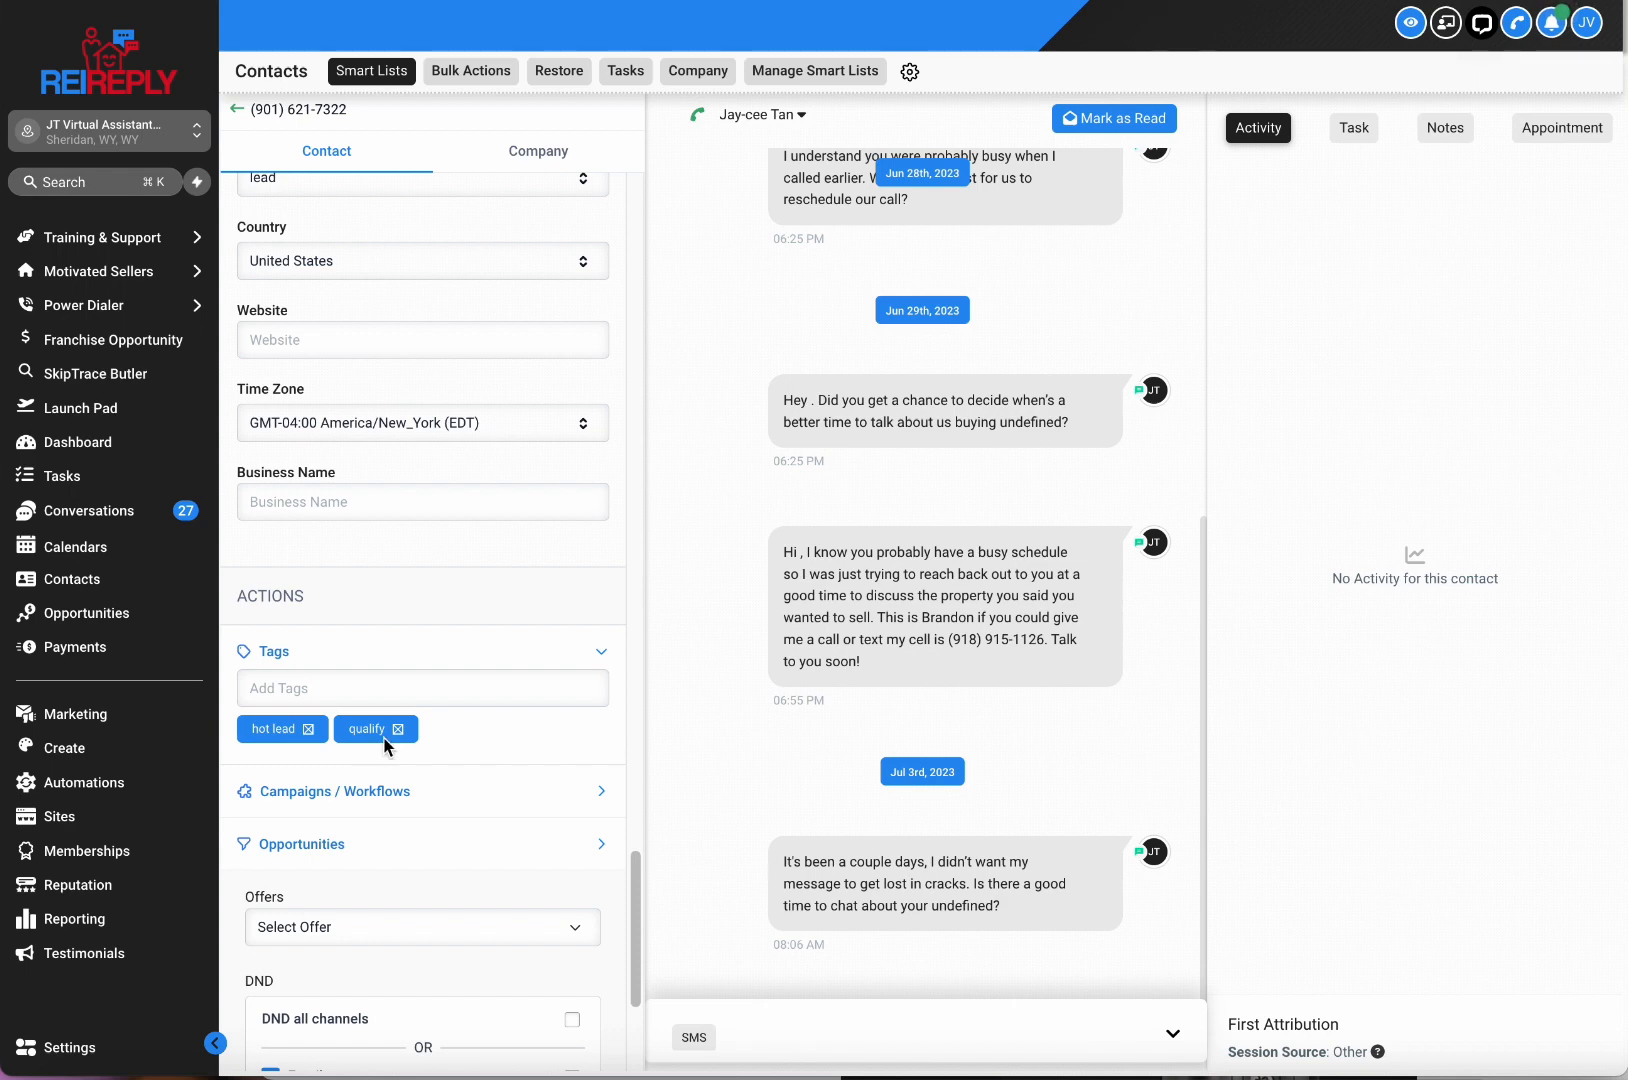
click(87, 613)
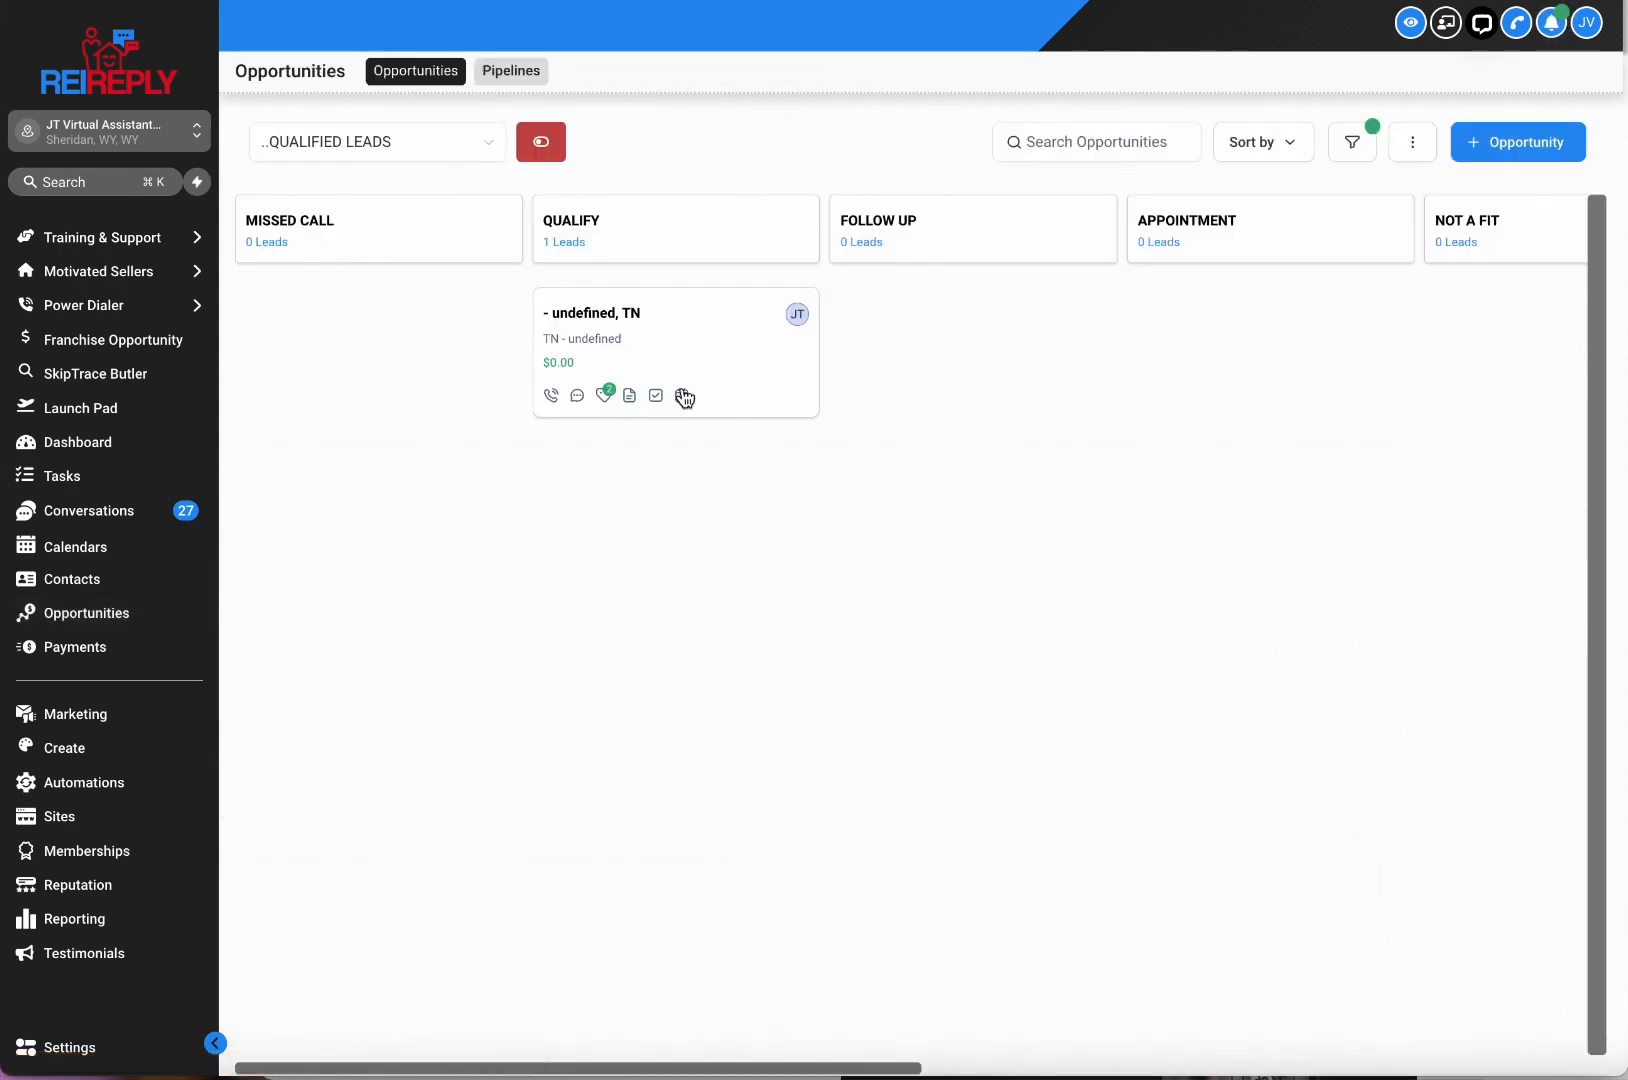
Move the lead back to APPOINTMENT and check its contact tags show appointment.
drag(659, 344, 1272, 279)
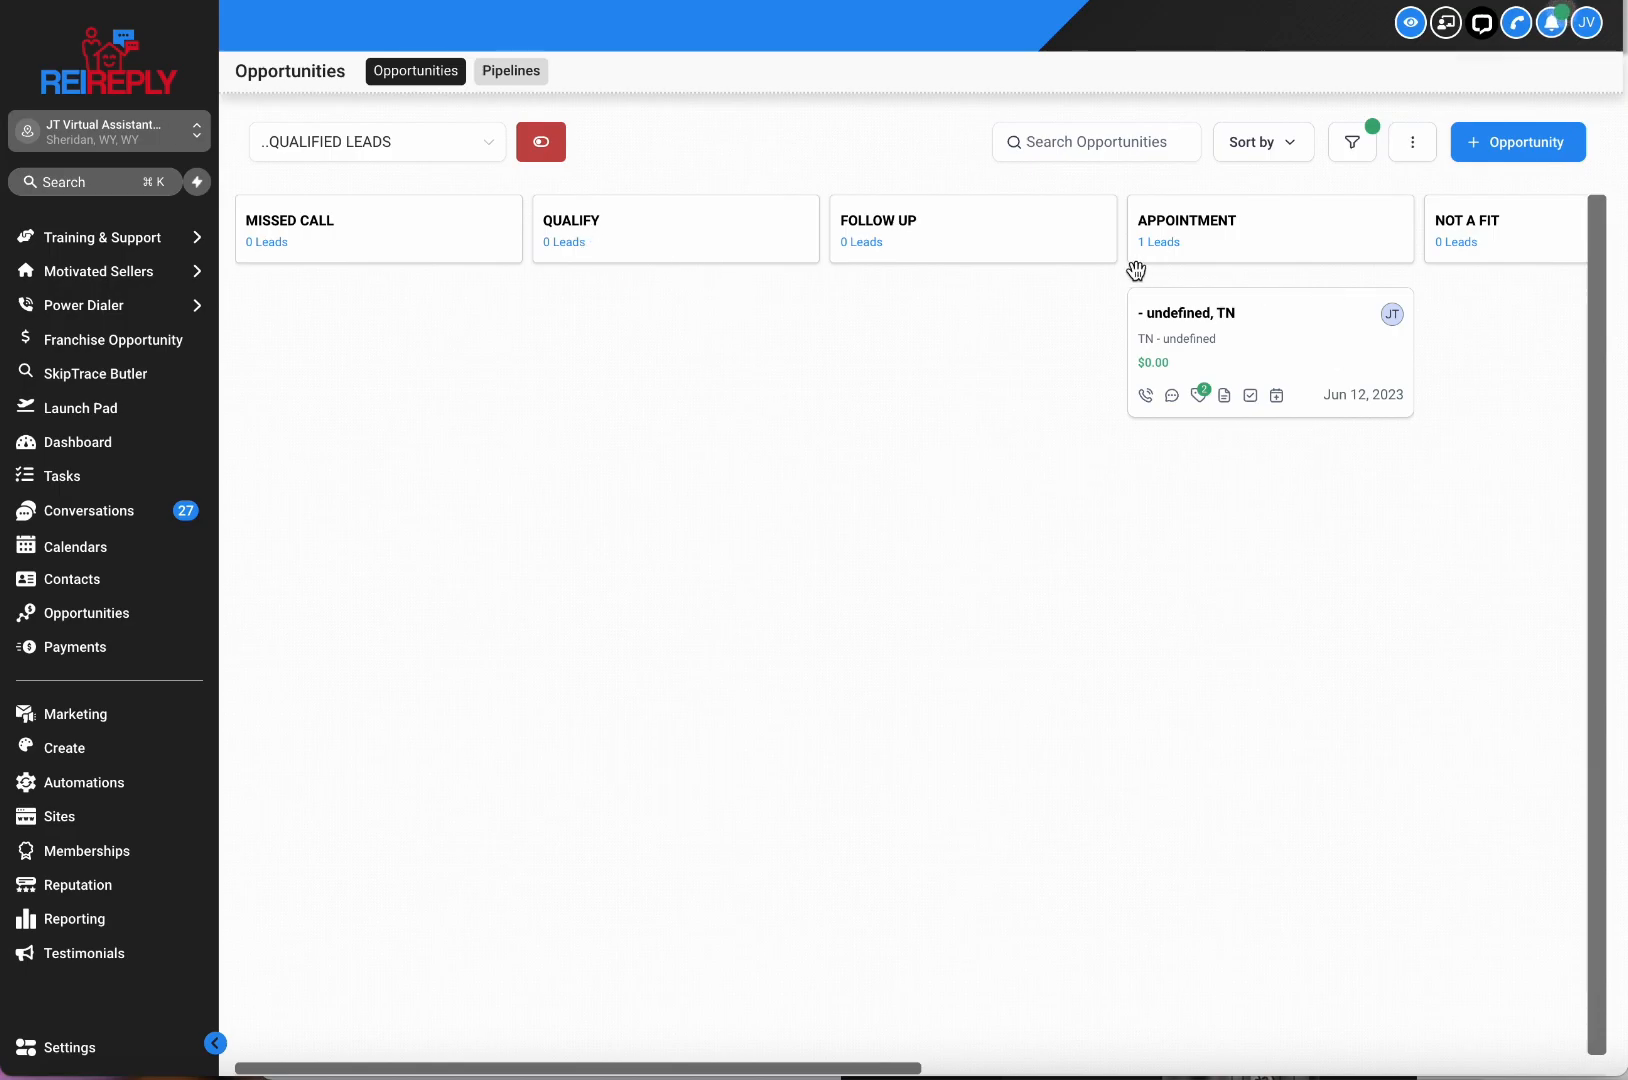
click(1232, 318)
scroll(533, 571, down, 5)
scroll(537, 571, down, 10)
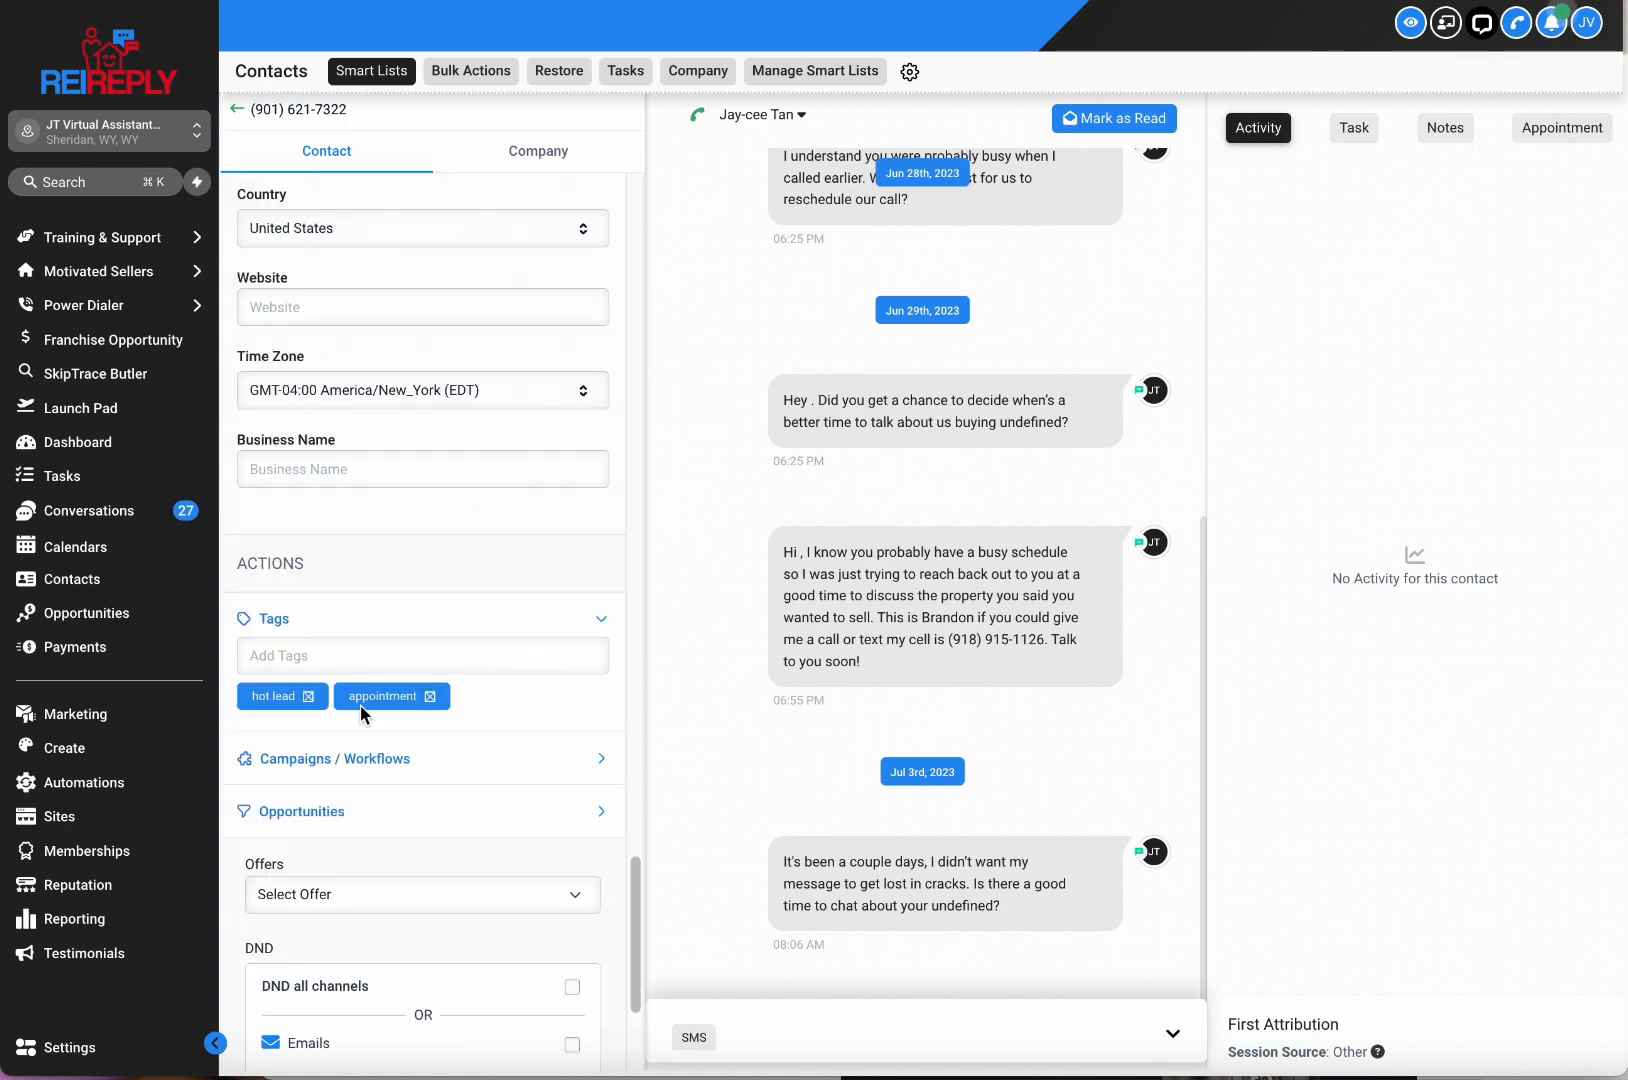
Highlight the contact's 'appointment' tag, then return to the QUALIFIED LEADS Opportunities board.
mouse_move(394, 697)
mouse_down()
mouse_move(352, 697)
mouse_move(412, 700)
mouse_up()
click(562, 700)
click(87, 613)
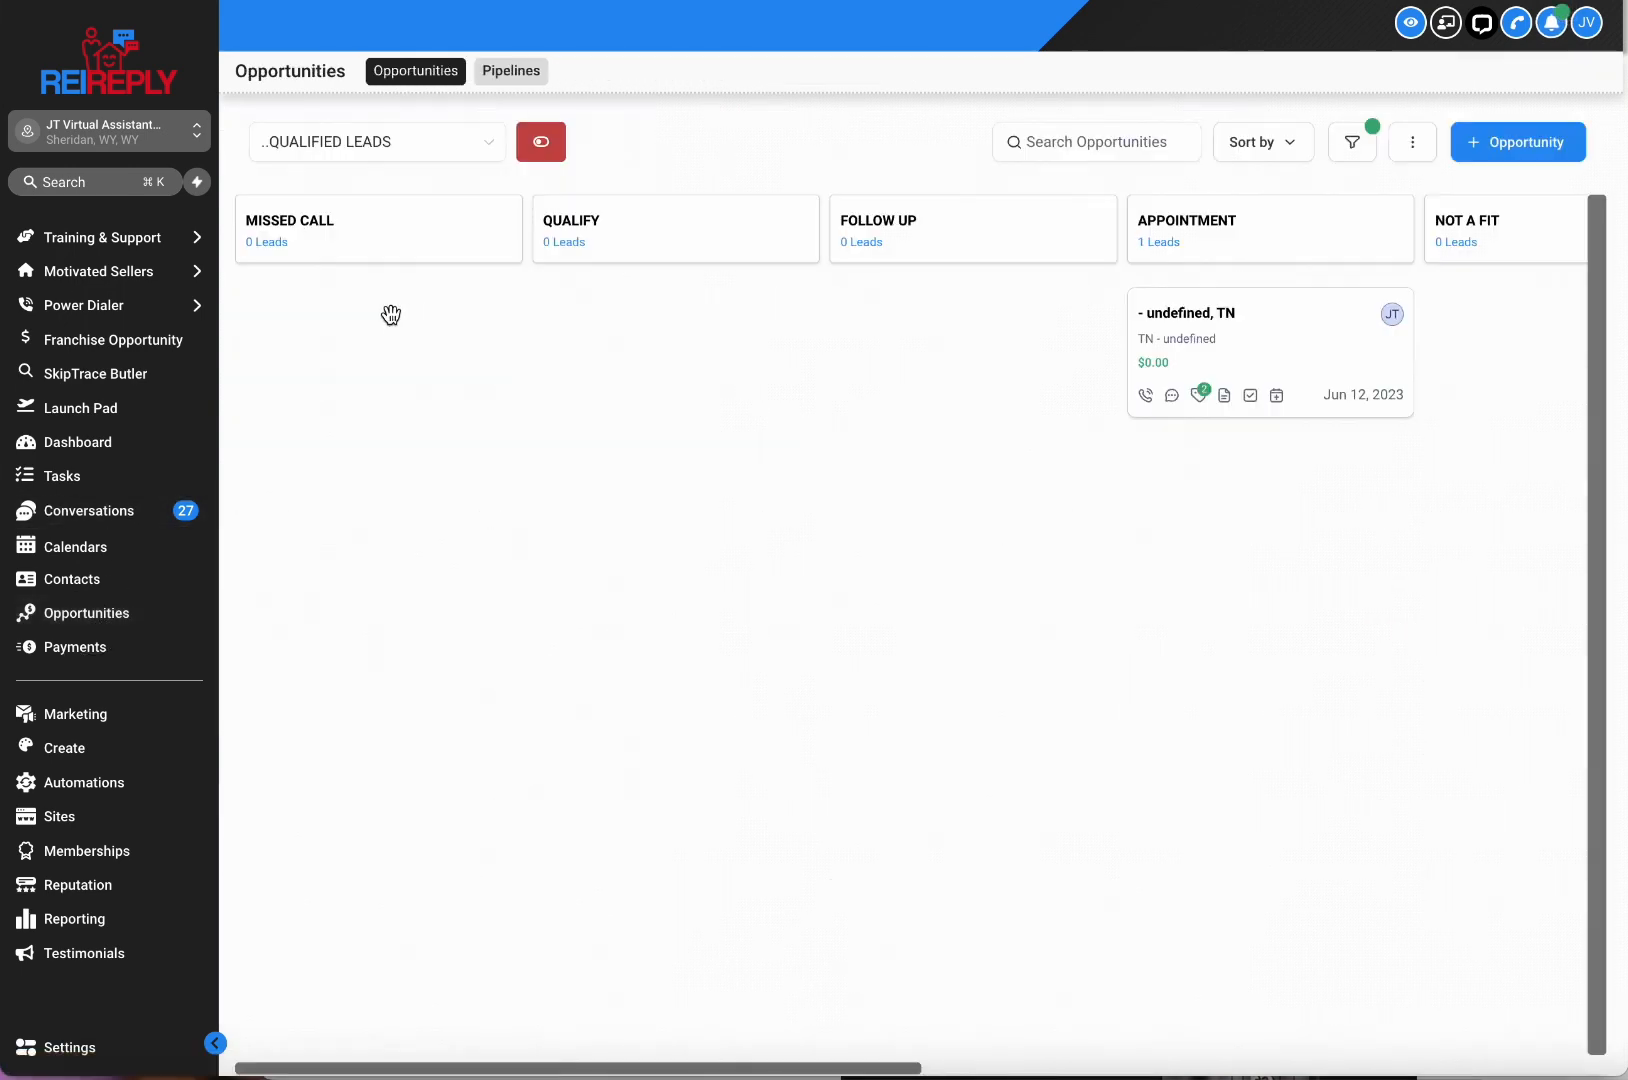
Drag the lead card around, leave it in APPOINTMENT, then go to Automations.
drag(1355, 349, 1290, 367)
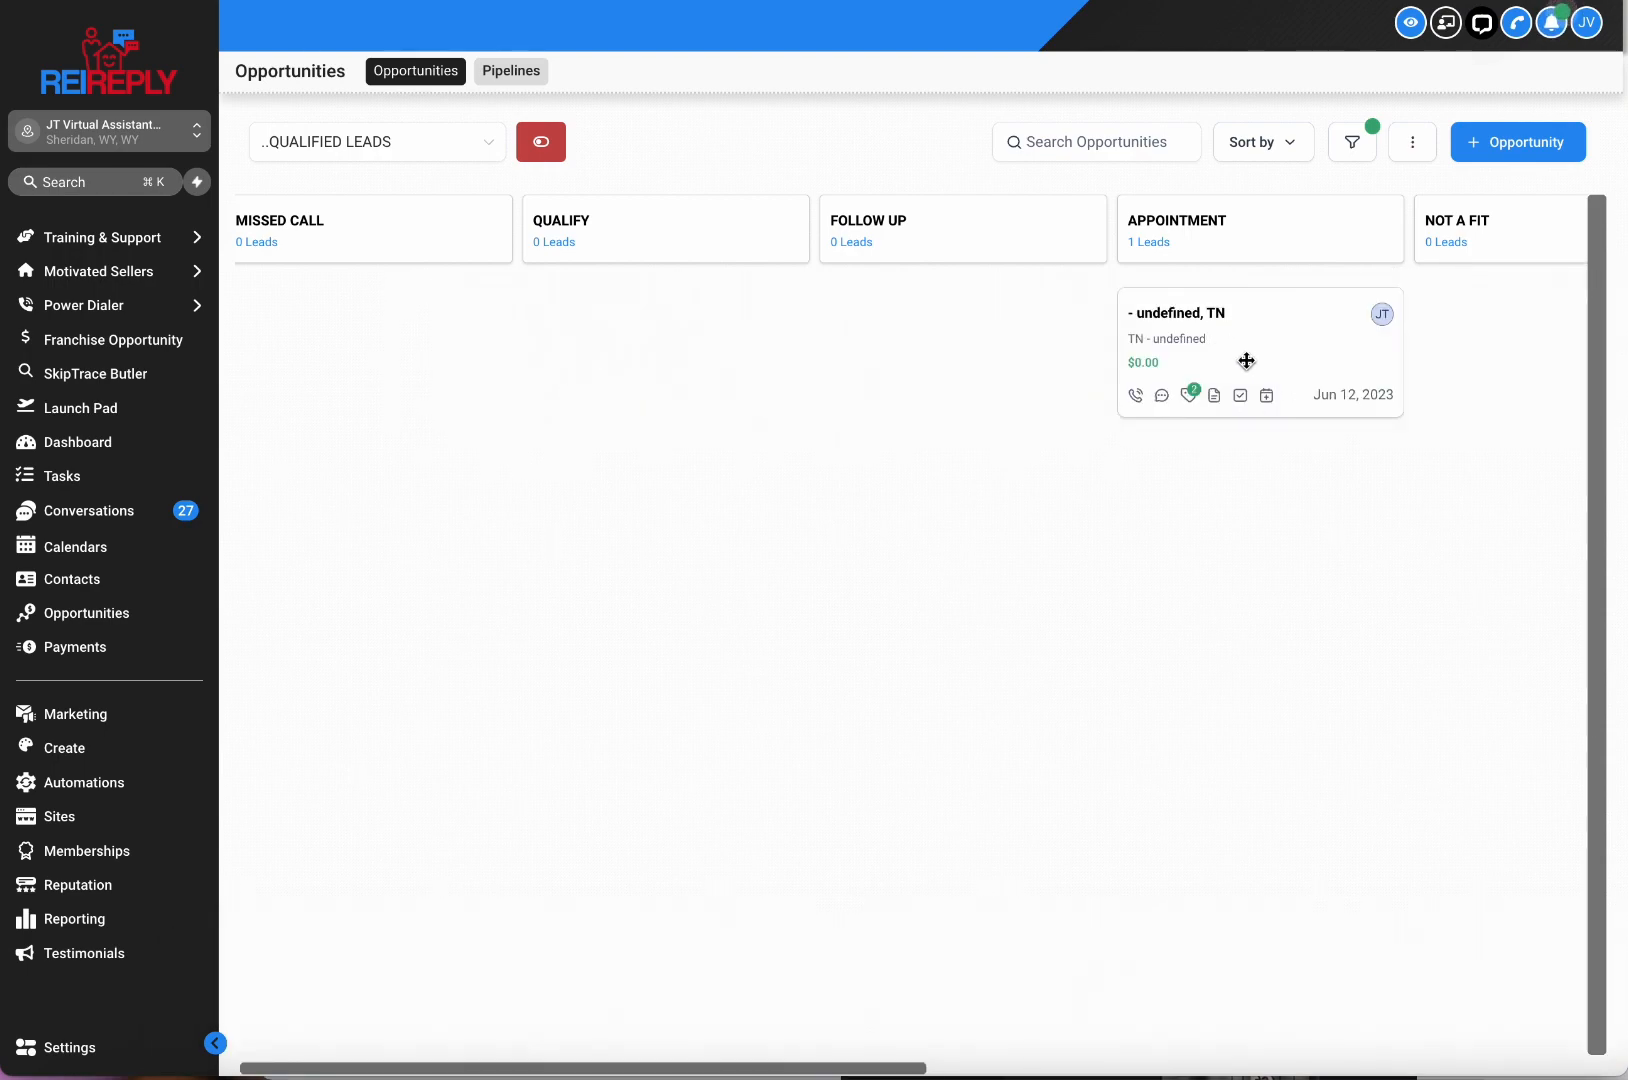
drag(1263, 357, 1200, 370)
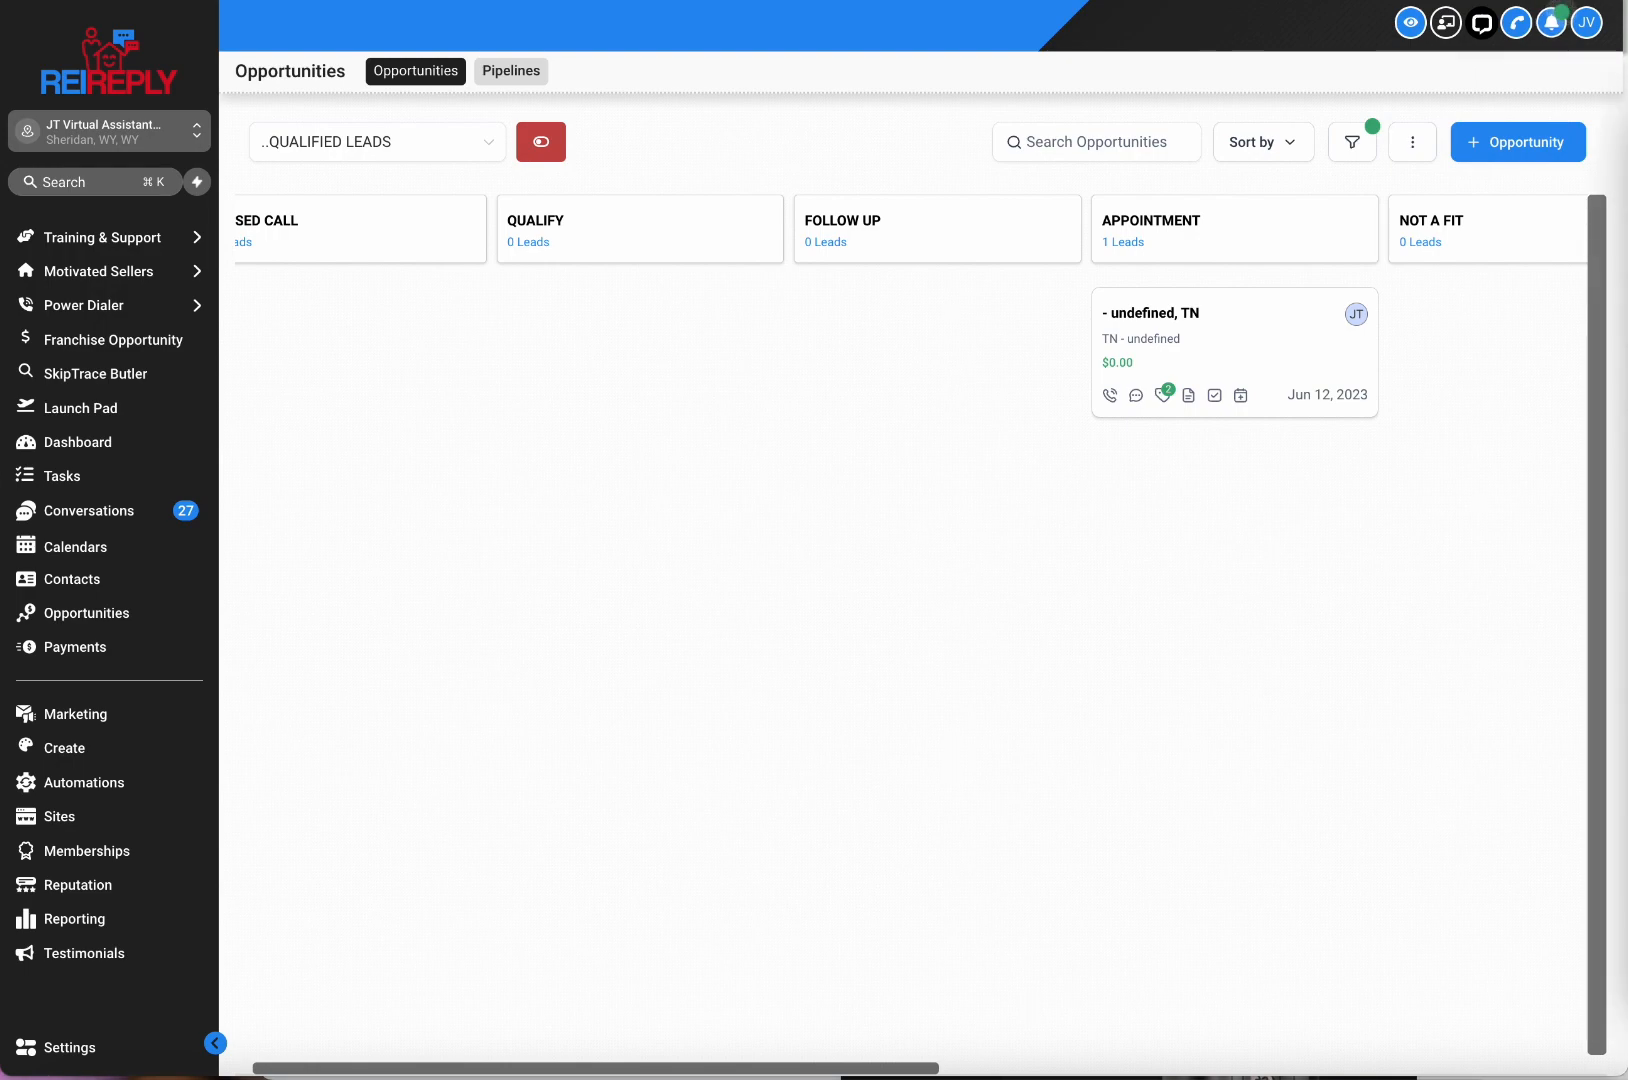
click(128, 790)
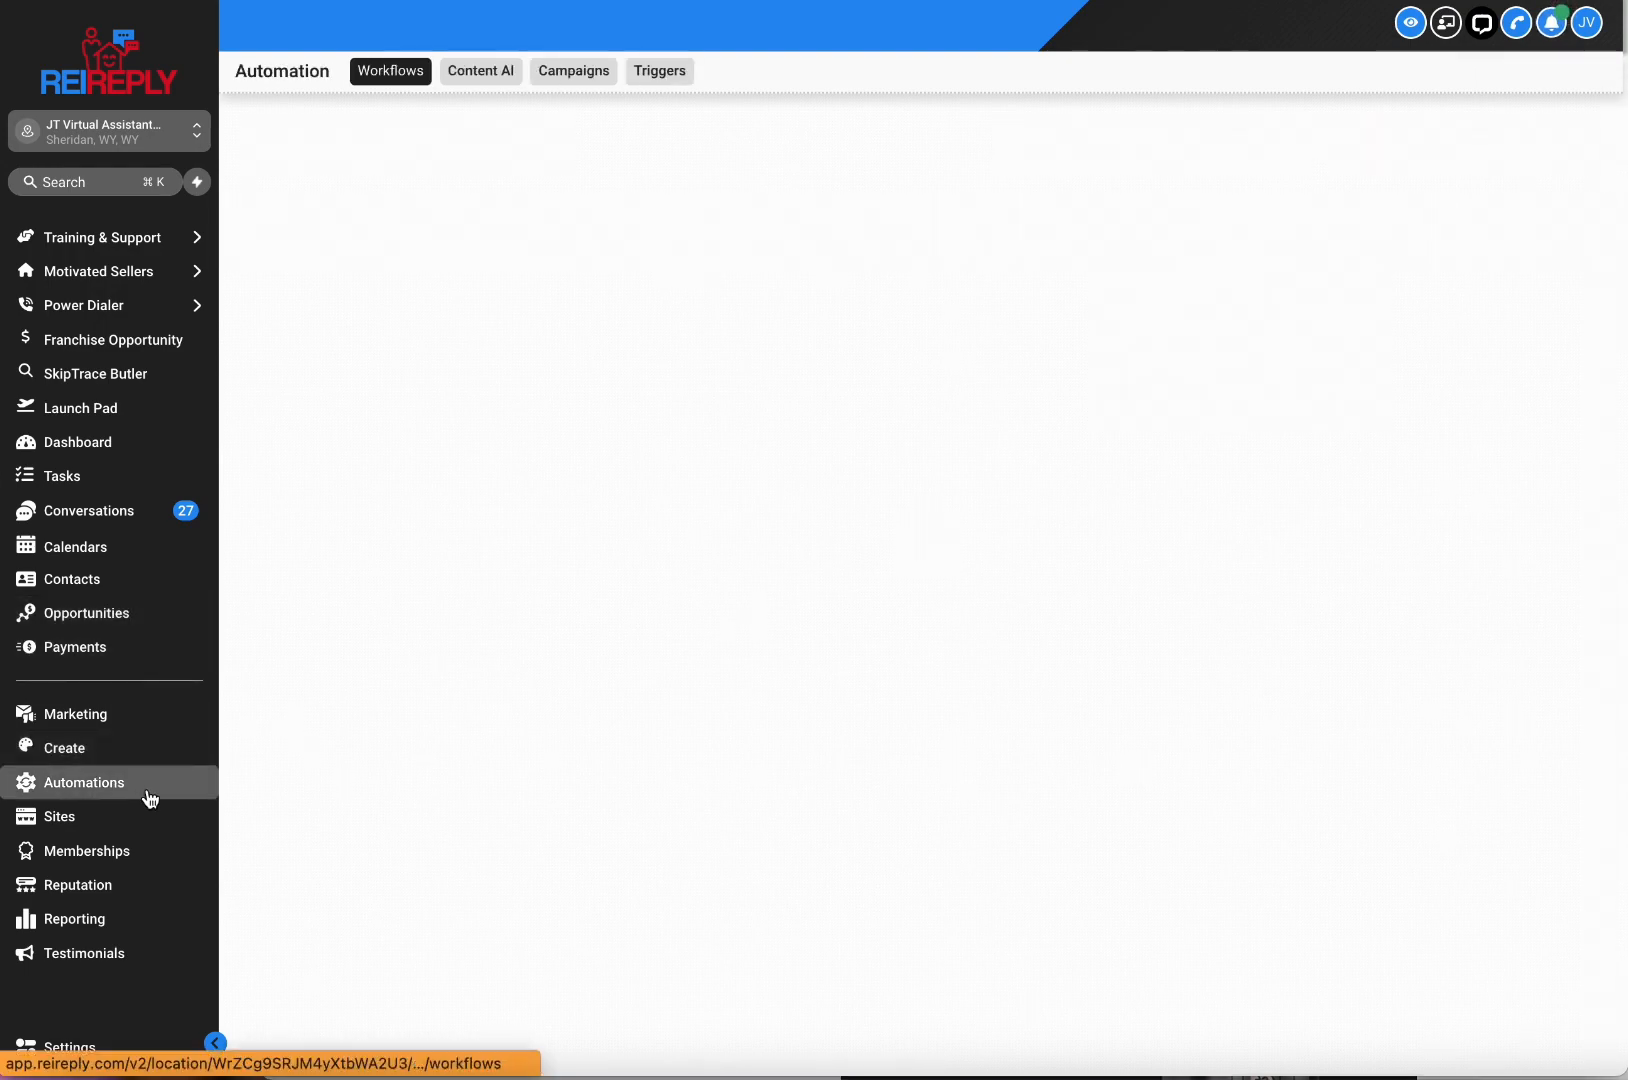